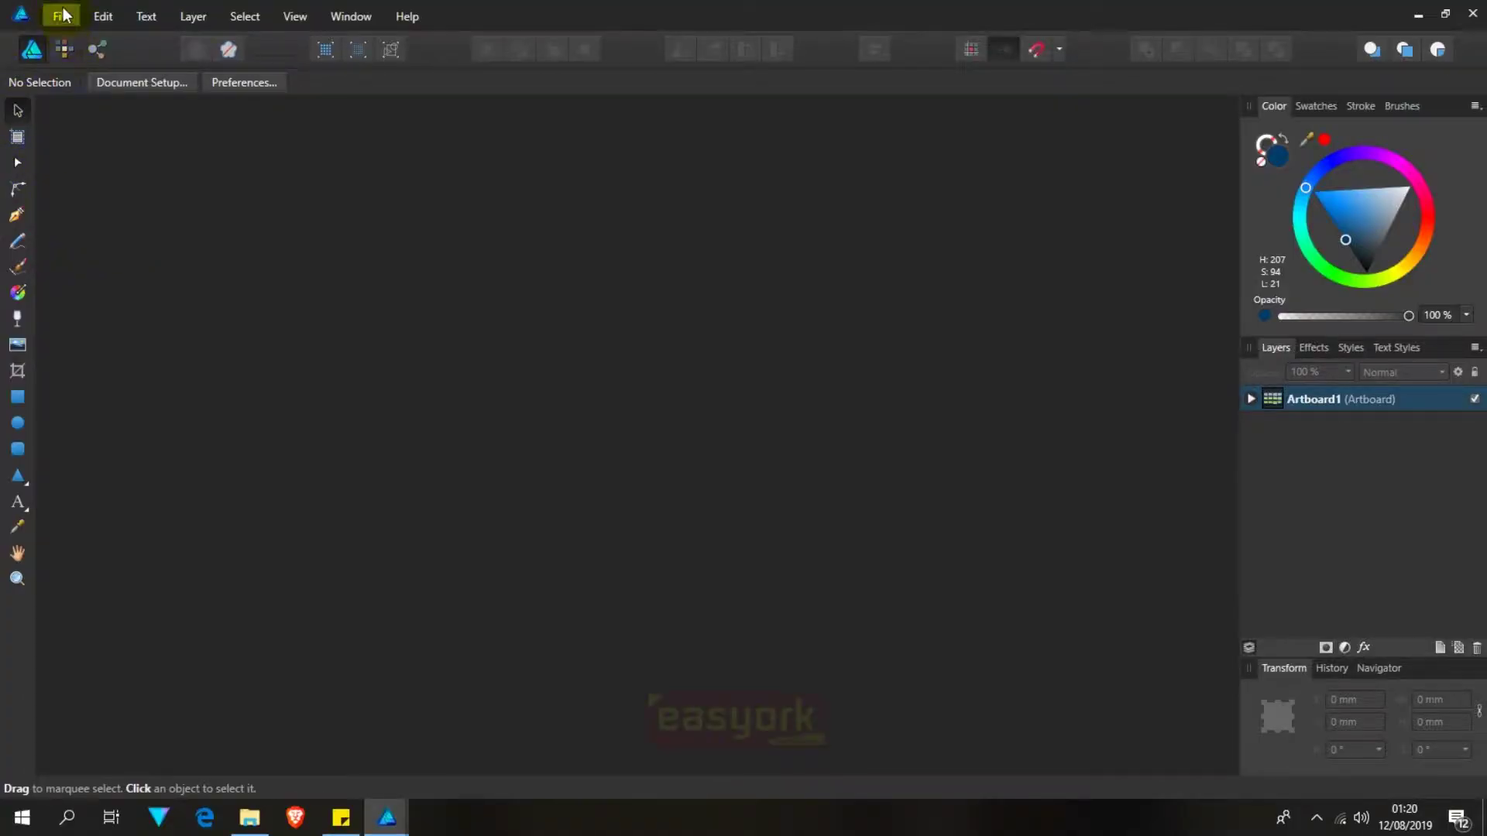
Step: Create an A4 landscape print document, 297 × 210 mm at 300 DPI, with an artboard
click(61, 15)
click(78, 58)
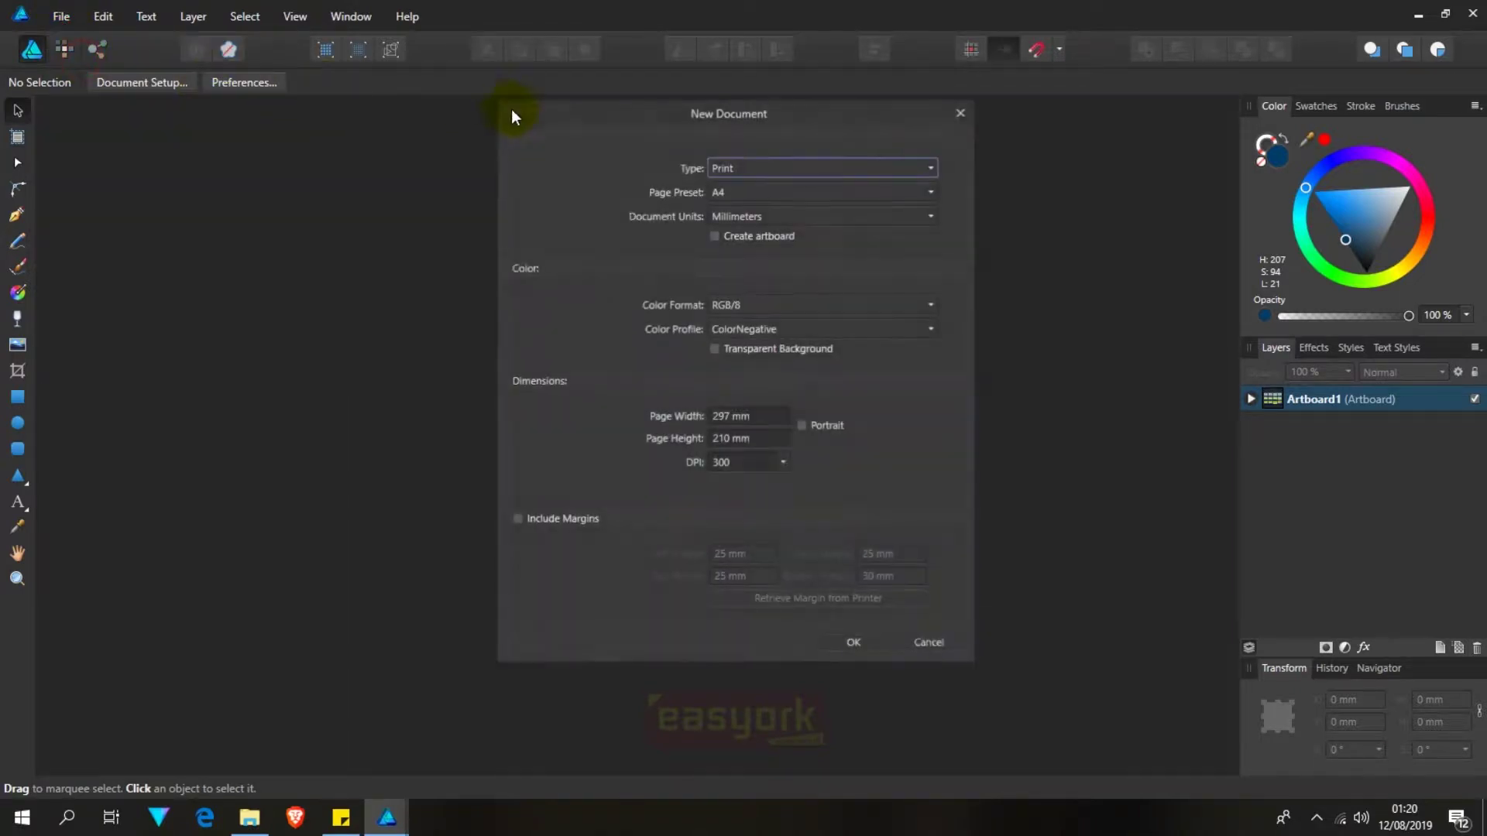
click(779, 194)
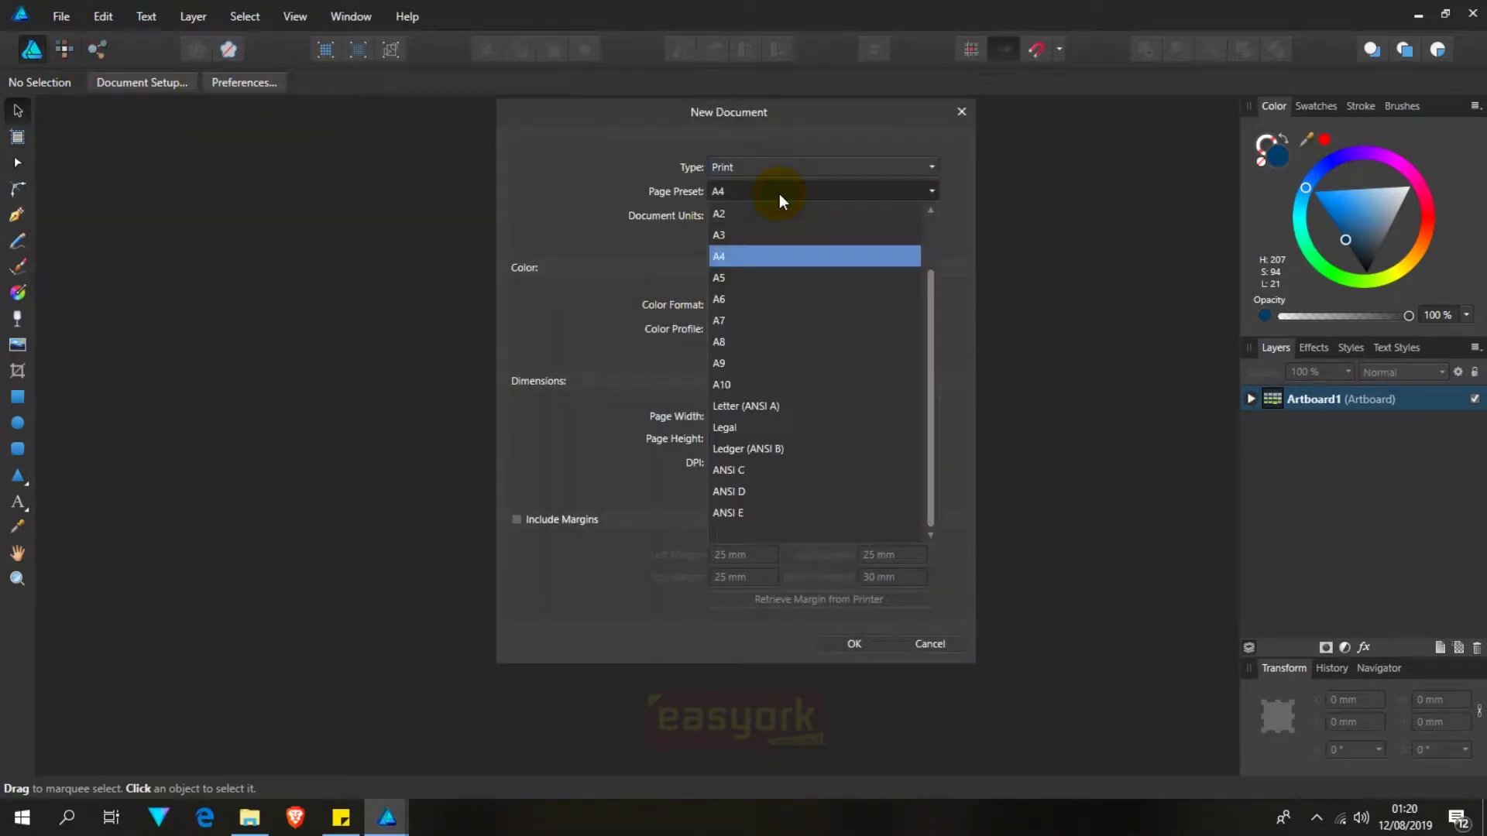
click(779, 194)
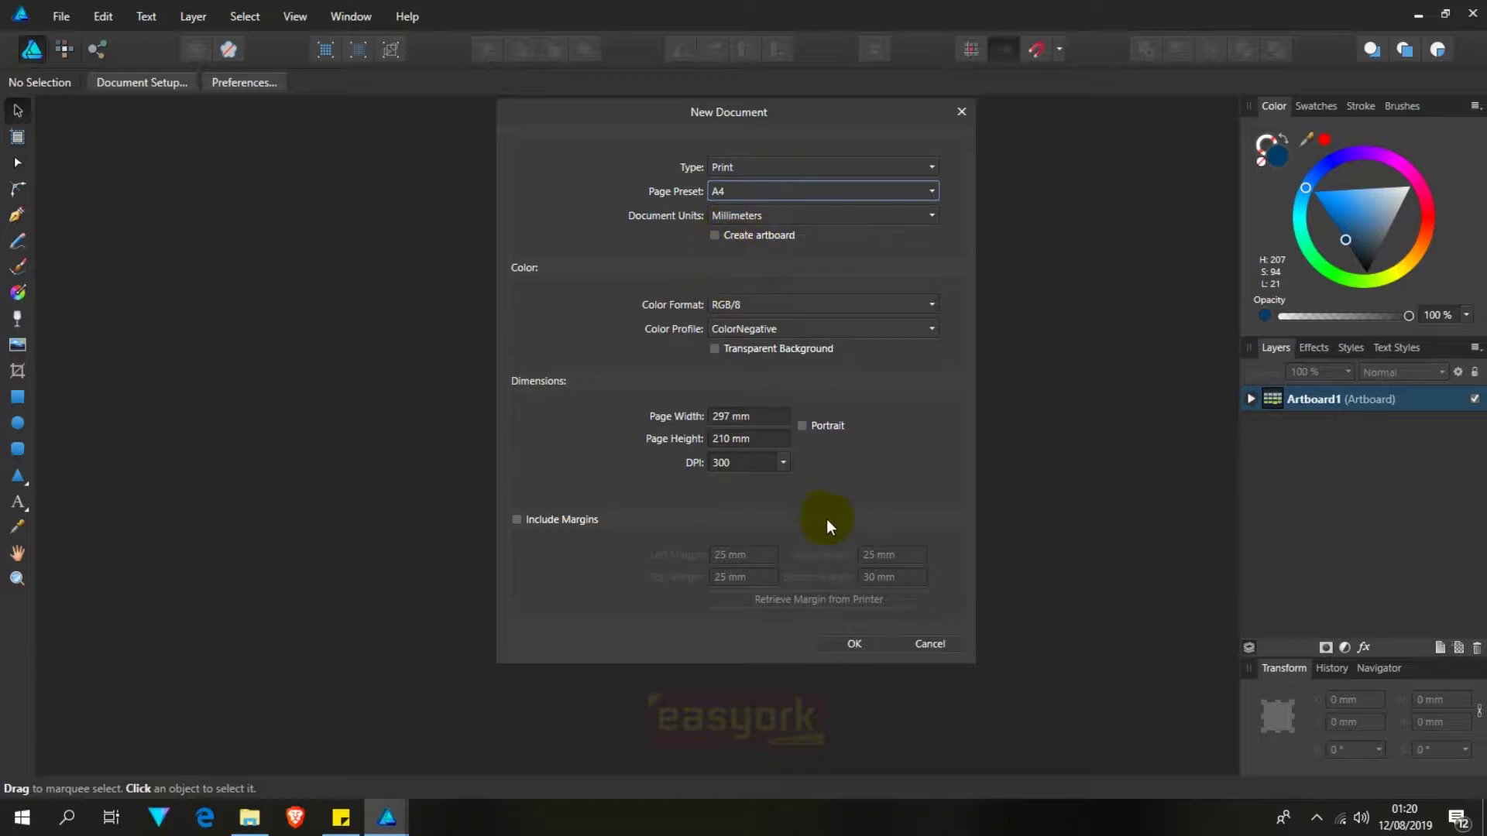
click(710, 234)
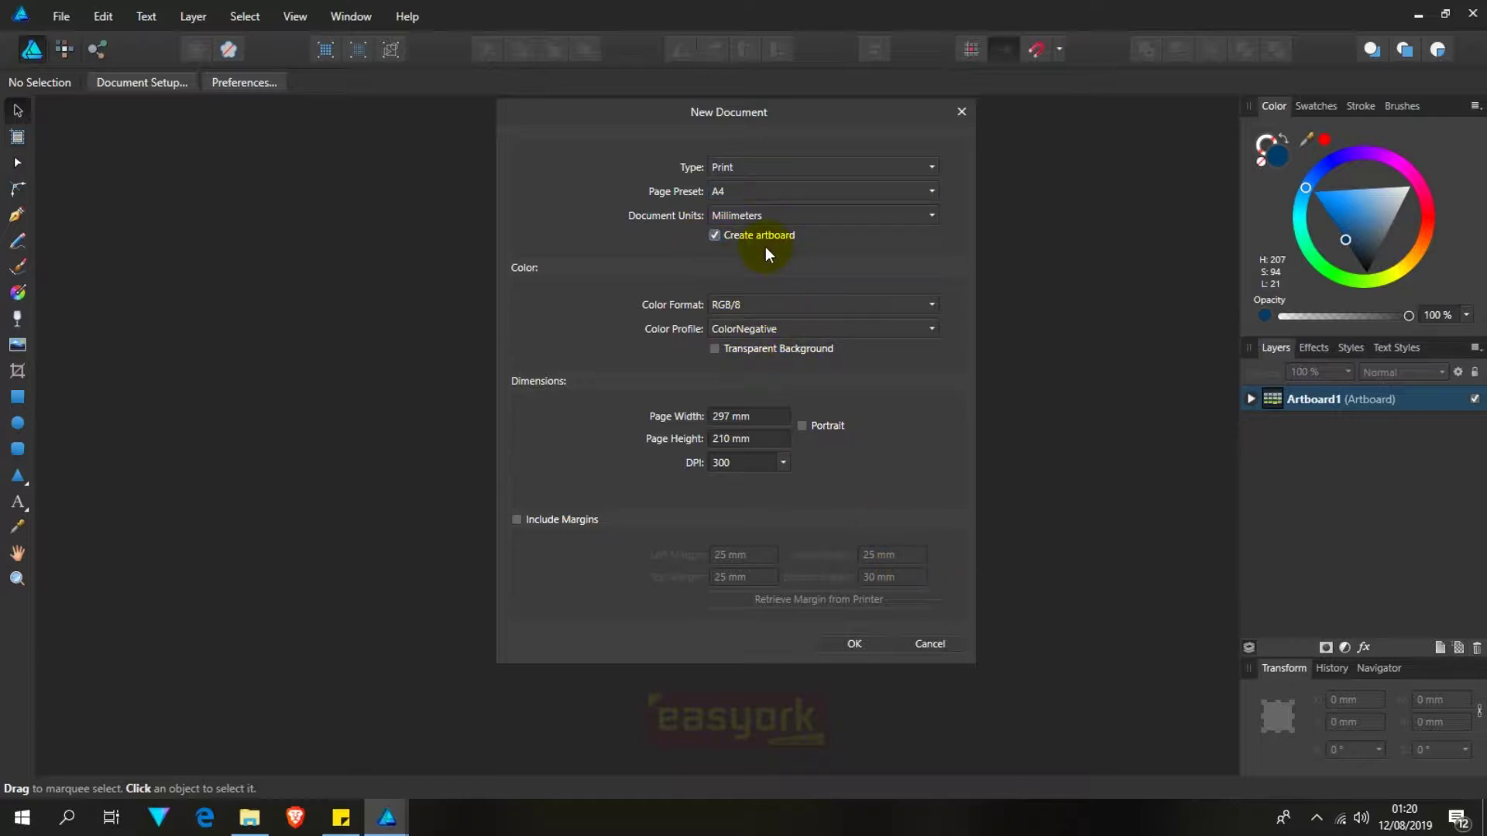
click(852, 644)
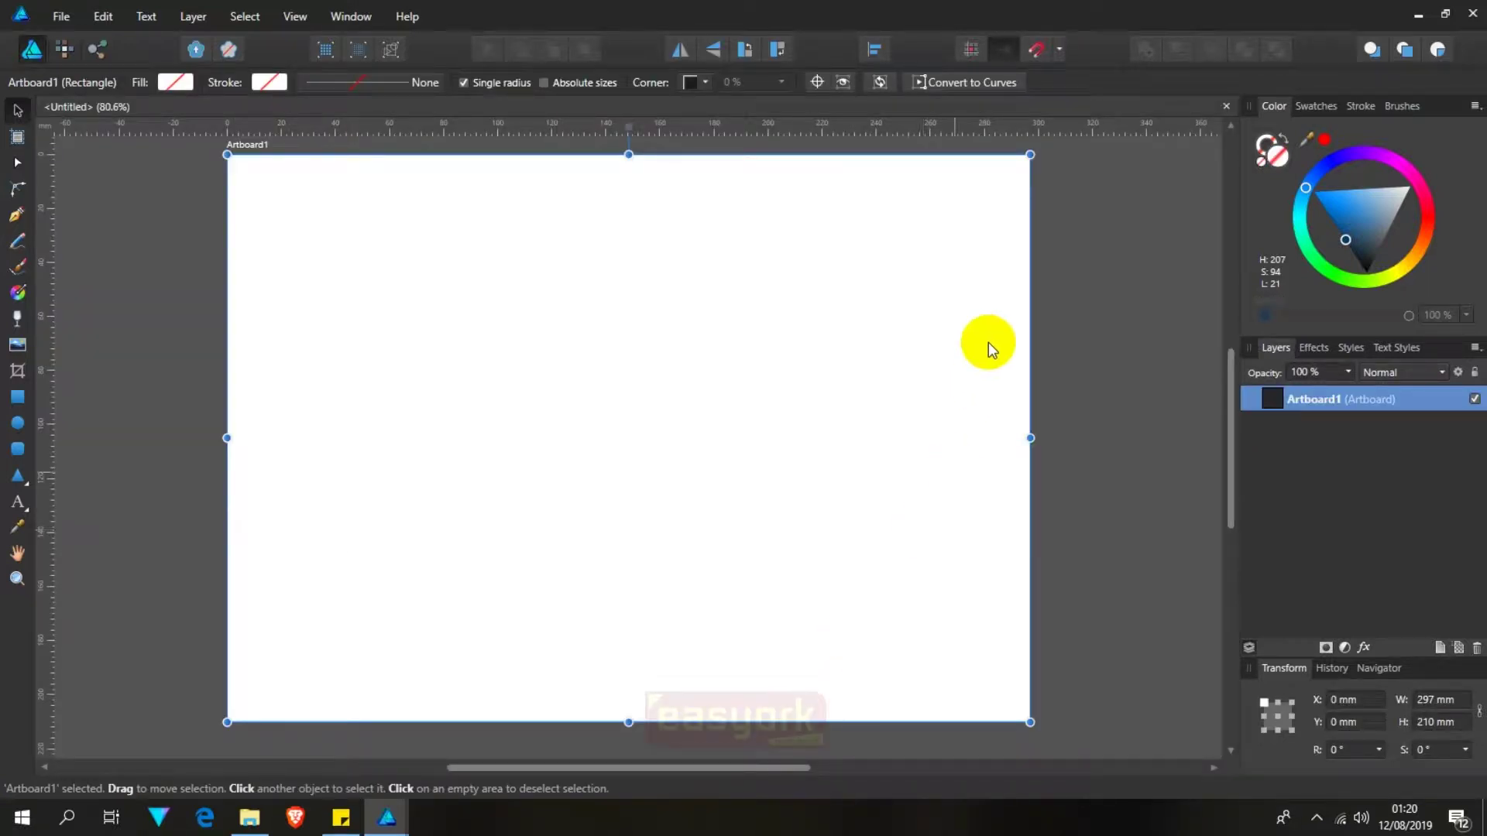
Step: Draw a light grey strip, about 300.7 × 22.3 mm, across the artboard's bottom edge
click(1100, 283)
key(space)
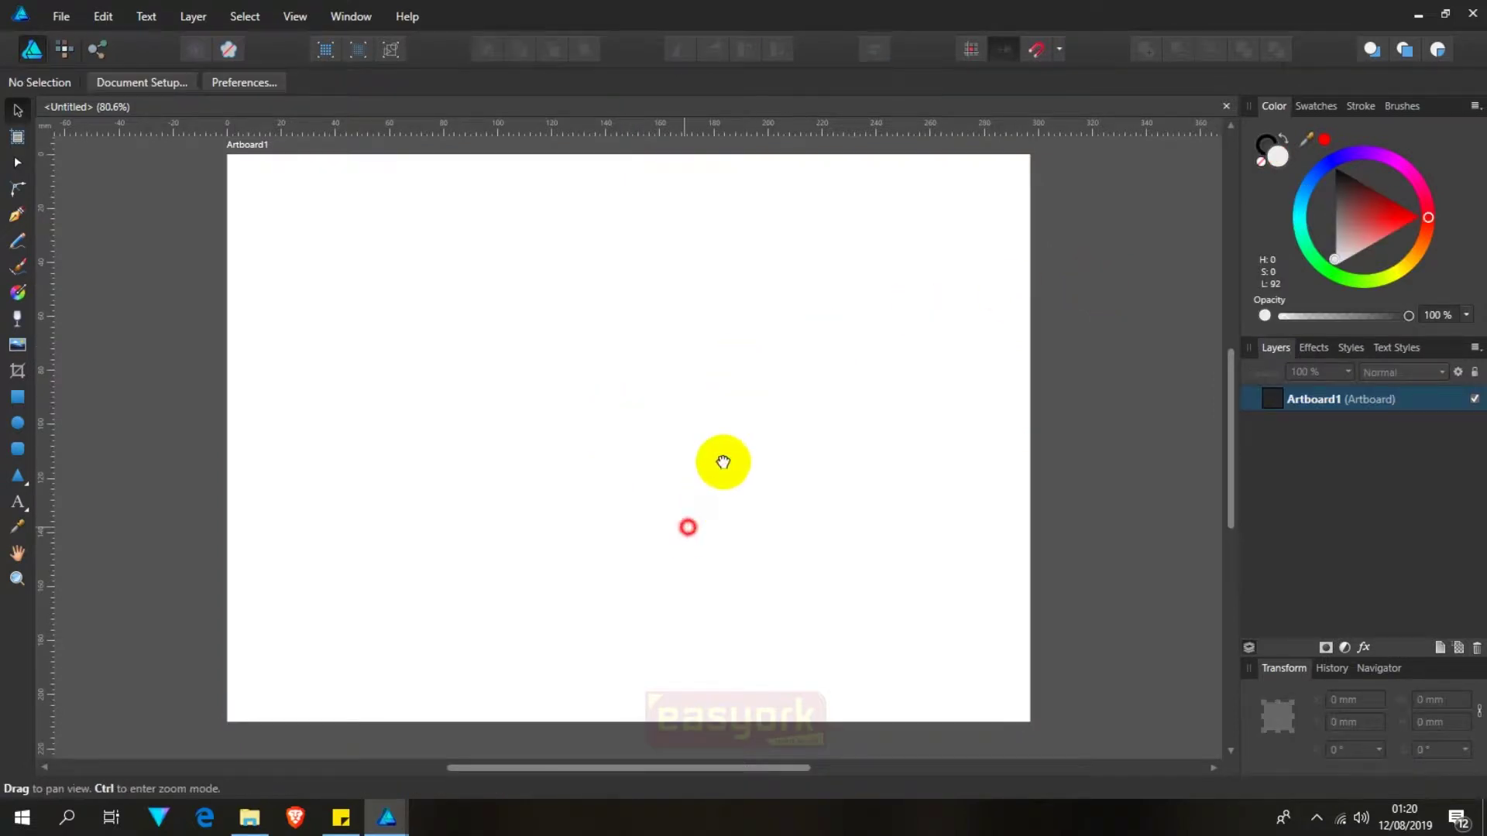
drag(688, 525, 713, 517)
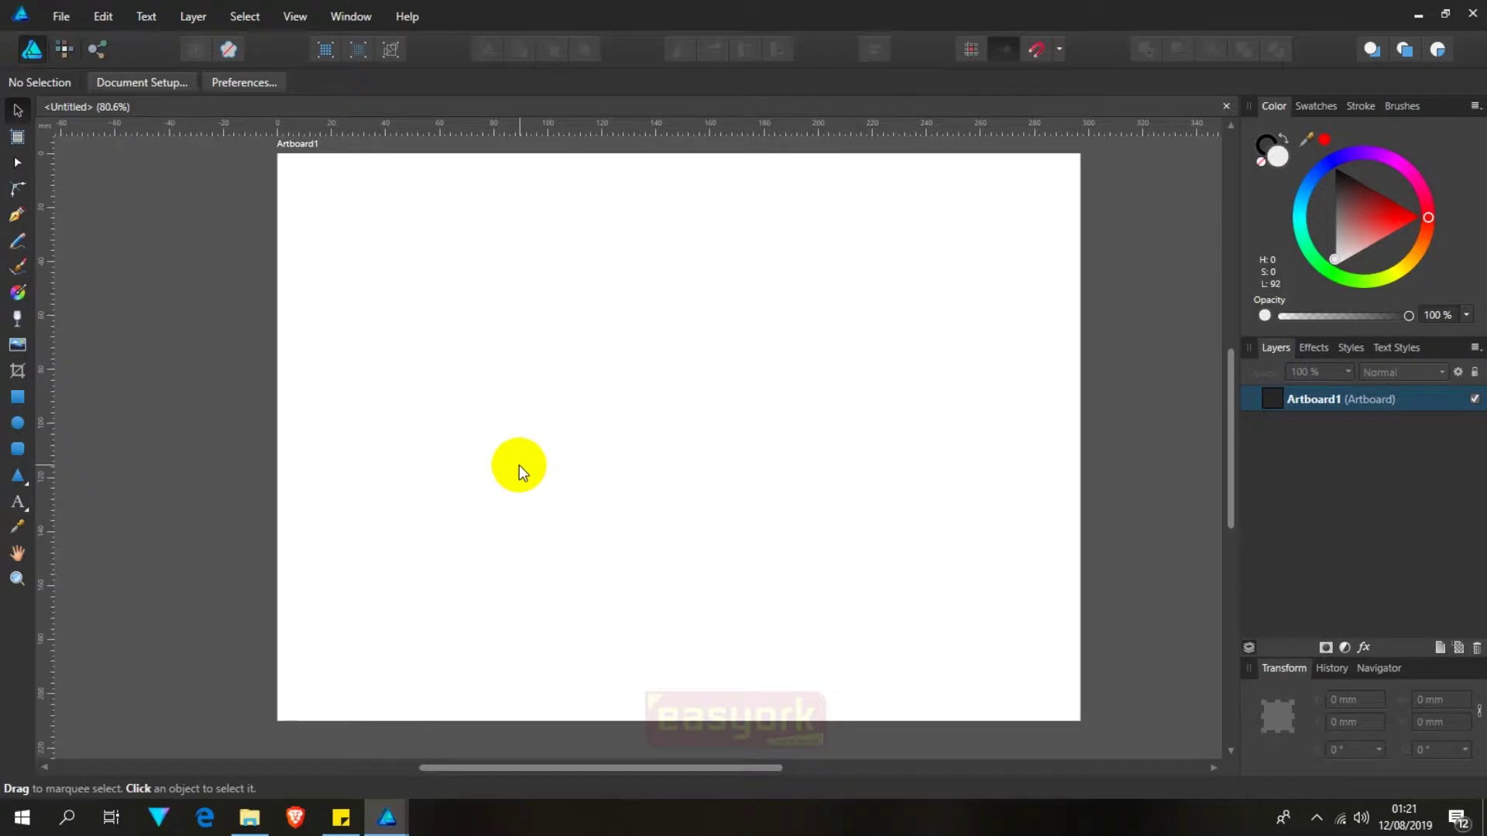
click(17, 396)
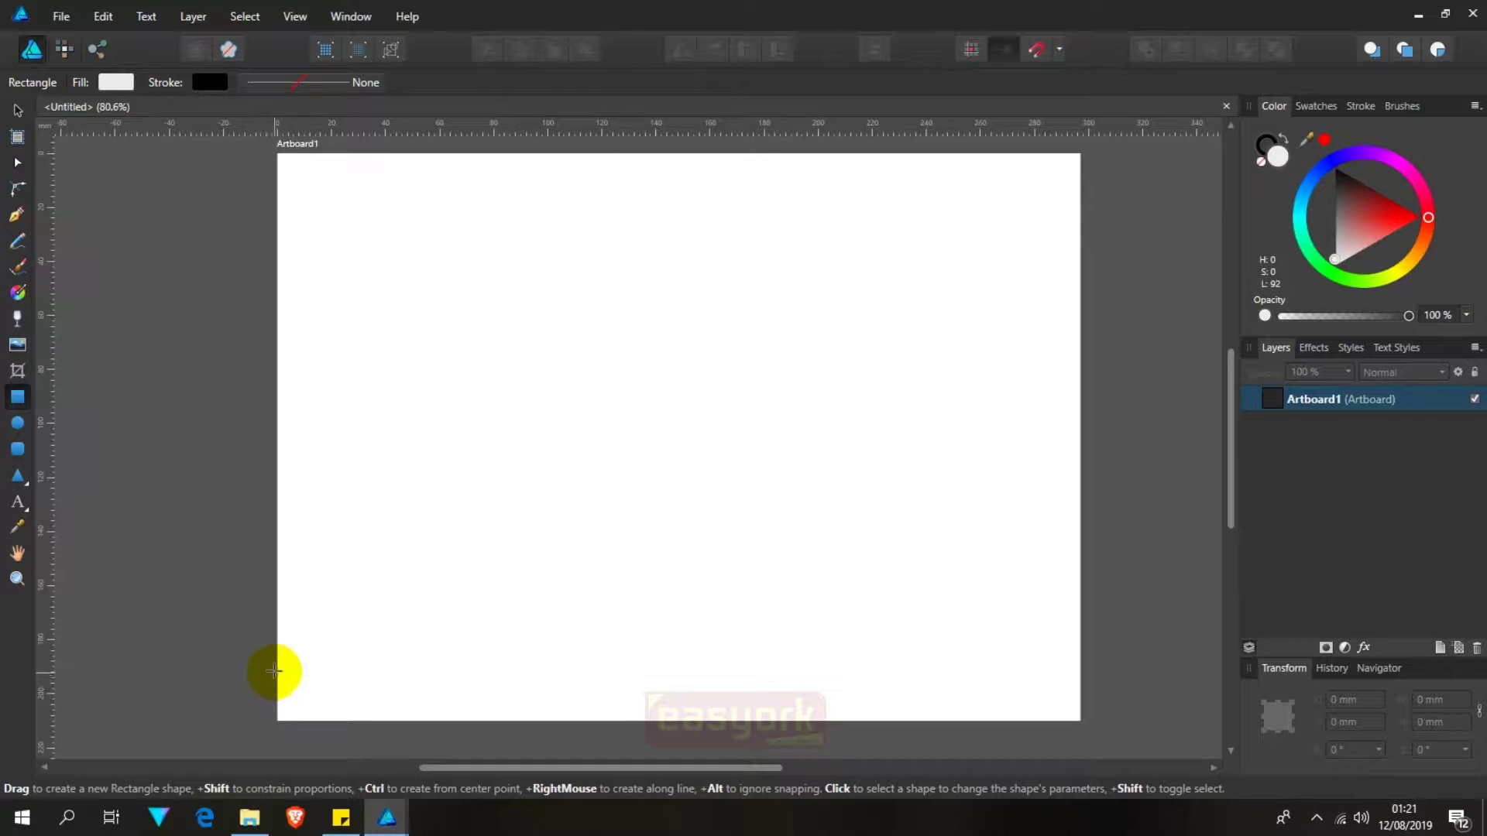
mouse_move(274, 671)
mouse_down()
mouse_move(1073, 731)
mouse_move(1082, 710)
mouse_up()
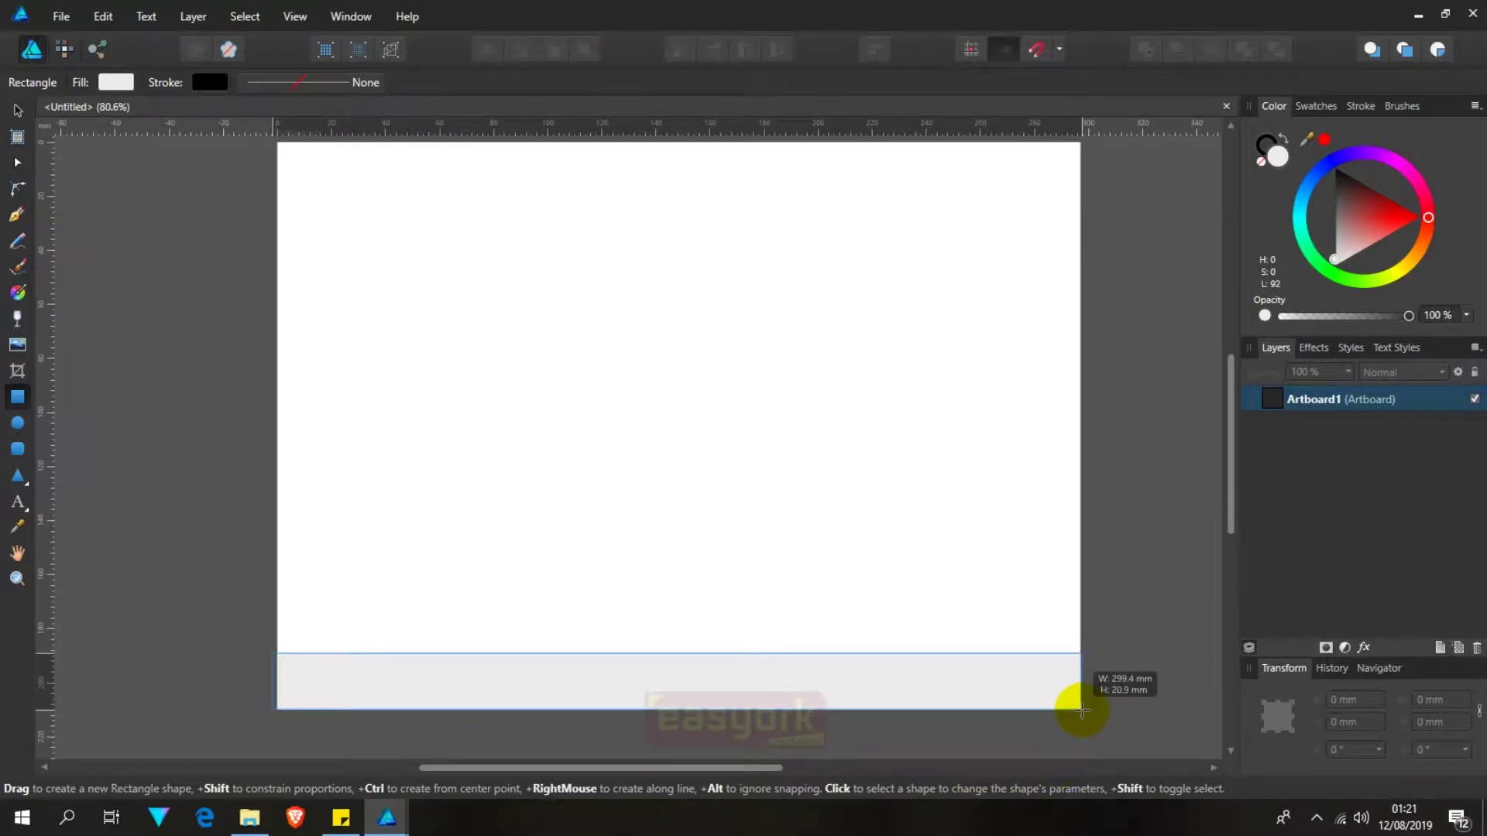
drag(1082, 710, 1085, 713)
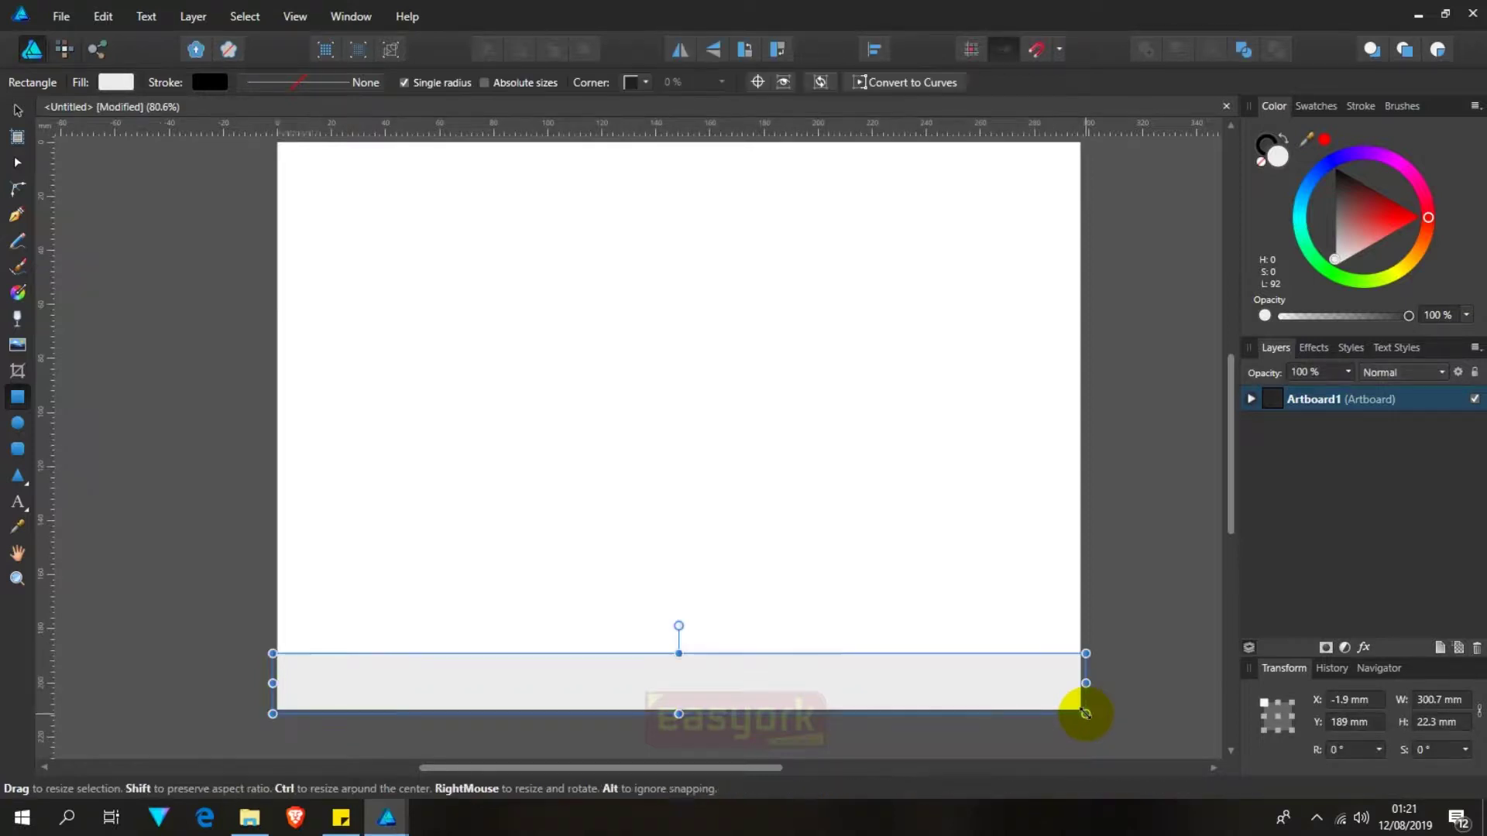
click(17, 111)
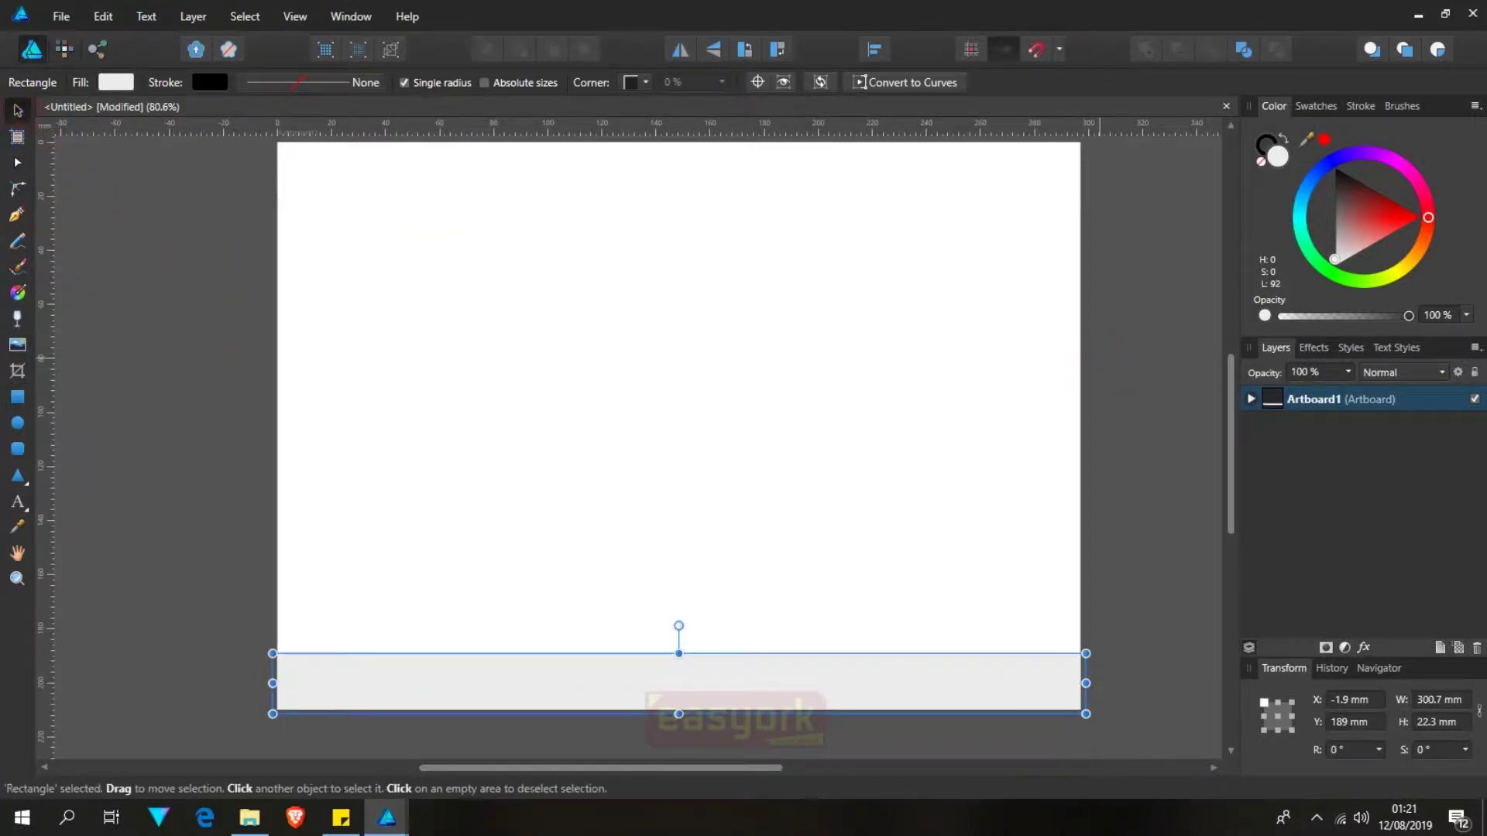
drag(1142, 364, 885, 319)
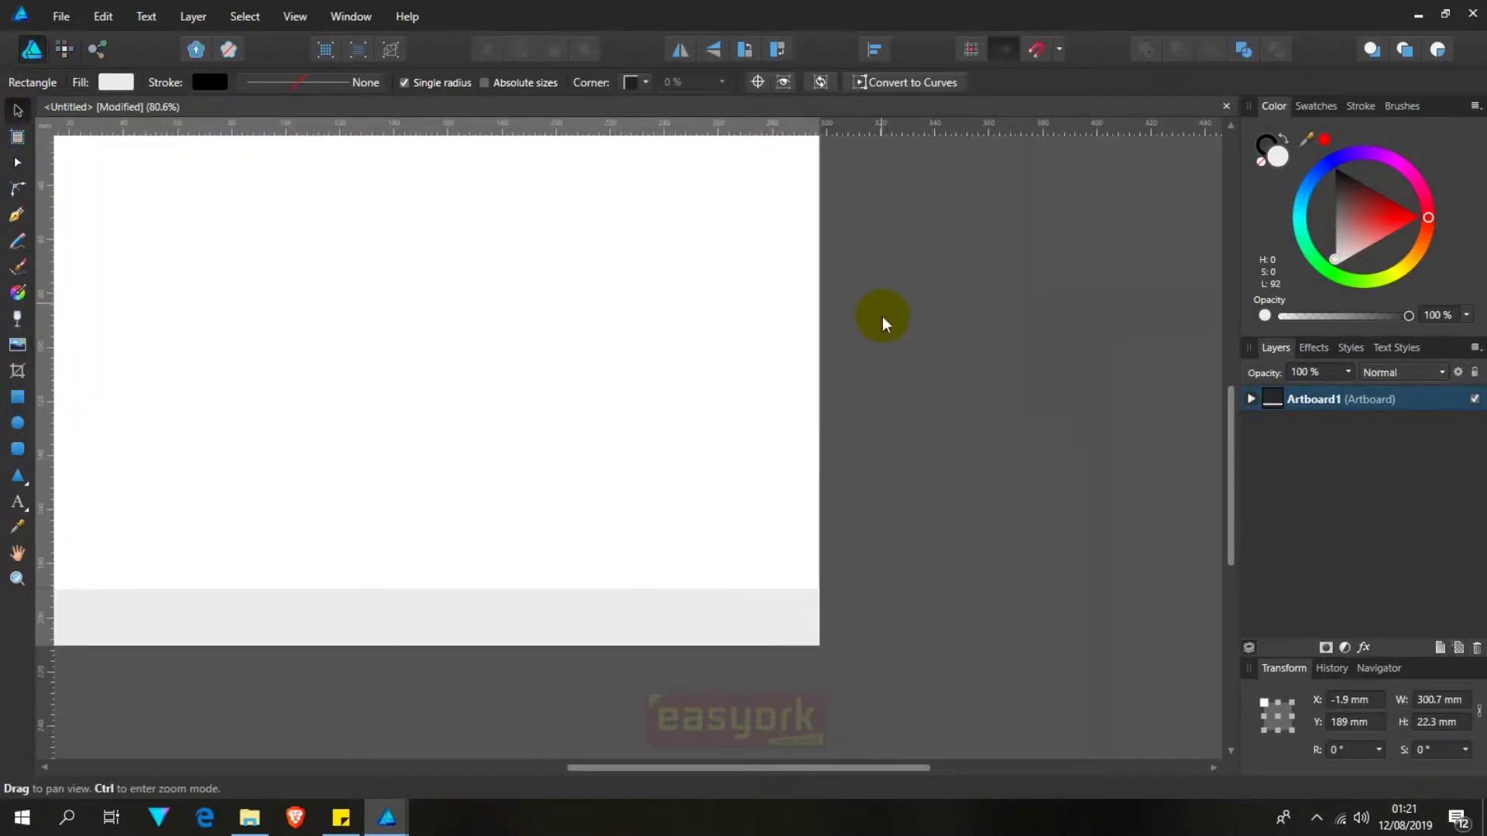
Step: Draw a 26.8 mm square beside the artboard and duplicate it into a column of four
click(17, 397)
drag(866, 179, 964, 251)
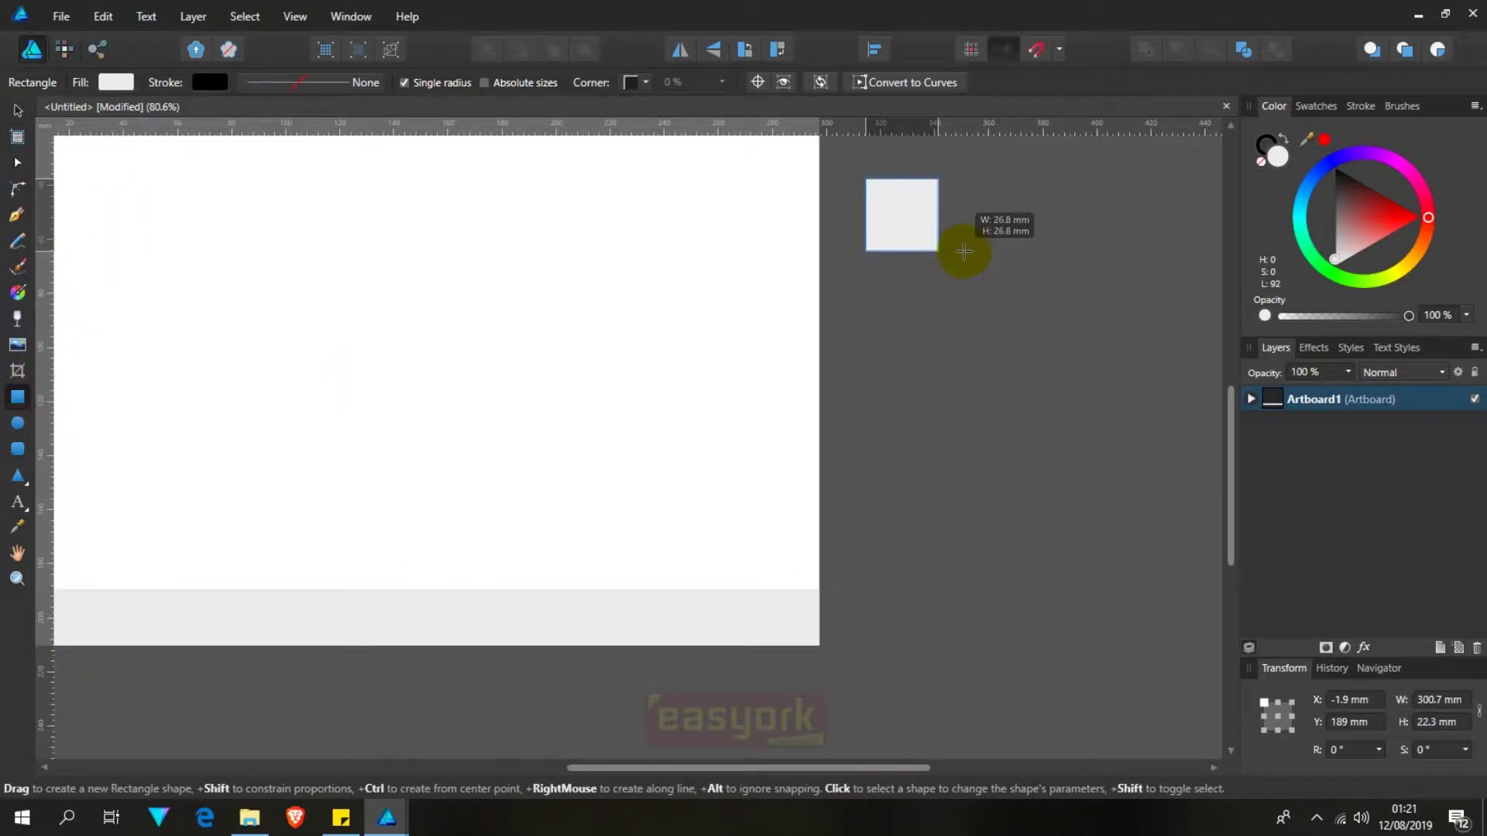
key(v)
drag(914, 208, 916, 424)
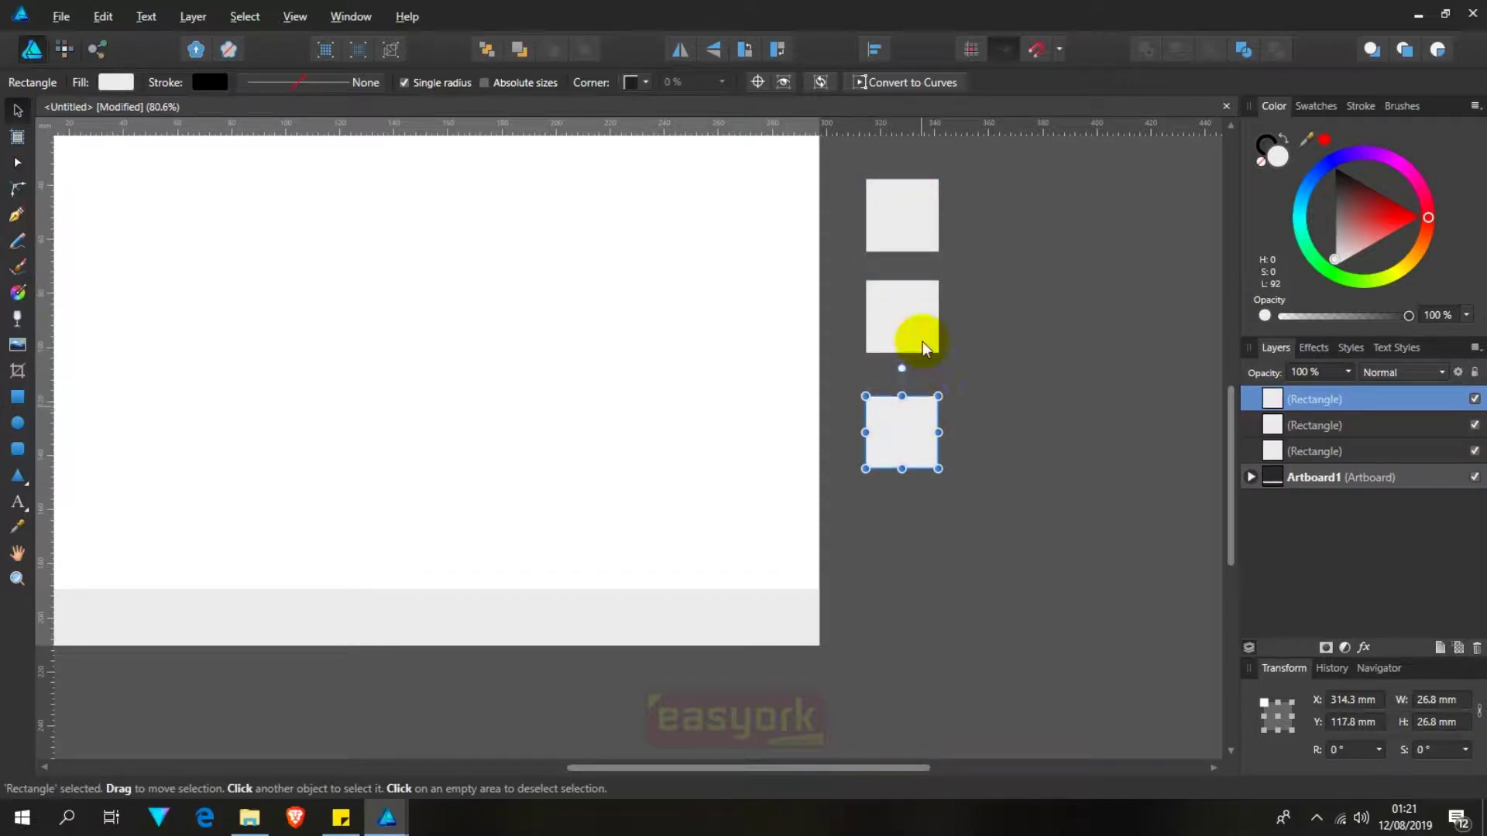
shift+click(926, 206)
drag(914, 323, 1032, 325)
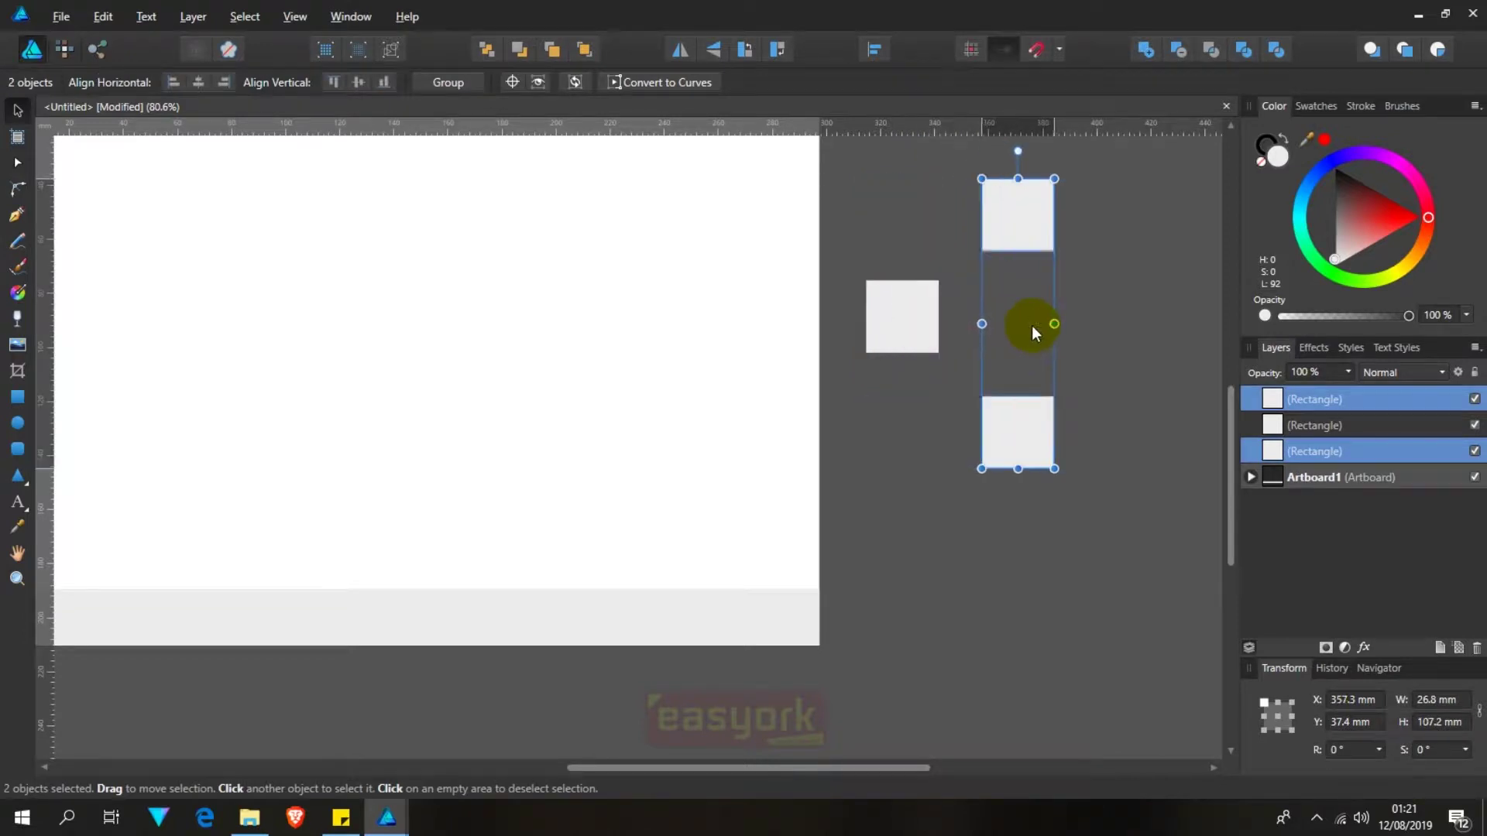
mouse_move(888, 315)
mouse_down()
mouse_move(1030, 328)
mouse_move(1011, 328)
mouse_up()
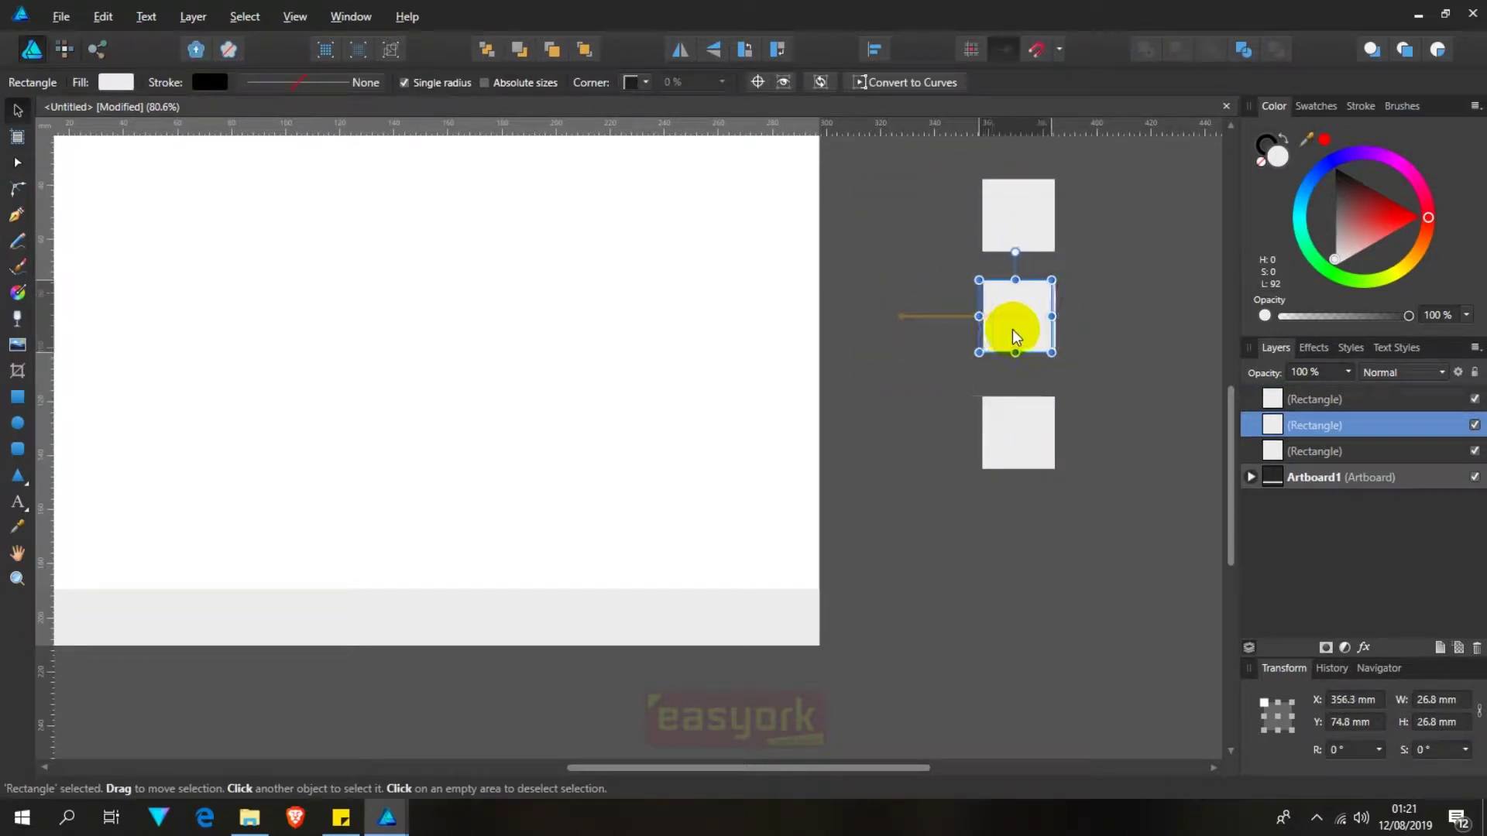
click(1020, 422)
mouse_move(1019, 417)
mouse_down()
mouse_move(1021, 399)
mouse_move(1035, 529)
mouse_up()
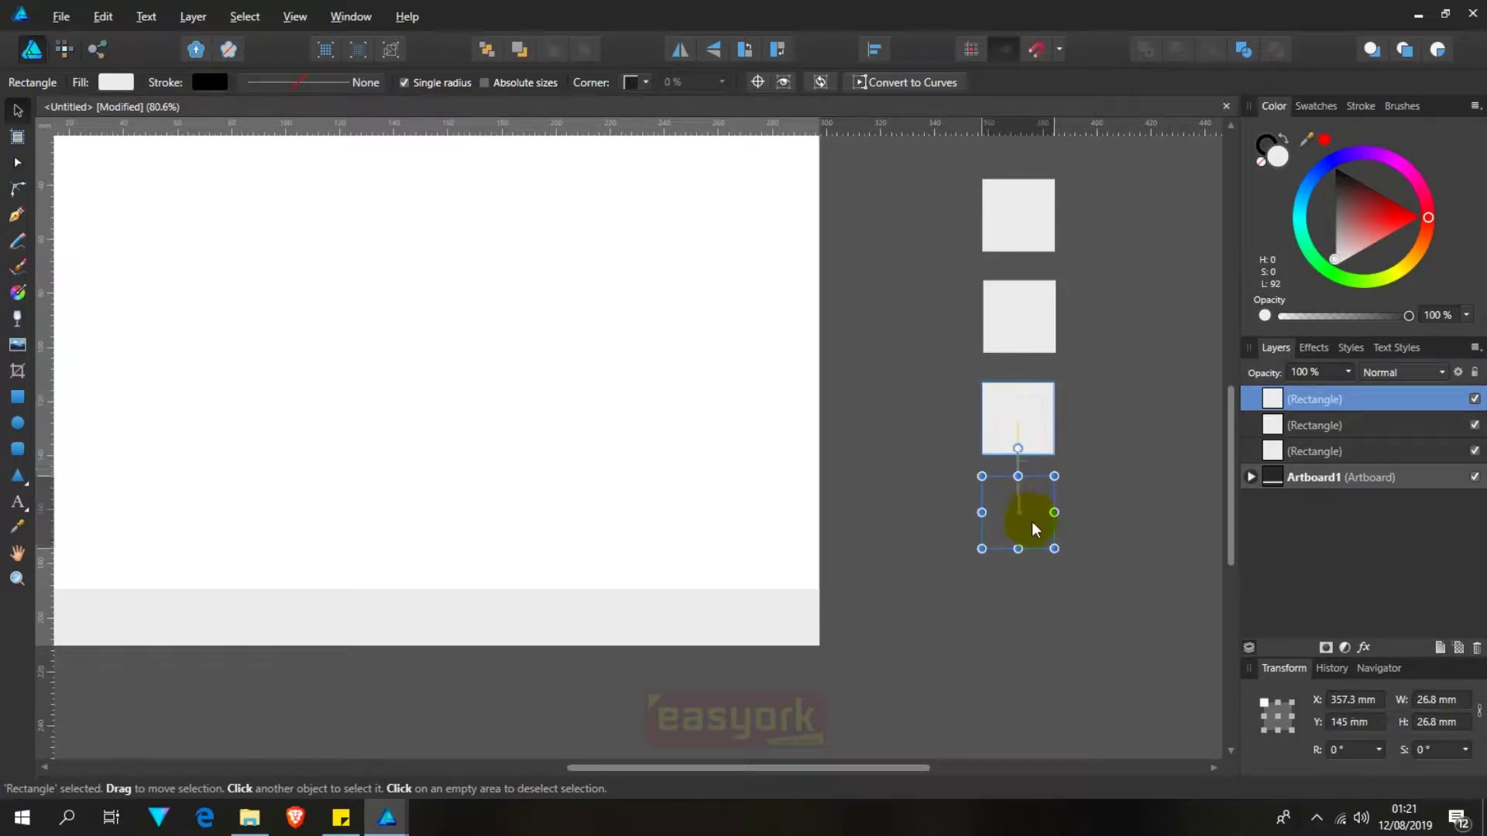
click(1041, 209)
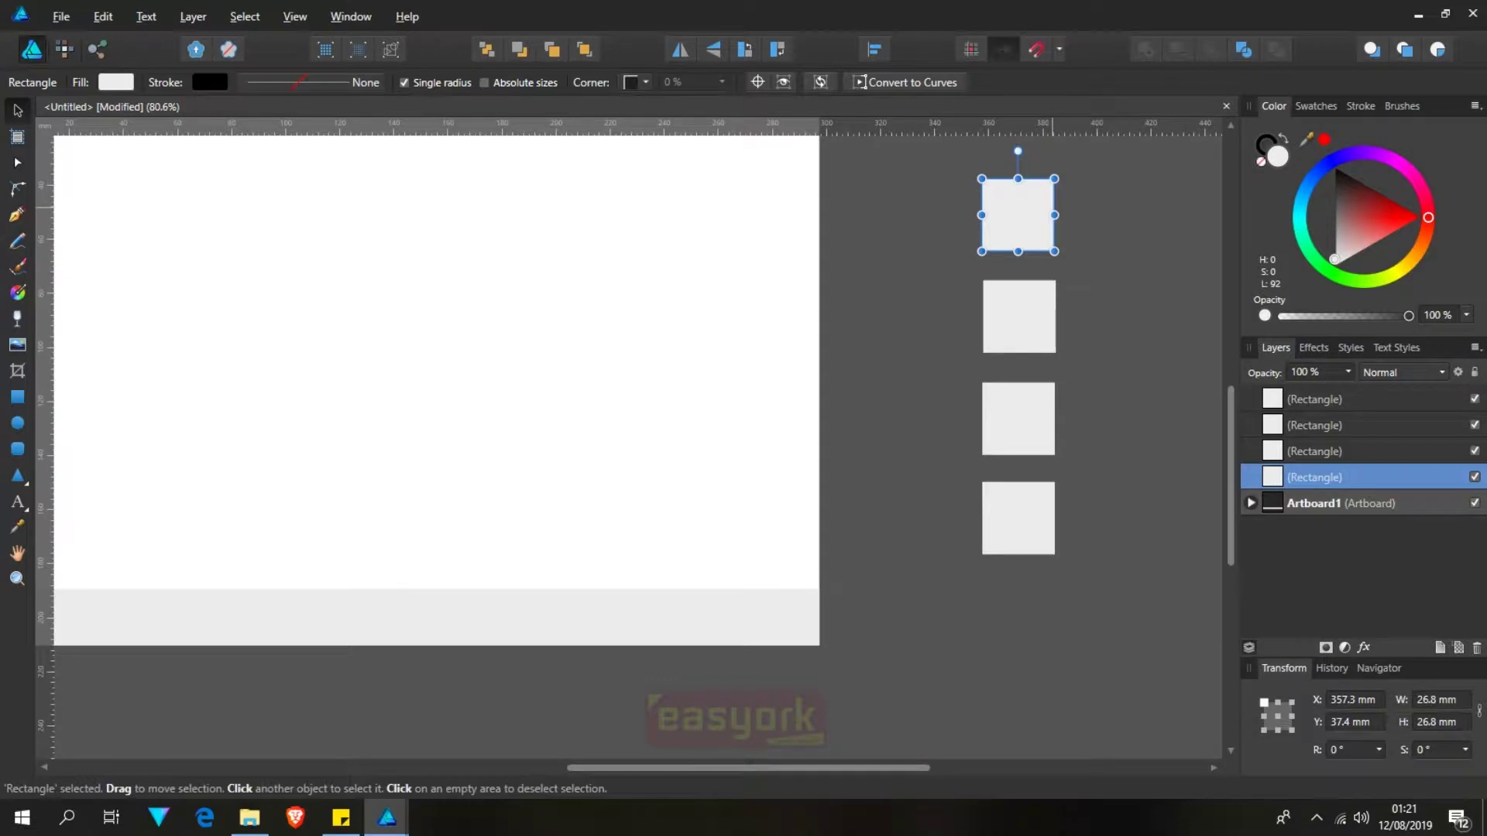
Step: Colour the top sample square navy and remove its outline
click(1321, 169)
drag(1333, 182, 1339, 215)
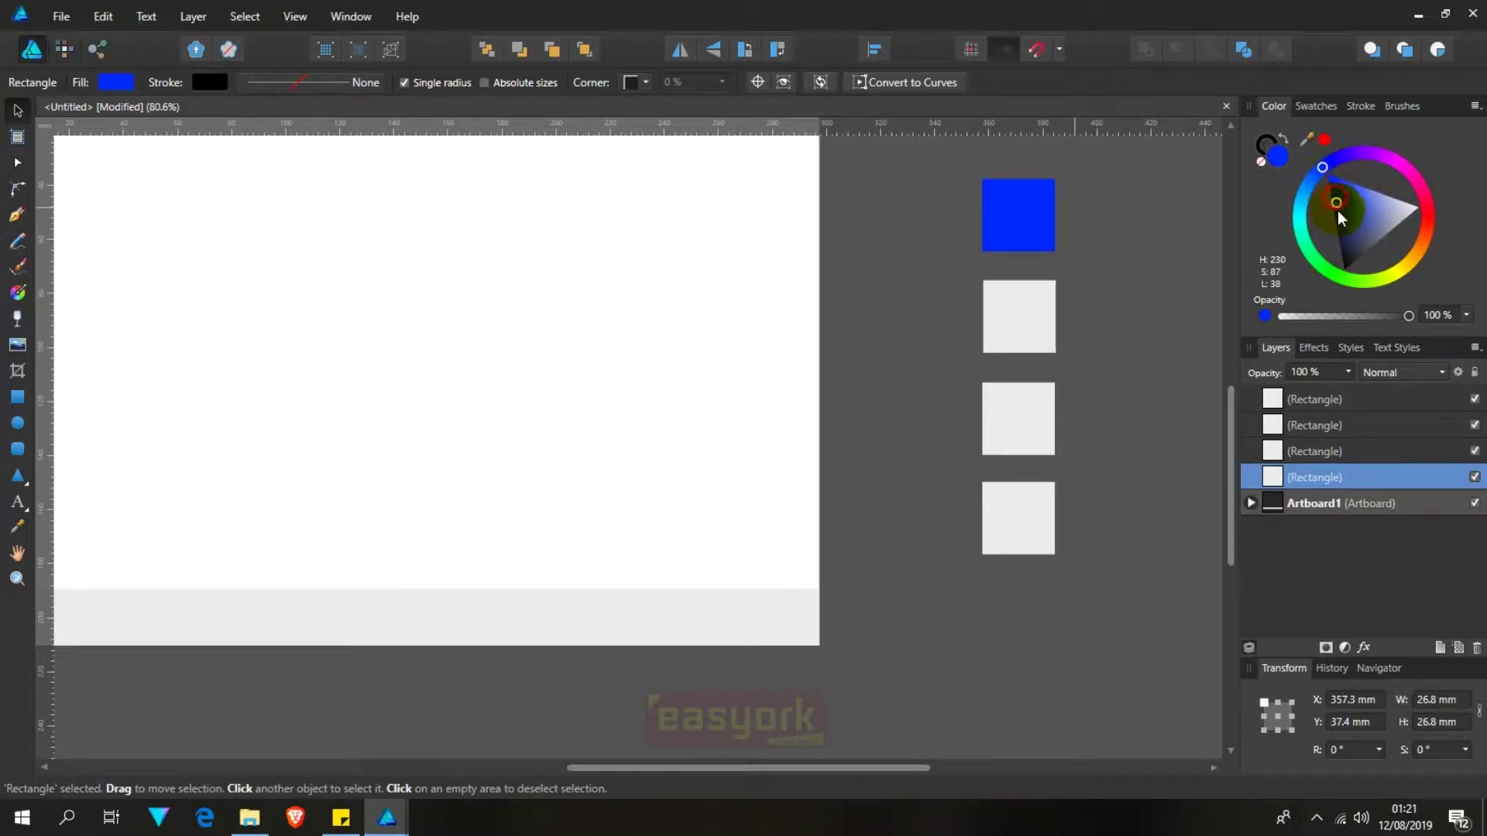
mouse_move(1342, 222)
mouse_down()
mouse_move(1357, 223)
mouse_move(1337, 230)
mouse_move(1353, 229)
mouse_move(1341, 249)
mouse_up()
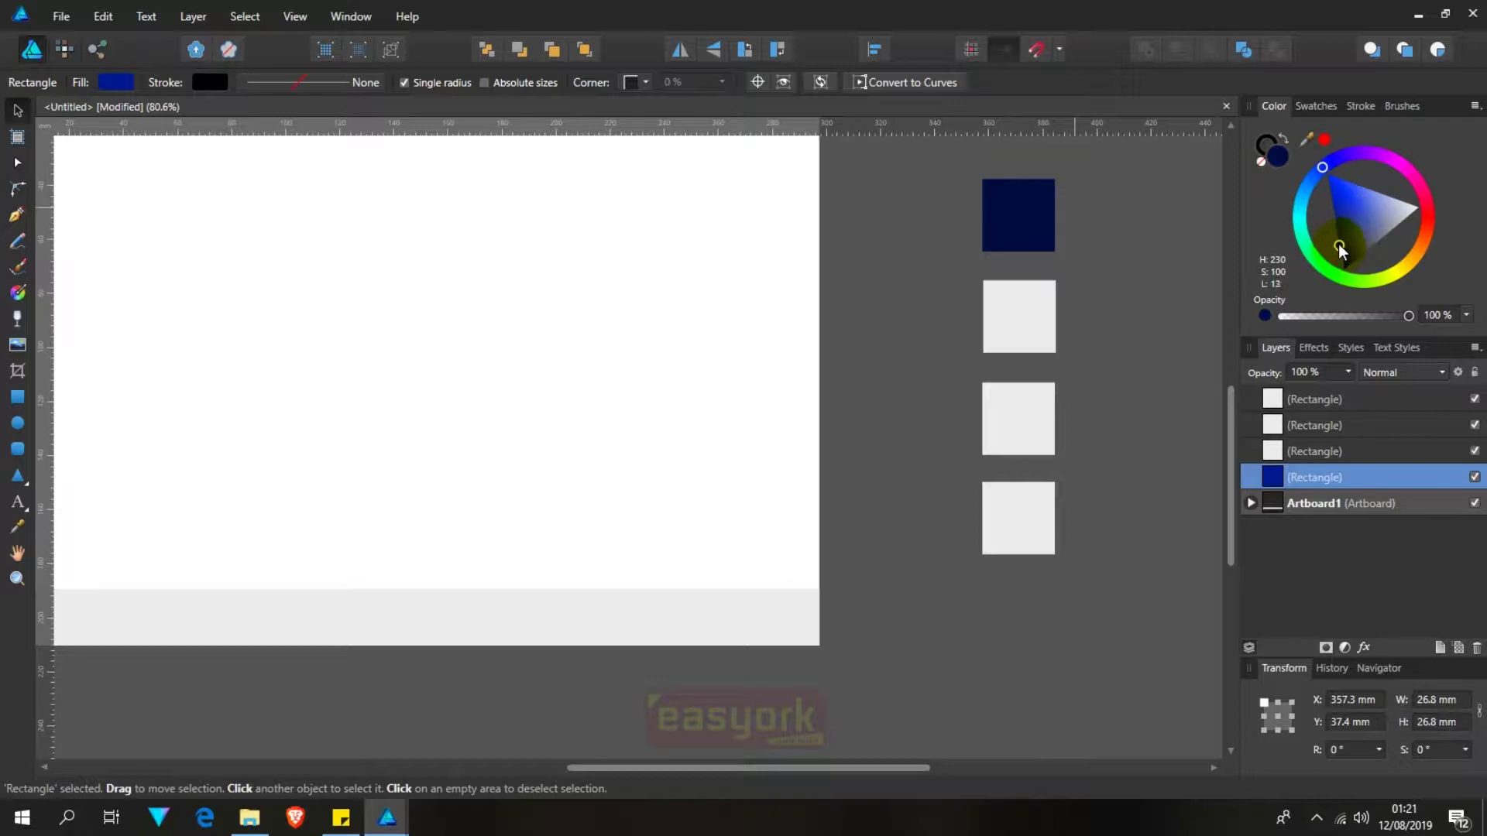
drag(1341, 249, 1344, 254)
drag(1344, 252, 1341, 243)
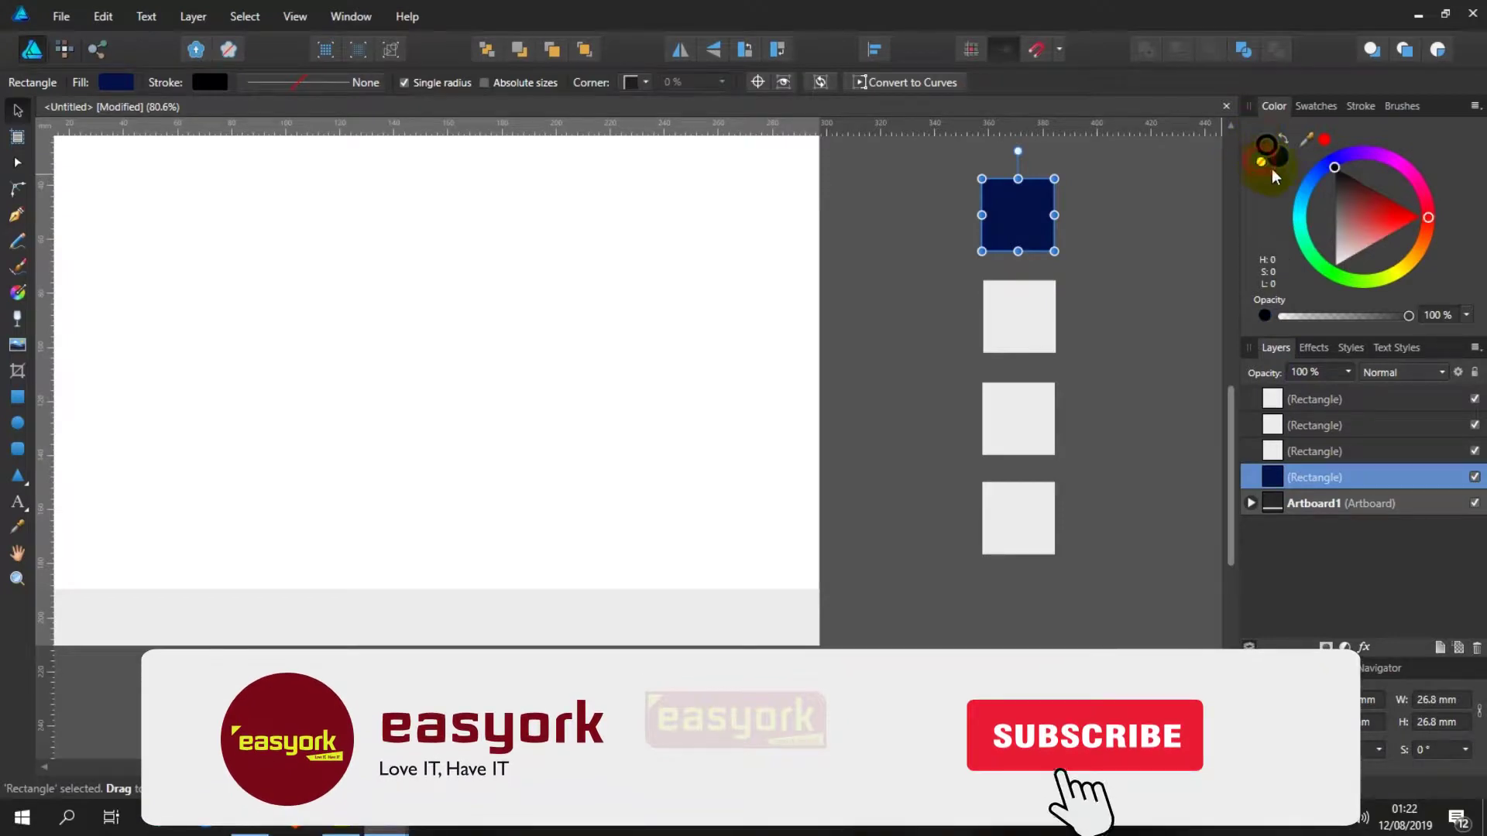
click(1264, 161)
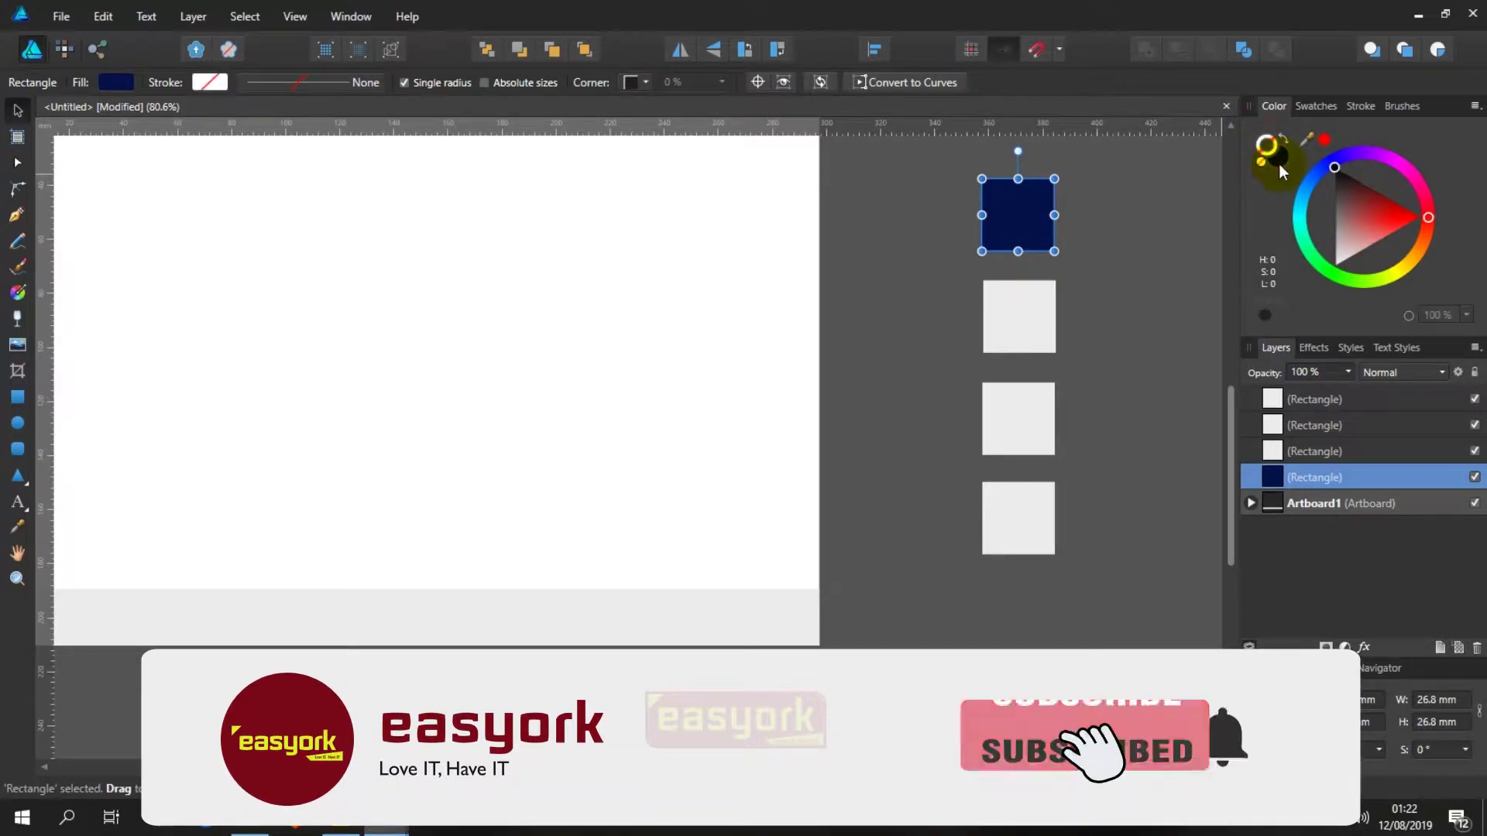
Step: Colour the second sample square light blue
click(1033, 318)
shift+click(1044, 438)
click(1123, 431)
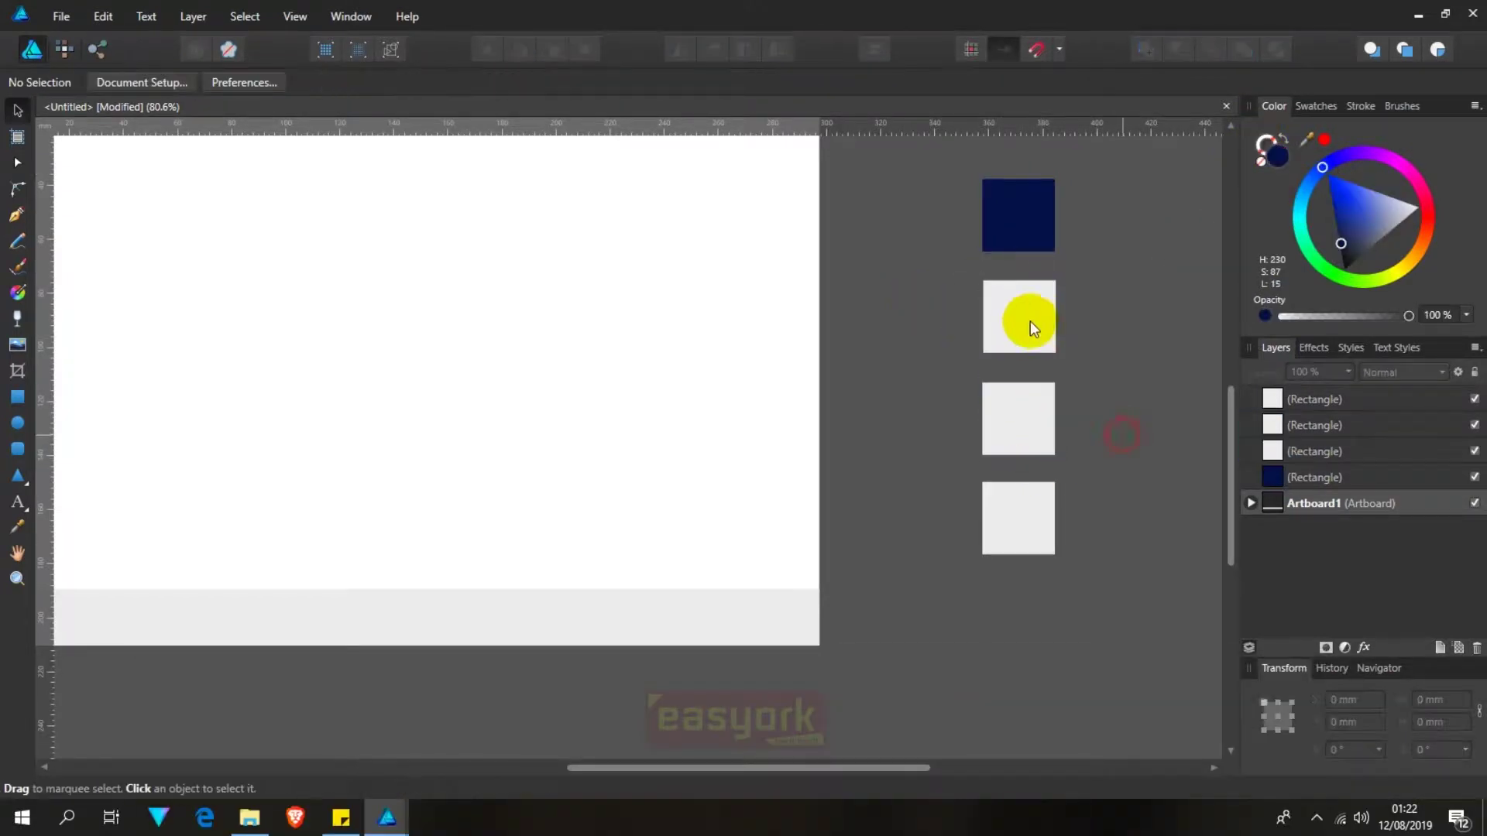
click(1030, 313)
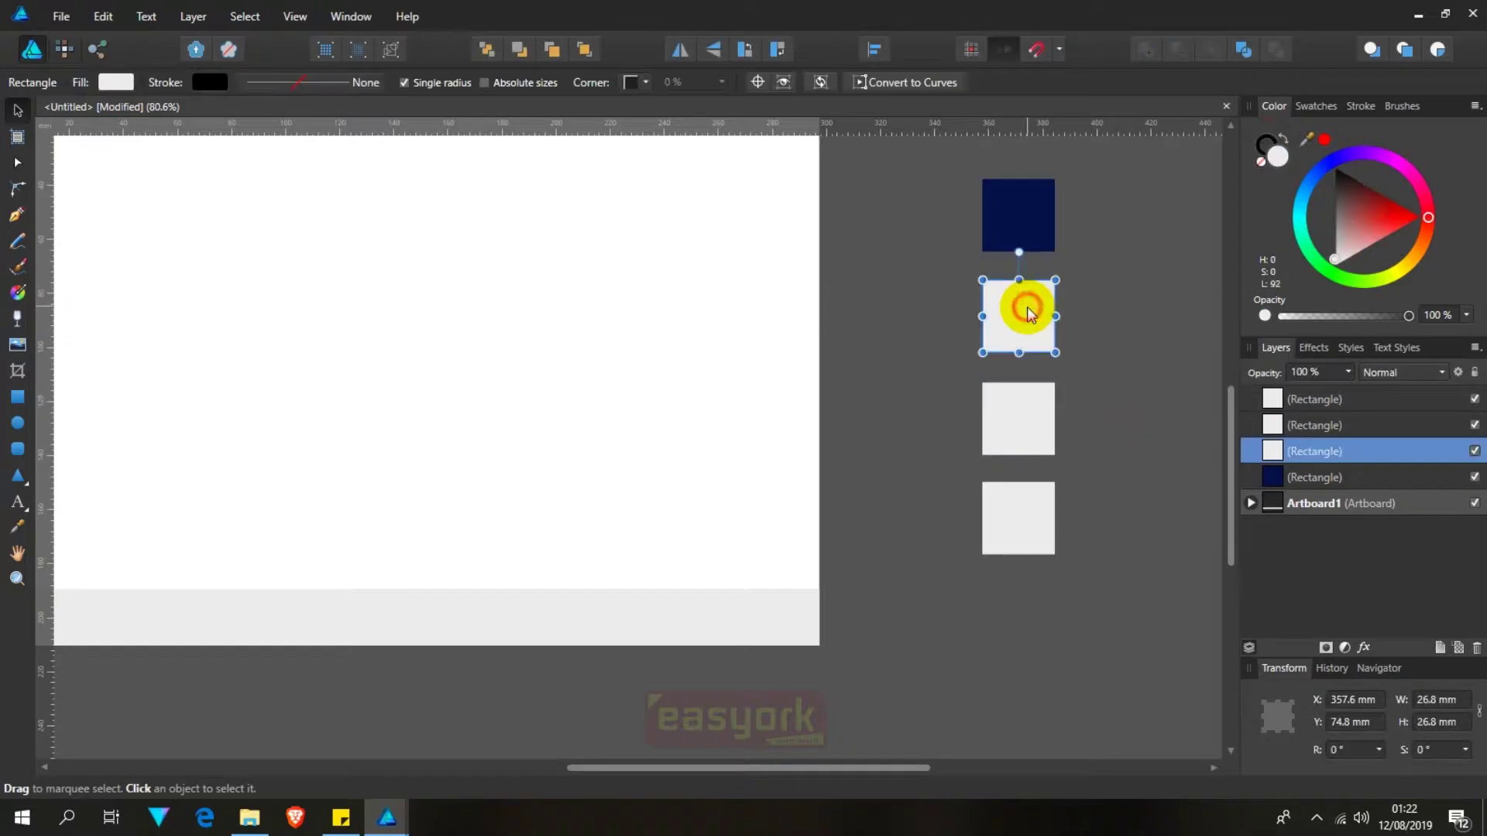
click(1307, 194)
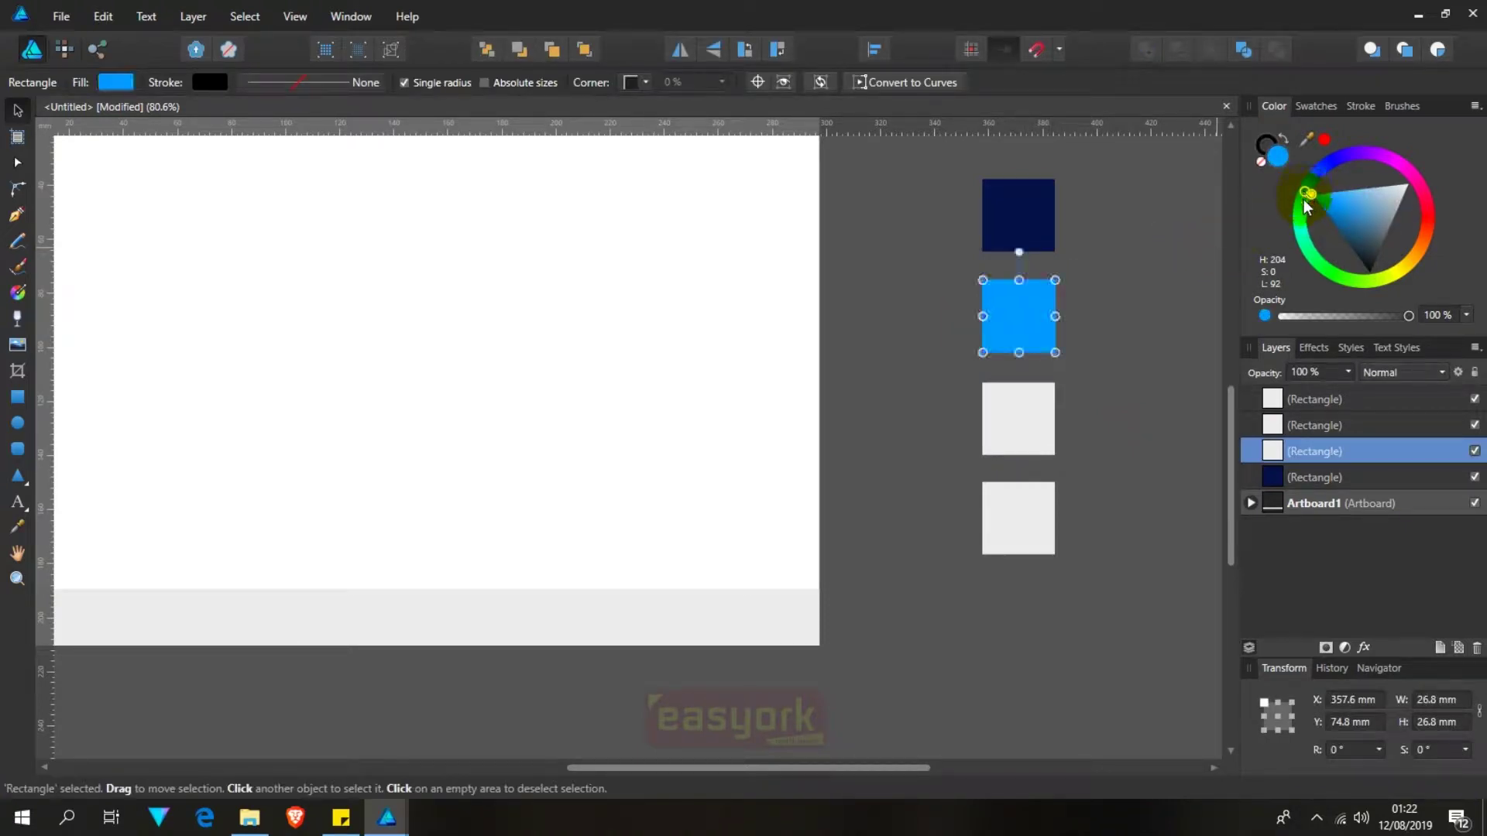
drag(1387, 198, 1369, 193)
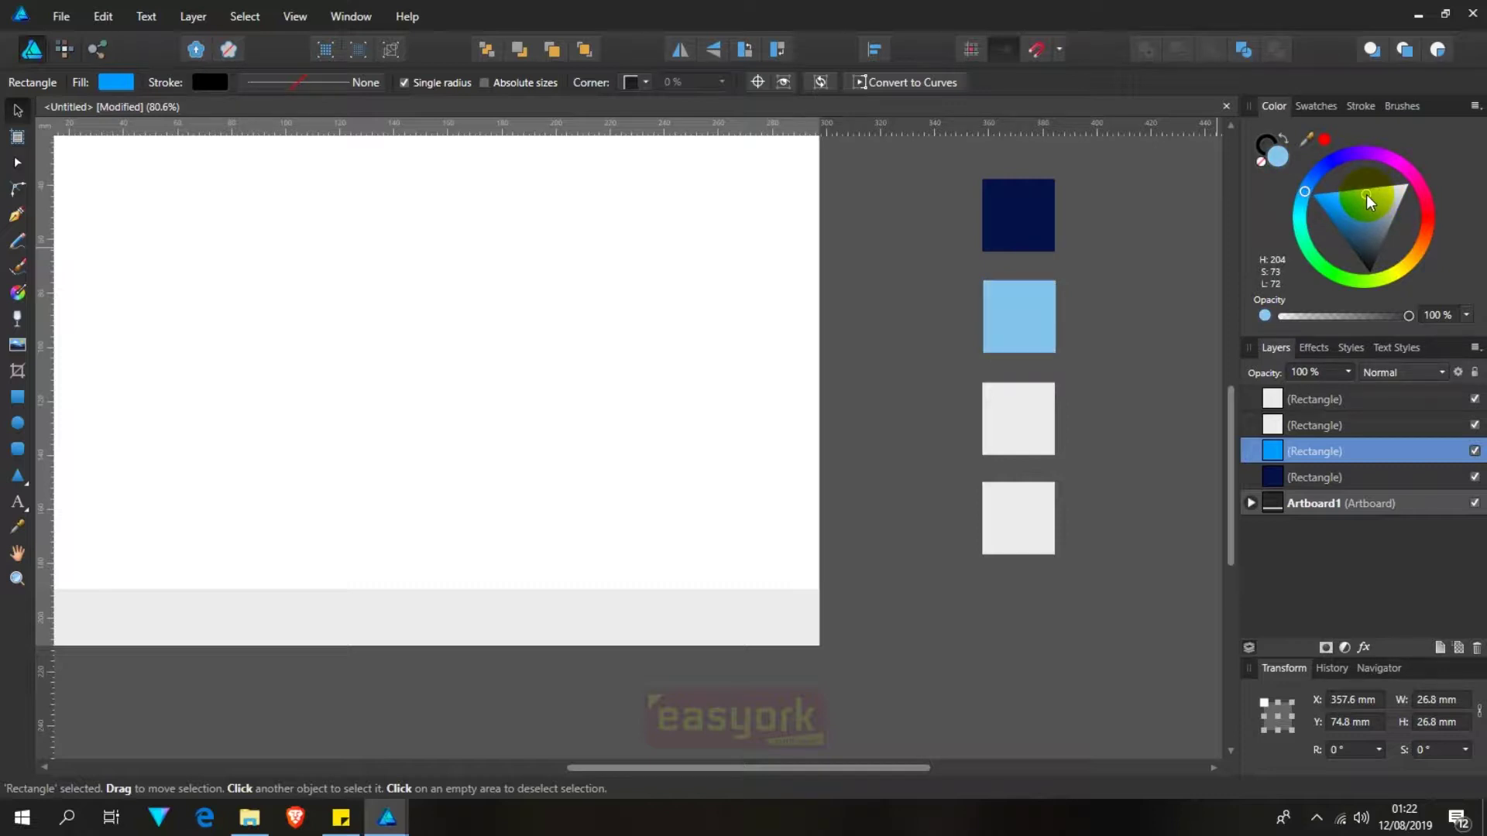
drag(1367, 195, 1361, 200)
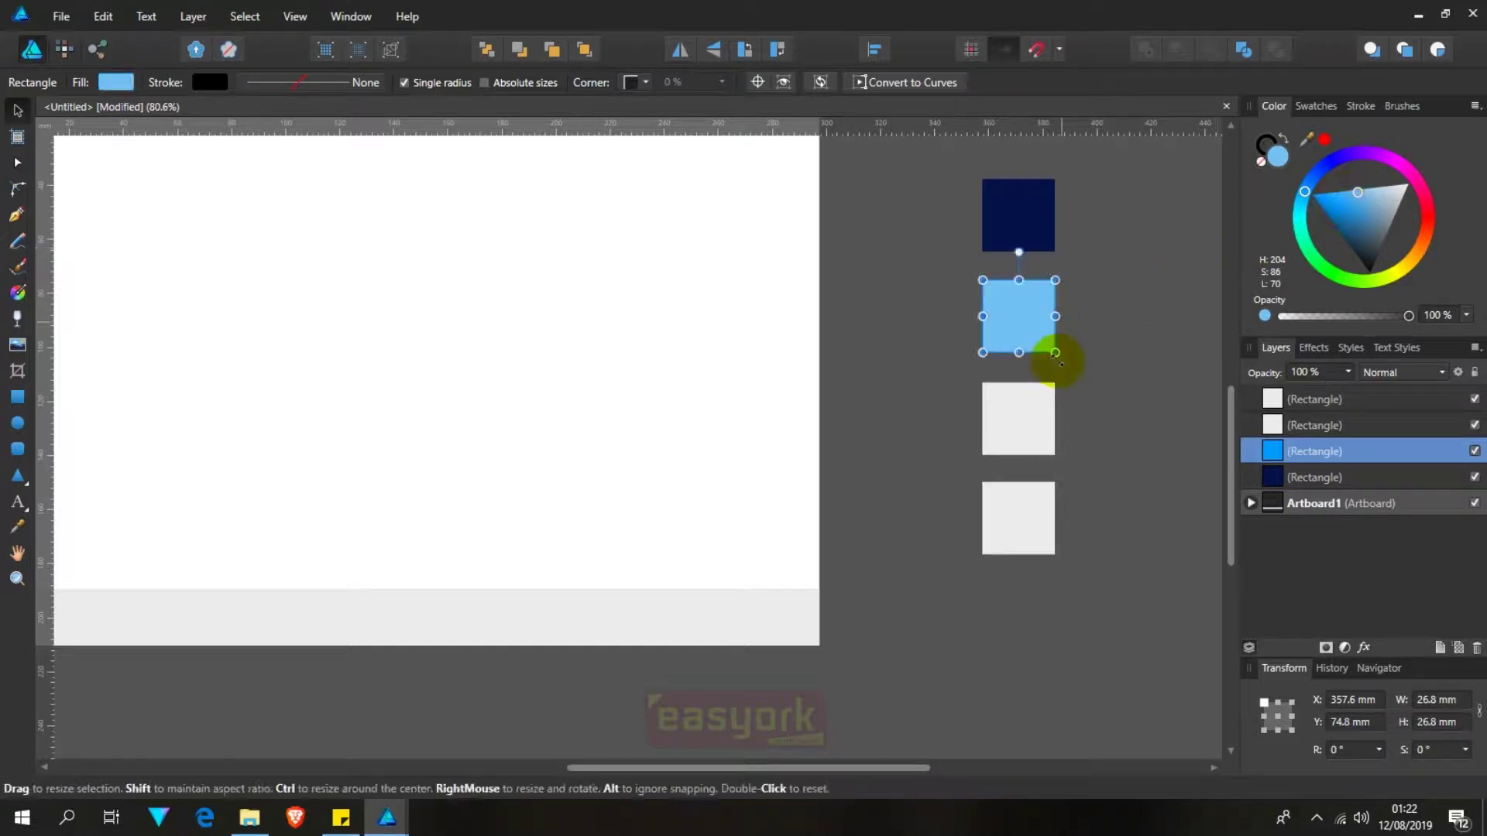
Step: Colour the third sample square light green and the fourth red
click(1038, 422)
drag(1351, 282, 1341, 223)
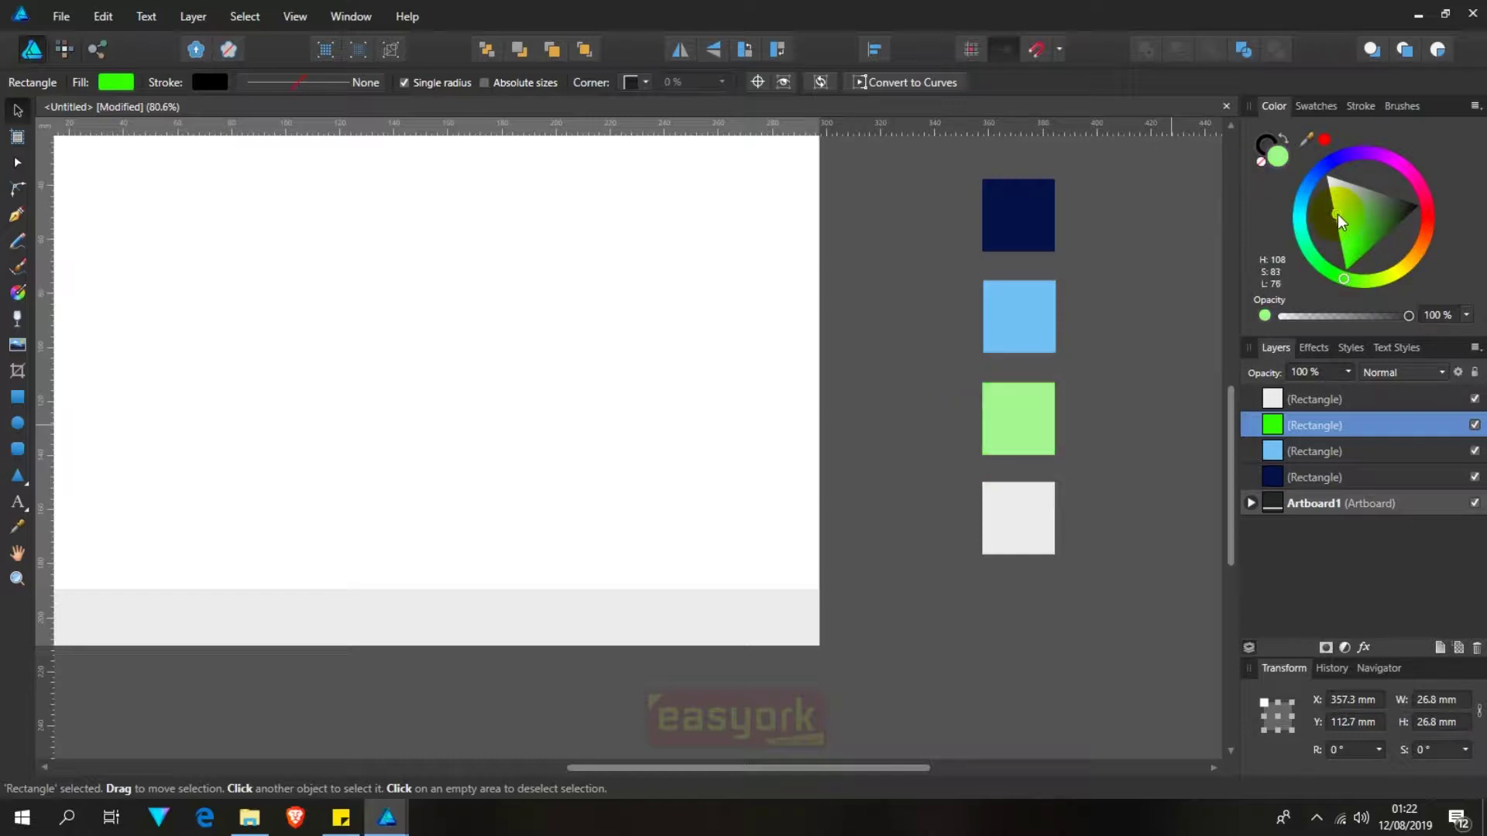
click(1030, 516)
drag(1351, 221, 1418, 218)
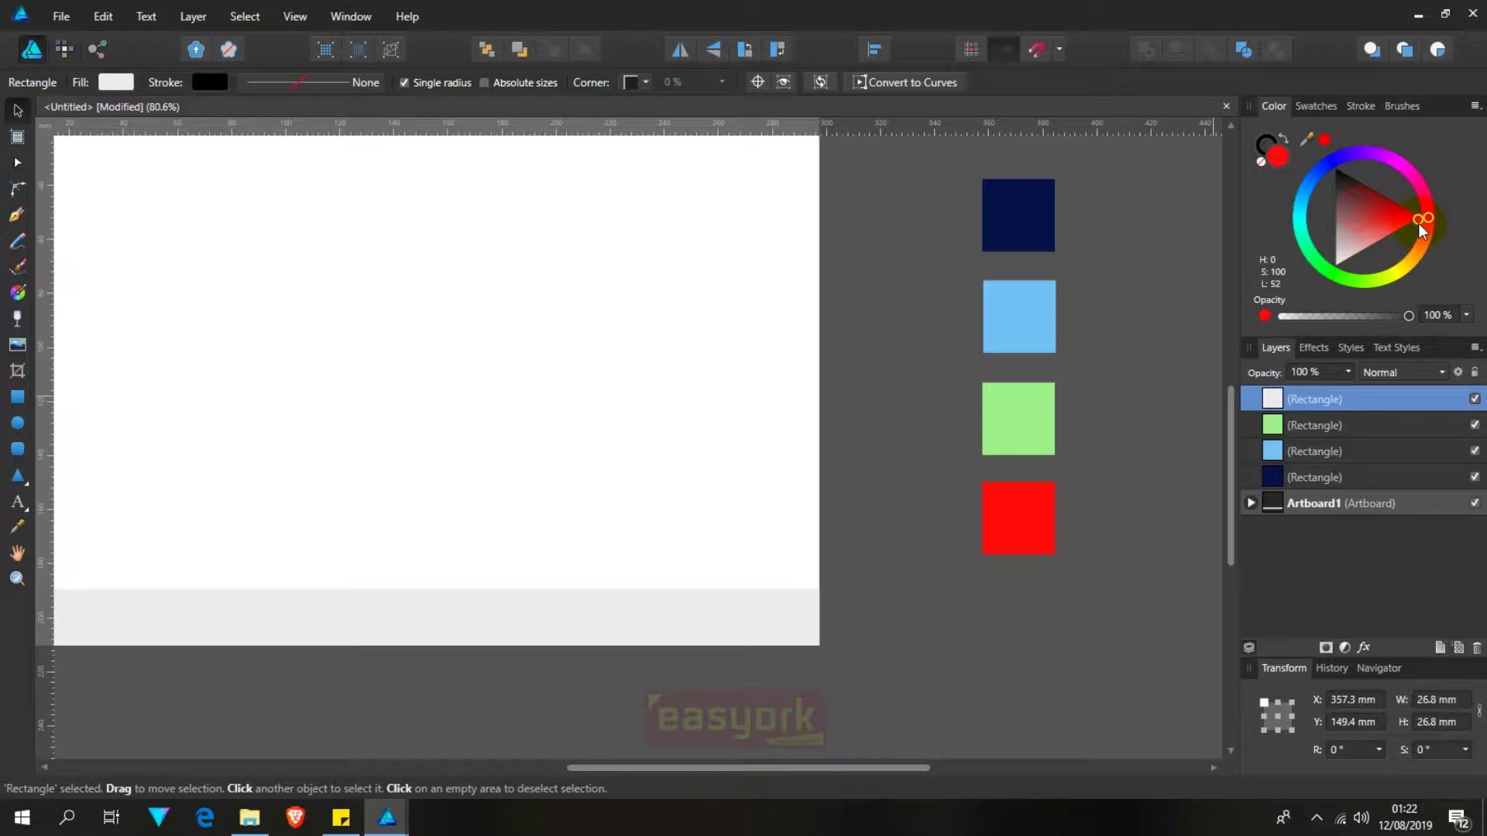
click(1115, 325)
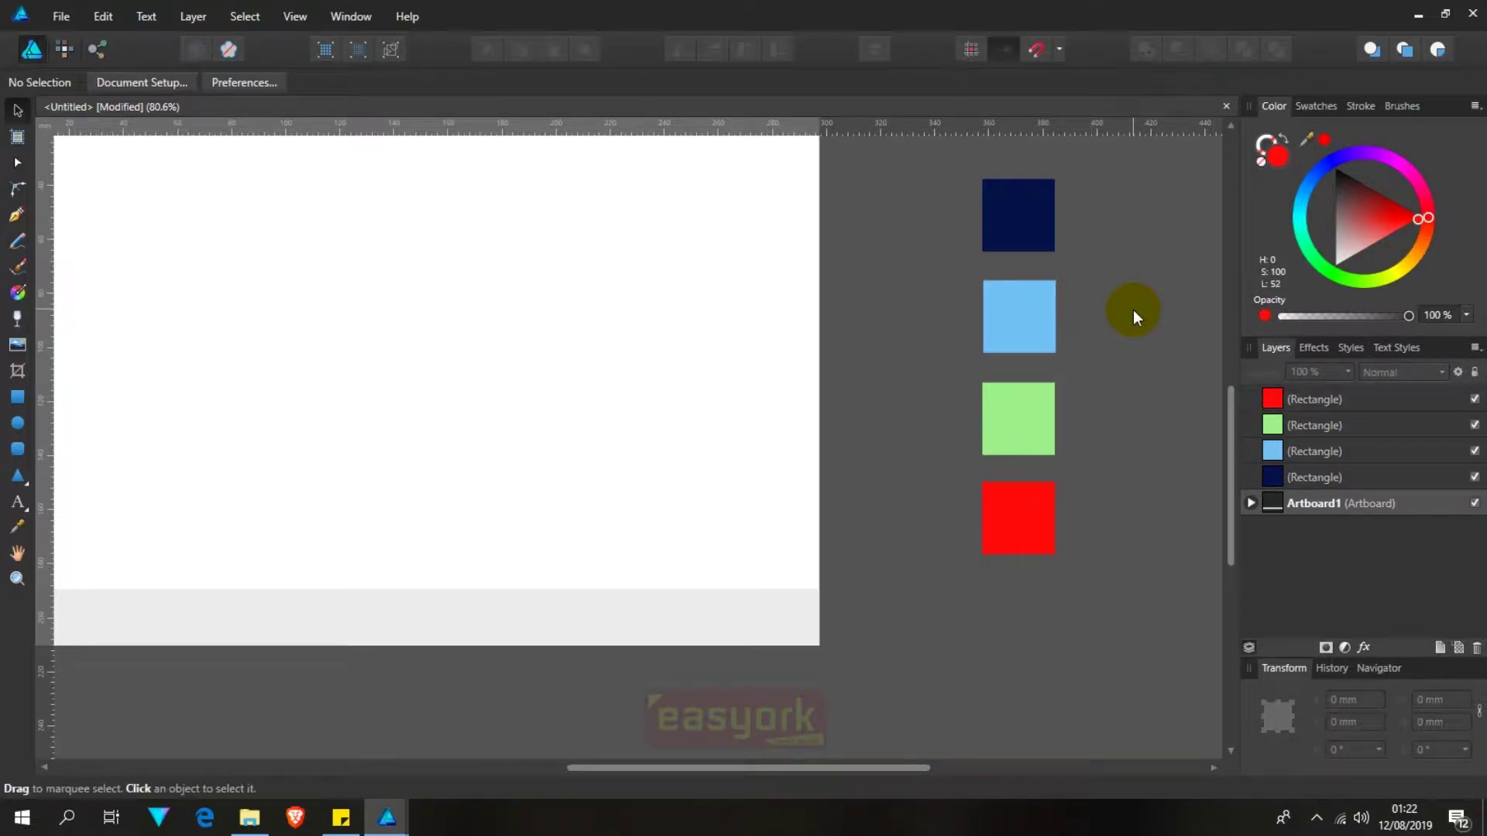
Step: Fill the bottom grey band with the navy sample using the Color Picker
drag(526, 284, 816, 534)
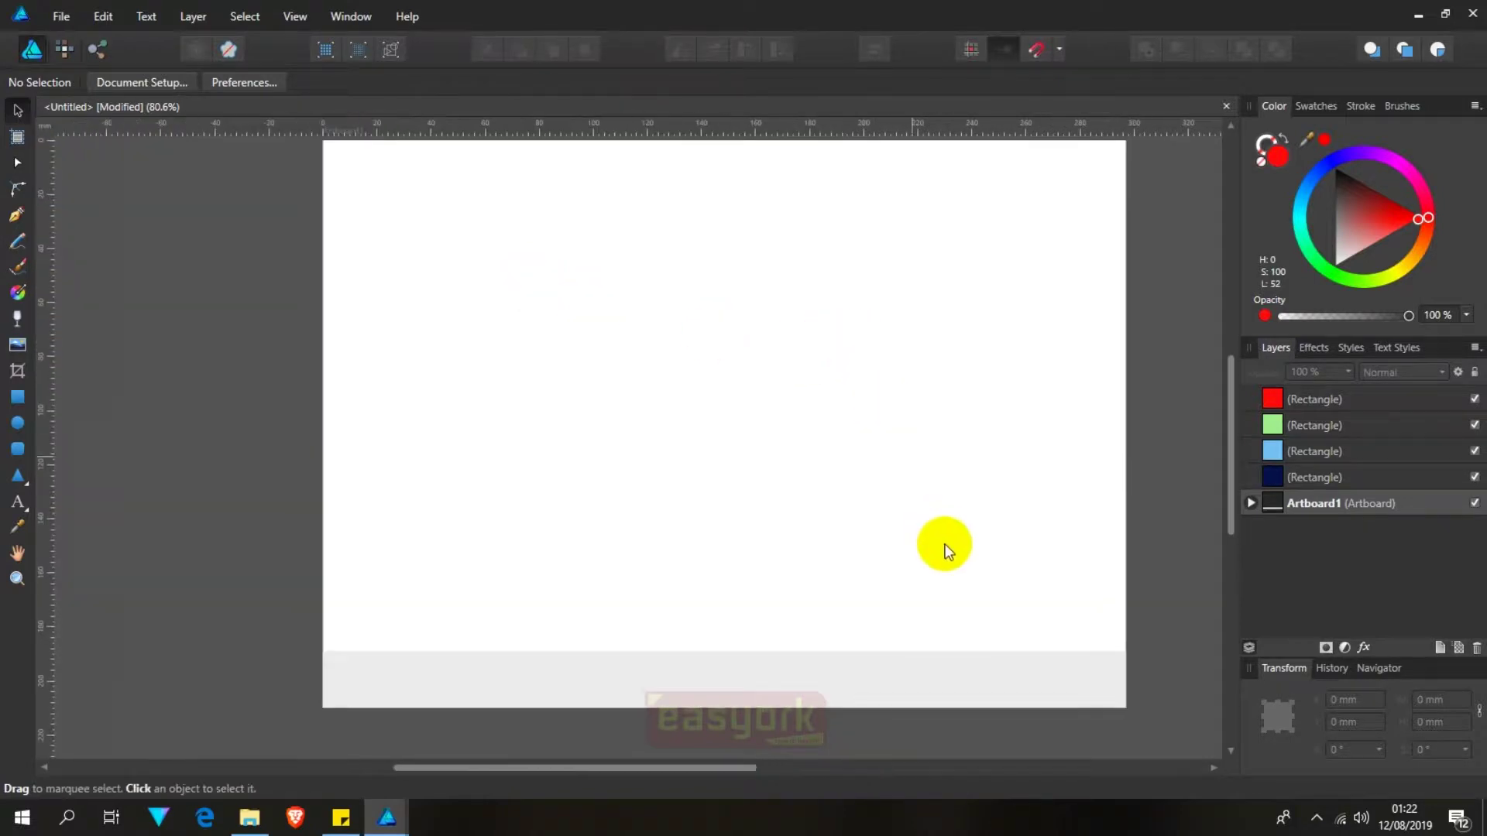
click(816, 534)
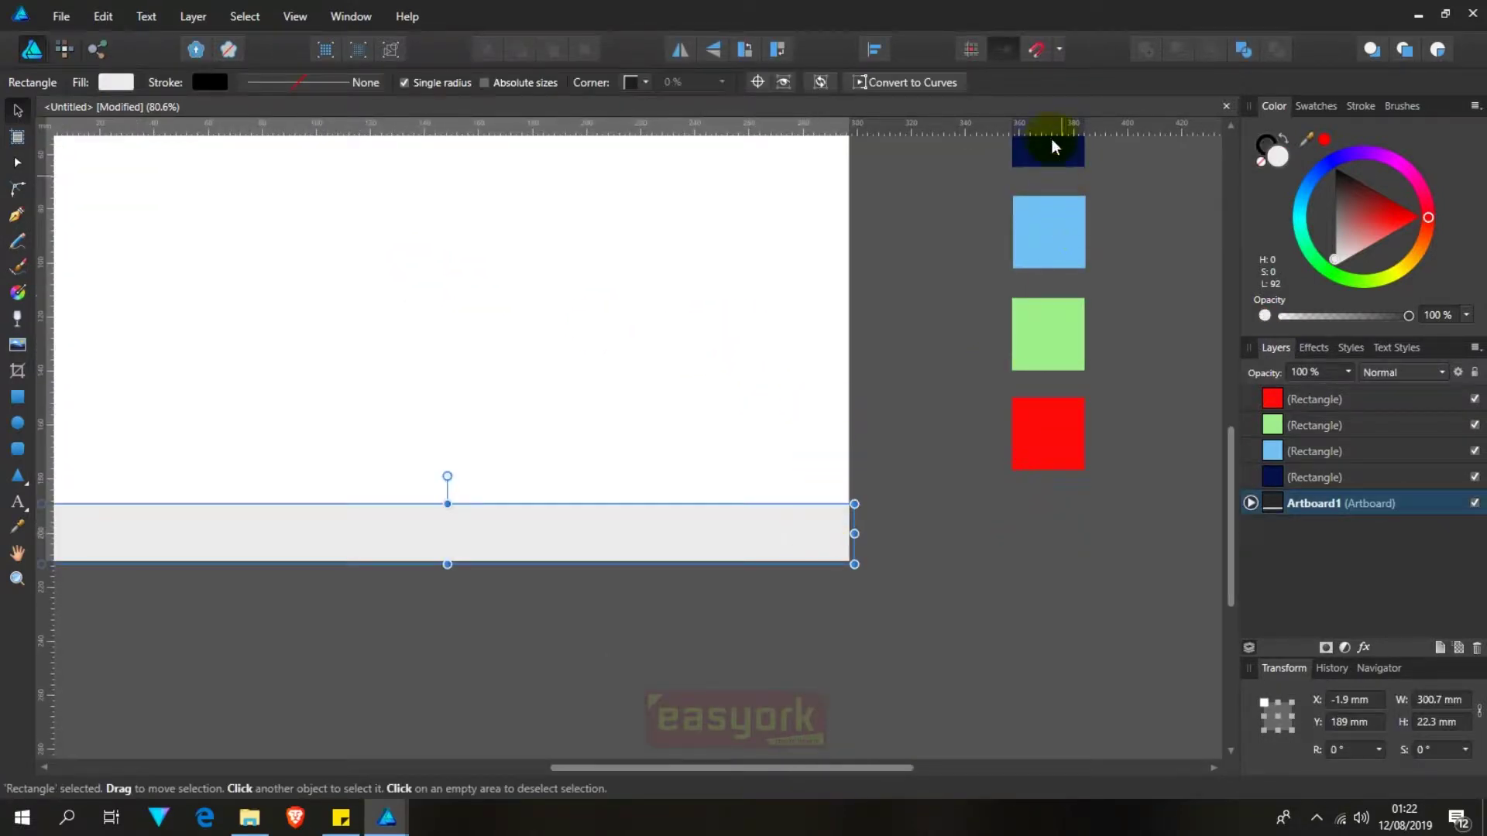
click(17, 526)
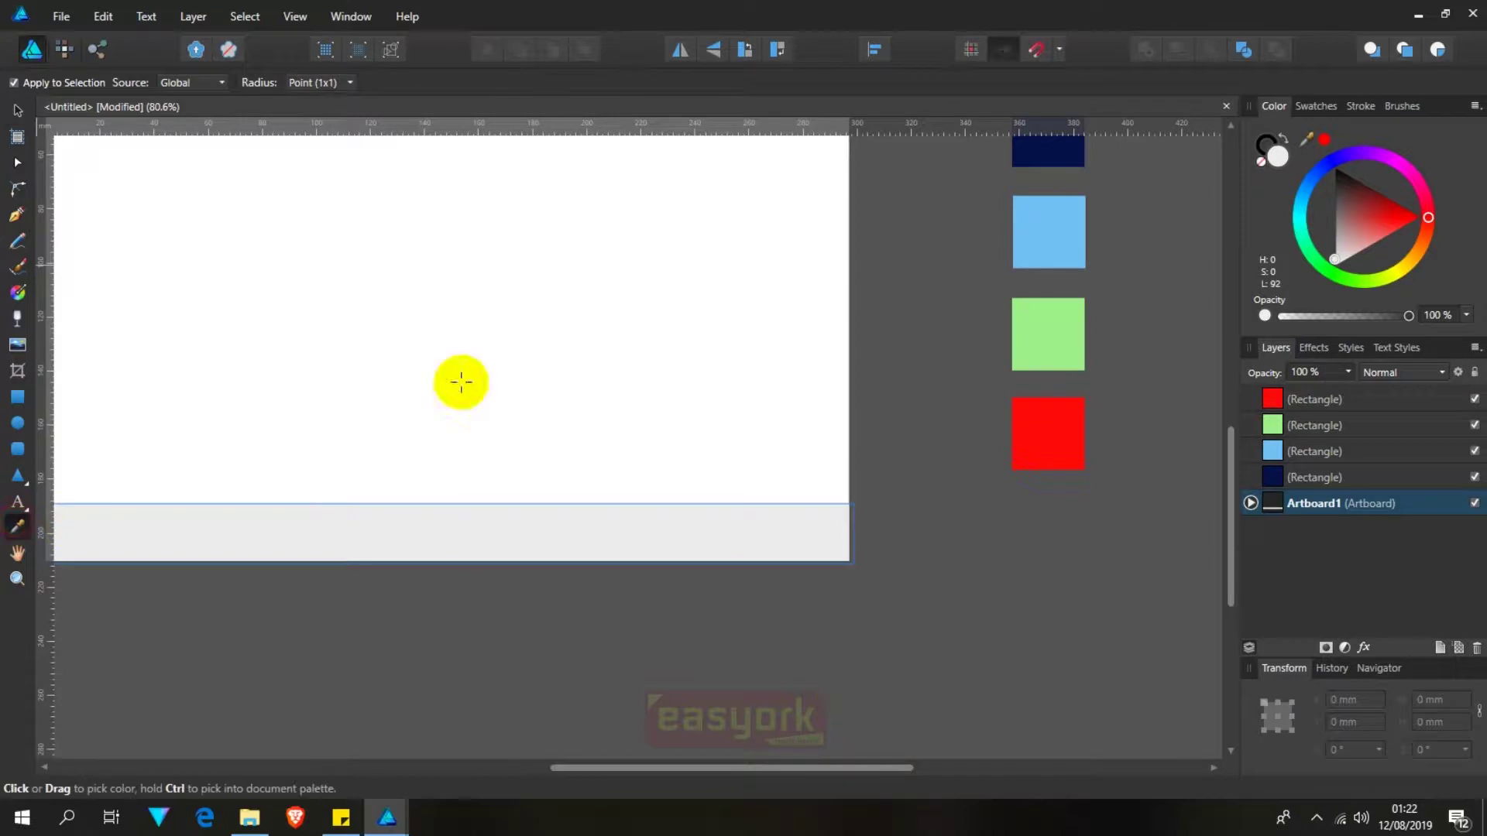
click(1042, 149)
click(17, 110)
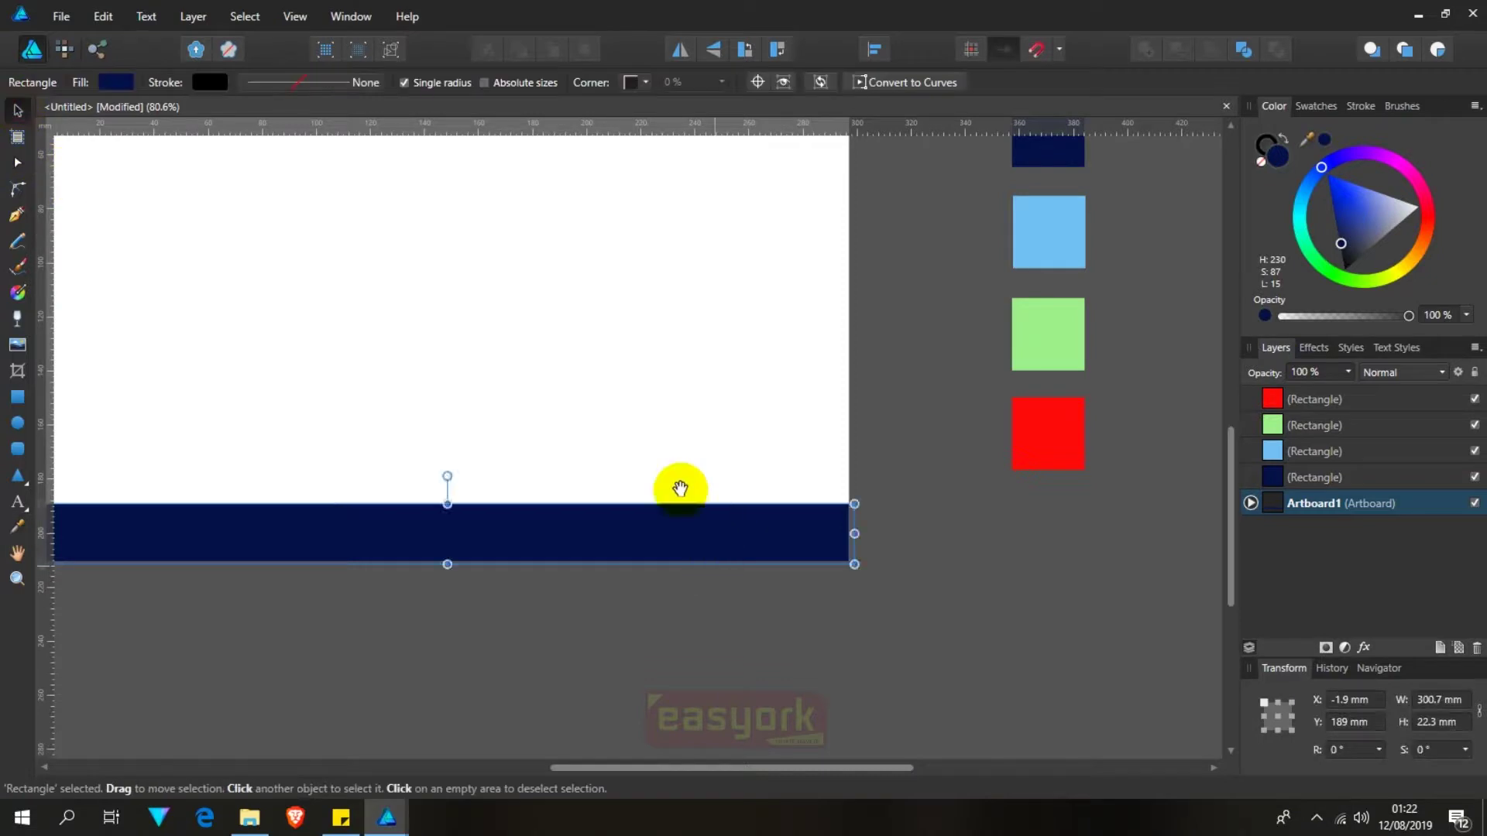
Step: Raise the navy band's top edge so it measures 300.7 × 26 mm
drag(677, 488, 819, 523)
click(787, 620)
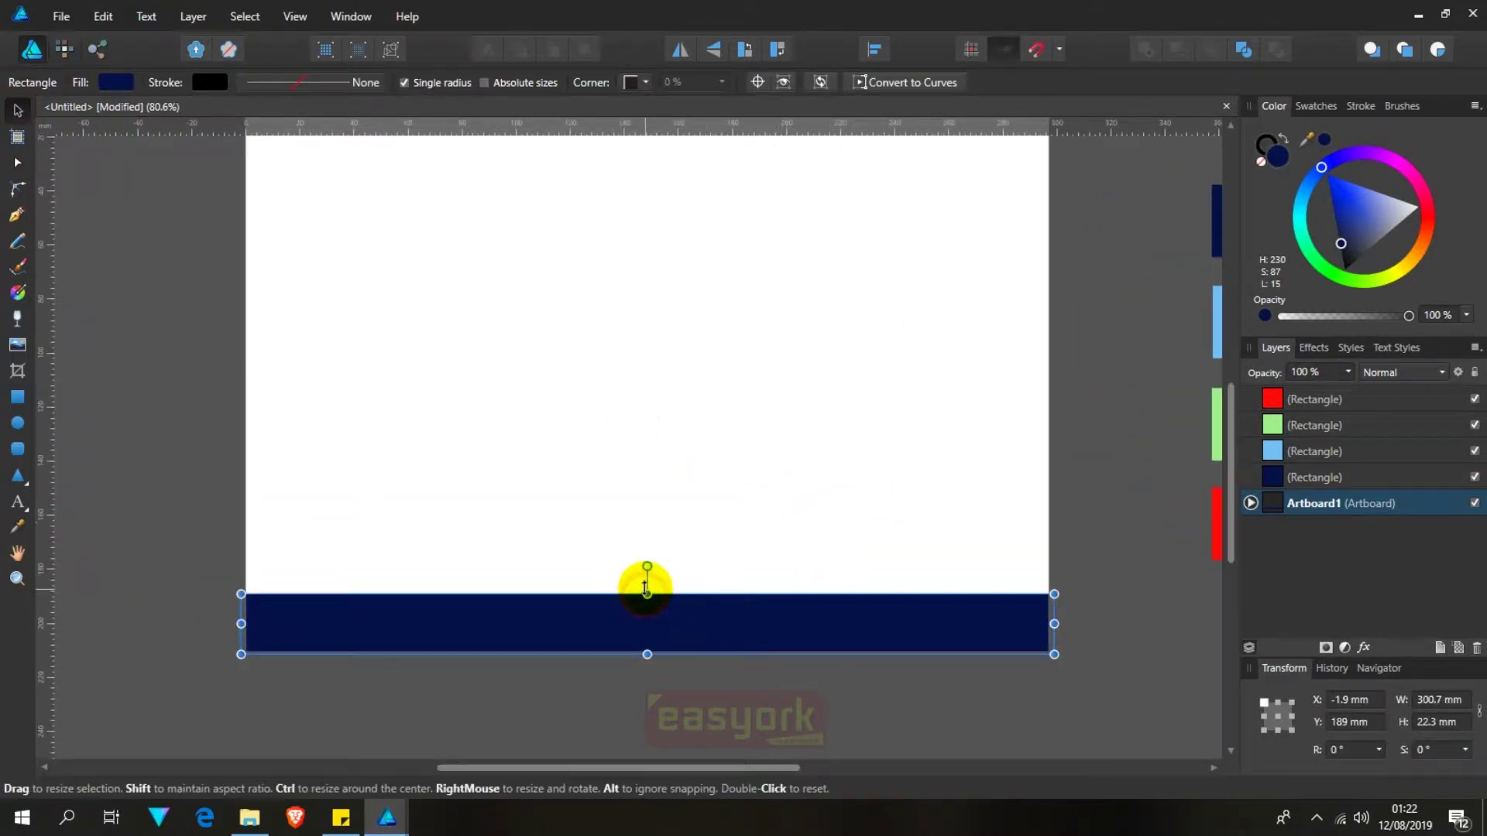
drag(647, 594, 647, 584)
click(634, 488)
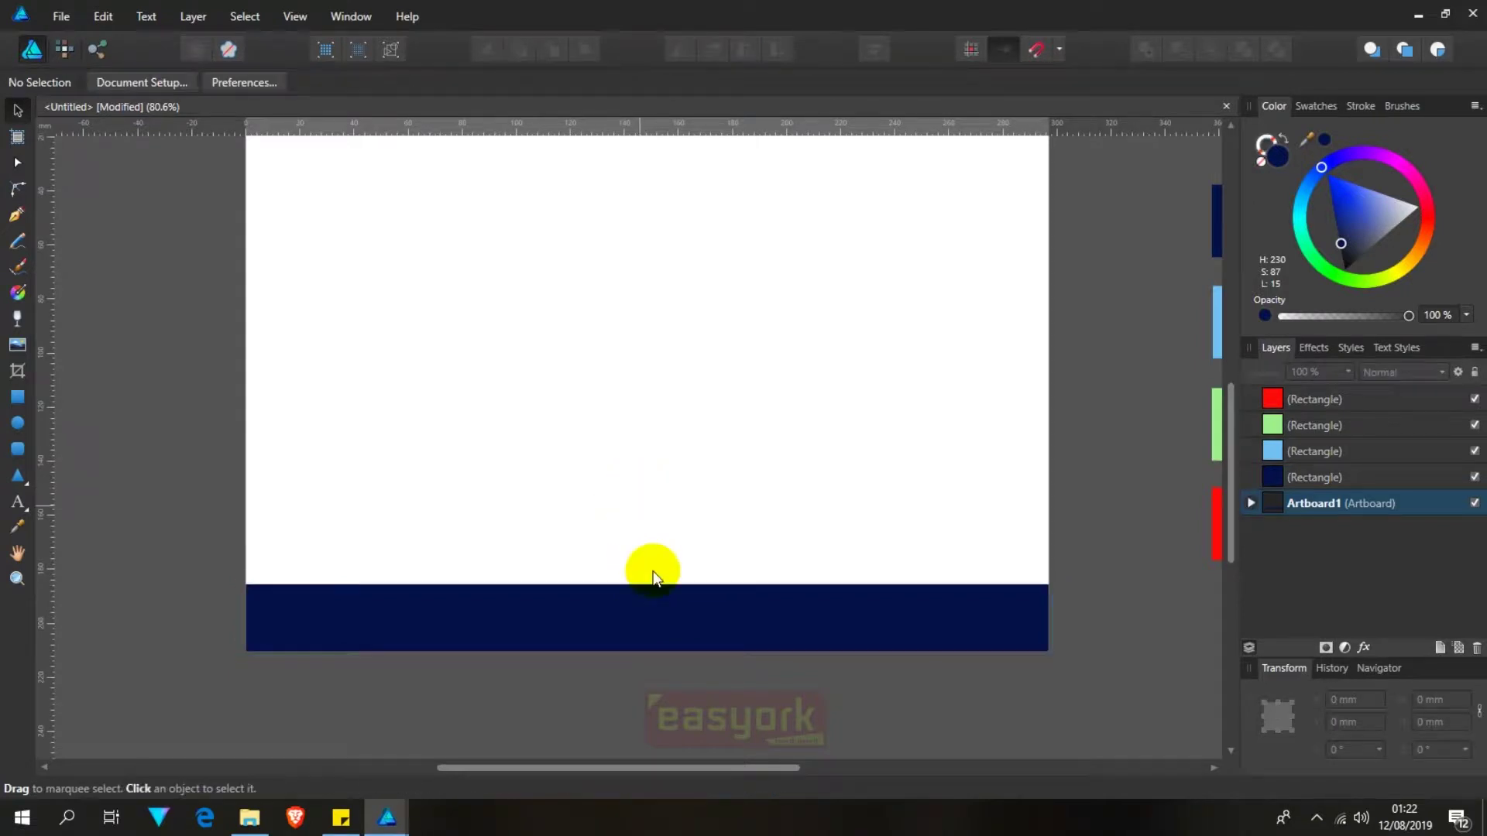
click(650, 607)
drag(622, 554, 632, 463)
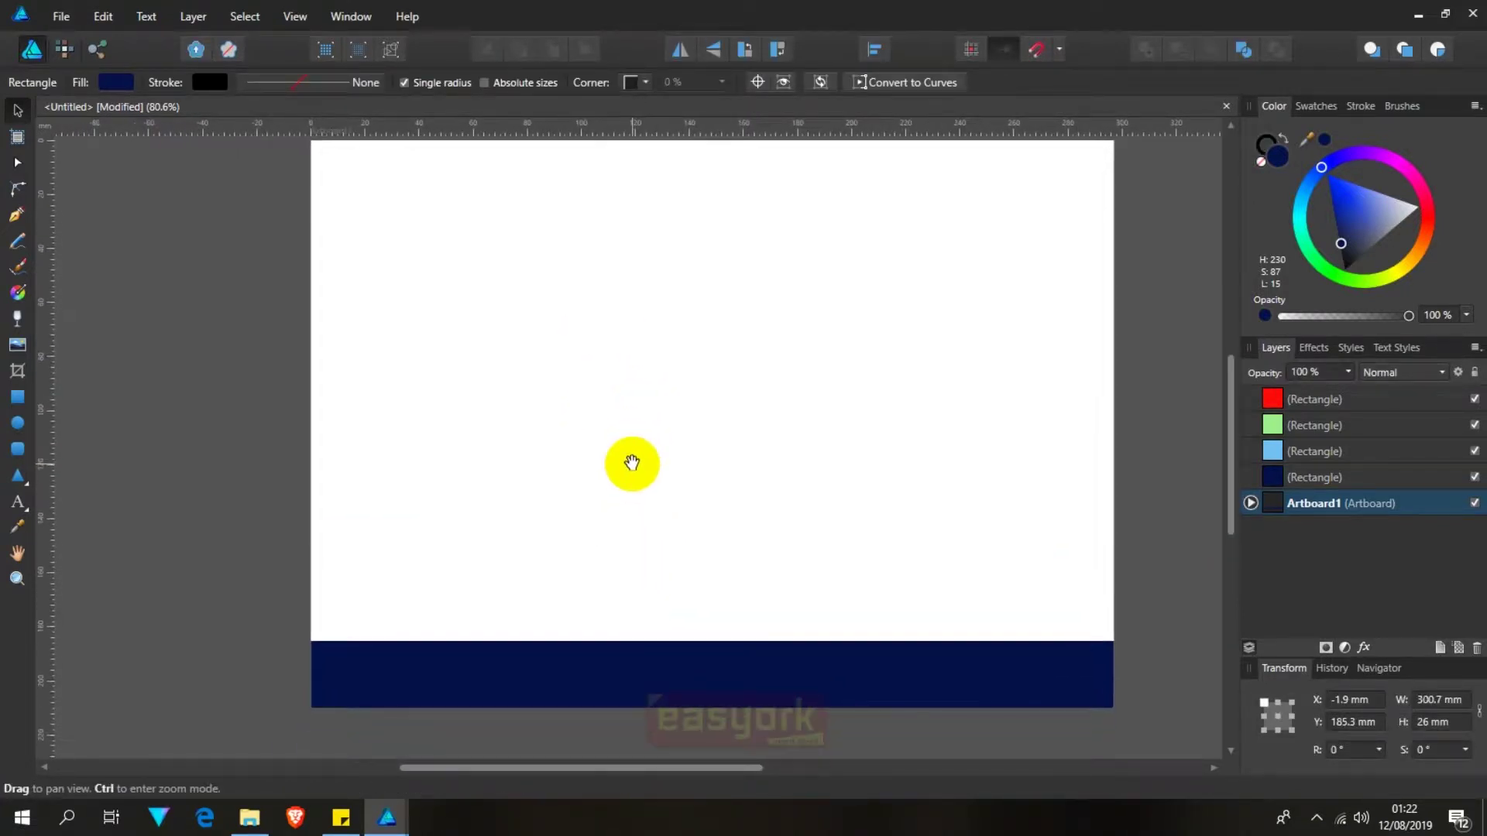
drag(557, 212, 548, 289)
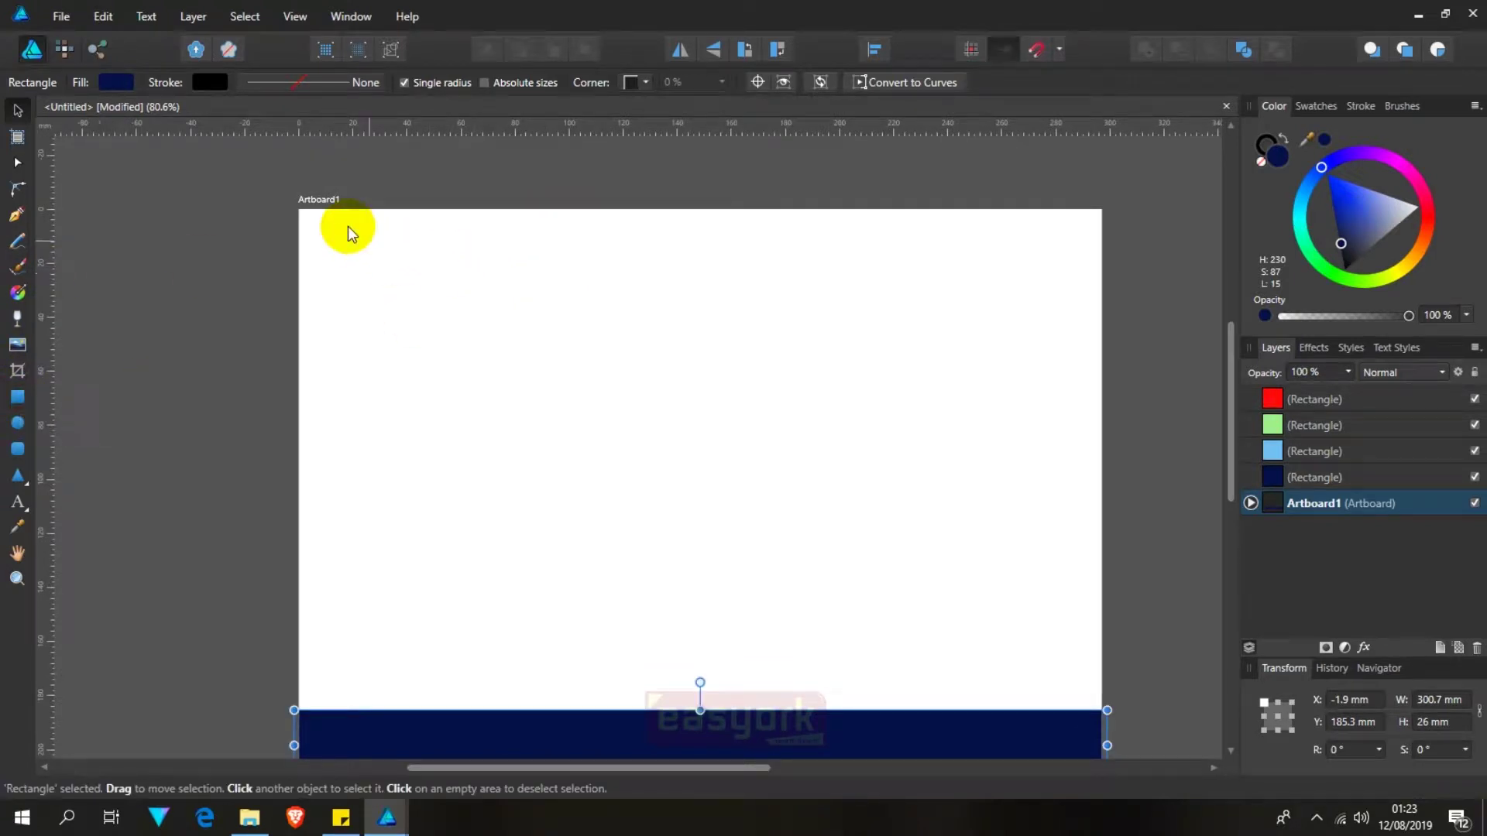
click(301, 213)
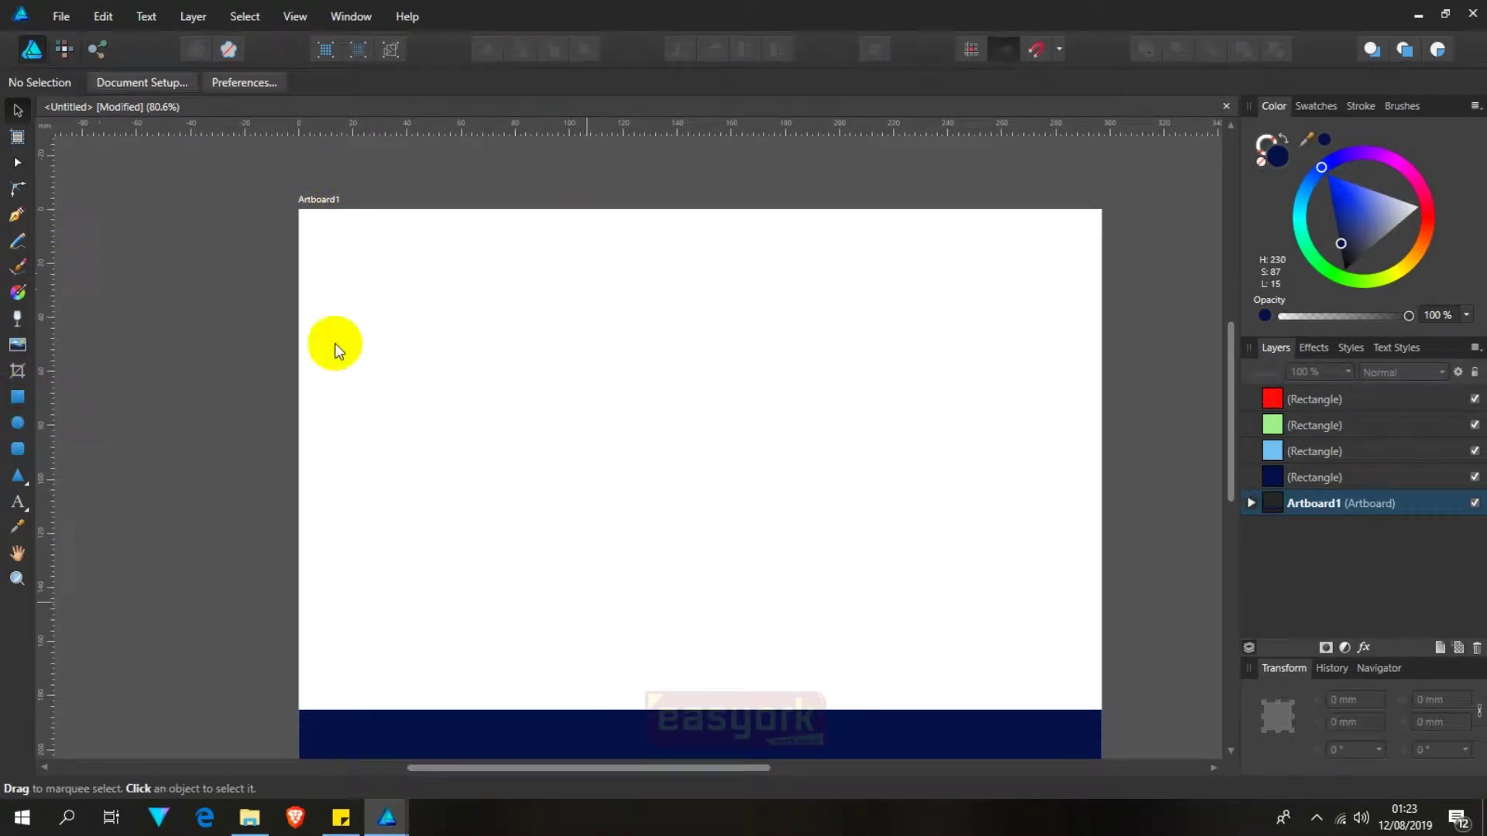
click(16, 399)
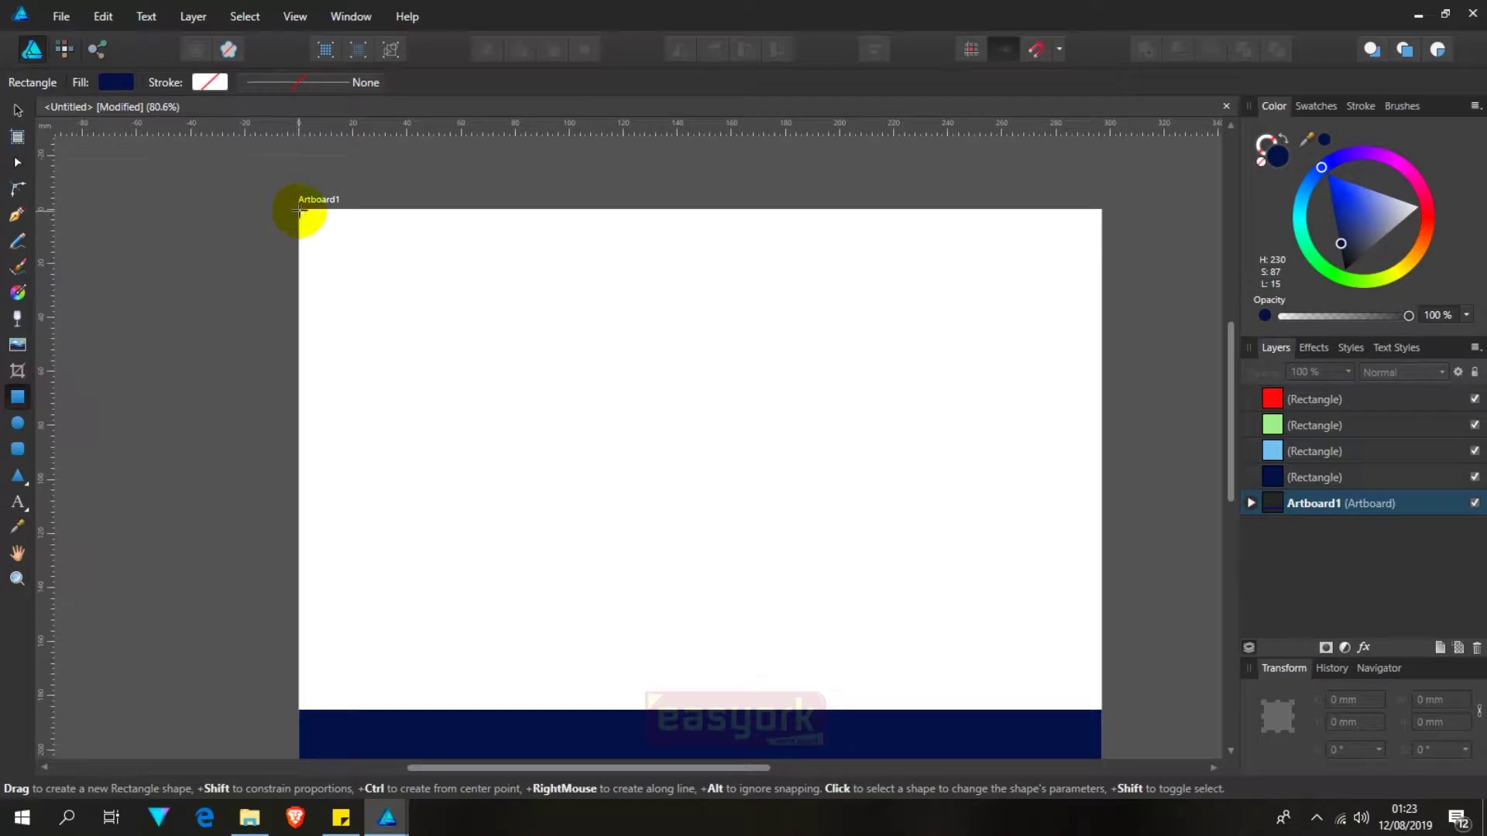
Step: Draw a 298 × 29.6 mm band across the top of the artboard
drag(299, 209, 1103, 289)
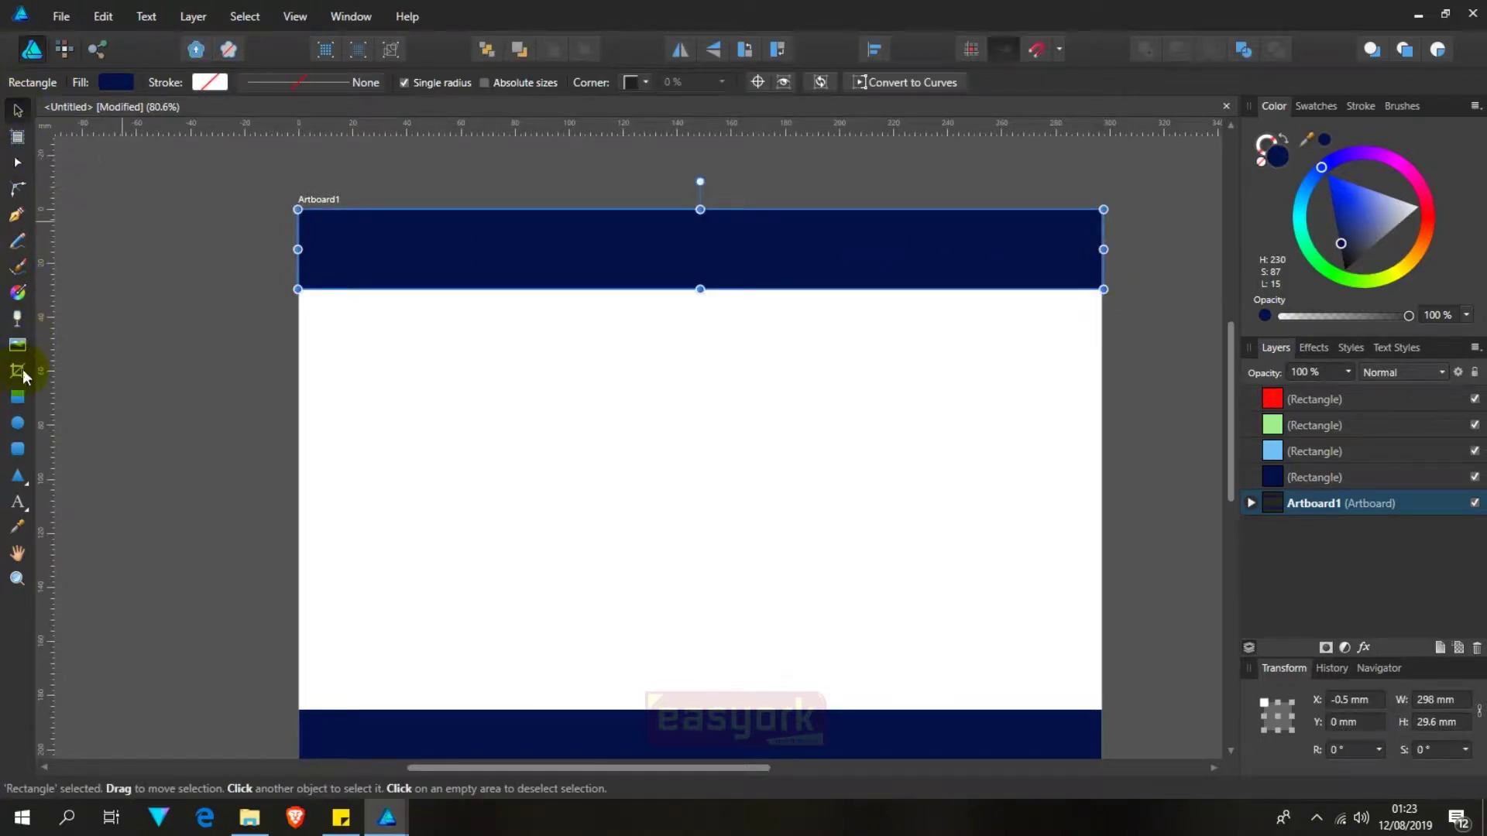
click(17, 502)
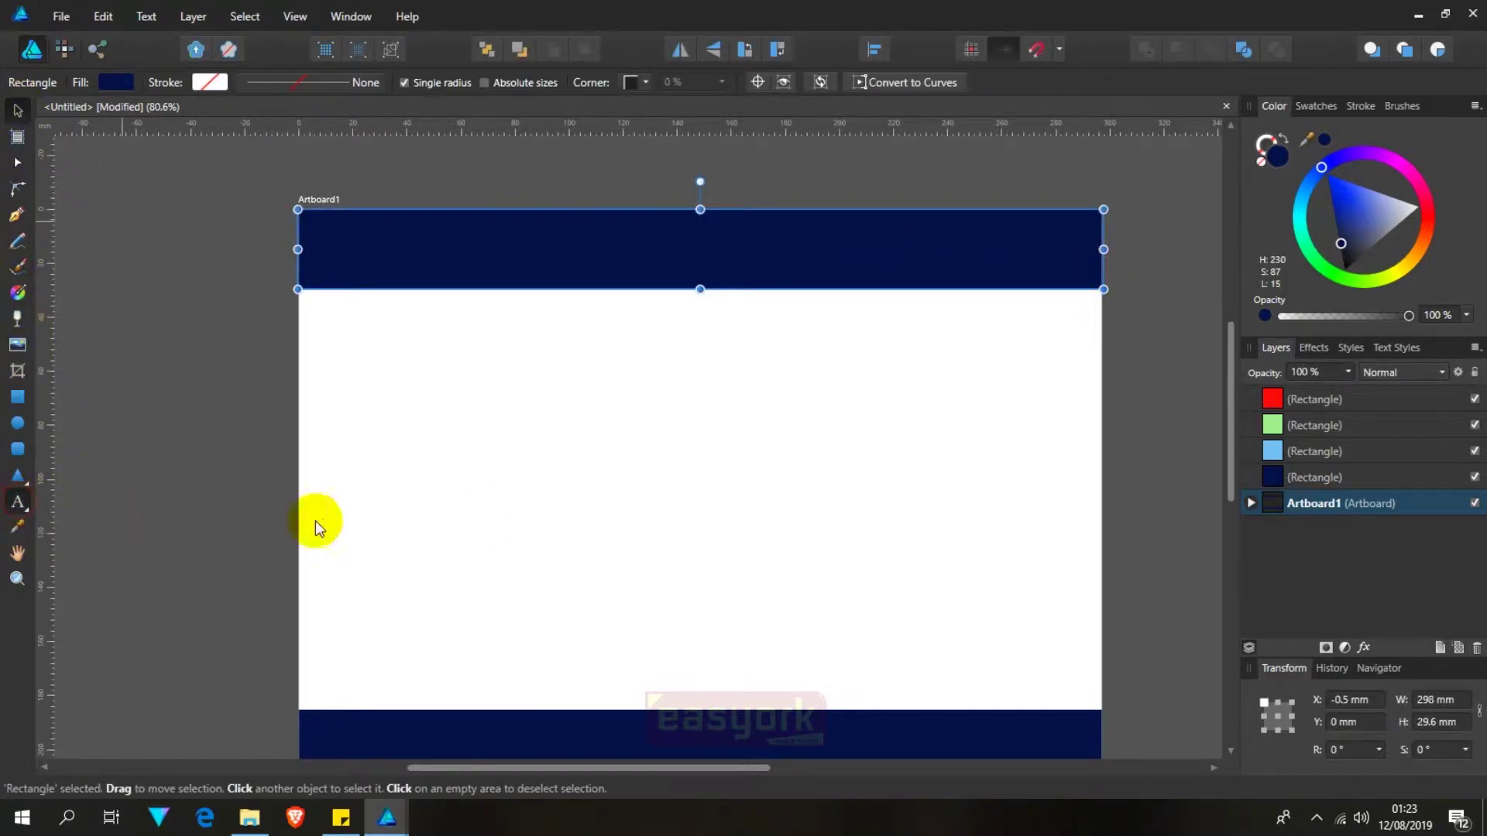
Step: Add '2020' artistic text, enlarge it to 76.4 pt, and place it at the header's right end
click(765, 361)
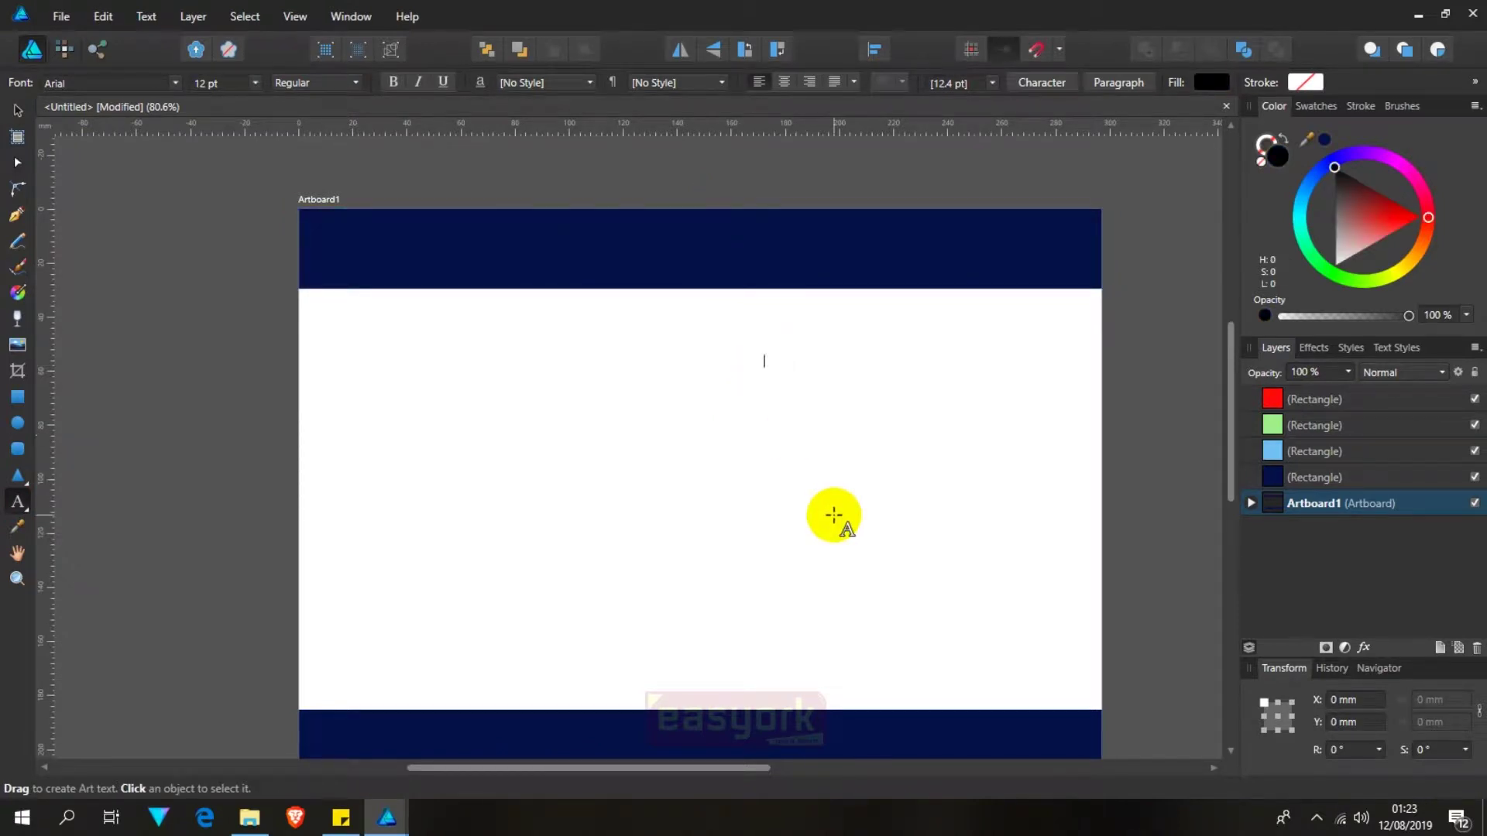
text(2020)
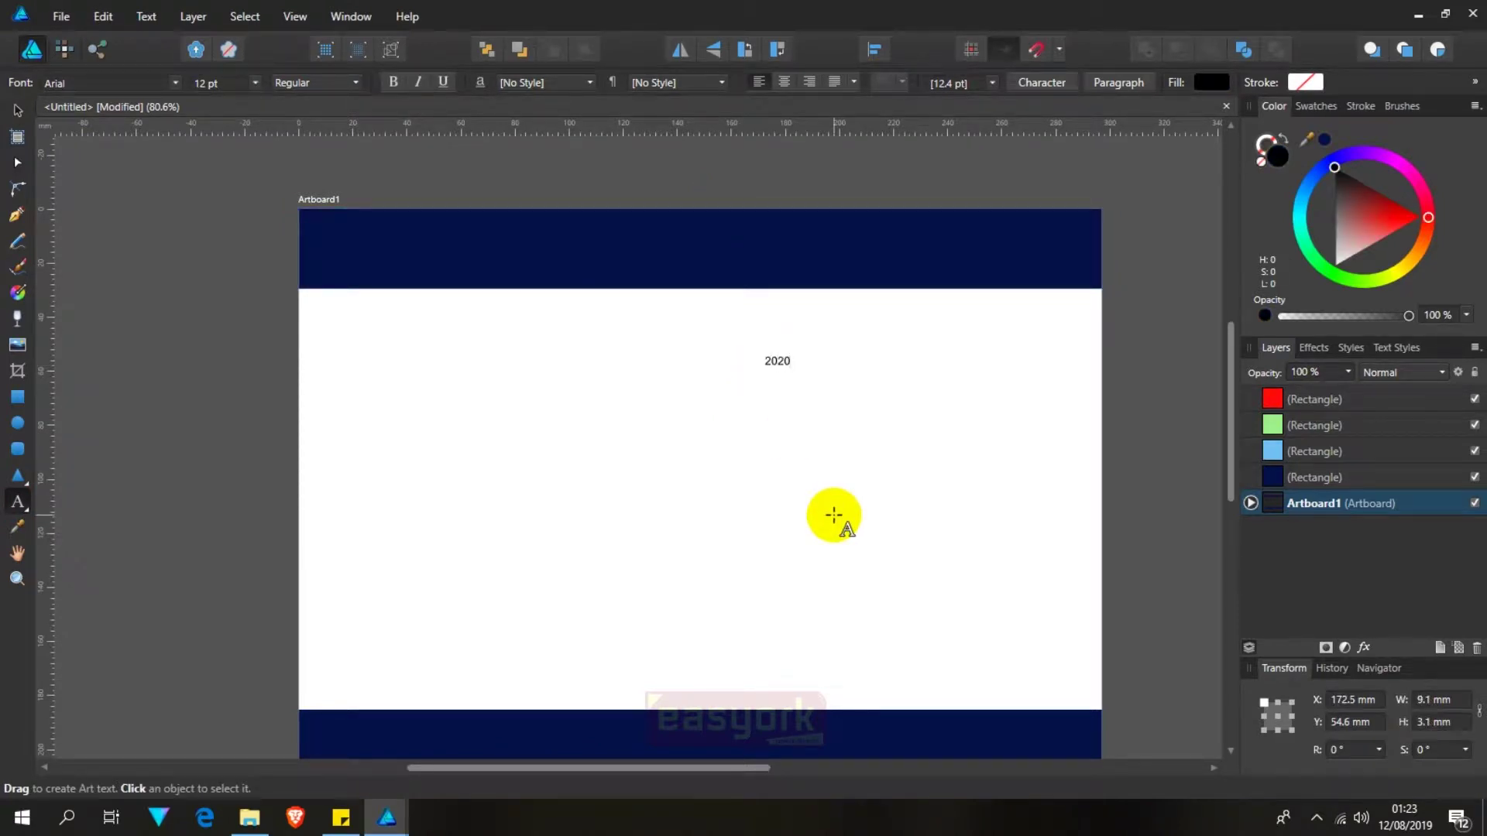
click(833, 515)
click(13, 111)
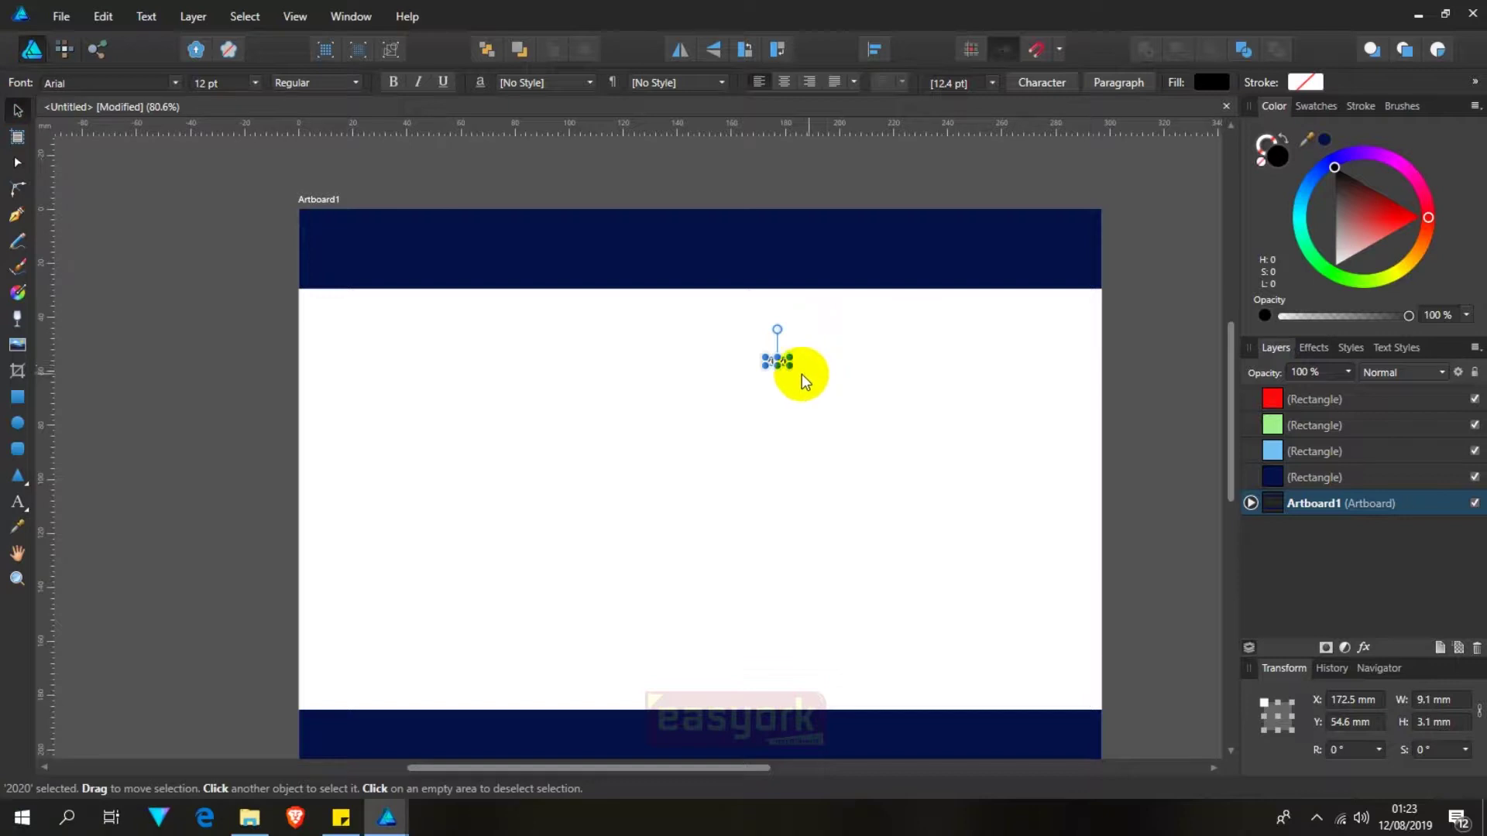
drag(813, 377, 924, 418)
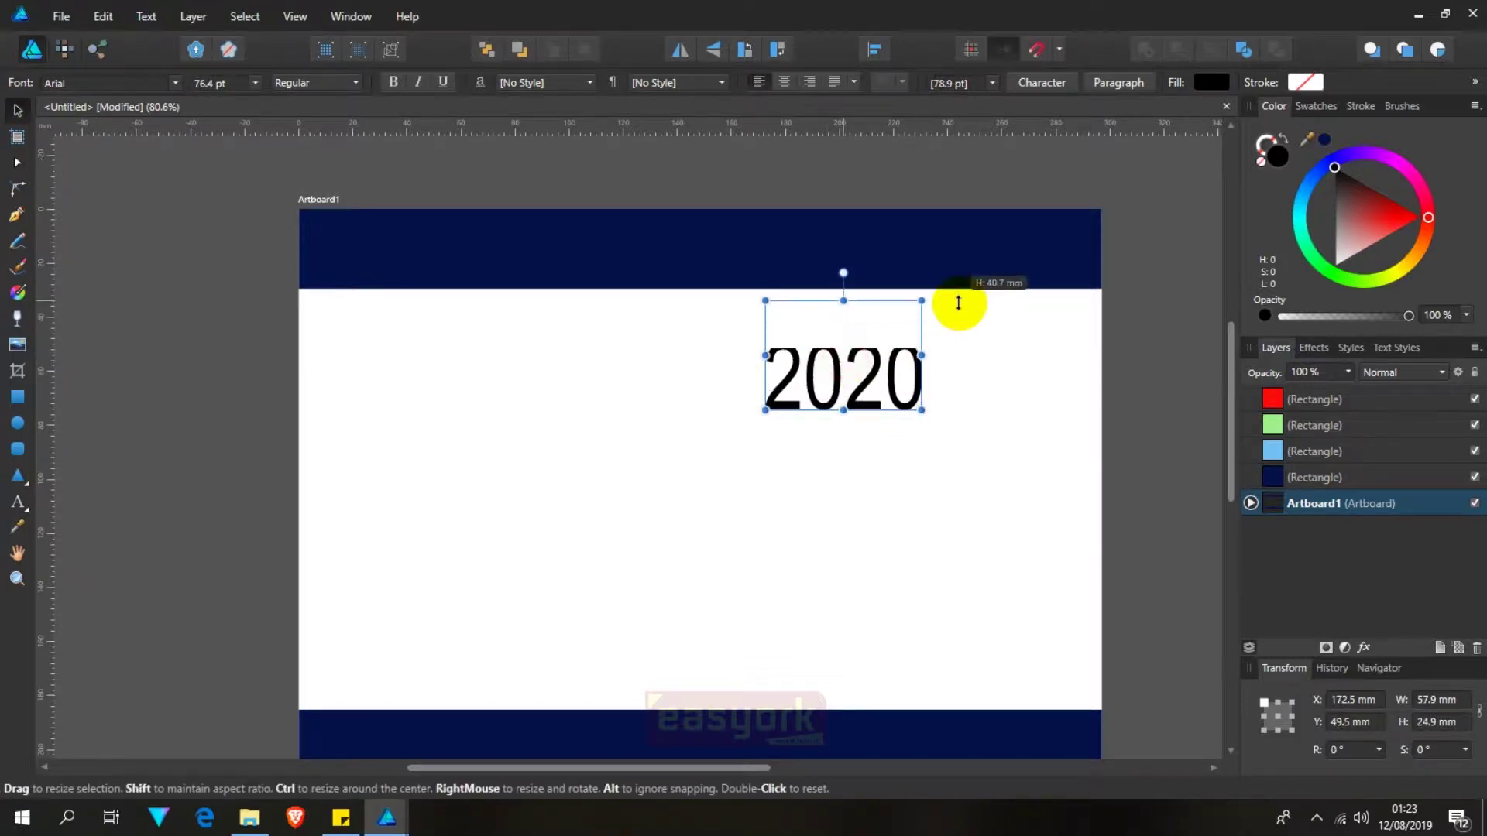
click(997, 377)
mouse_move(872, 389)
mouse_down()
mouse_move(894, 391)
mouse_move(1031, 262)
mouse_up()
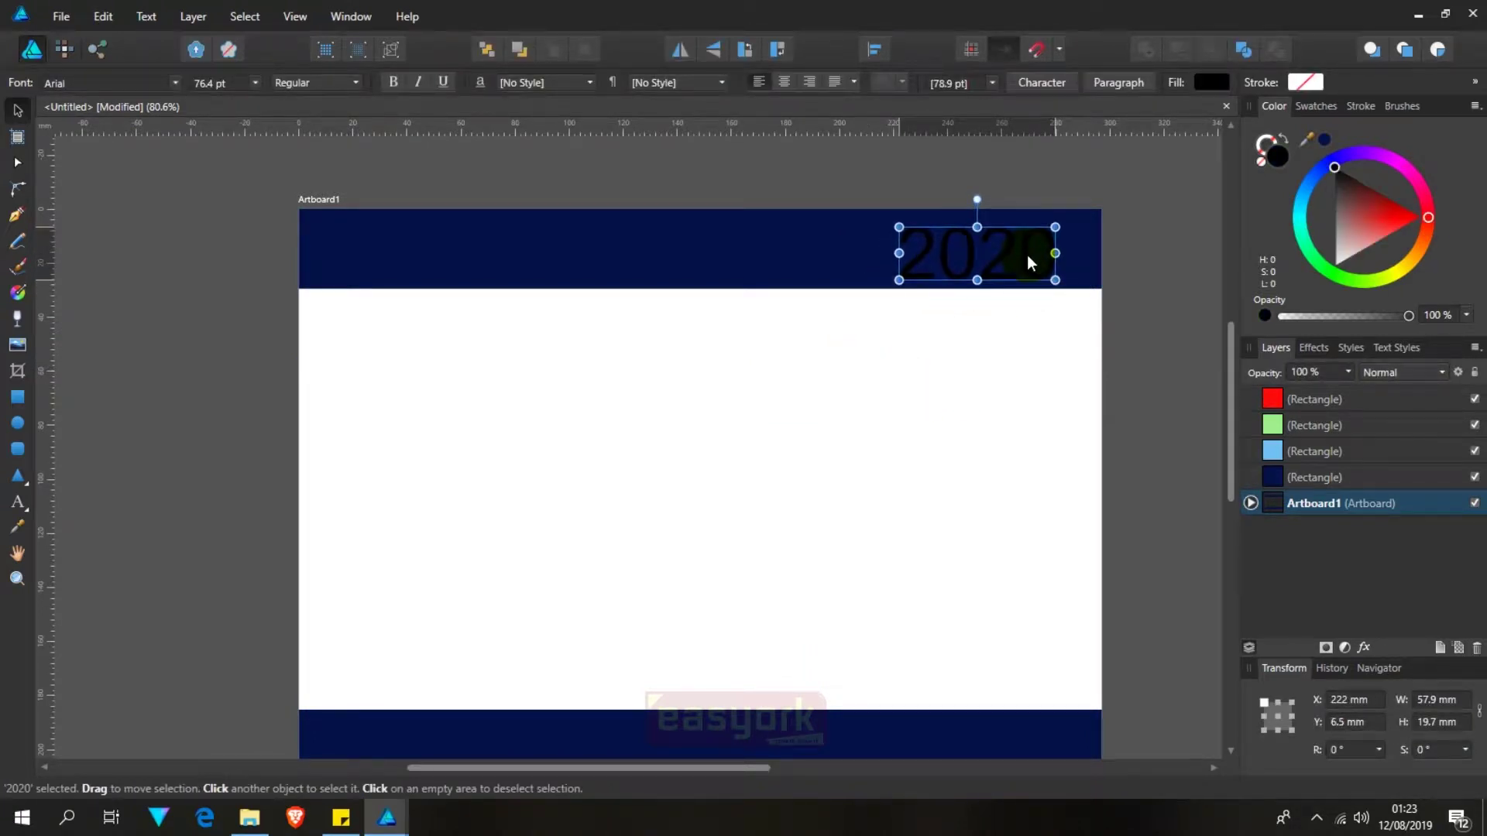
drag(1013, 424, 821, 268)
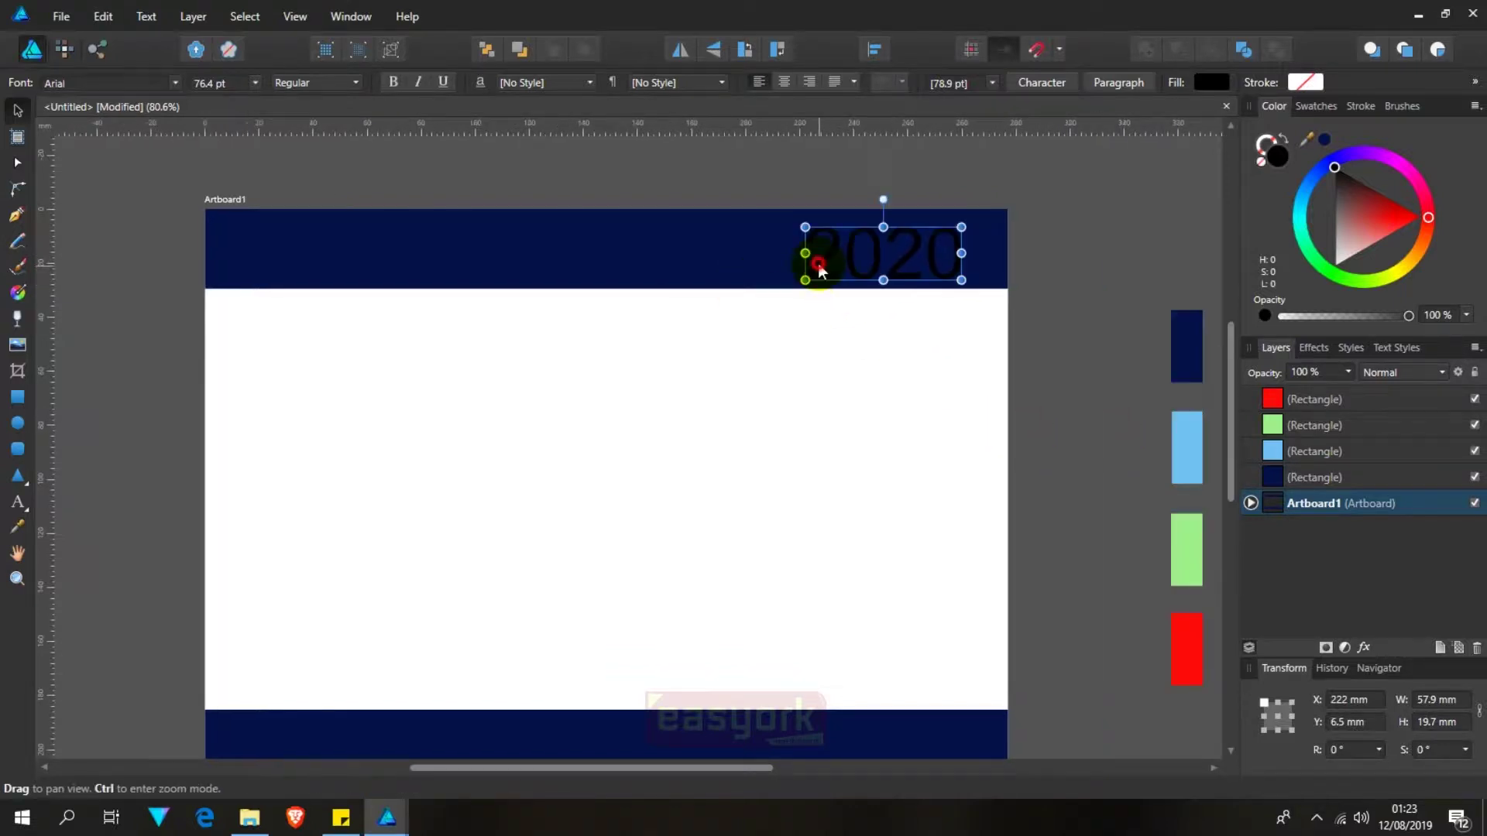
click(731, 247)
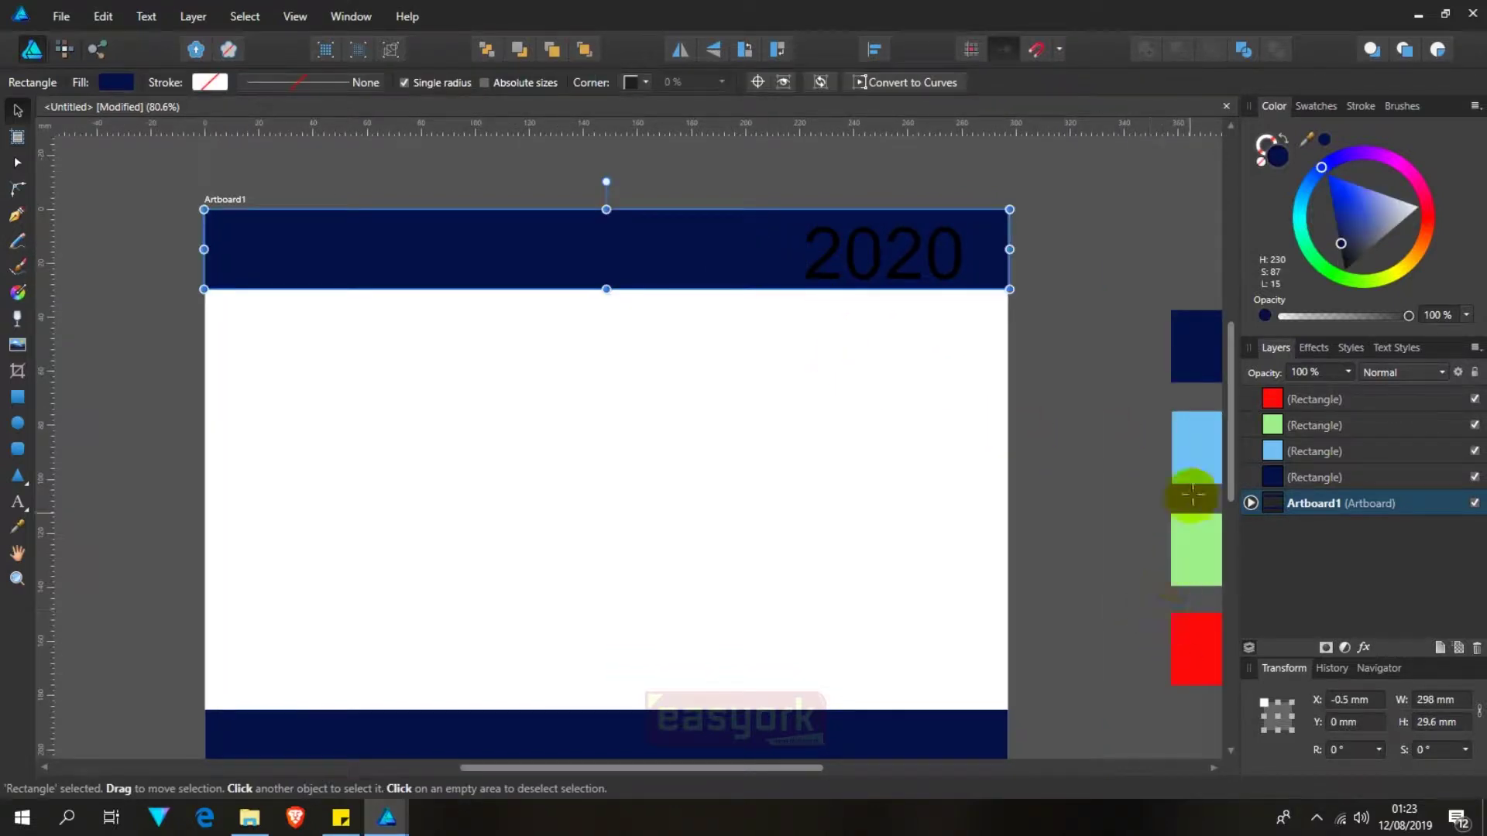
Step: Fill the header band with the light green sample colour
key(i)
click(1193, 536)
key(v)
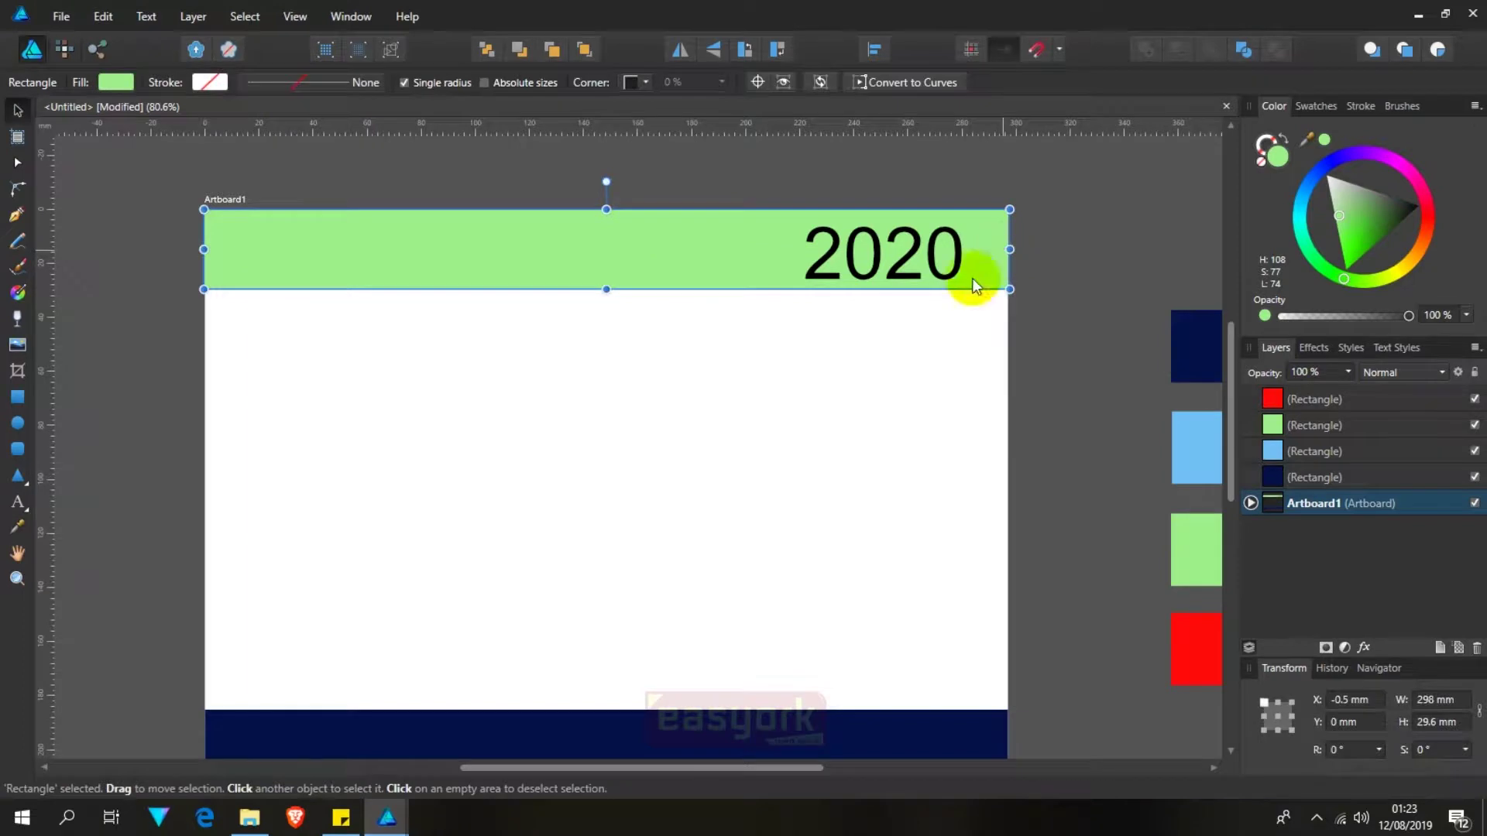
click(958, 262)
drag(1079, 252, 956, 247)
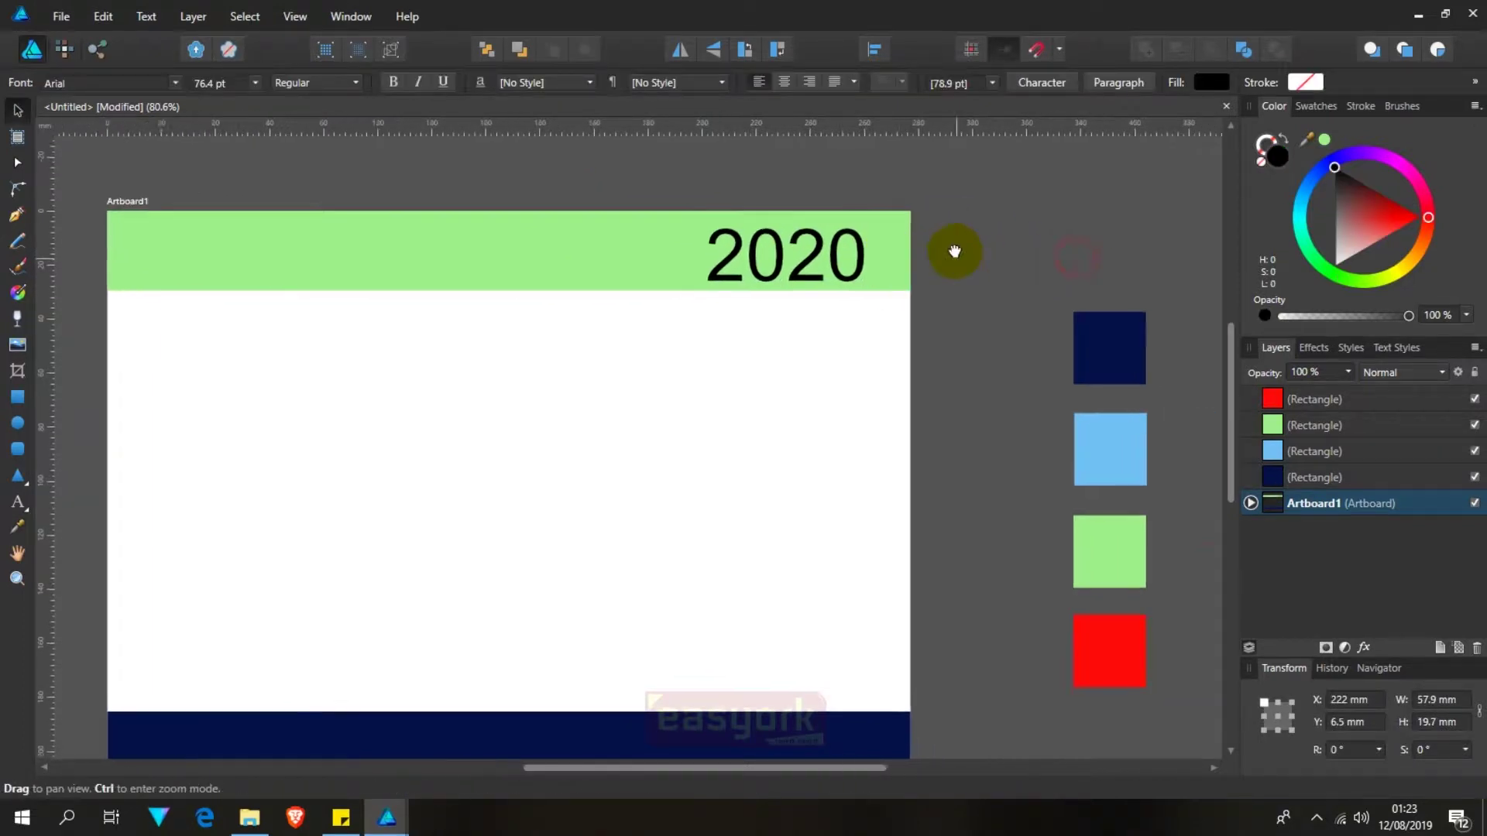
click(796, 265)
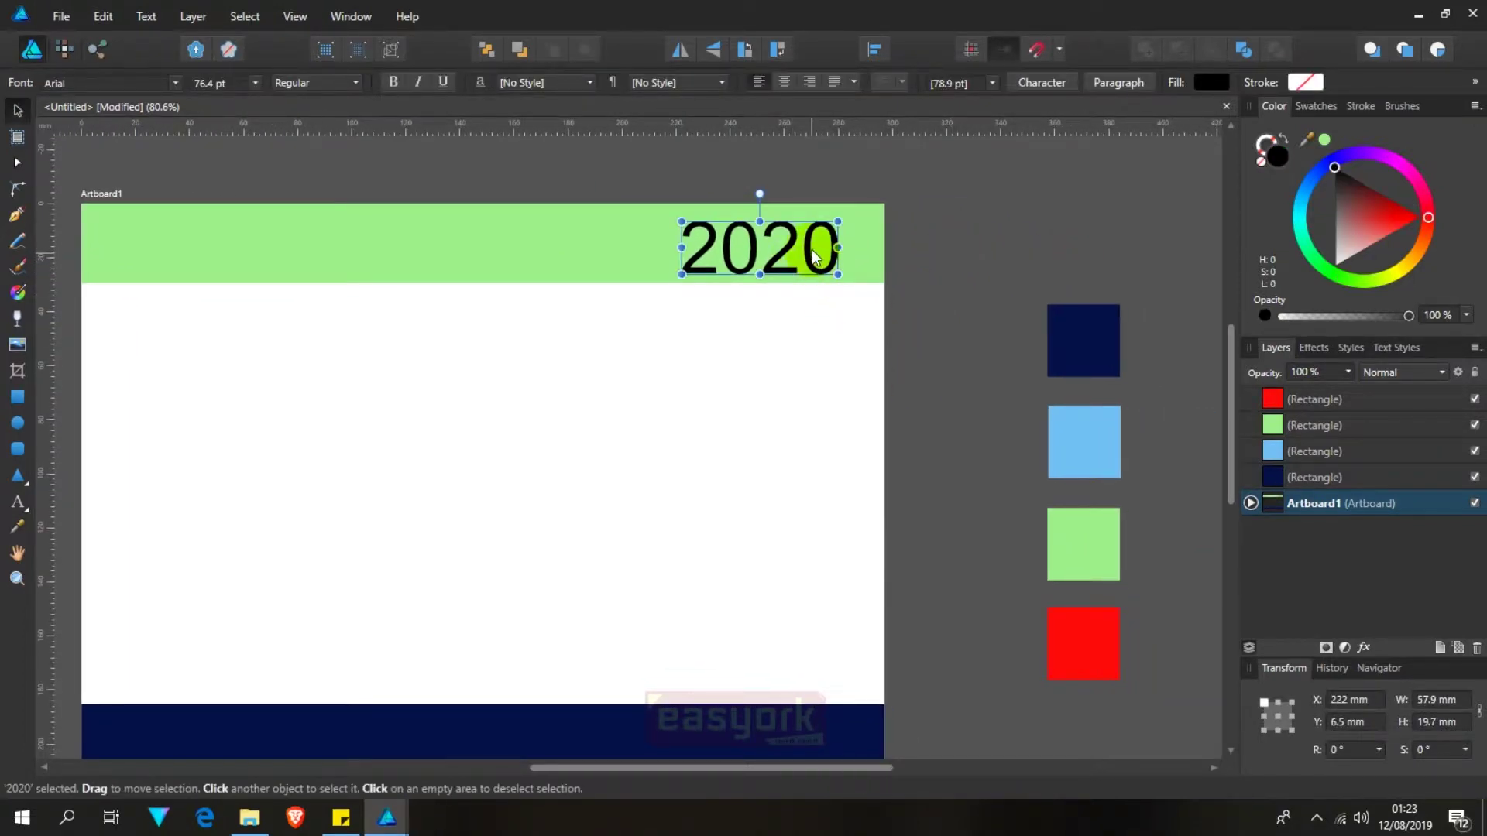
drag(809, 250, 808, 251)
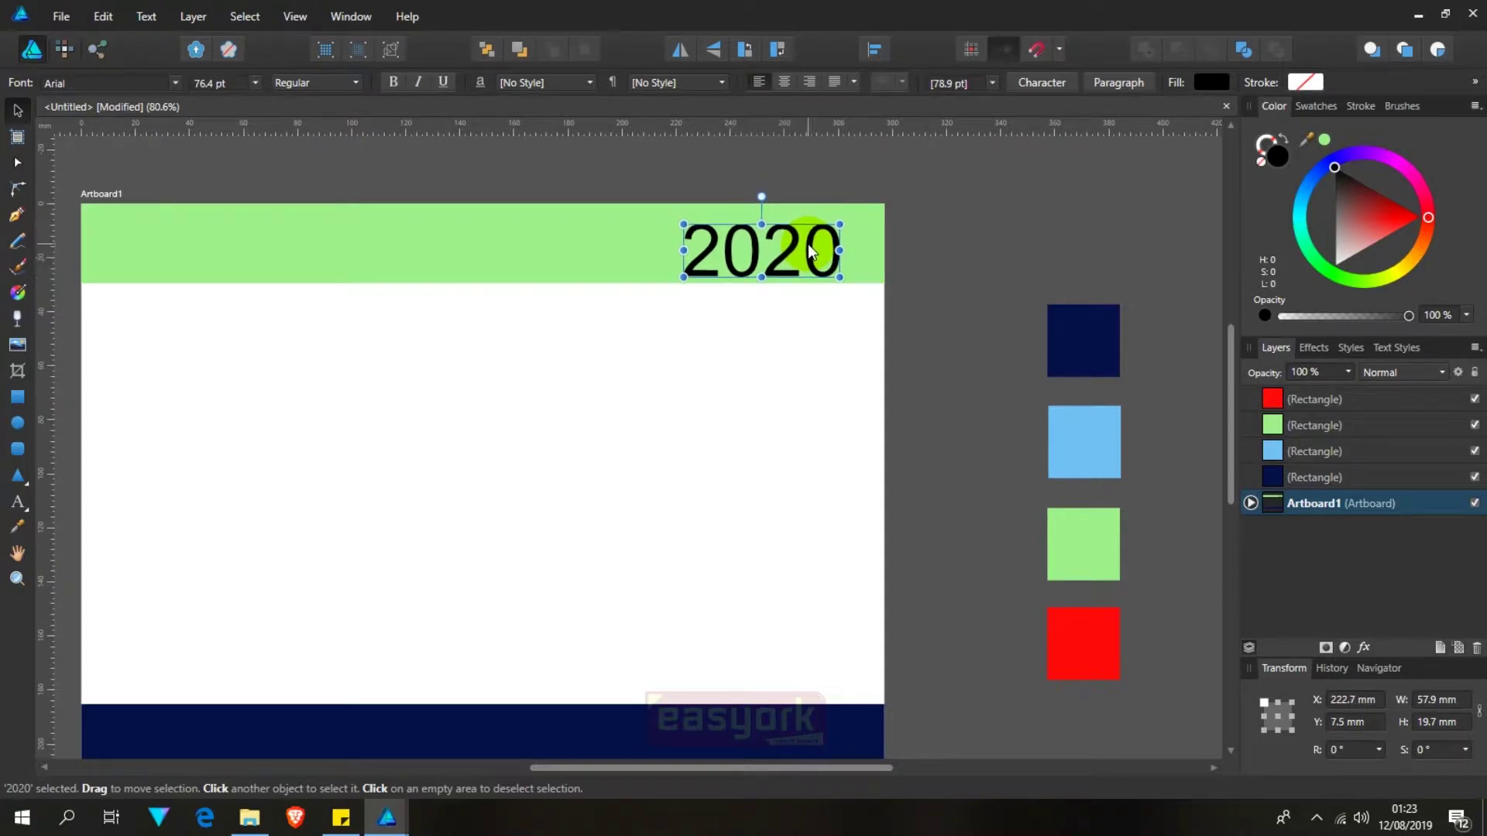
Step: Set the 2020 text in Swis721 Blk BT and shift it slightly left
click(117, 84)
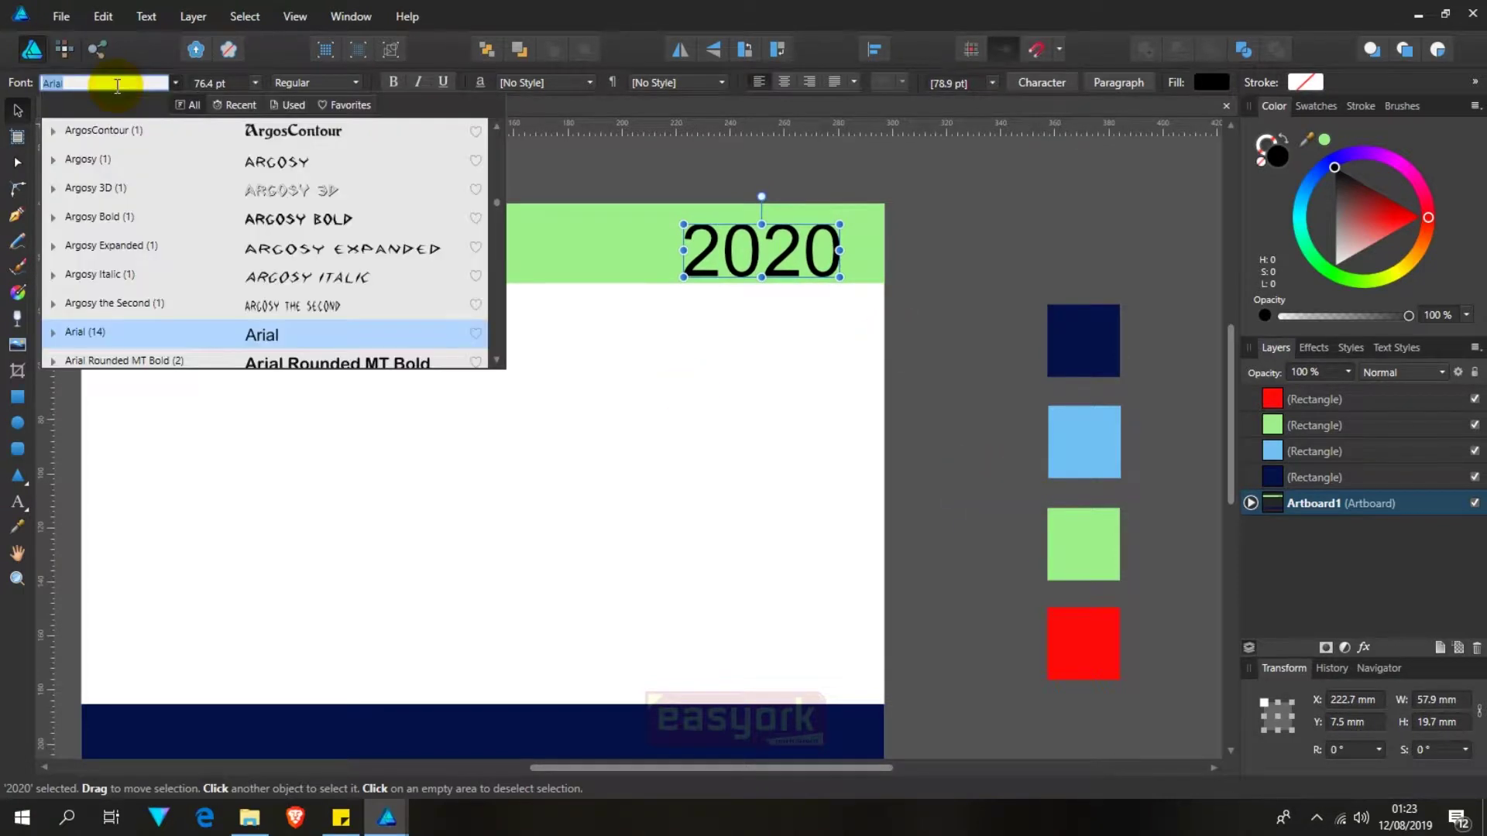
text(swis)
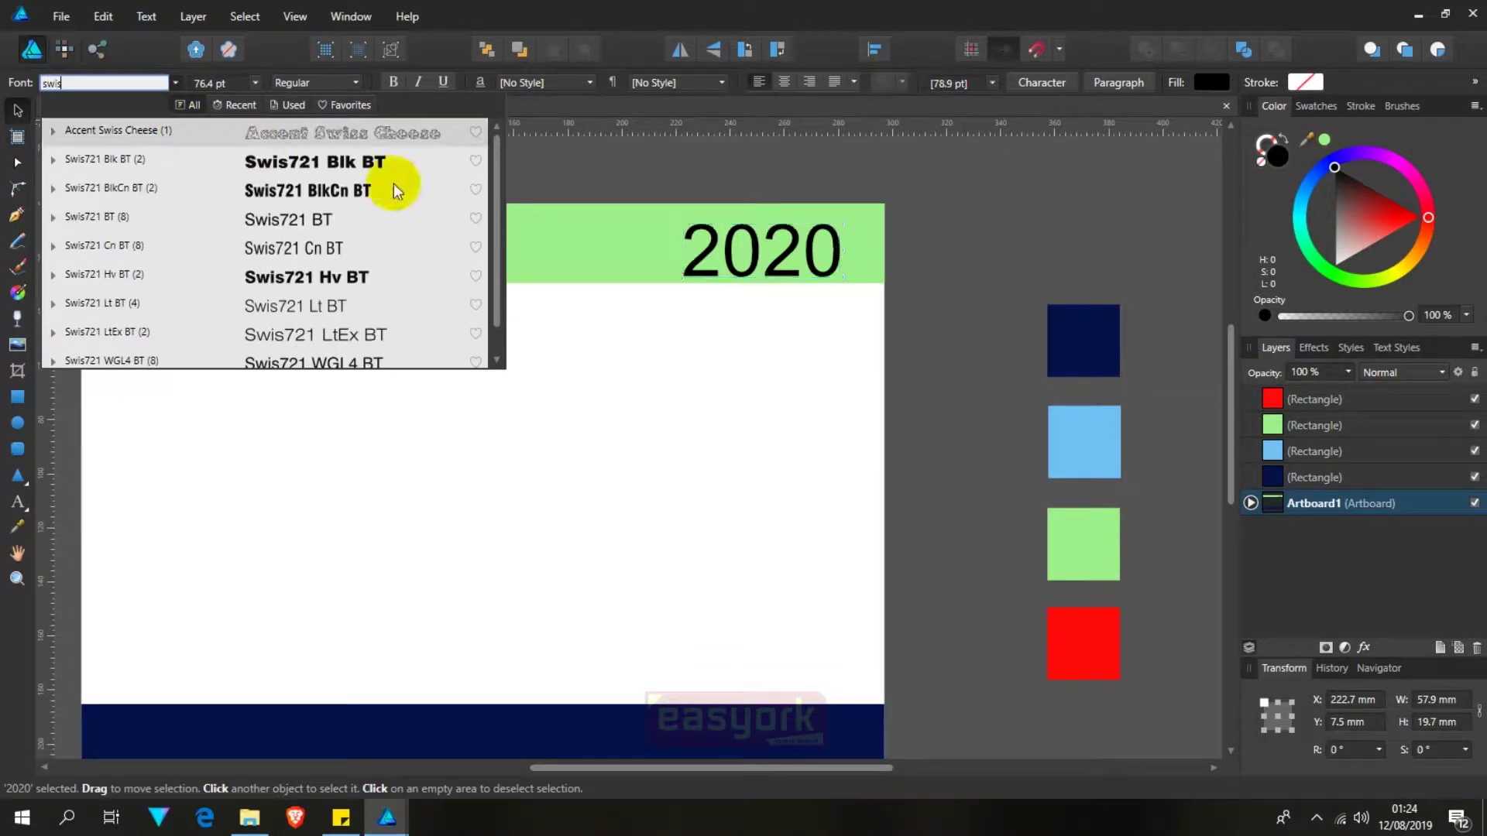
click(345, 191)
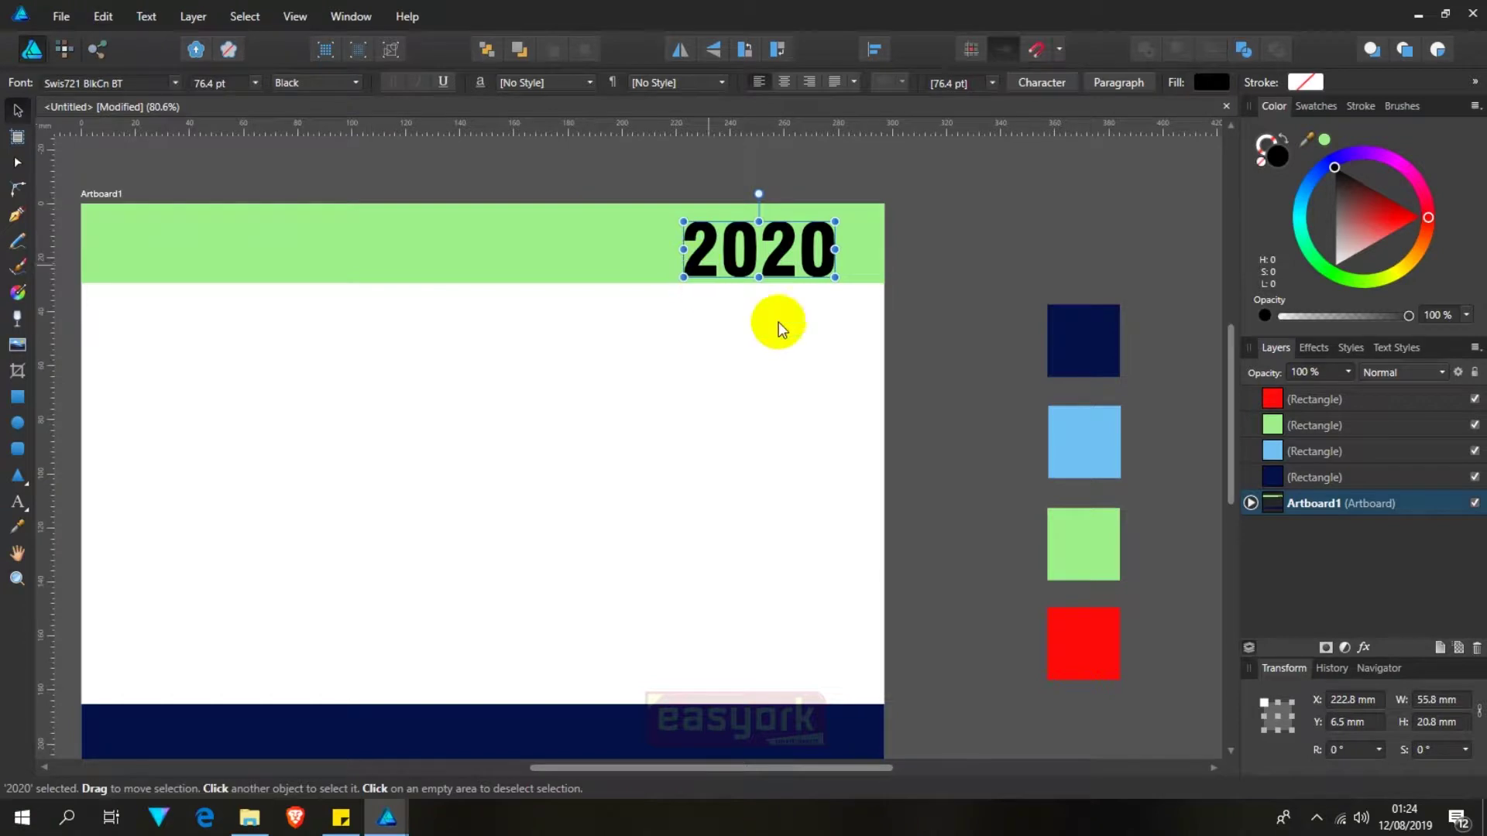
click(117, 86)
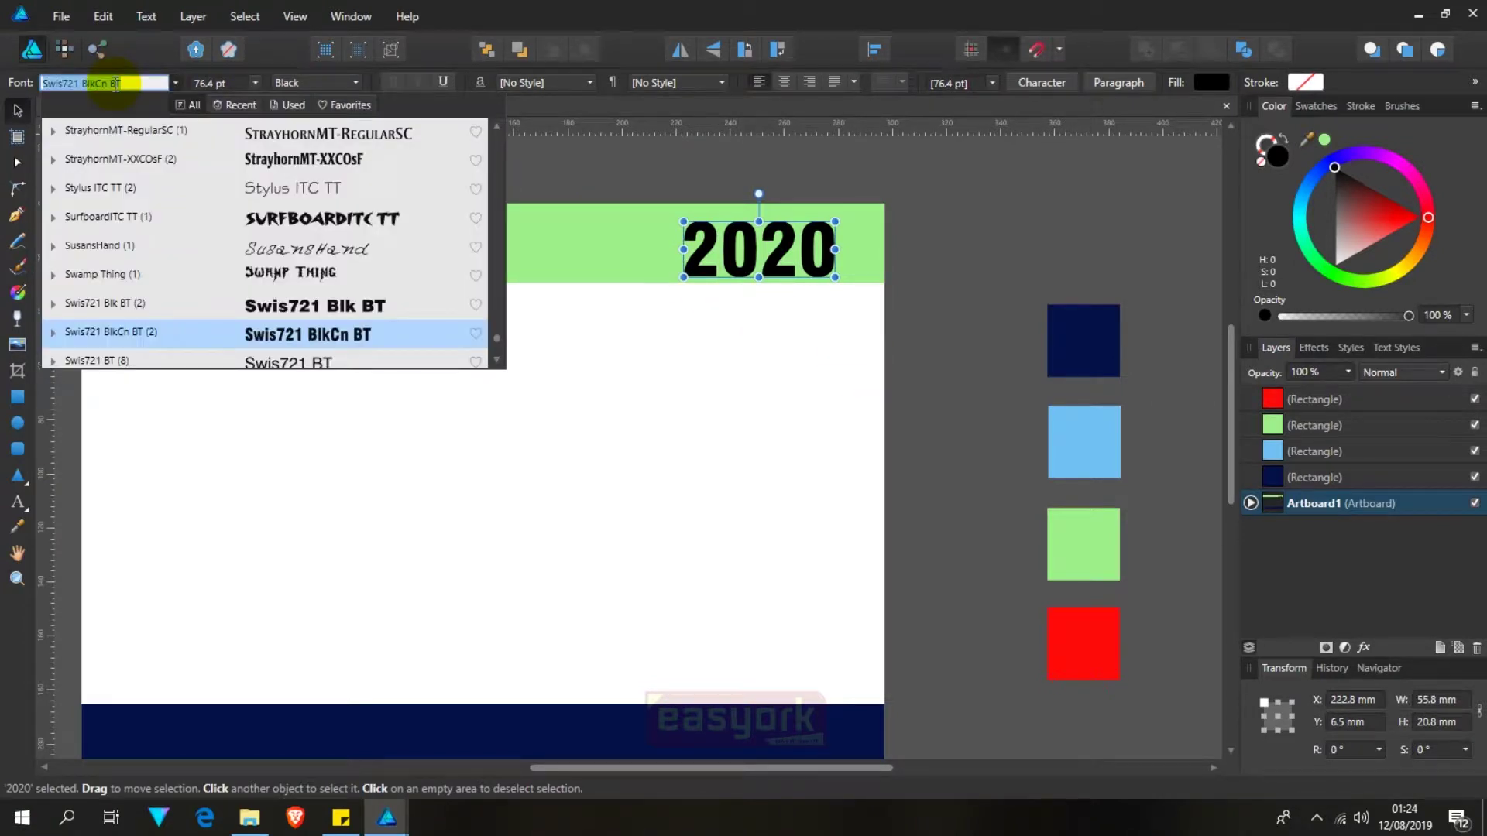
text(sw)
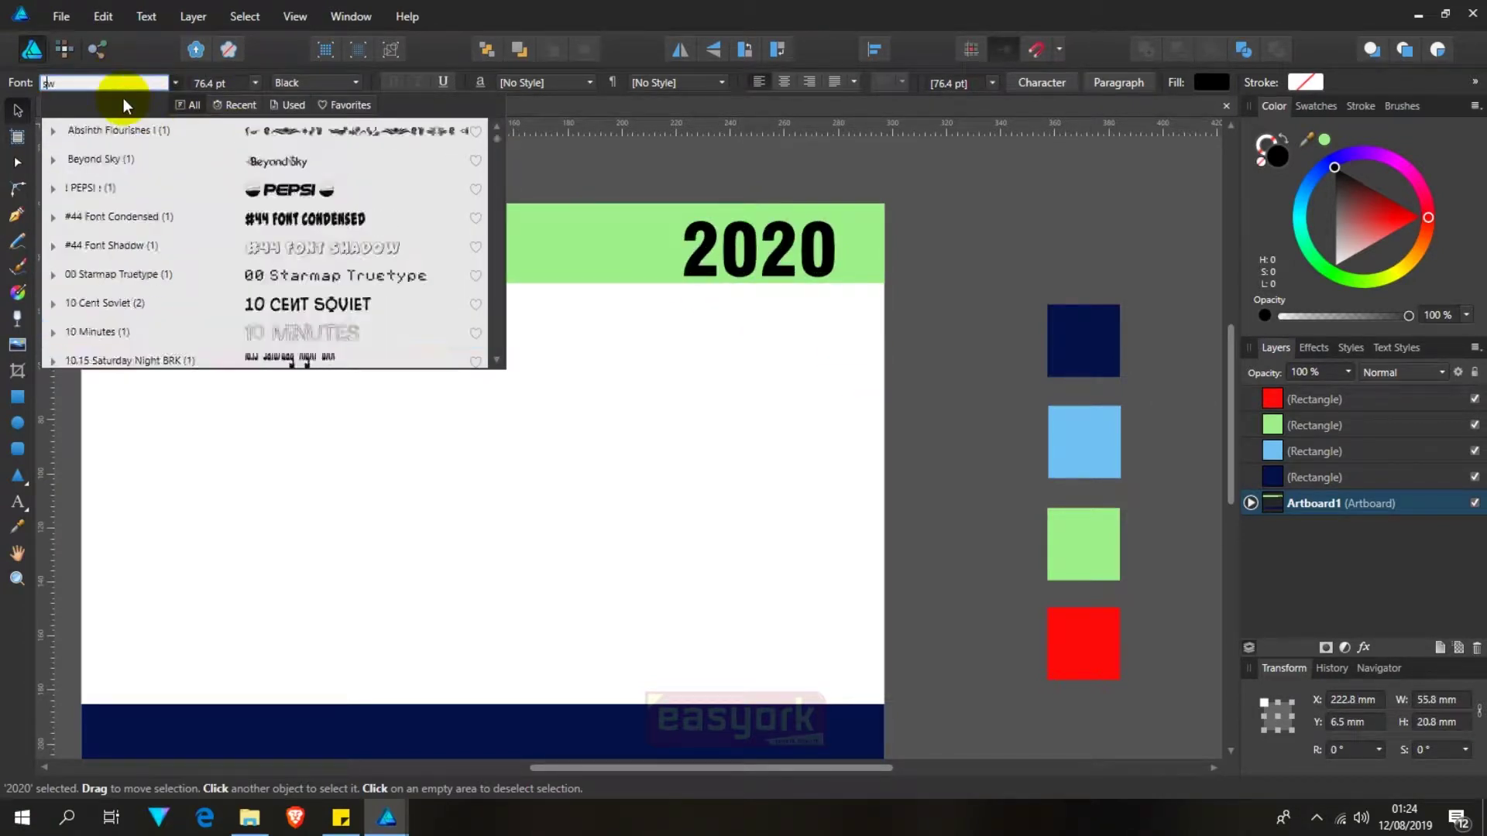
text(is)
click(291, 161)
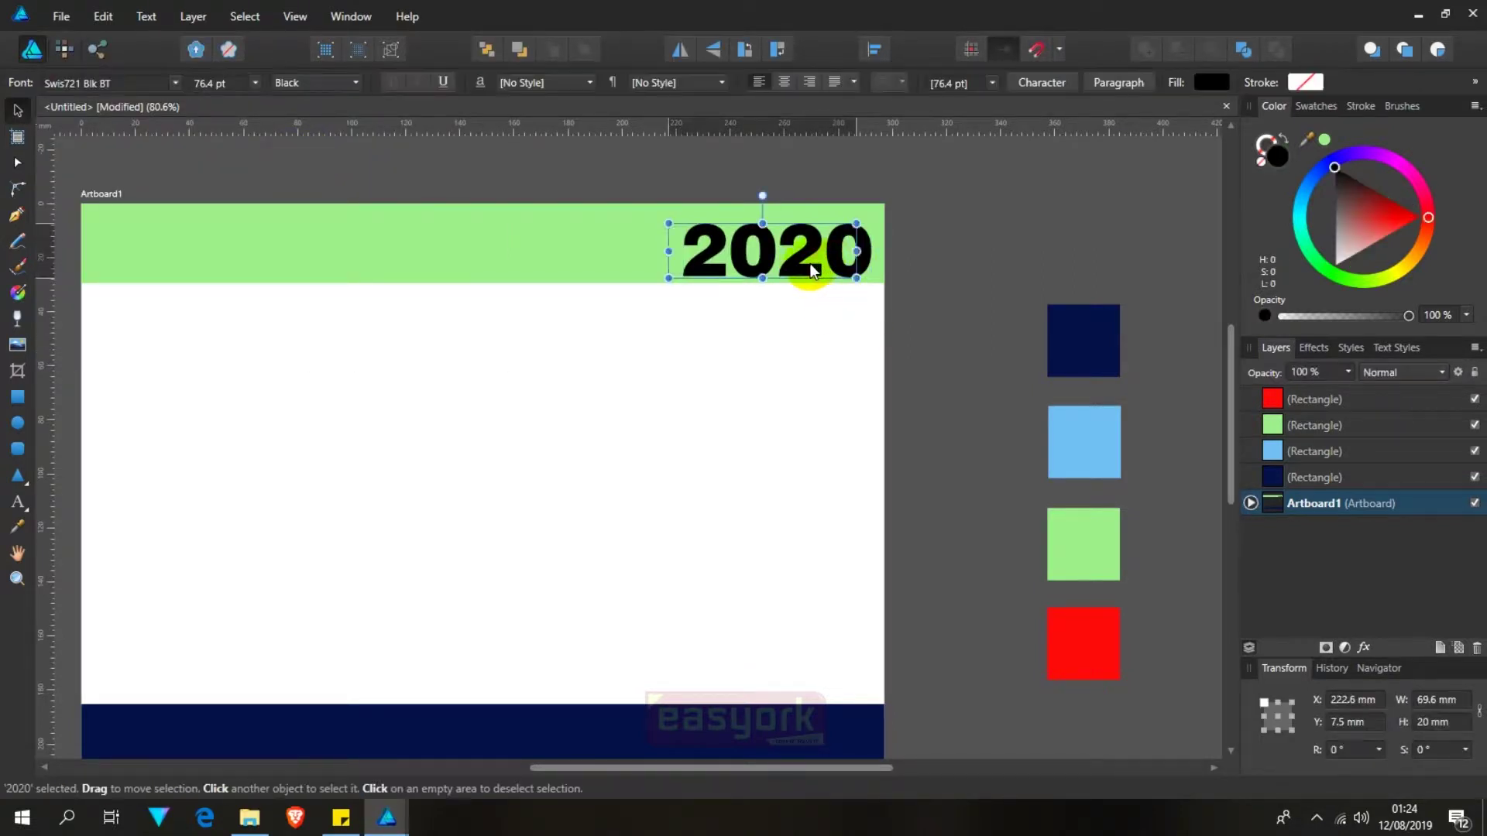
drag(836, 273, 810, 271)
click(806, 387)
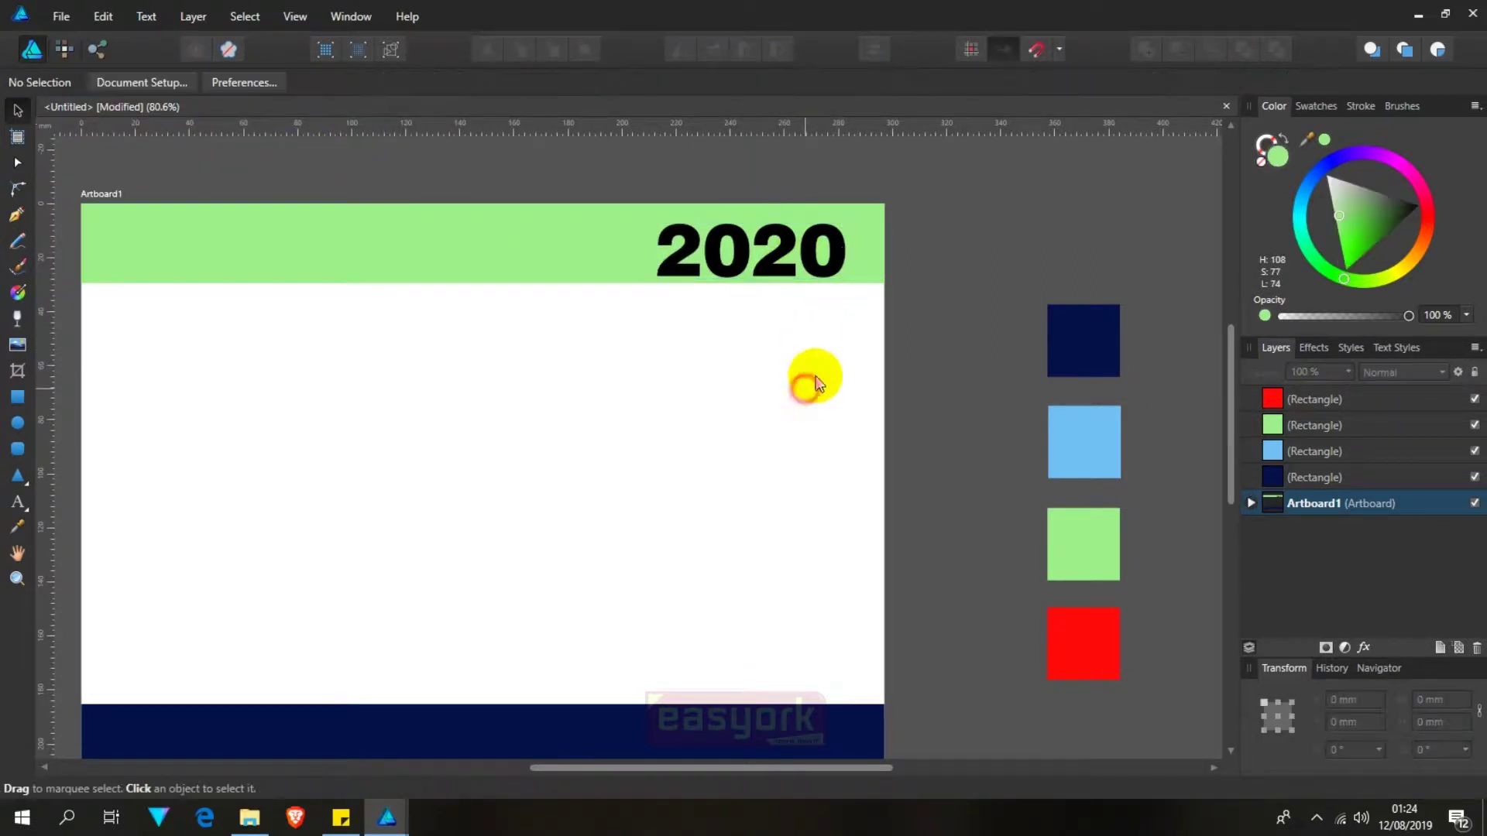
Step: Draw a green square at the artboard's left edge and size it 10 × 10 mm
click(1093, 352)
drag(798, 508, 898, 461)
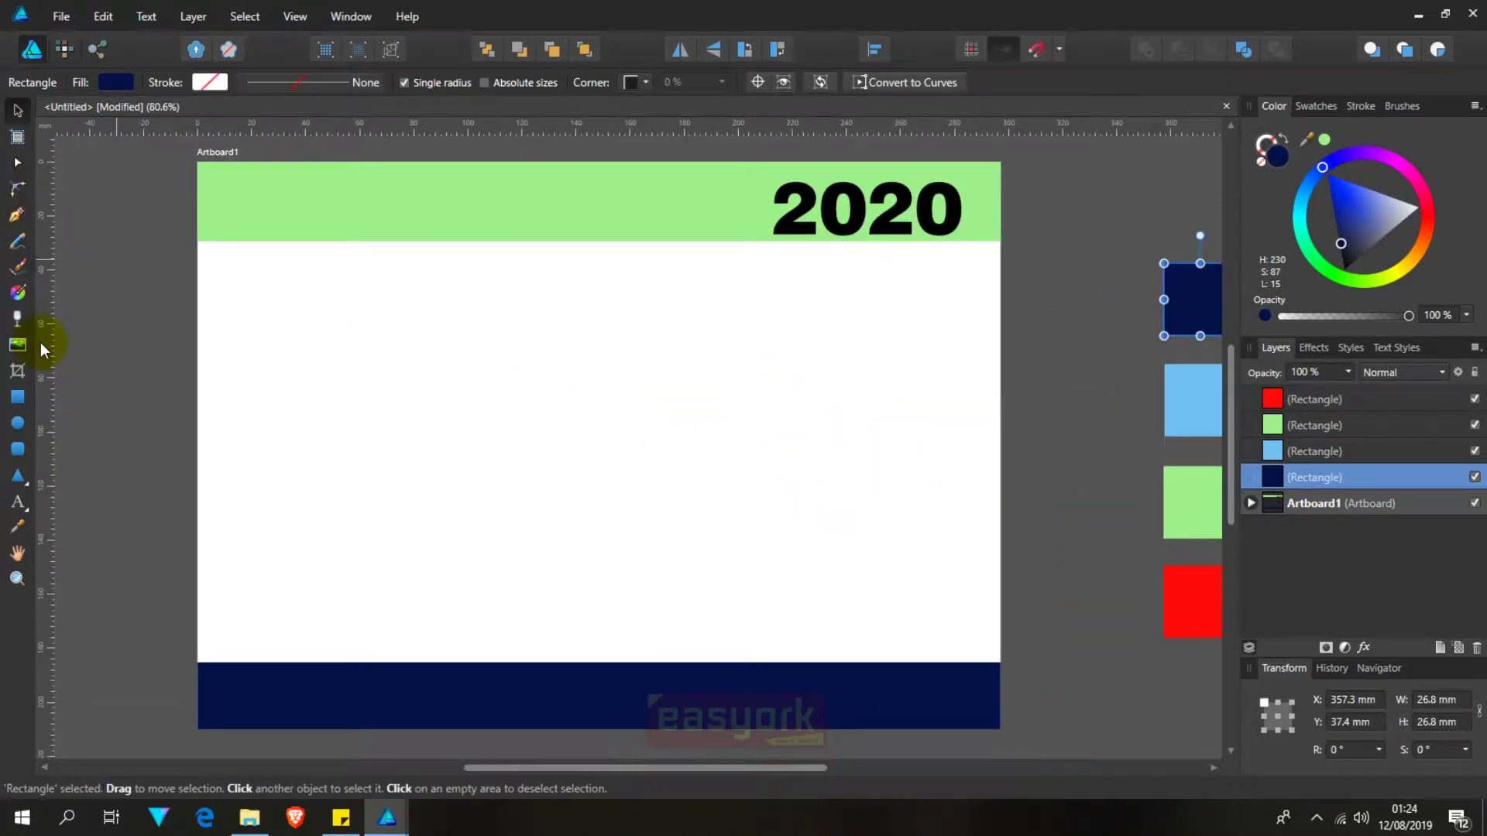
click(23, 398)
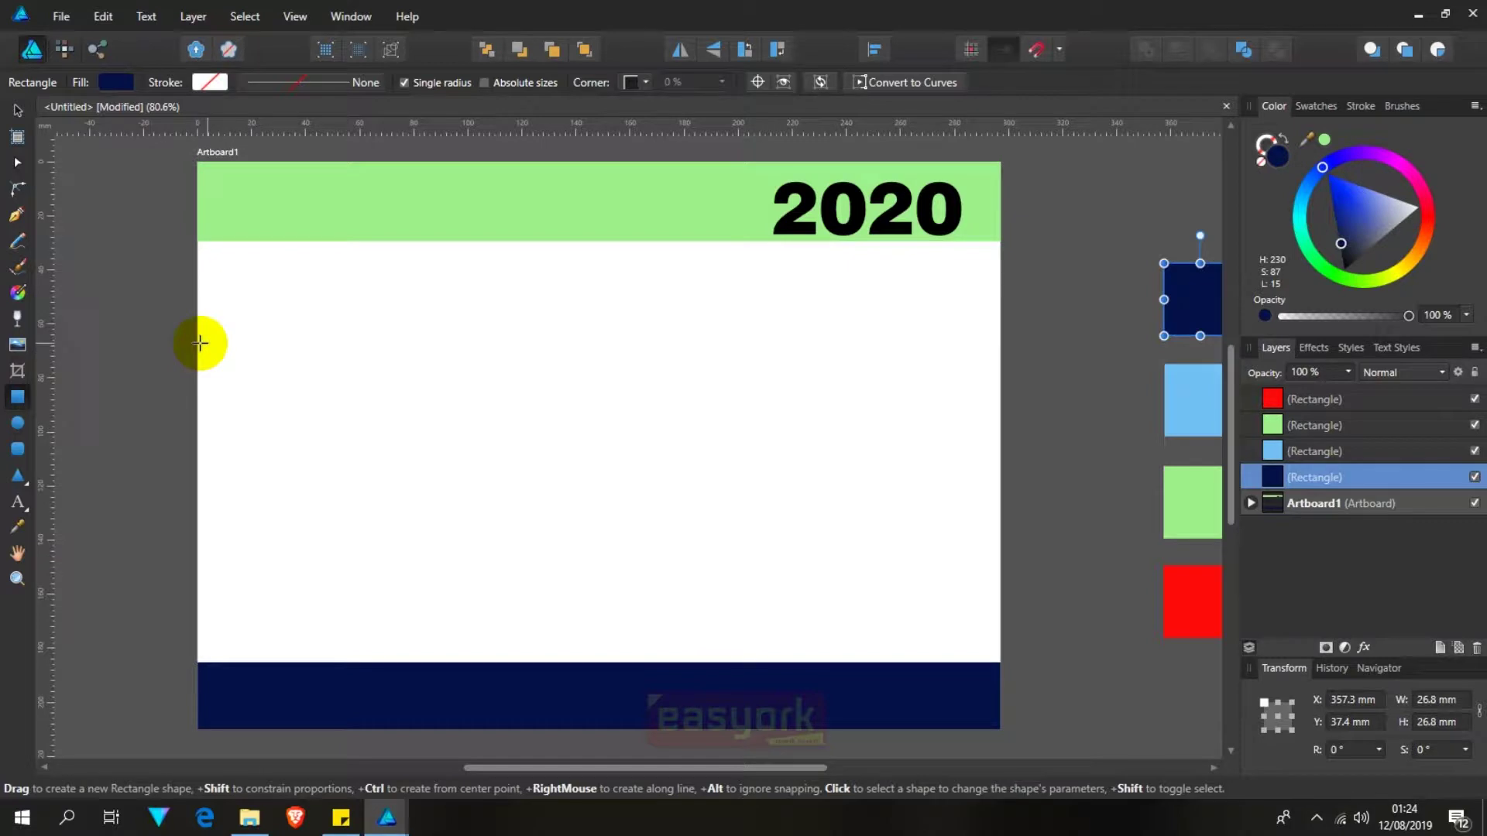
drag(198, 343, 243, 382)
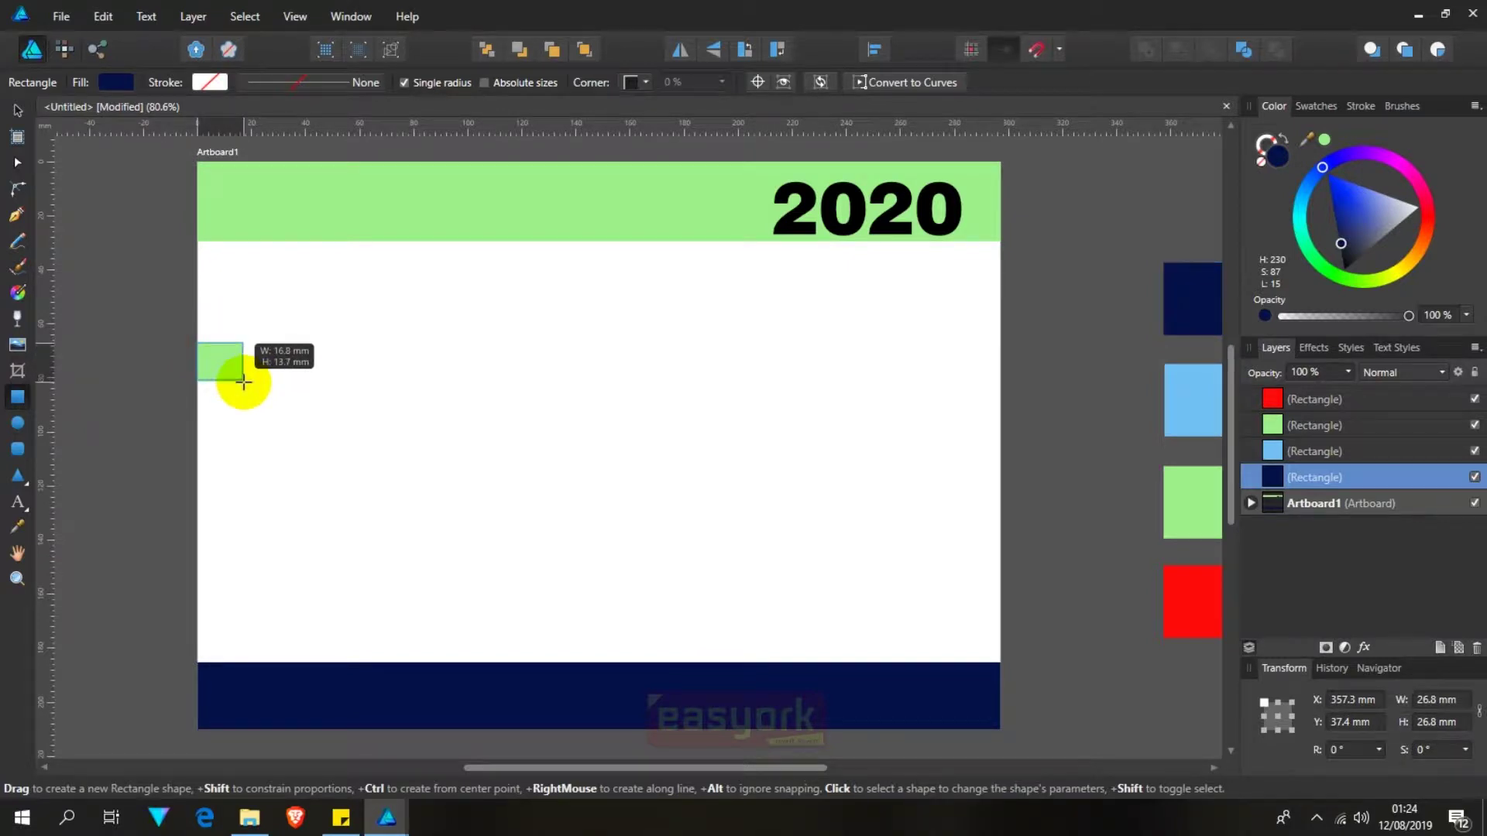
click(1461, 702)
text(10)
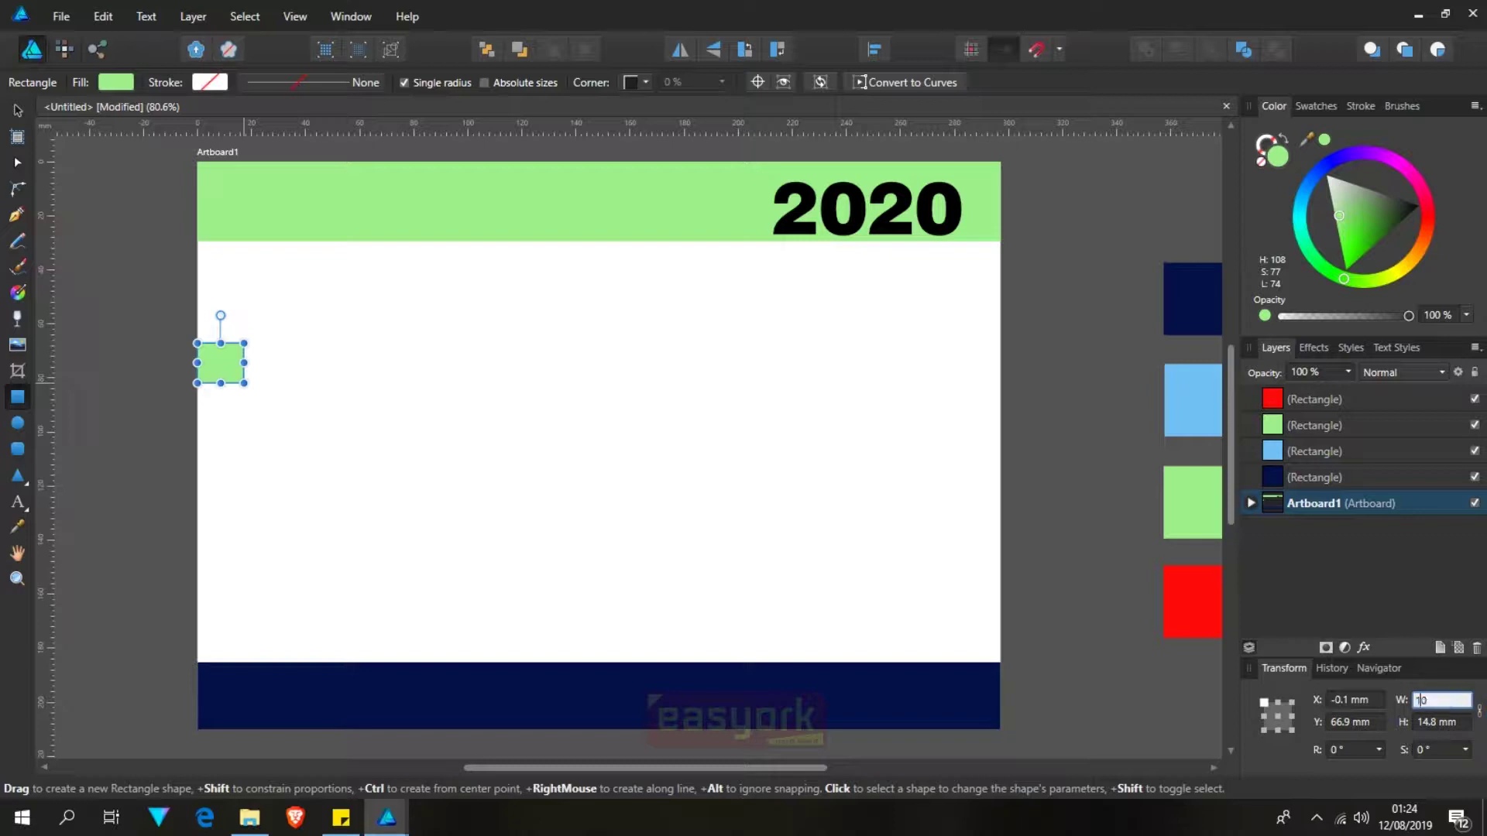
key(Tab)
text(1)
key(Return)
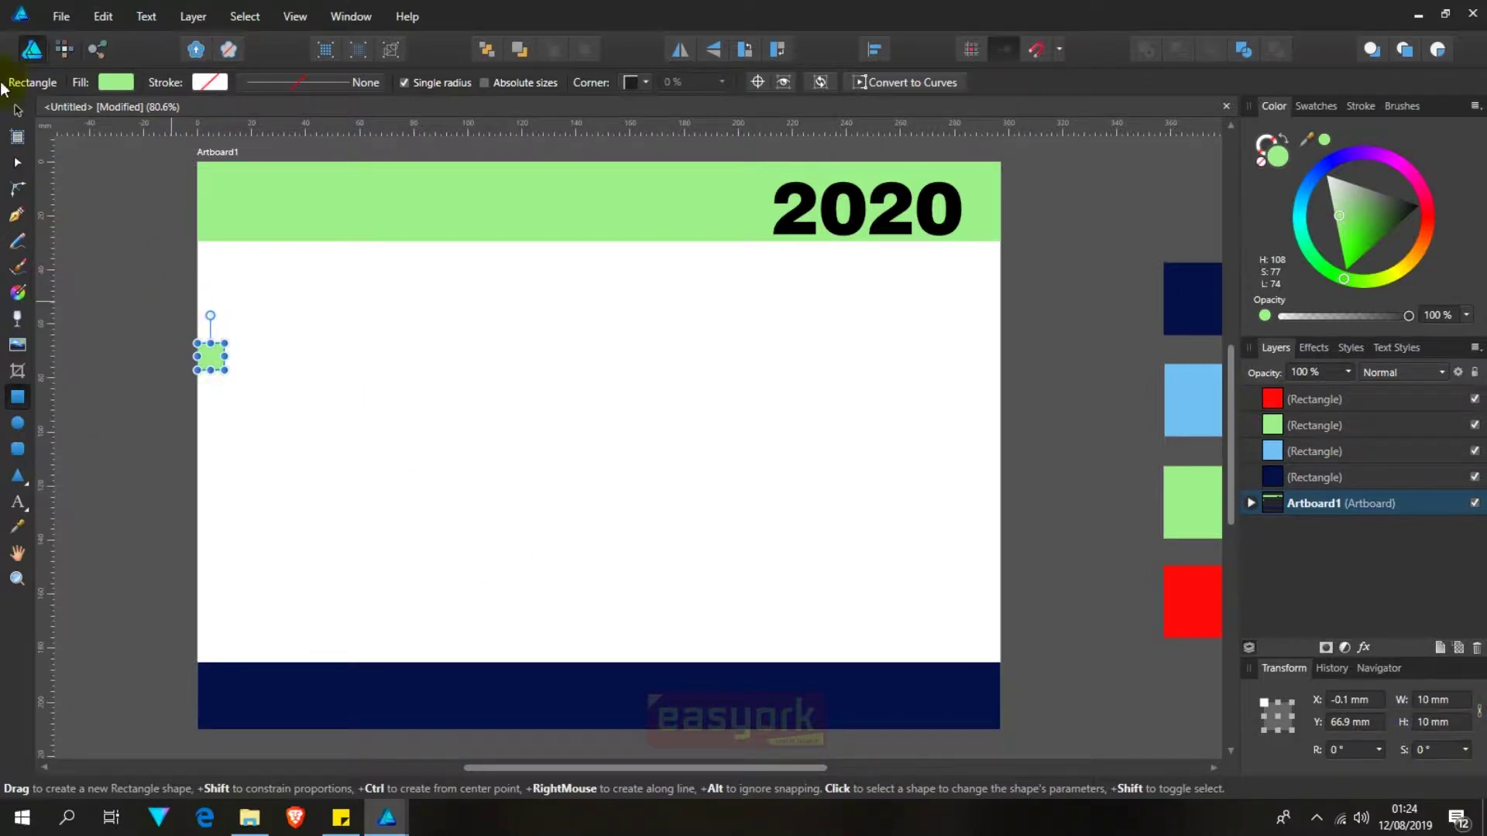
Step: Add a vertical guide at the square's right edge, 10 mm in from the left
scroll(211, 364, up, 5)
click(219, 330)
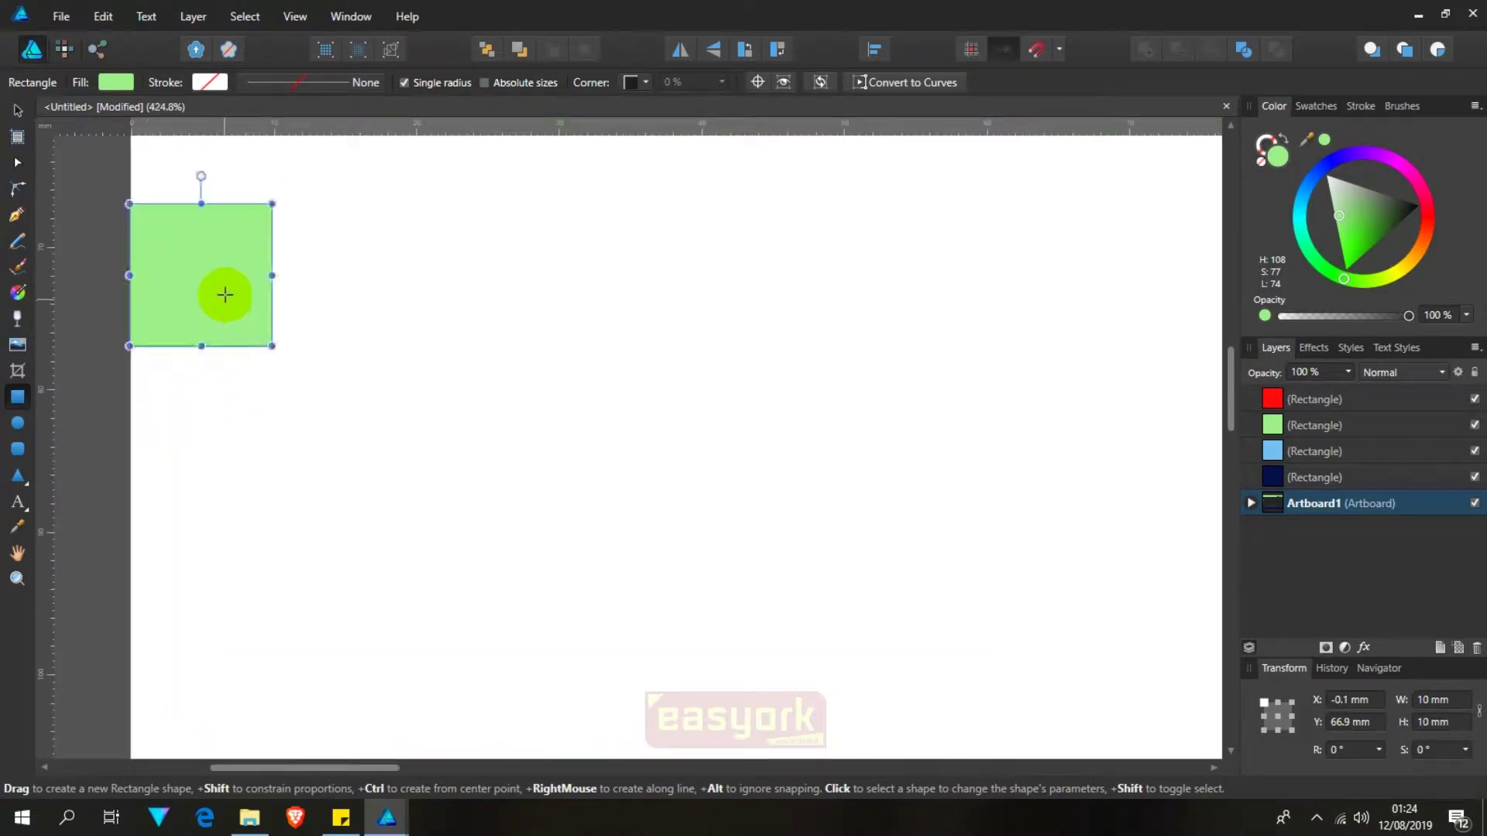
drag(190, 239, 371, 391)
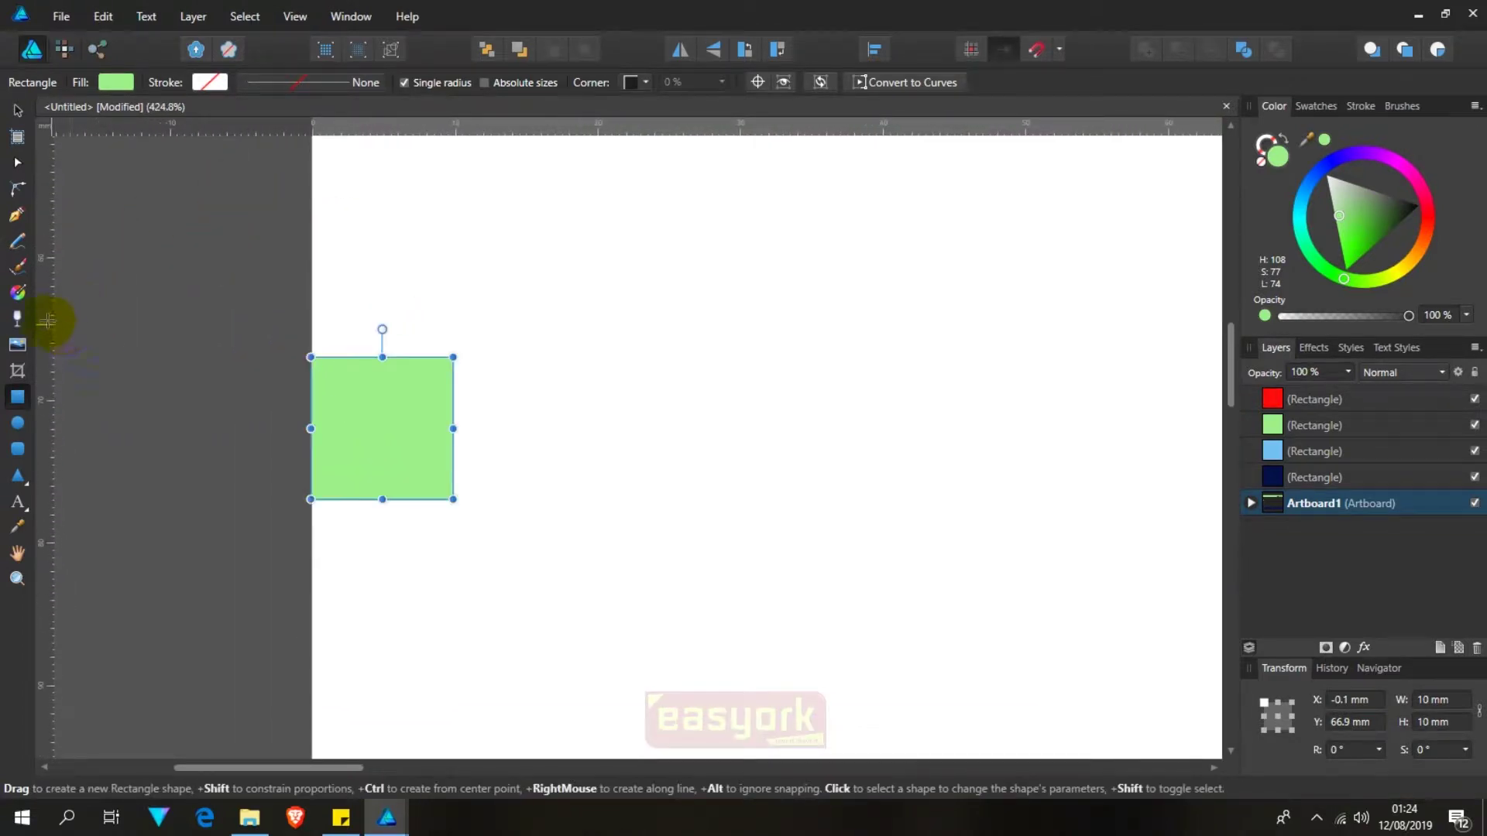
key(v)
drag(53, 326, 443, 370)
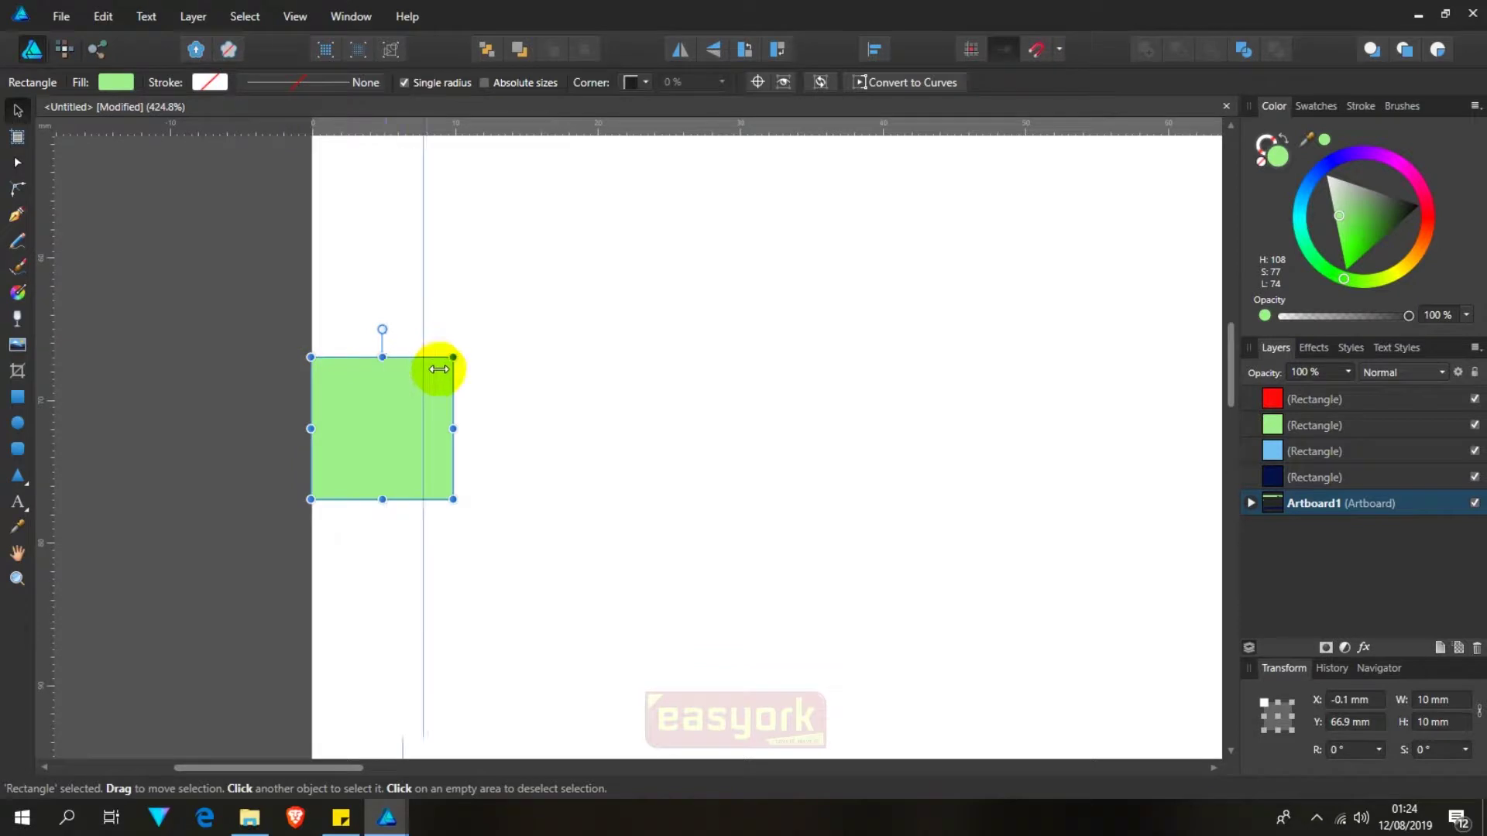
drag(442, 370, 453, 364)
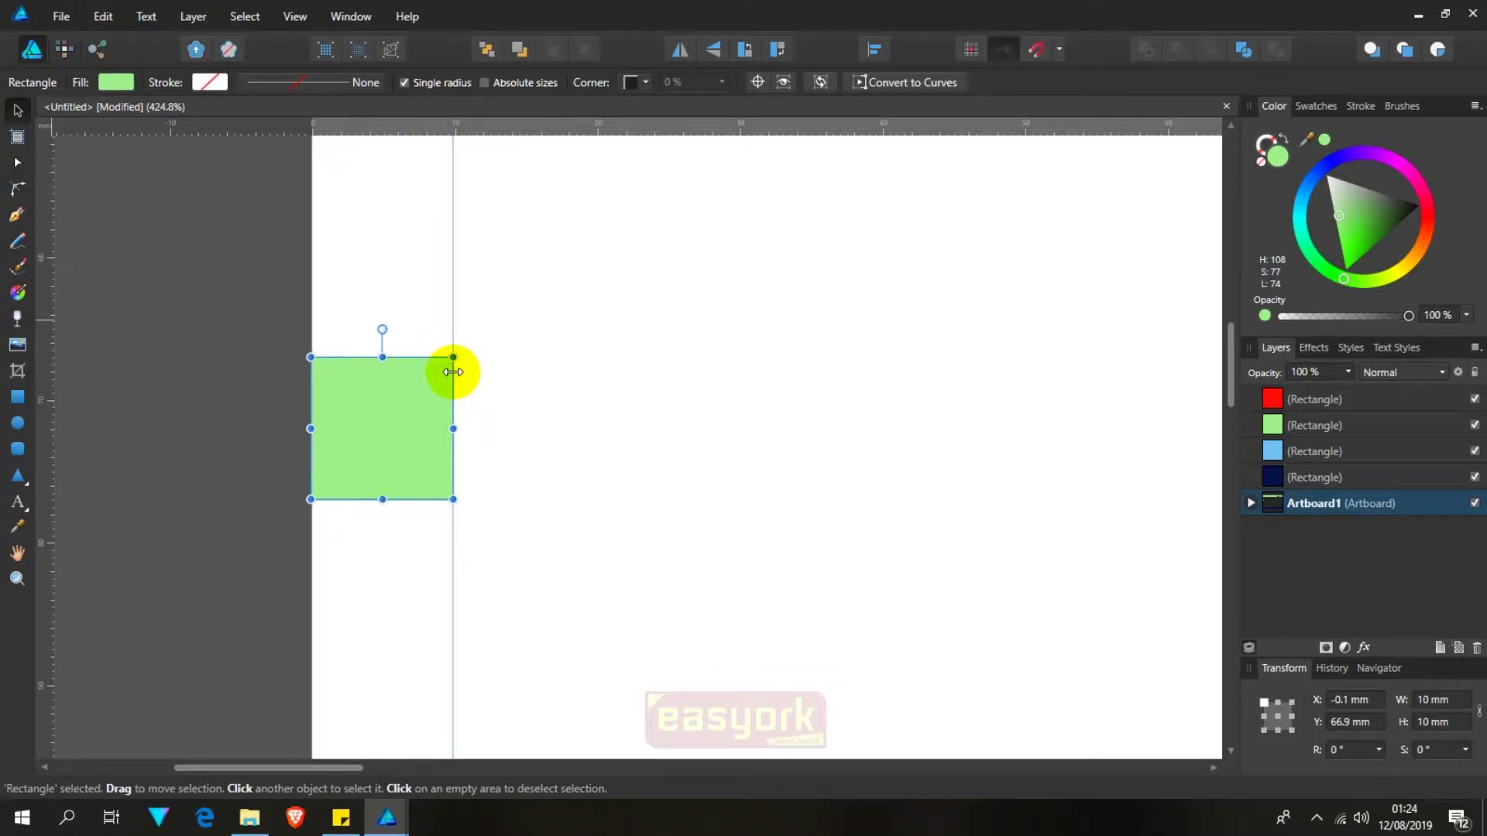
click(579, 401)
Step: Align the green square to the artboard's right edge
click(366, 409)
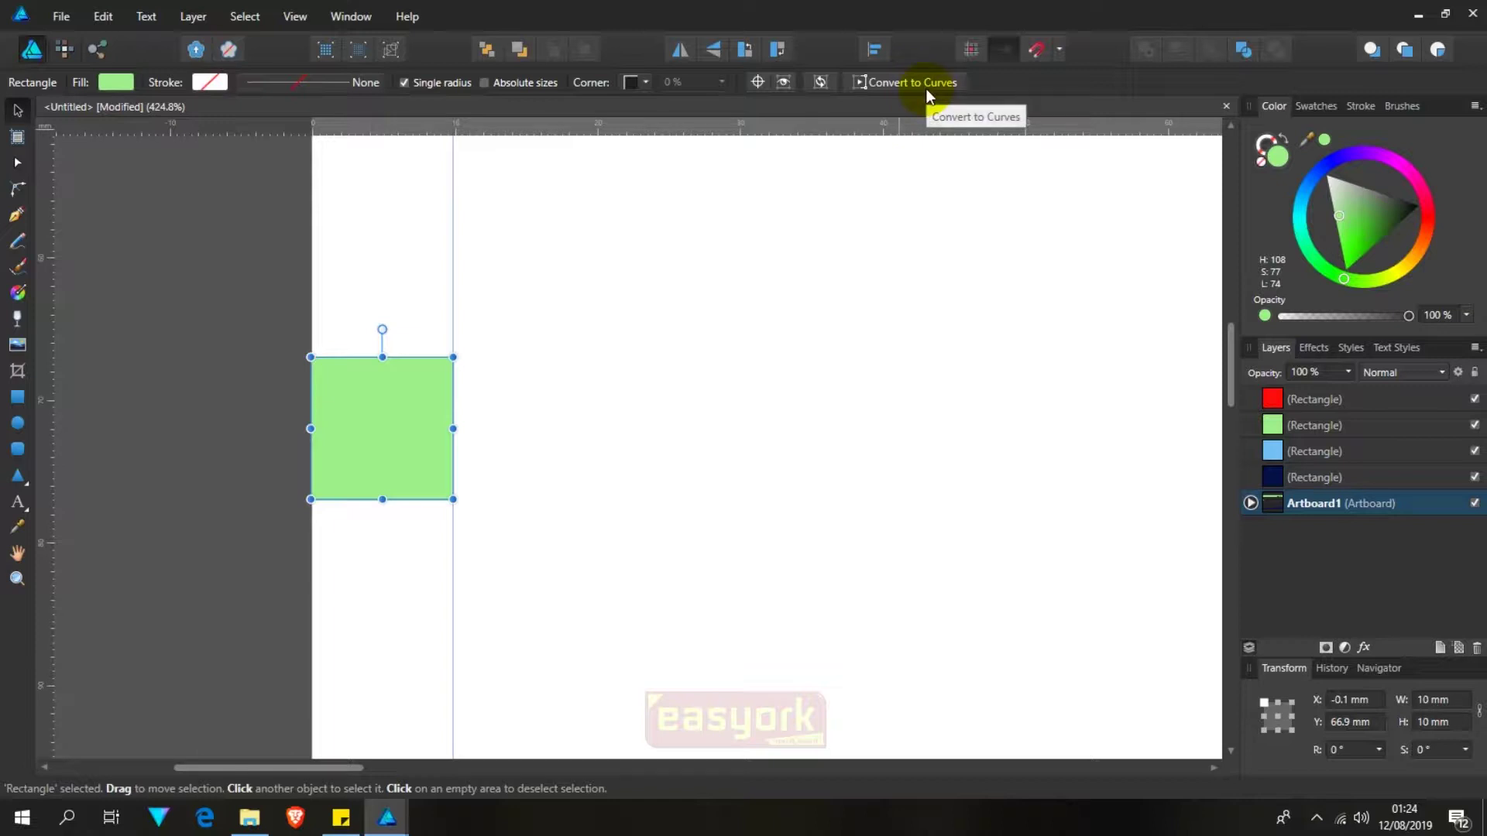
click(876, 49)
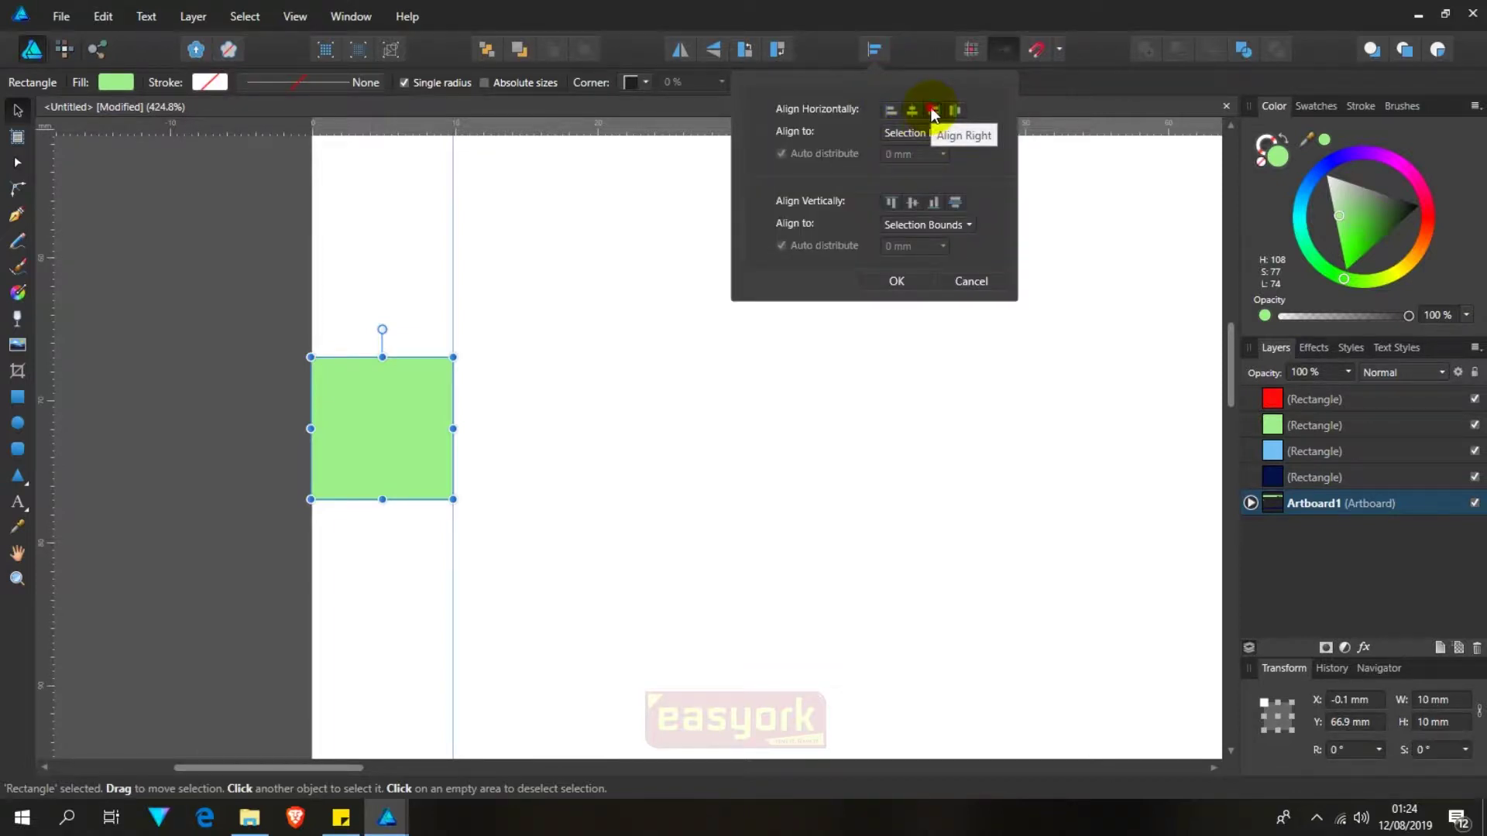
click(933, 111)
click(1127, 442)
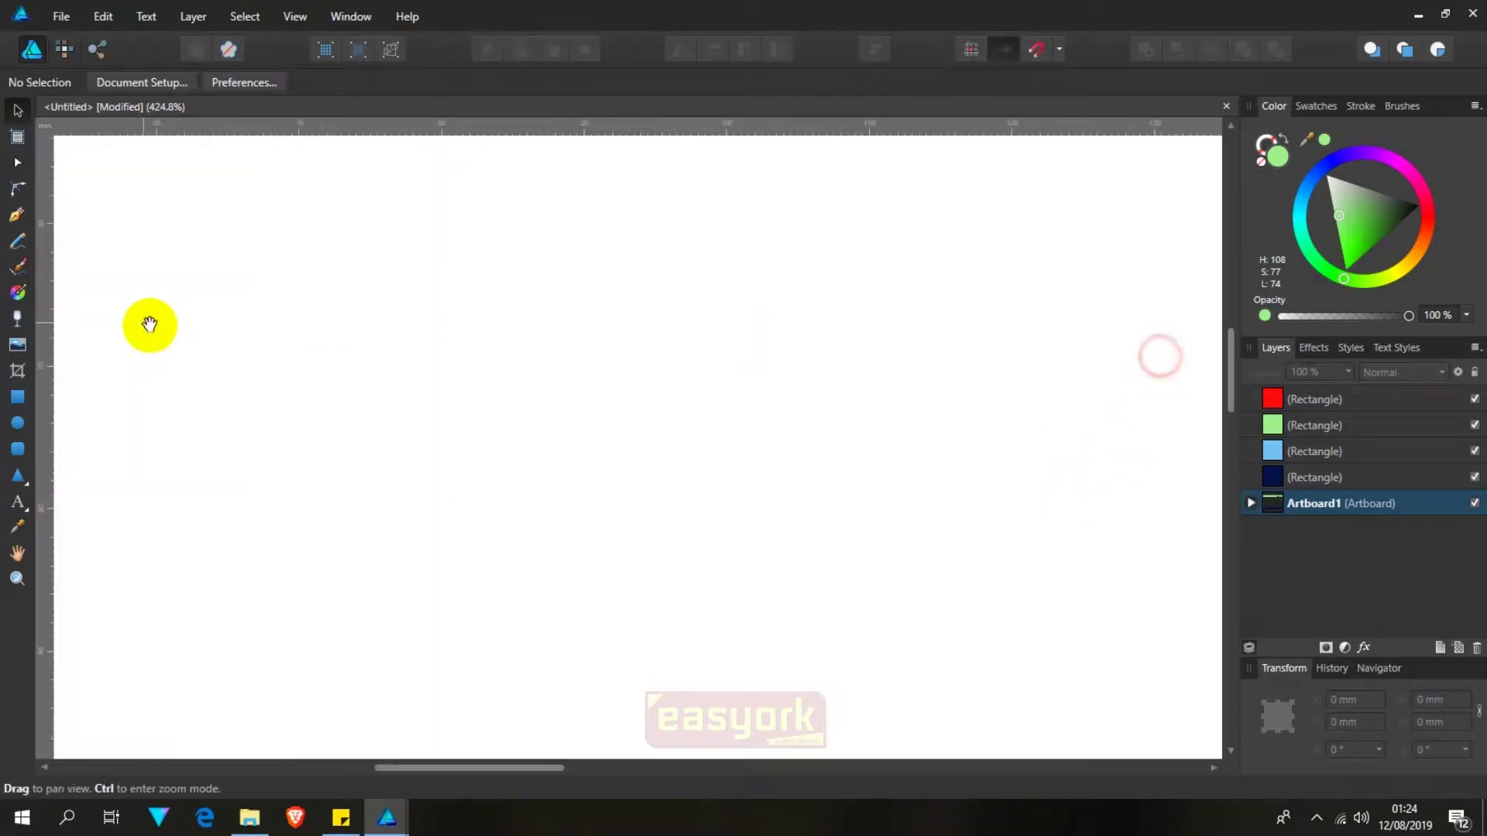
Step: Add a vertical guide at the square's left edge, 10 mm in from the right
key(ctrl+0)
scroll(446, 359, down, 3)
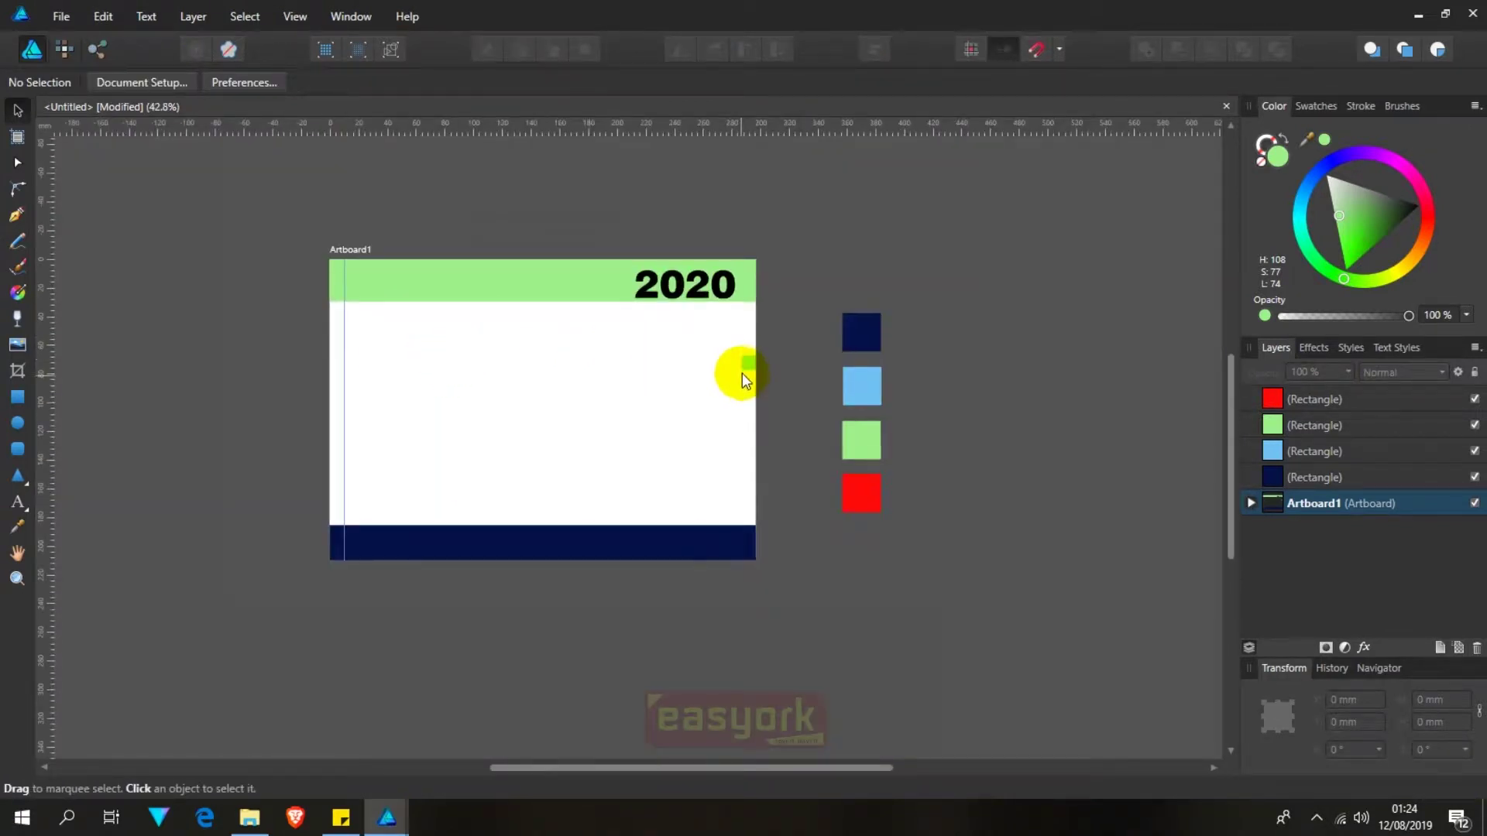
scroll(743, 364, up, 10)
scroll(816, 249, up, 2)
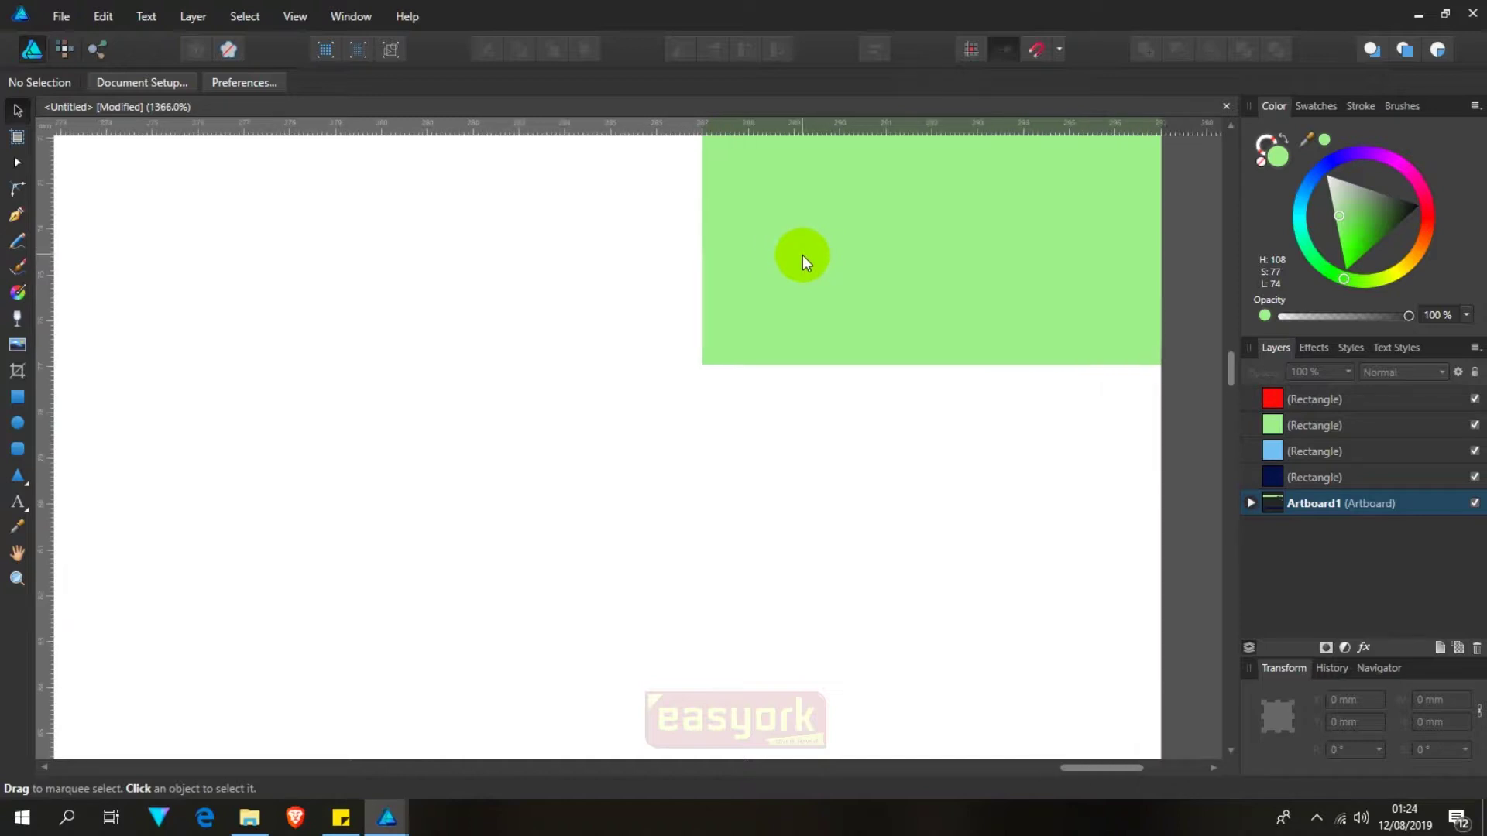
drag(55, 423, 699, 376)
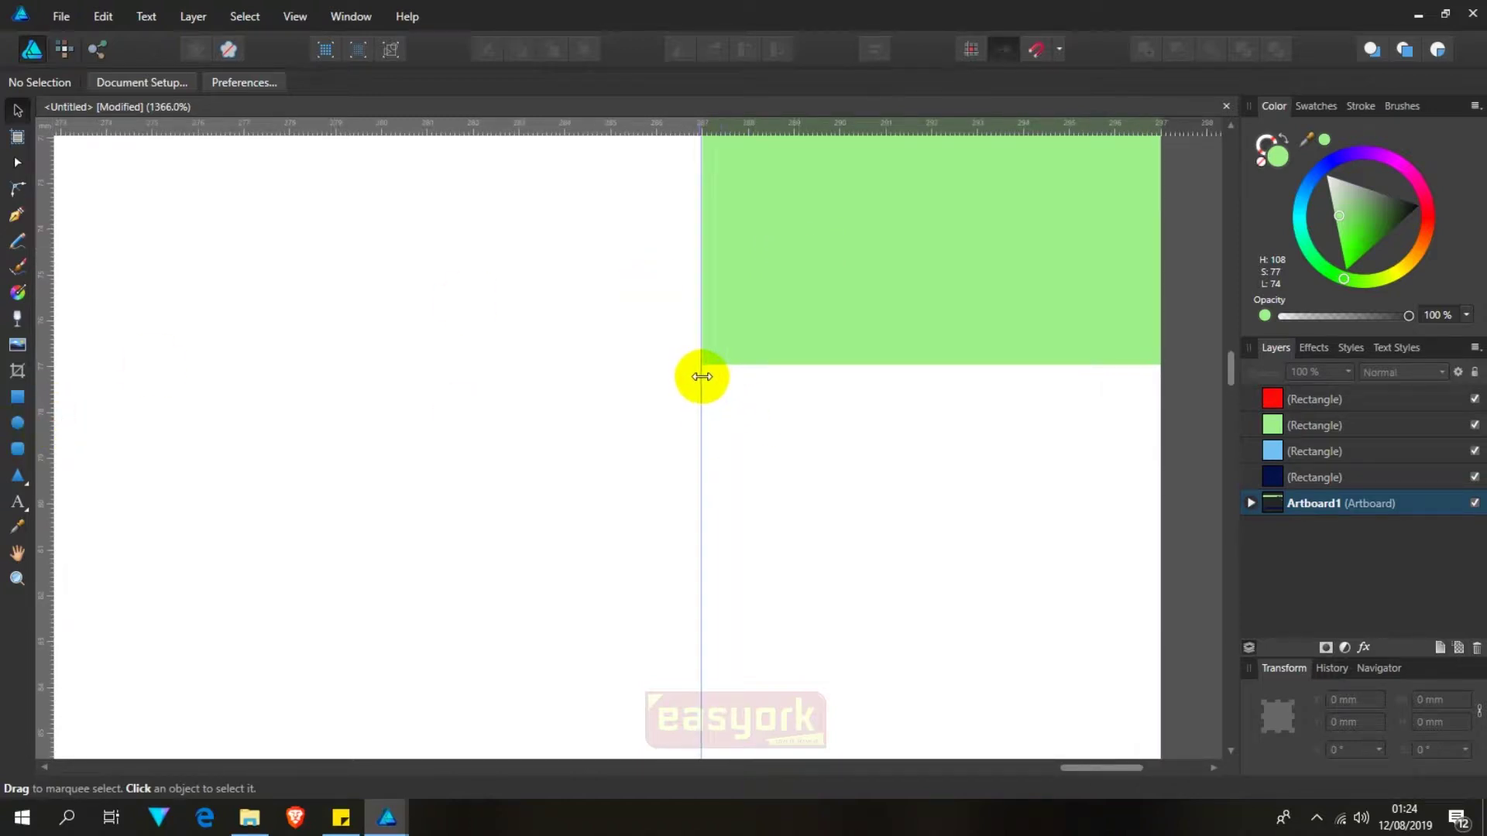
drag(699, 376, 702, 370)
Step: Delete the temporary green square from the artboard's right edge
click(810, 263)
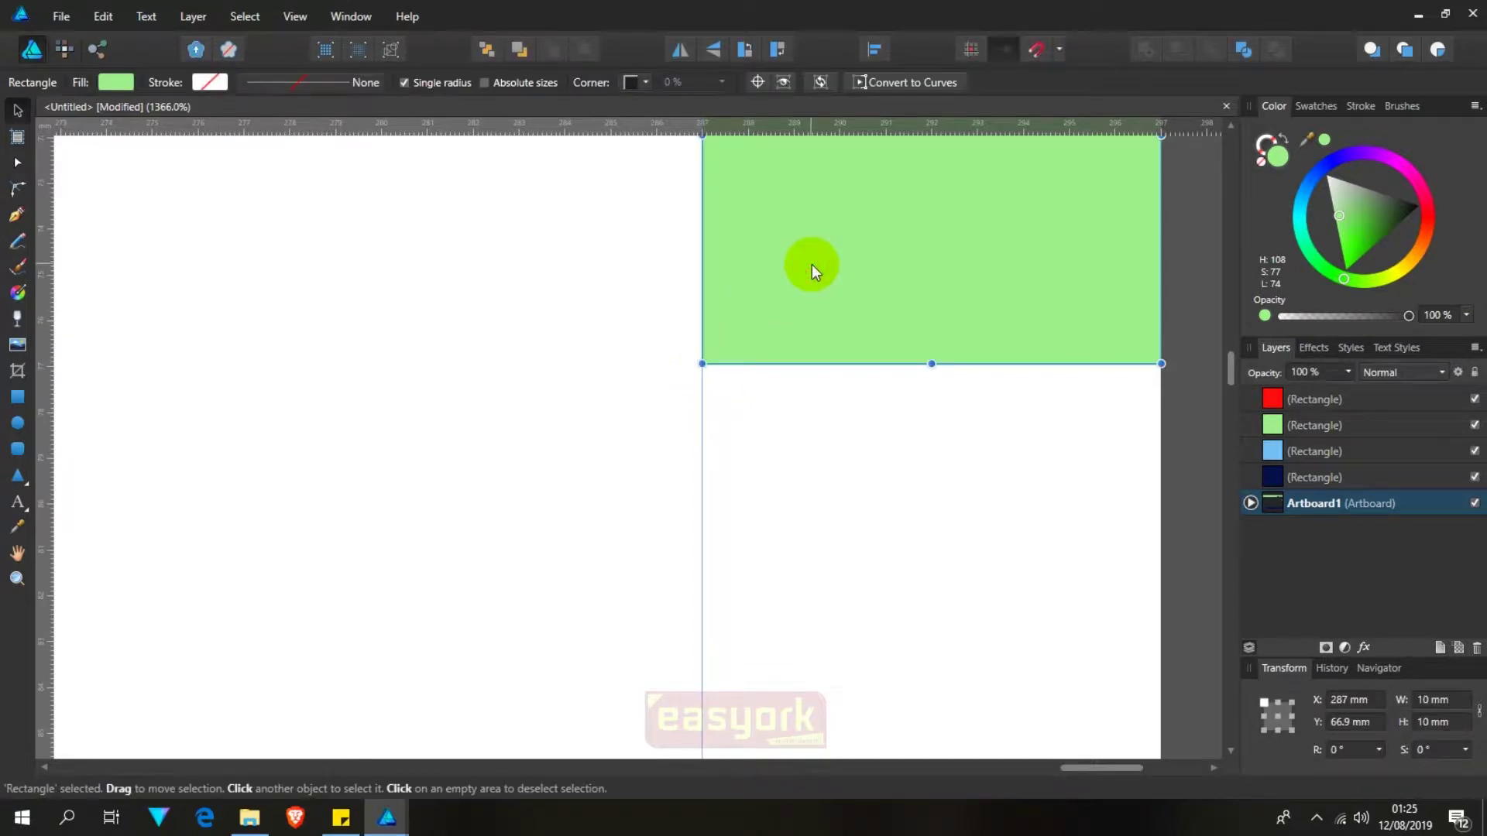
scroll(812, 265, down, 1)
scroll(811, 265, down, 1)
scroll(812, 265, down, 1)
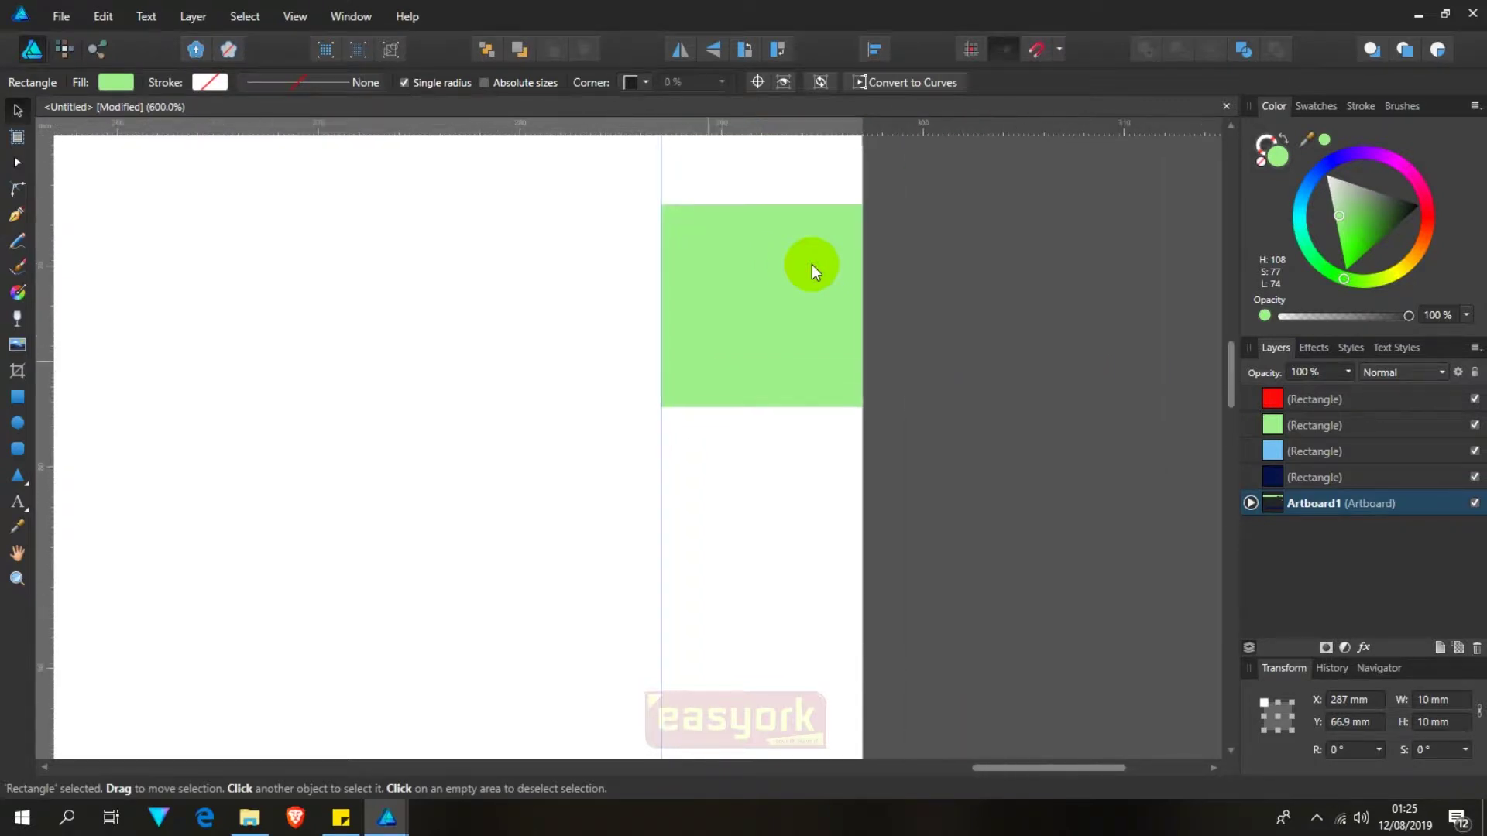
scroll(811, 263, down, 1)
scroll(812, 263, down, 2)
scroll(812, 264, down, 5)
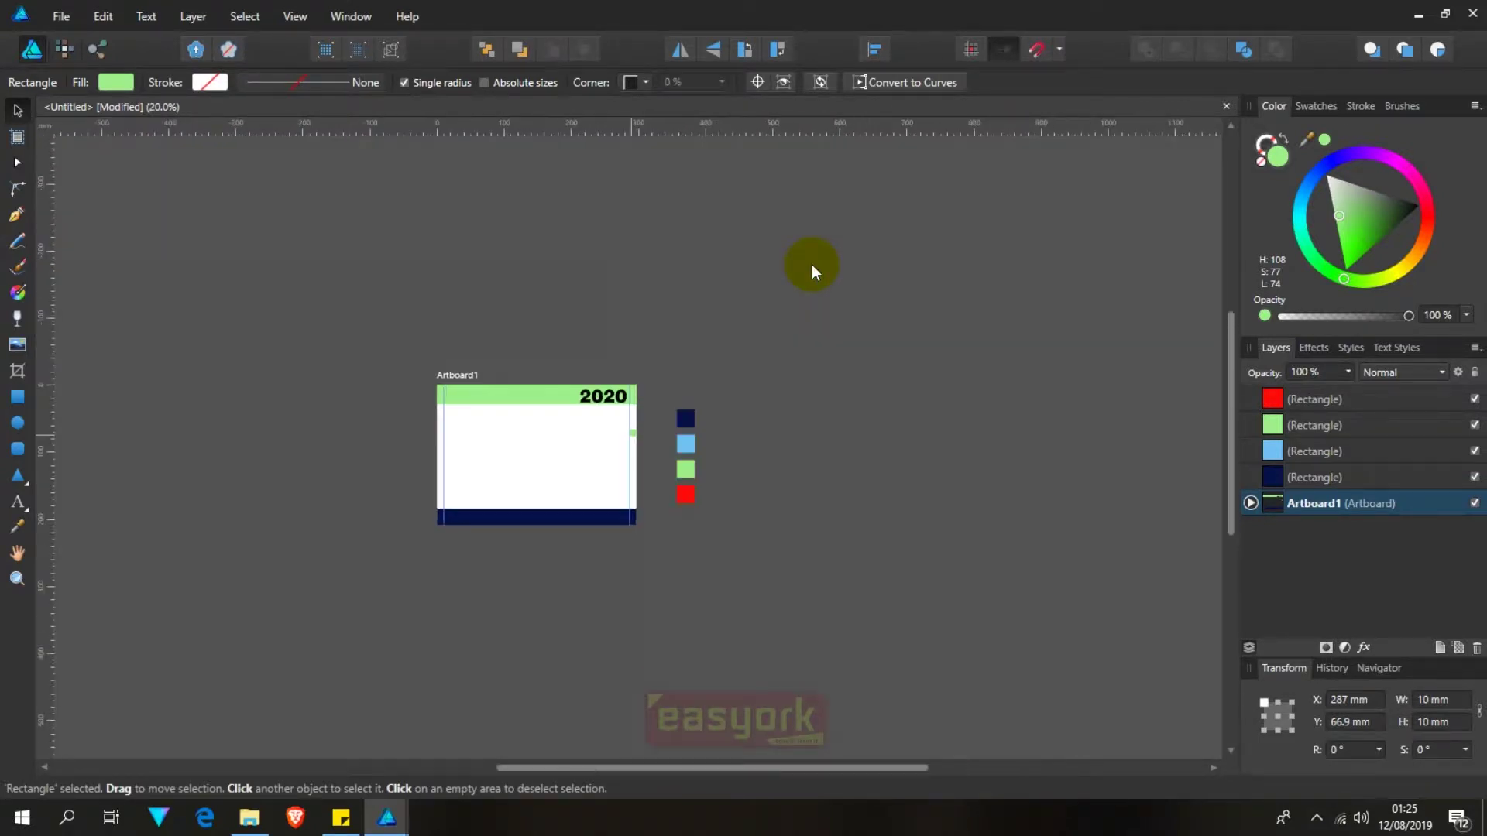
key(ctrl+0)
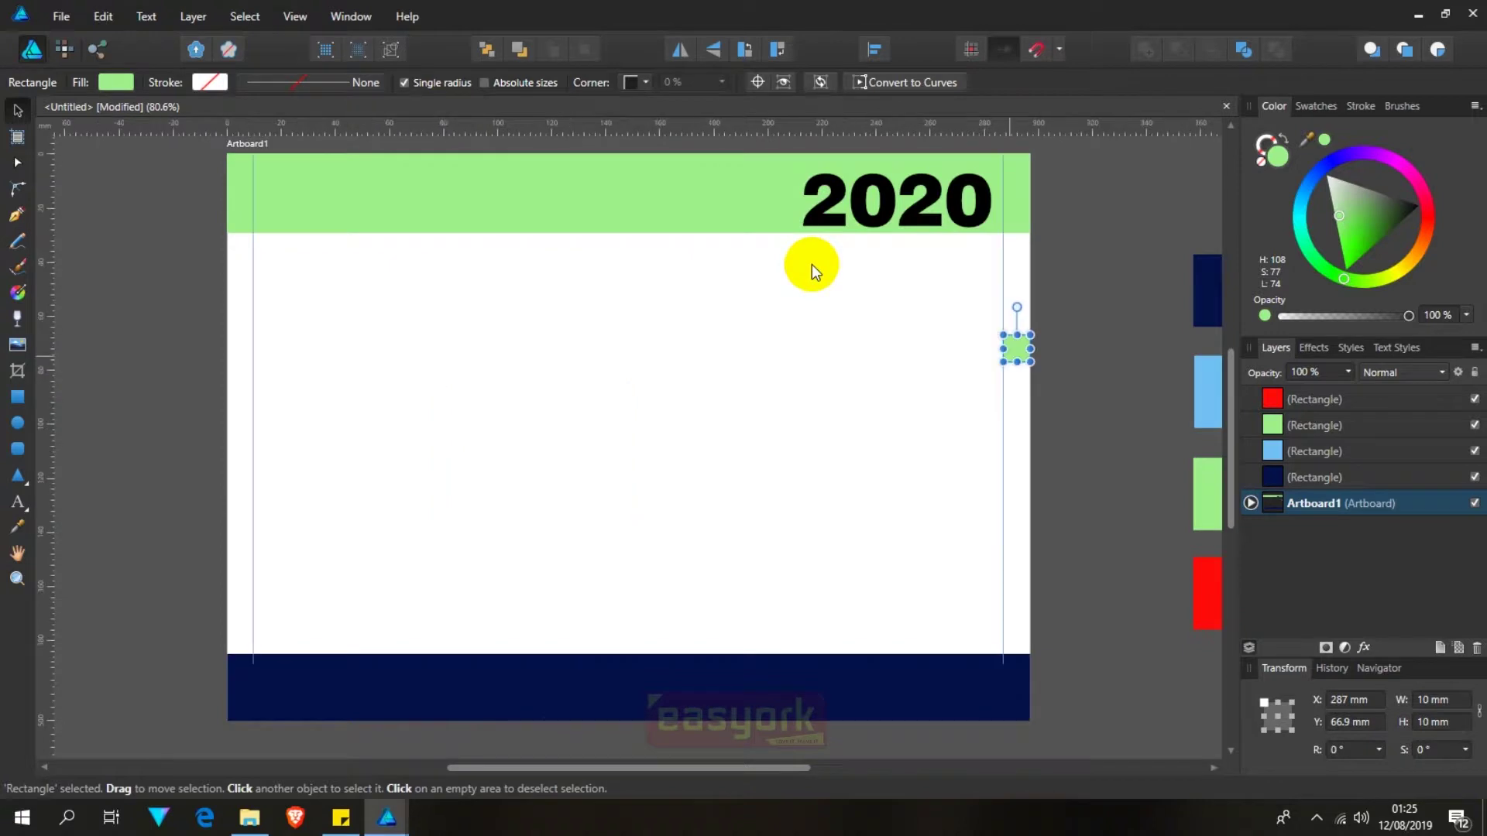
click(1133, 246)
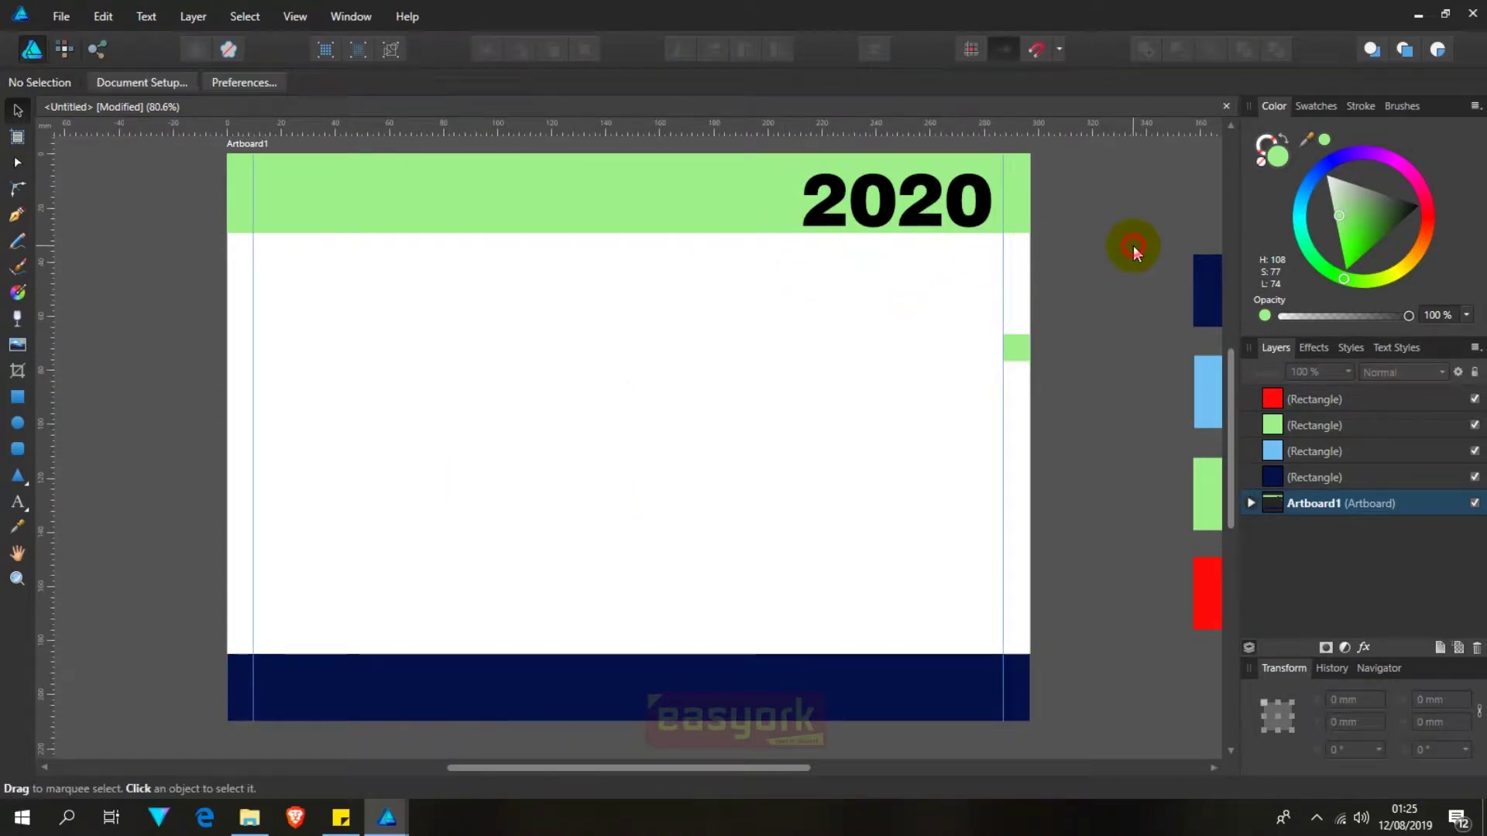
click(1021, 353)
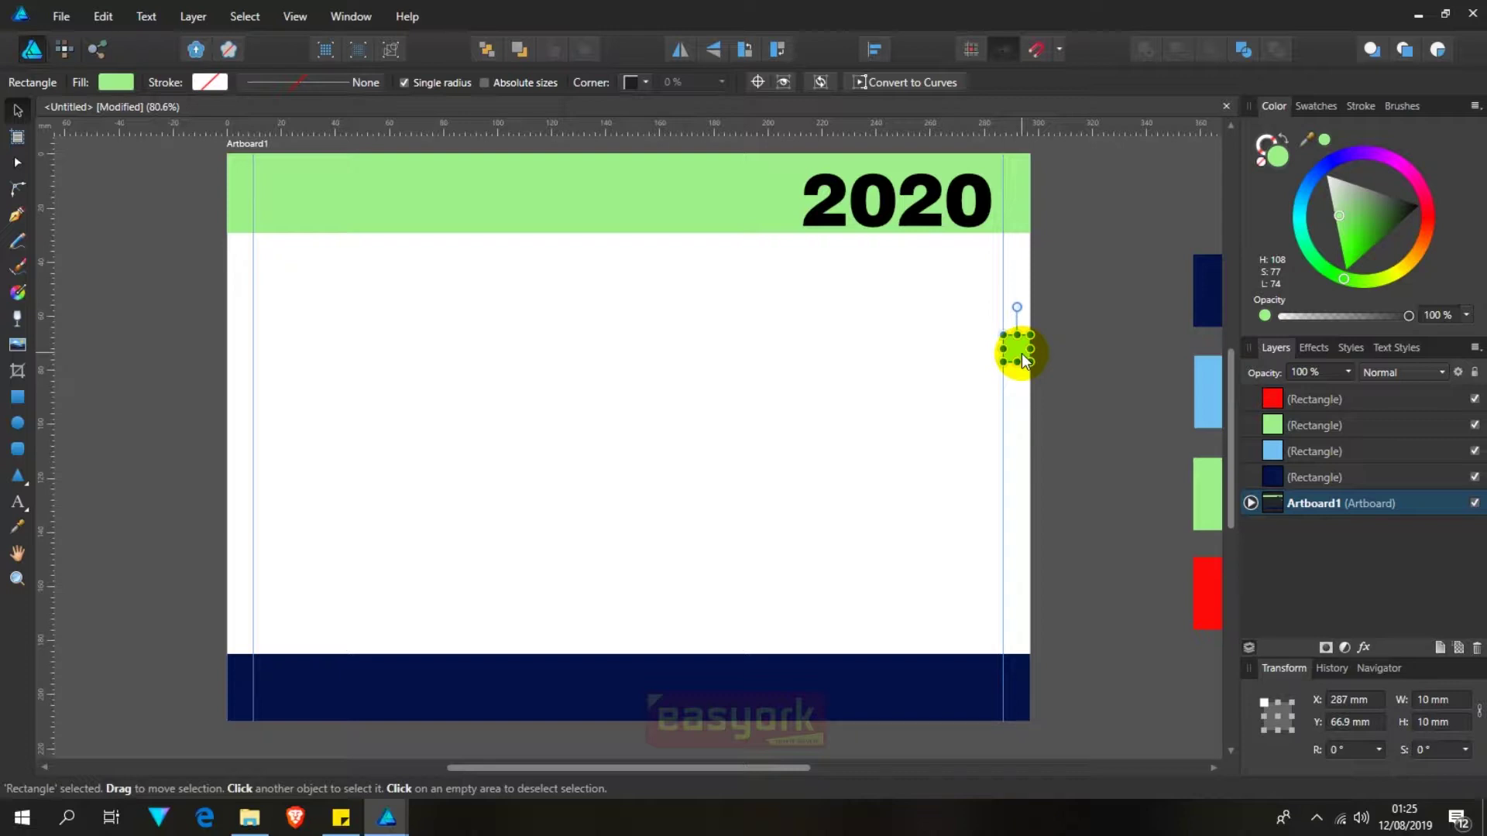
key(Delete)
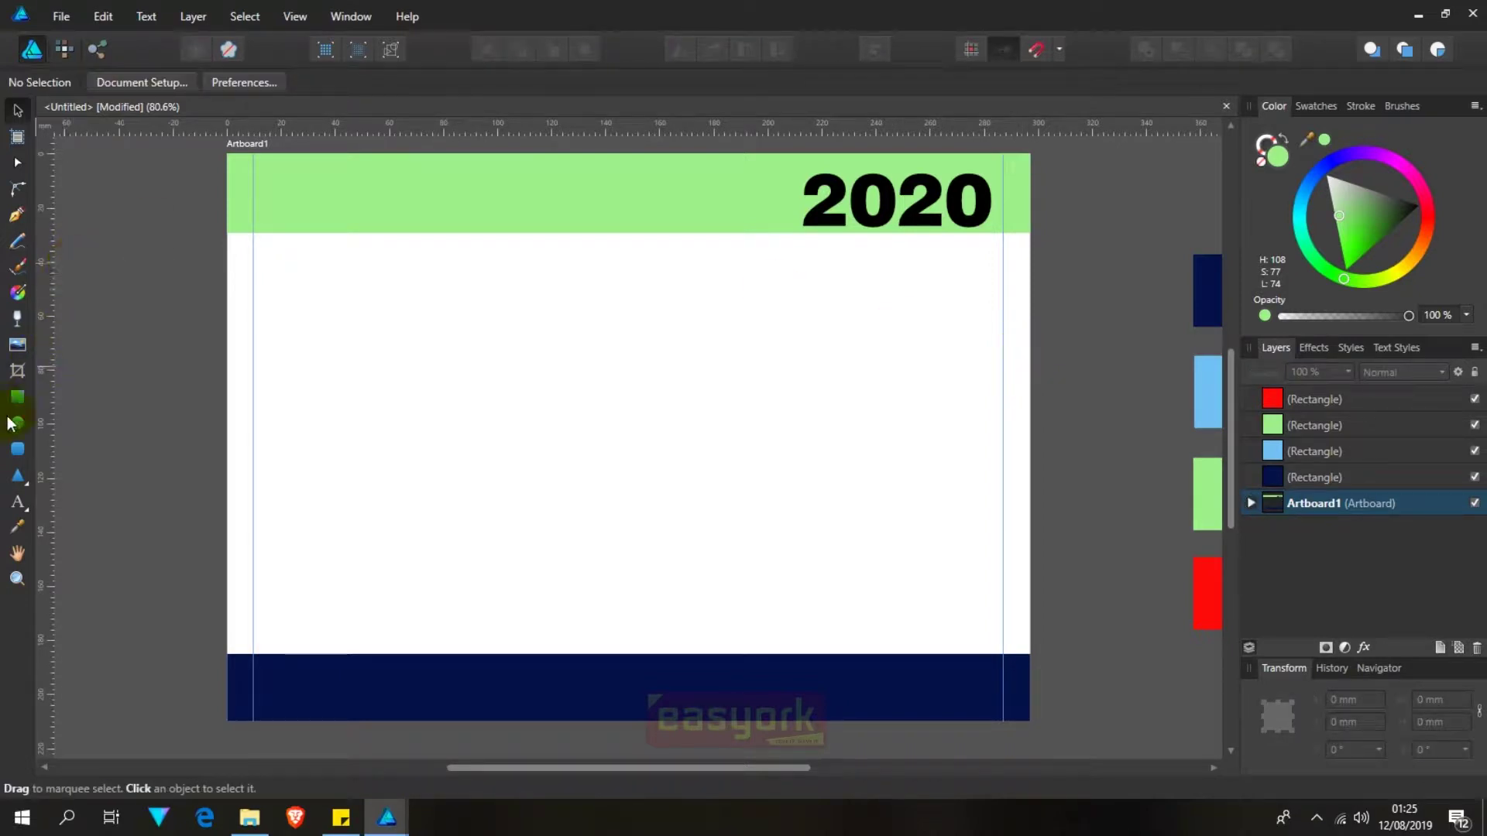
click(18, 399)
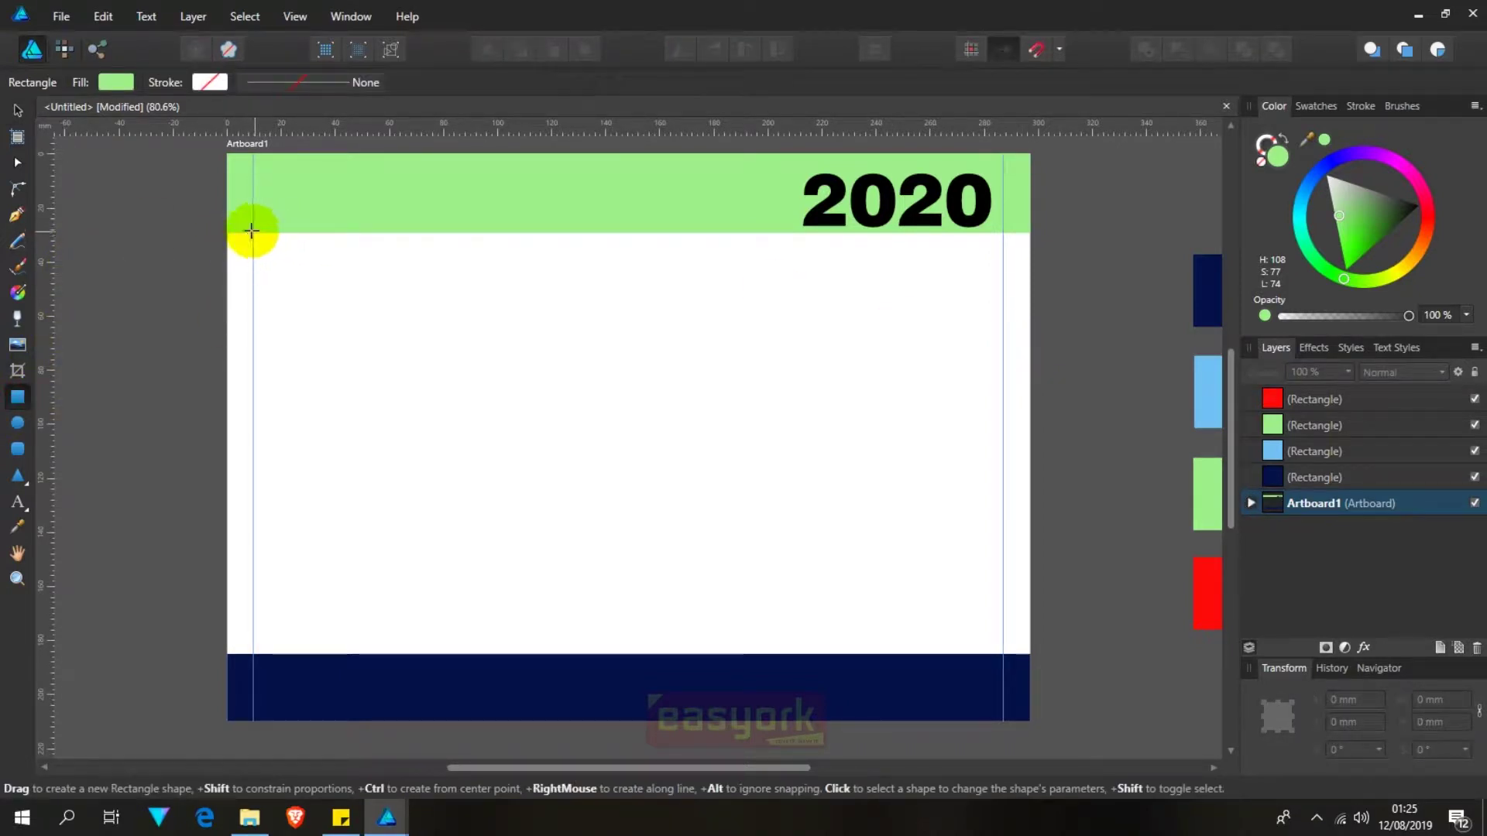
Step: Draw the large green rectangle below the header and snap its right edge to the guide, 277.6 mm wide
drag(252, 231, 1003, 655)
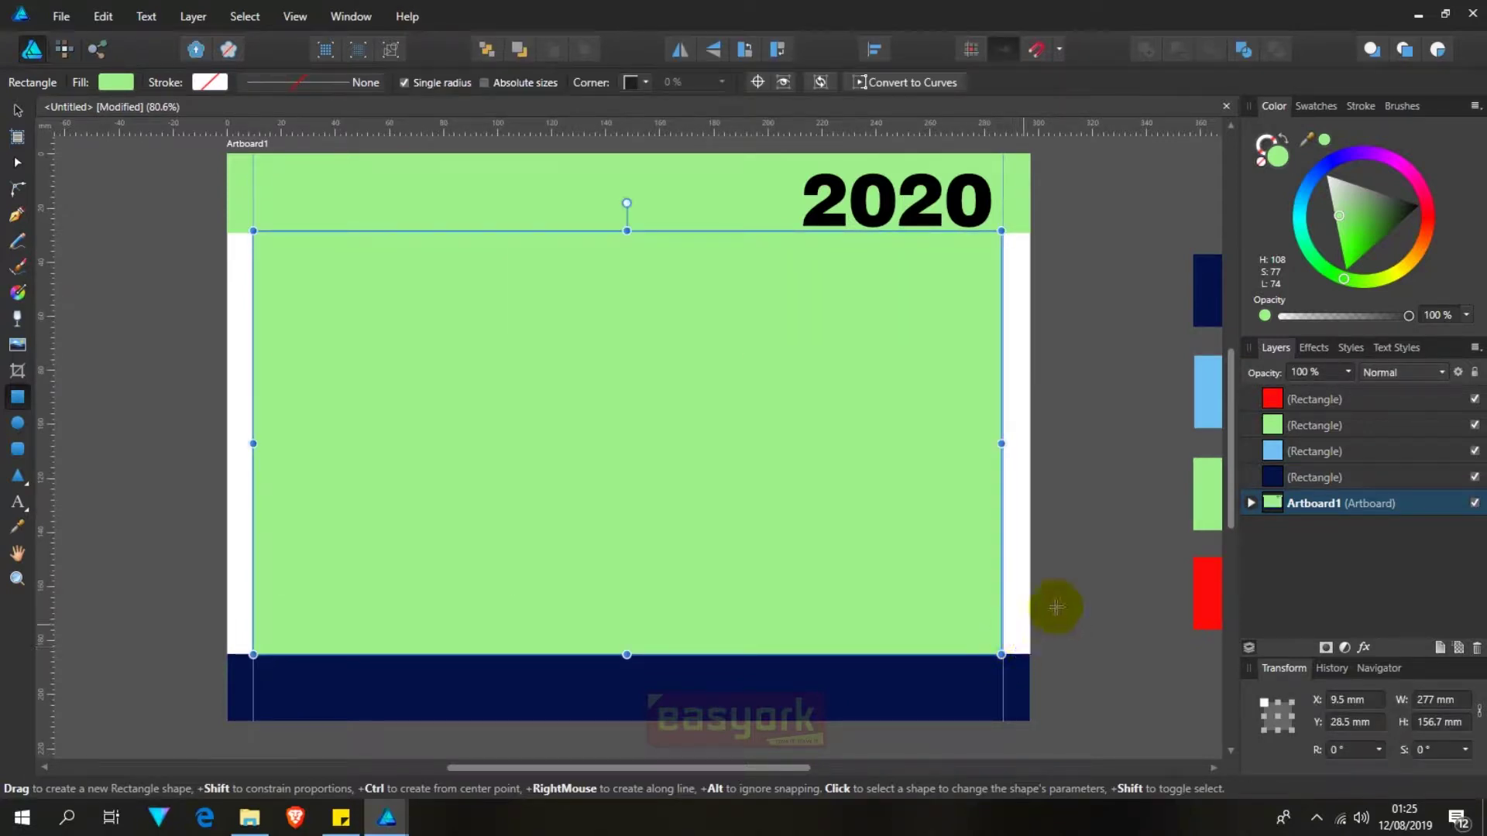
scroll(984, 241, up, 1)
scroll(984, 241, up, 3)
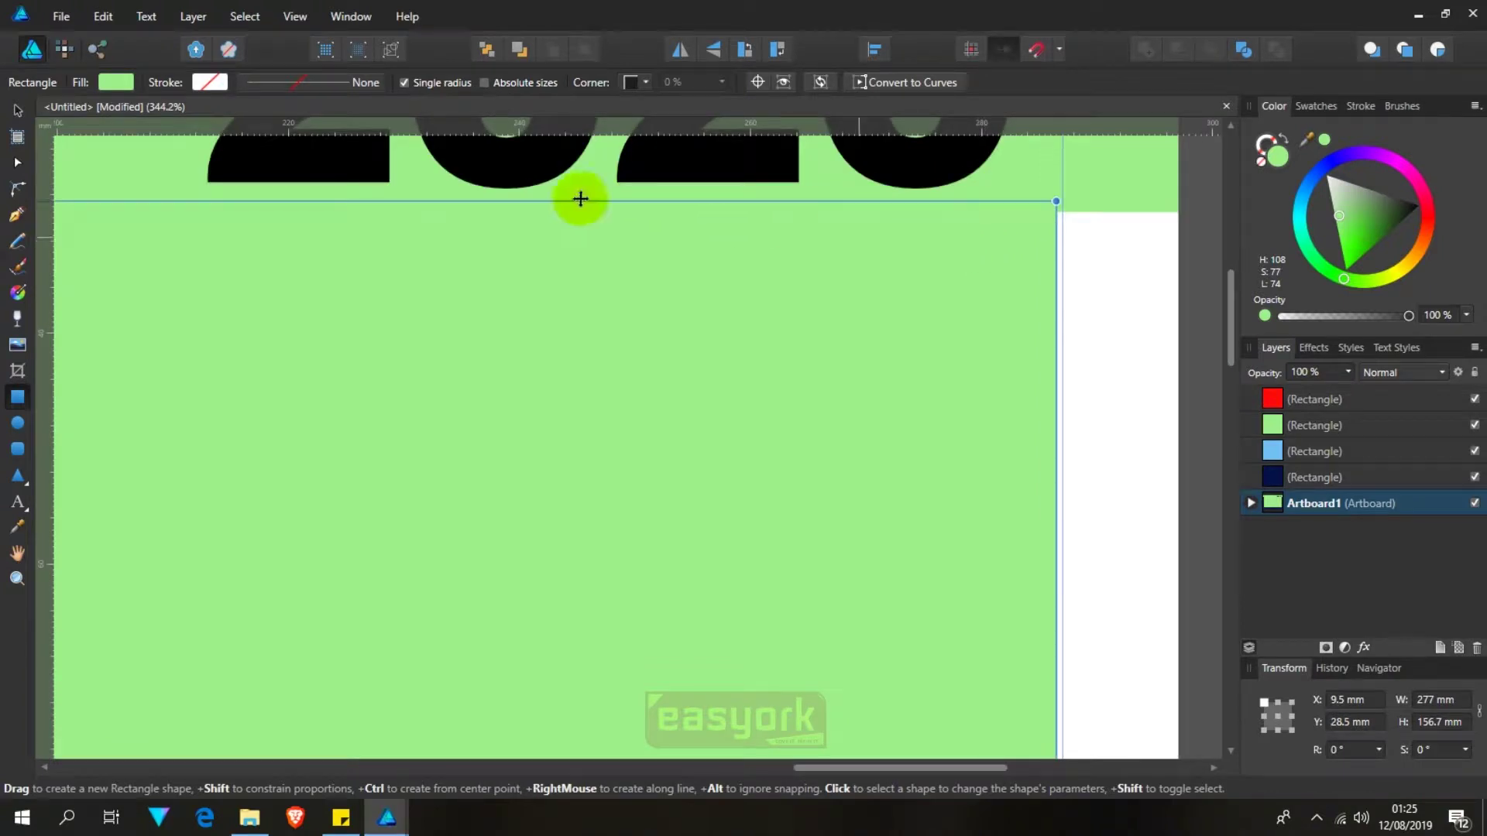
key(v)
drag(166, 223, 956, 295)
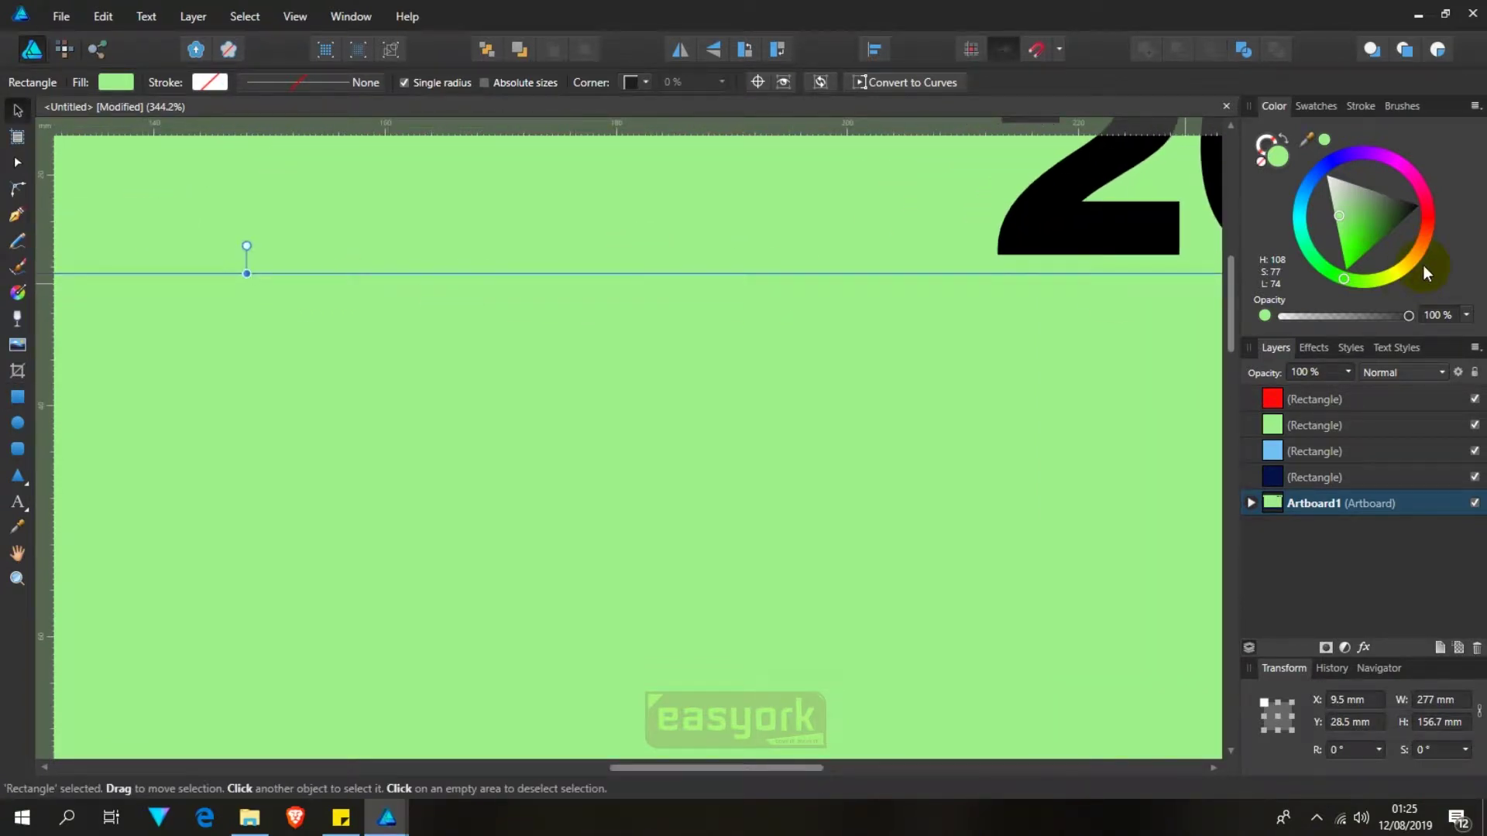
click(1276, 453)
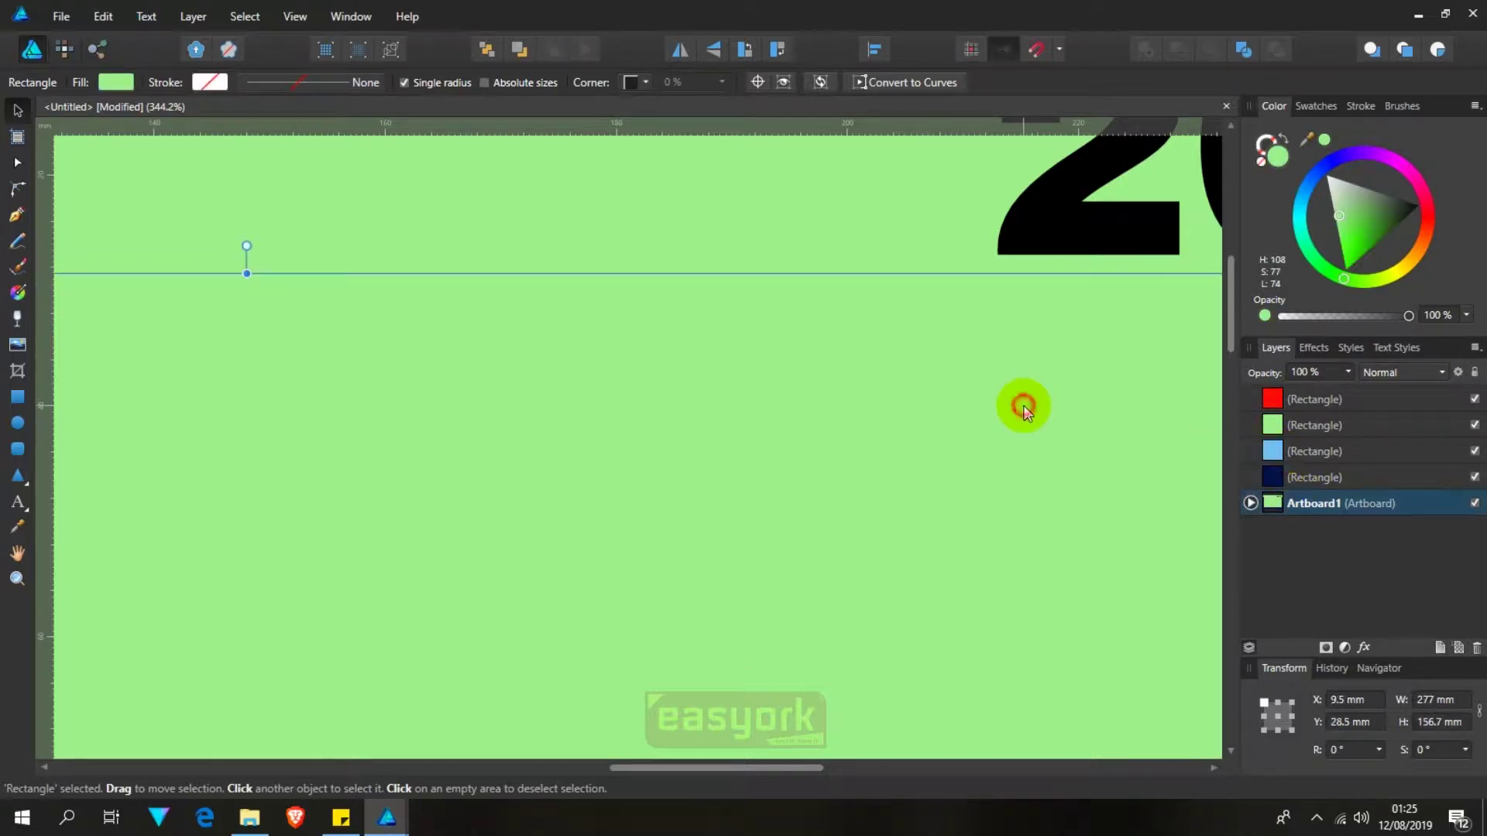
mouse_move(1165, 401)
mouse_down()
mouse_move(401, 355)
mouse_move(829, 419)
mouse_move(541, 425)
mouse_up()
click(713, 426)
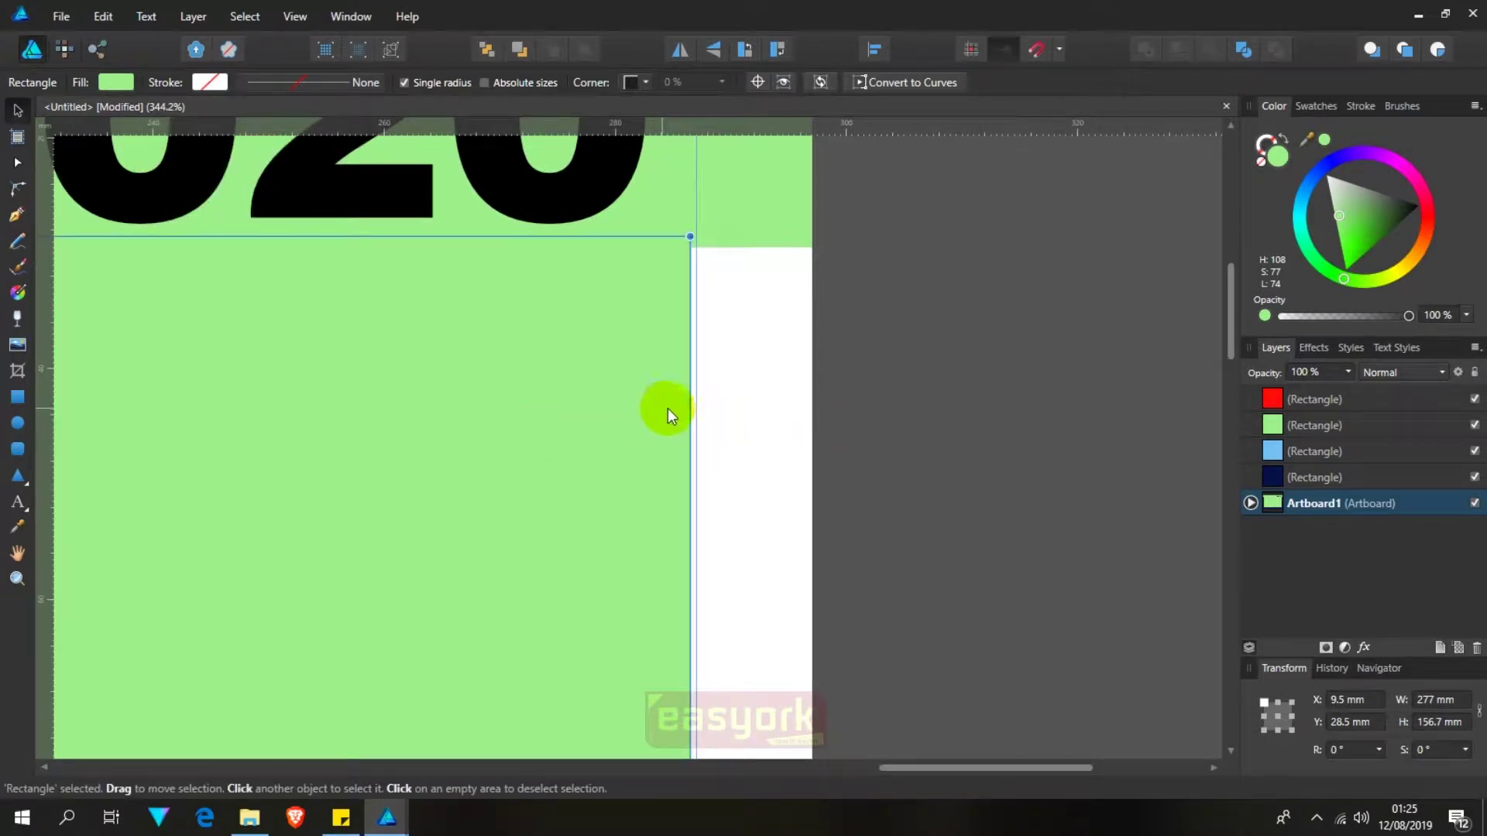
scroll(741, 414, down, 2)
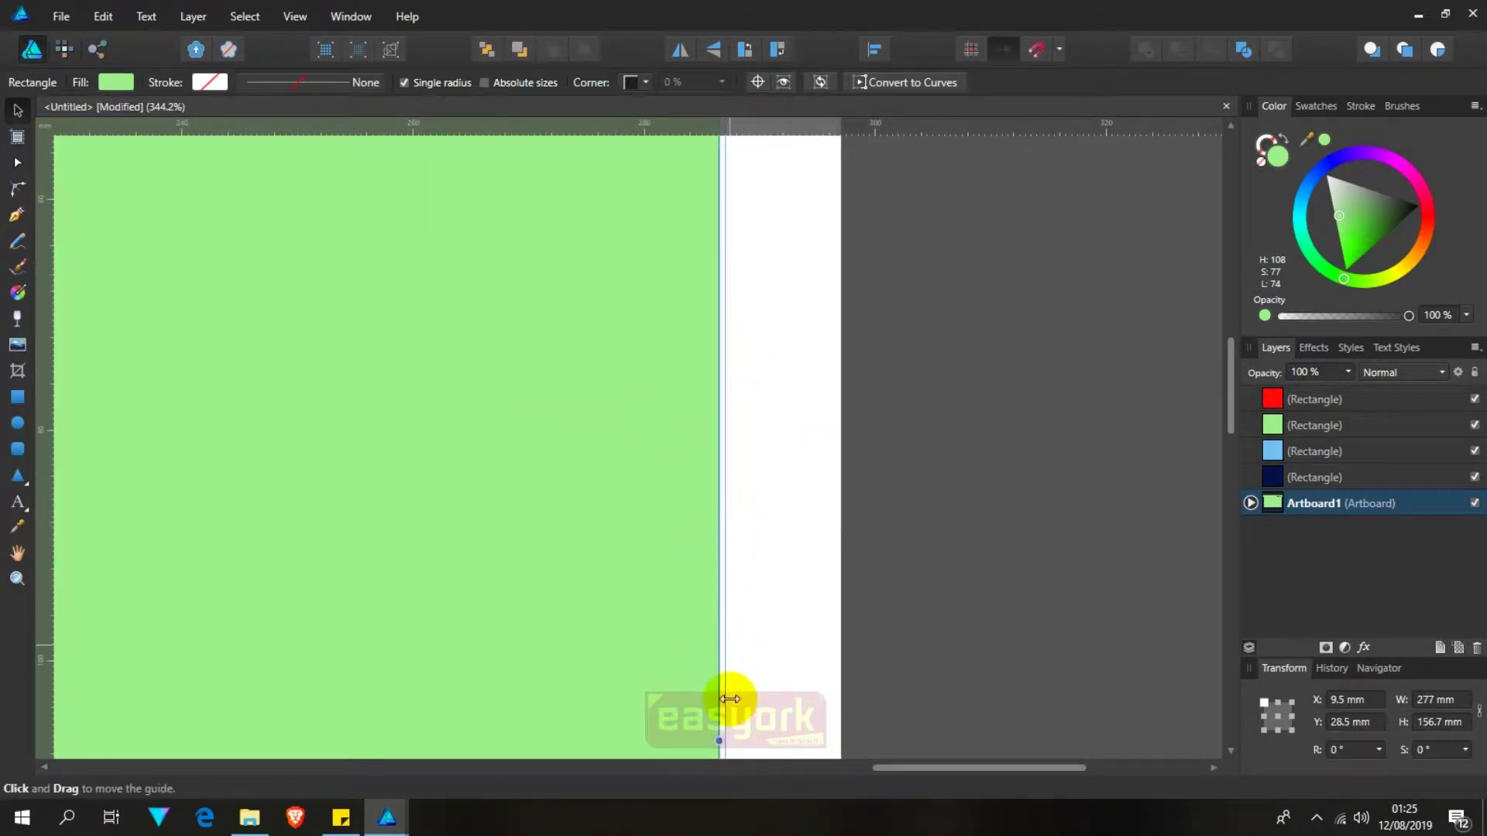
drag(726, 746, 732, 728)
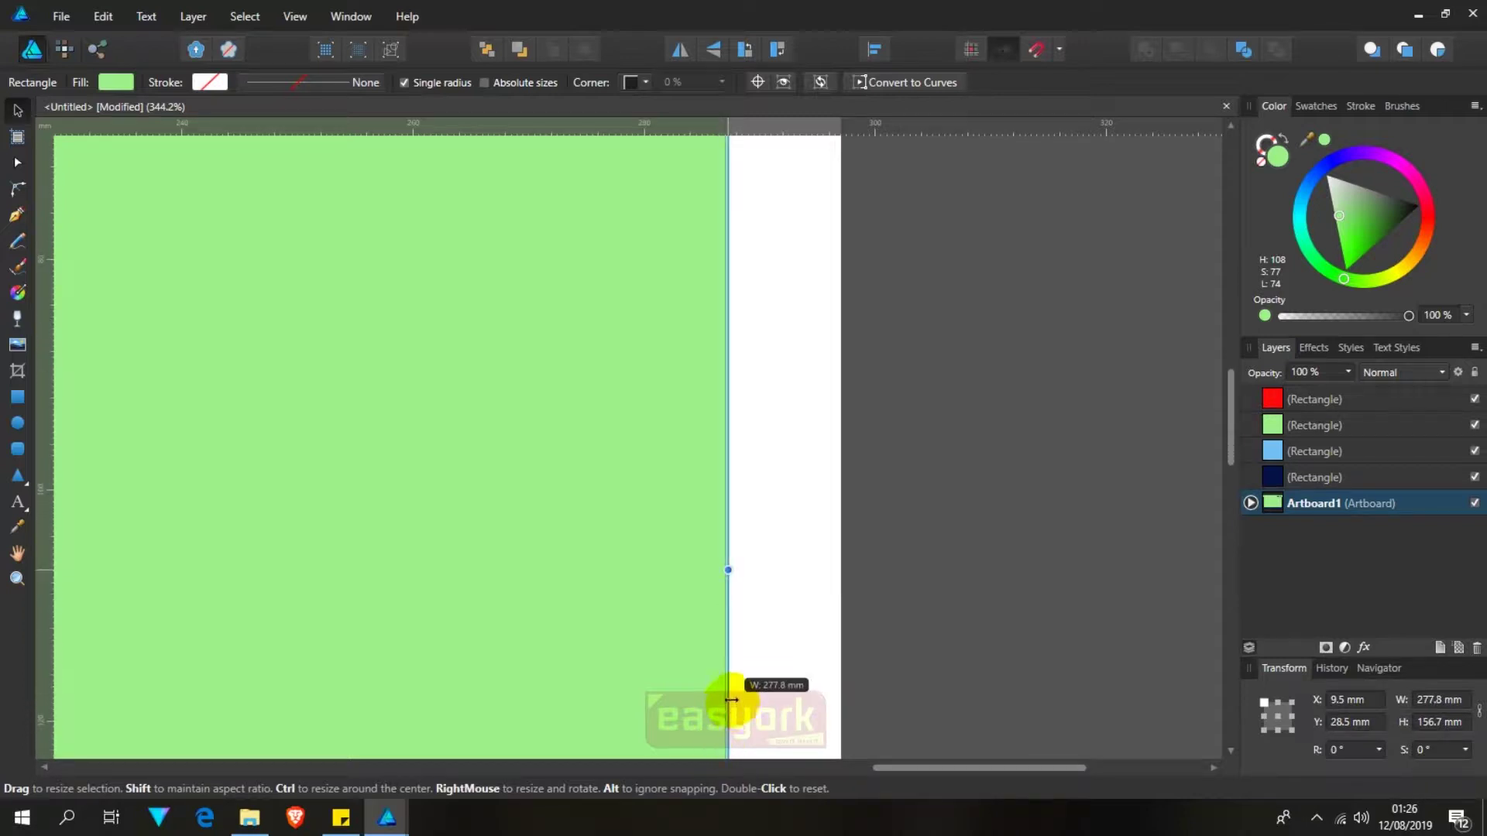
drag(732, 728, 734, 724)
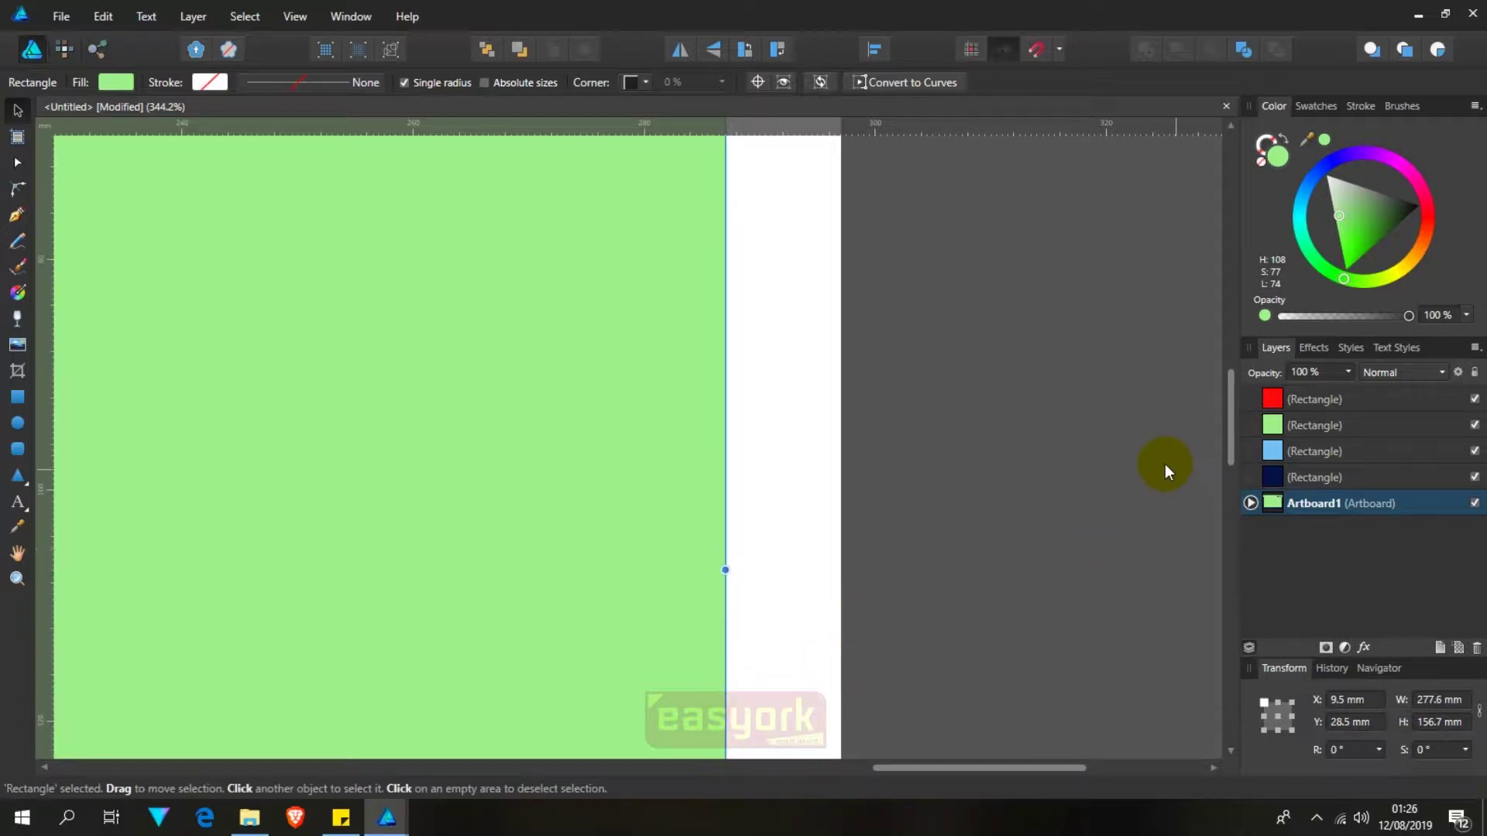
Step: Recolour the panel the light blue of the colour samples
key(ctrl+0)
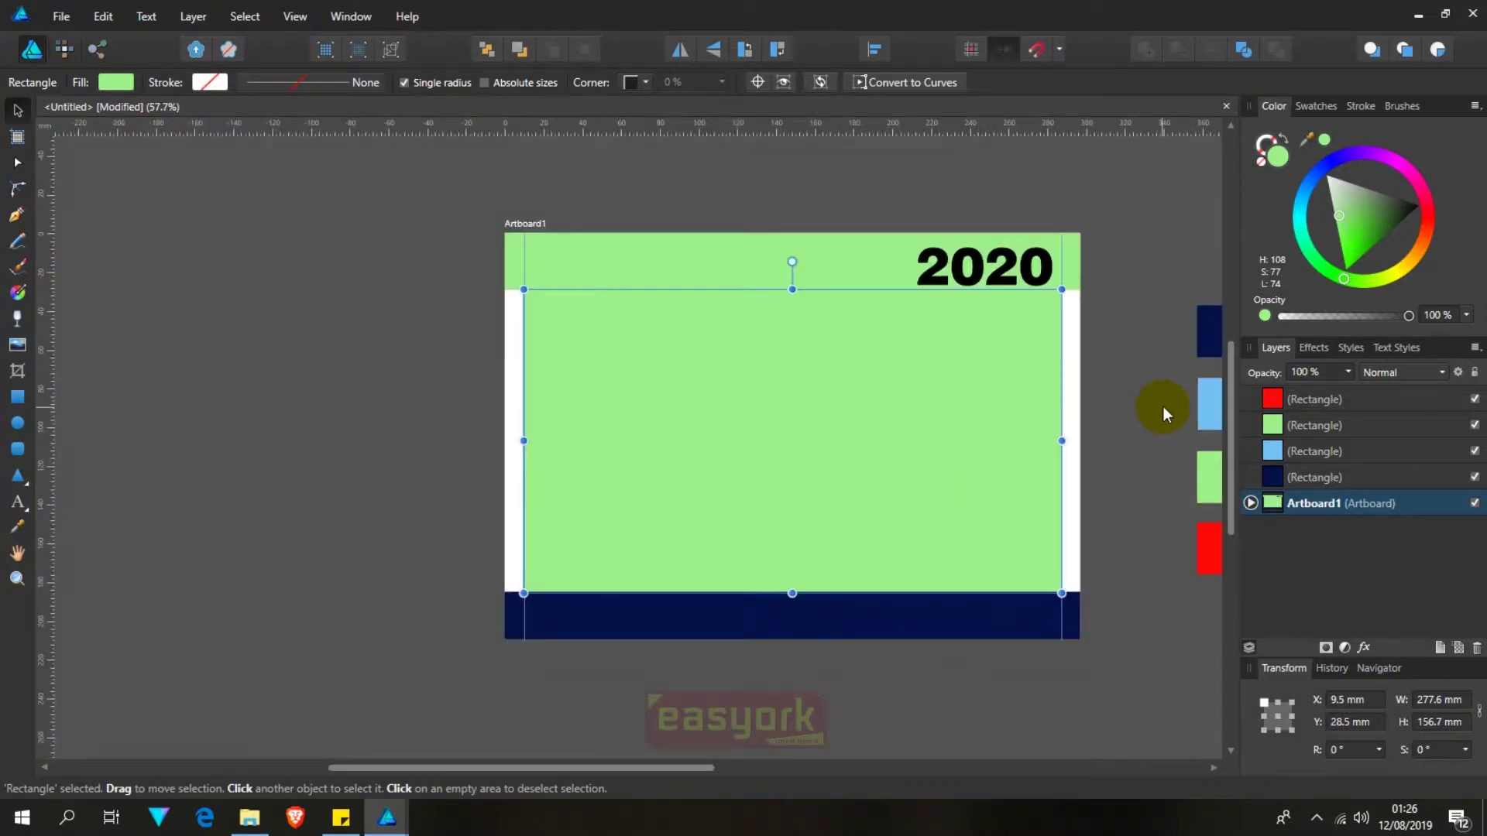
key(i)
click(1203, 386)
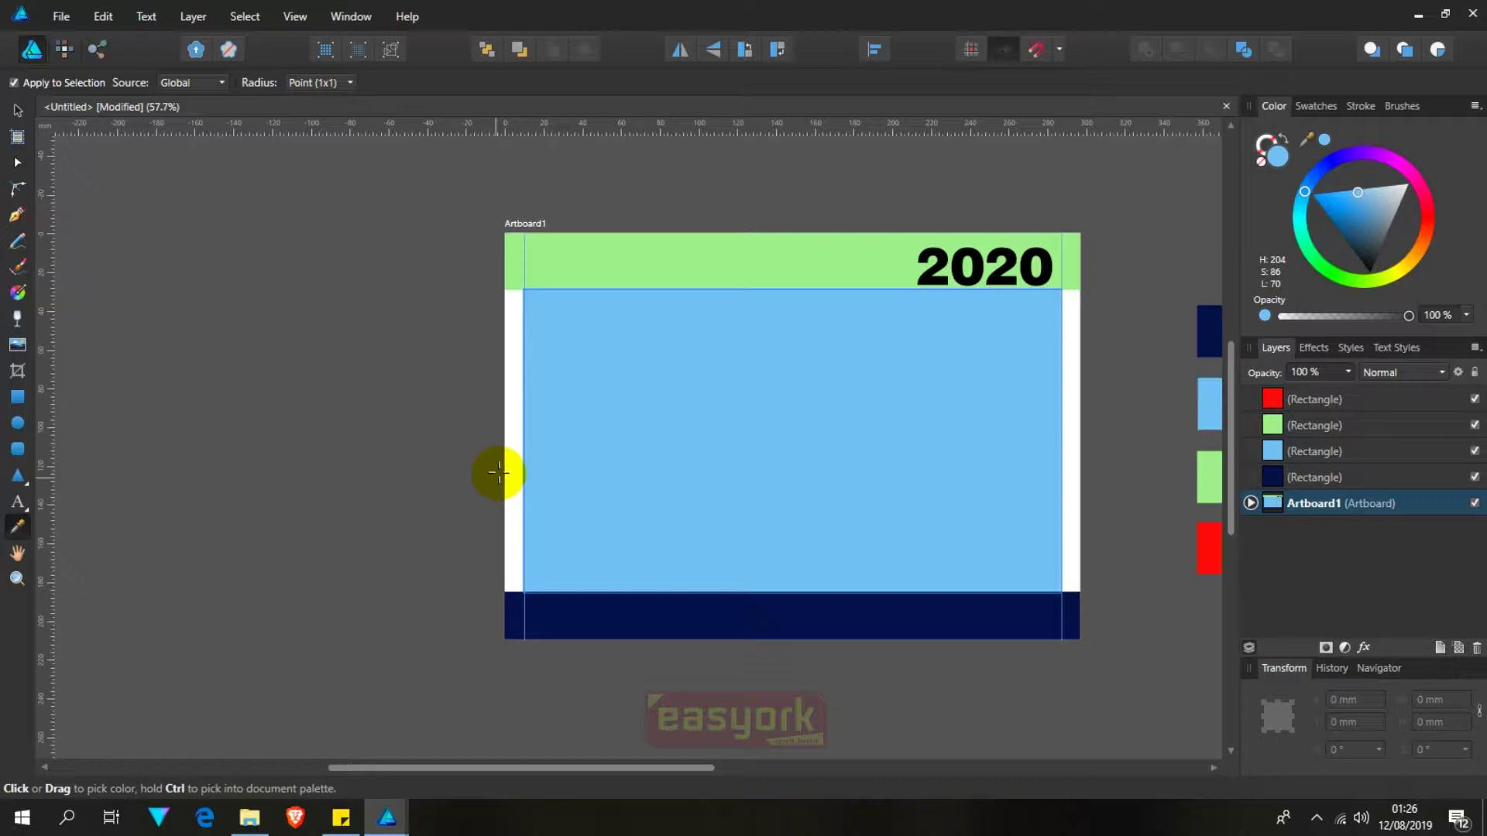
Step: Snap the blue panel's left edge onto the guide at X 9.8 mm, leaving it 277.2 mm wide
scroll(501, 478, up, 3)
scroll(508, 462, up, 2)
scroll(614, 418, up, 2)
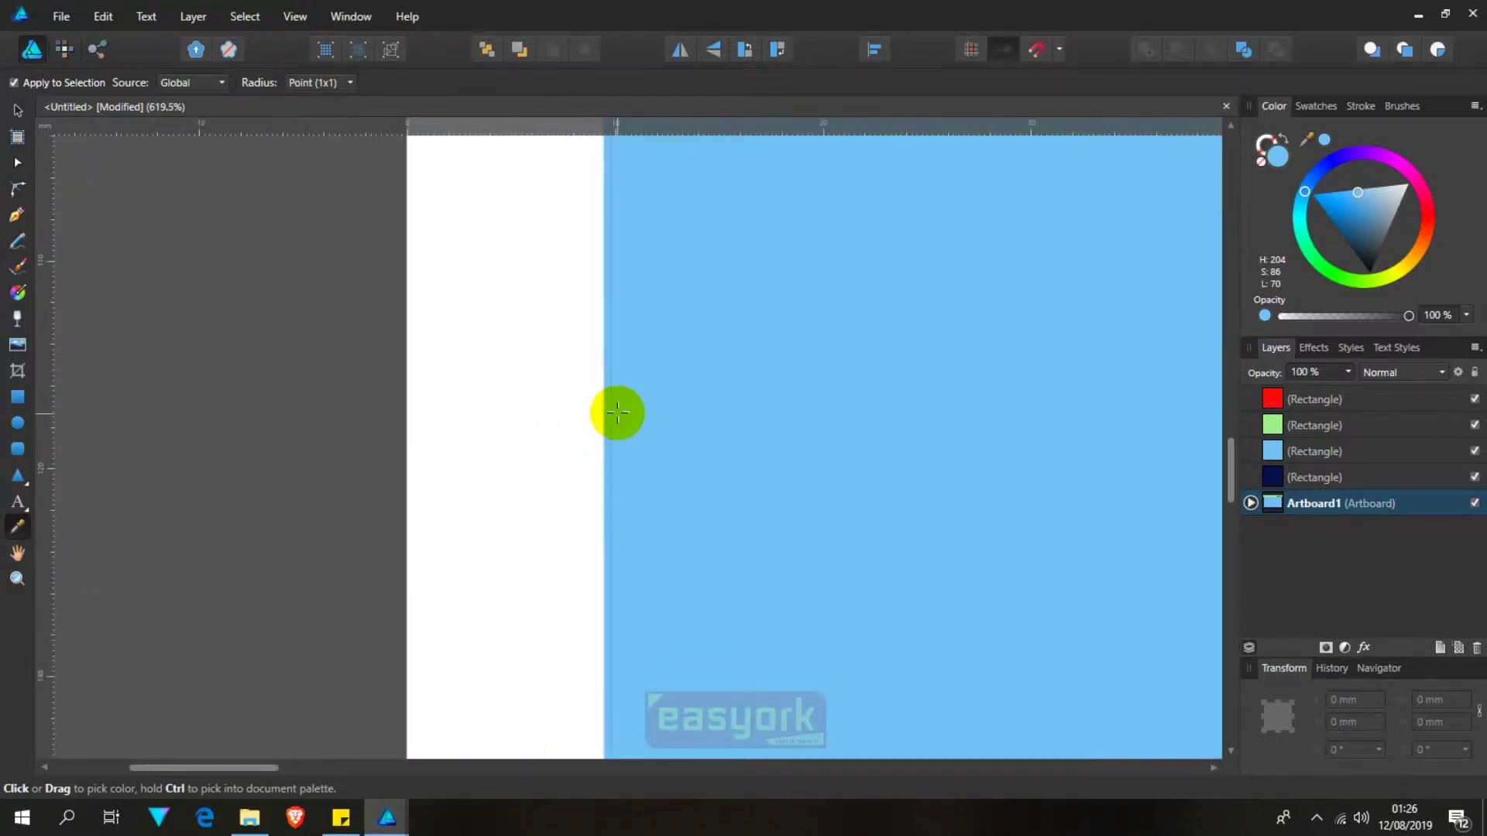
key(v)
drag(605, 193, 613, 193)
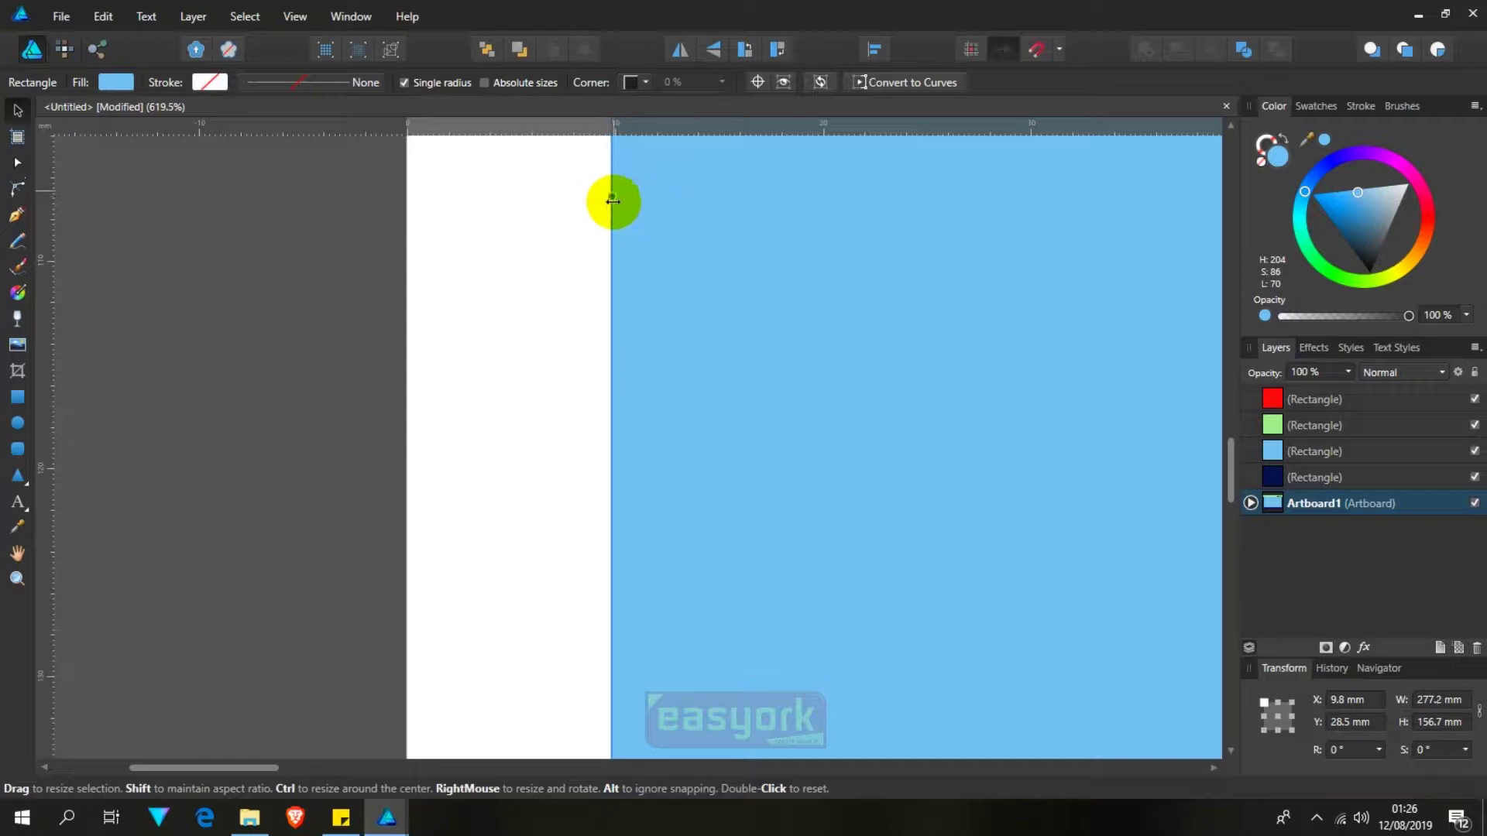
scroll(731, 319, down, 1)
scroll(730, 325, down, 4)
scroll(731, 326, down, 5)
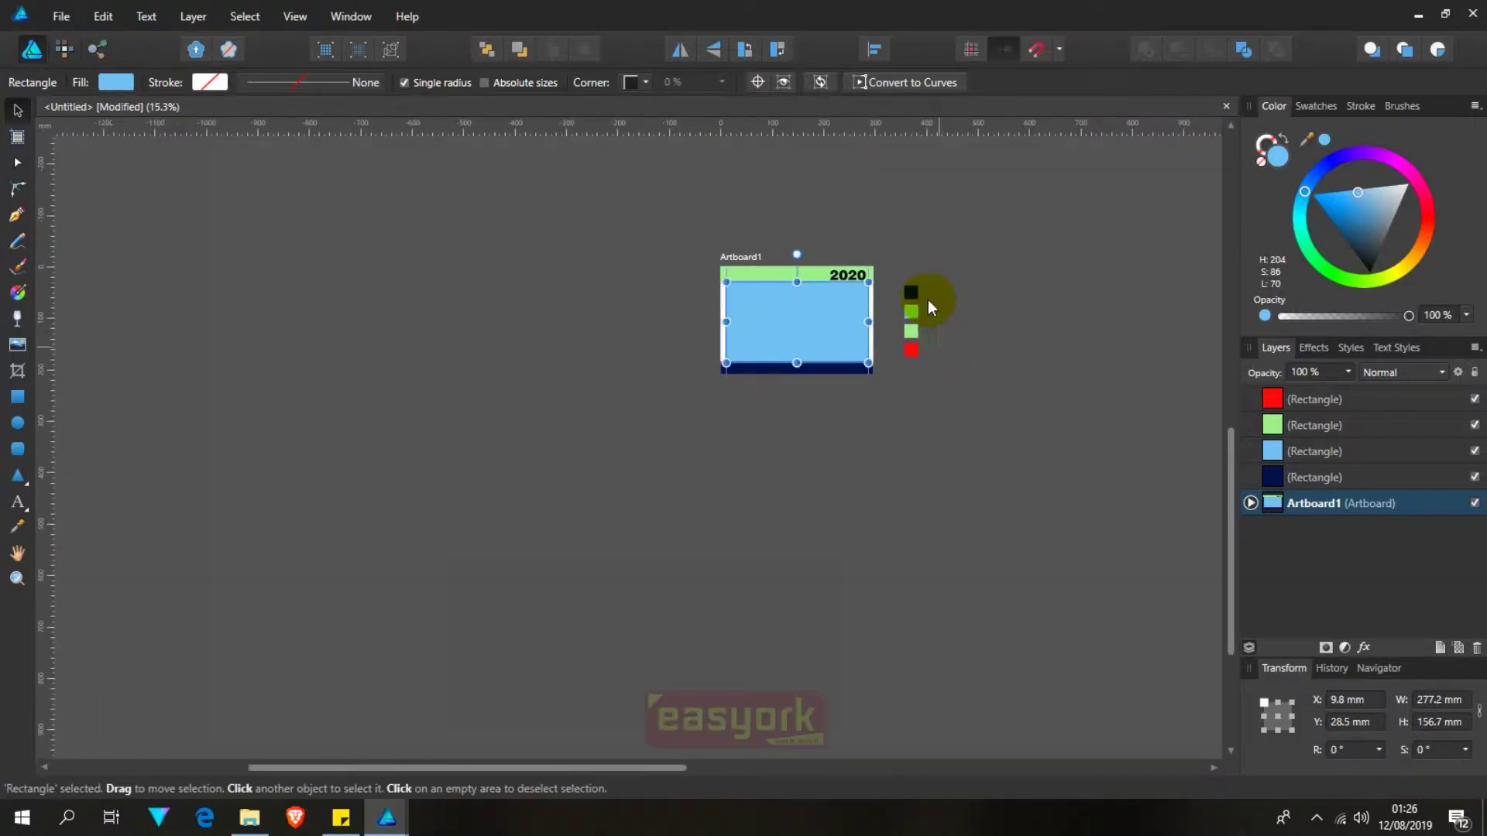
scroll(894, 263, up, 3)
scroll(892, 263, up, 1)
scroll(862, 297, down, 1)
drag(599, 377, 776, 384)
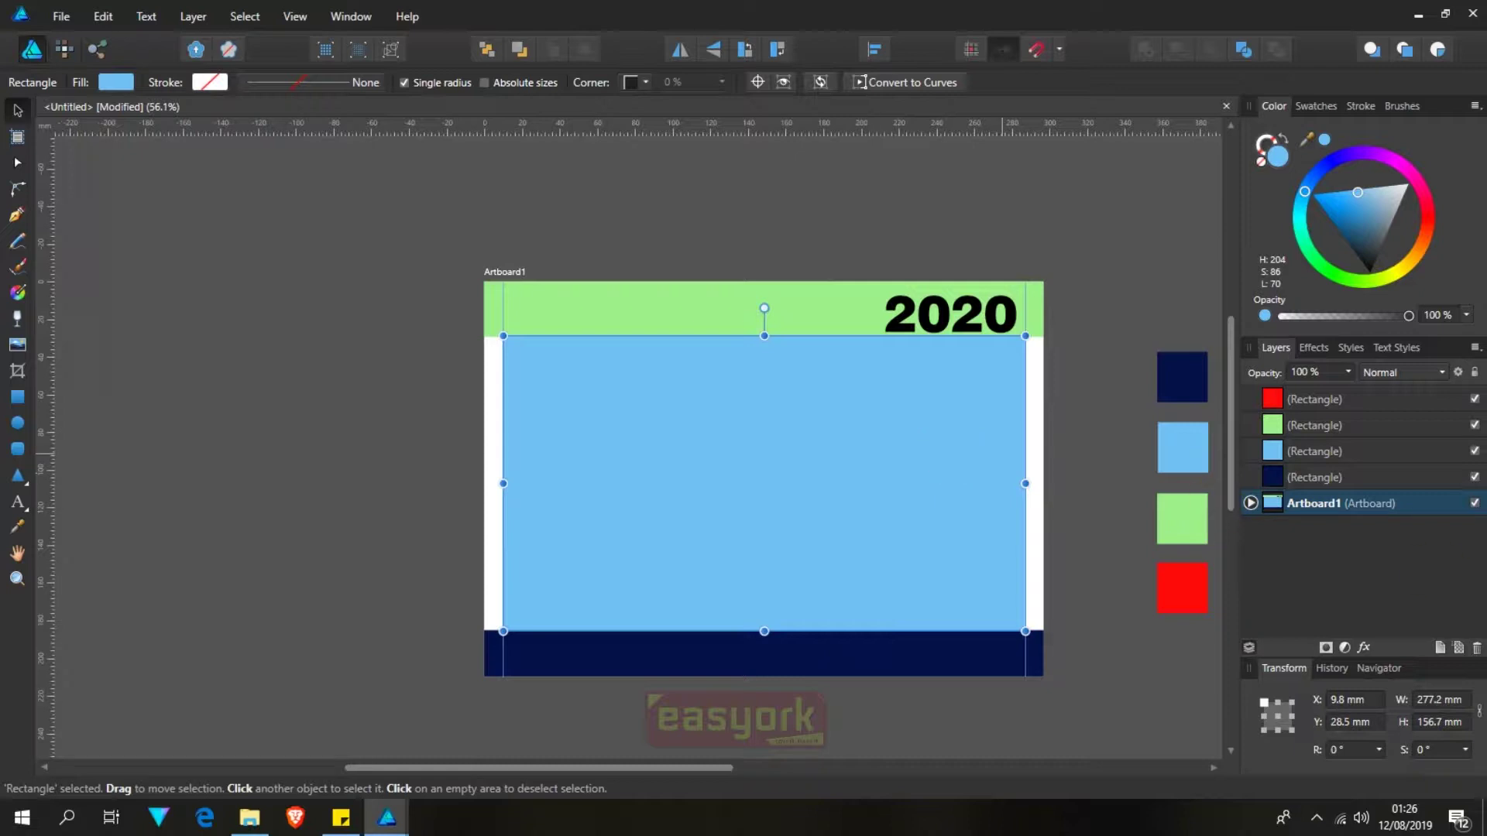
Step: Divide the blue panel's 277.2 mm width by 4 in the Transform panel, giving 69.3 mm
click(1463, 701)
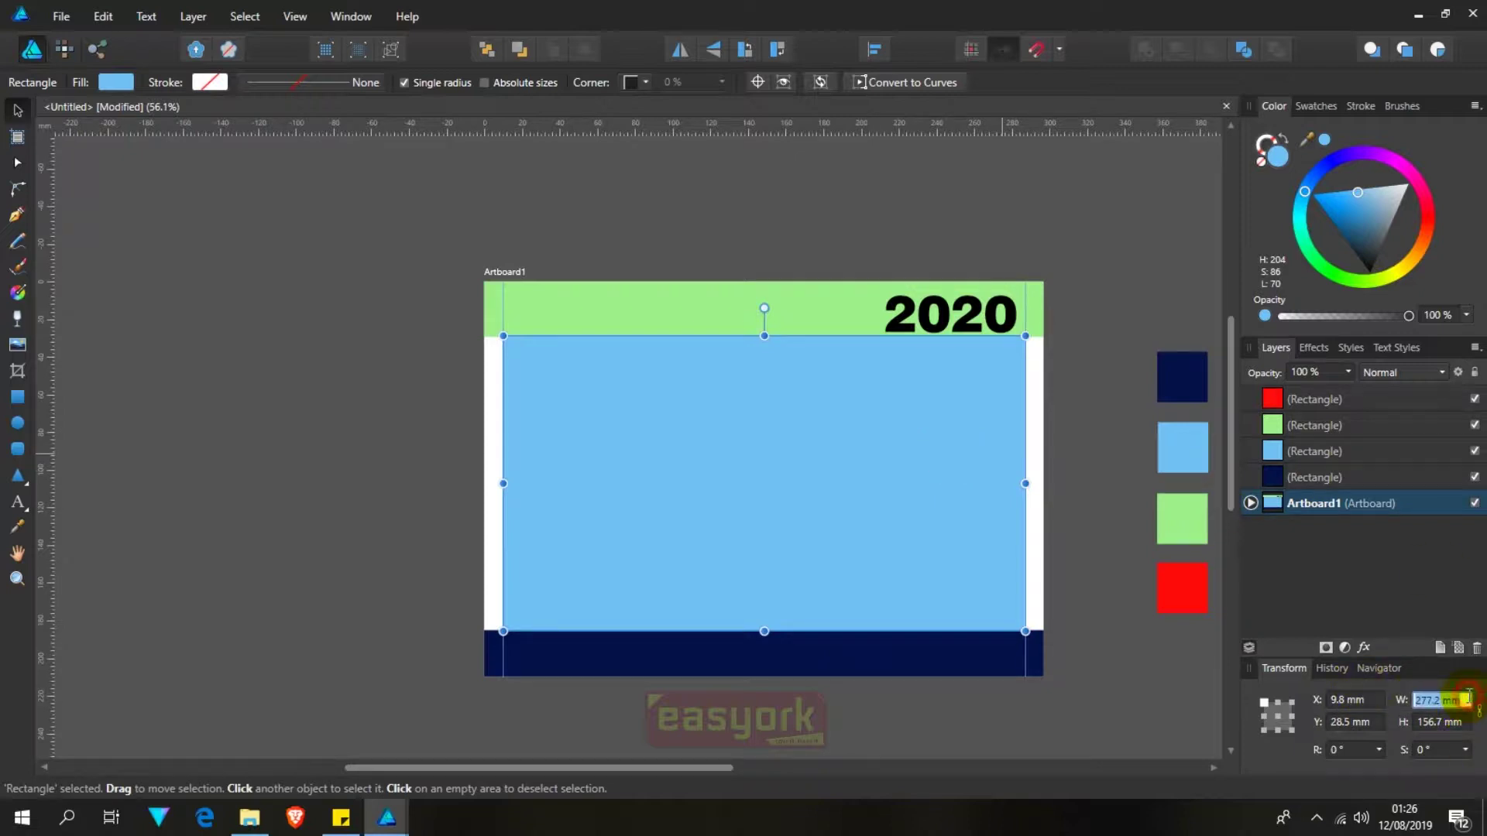
key(End)
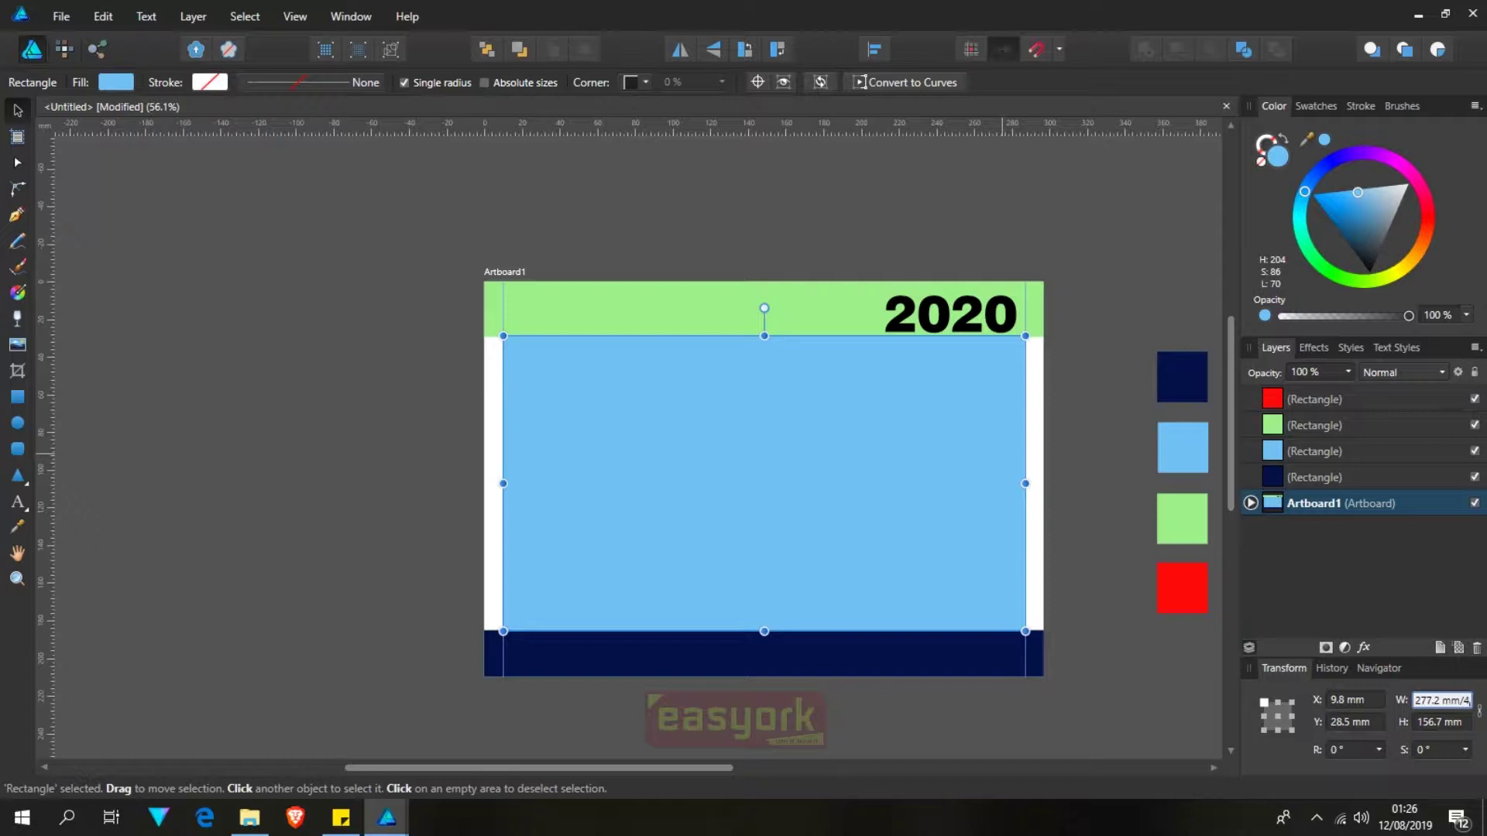
click(1460, 701)
key(Return)
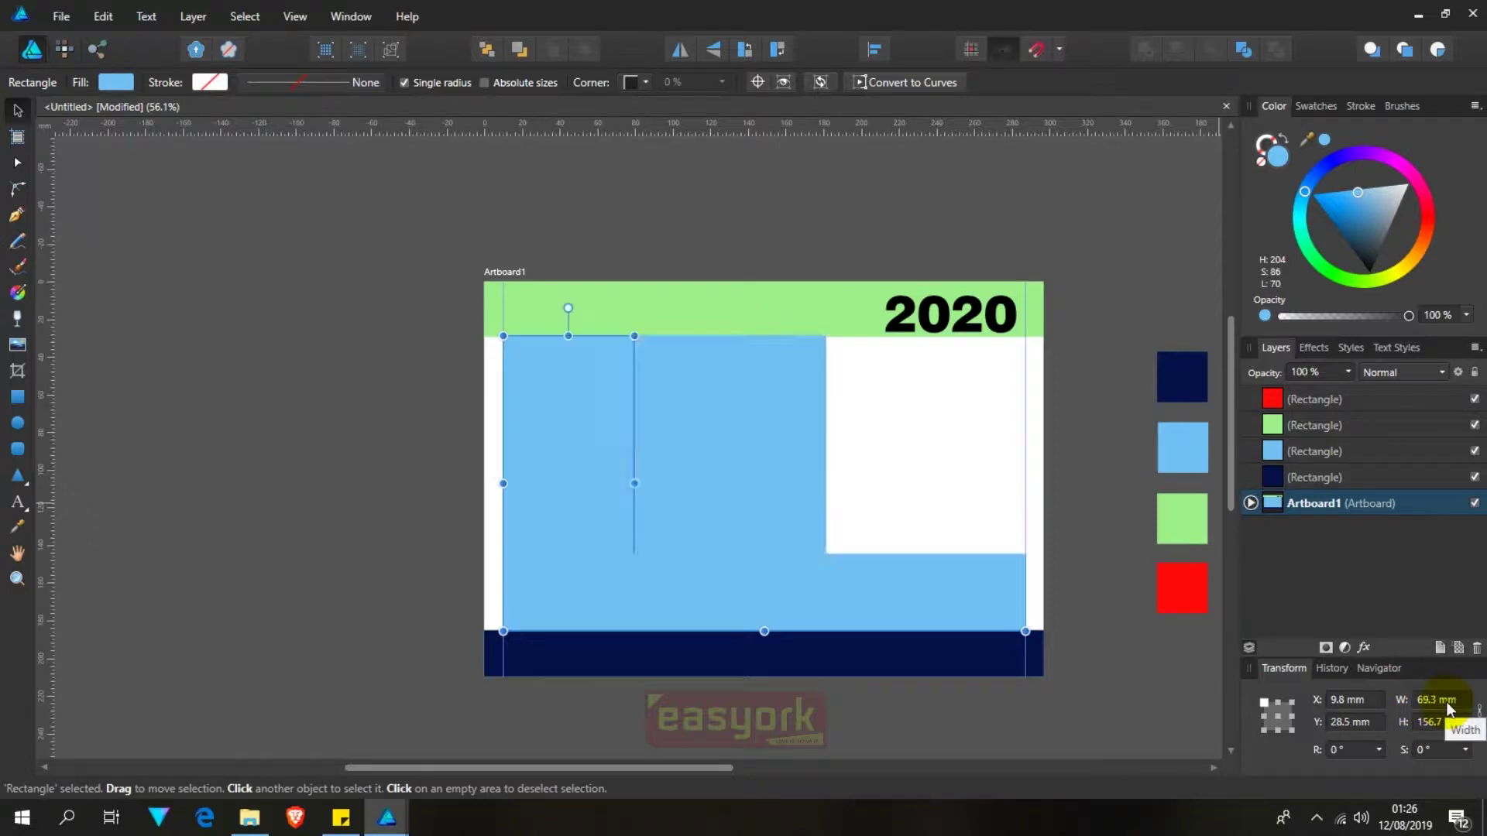
click(603, 488)
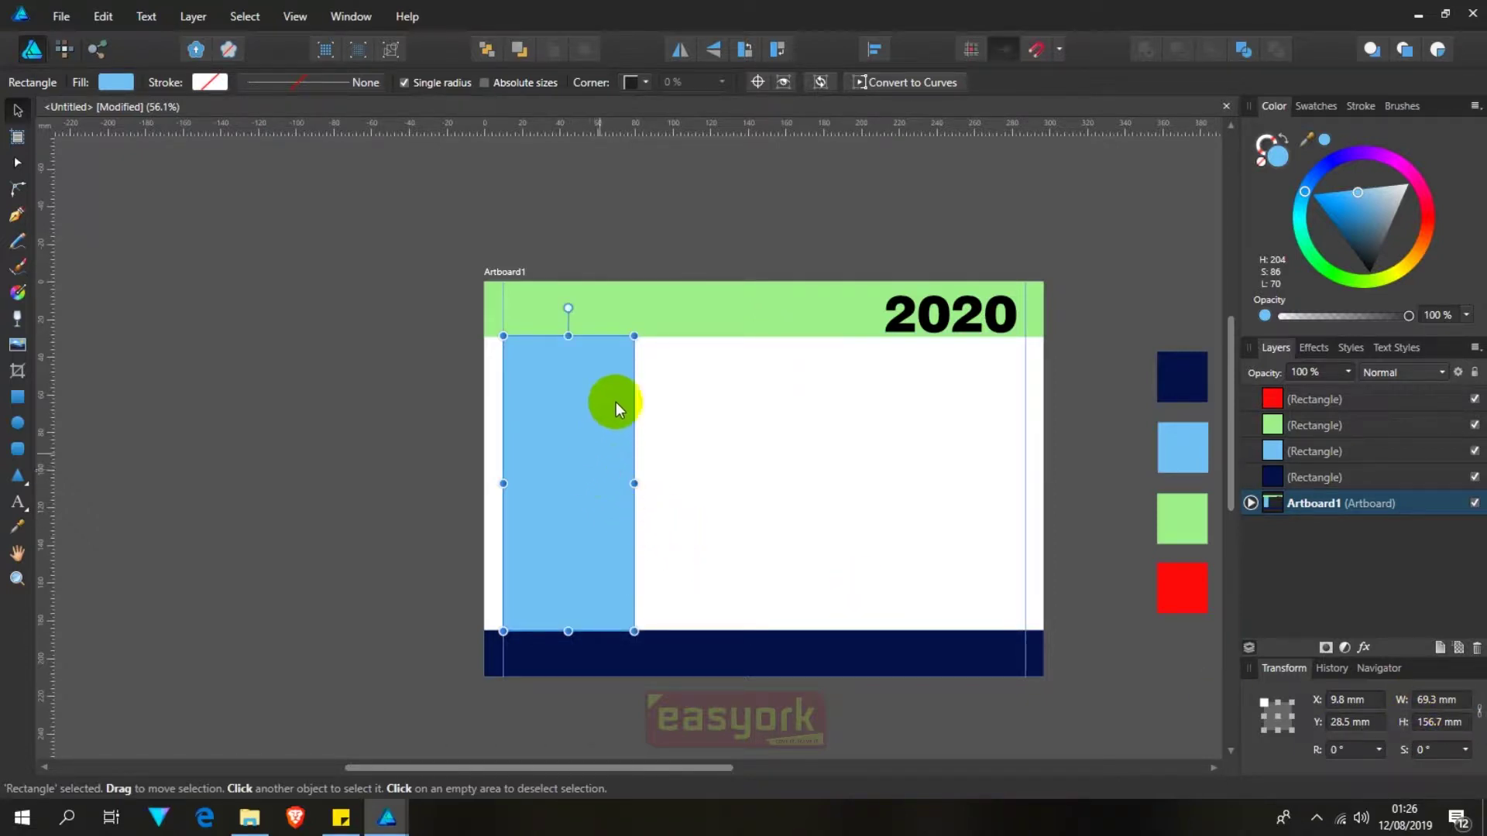
Step: Add a vertical guide at the column's right edge and move the blue column against it
scroll(597, 384, up, 2)
scroll(606, 394, up, 2)
scroll(608, 388, up, 3)
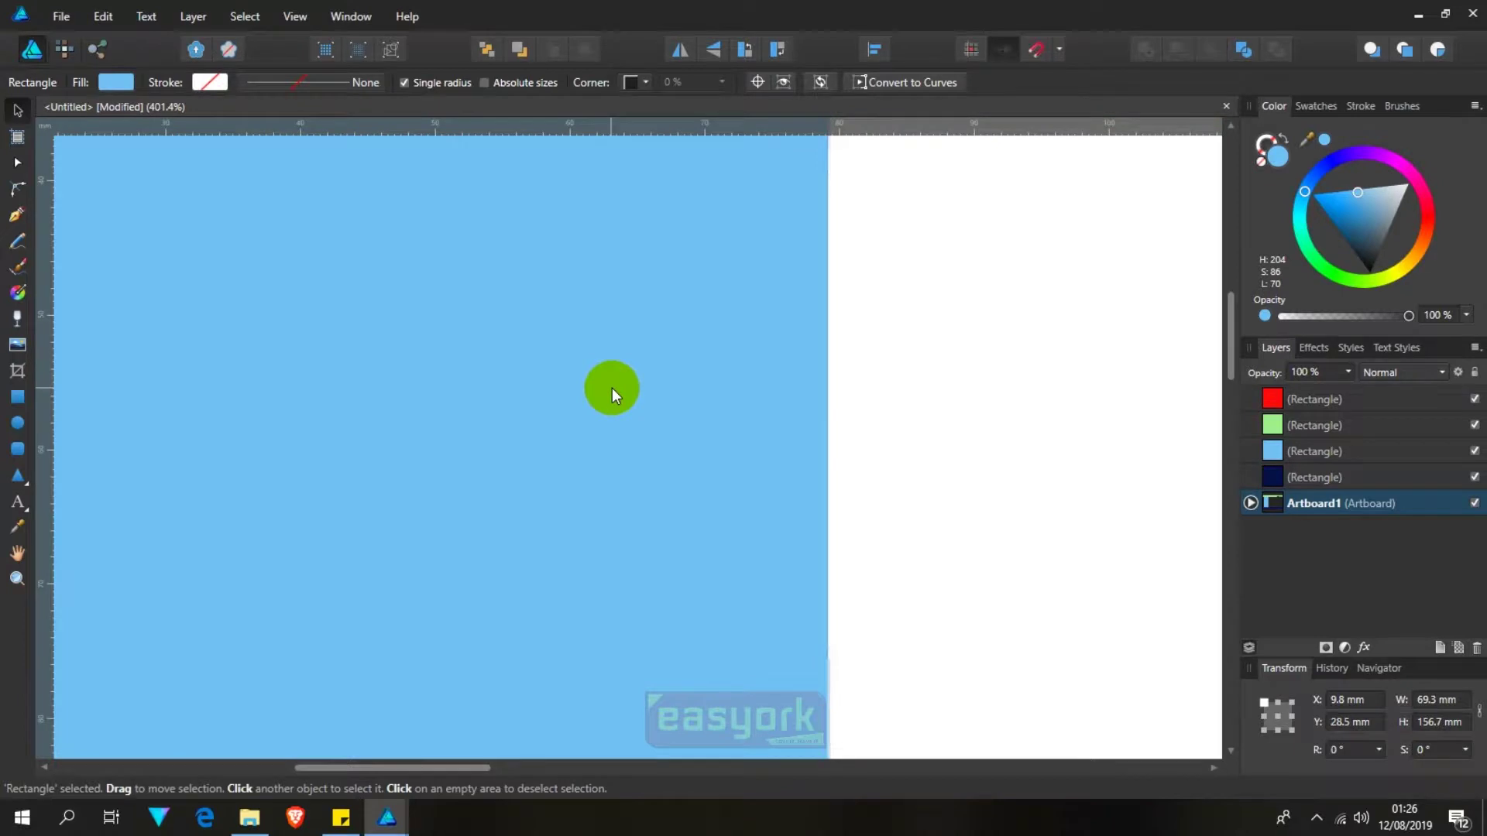
drag(53, 318, 828, 382)
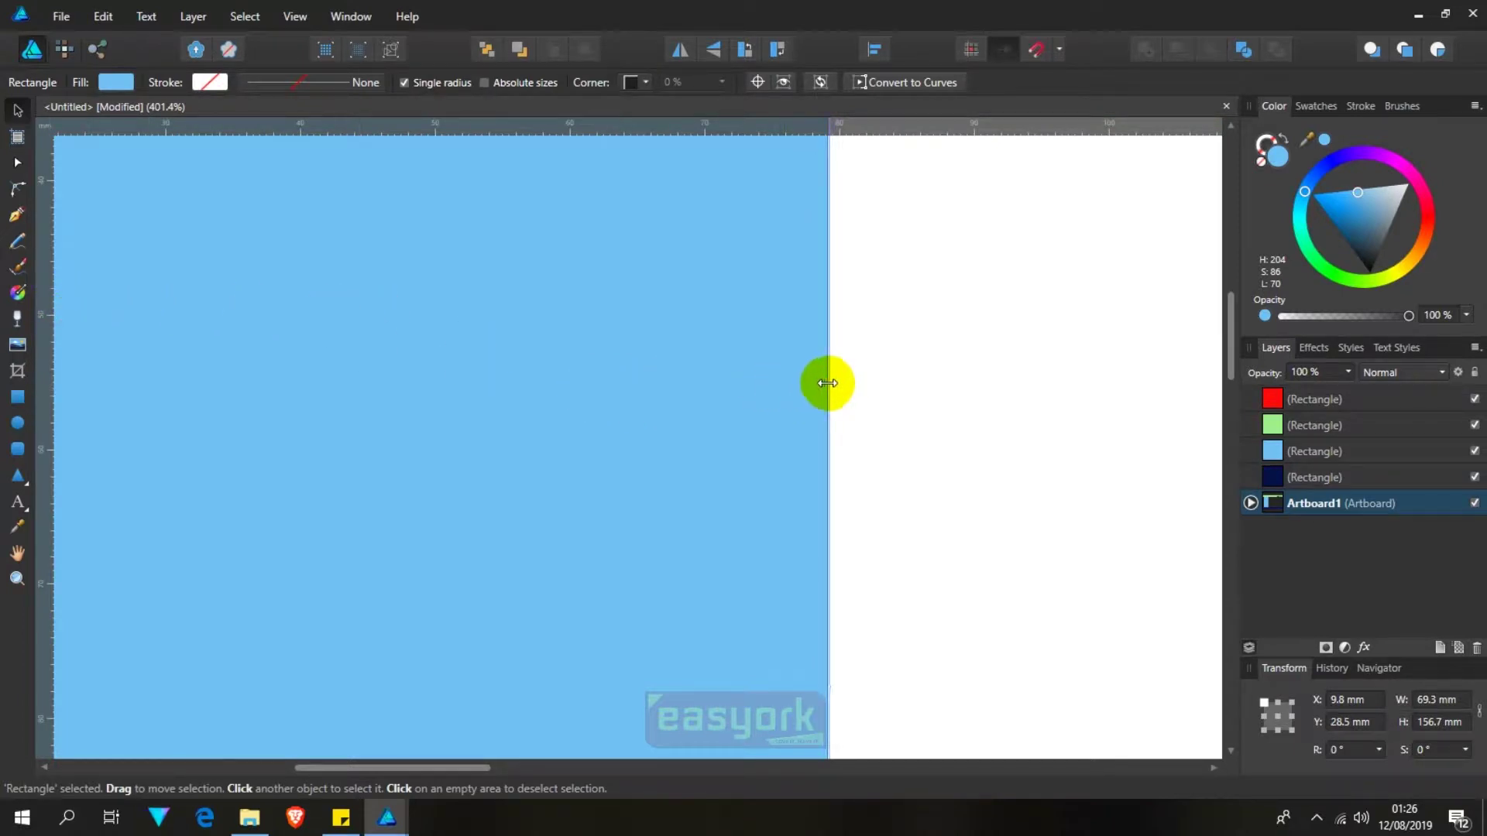
scroll(828, 382, down, 2)
scroll(826, 382, down, 2)
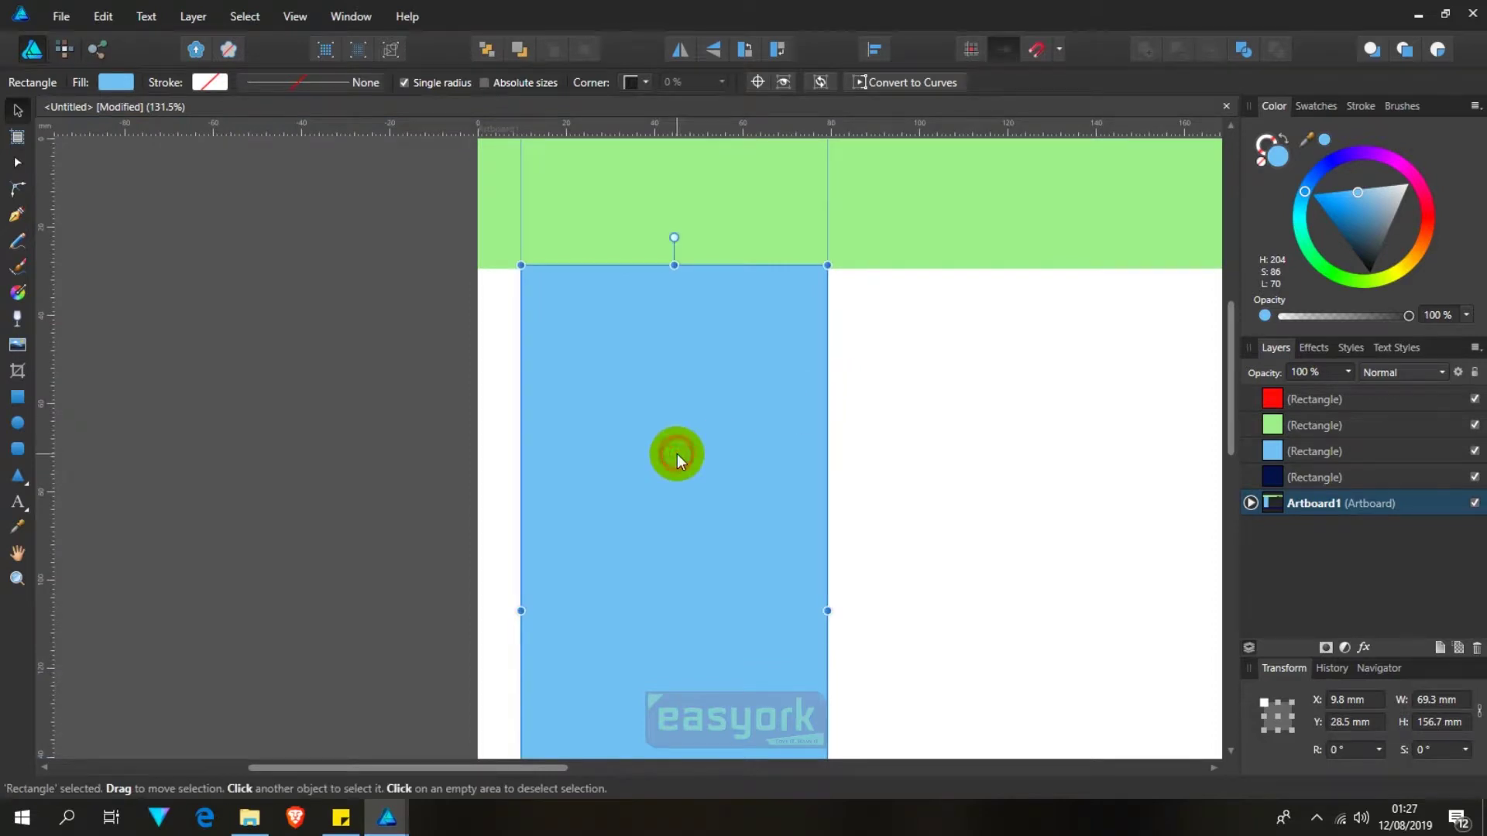
drag(609, 461, 919, 459)
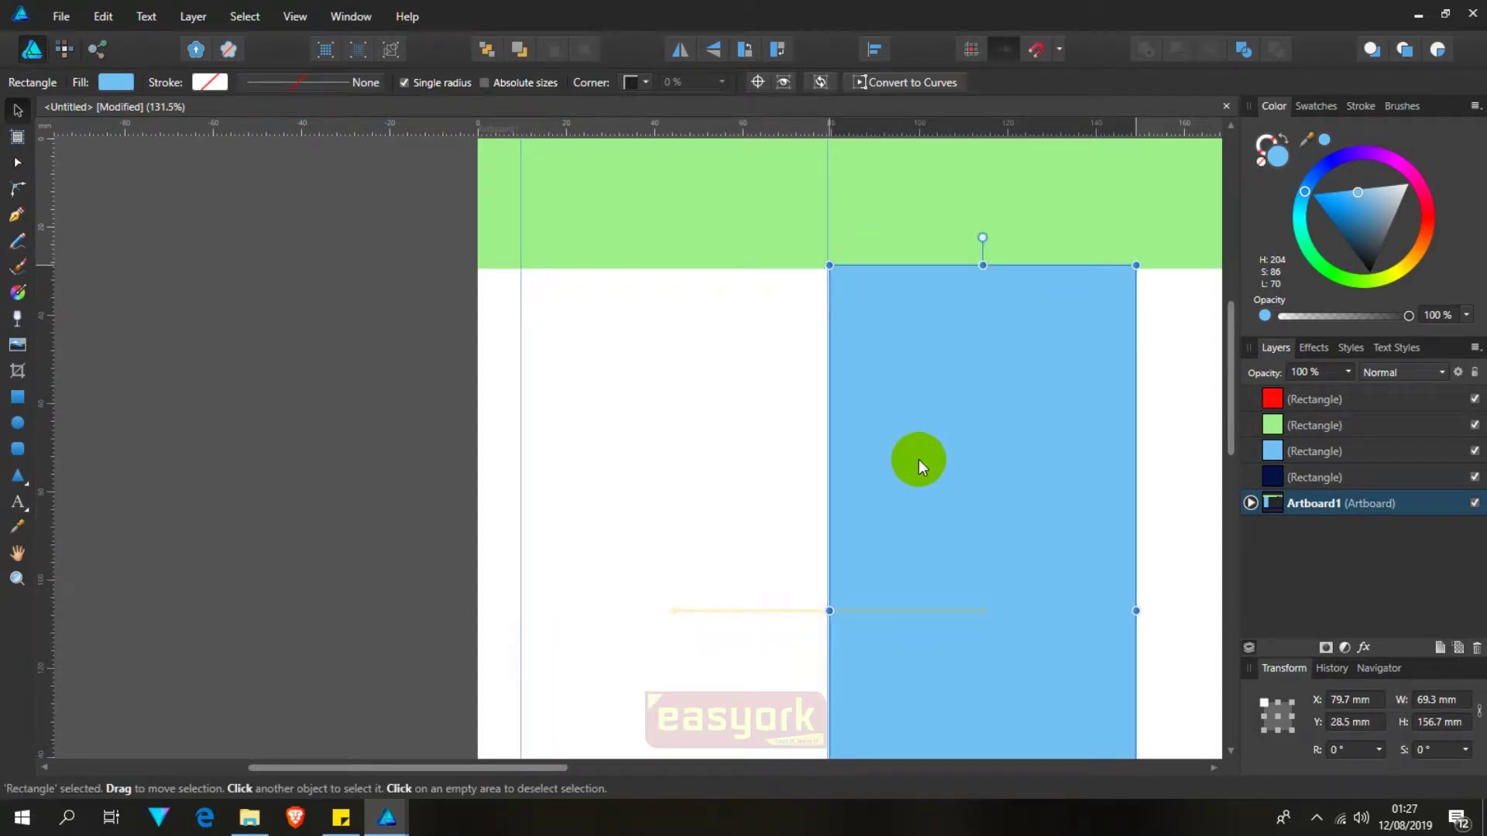
drag(919, 458, 918, 459)
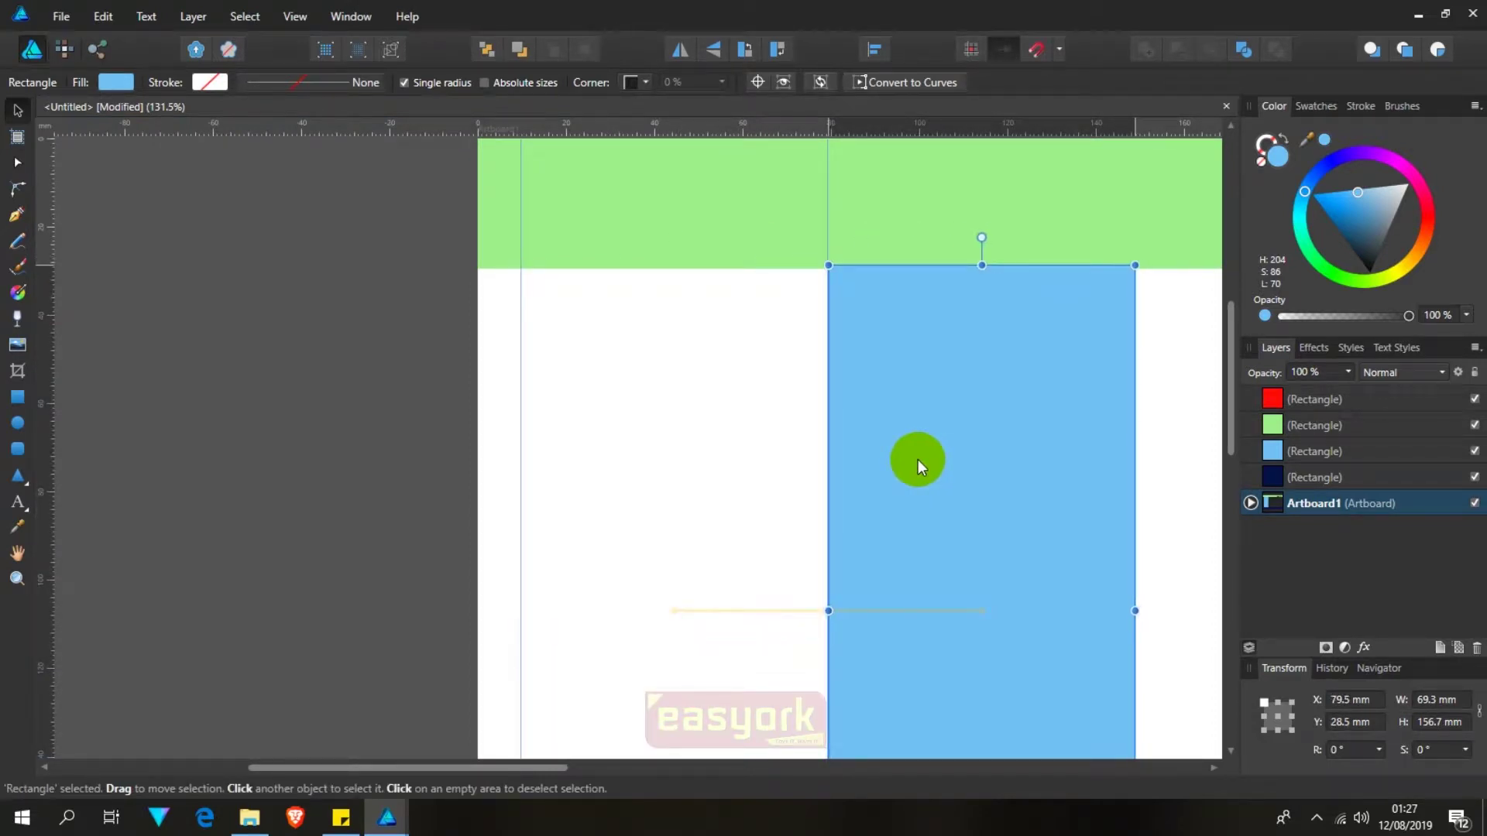
Step: Add another vertical guide on the column edge and move the blue column to X 149.5 mm
drag(1115, 445, 591, 341)
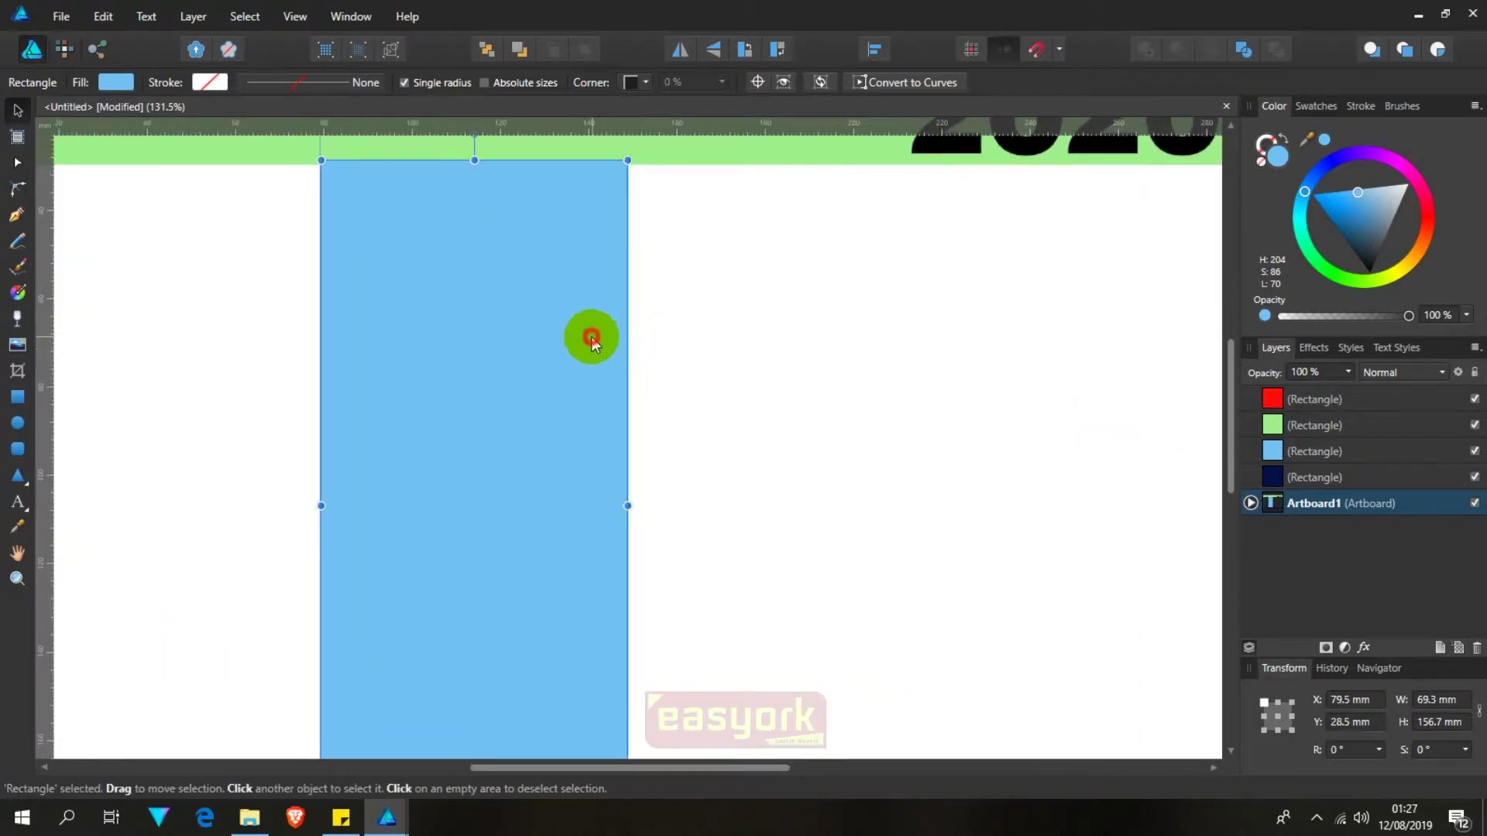
scroll(591, 341, down, 5)
scroll(601, 341, up, 1)
scroll(604, 347, up, 5)
scroll(604, 347, up, 2)
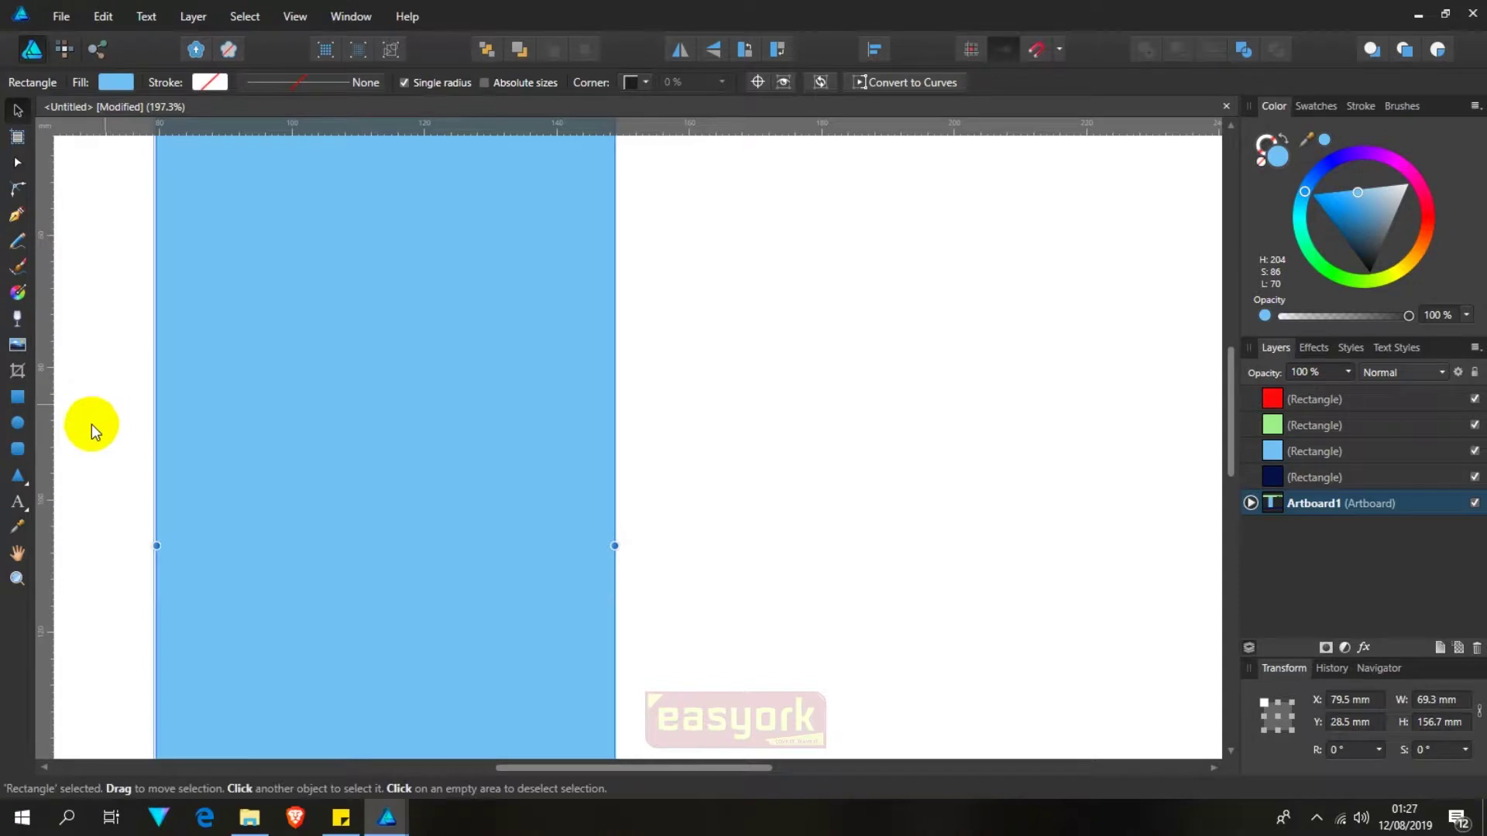
drag(46, 426, 608, 482)
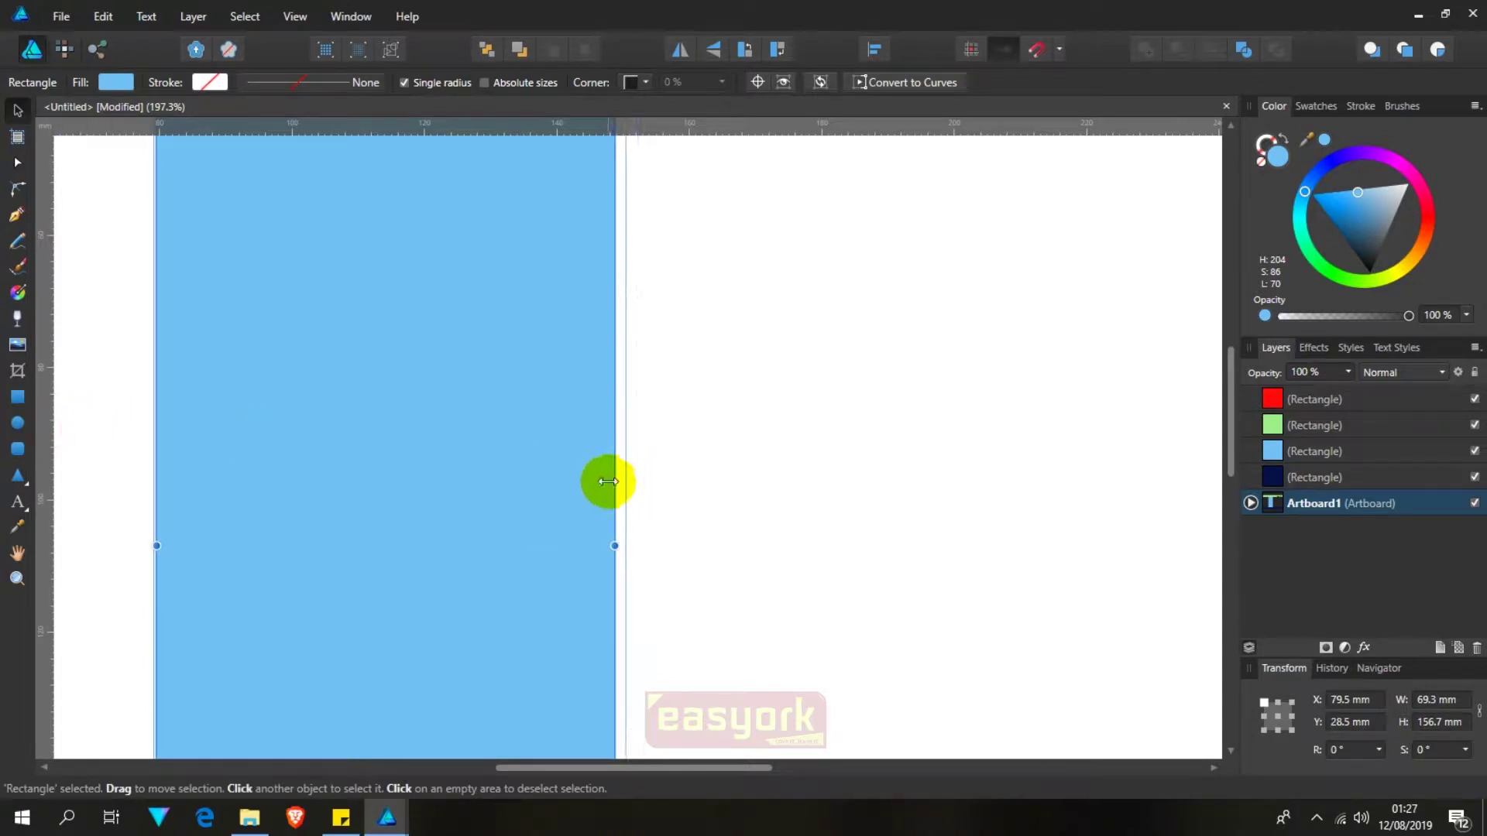
drag(617, 482, 613, 481)
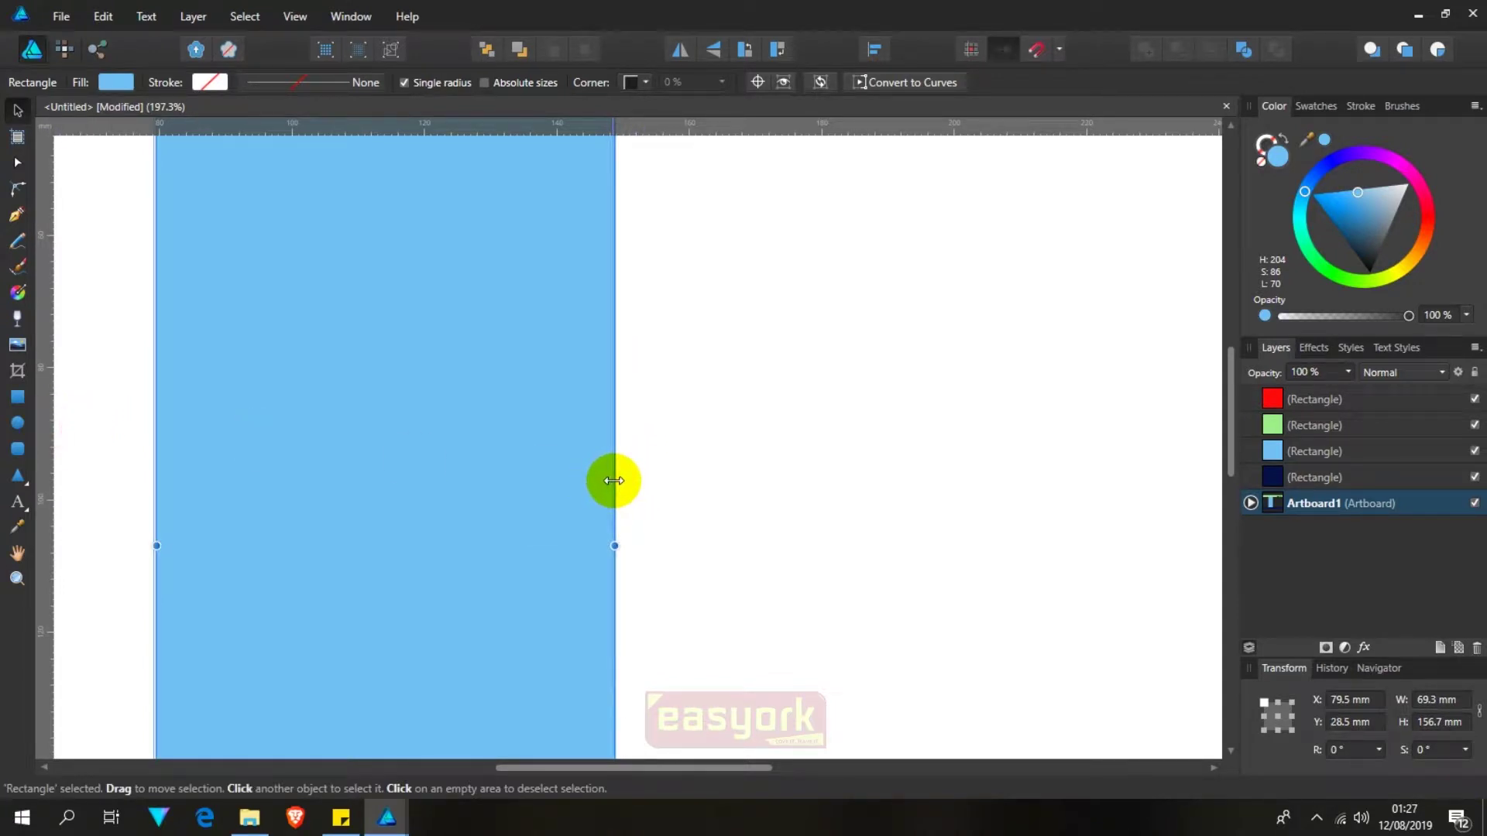
scroll(613, 481, up, 2)
scroll(617, 485, up, 2)
scroll(617, 484, up, 3)
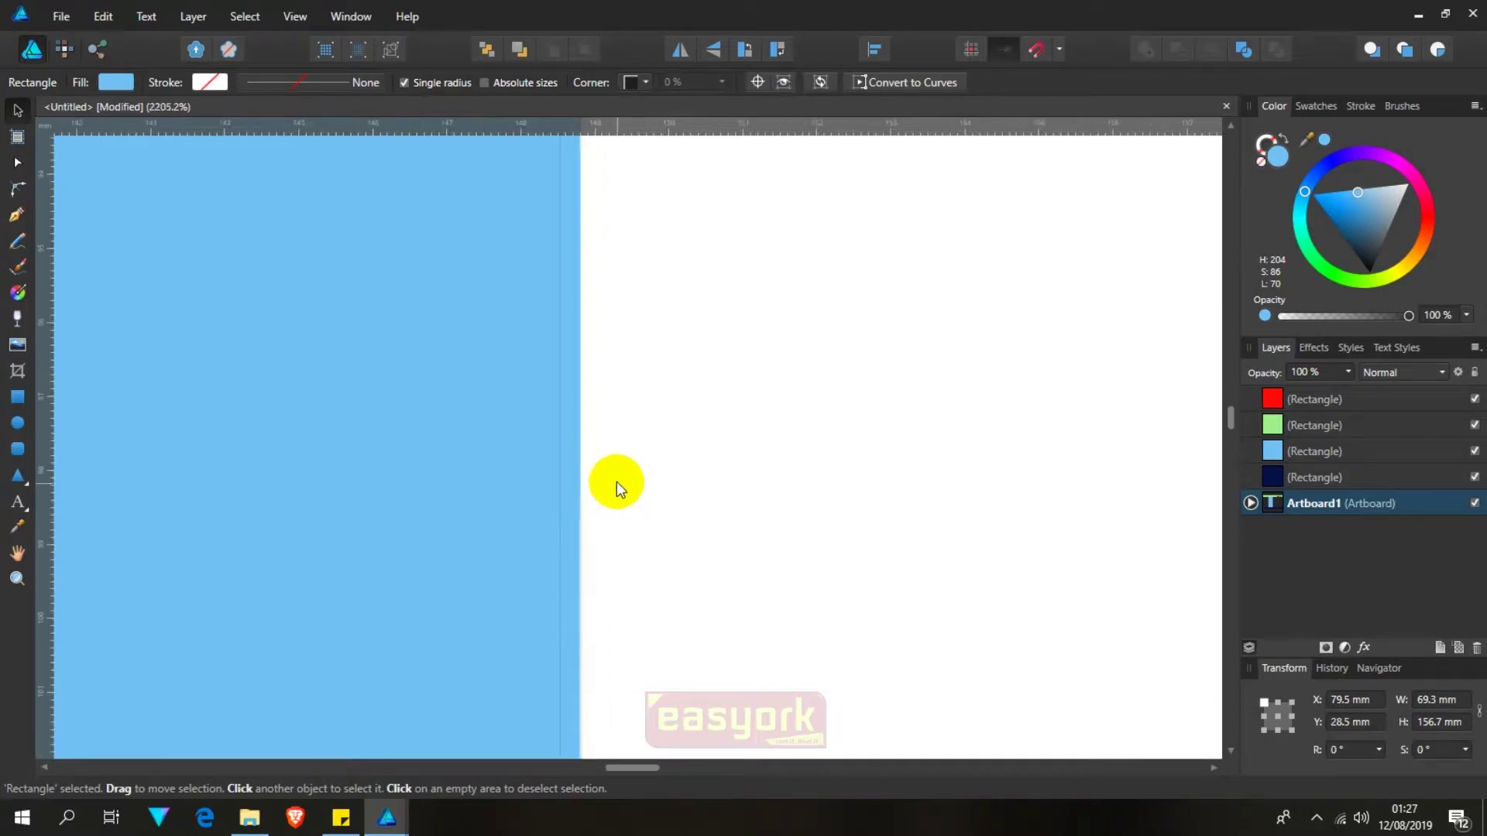
scroll(582, 486, up, 10)
drag(104, 470, 290, 478)
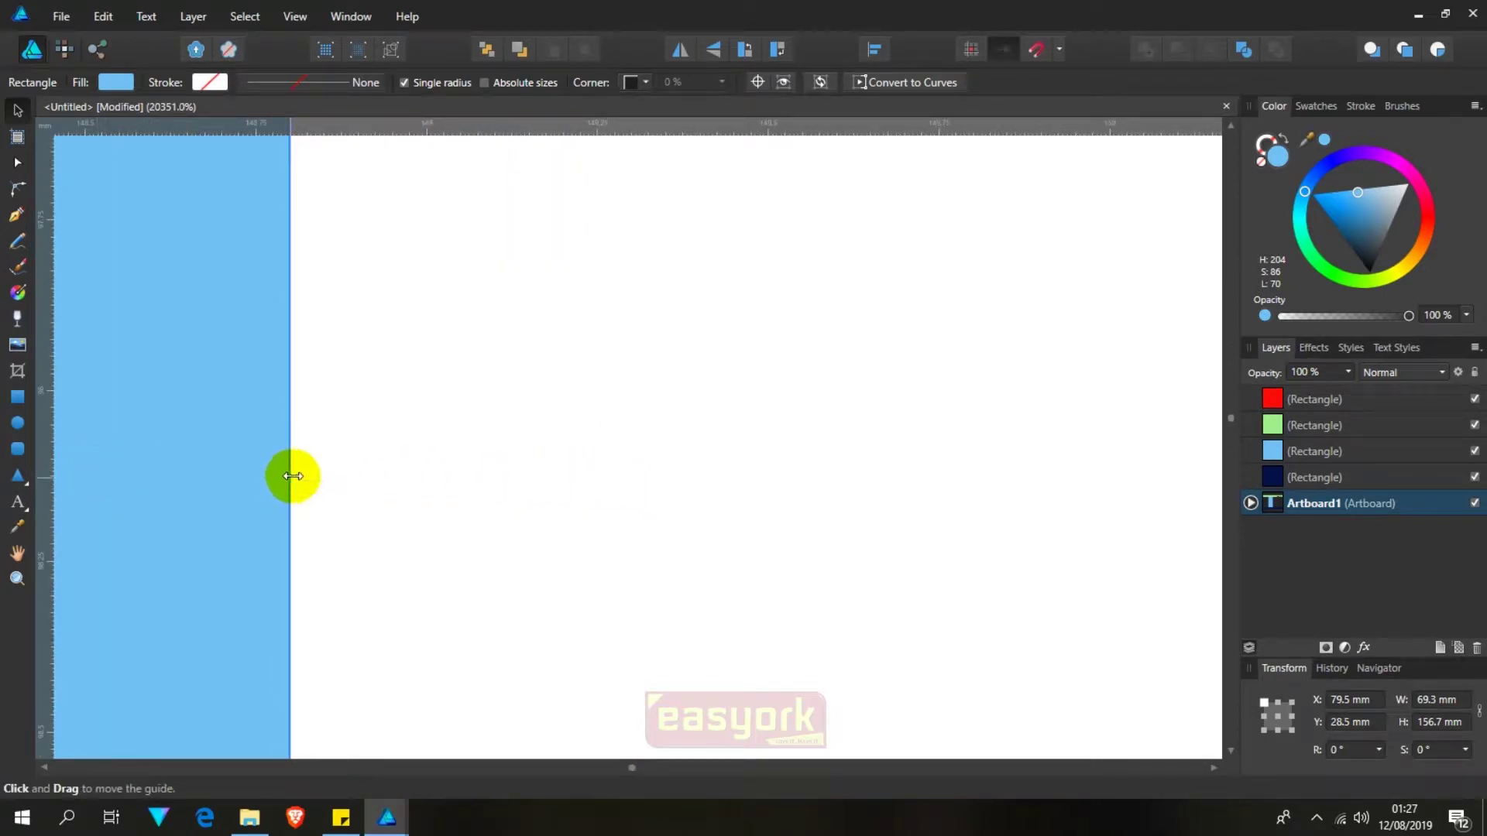
scroll(305, 465, down, 10)
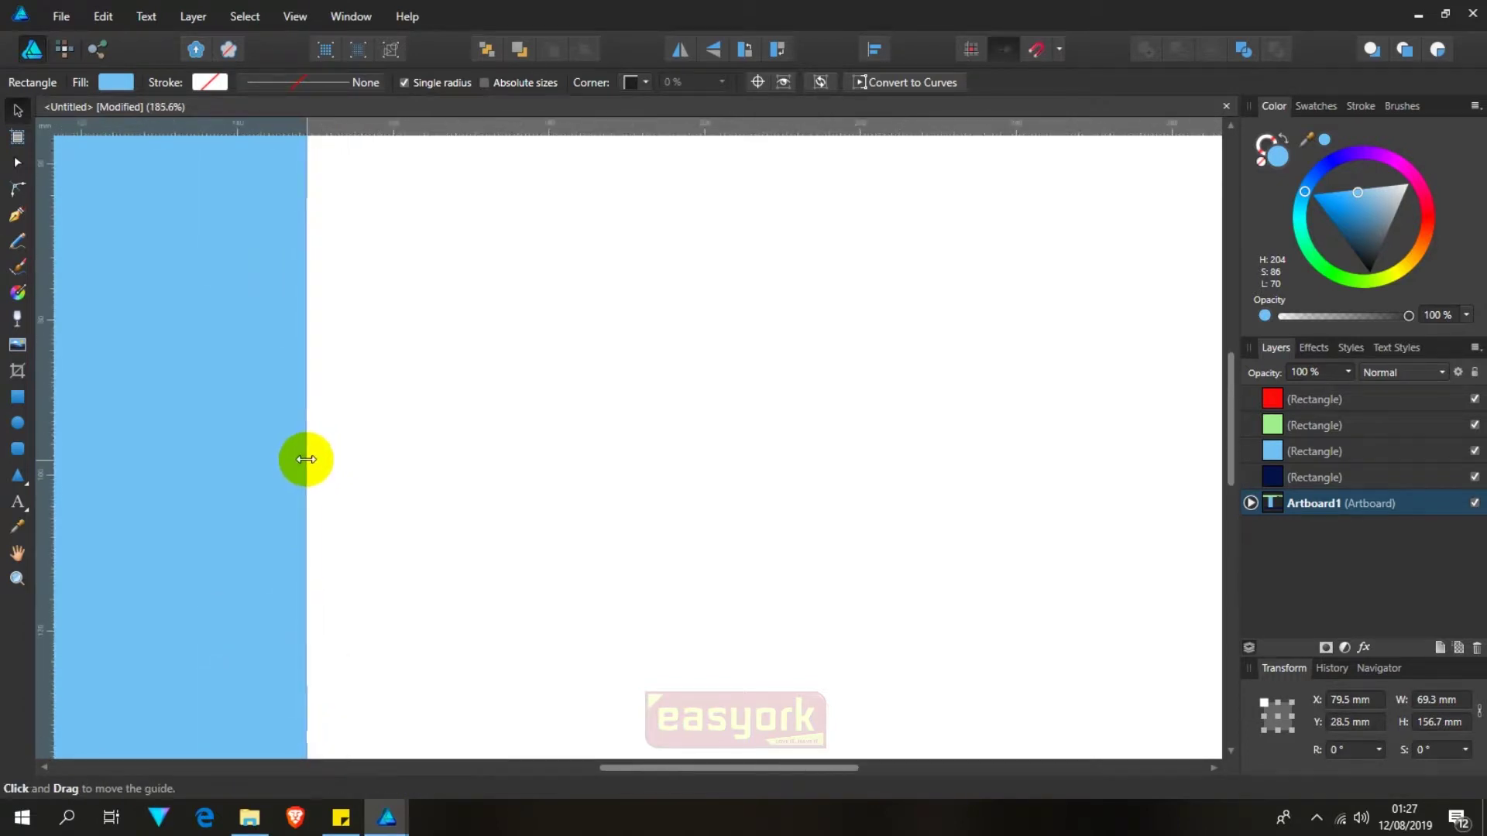
scroll(306, 460, down, 5)
drag(236, 469, 351, 464)
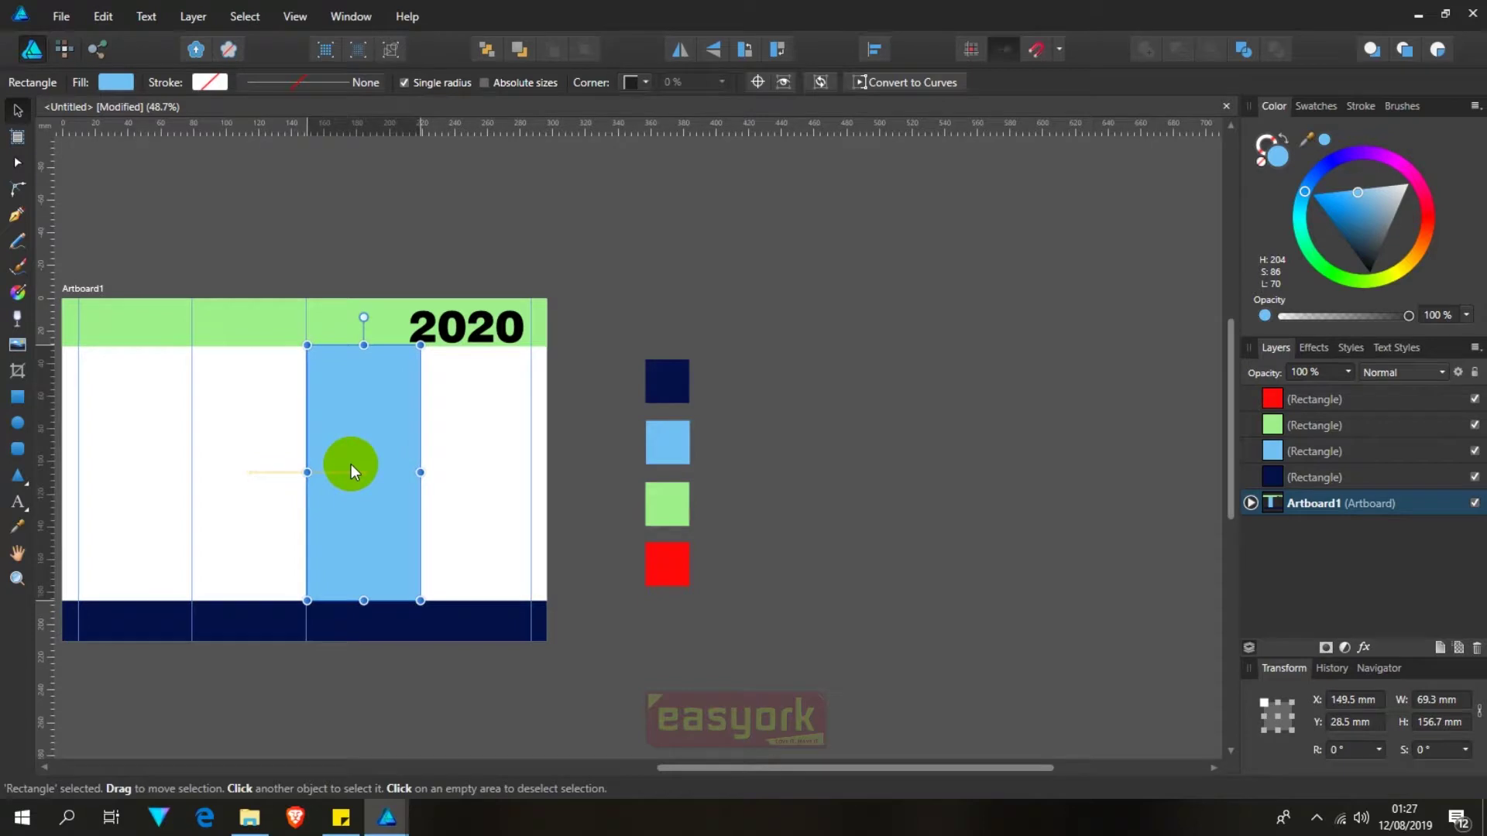
Step: Set the view to 100% zoom and reselect the blue column rectangle
scroll(316, 420, up, 5)
scroll(322, 422, up, 5)
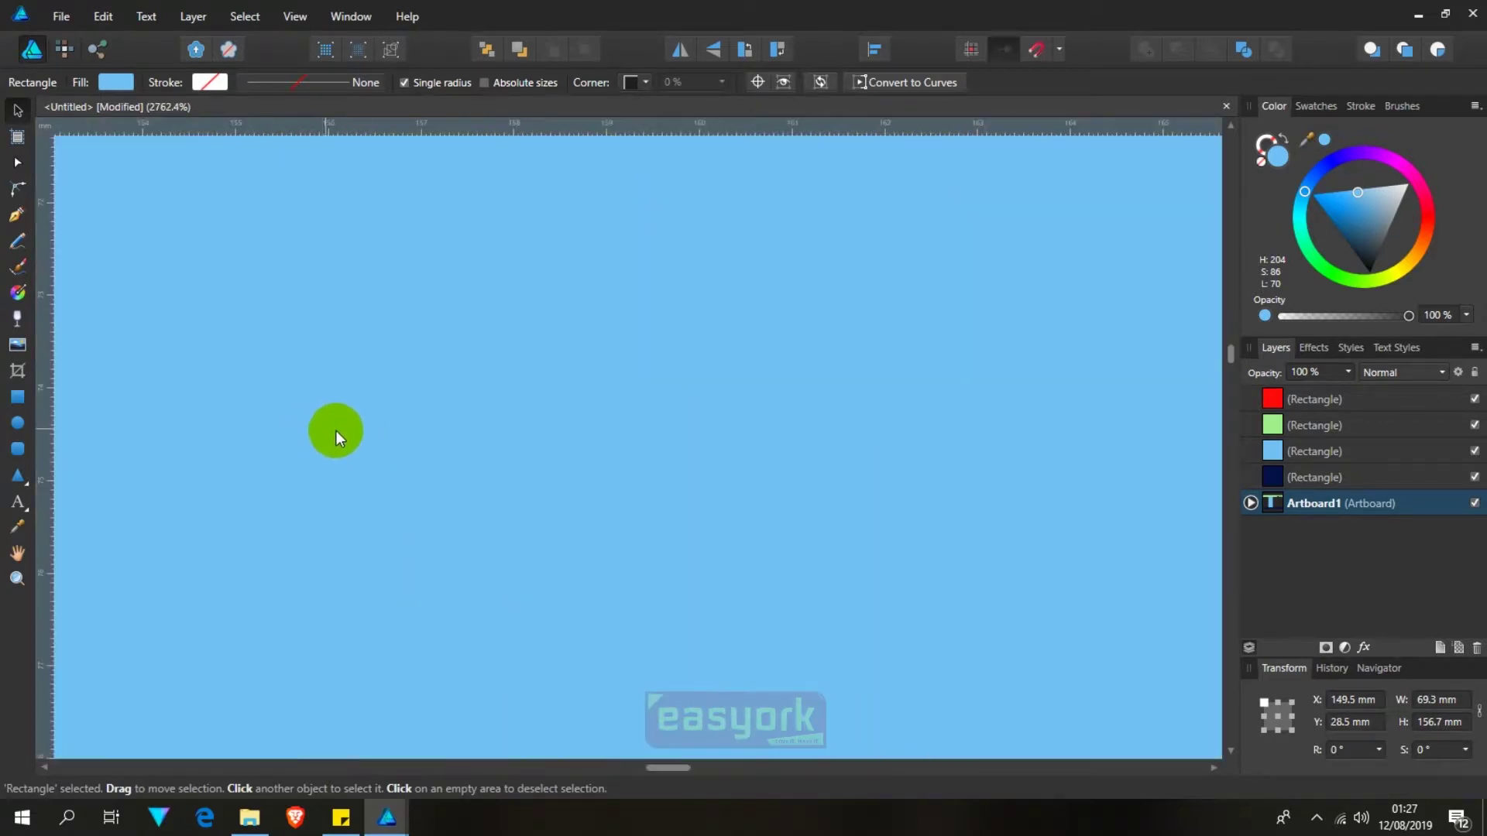
scroll(337, 430, down, 3)
drag(343, 449, 336, 449)
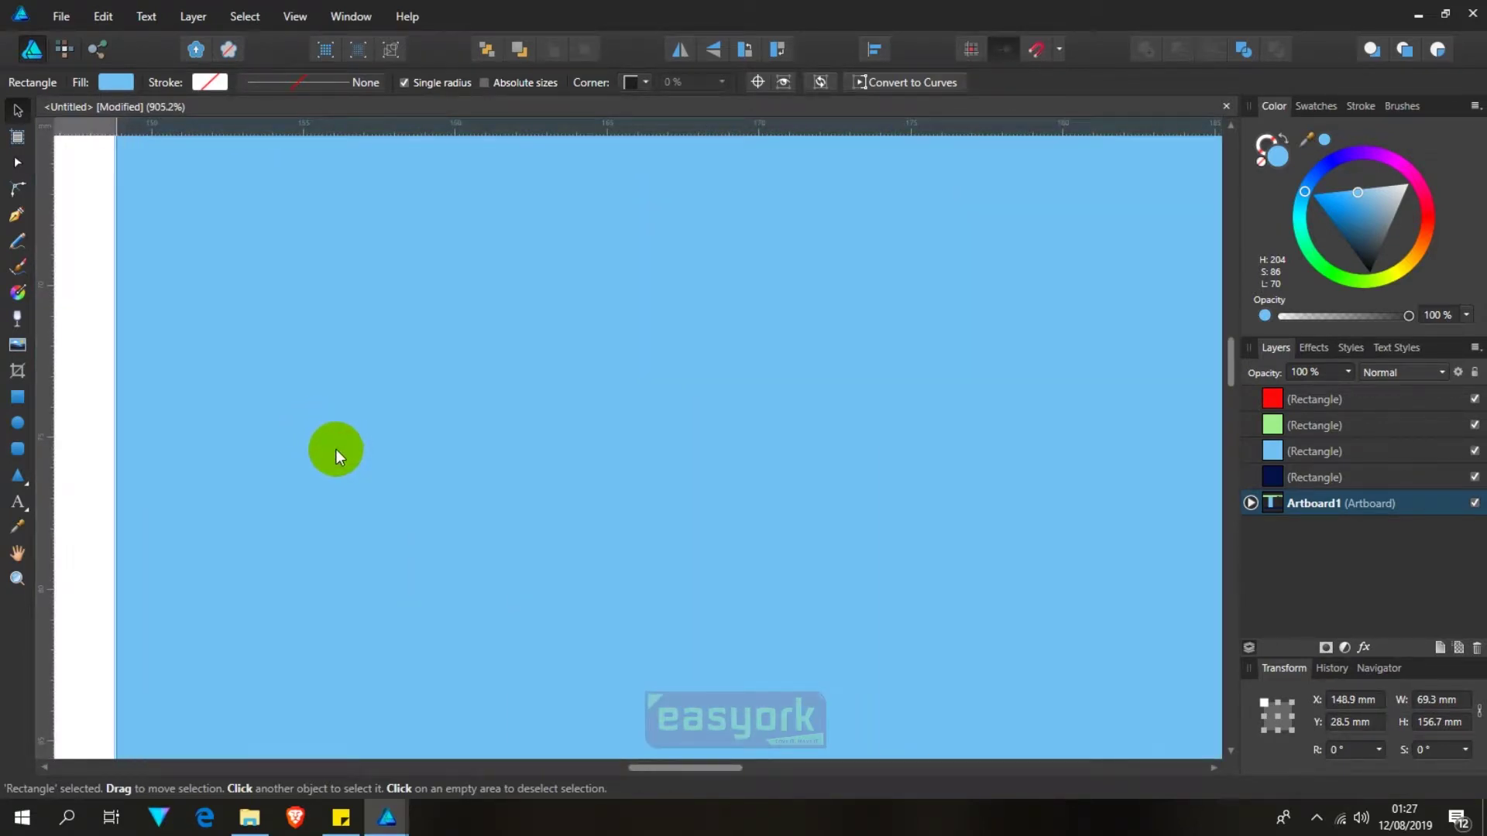
scroll(335, 449, down, 3)
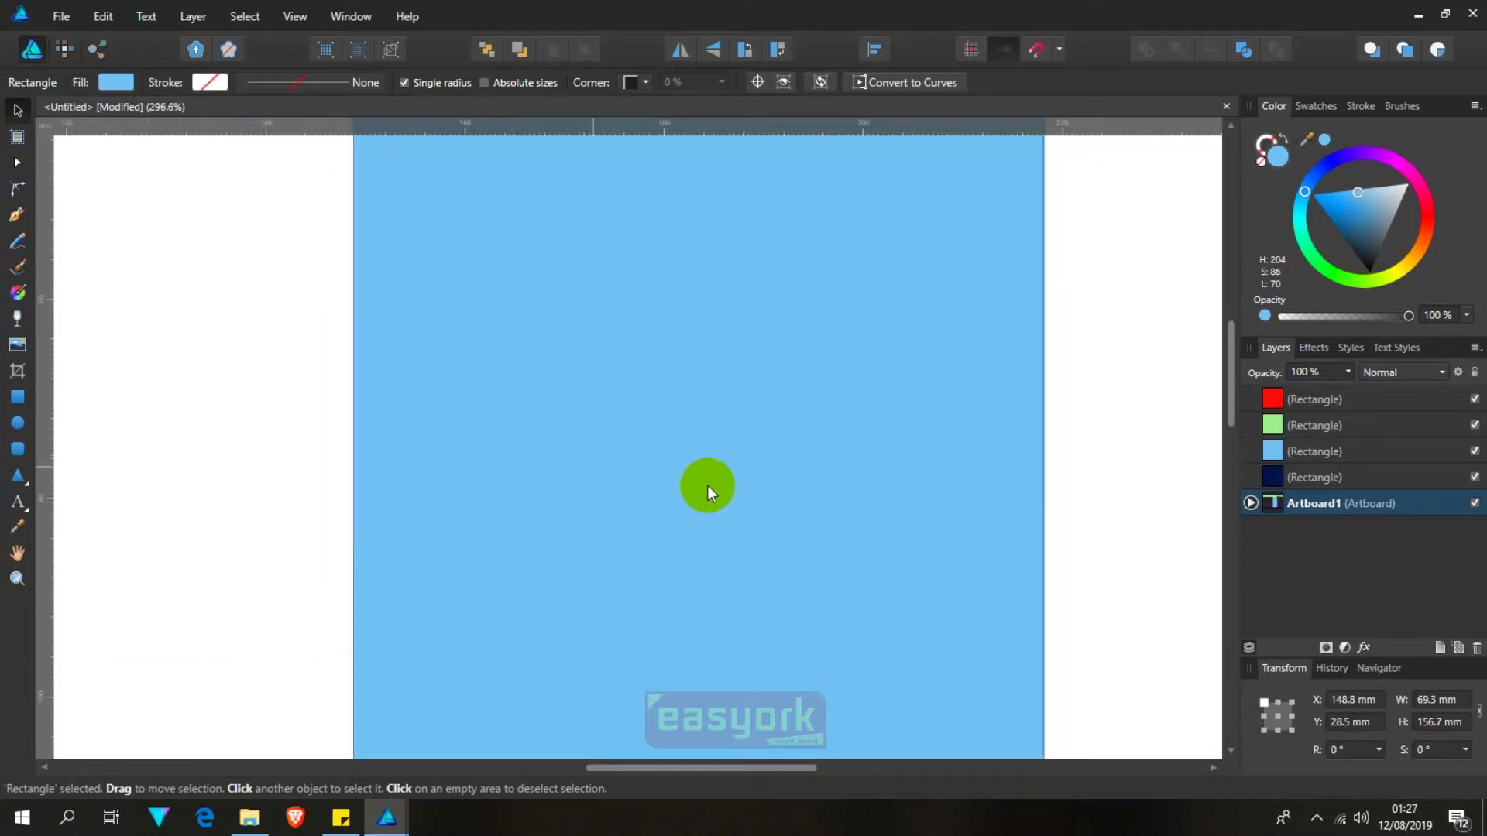
scroll(1078, 492, up, 3)
scroll(863, 494, up, 2)
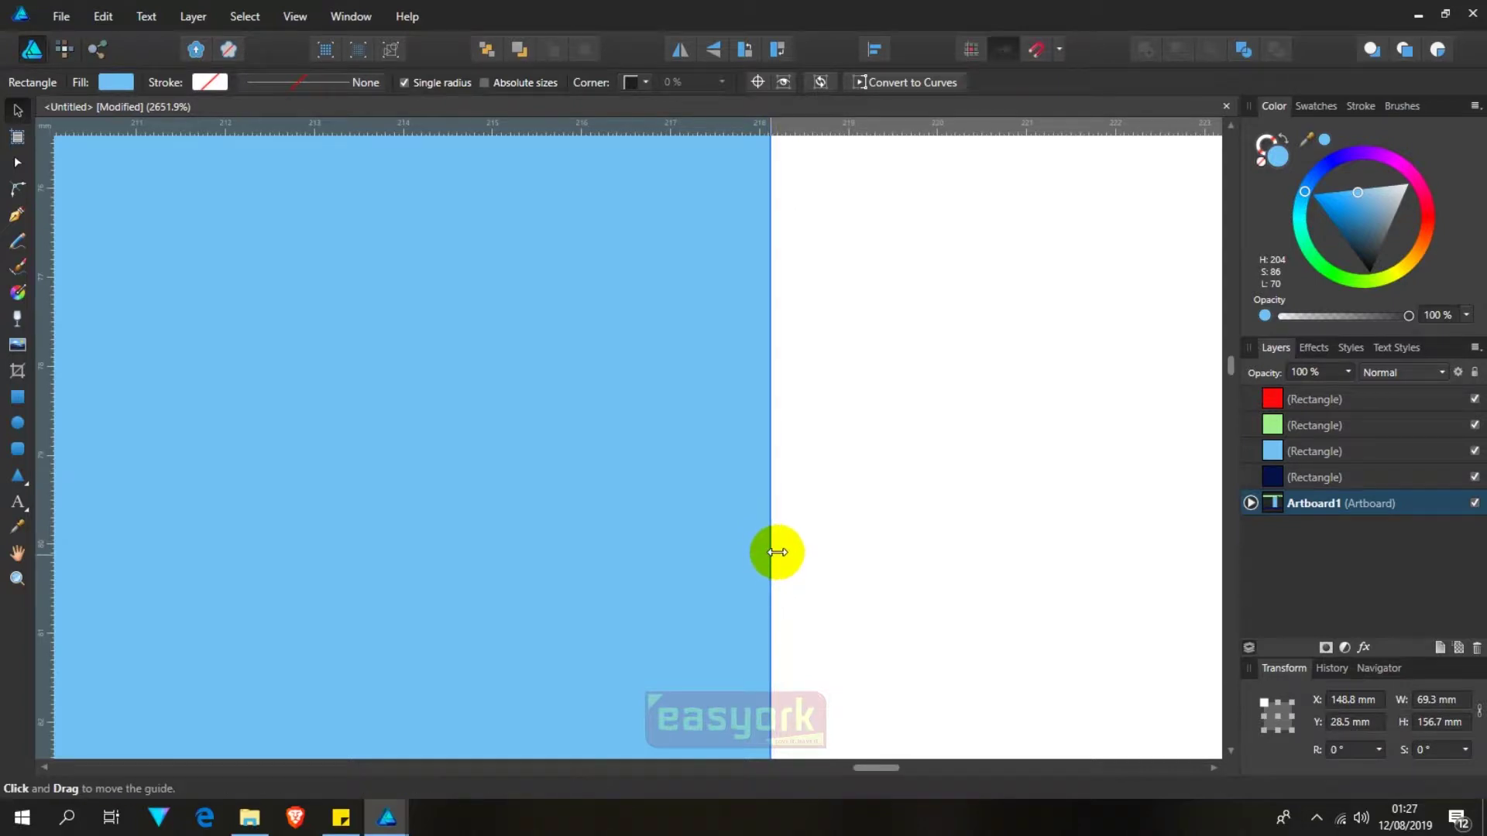
scroll(772, 520, down, 5)
scroll(772, 521, down, 2)
click(1006, 522)
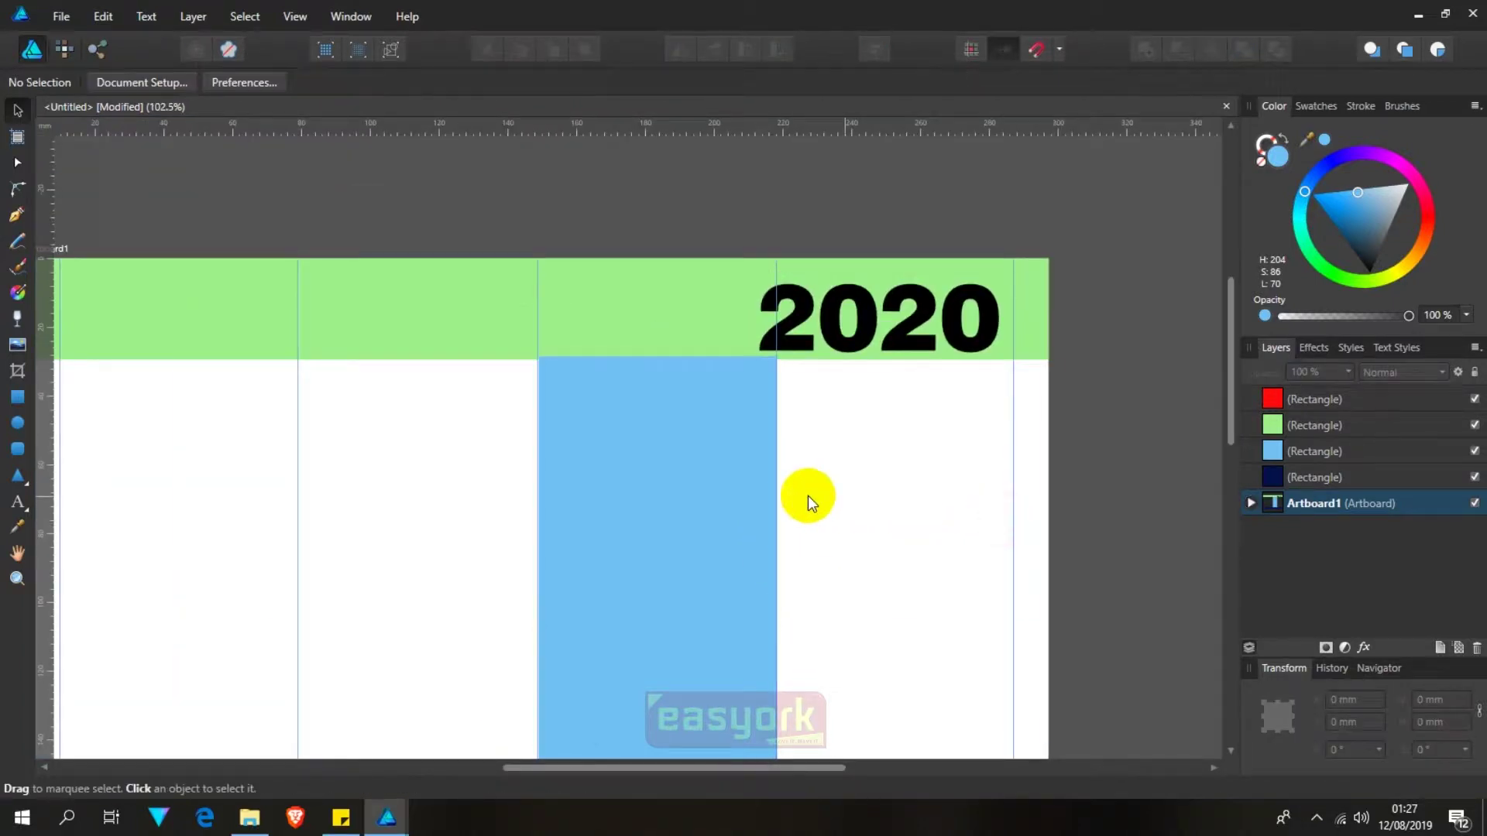
scroll(797, 494, down, 2)
scroll(790, 458, left, 3)
scroll(790, 457, down, 1)
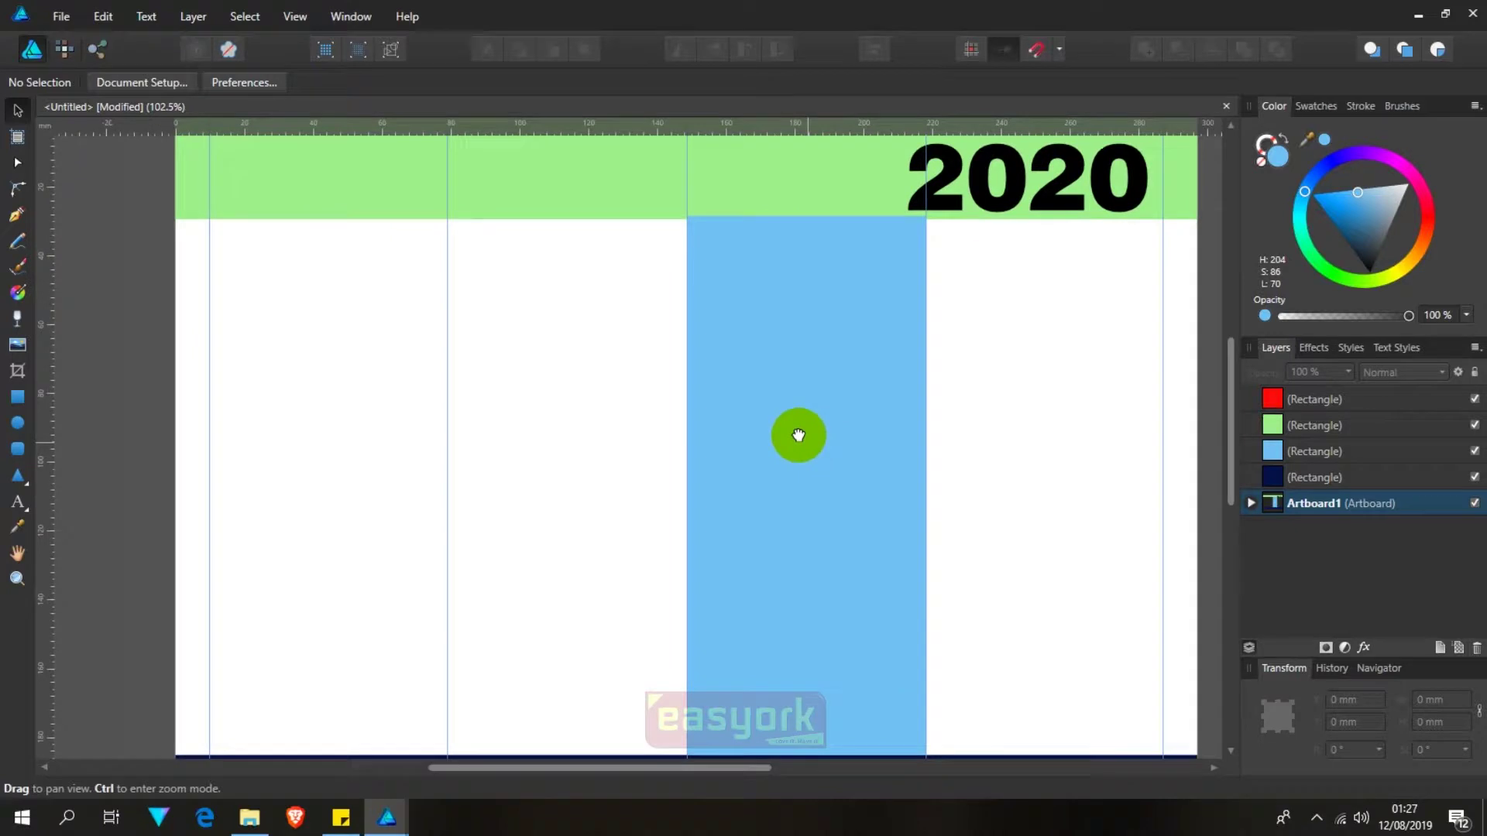
key(ctrl+1)
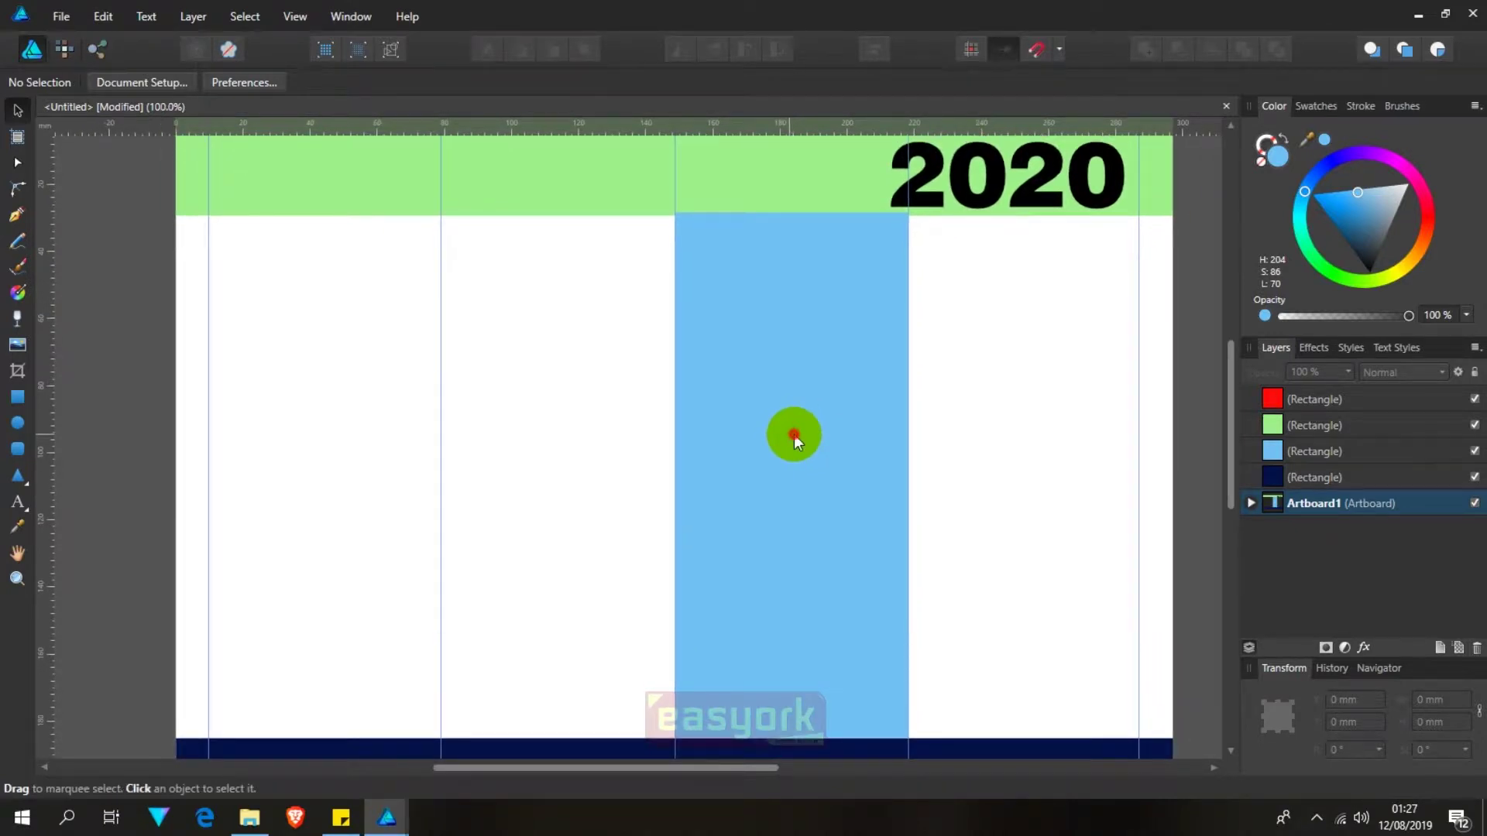
click(793, 435)
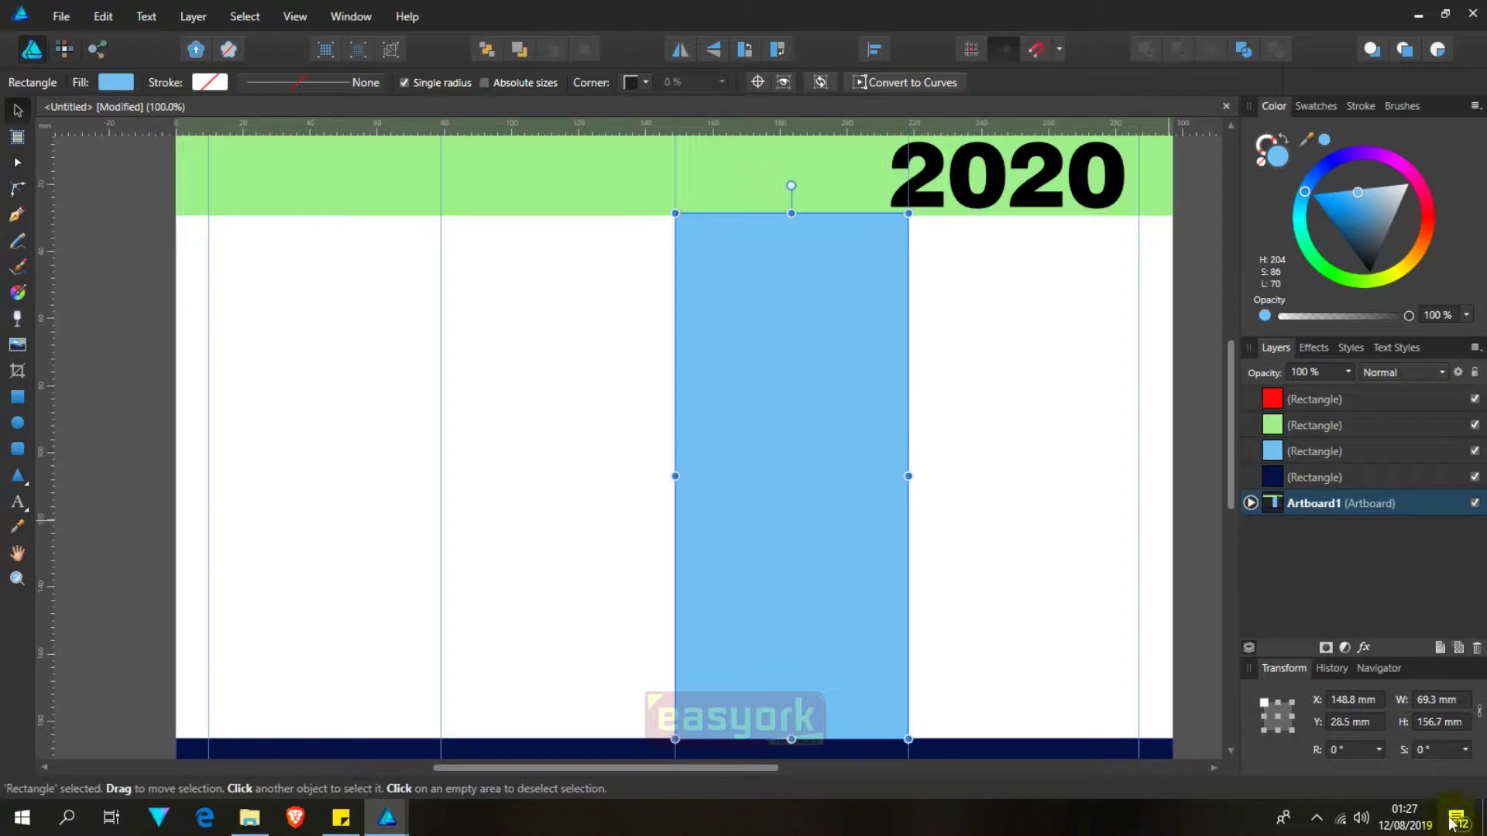
Step: Enter a third of the column's height (51.9 mm) and drag its top edge up to the header
click(1464, 726)
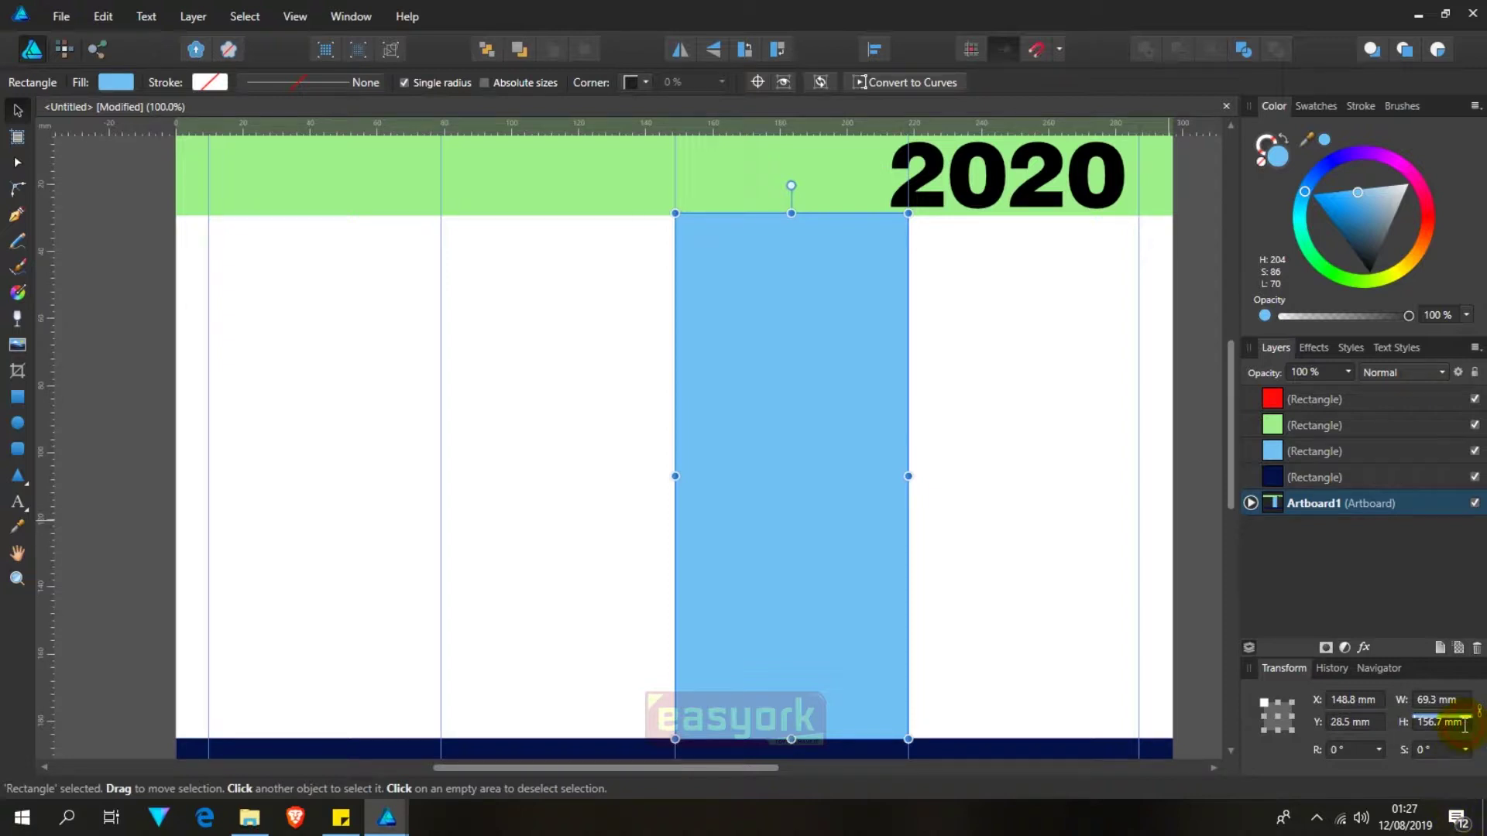
click(1463, 724)
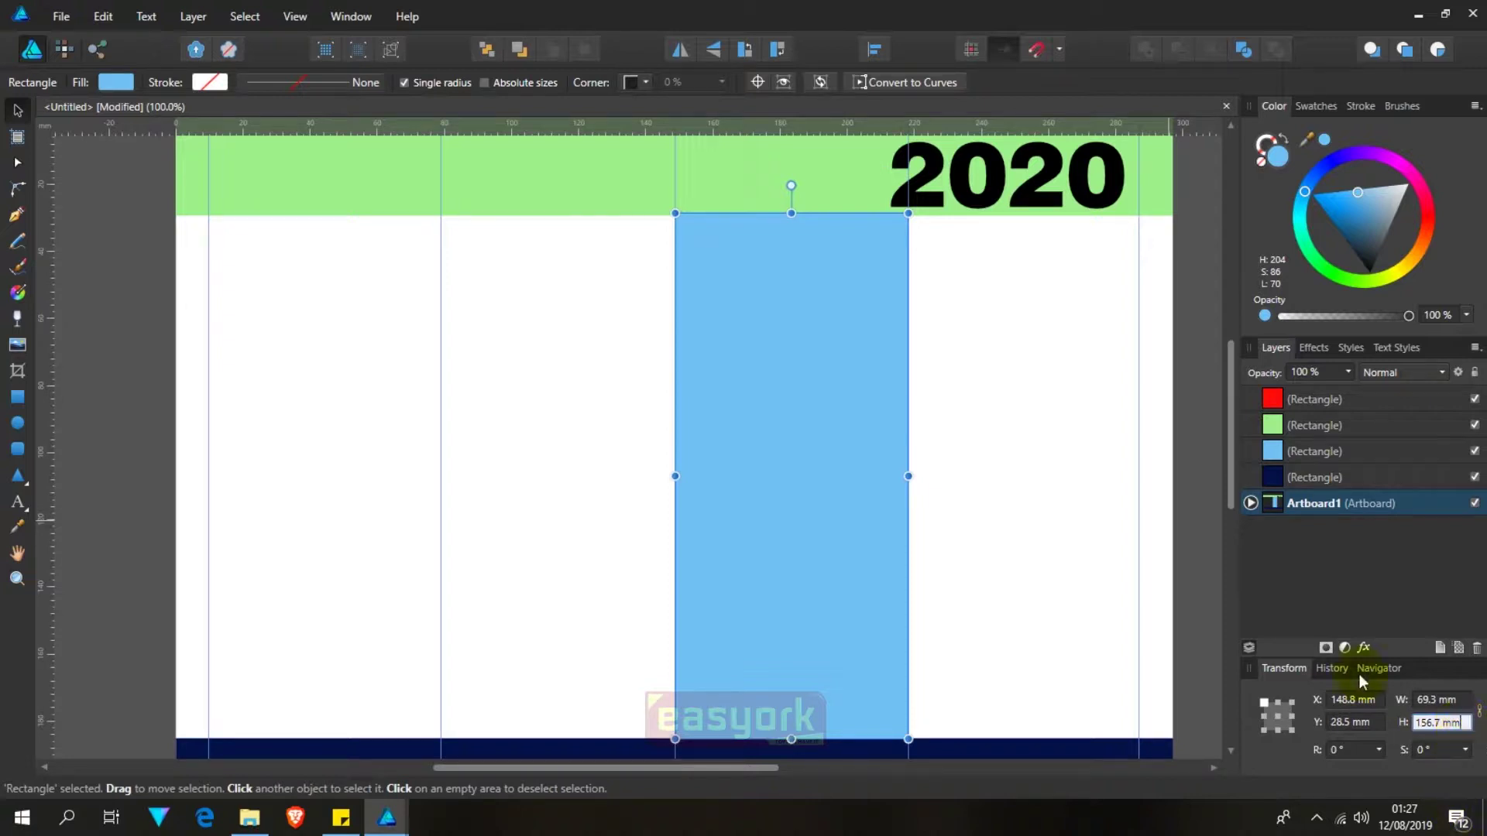
scroll(765, 179, up, 3)
scroll(766, 209, up, 2)
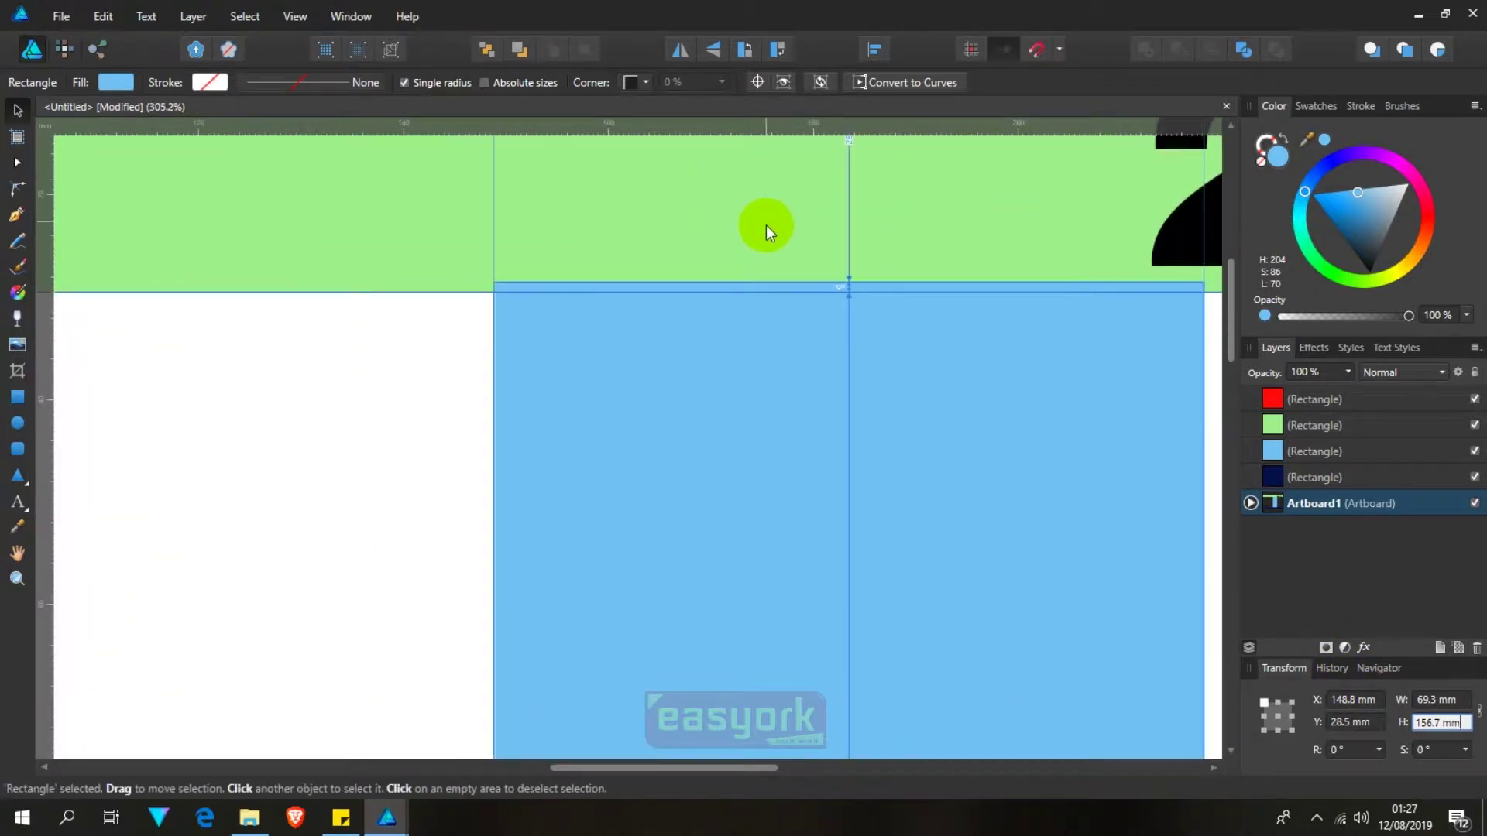
scroll(825, 306, up, 2)
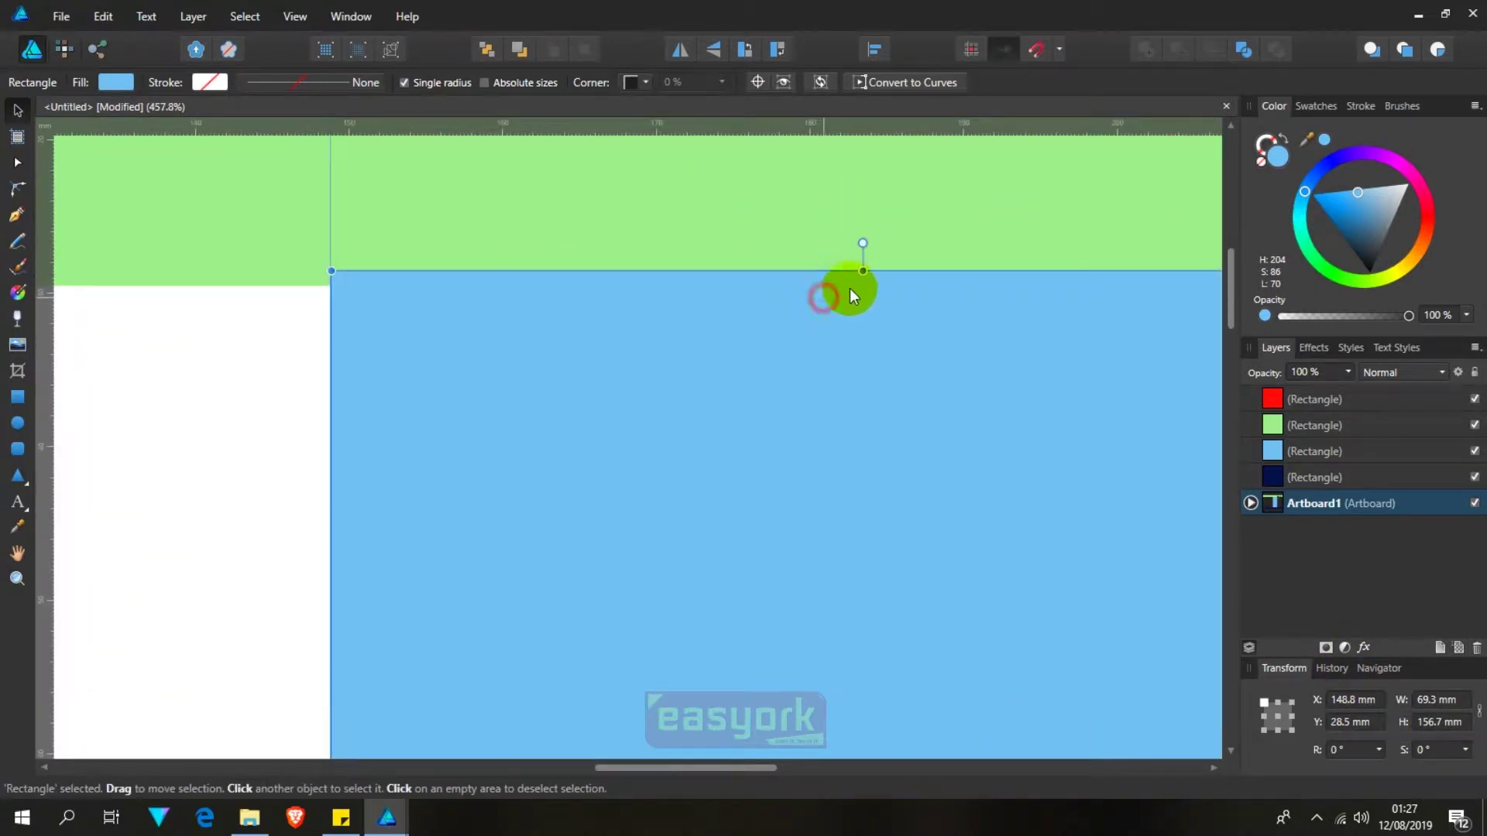
drag(863, 271, 867, 297)
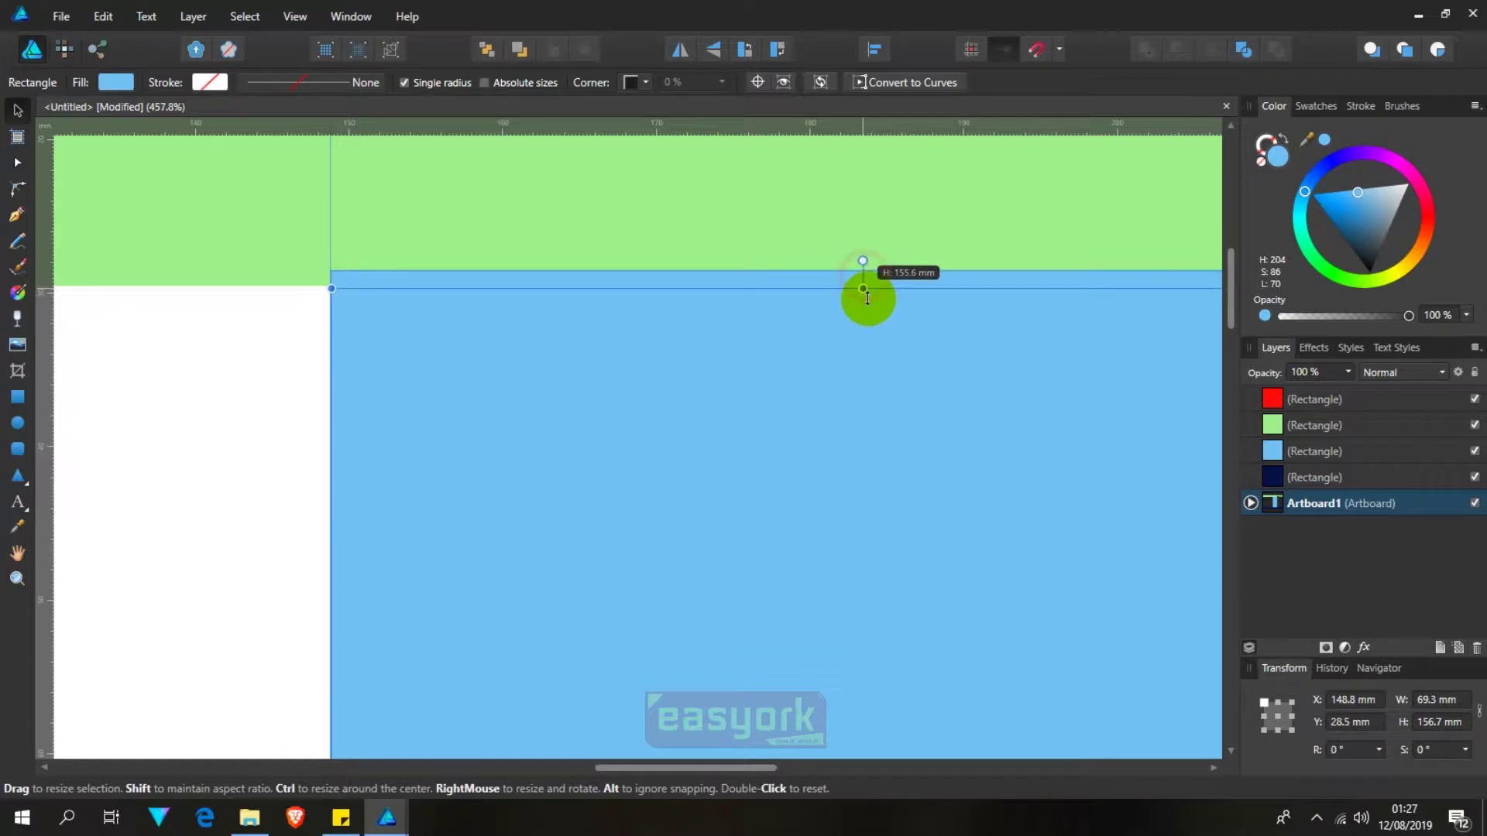
drag(867, 300, 870, 291)
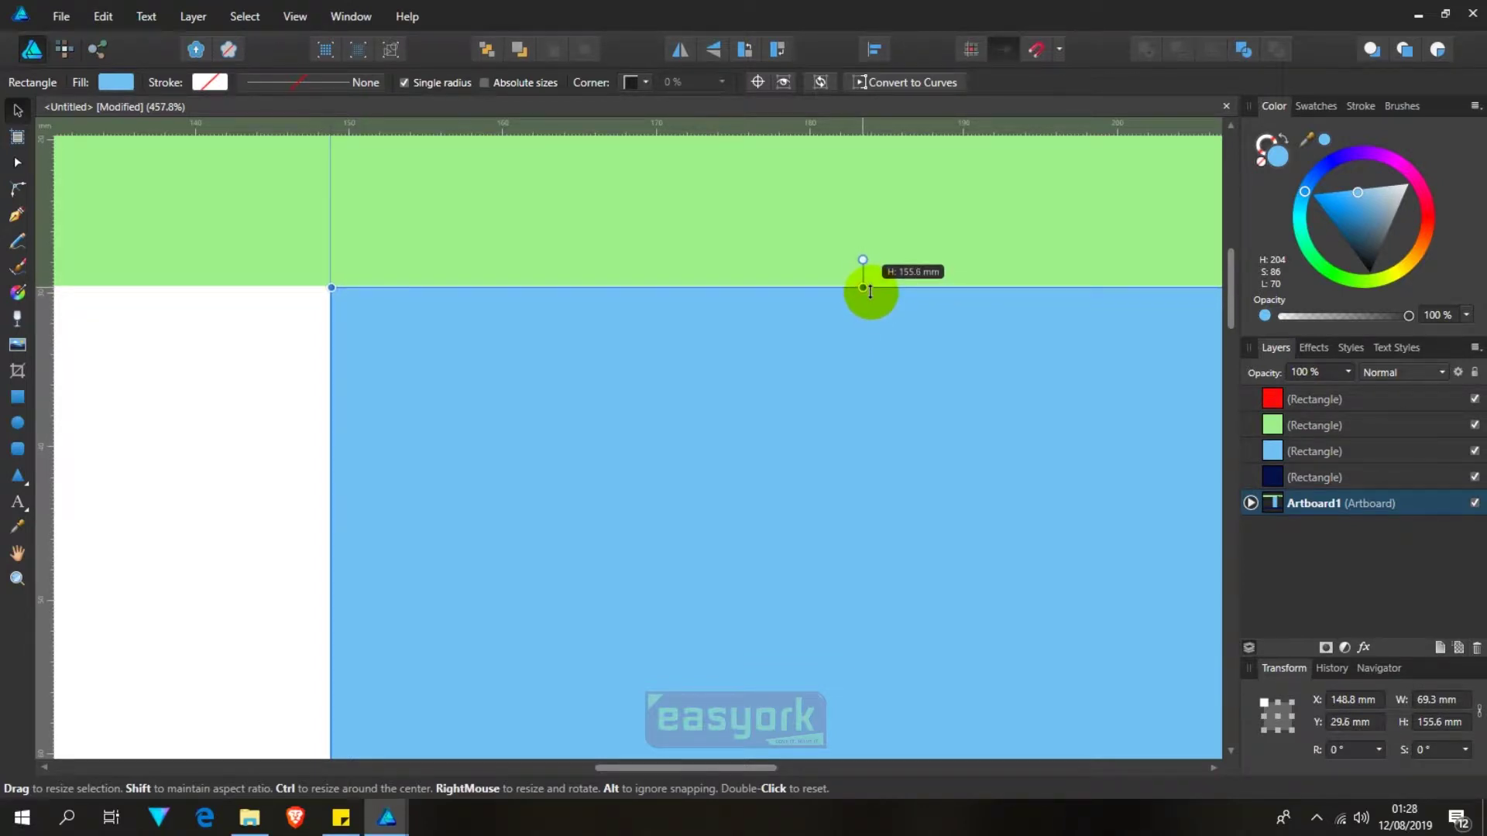
scroll(894, 342, down, 5)
scroll(883, 423, down, 5)
scroll(896, 557, up, 5)
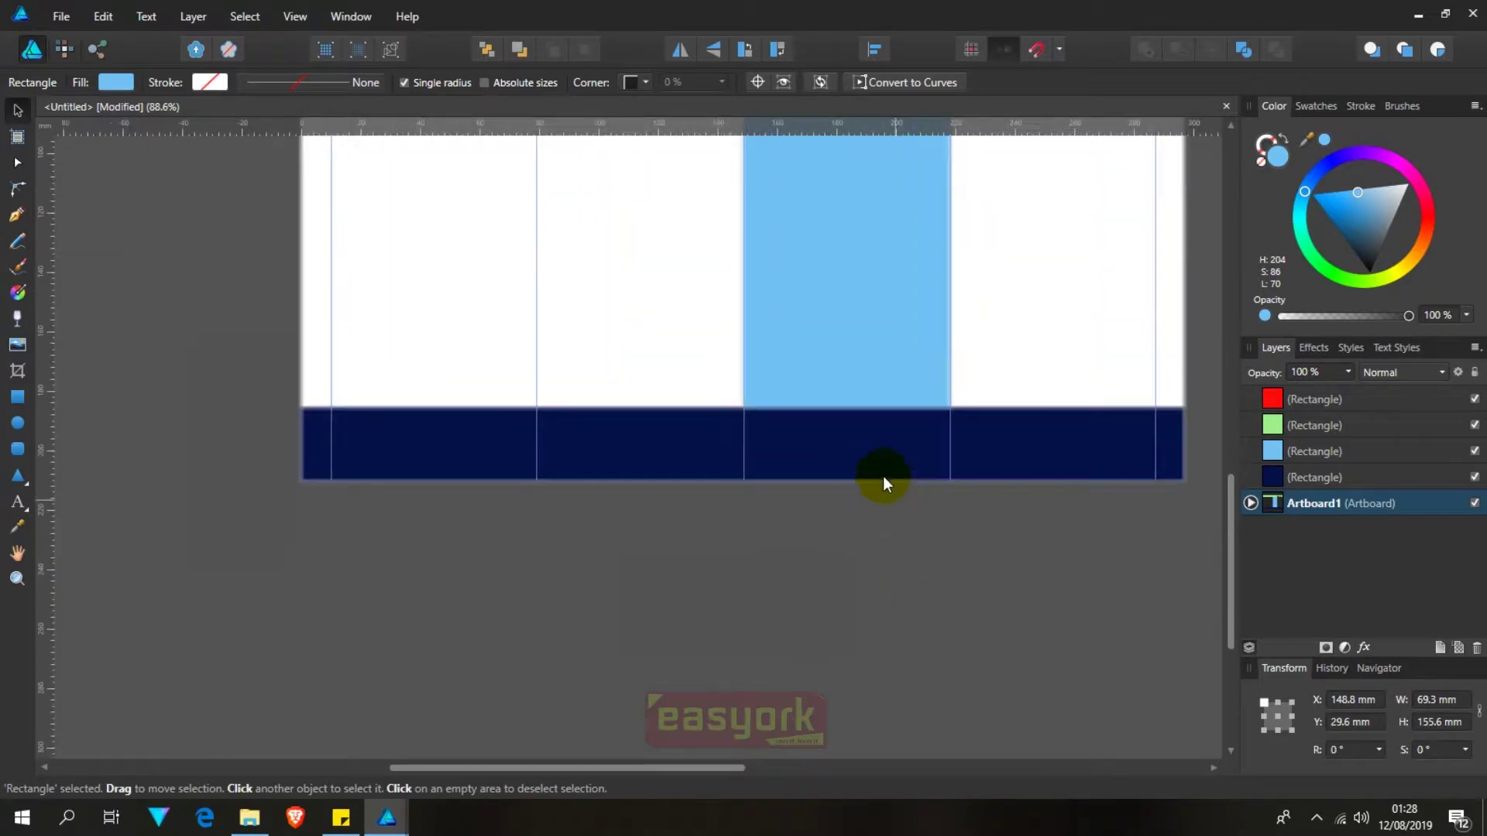
scroll(863, 437, up, 4)
scroll(829, 339, up, 1)
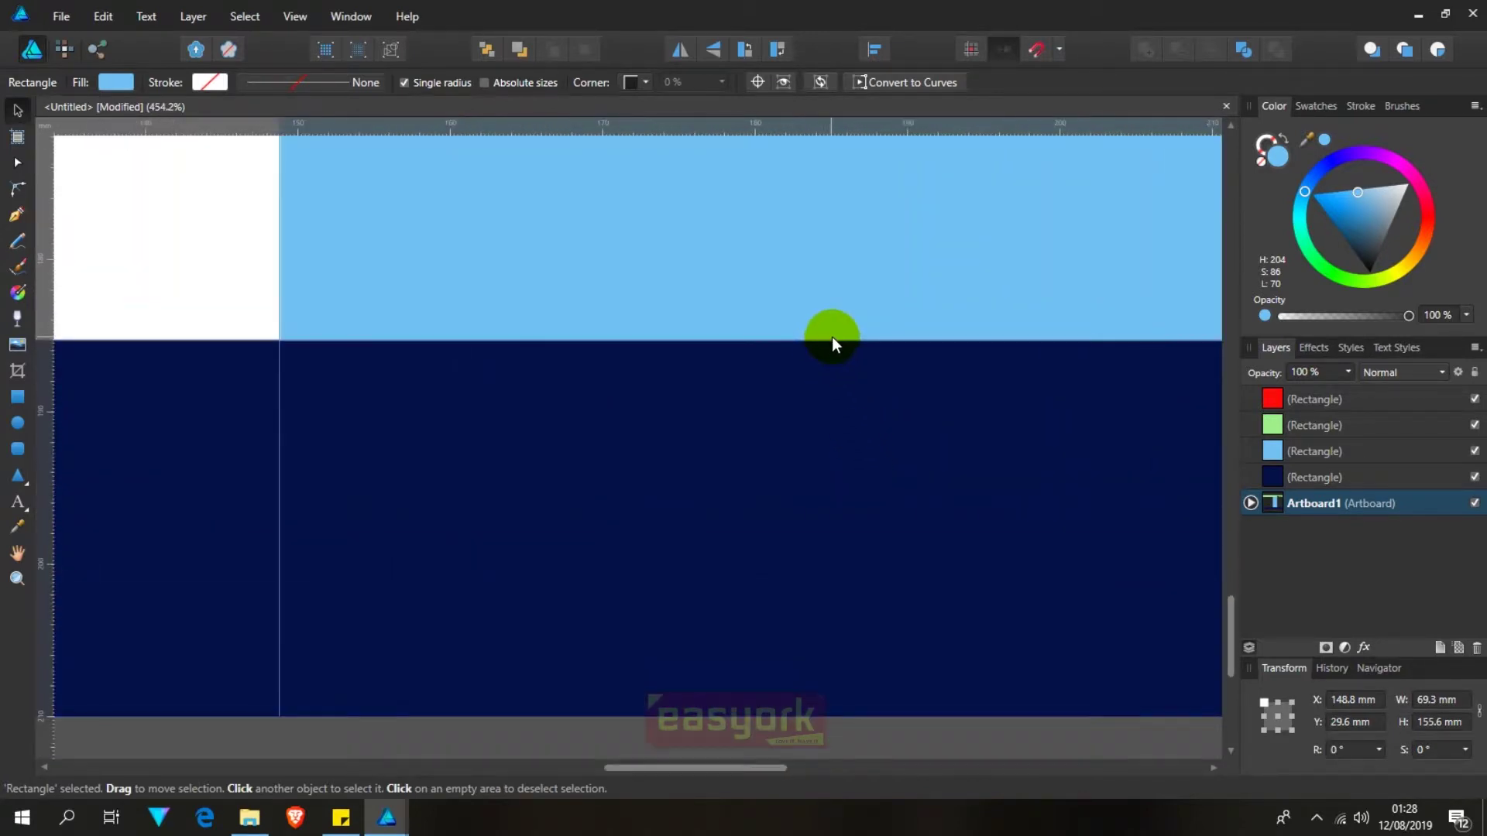
scroll(837, 347, down, 5)
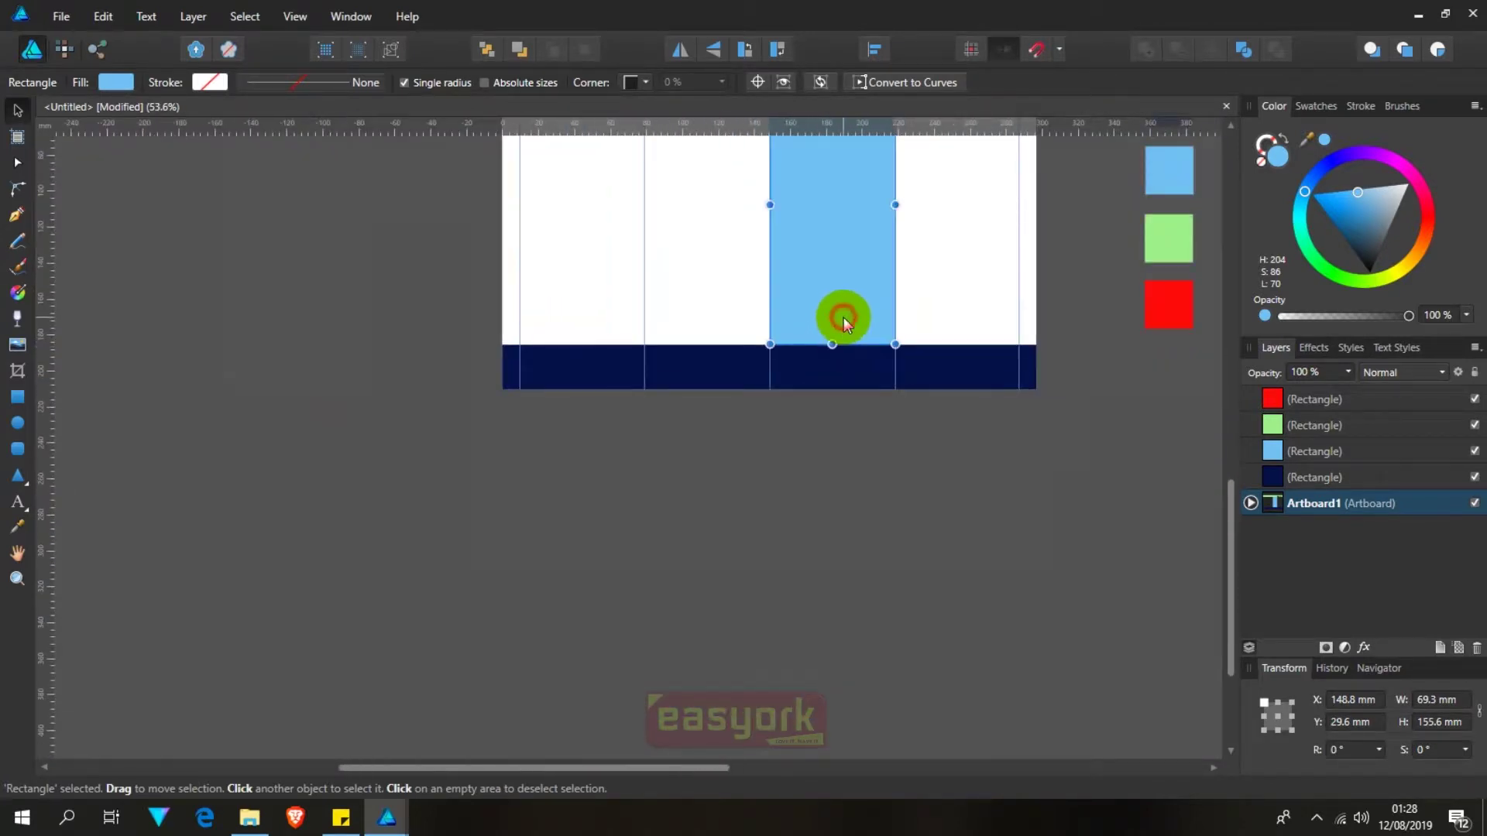
drag(913, 222, 883, 468)
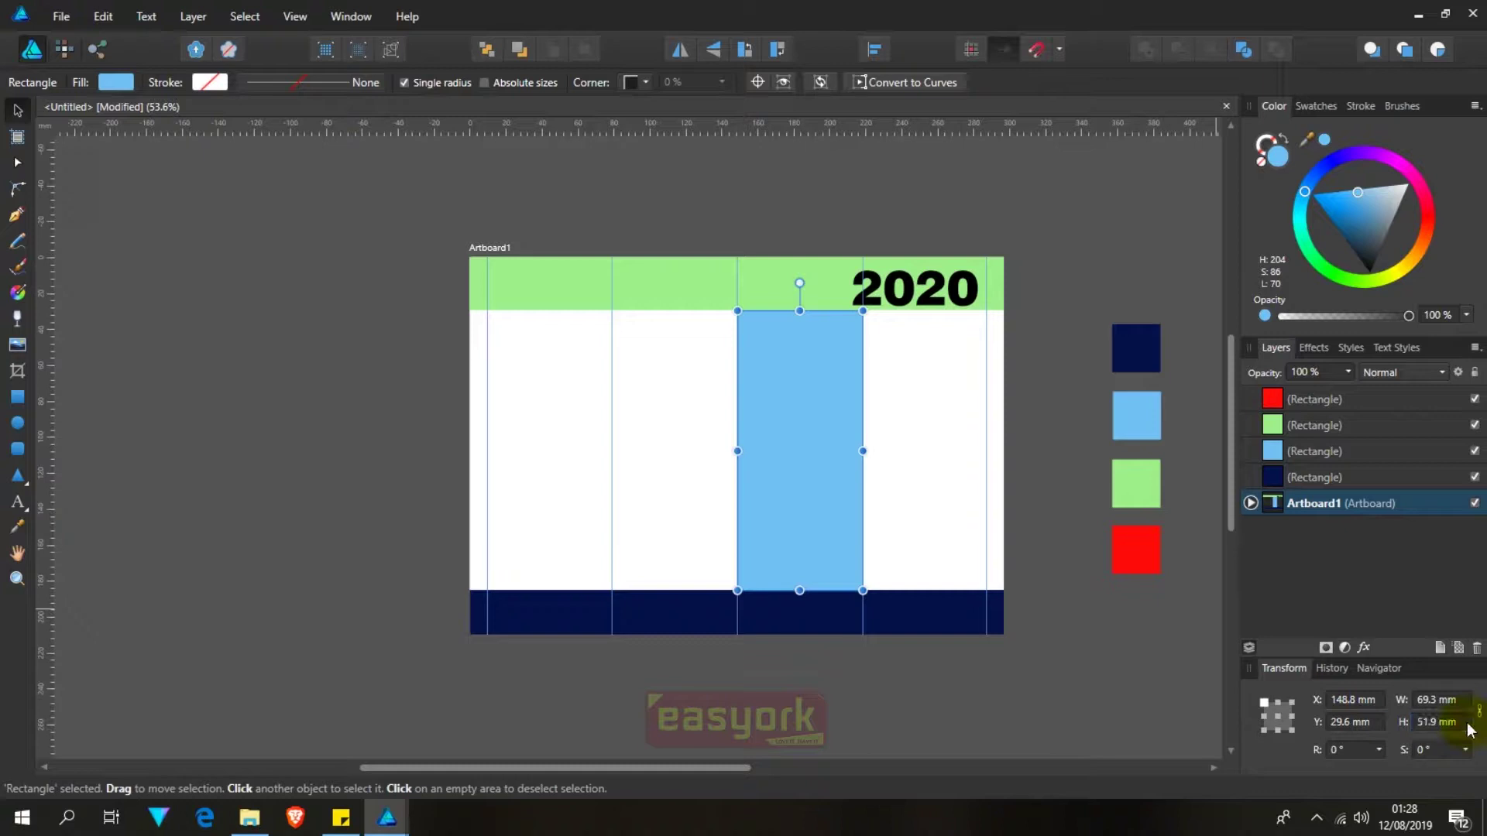
Step: Apply the 51.9 mm height, add a horizontal guide at the block's bottom, and move the block below it
key(Return)
scroll(793, 395, up, 3)
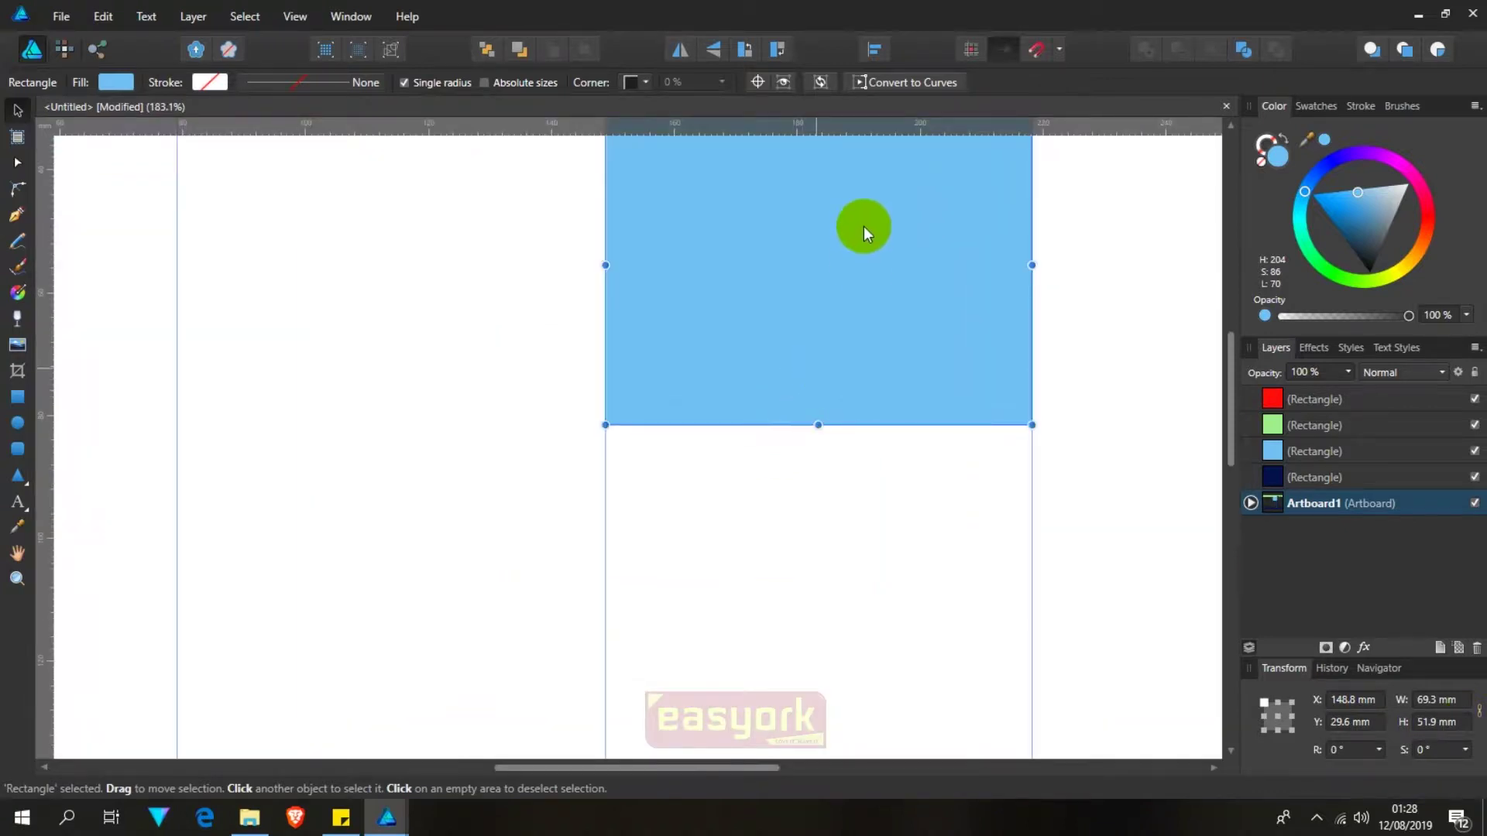
drag(869, 138, 884, 426)
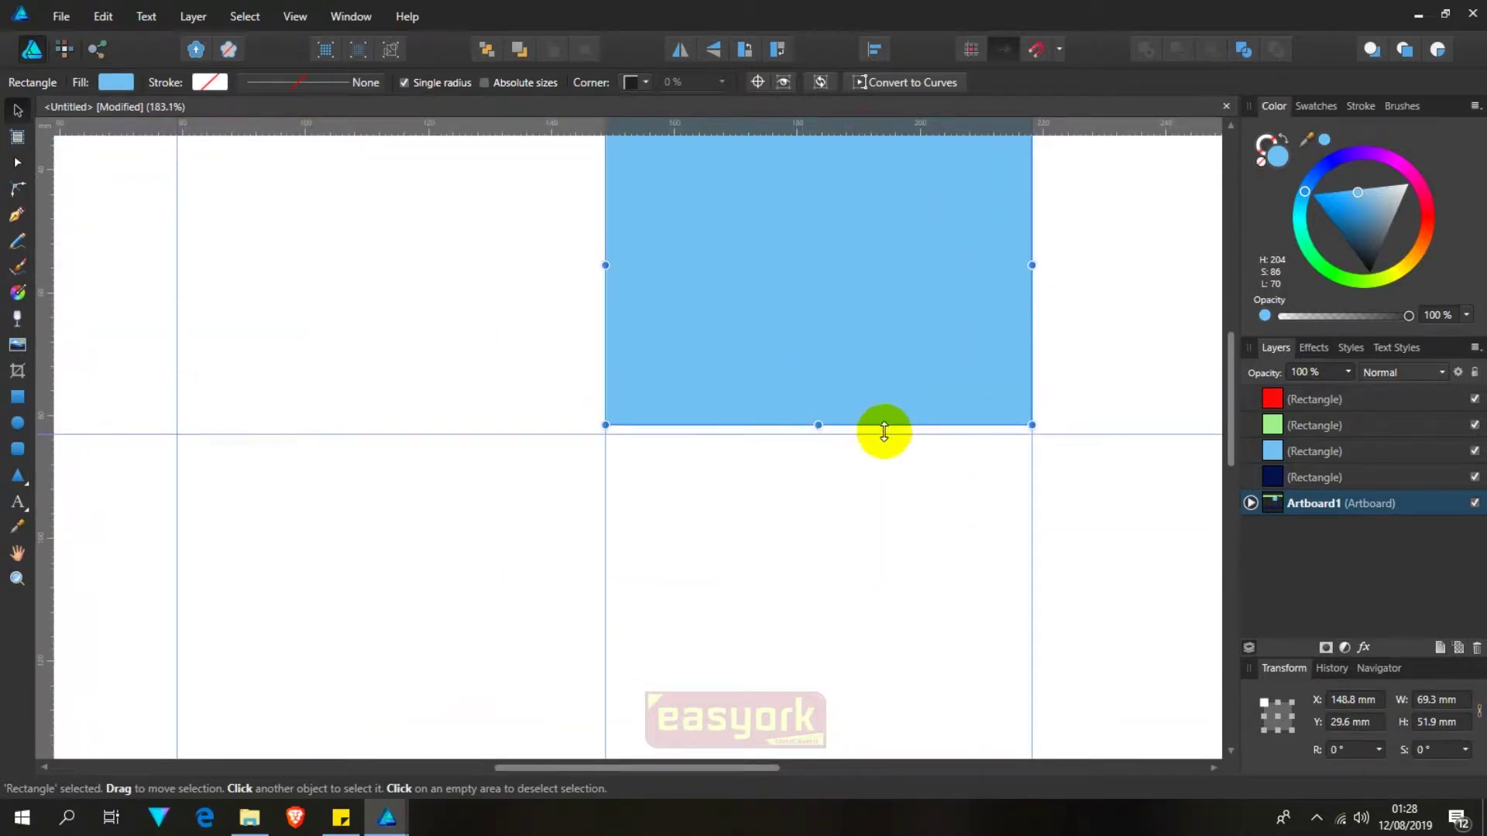
scroll(884, 427, up, 1)
scroll(881, 430, up, 1)
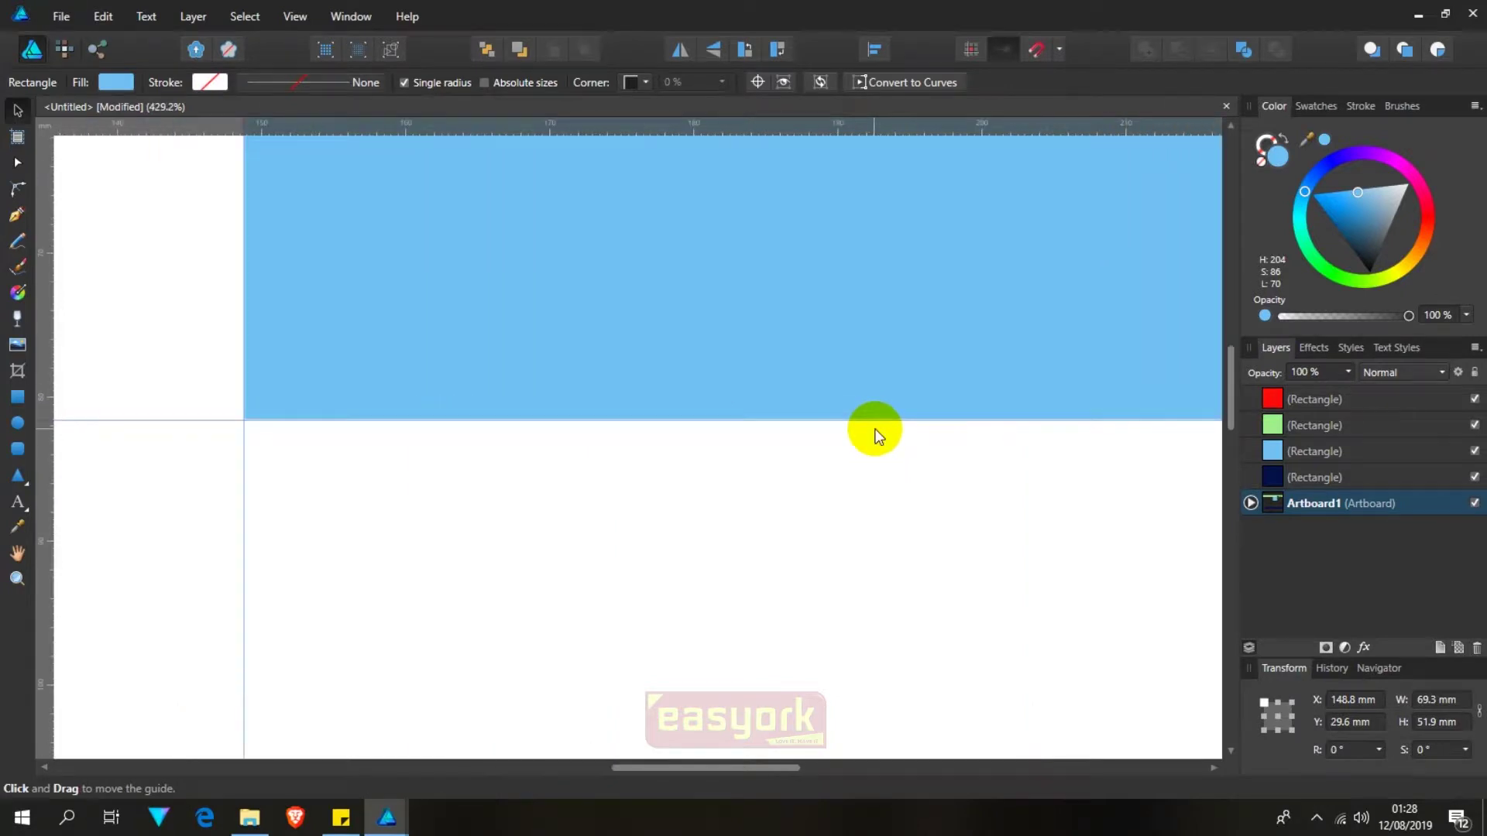
scroll(876, 432, down, 4)
drag(870, 358, 872, 448)
scroll(867, 437, up, 3)
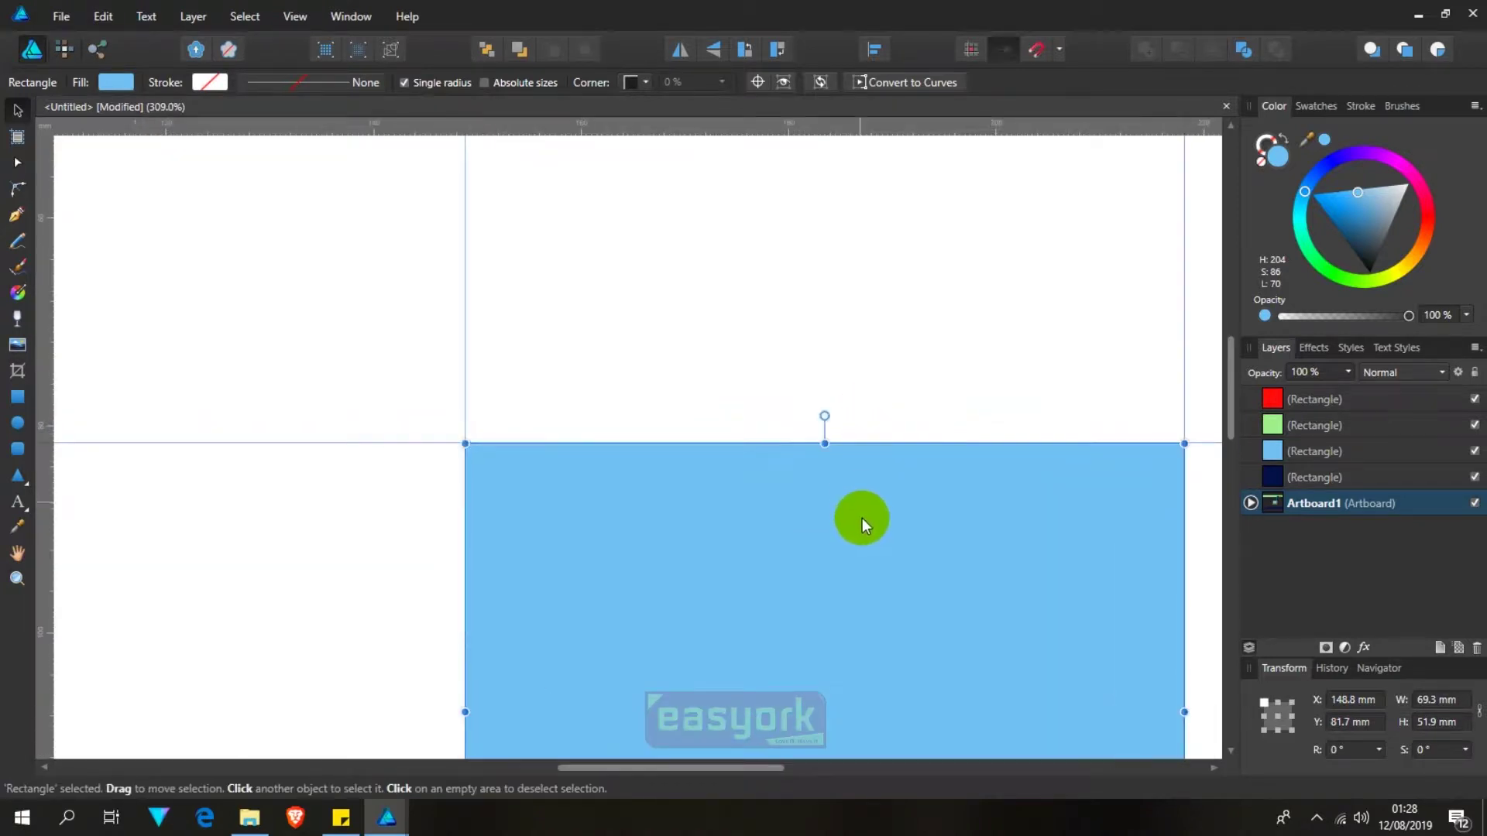
drag(865, 517, 866, 518)
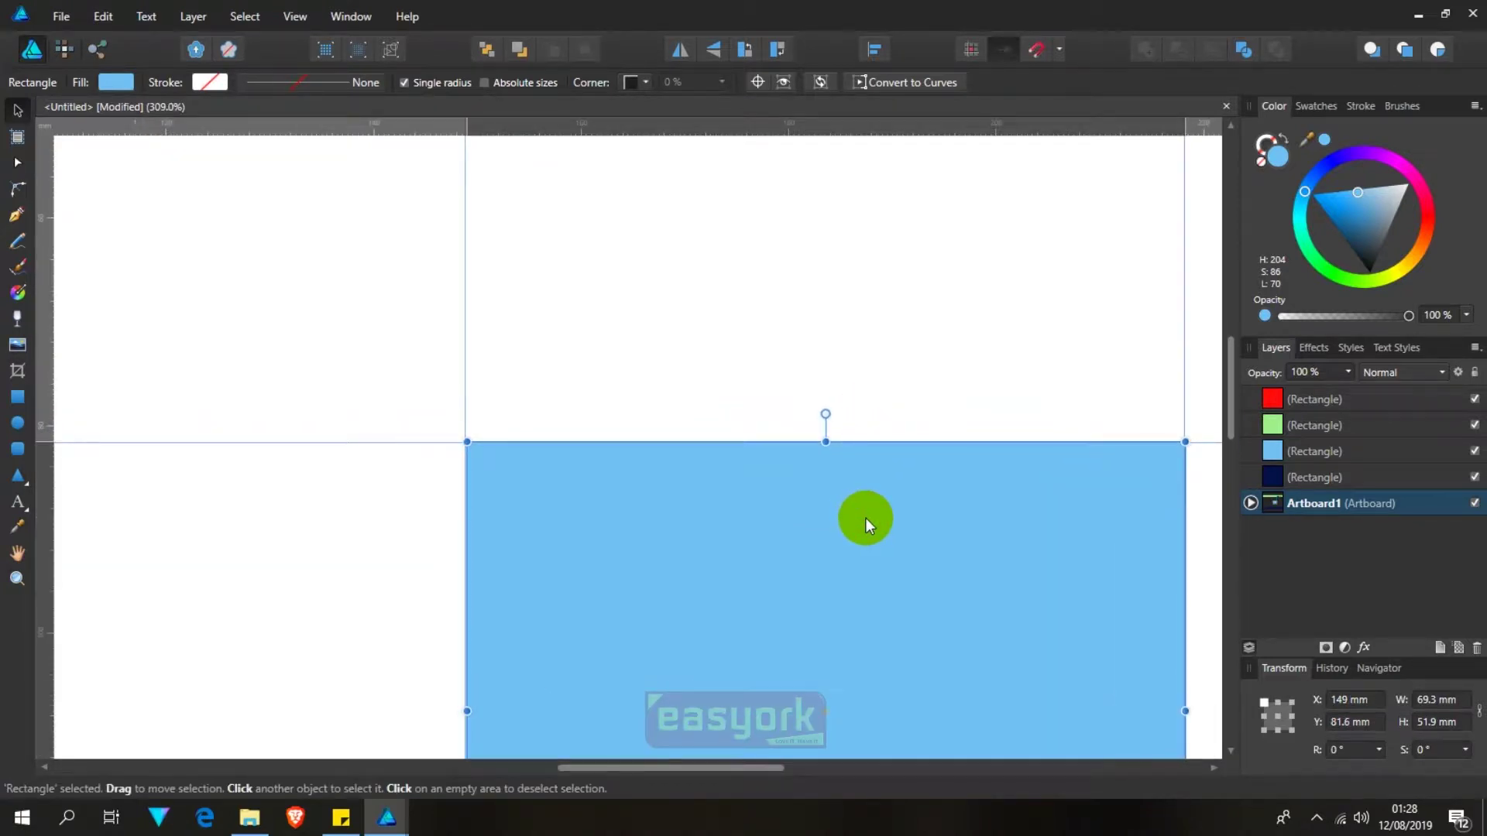
Step: Place a guide along the block's new bottom edge, then delete the blue placeholder rectangle
mouse_move(867, 598)
mouse_down()
mouse_move(858, 129)
mouse_move(859, 530)
mouse_up()
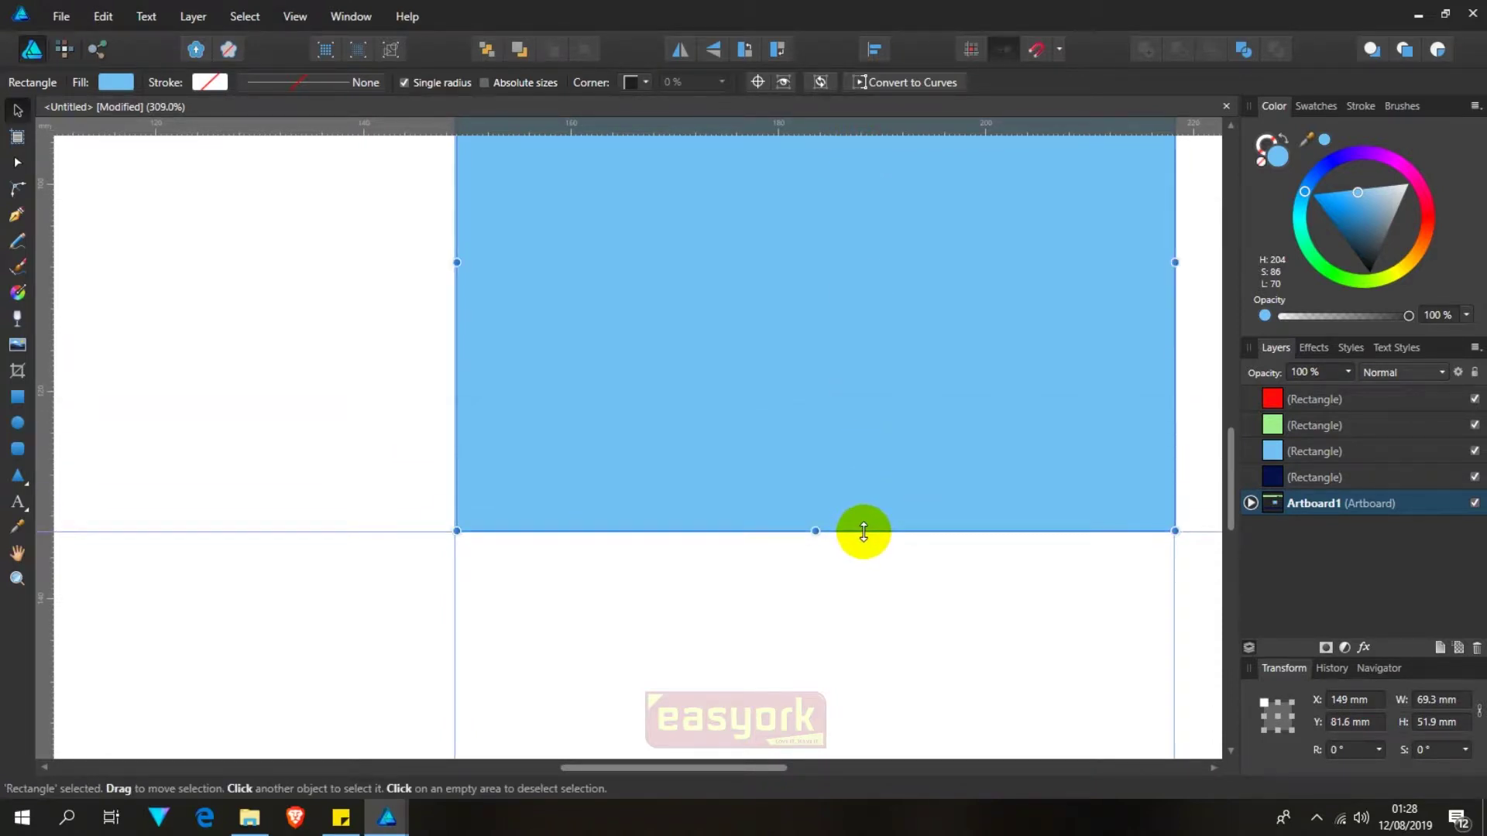
click(888, 570)
click(895, 404)
key(ctrl+1)
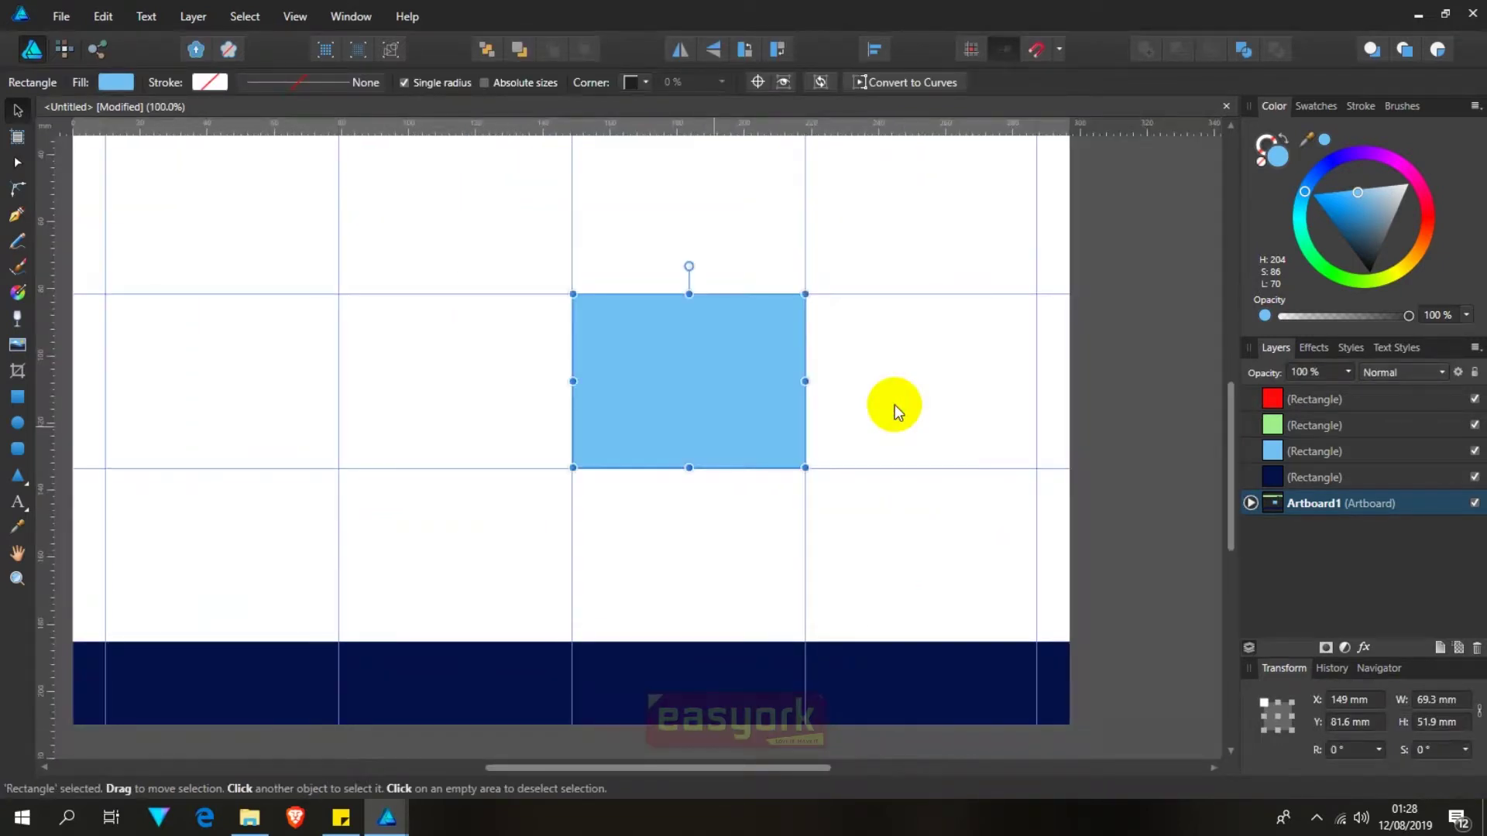
key(Delete)
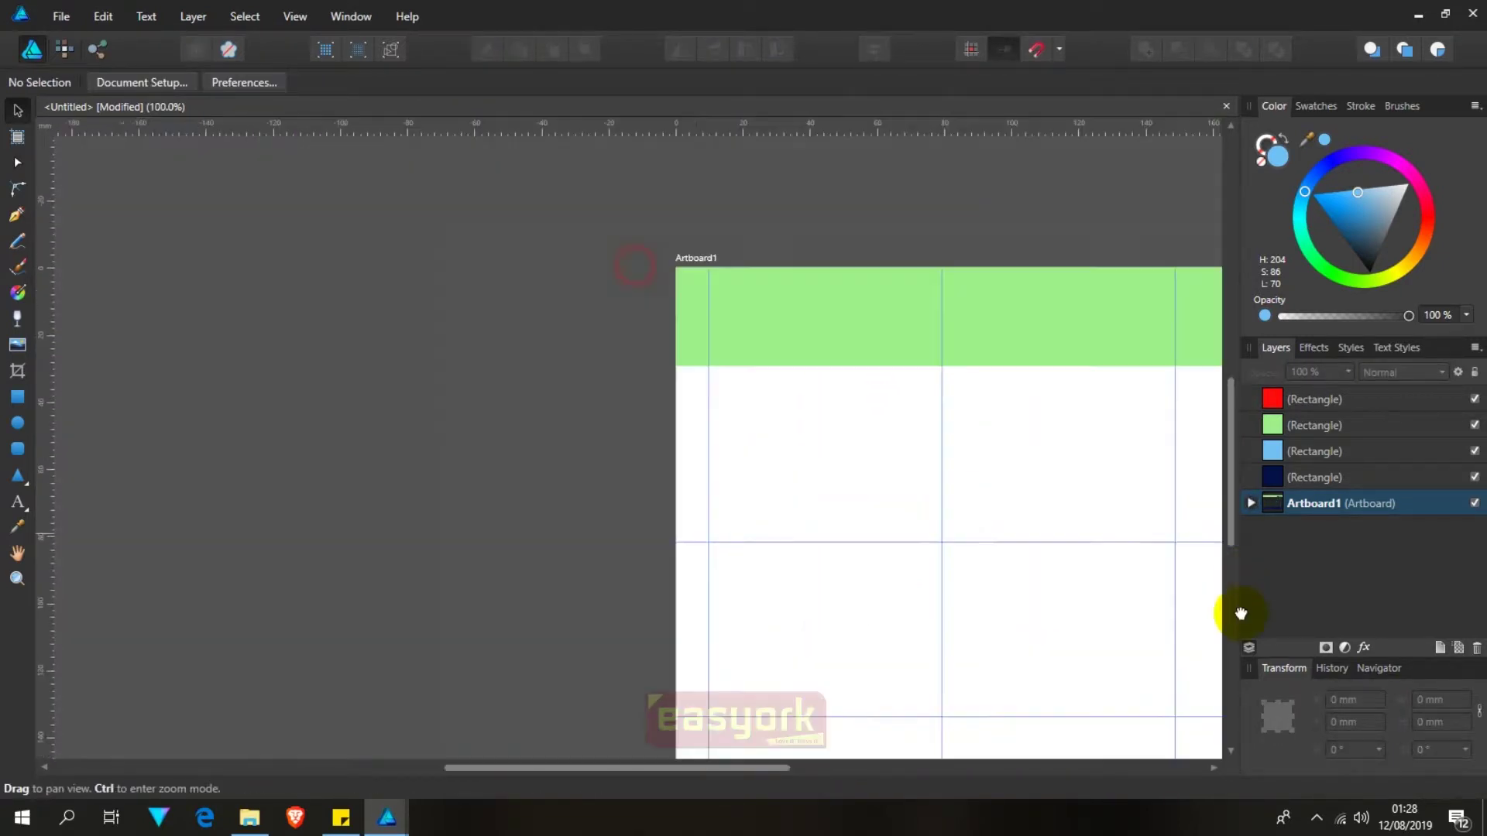
Step: Draw a small rectangle at a guide intersection below the header
mouse_move(658, 303)
mouse_down()
mouse_move(944, 540)
mouse_move(907, 322)
mouse_move(1004, 454)
mouse_up()
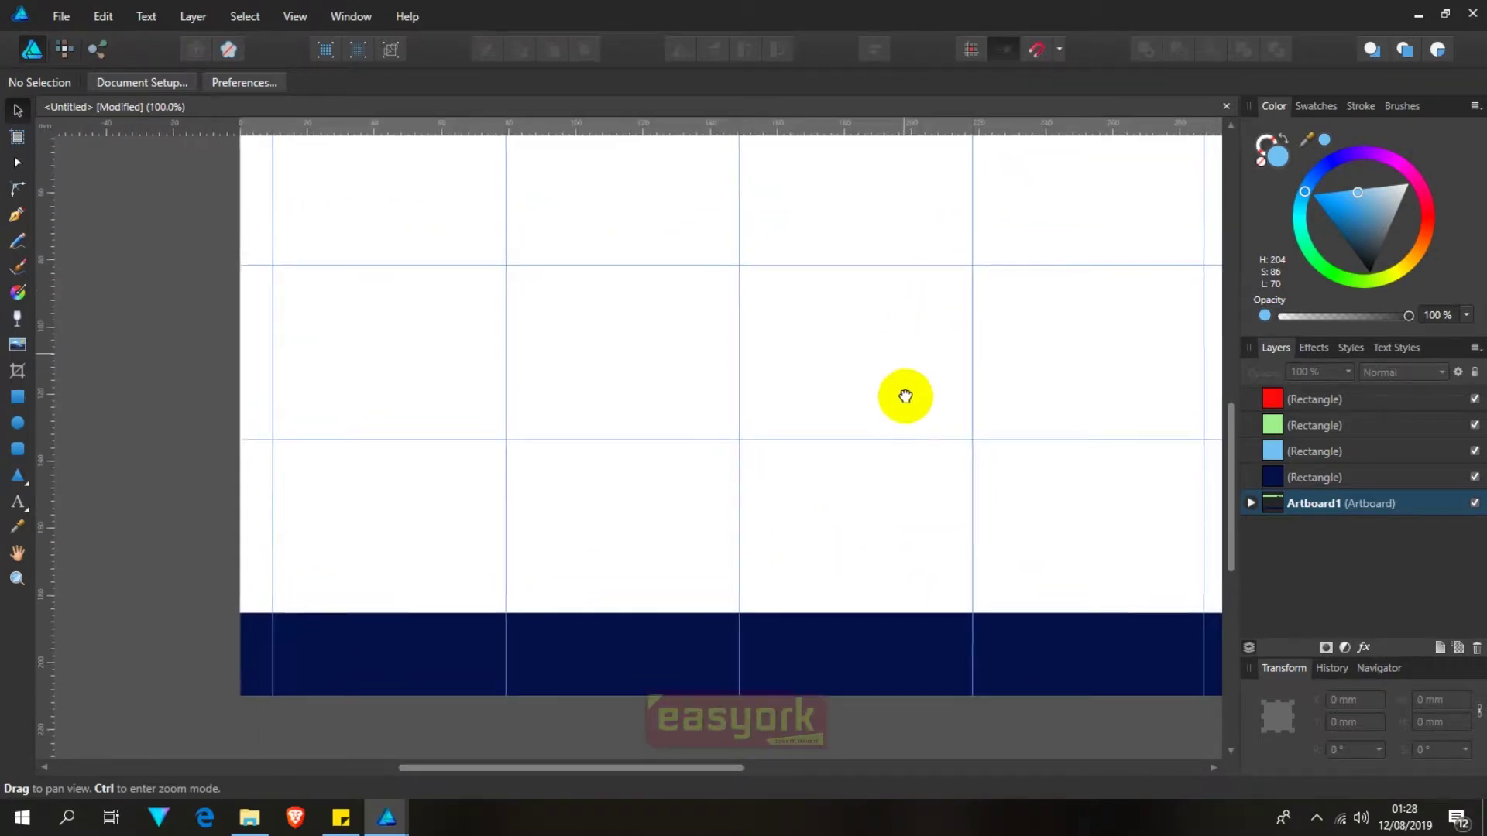
scroll(376, 386, up, 5)
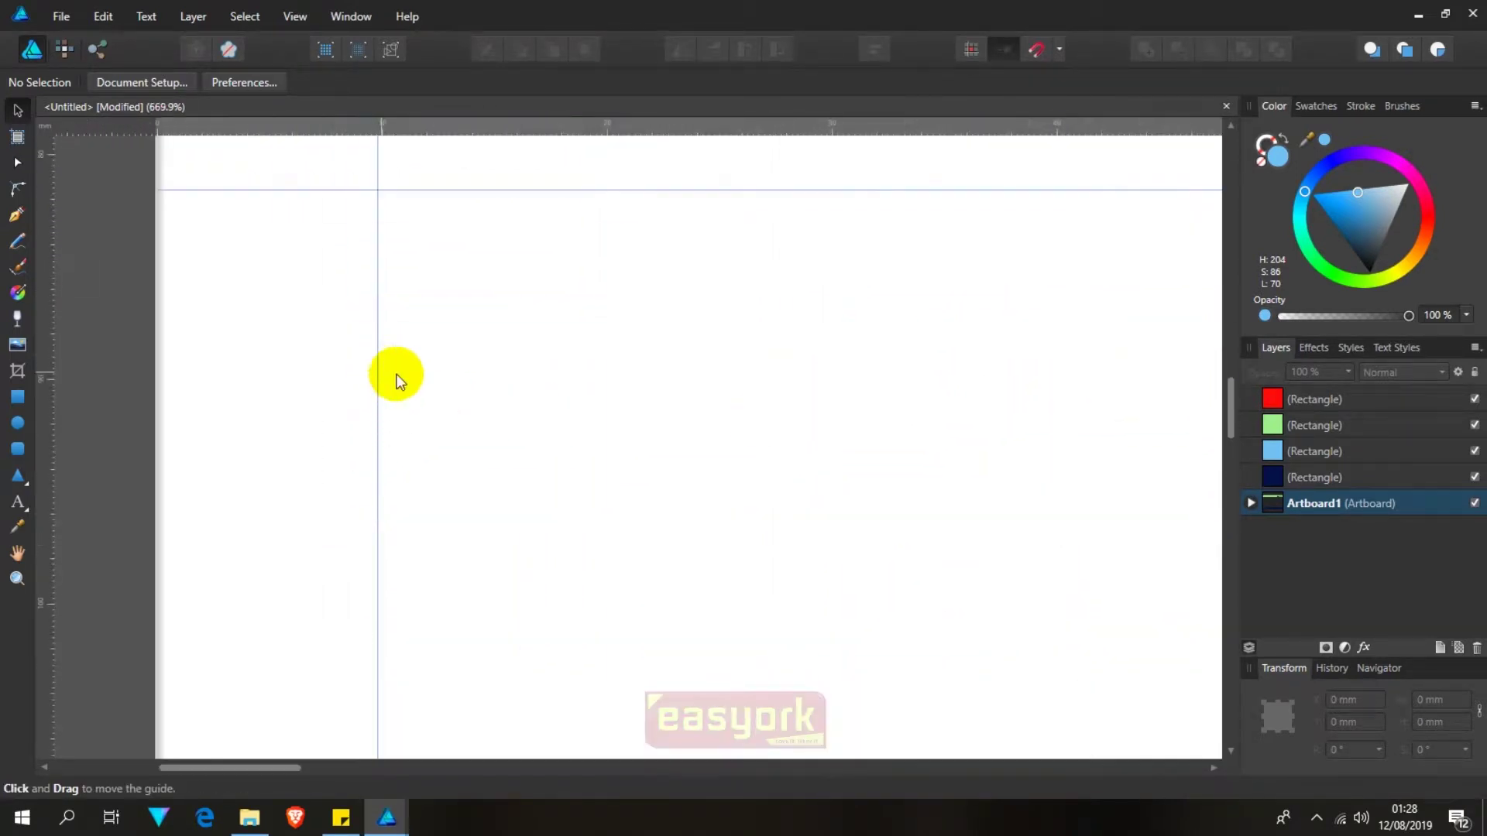
drag(441, 272, 640, 376)
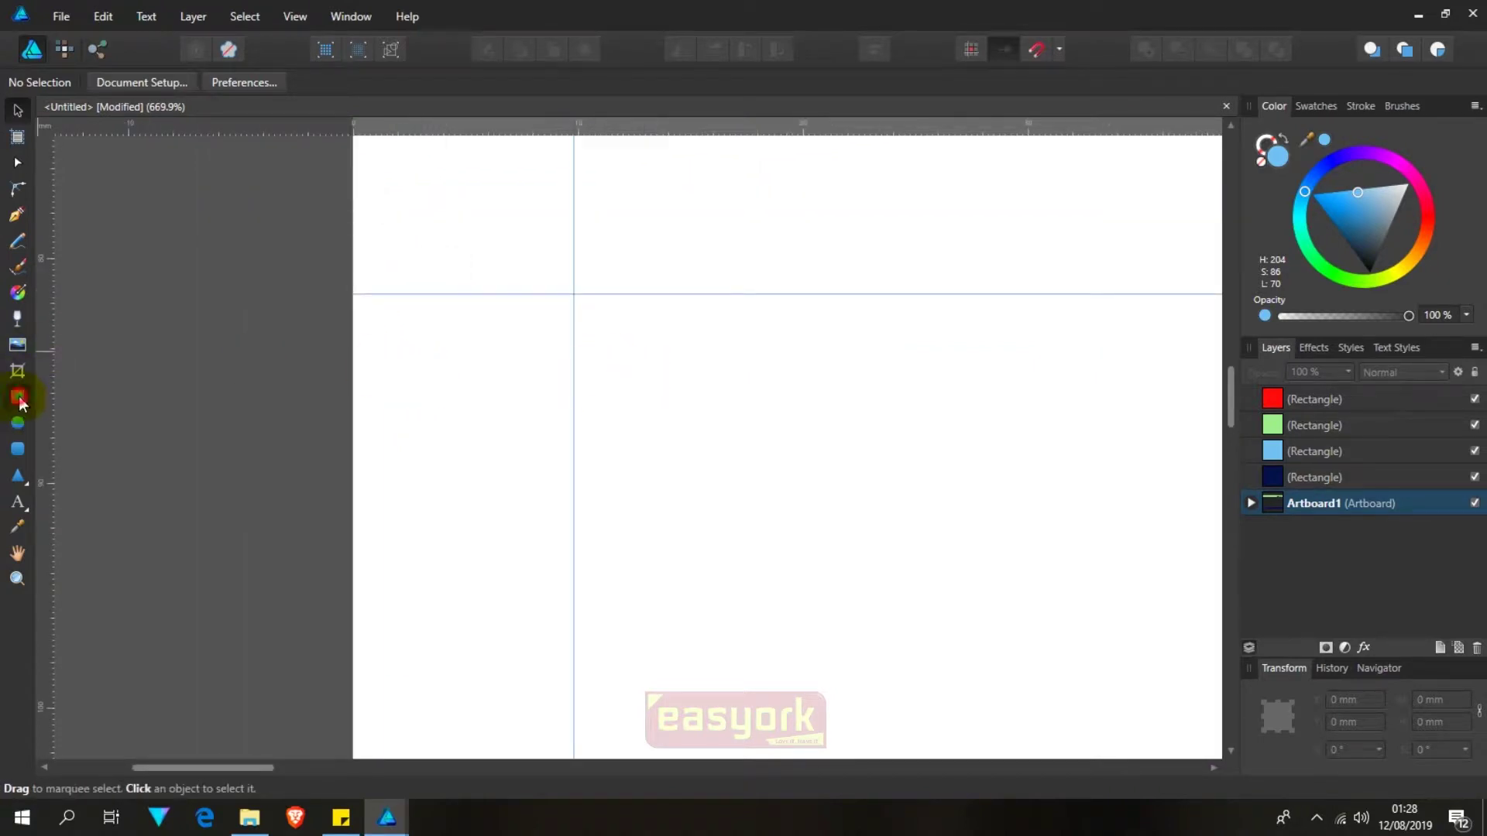
click(17, 396)
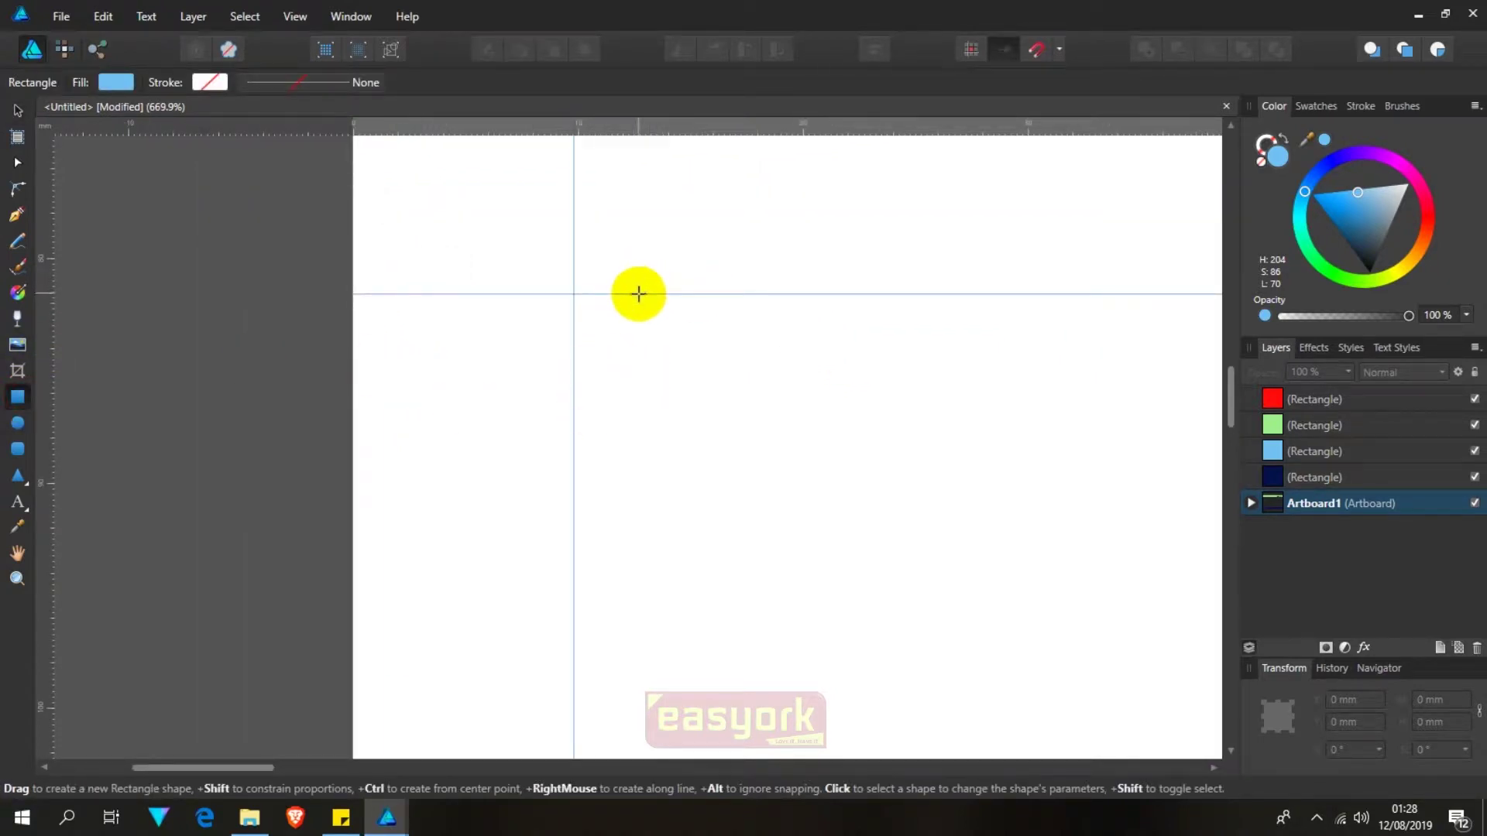
drag(640, 294, 700, 350)
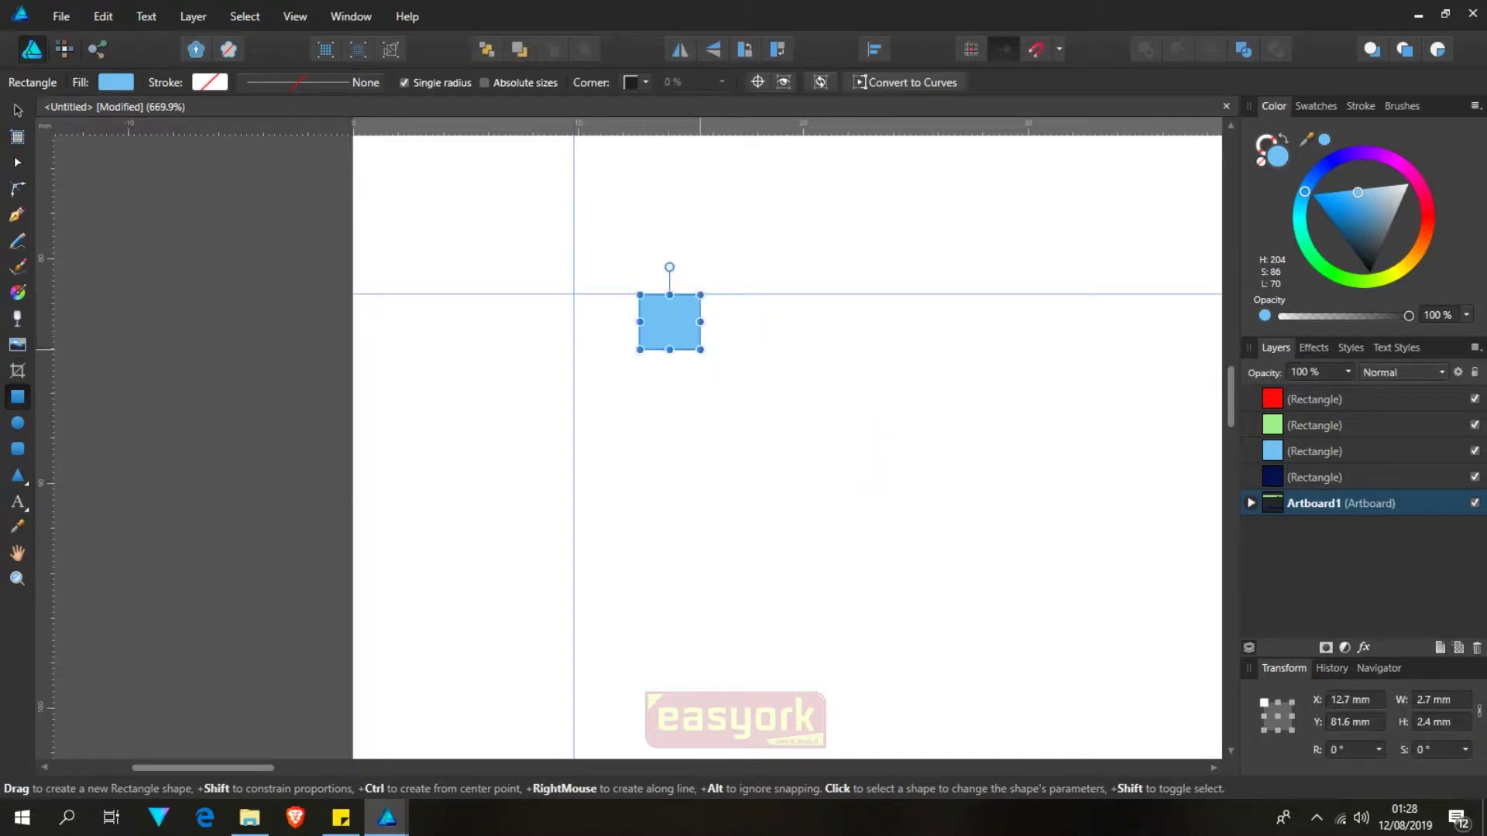
Step: Size the rectangle to 10 × 10 mm and nudge the square slightly upward
click(1453, 702)
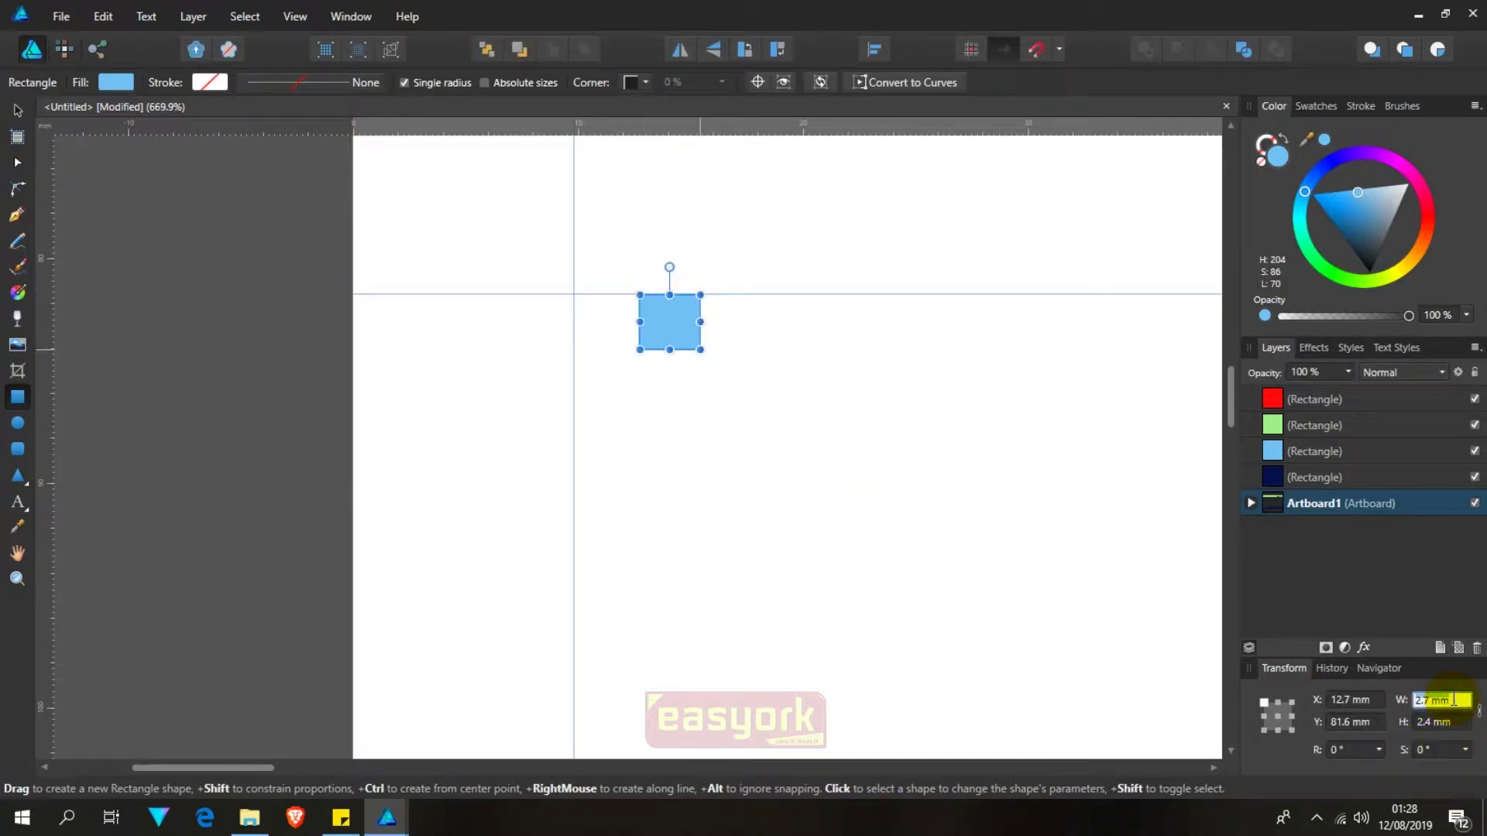
text(10)
key(Tab)
text(1)
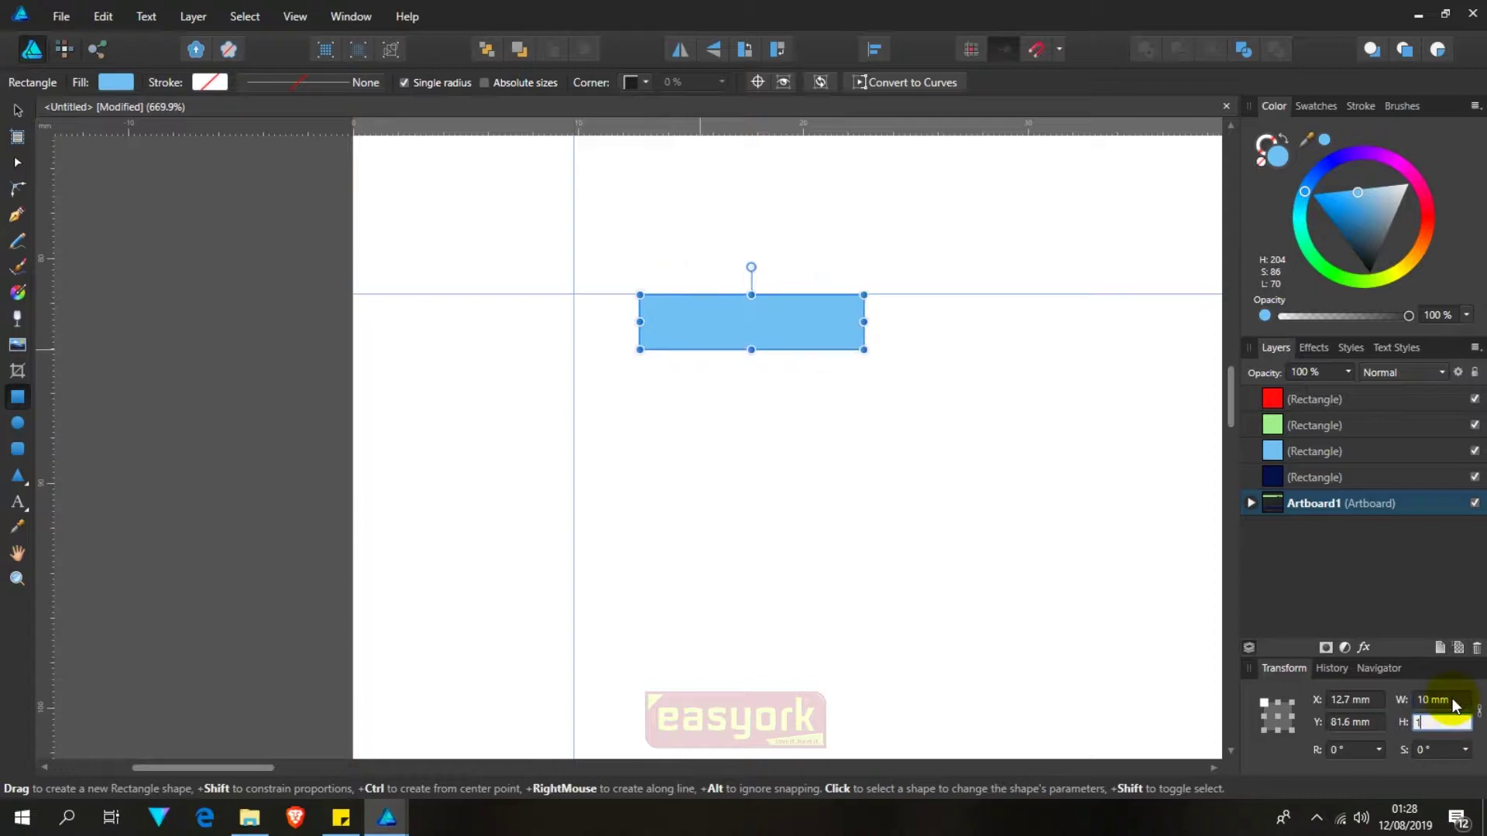
key(Return)
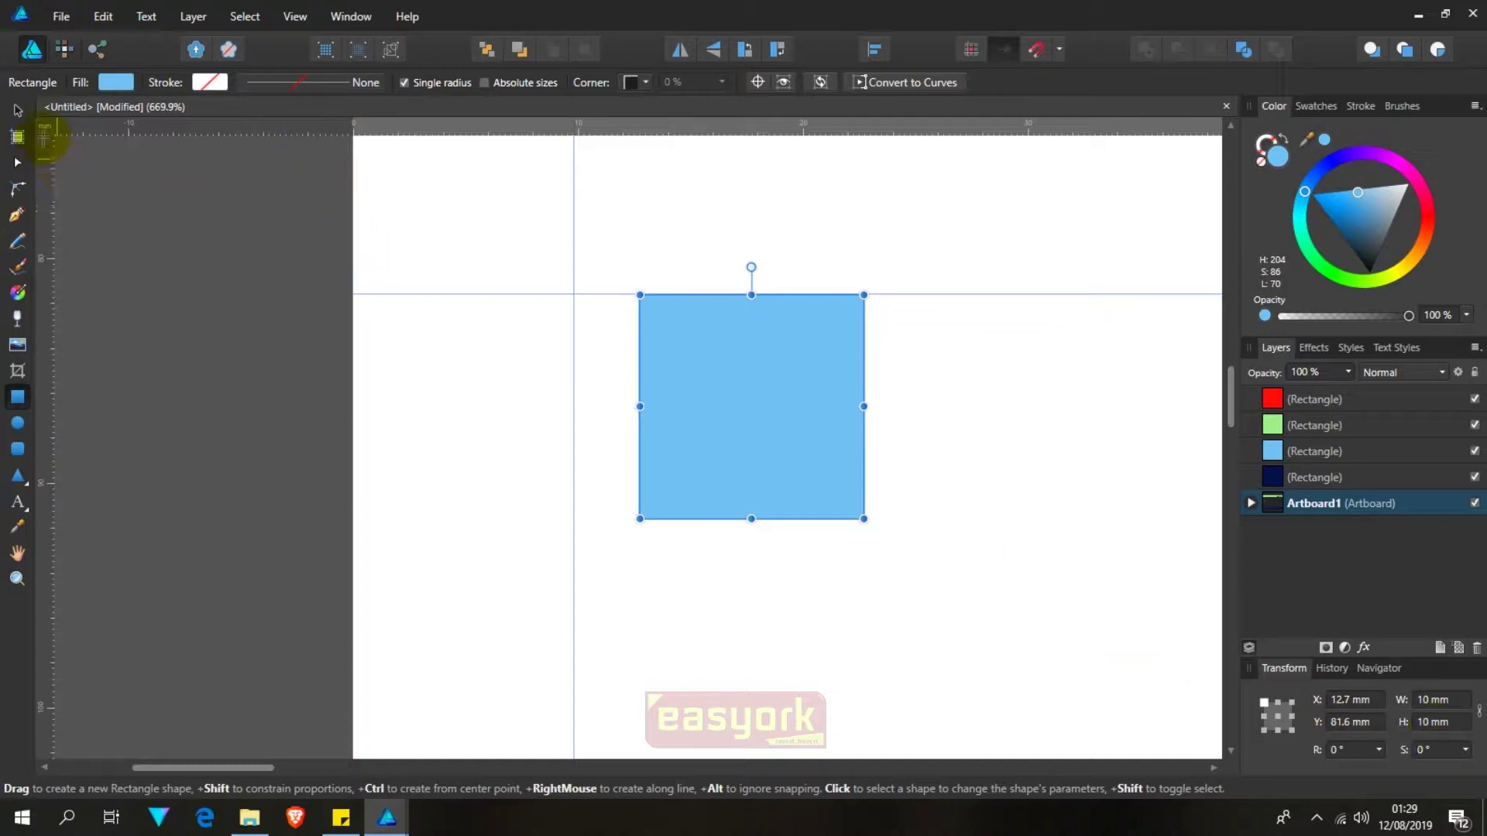
click(17, 112)
drag(710, 438, 738, 333)
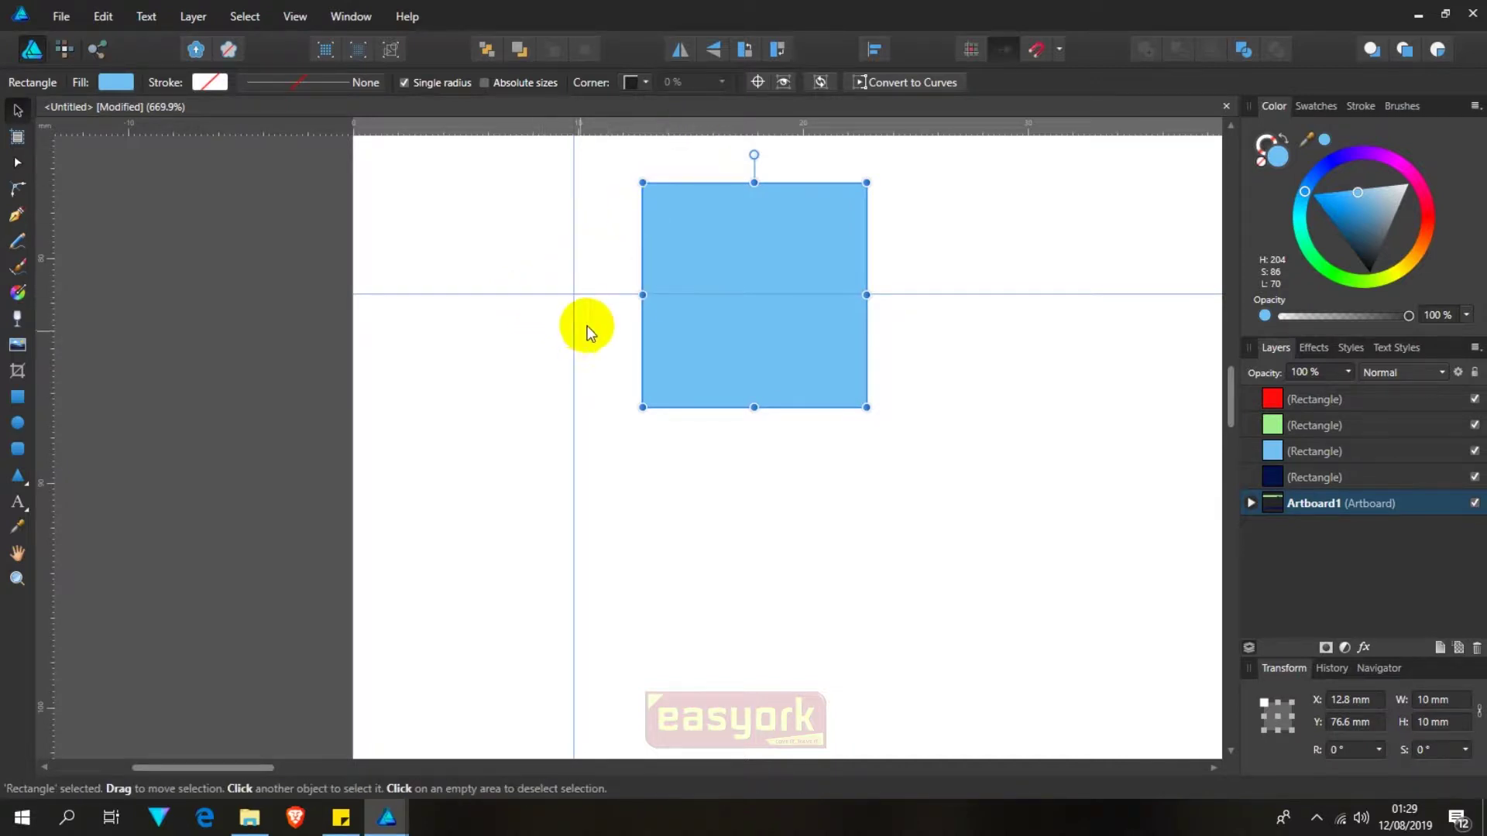
Step: Add horizontal guides along the blue square's top and bottom edges
drag(709, 125, 709, 183)
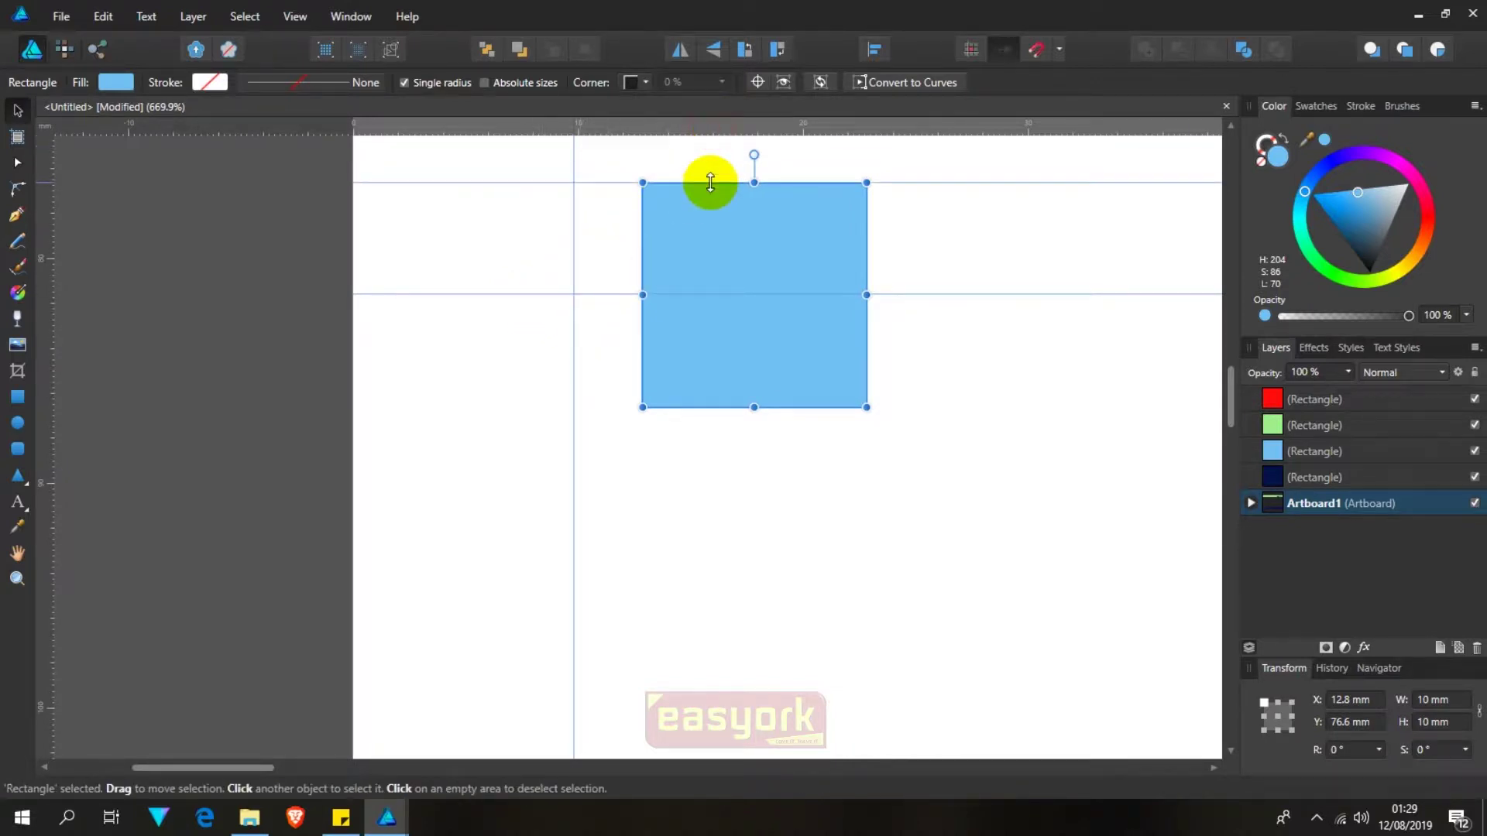
drag(612, 294, 616, 406)
scroll(617, 405, down, 2)
scroll(620, 395, down, 2)
scroll(642, 388, down, 2)
scroll(661, 386, down, 1)
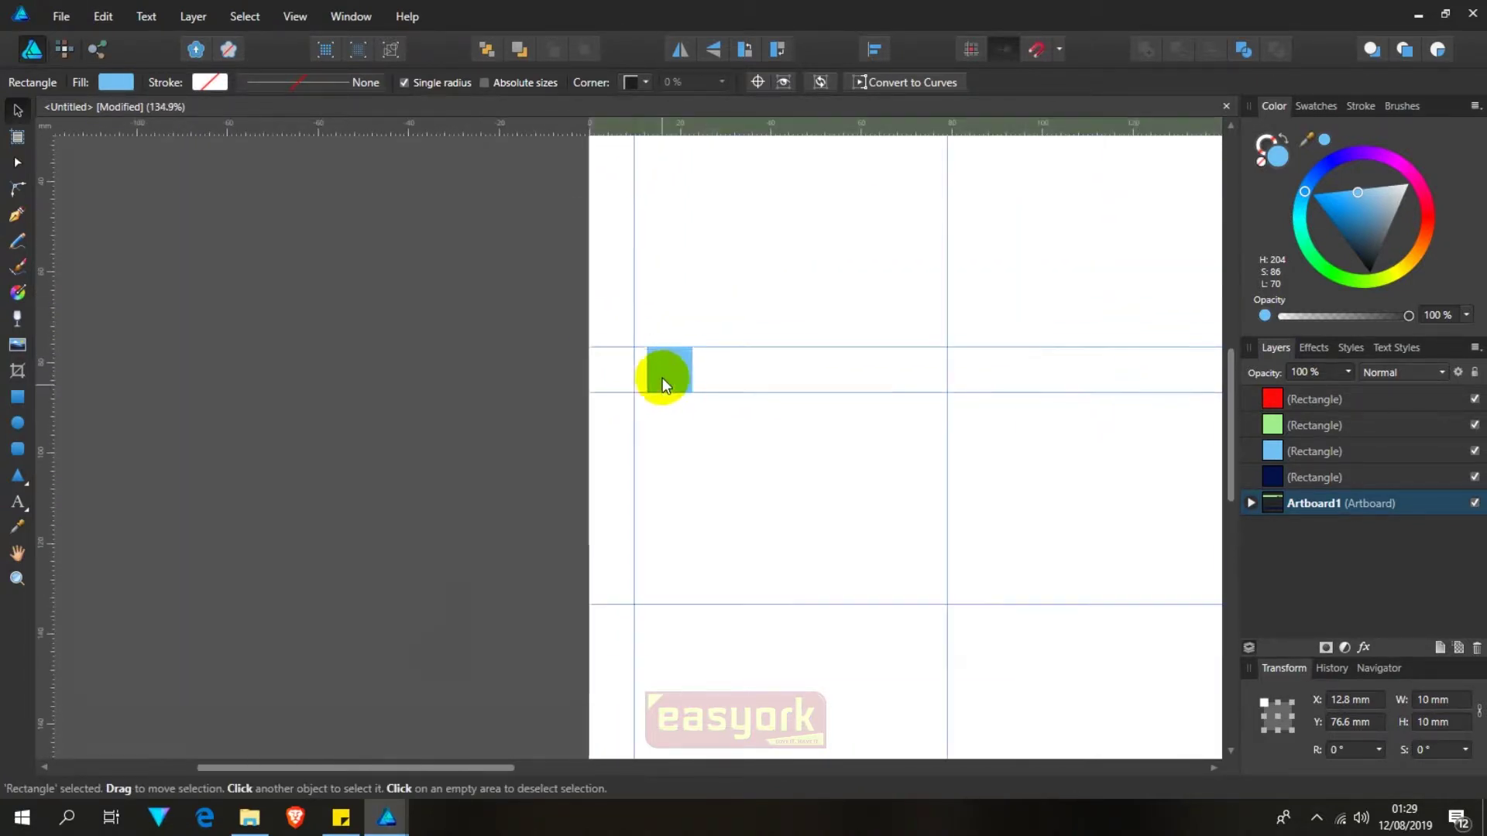
drag(662, 386, 682, 617)
scroll(670, 434, up, 1)
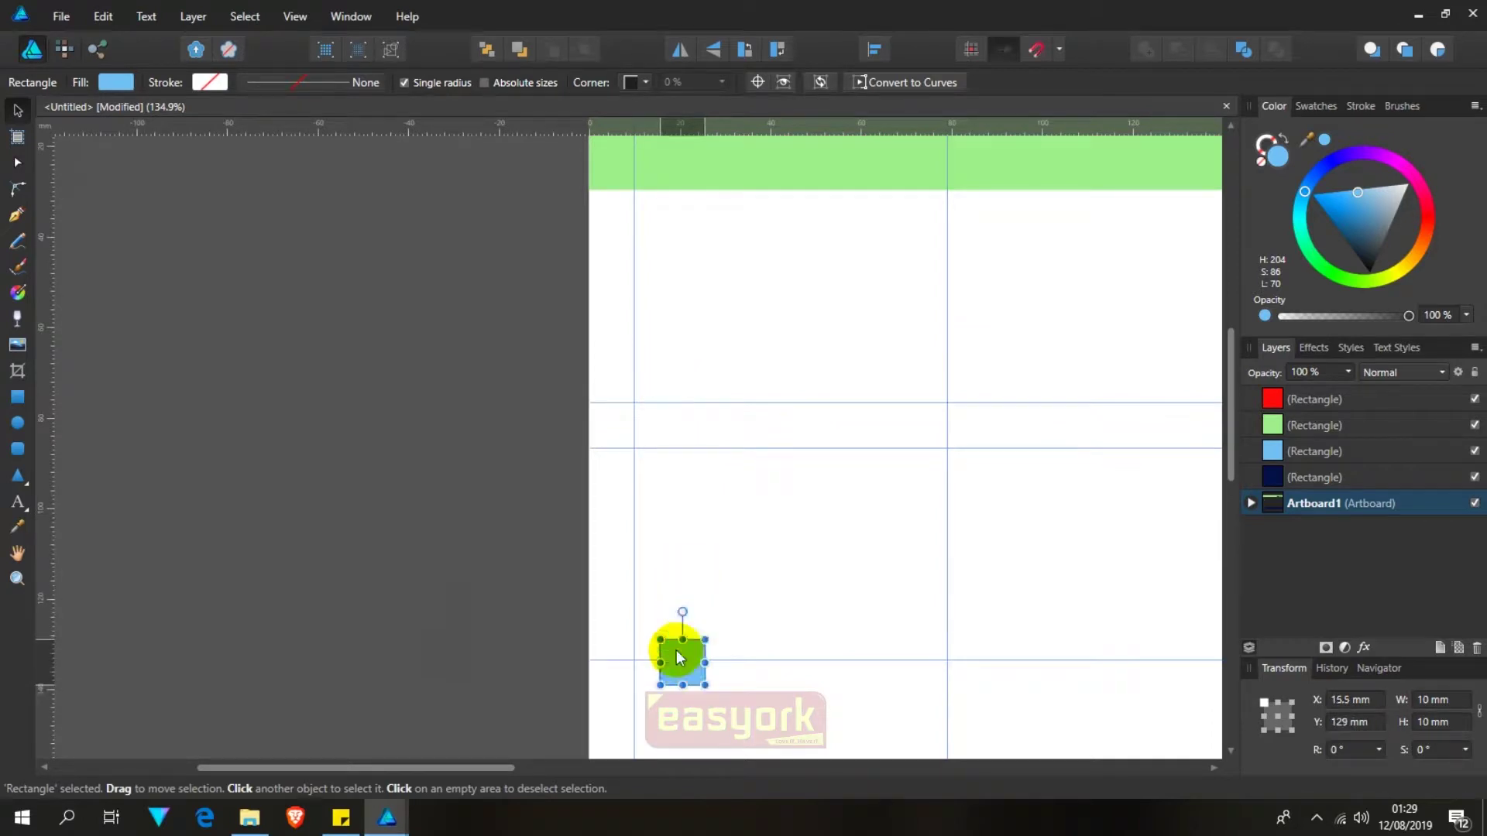
scroll(677, 643, up, 3)
scroll(666, 627, up, 4)
Step: Move the square lower to Y 128.5 mm and add guides at its top and bottom edges
drag(678, 643, 657, 545)
scroll(790, 387, down, 3)
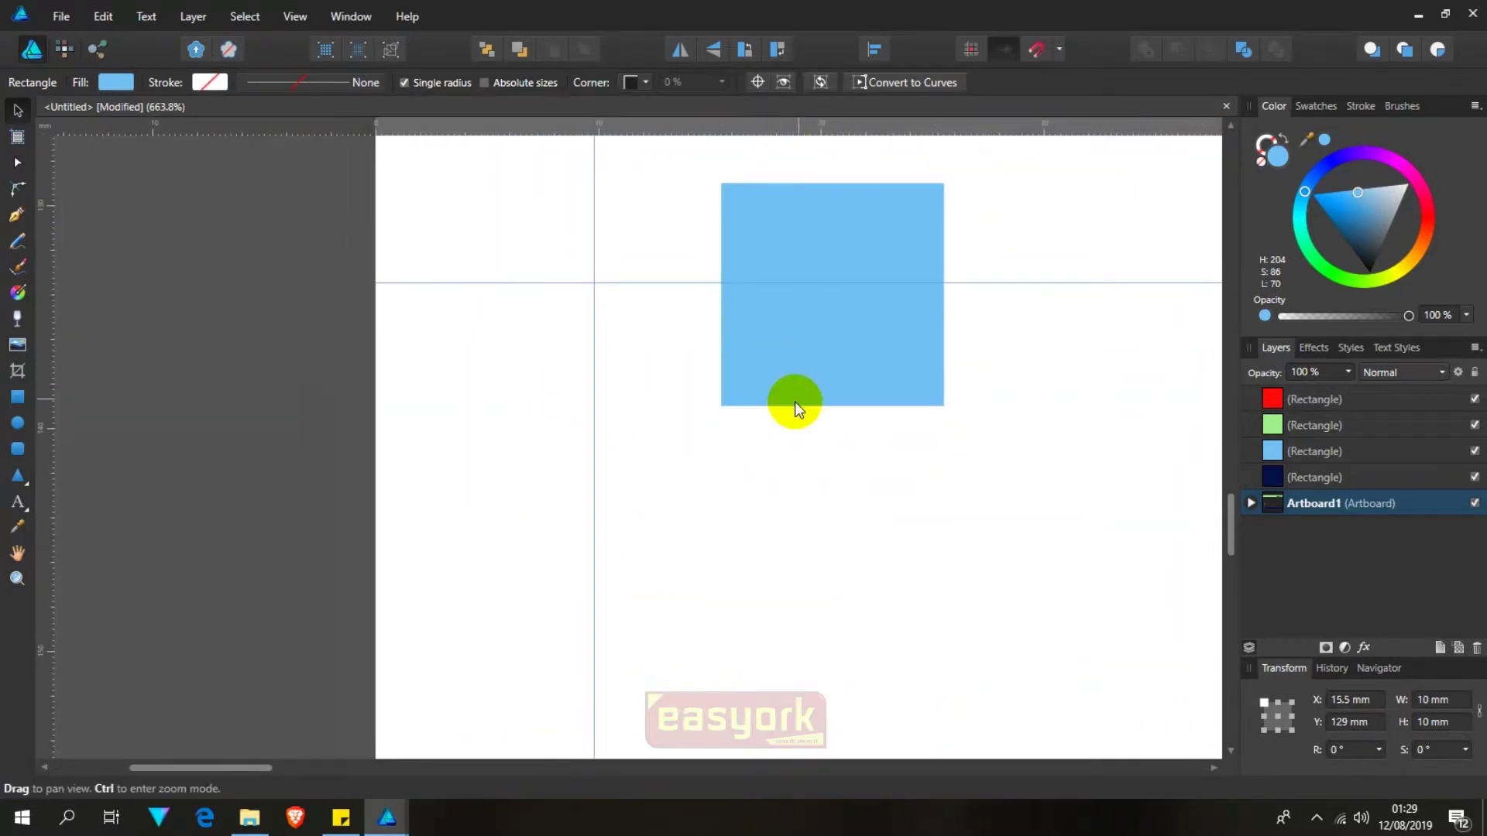
scroll(781, 350, up, 5)
mouse_move(678, 229)
mouse_down()
mouse_move(681, 415)
mouse_move(691, 384)
mouse_up()
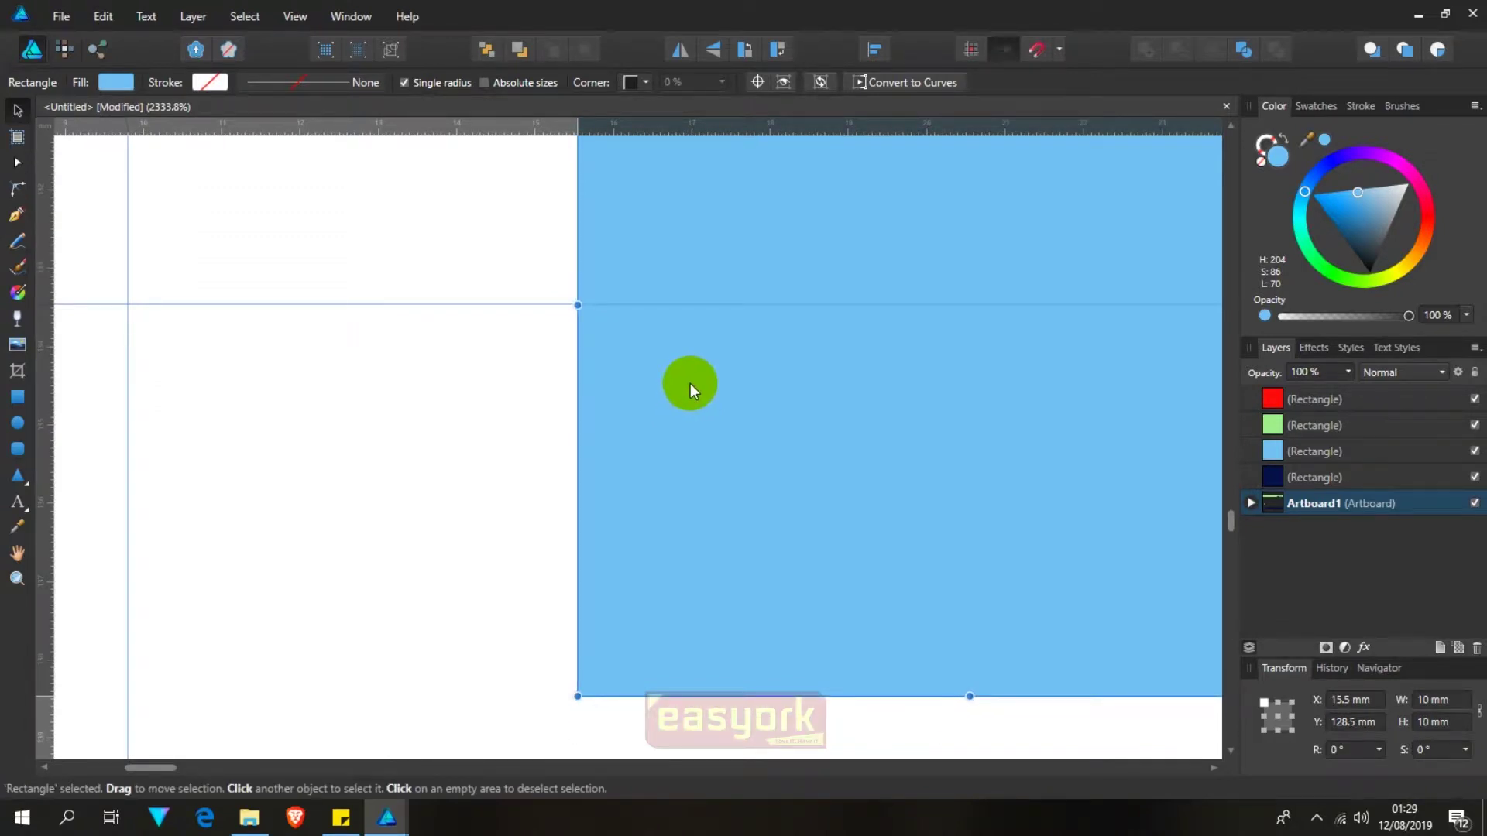
scroll(681, 389, down, 3)
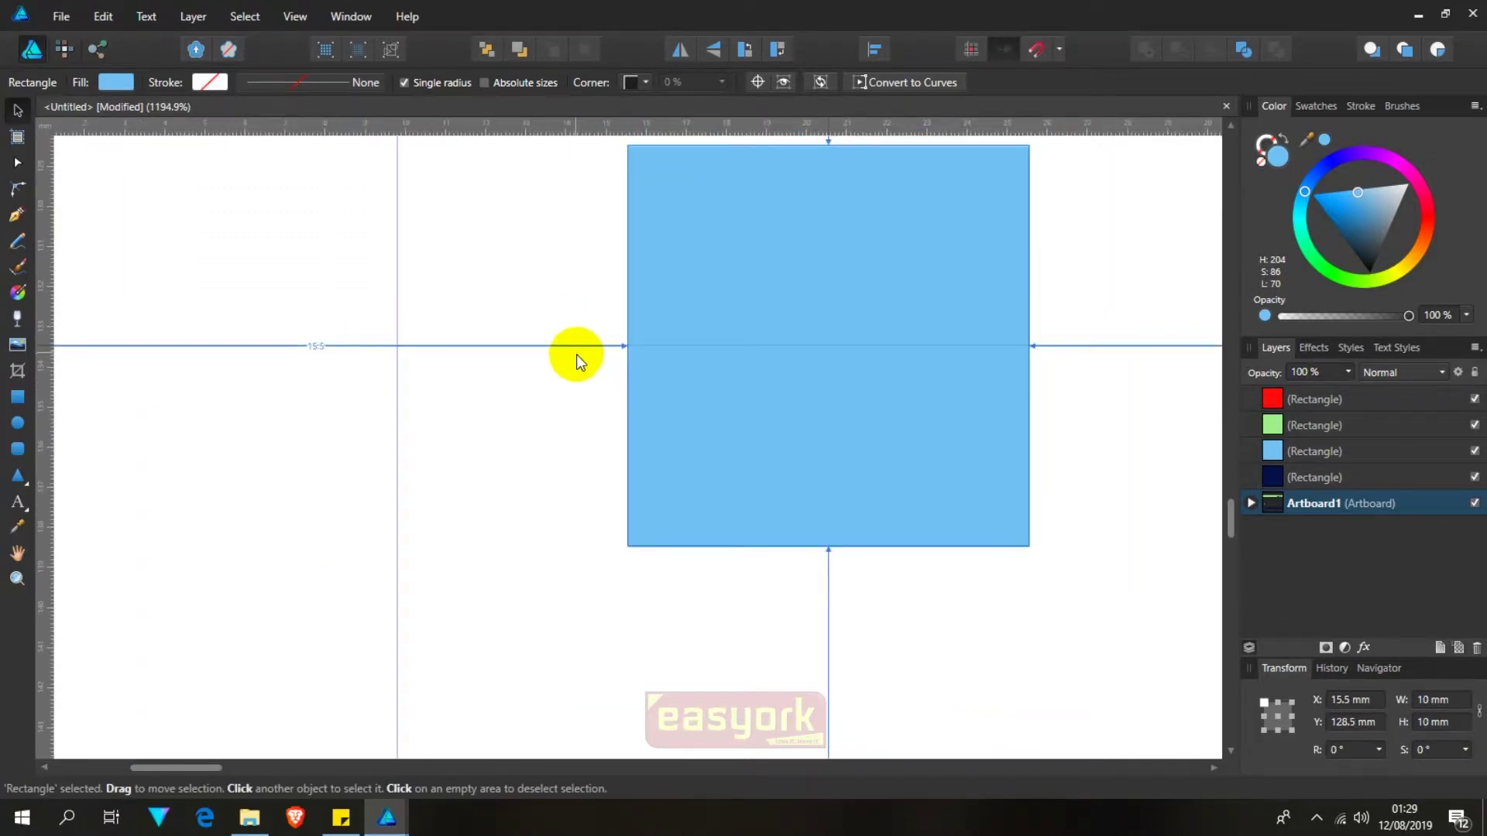
scroll(576, 355, down, 1)
drag(696, 132, 716, 187)
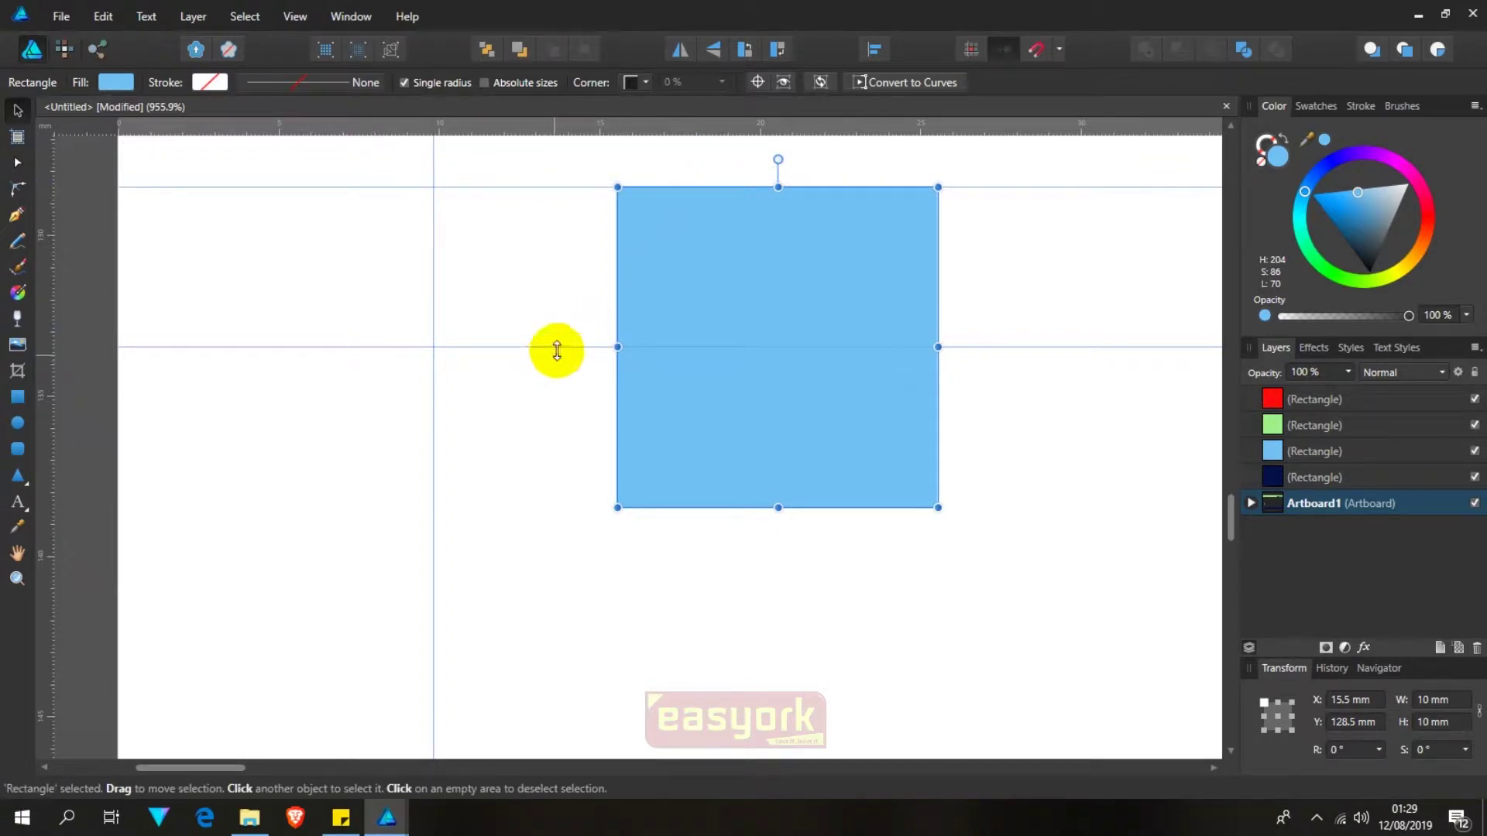
drag(557, 347, 567, 508)
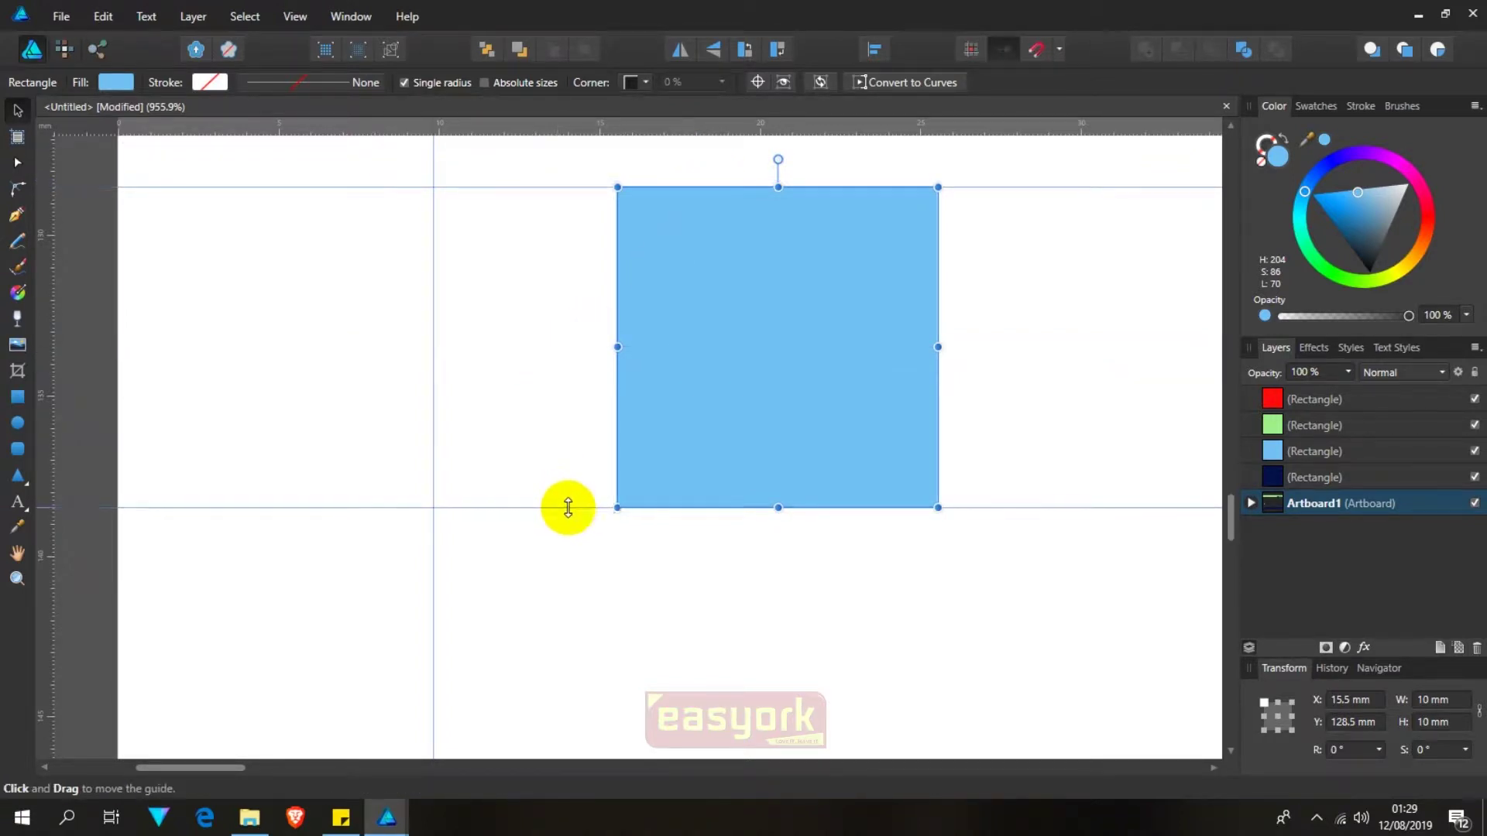
scroll(630, 408, down, 3)
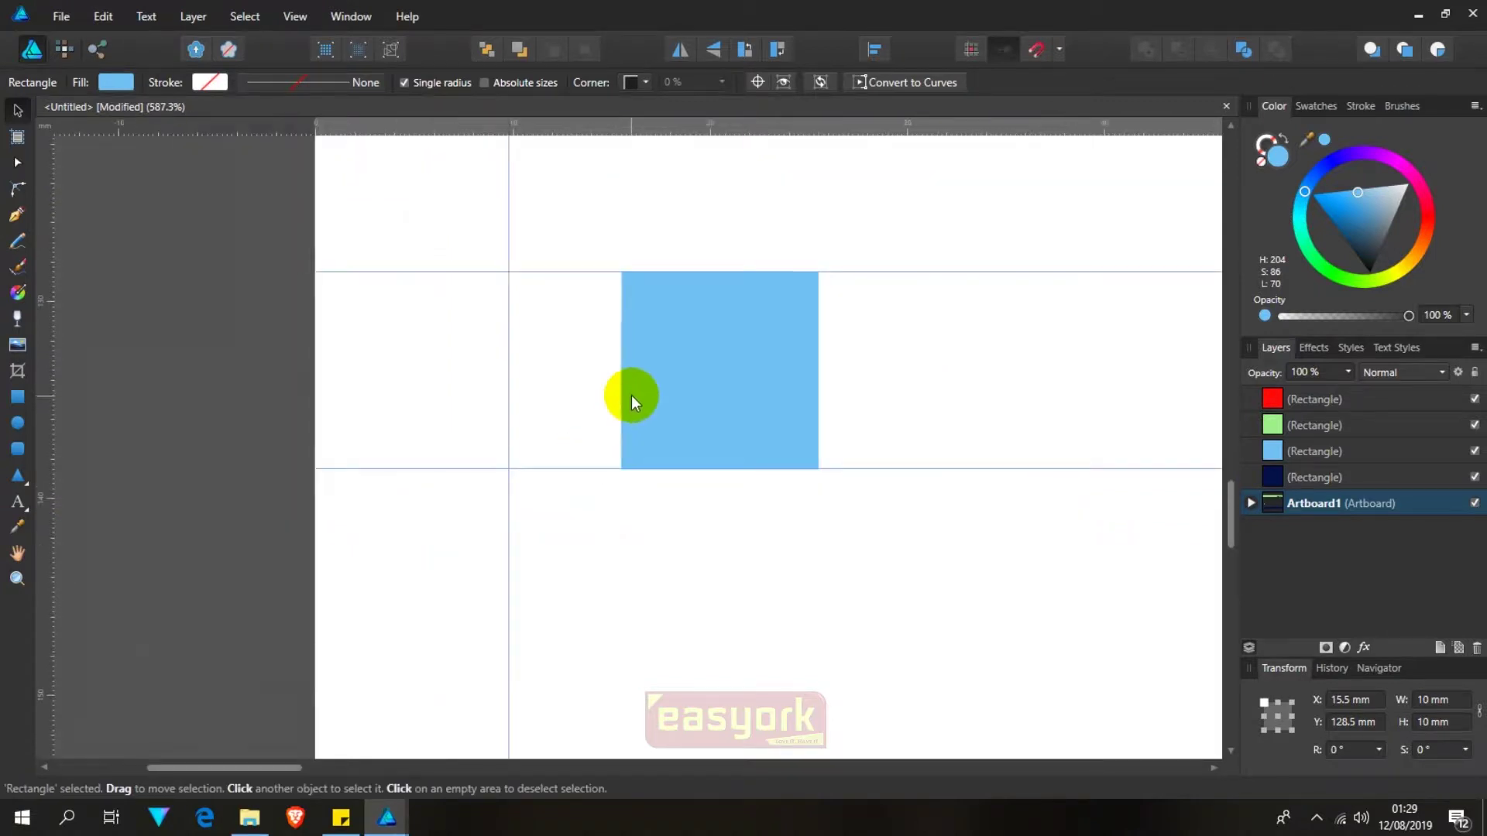
scroll(630, 395, down, 3)
scroll(630, 392, down, 3)
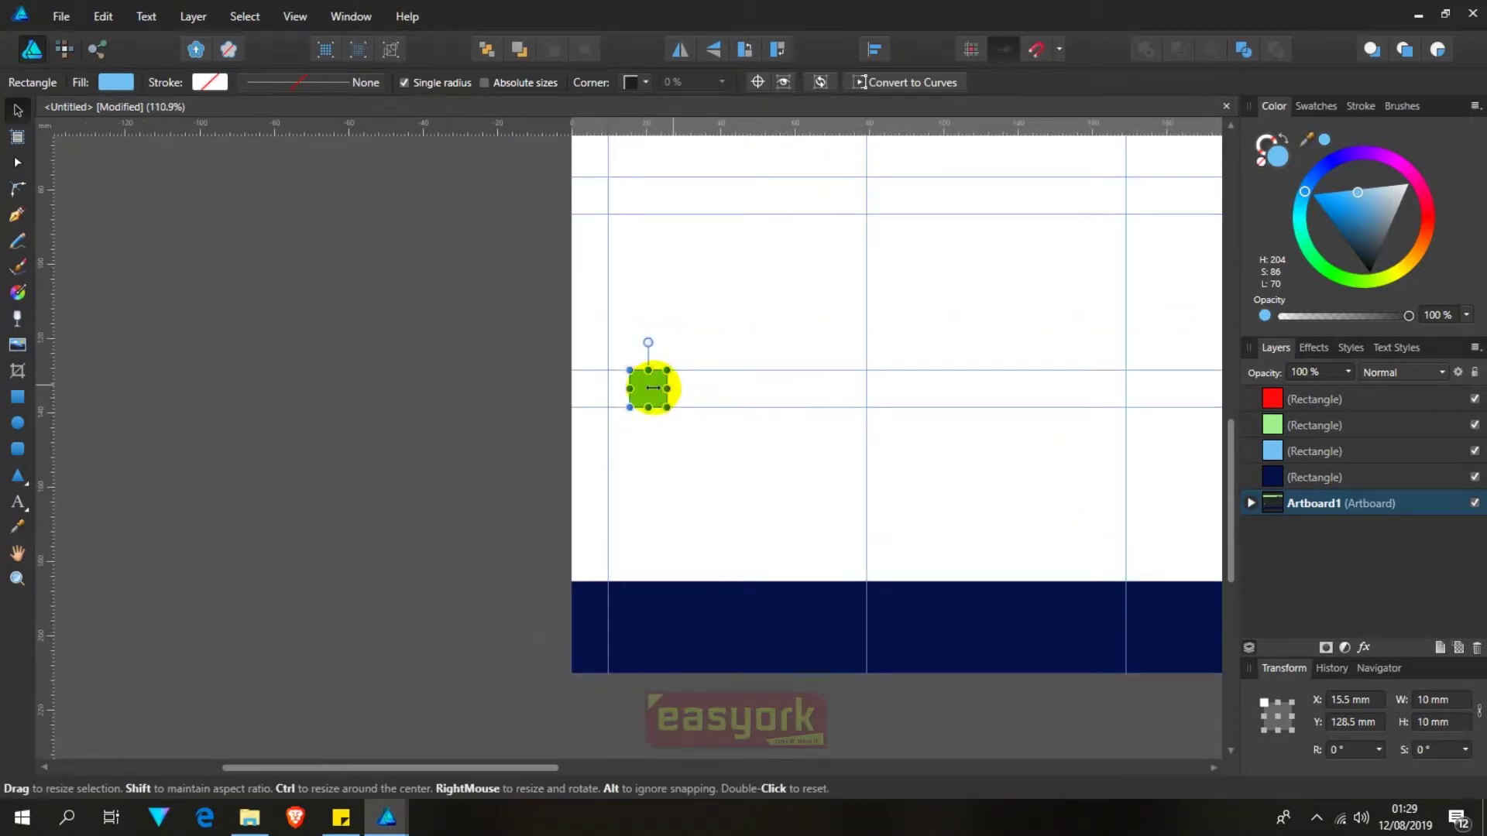
Step: Move the blue square into the next column and add vertical guides at both its edges
drag(646, 379, 867, 313)
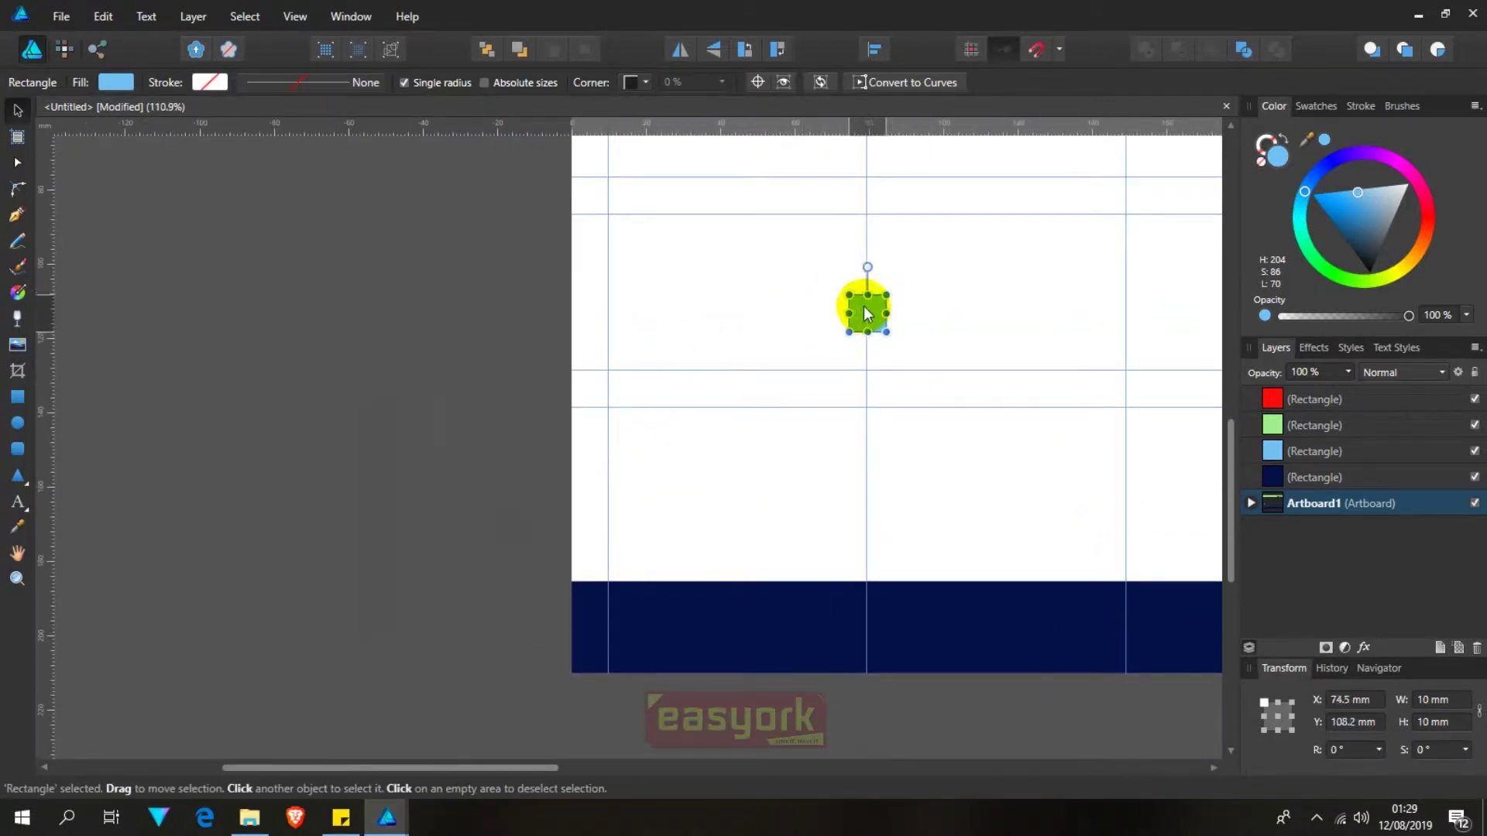
scroll(867, 313, up, 4)
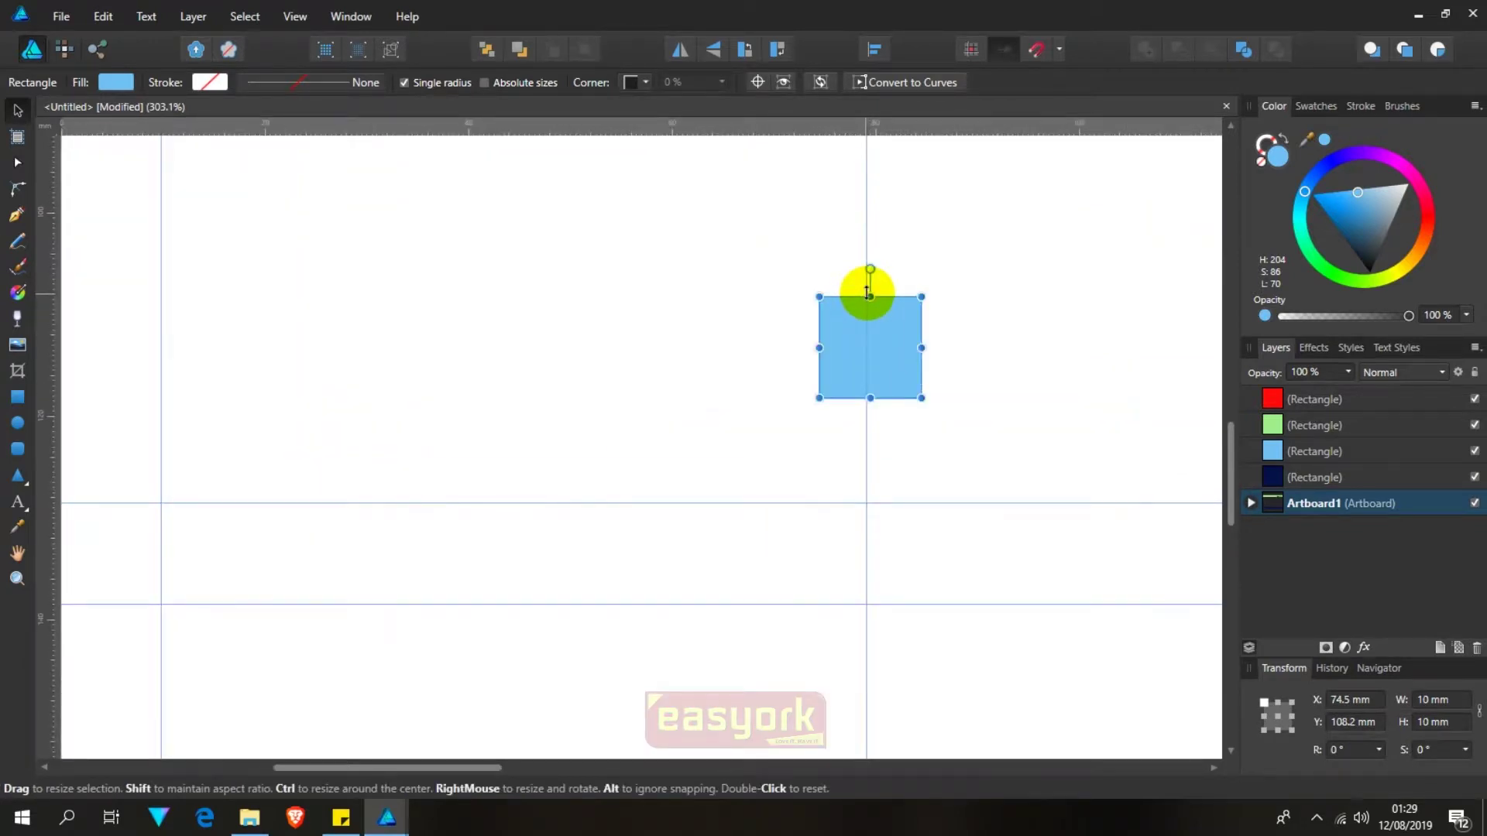
scroll(886, 335, up, 2)
drag(886, 344, 881, 347)
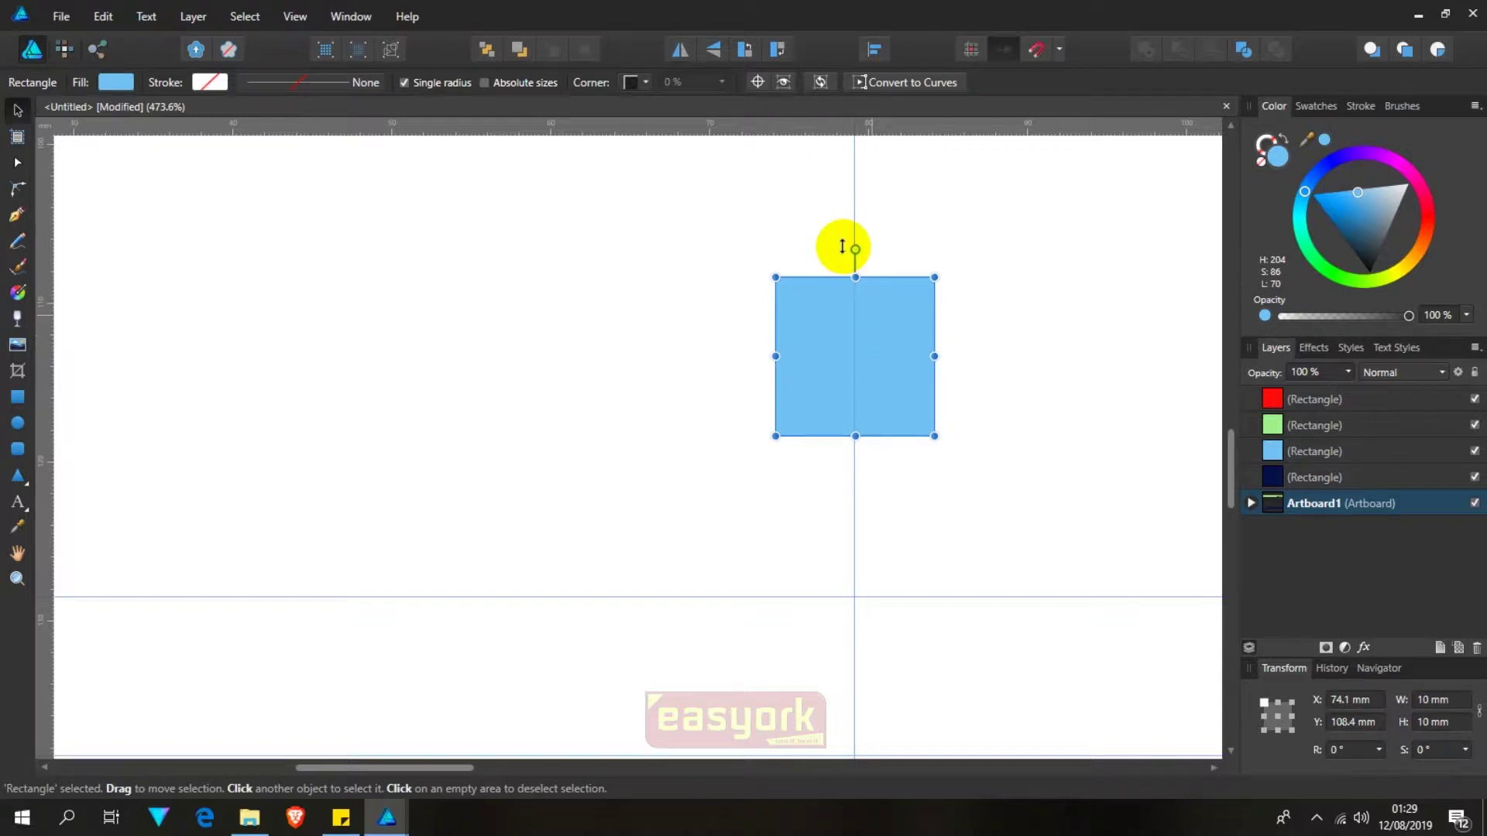
drag(50, 398, 776, 399)
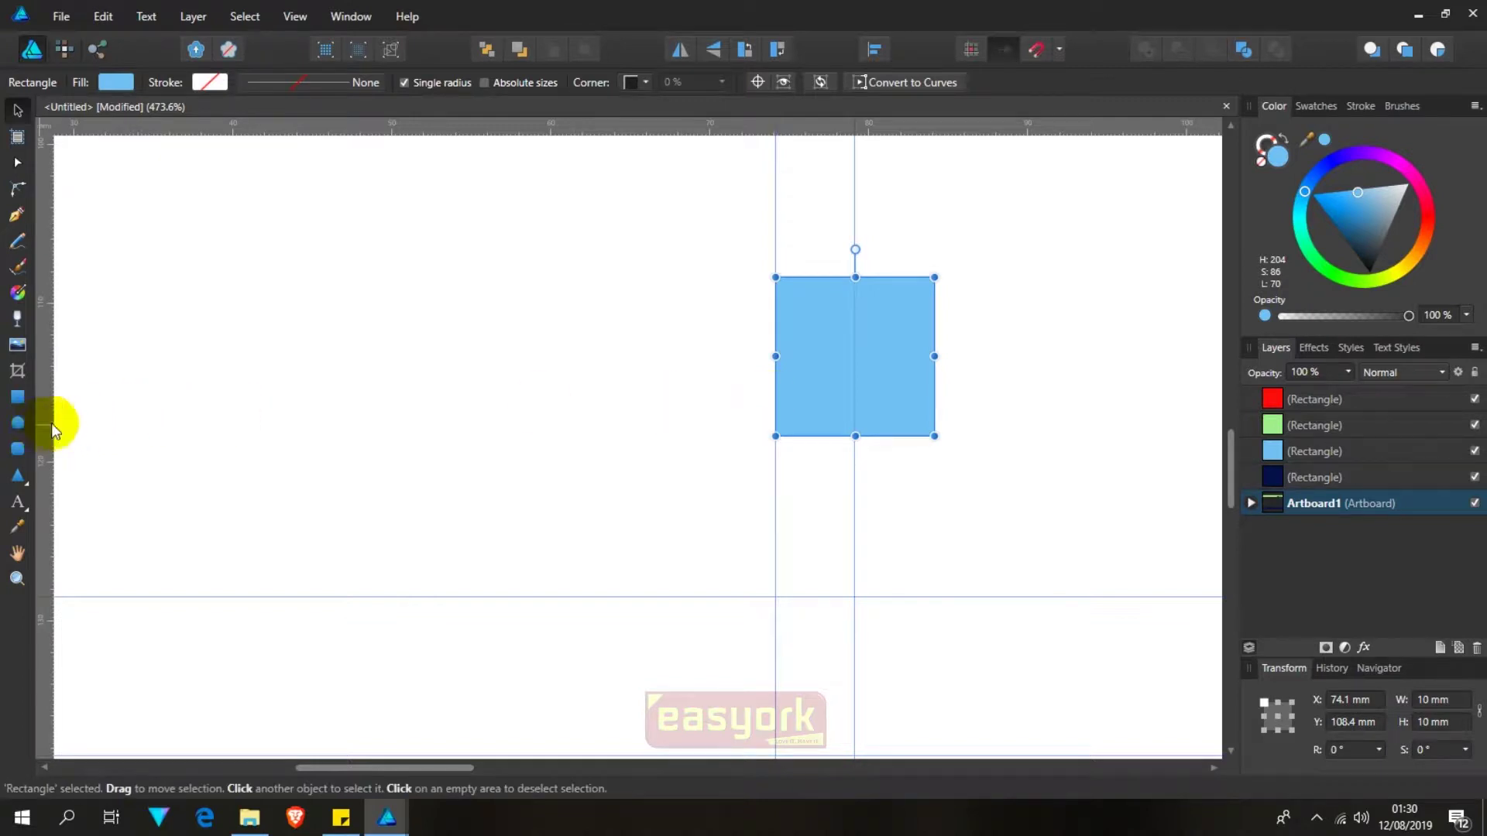
drag(856, 184, 935, 198)
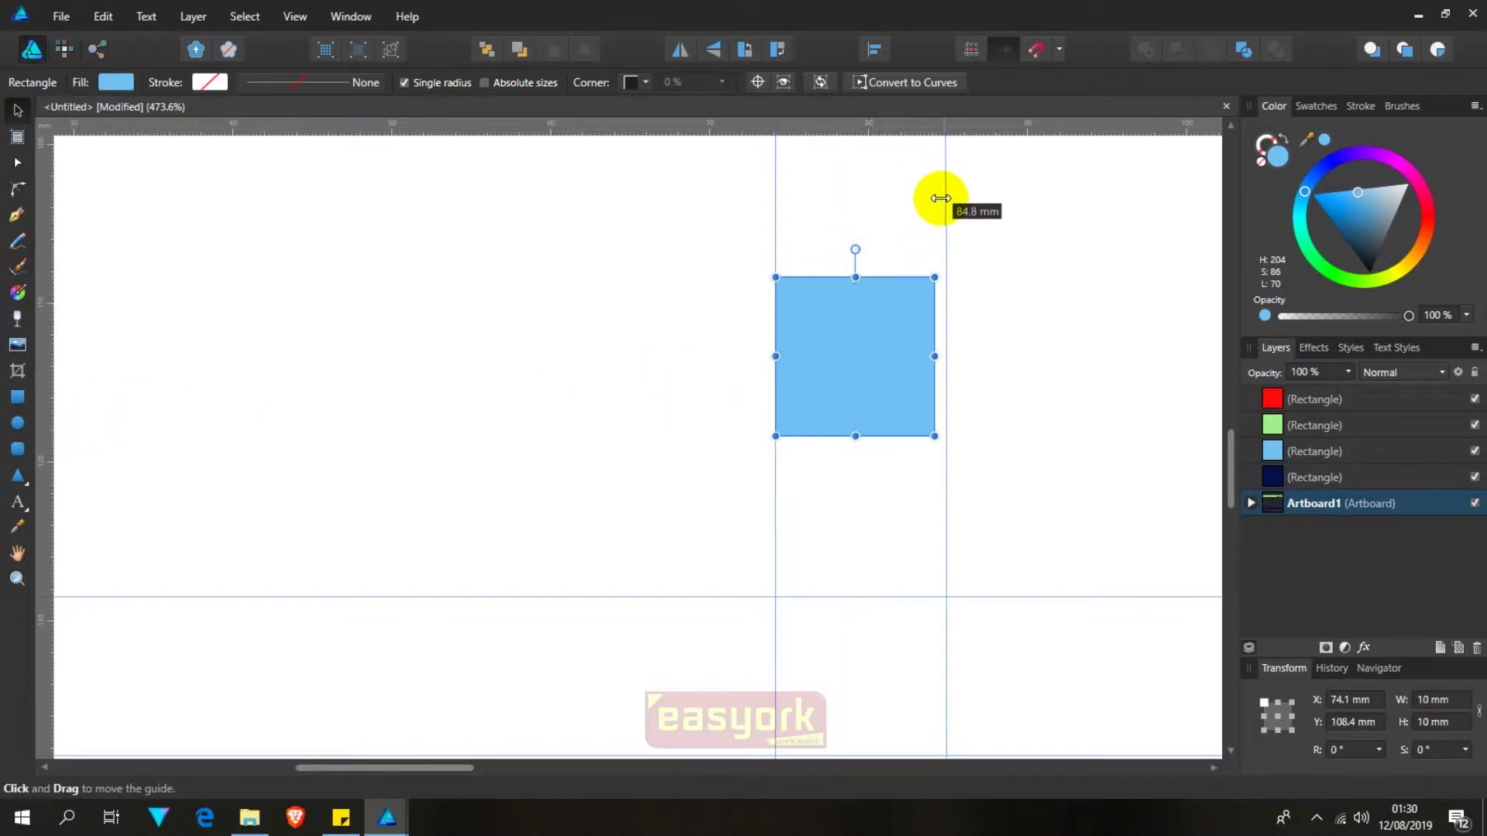
Step: Move the blue square into the middle column and guide its left and right edges
scroll(934, 198, down, 5)
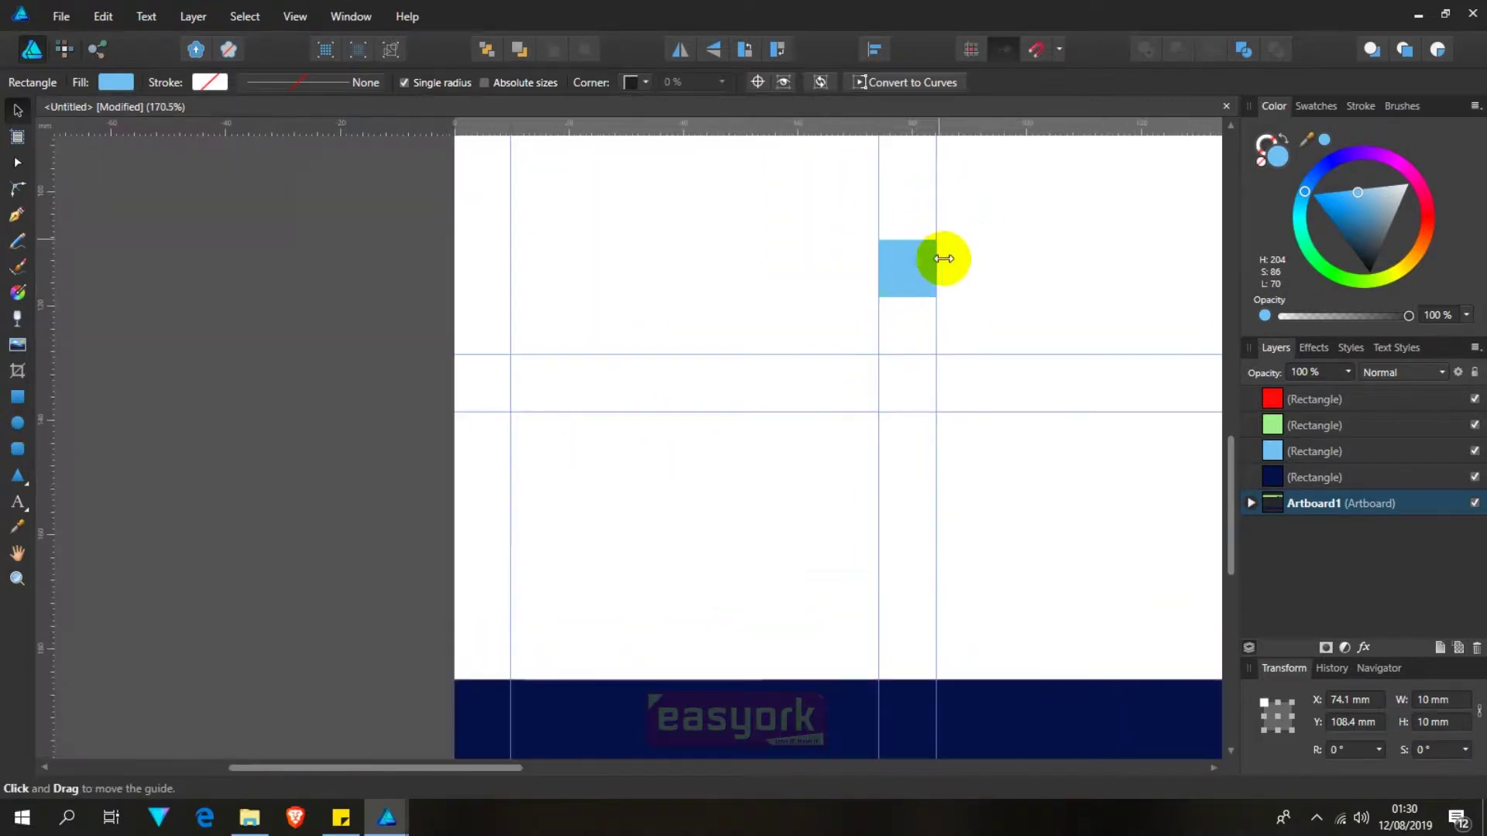
scroll(938, 241, down, 4)
mouse_move(1008, 248)
mouse_down()
mouse_move(713, 346)
mouse_move(677, 421)
mouse_up()
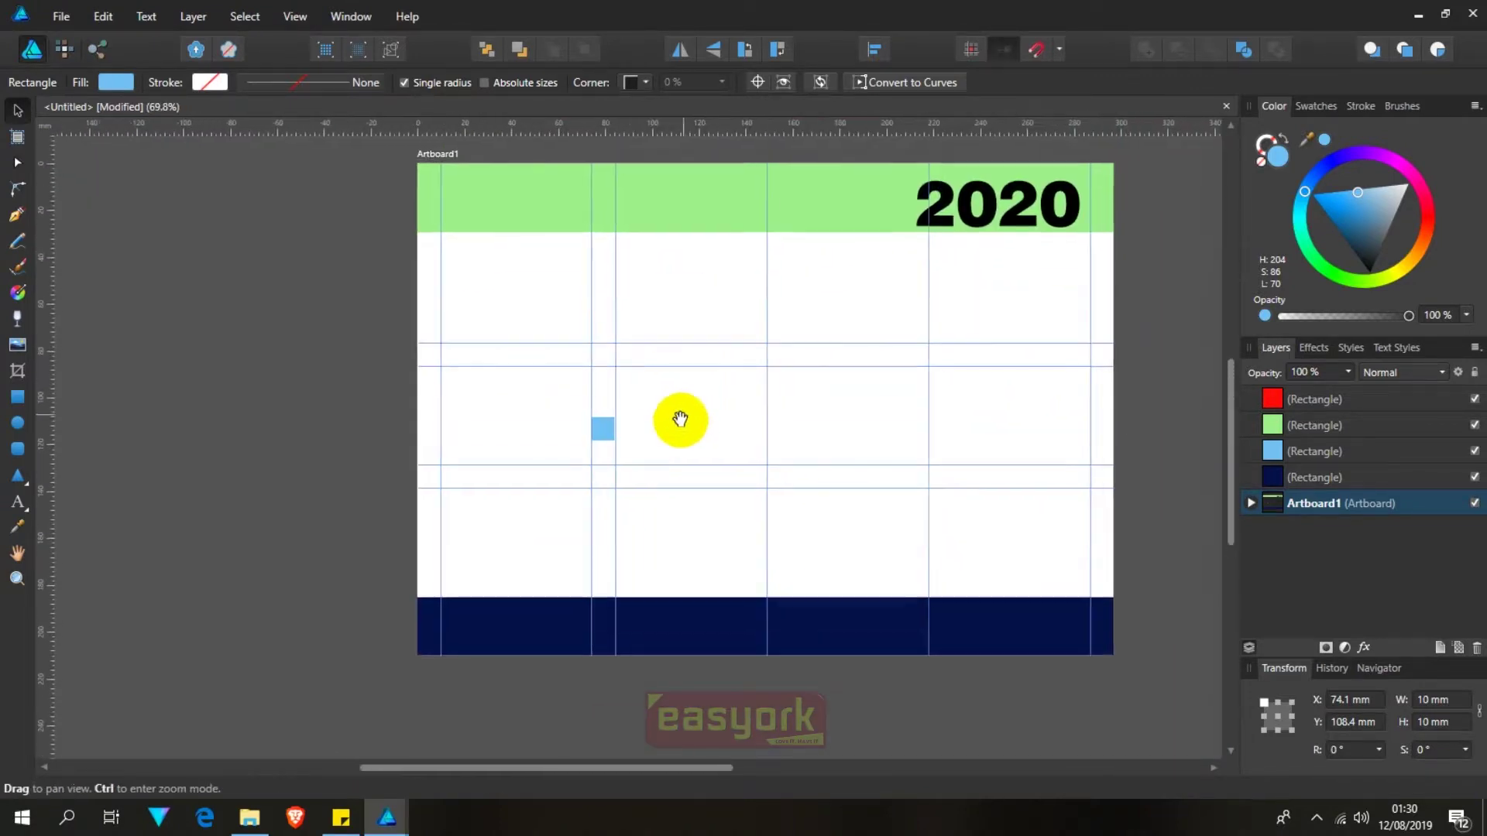
click(636, 394)
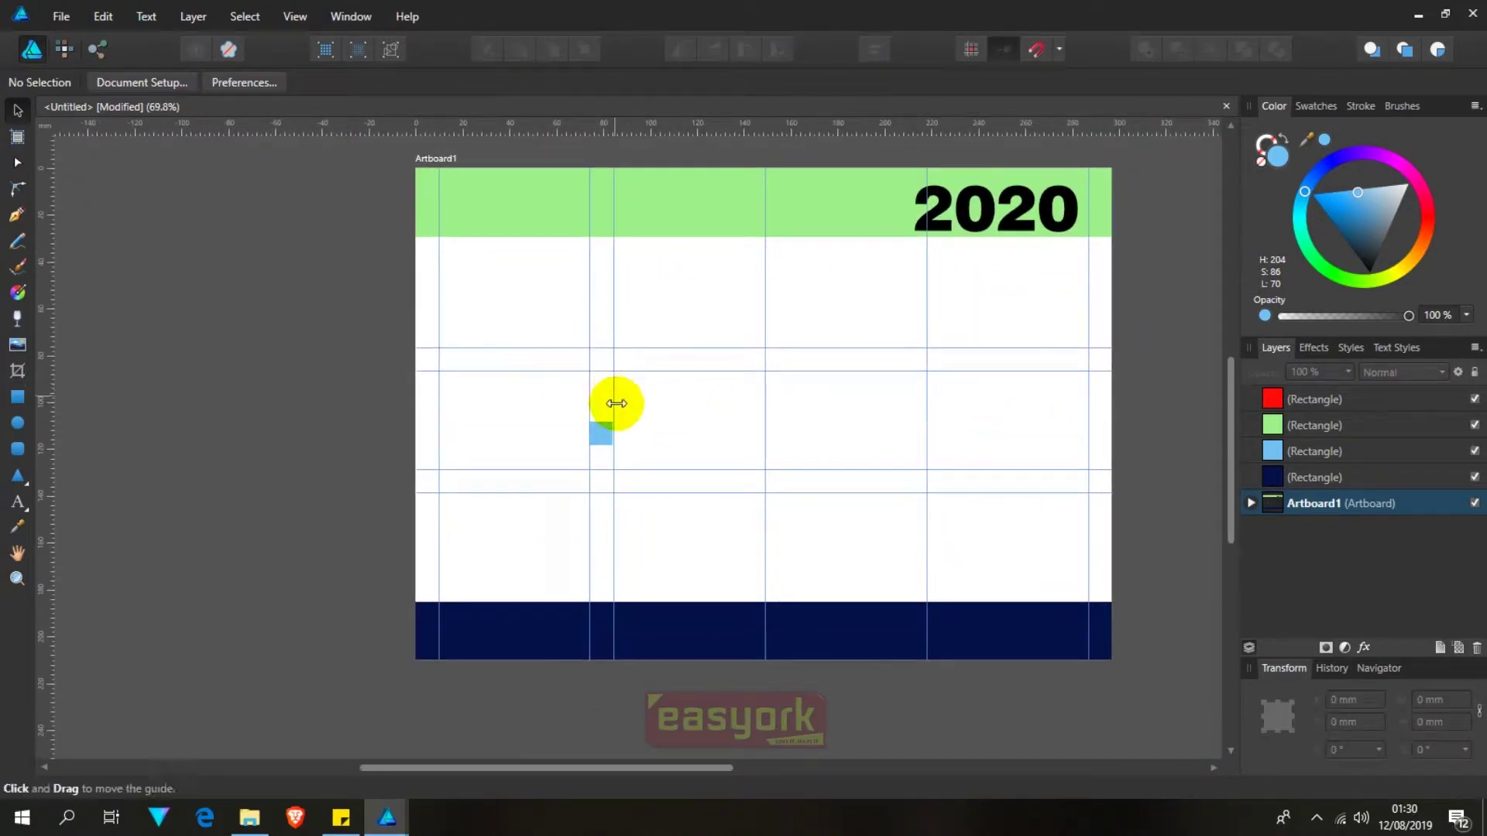
drag(602, 435, 769, 447)
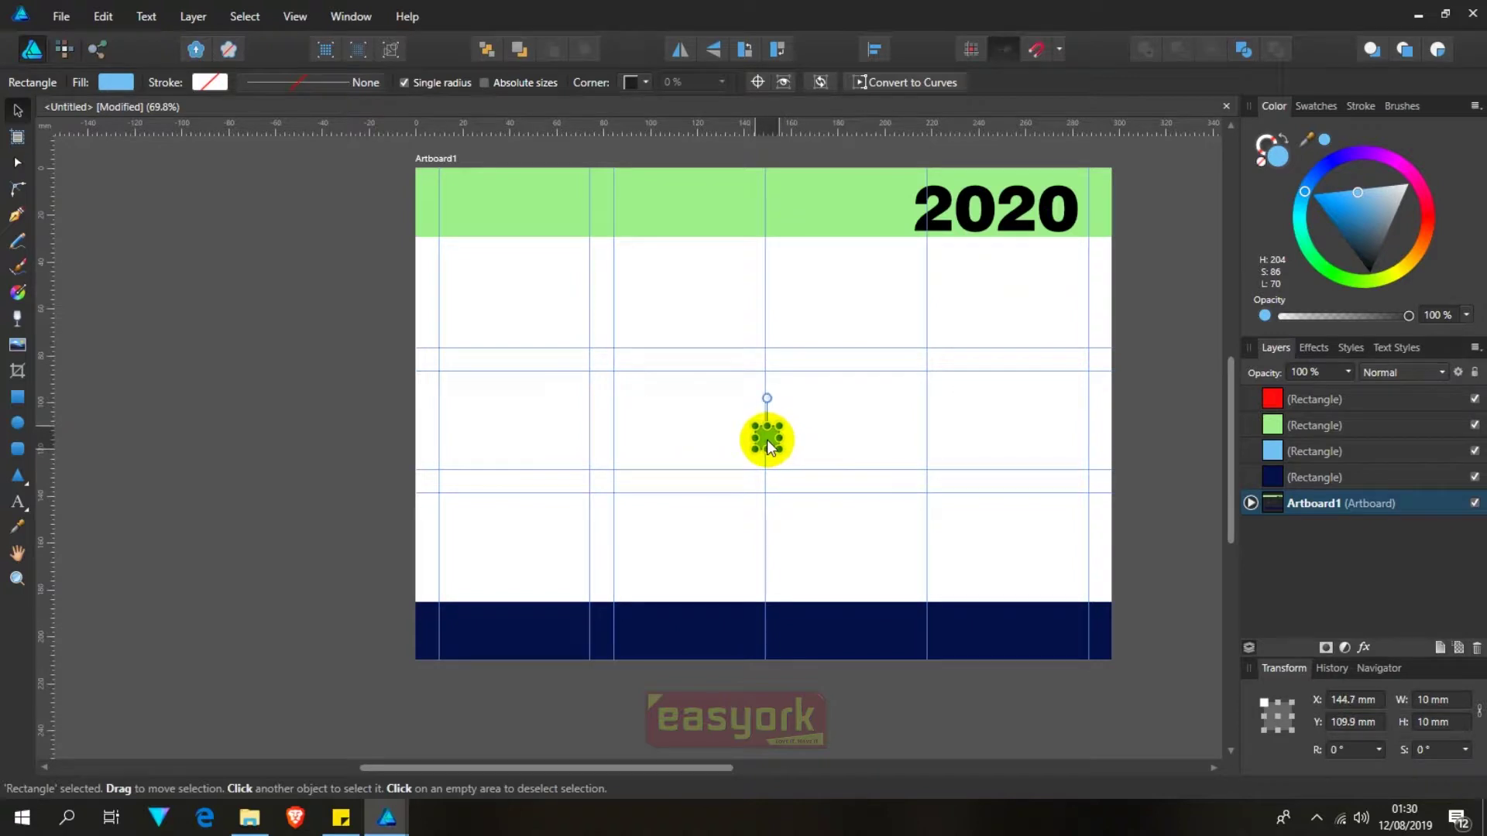
scroll(766, 439, up, 4)
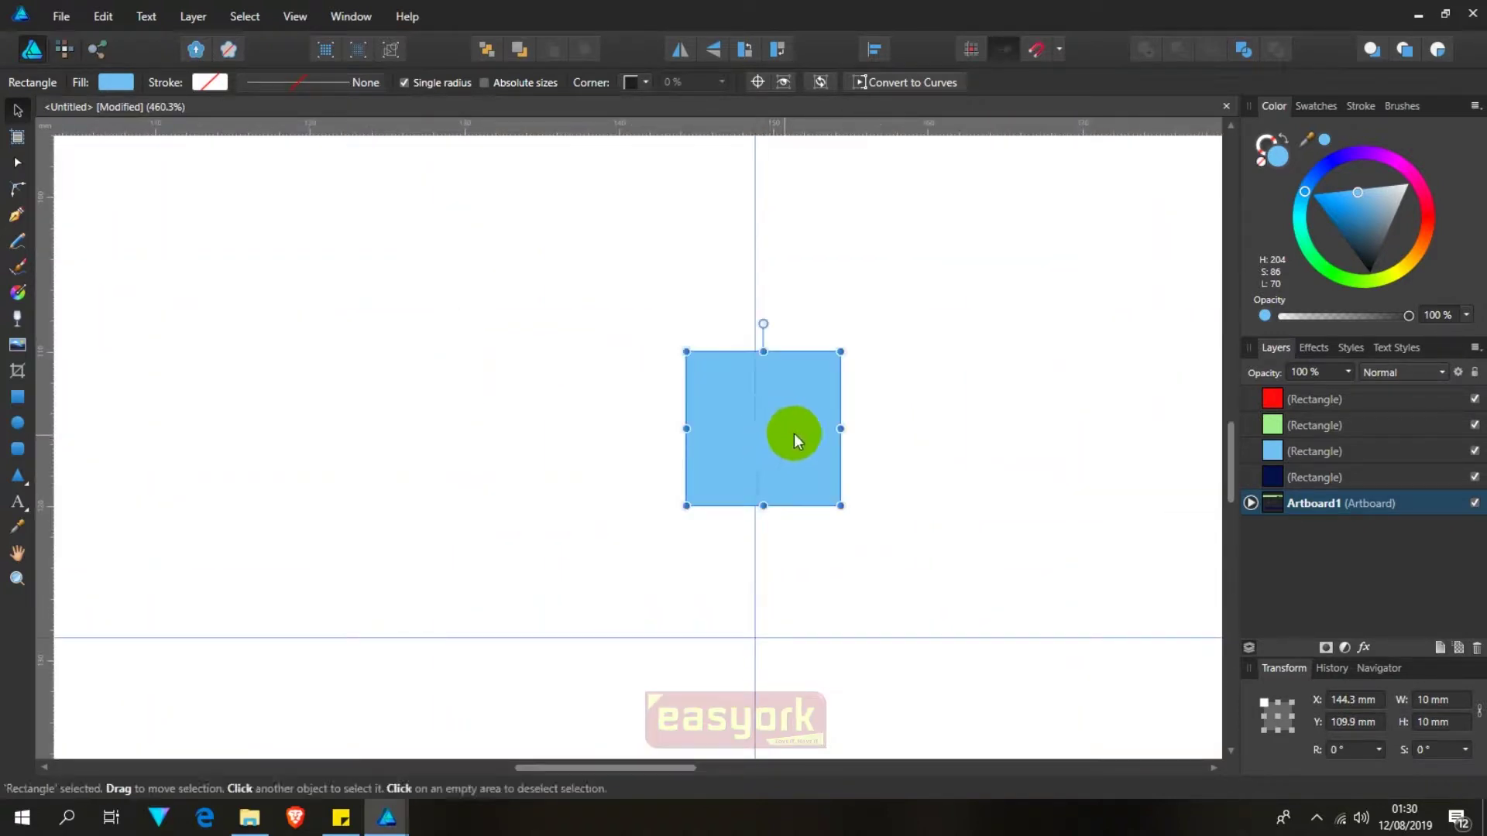
scroll(798, 434, up, 2)
drag(798, 434, 784, 431)
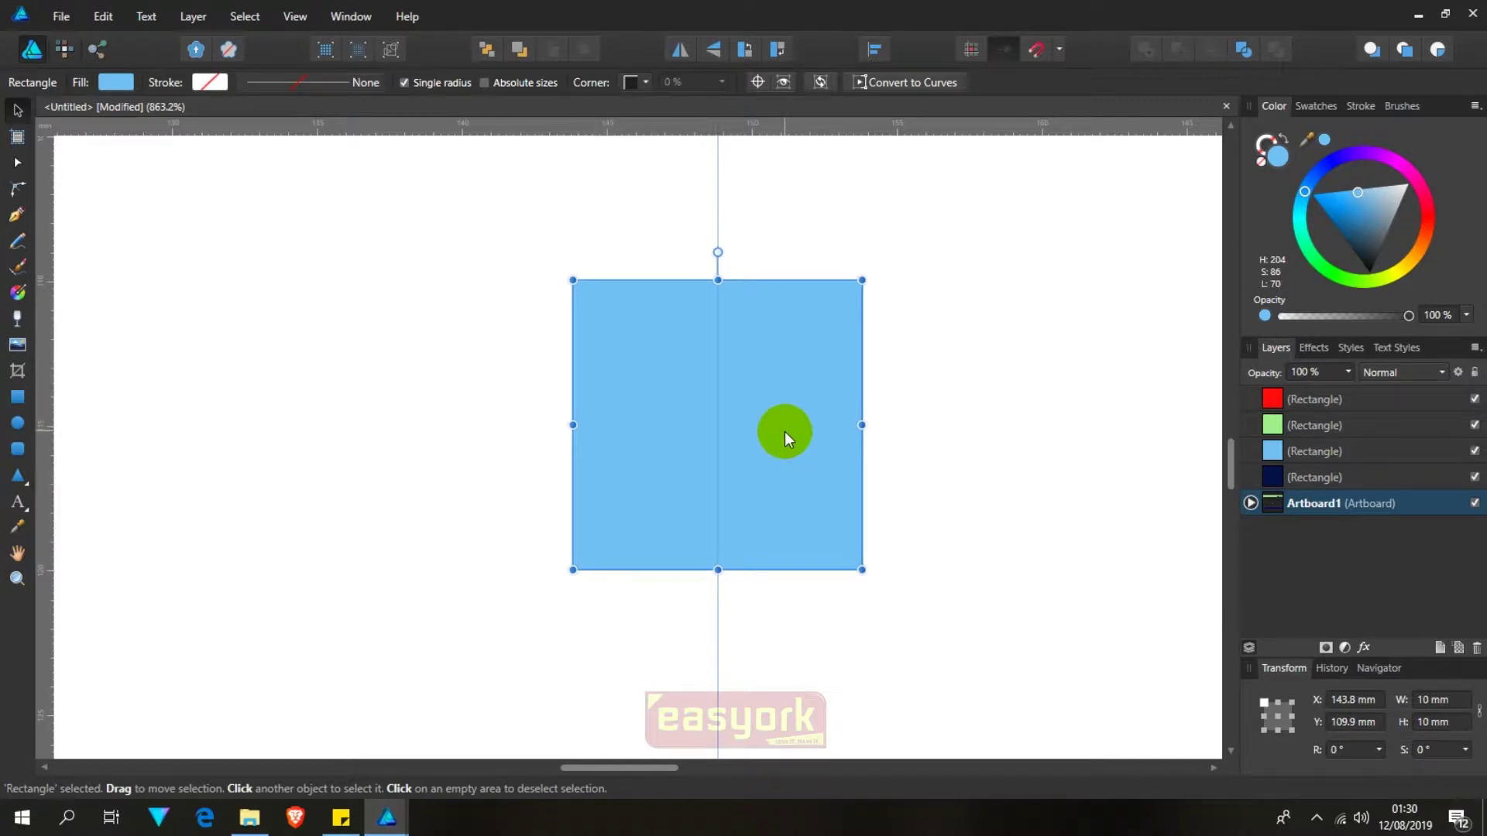
drag(54, 349, 571, 405)
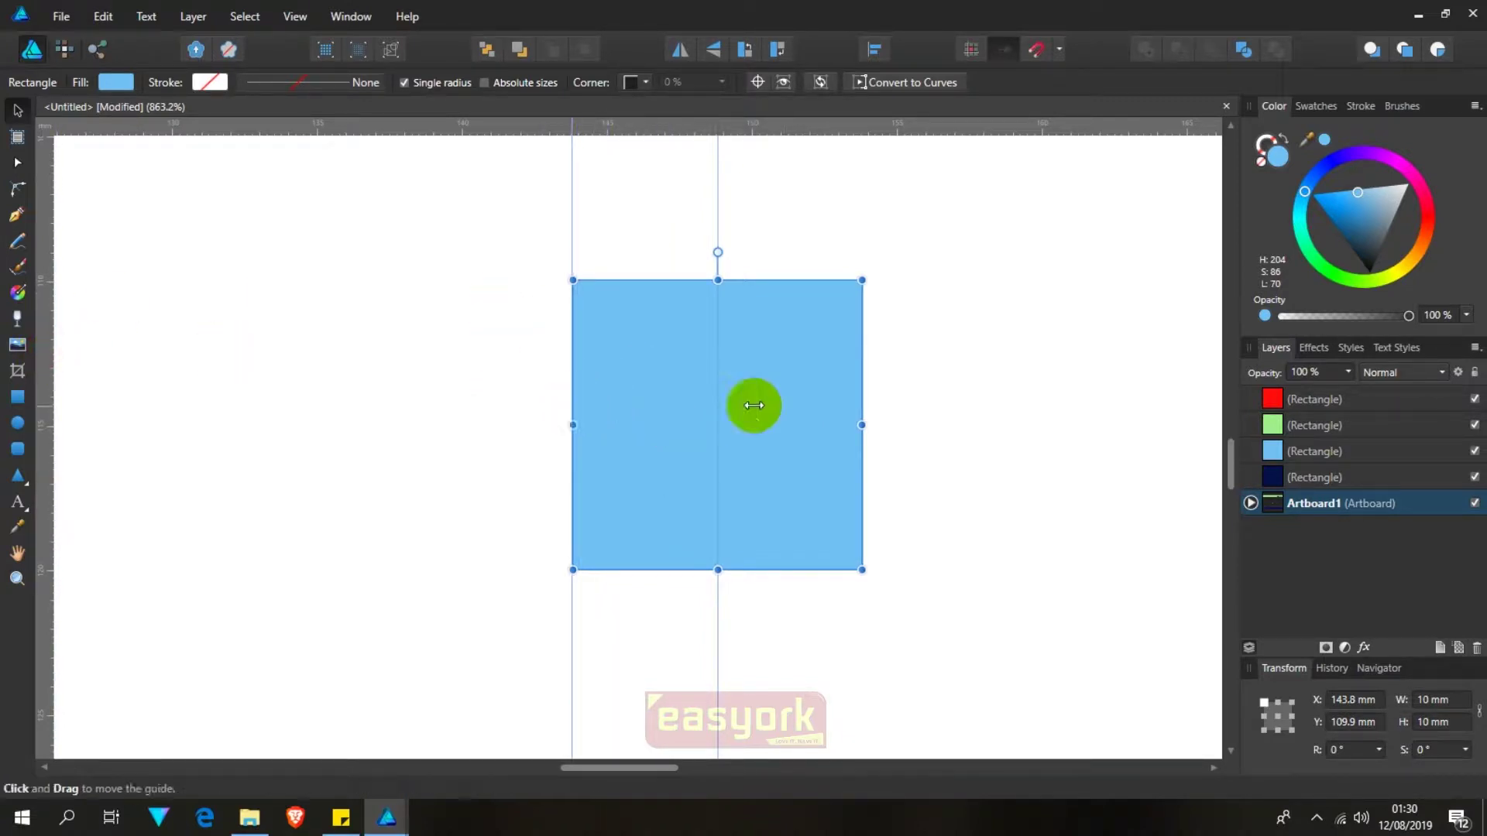
drag(720, 223, 862, 248)
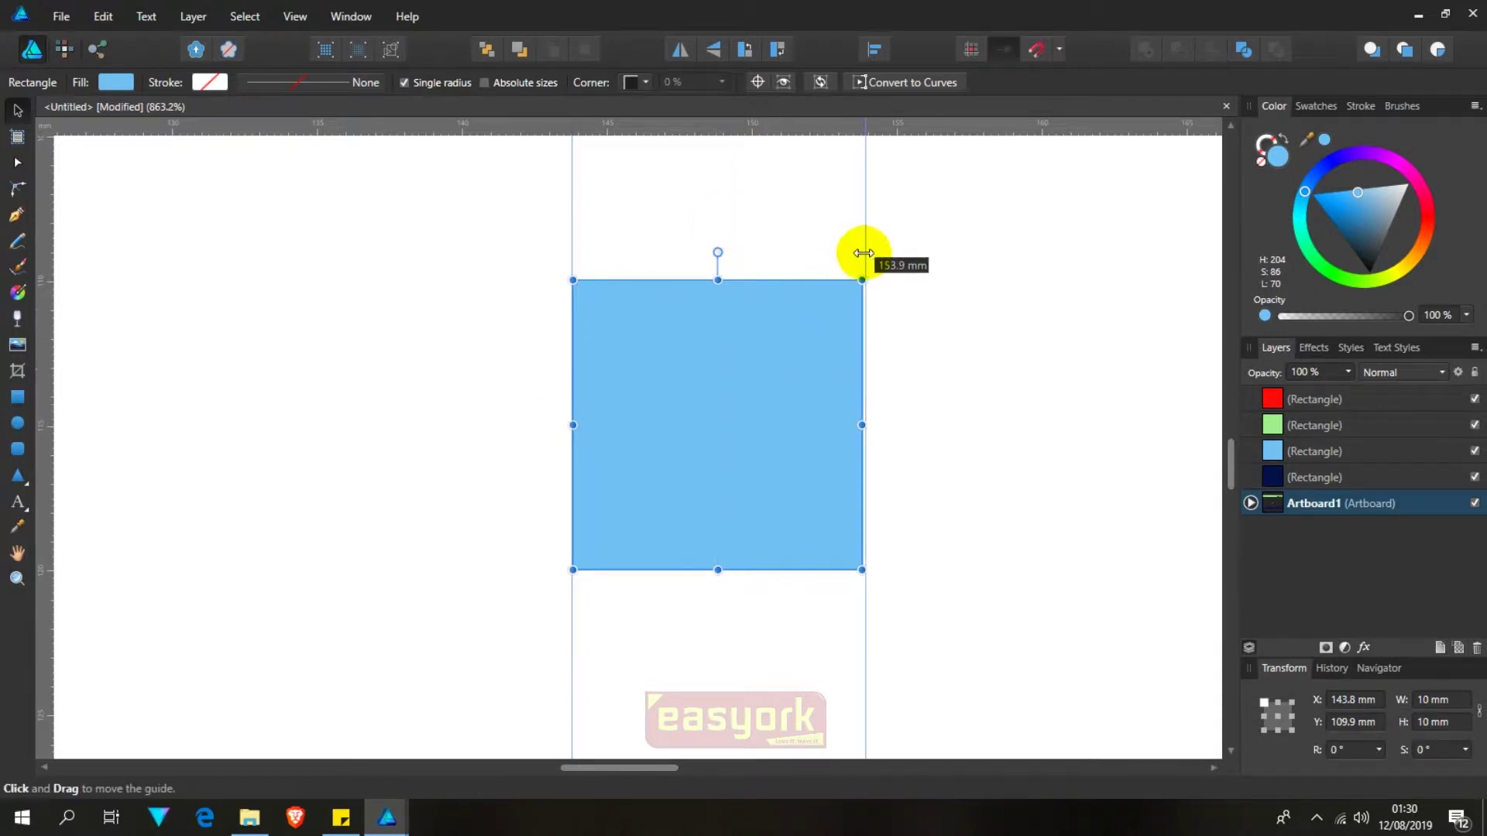
Step: Move the small blue square toward the column guide
click(648, 410)
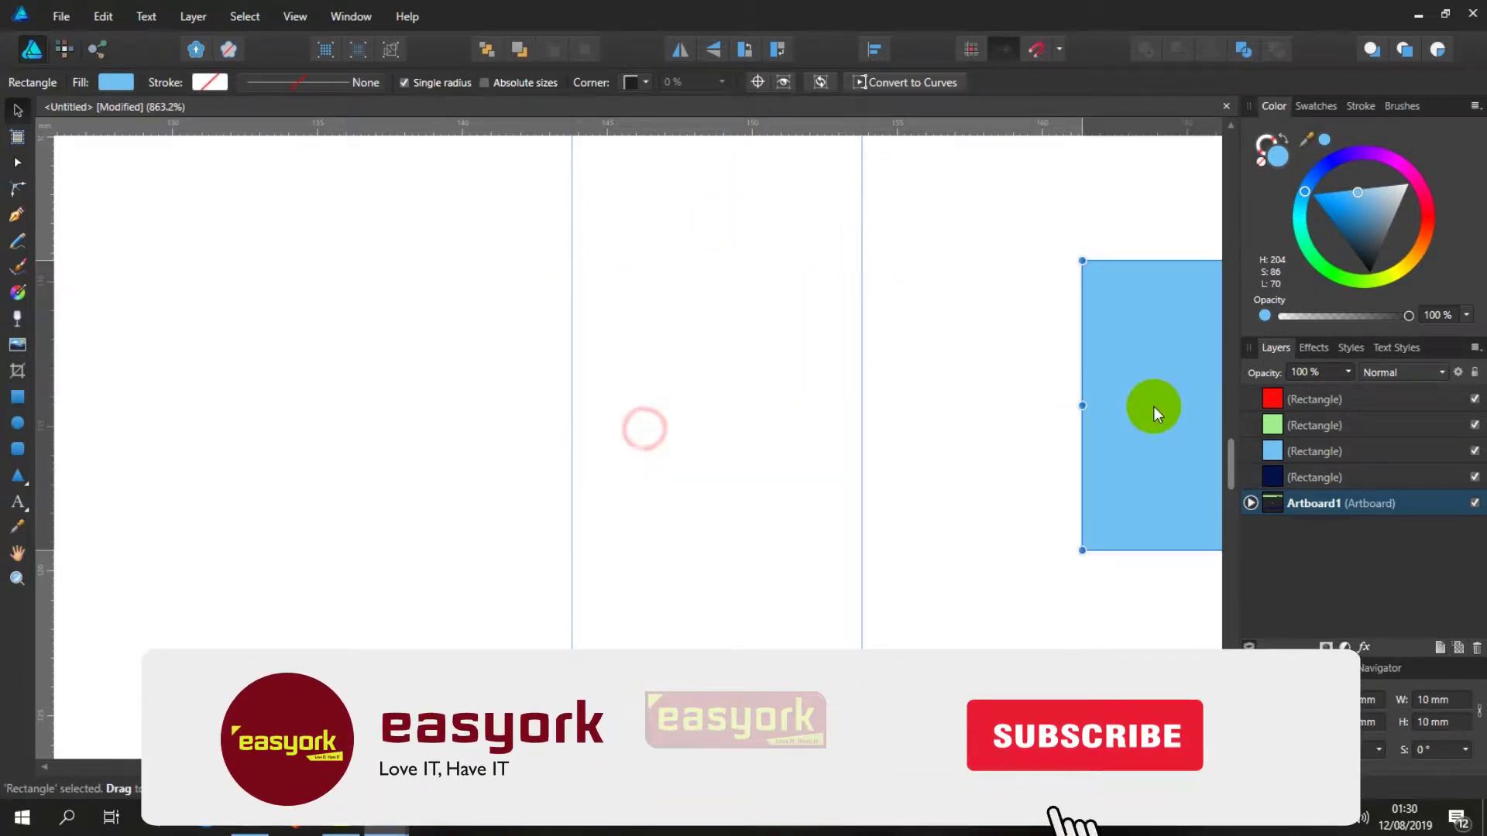
scroll(1153, 406, down, 3)
scroll(1128, 372, right, 5)
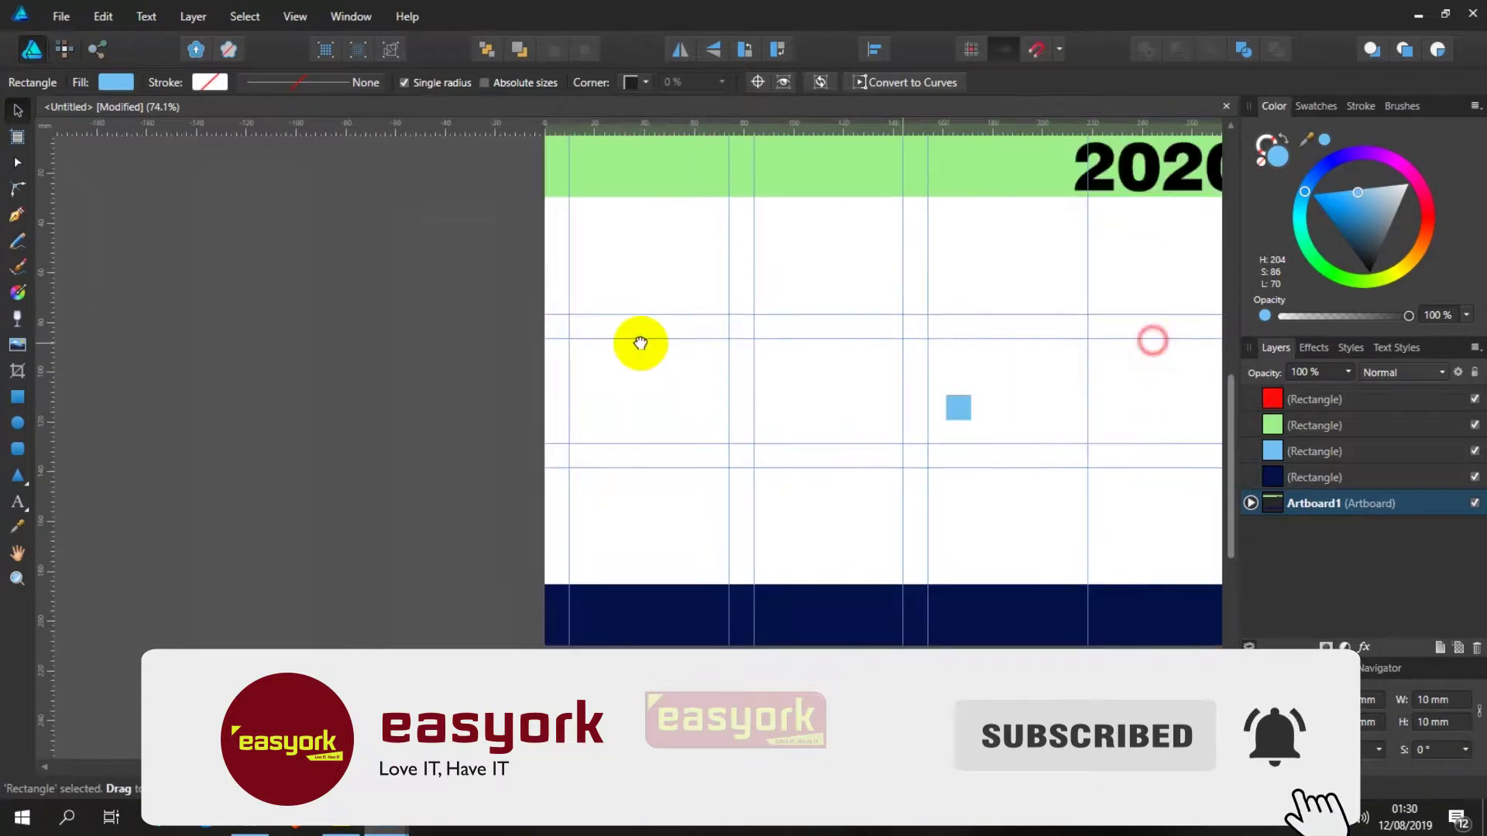
drag(556, 409, 685, 394)
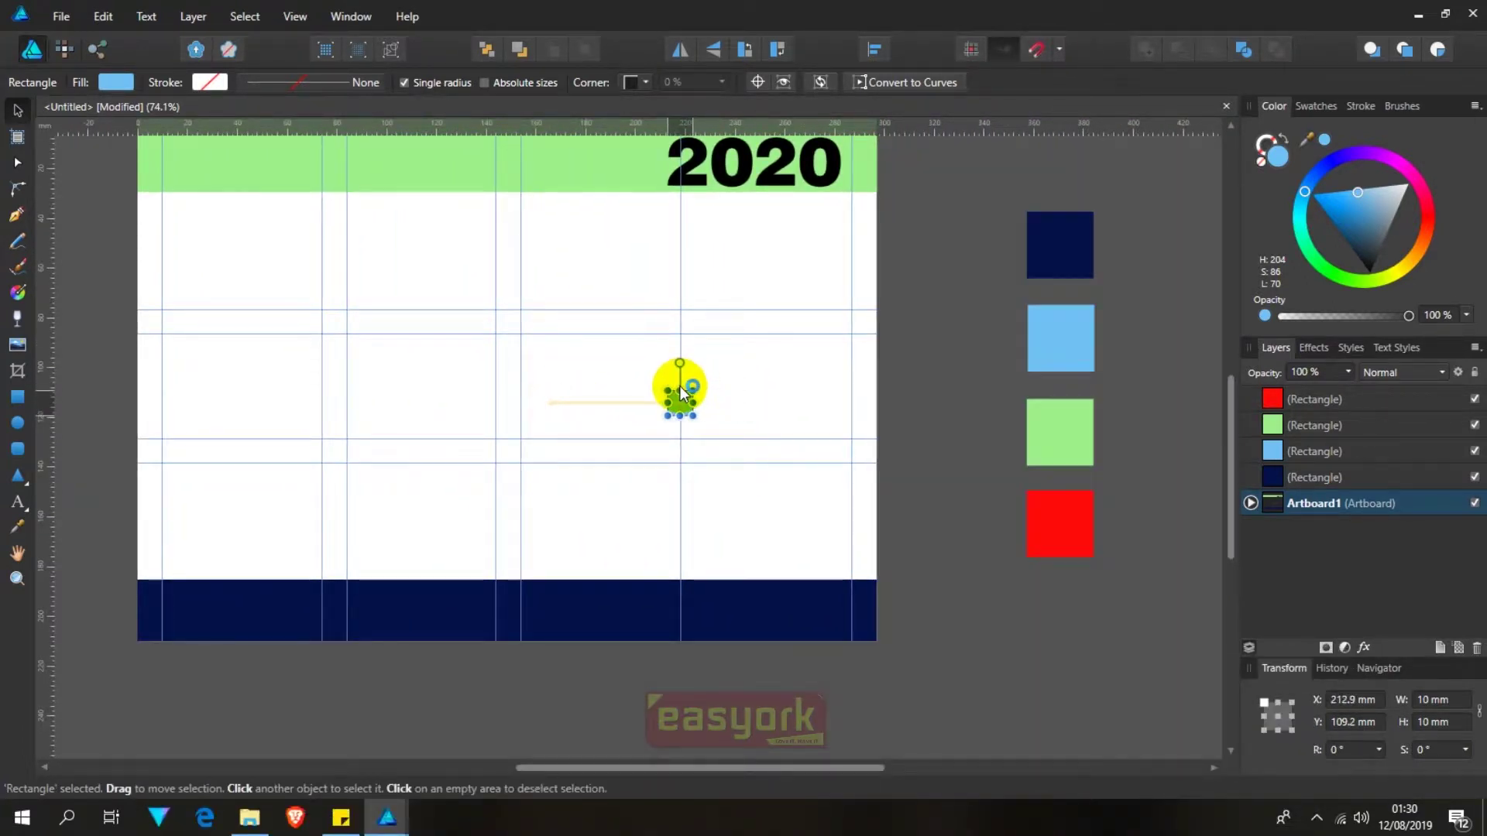
Step: Snap the 10 mm square to the guide and place a vertical guide at its right edge, 223 mm
scroll(680, 385, up, 2)
scroll(680, 383, up, 1)
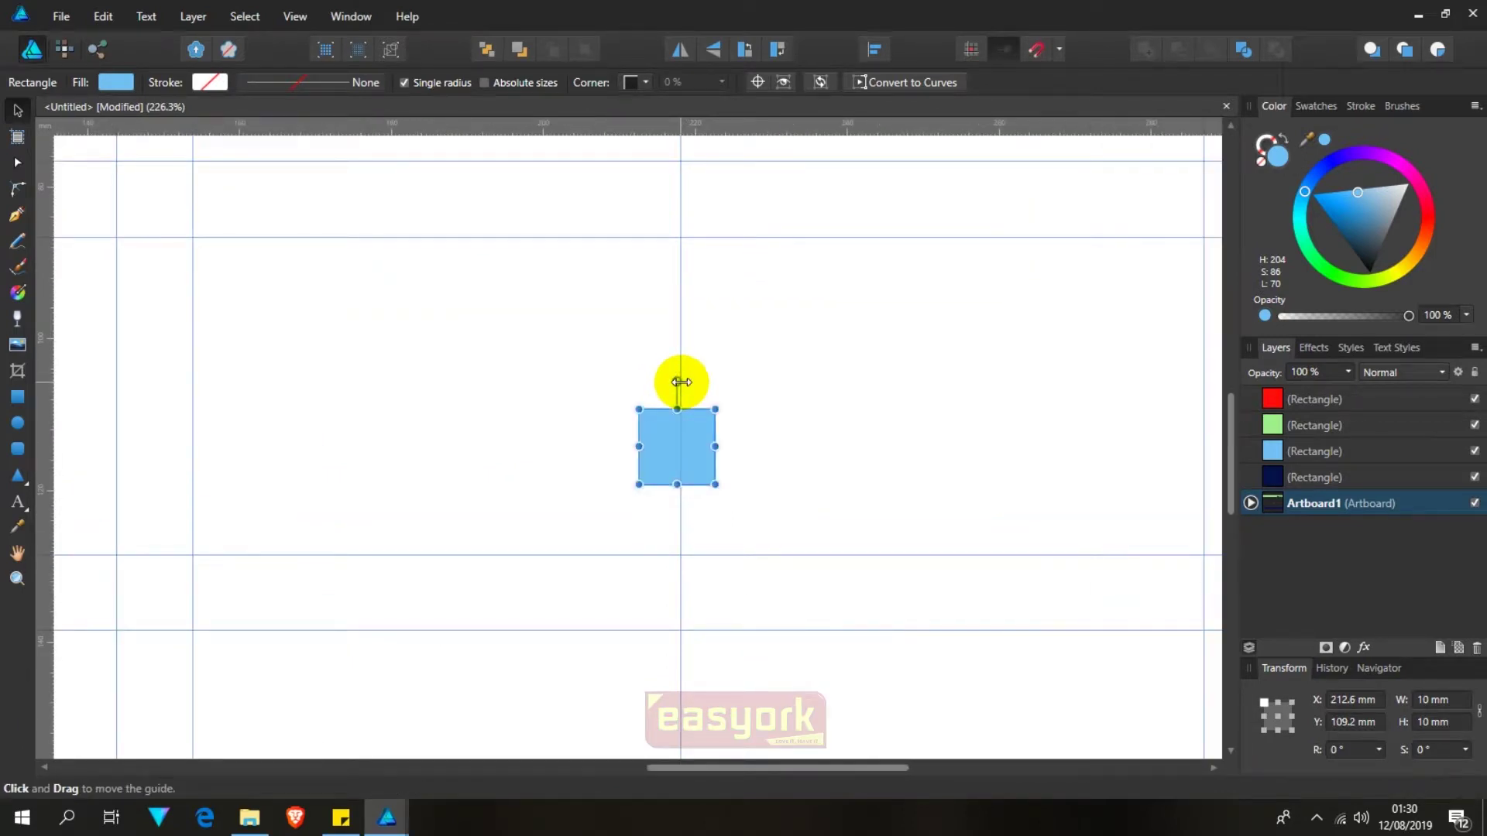
scroll(681, 382, up, 2)
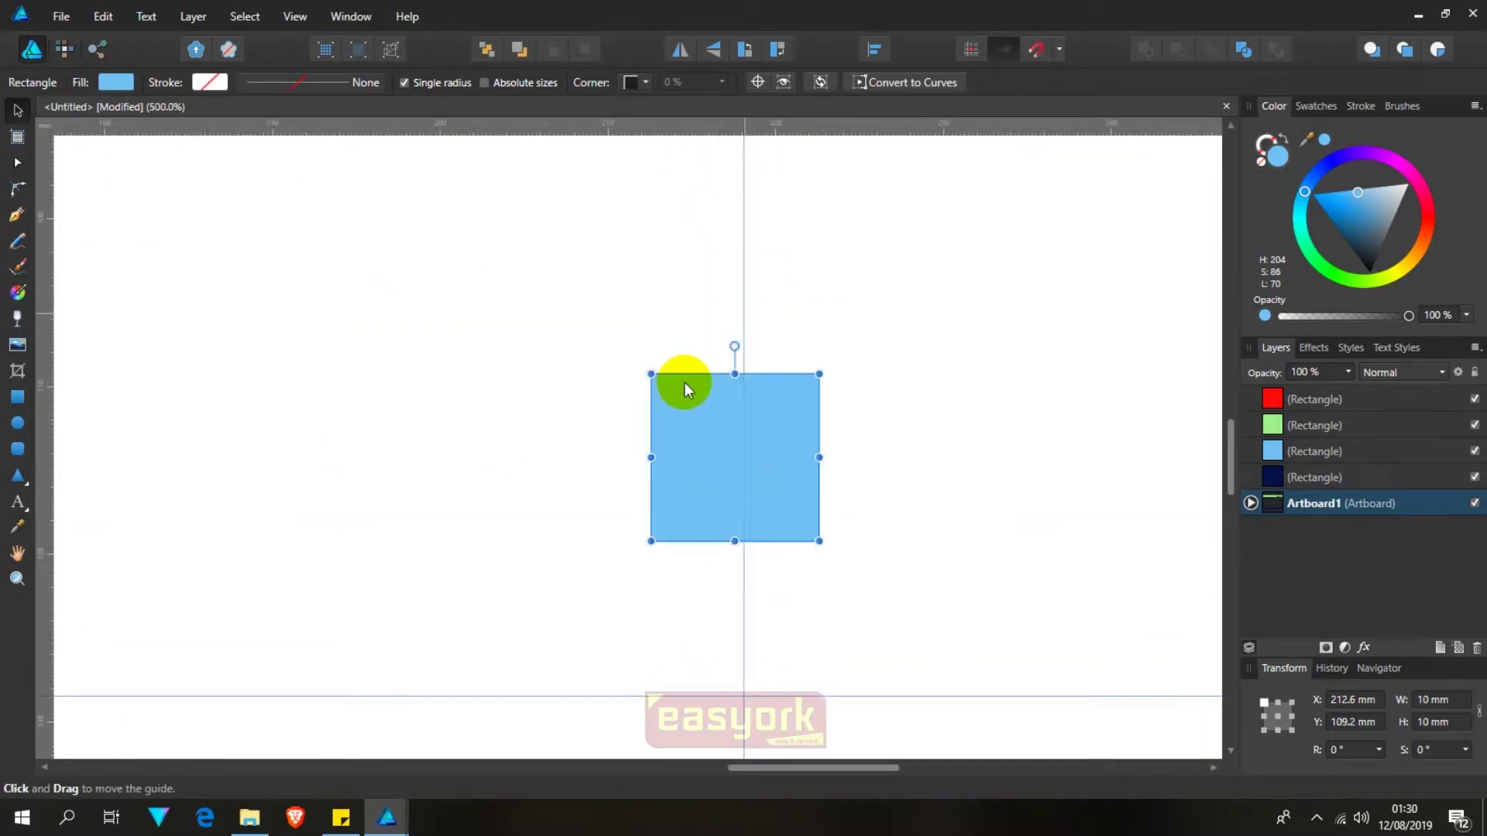
click(734, 432)
drag(735, 432, 739, 432)
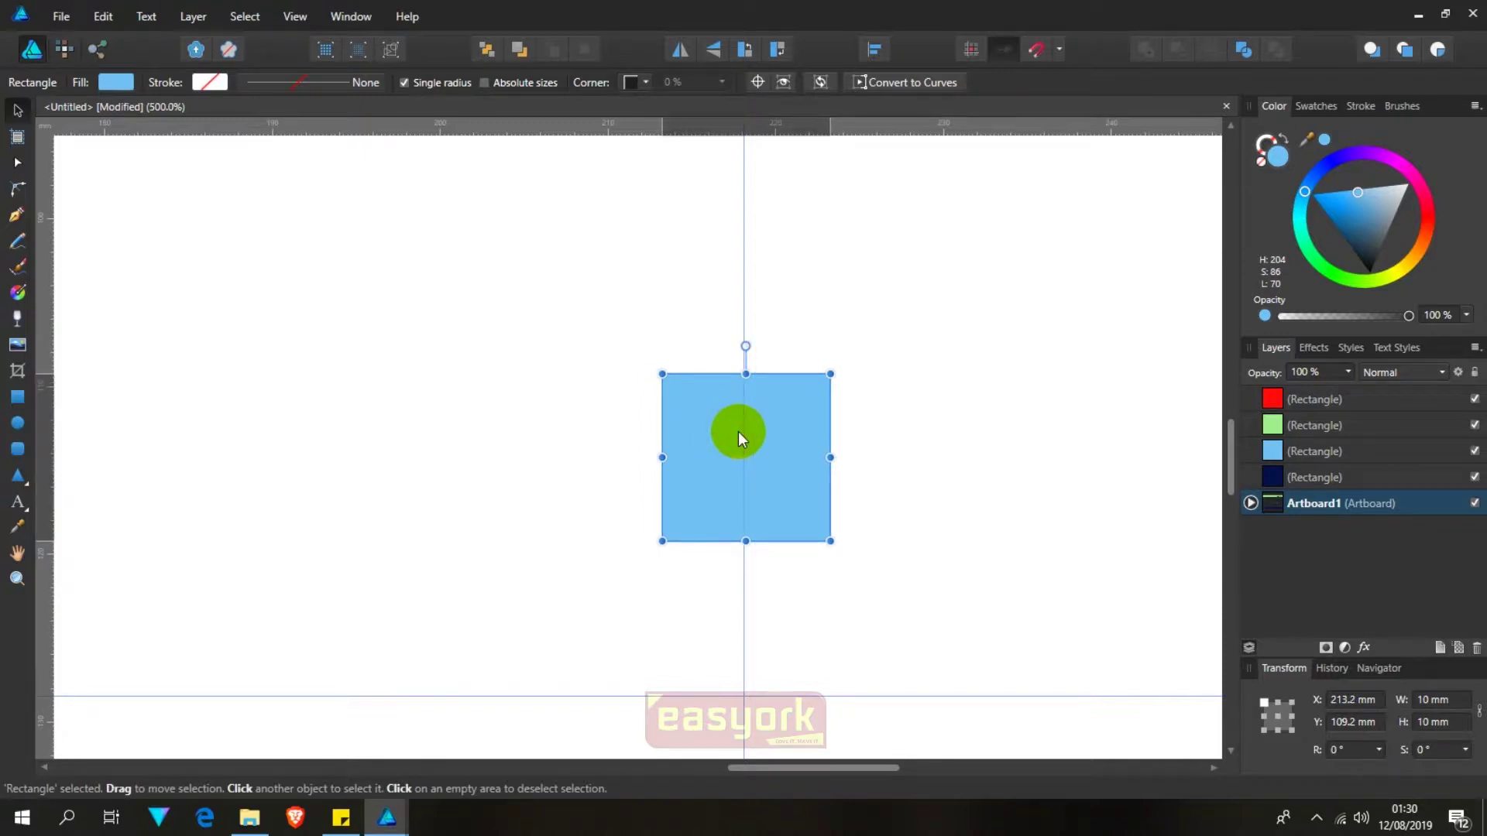
drag(738, 431, 729, 453)
scroll(730, 452, up, 3)
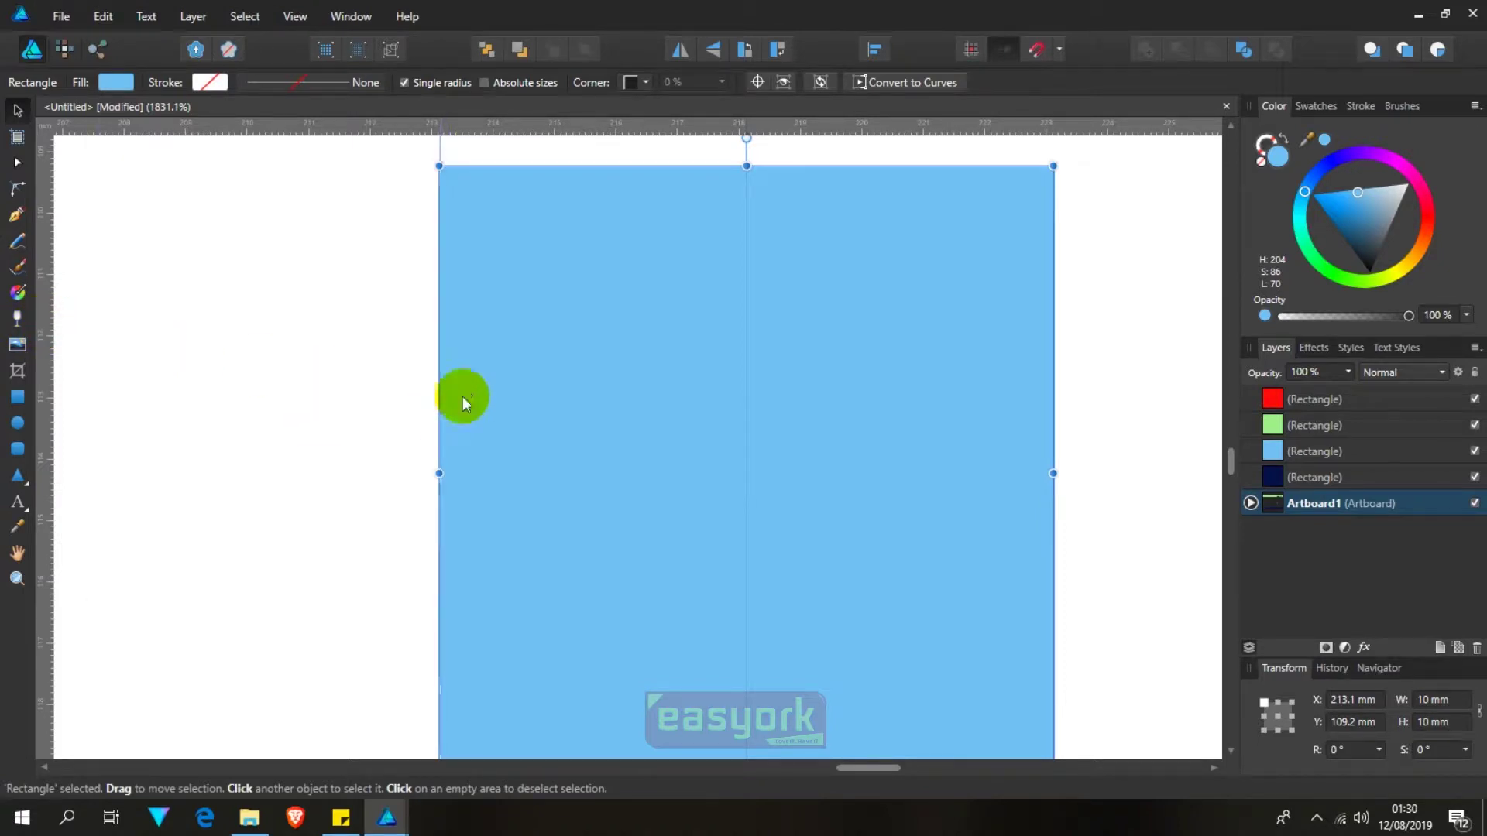
drag(743, 213, 1050, 247)
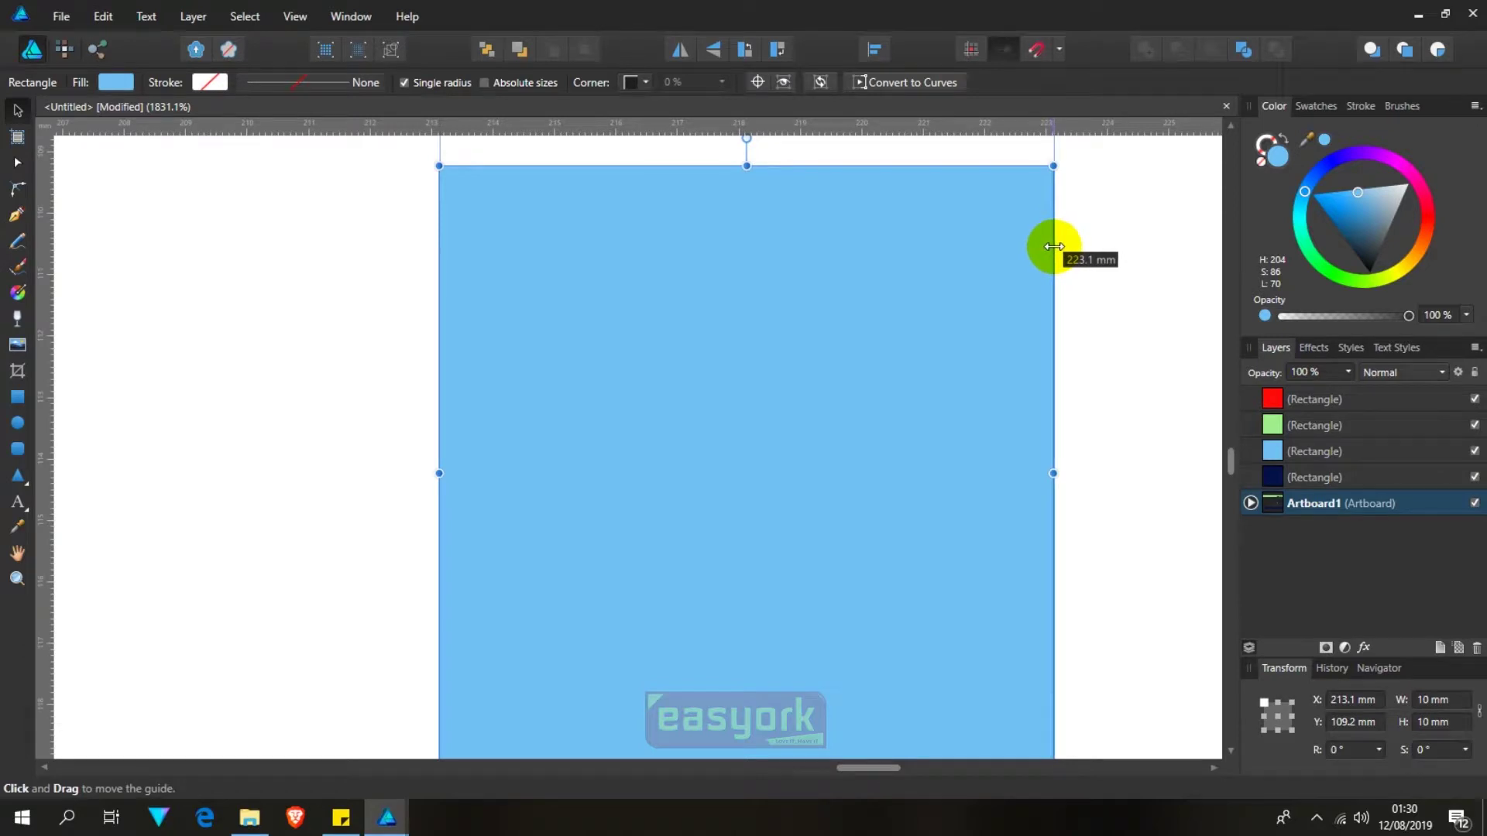
drag(1055, 246, 1054, 246)
Step: Zoom out to fit the whole artboard and clear the selection
key(ctrl+minus)
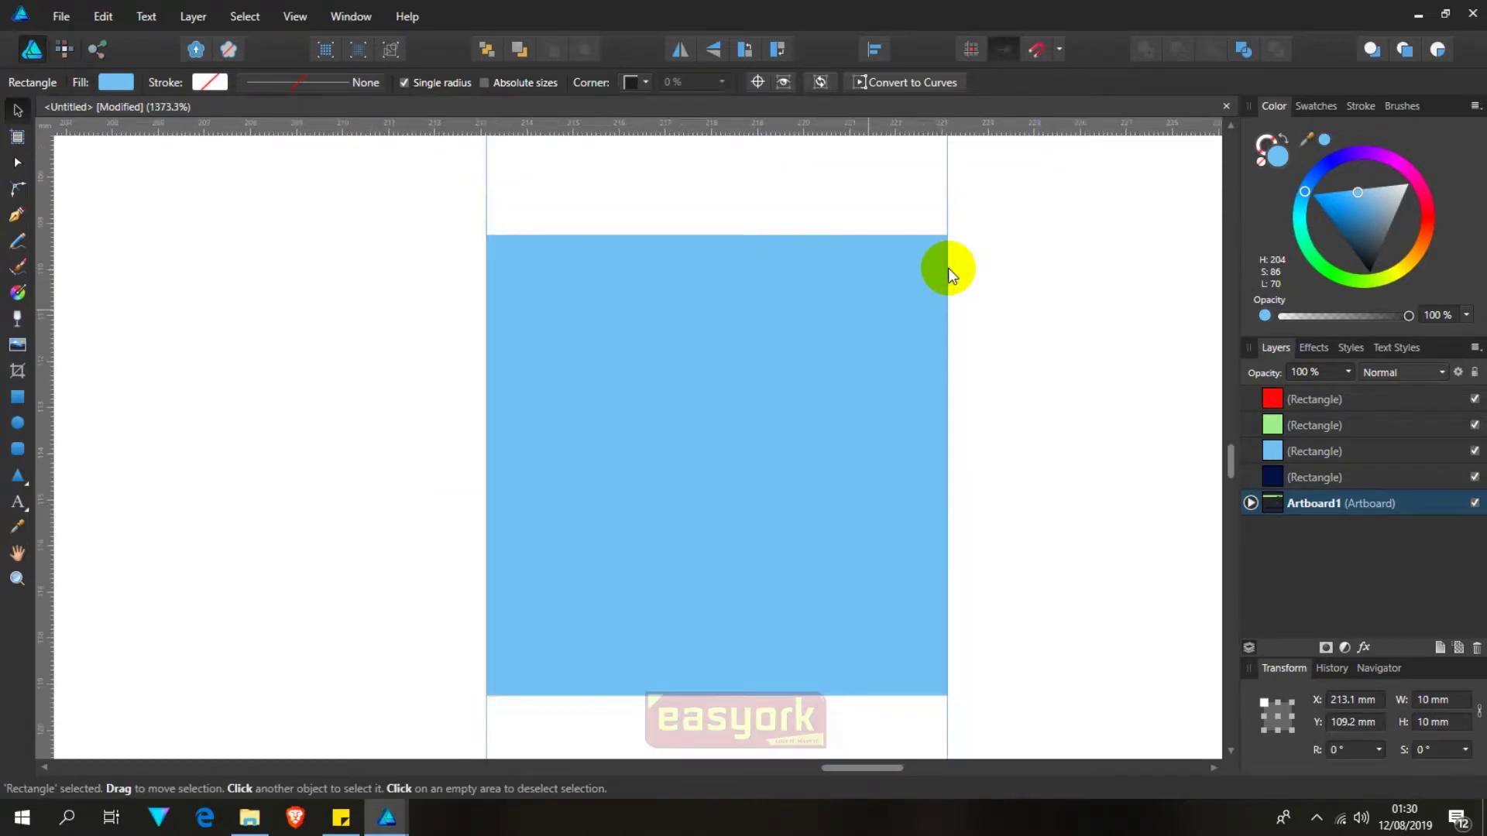
key(ctrl+0)
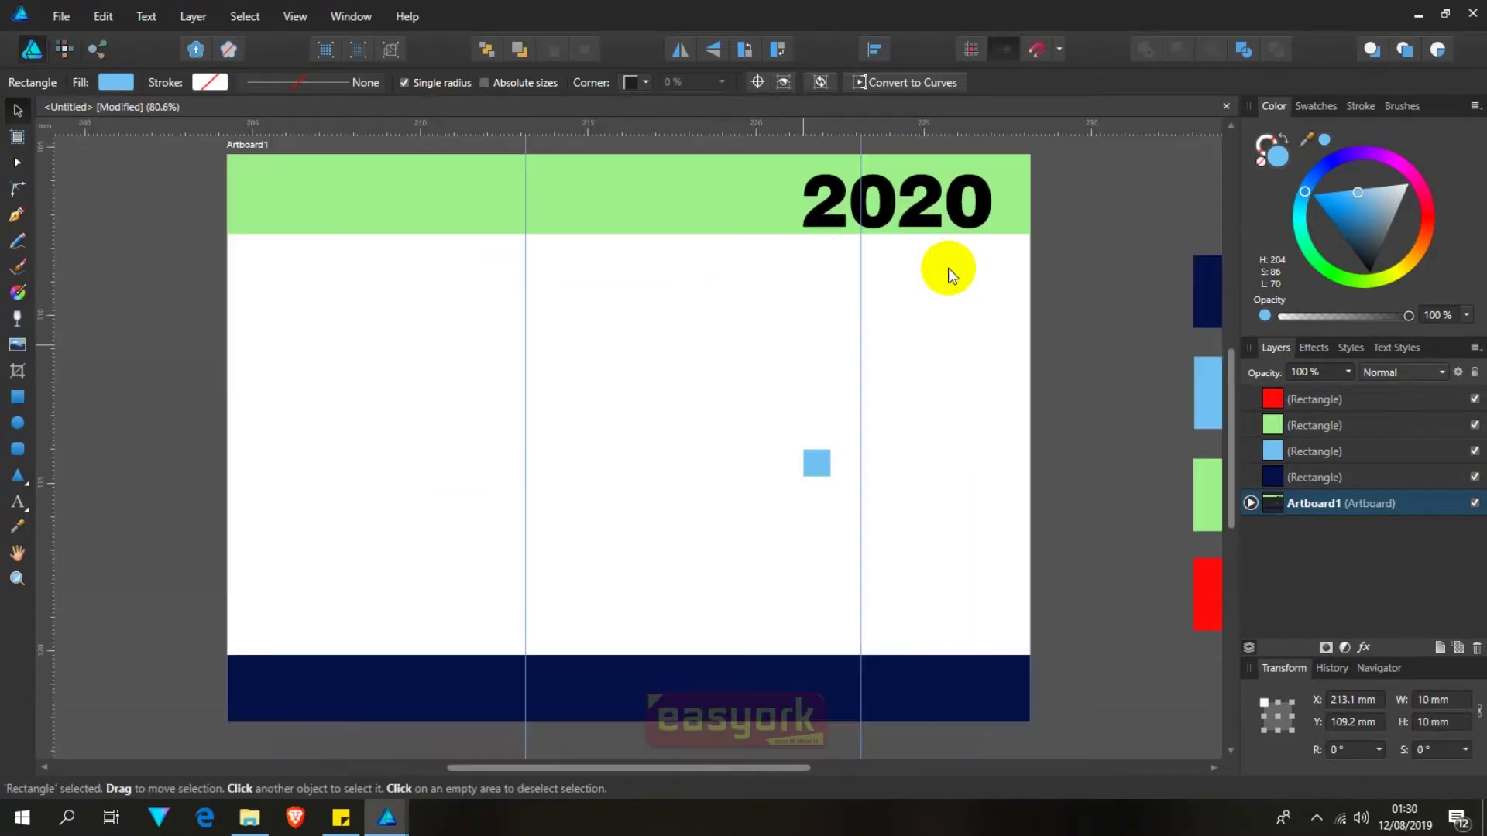
key(ctrl+1)
click(939, 431)
click(866, 476)
key(ctrl+d)
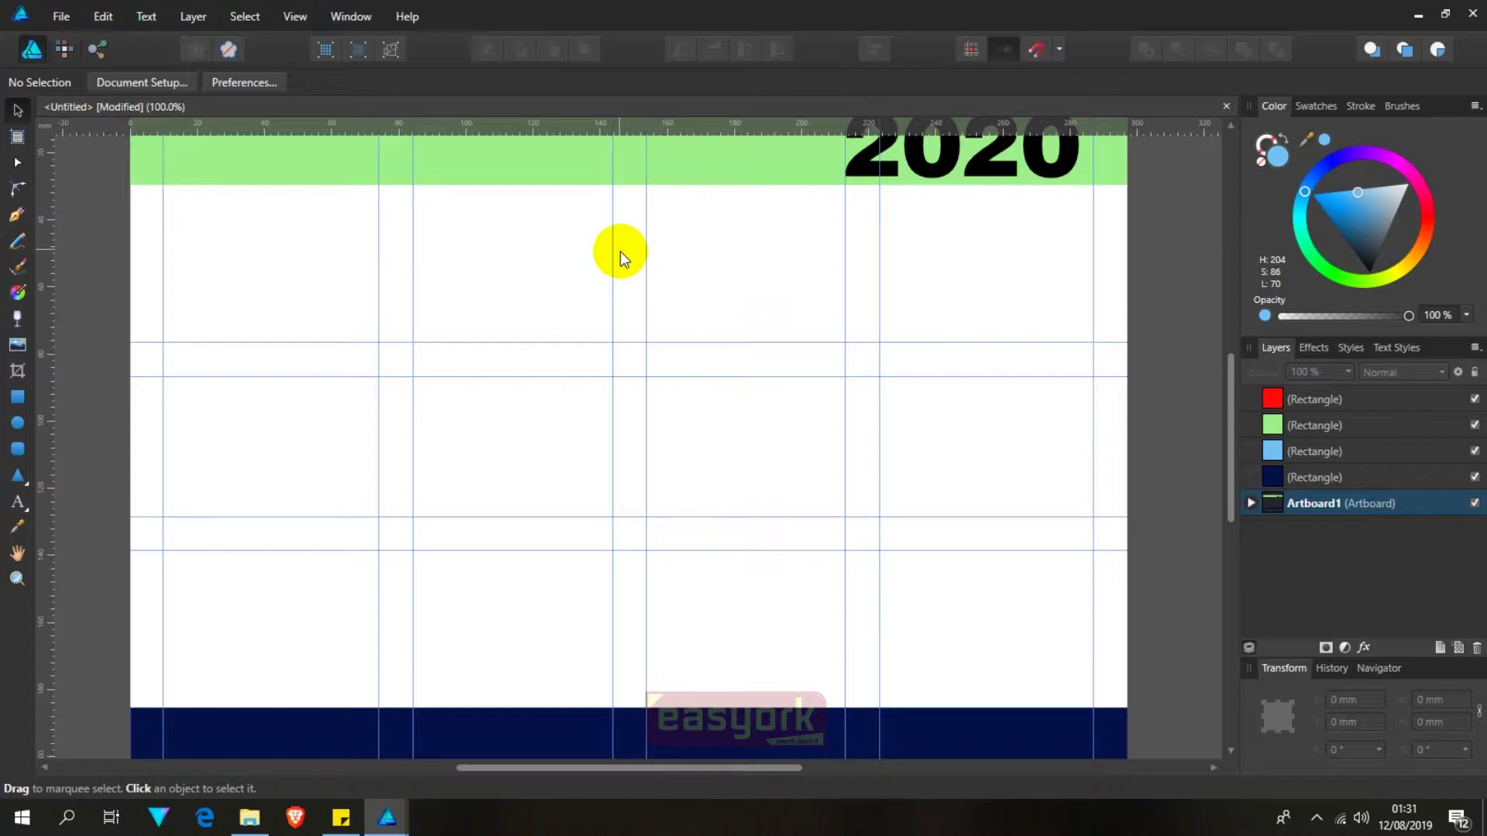
Step: Scale the 2020 heading down to 51.8 pt and look over the page
drag(830, 183, 842, 306)
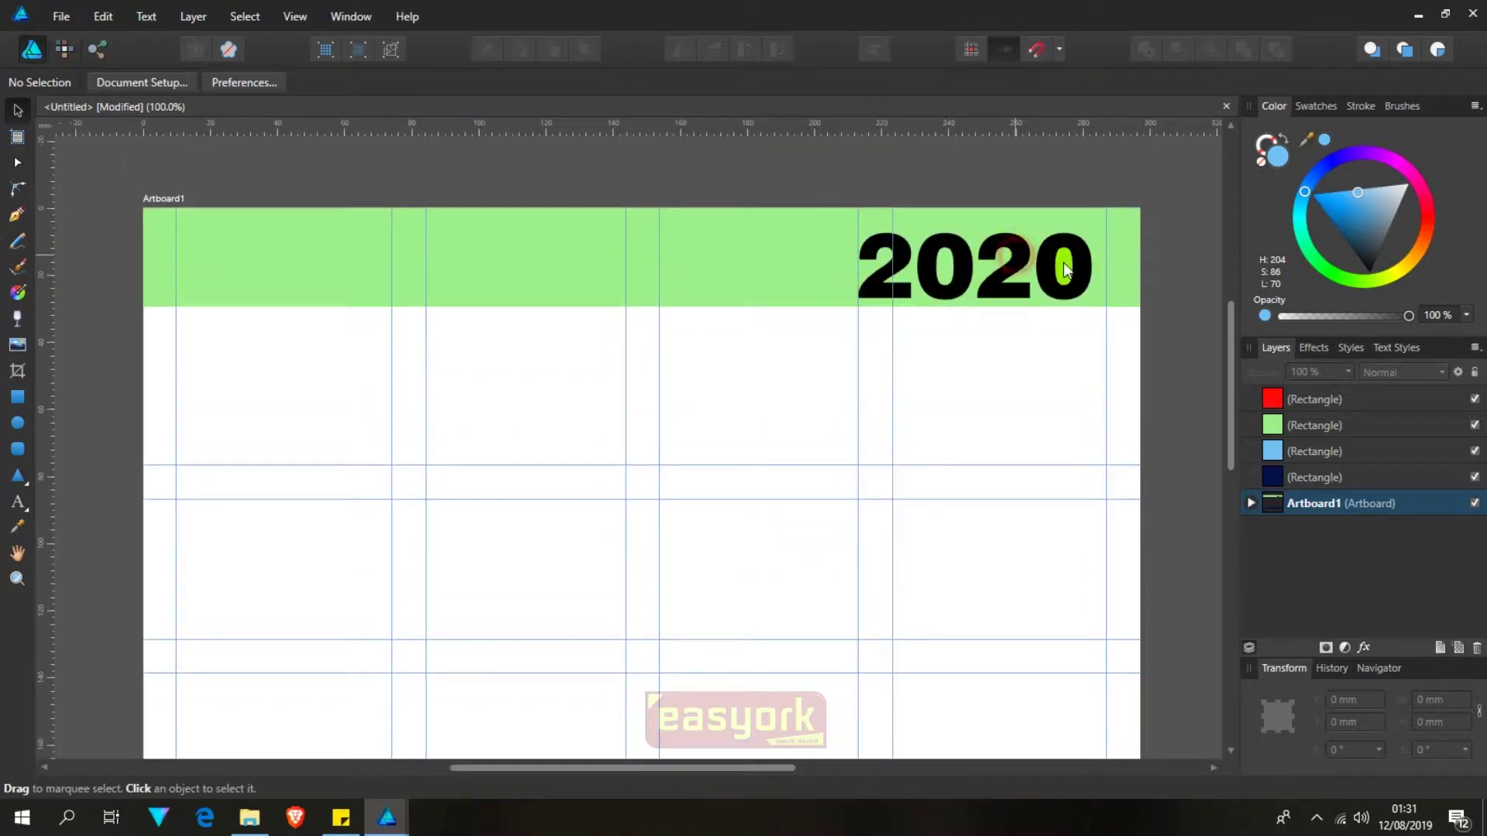
click(1088, 298)
mouse_move(1090, 300)
mouse_down()
mouse_move(992, 275)
mouse_move(1071, 258)
mouse_up()
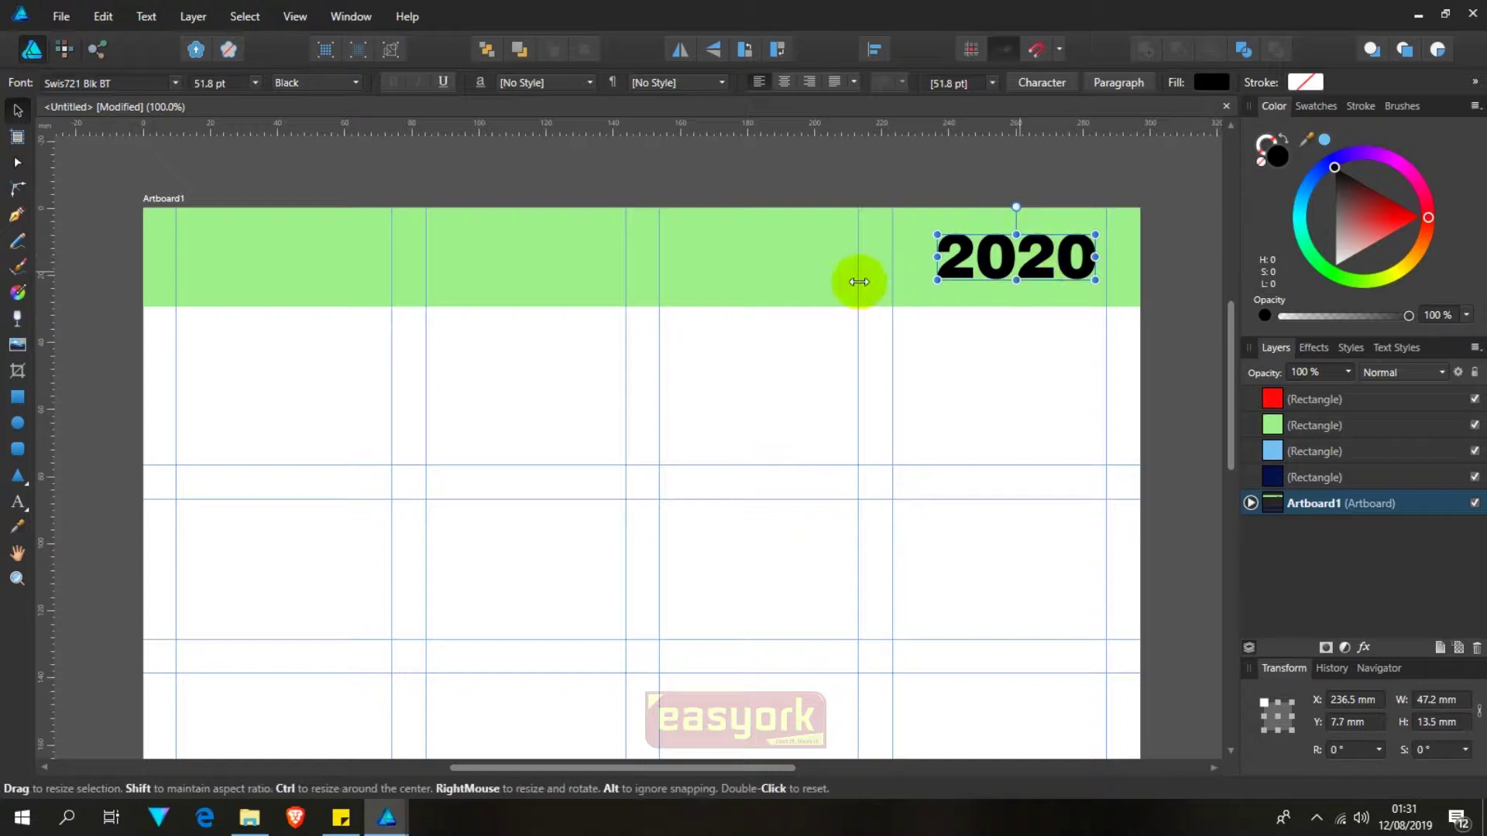
drag(554, 310, 668, 242)
mouse_move(937, 416)
mouse_down()
mouse_move(801, 257)
mouse_move(837, 516)
mouse_up()
drag(396, 446, 516, 446)
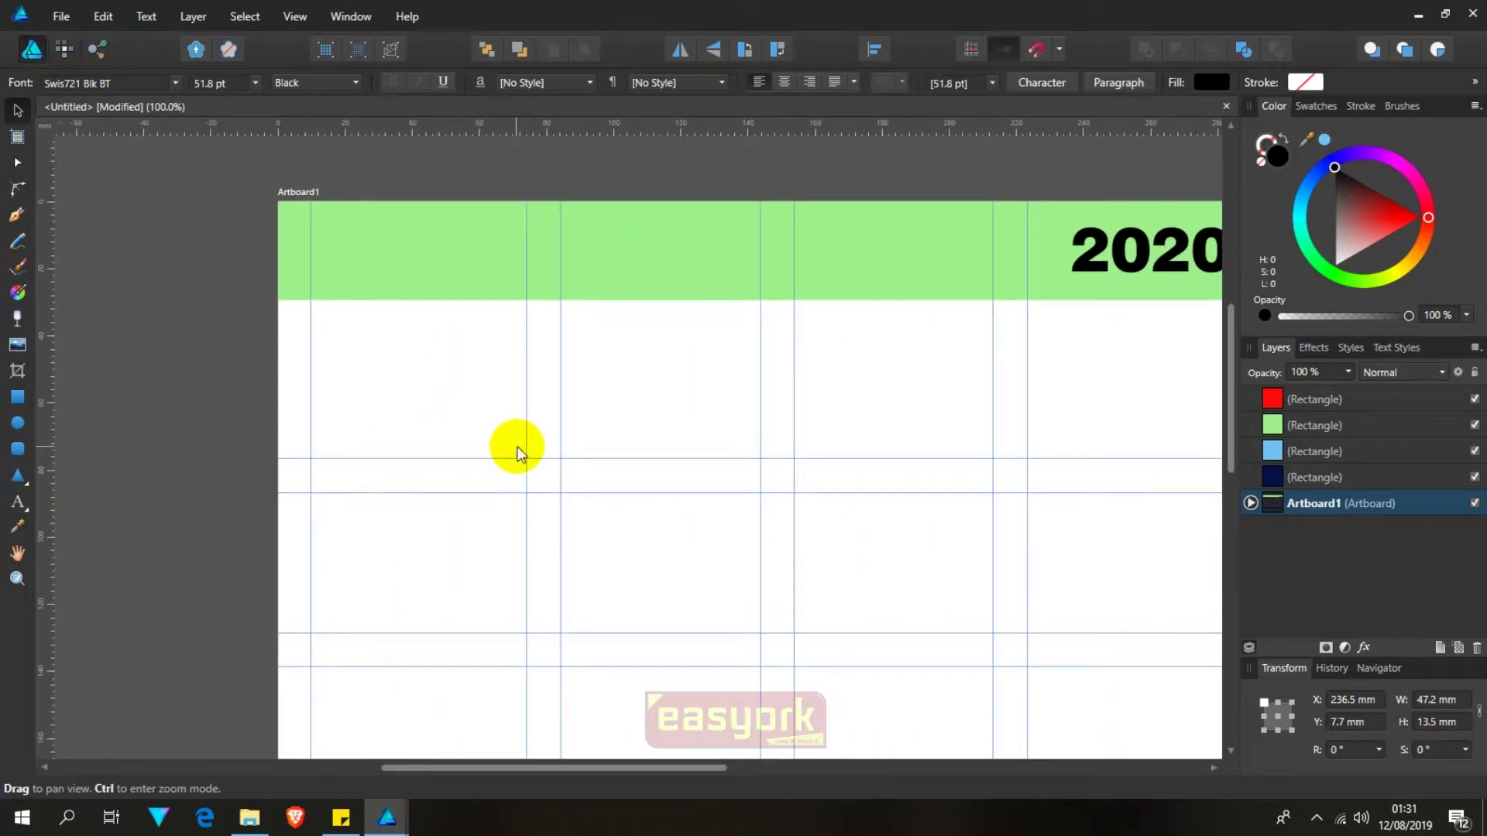
Step: Zoom in on the area below the header's left end with the Artistic Text Tool active
scroll(438, 370, up, 3)
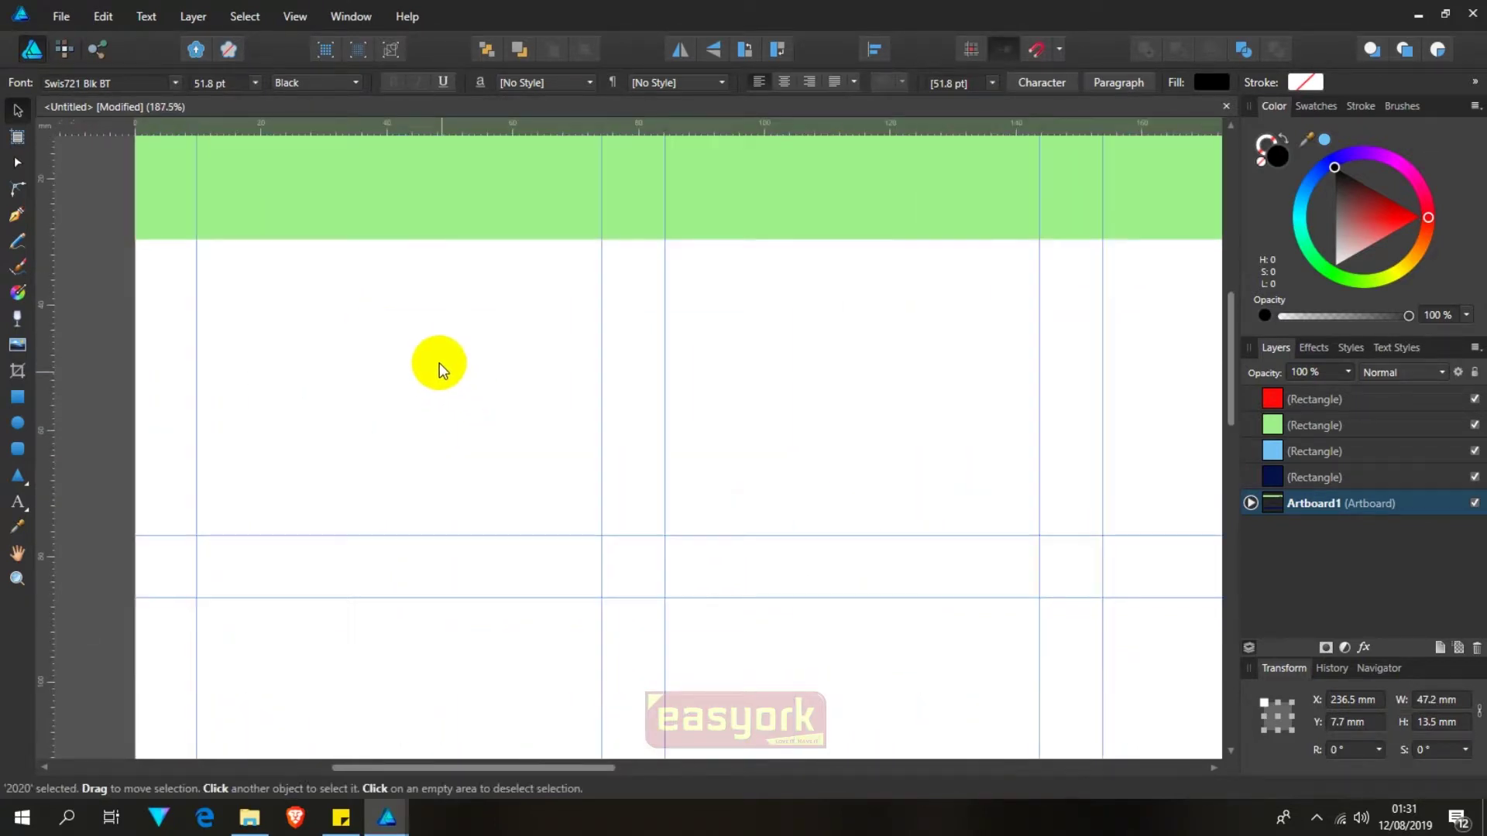
drag(351, 315, 682, 398)
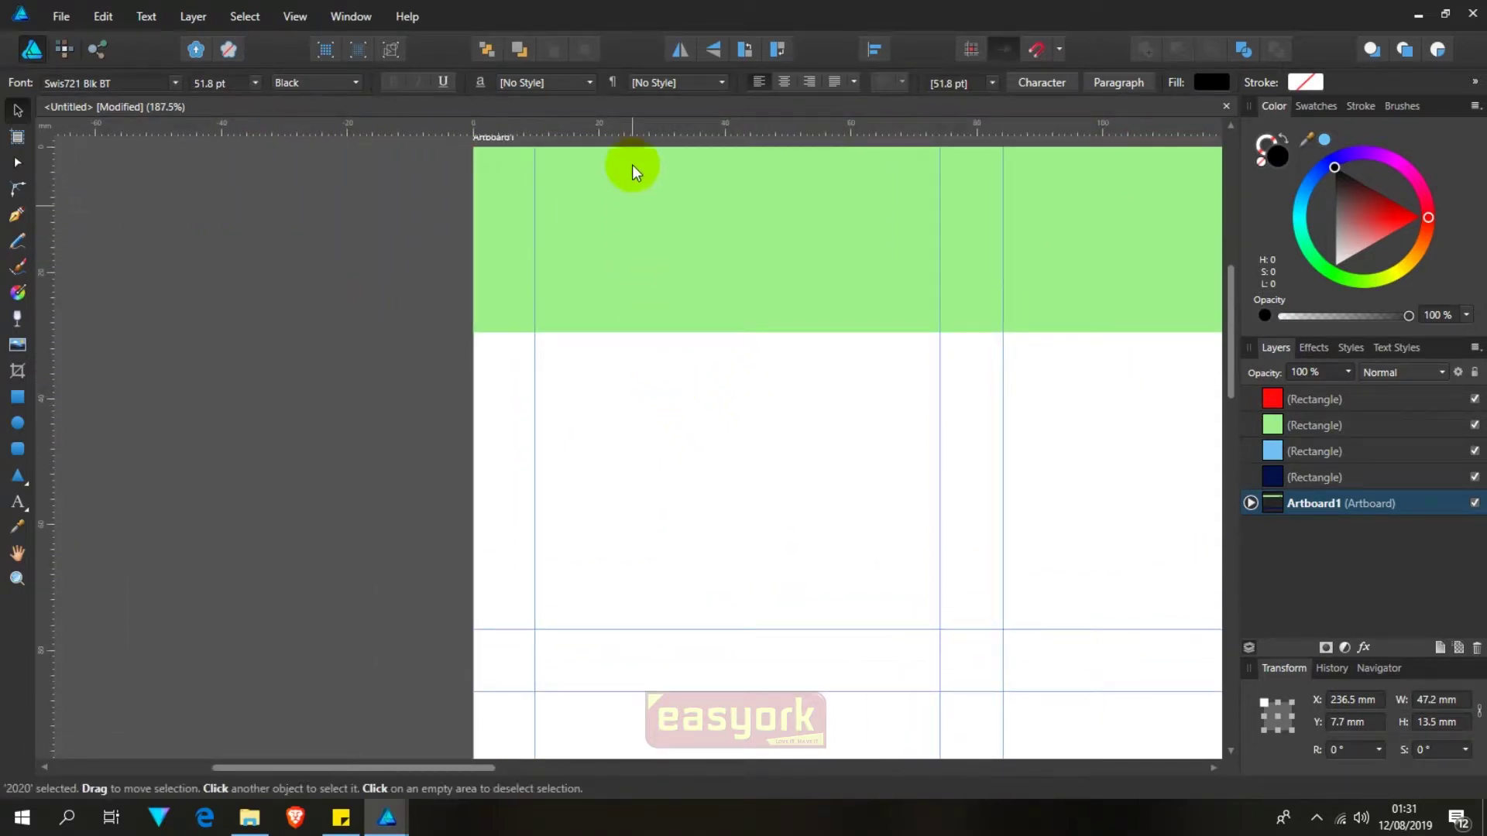
scroll(557, 355, up, 2)
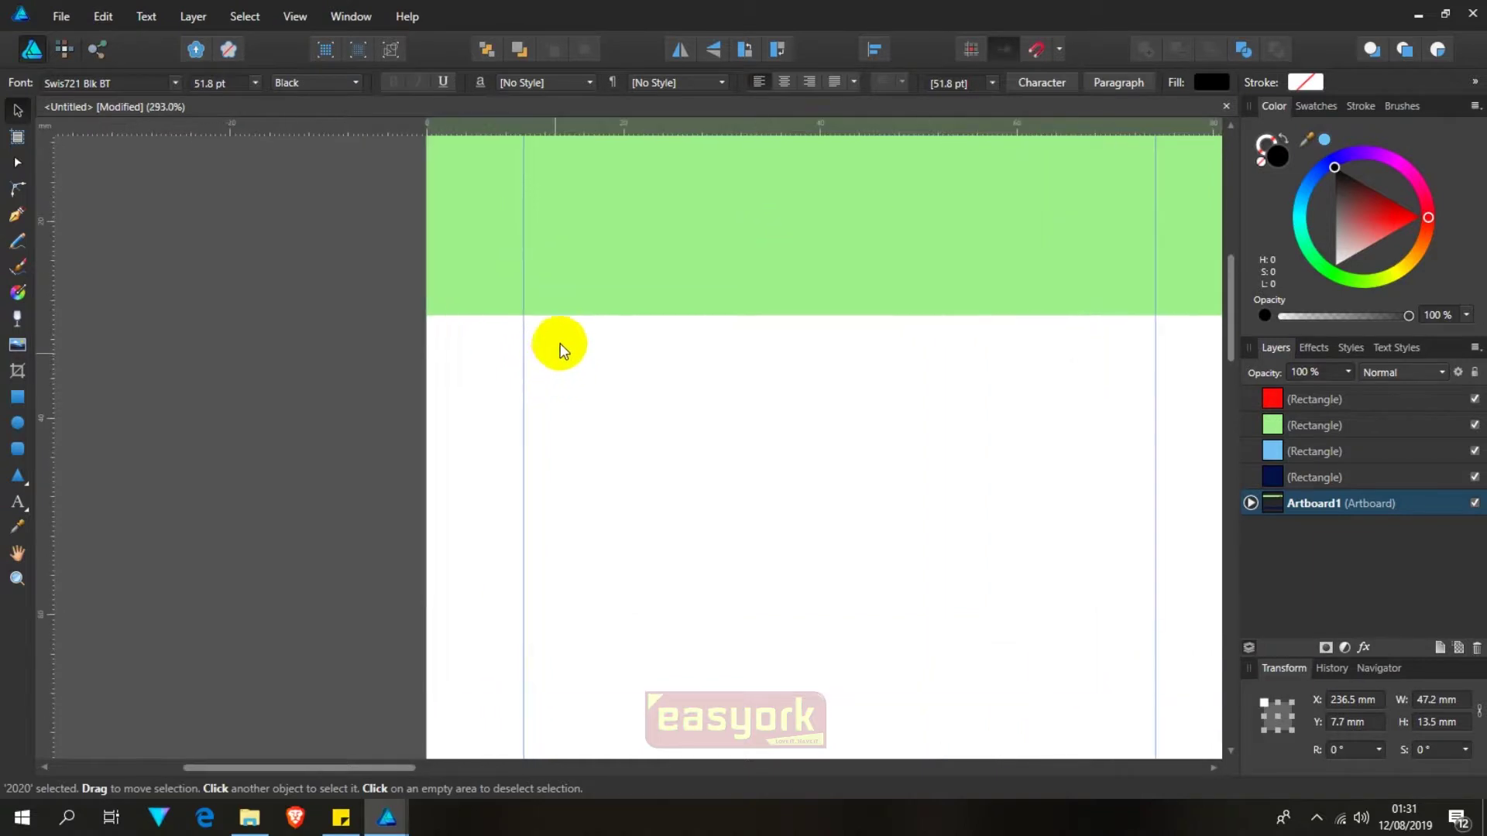
scroll(656, 384, up, 1)
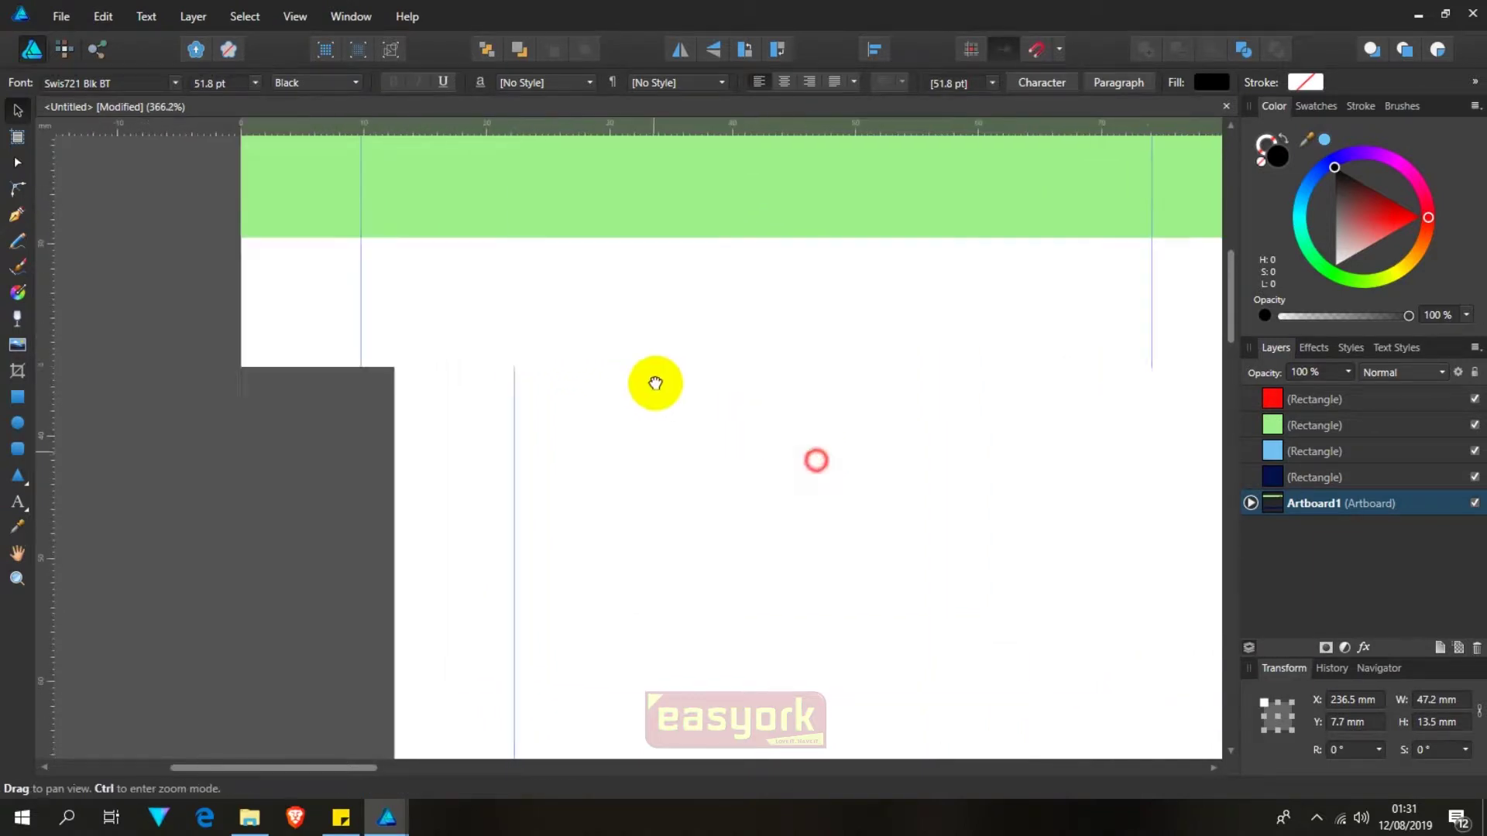
drag(655, 383, 584, 296)
click(19, 496)
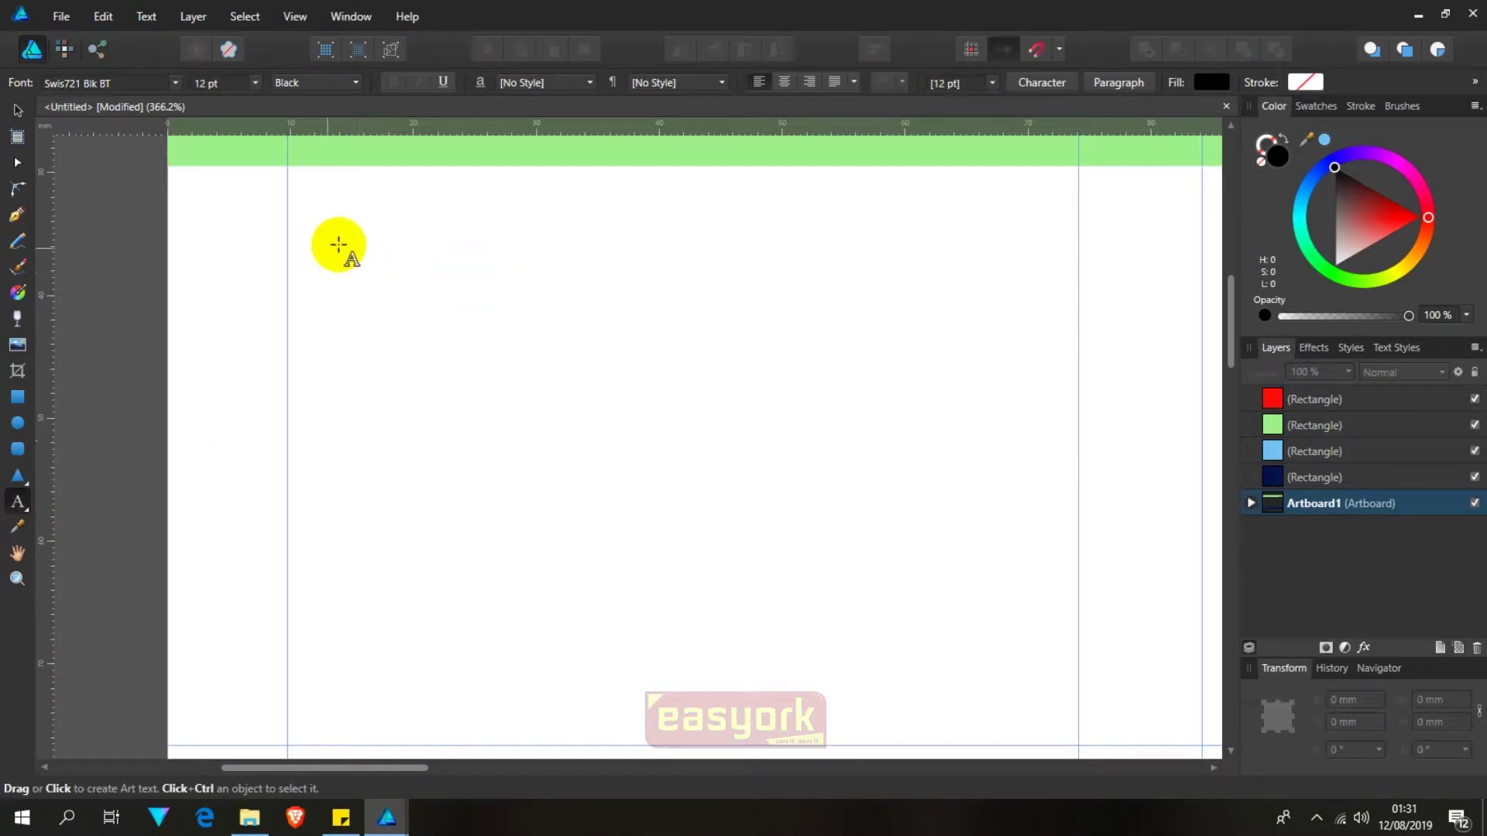
Step: Type JANUARY below the header, align it to the left margin guide, and duplicate it rightward
click(345, 242)
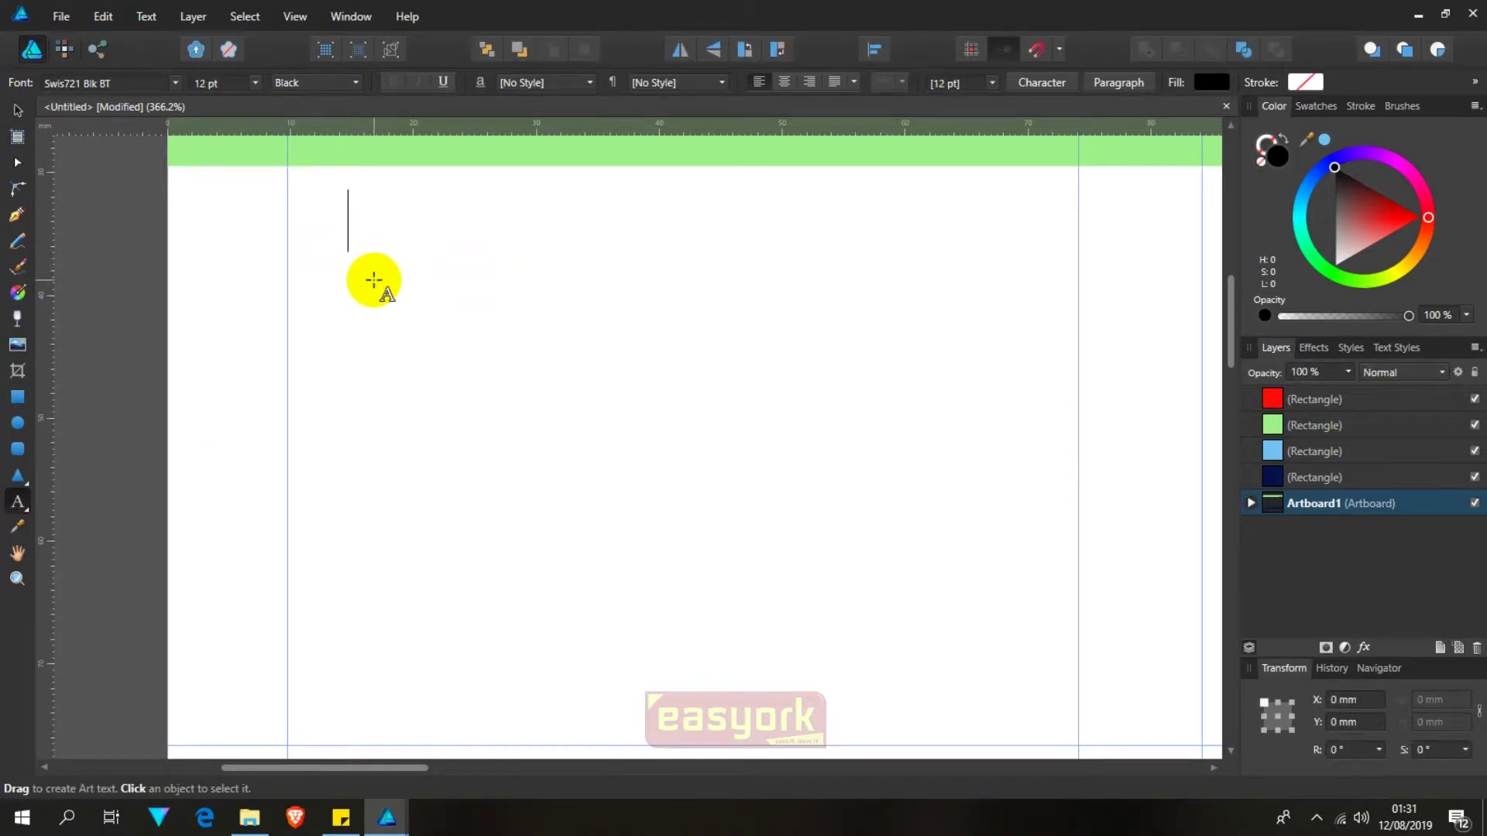
text(JA)
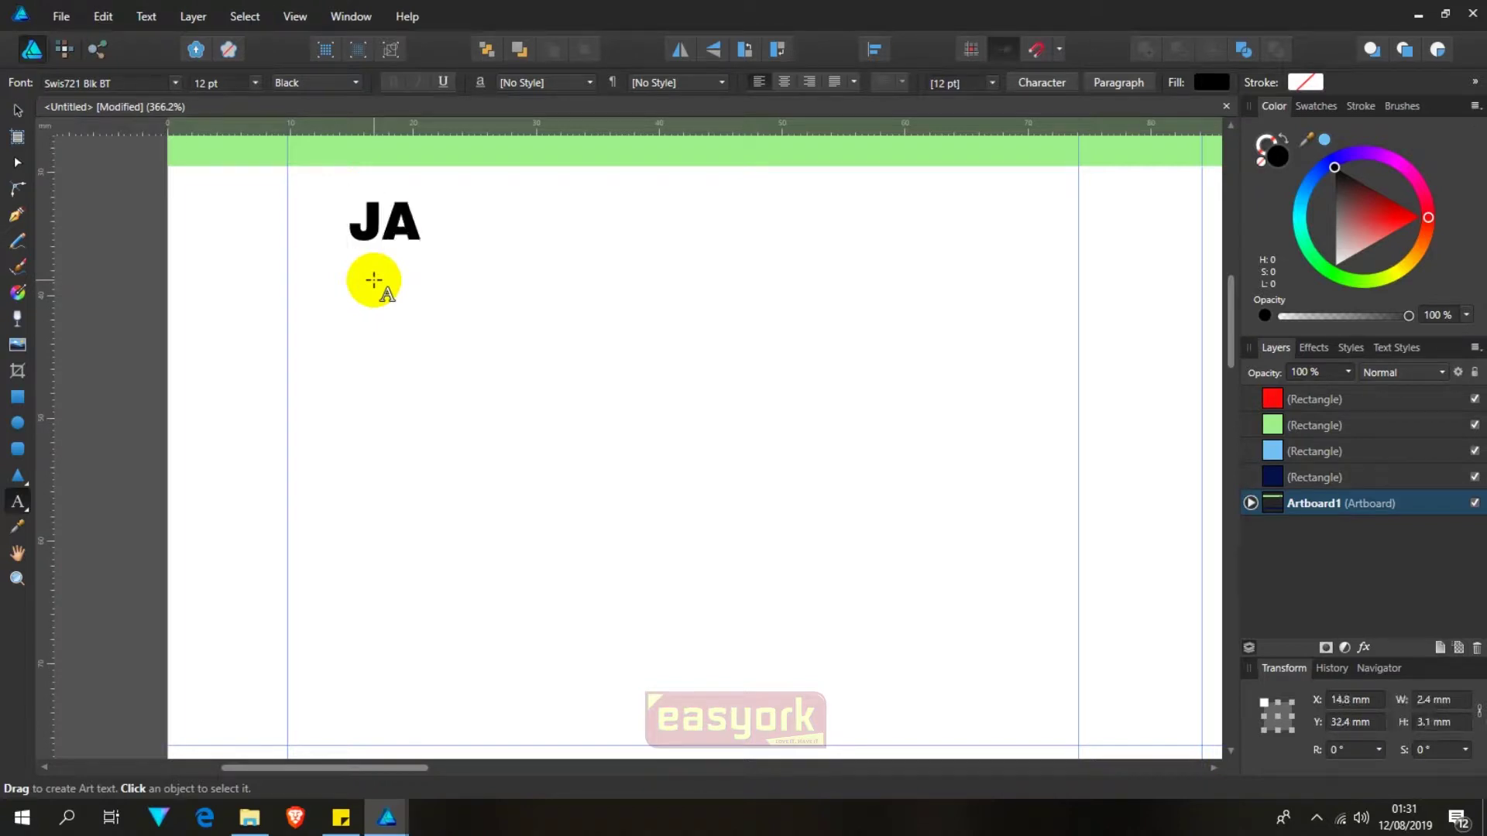
text(NUA)
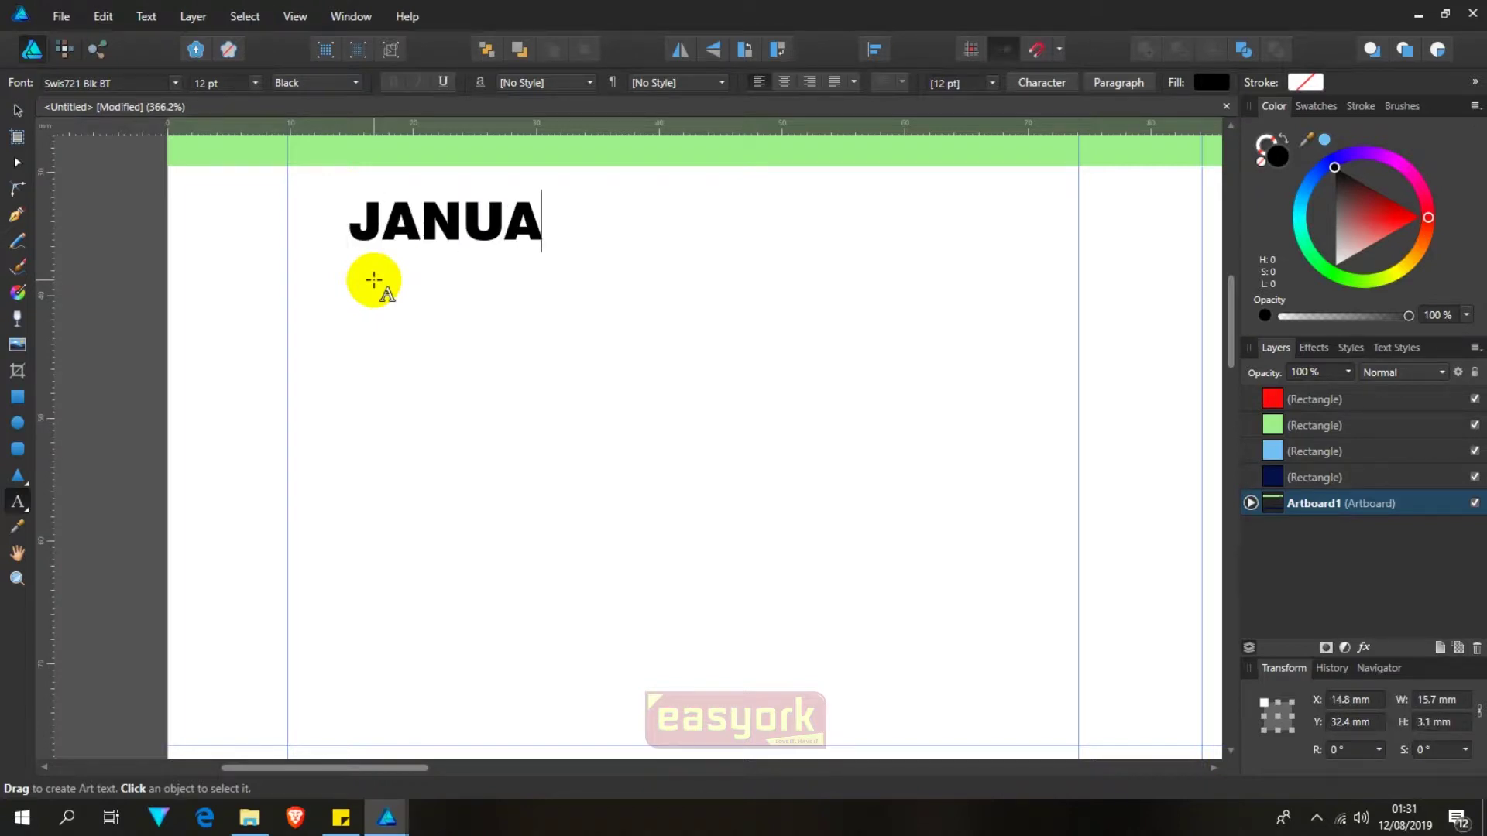
text(RY)
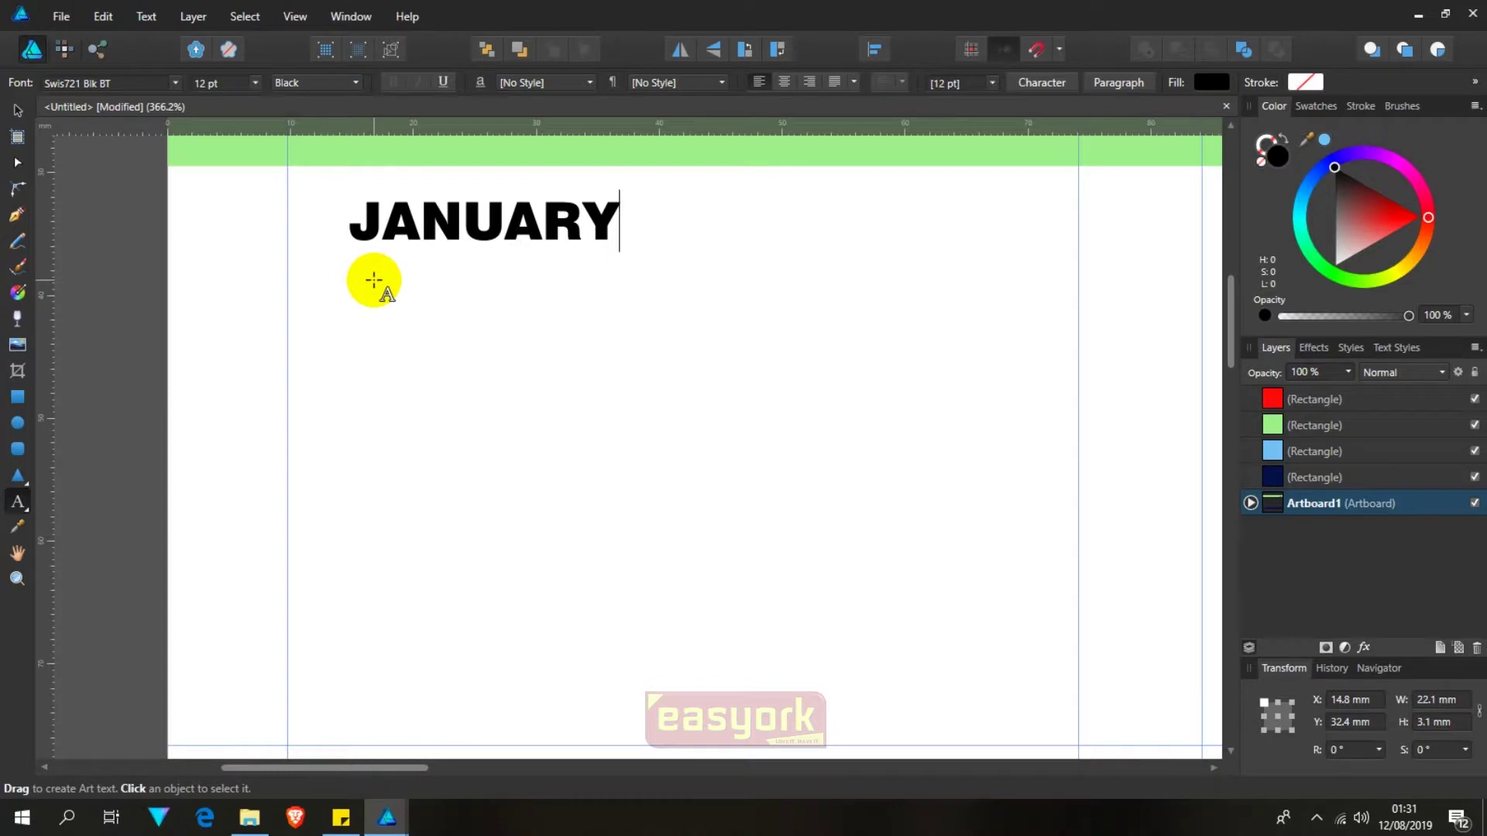
click(17, 110)
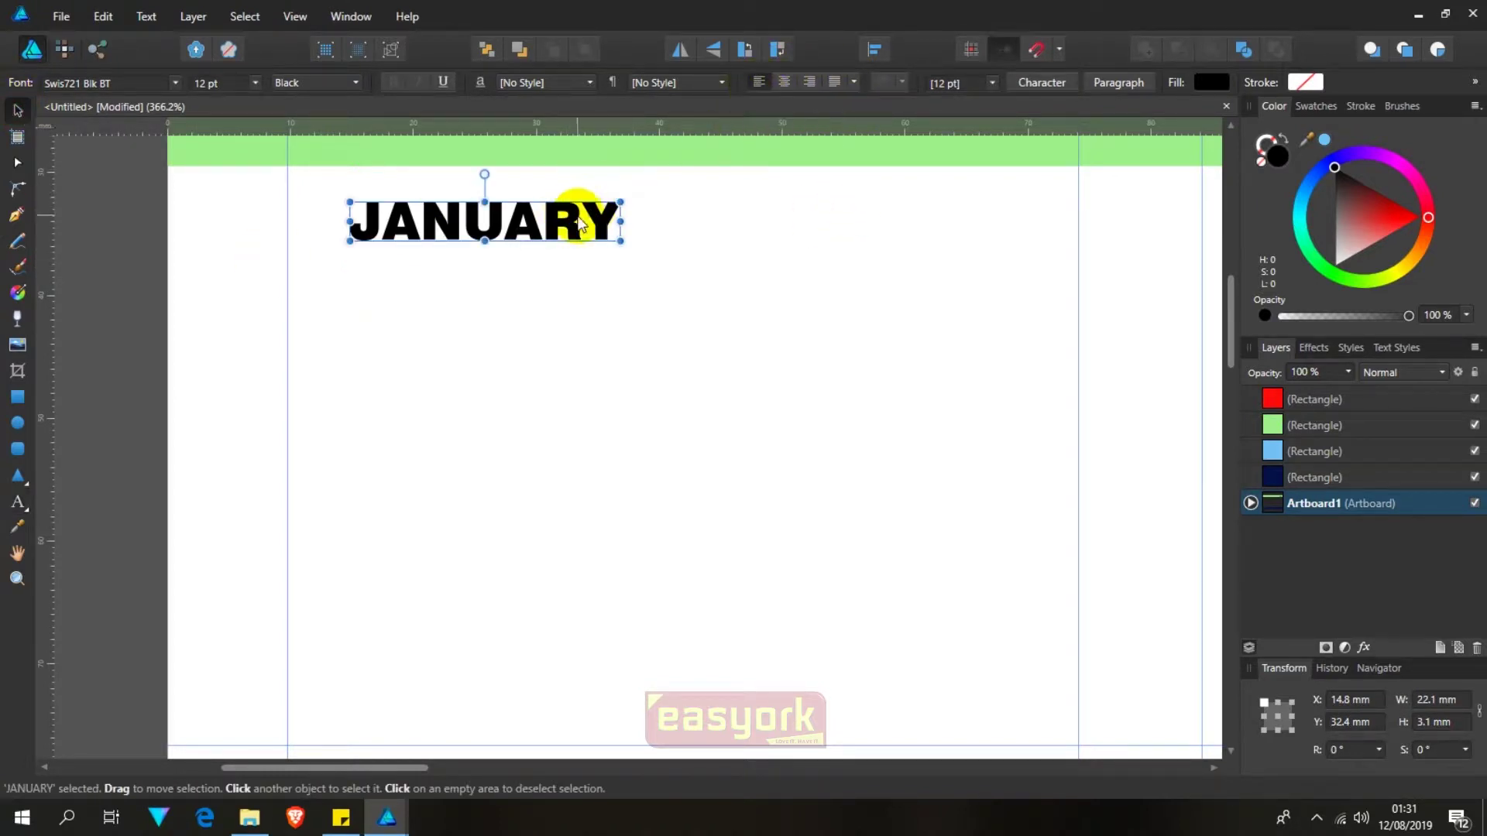
drag(579, 223, 535, 207)
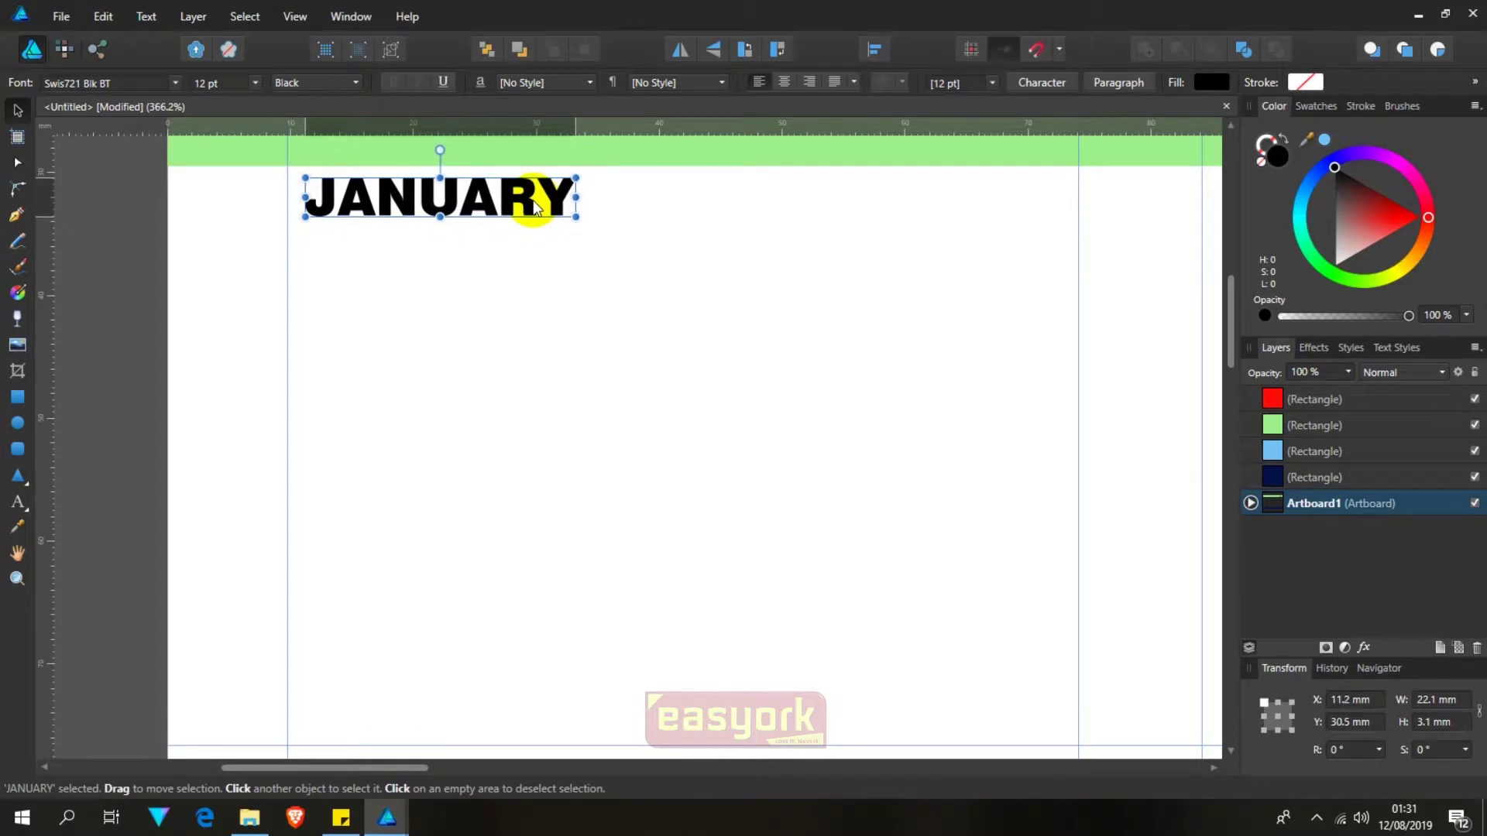
drag(534, 207, 533, 206)
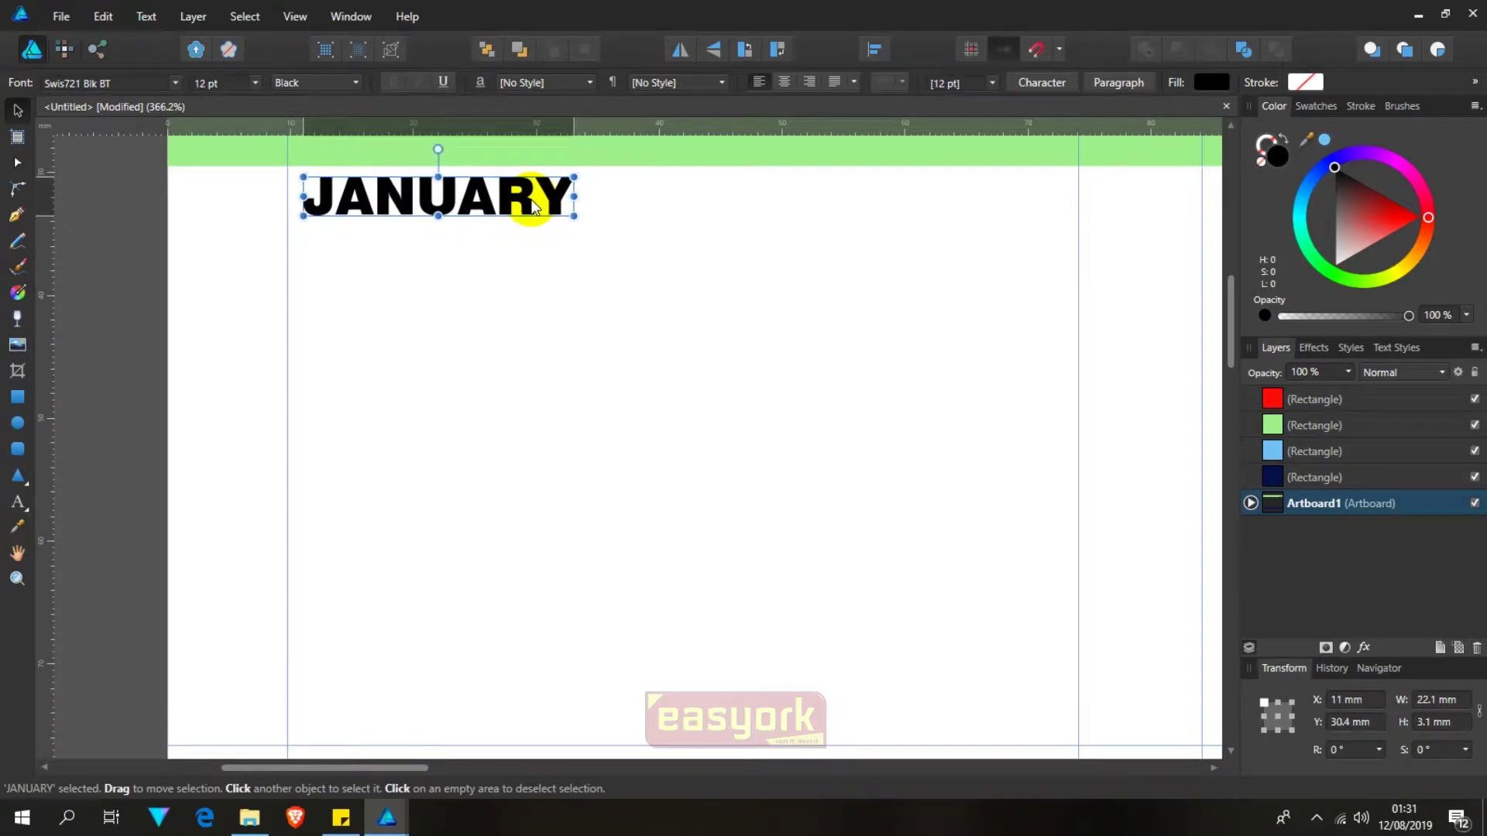
drag(534, 206, 963, 209)
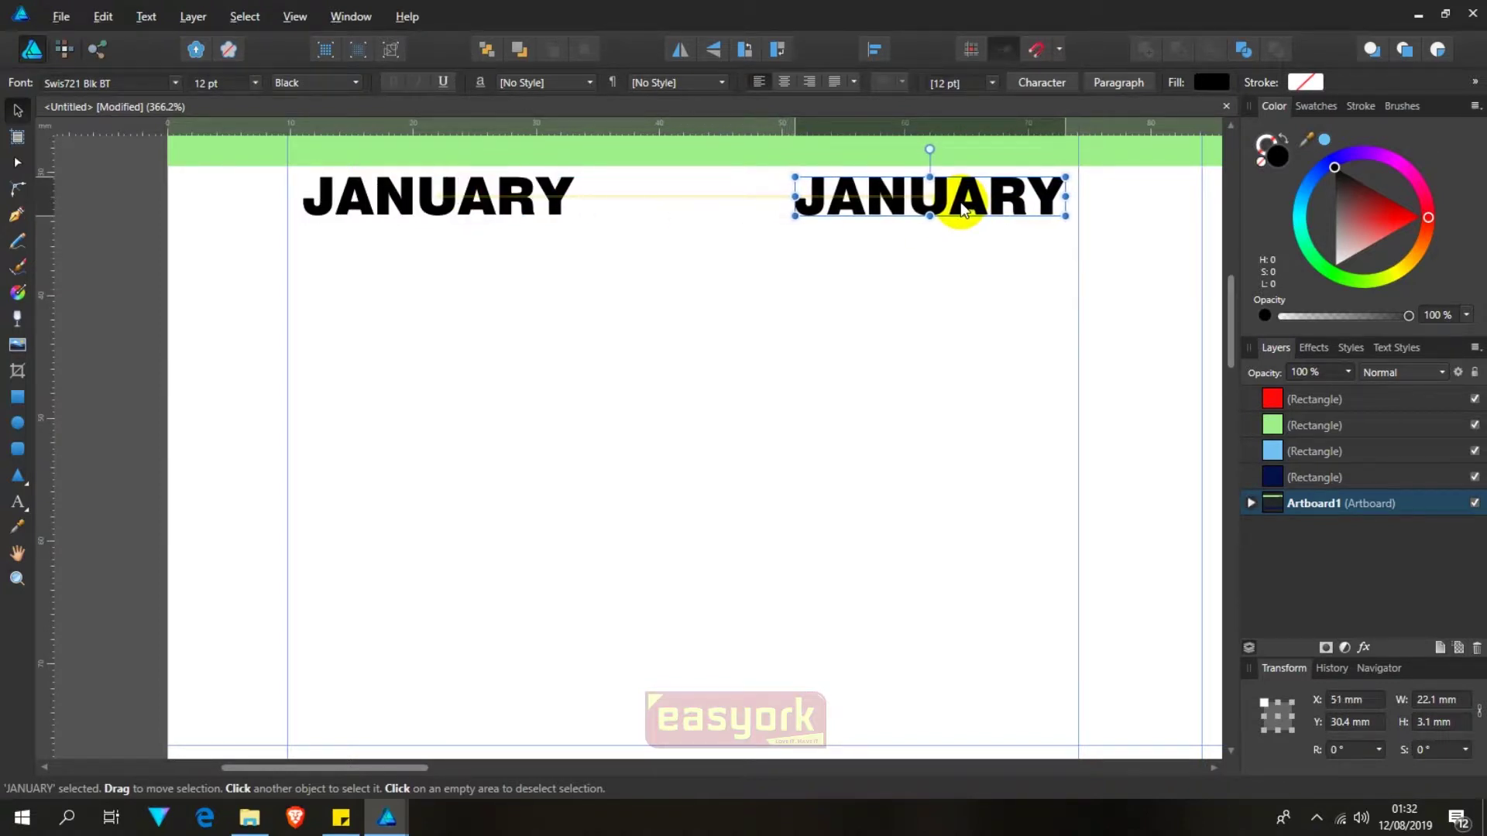
Step: Replace the JANUARY copy's text with right-aligned '01'
drag(963, 209, 962, 209)
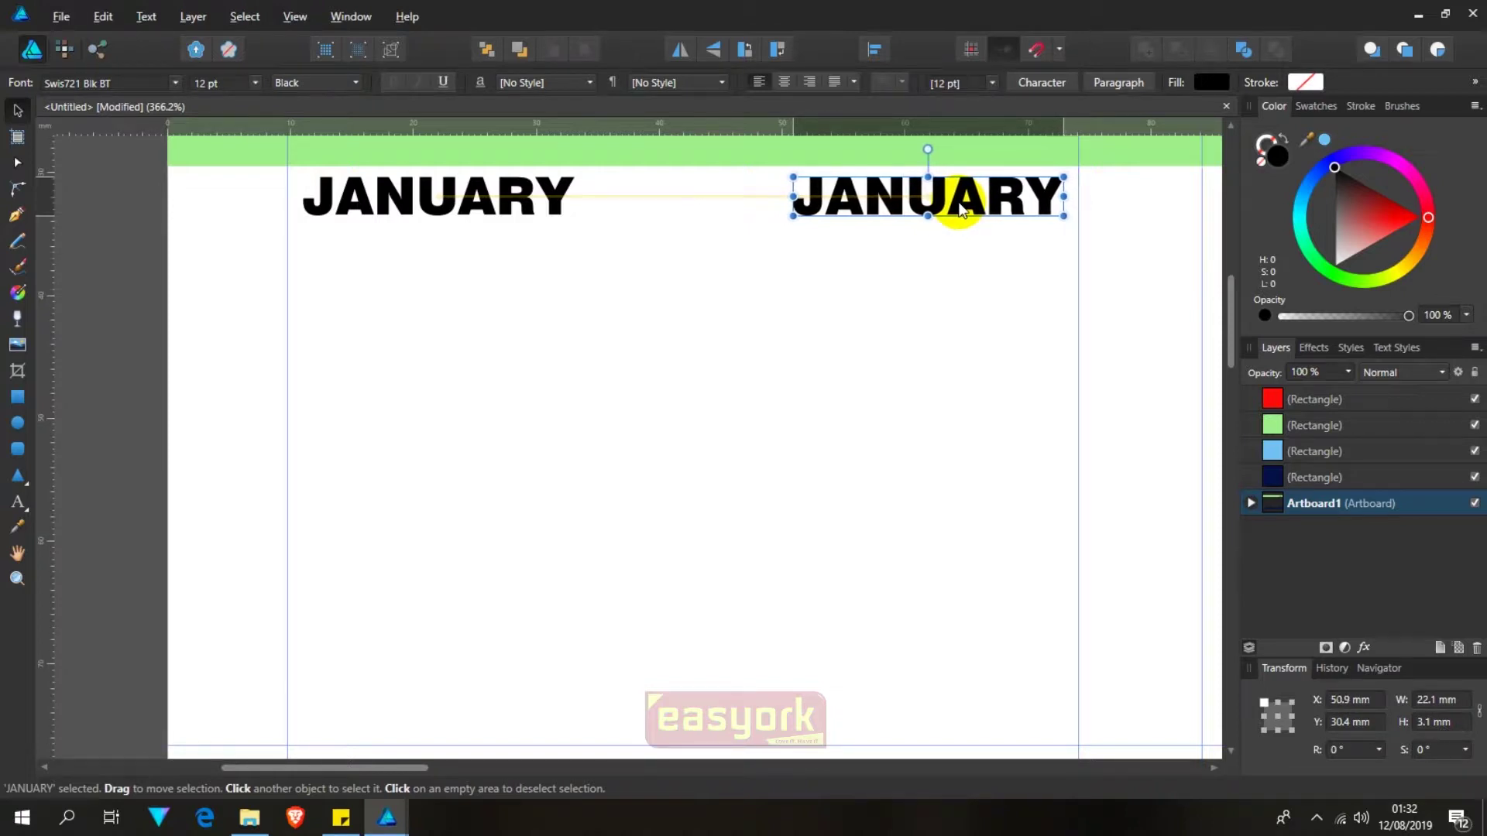
drag(960, 209, 964, 210)
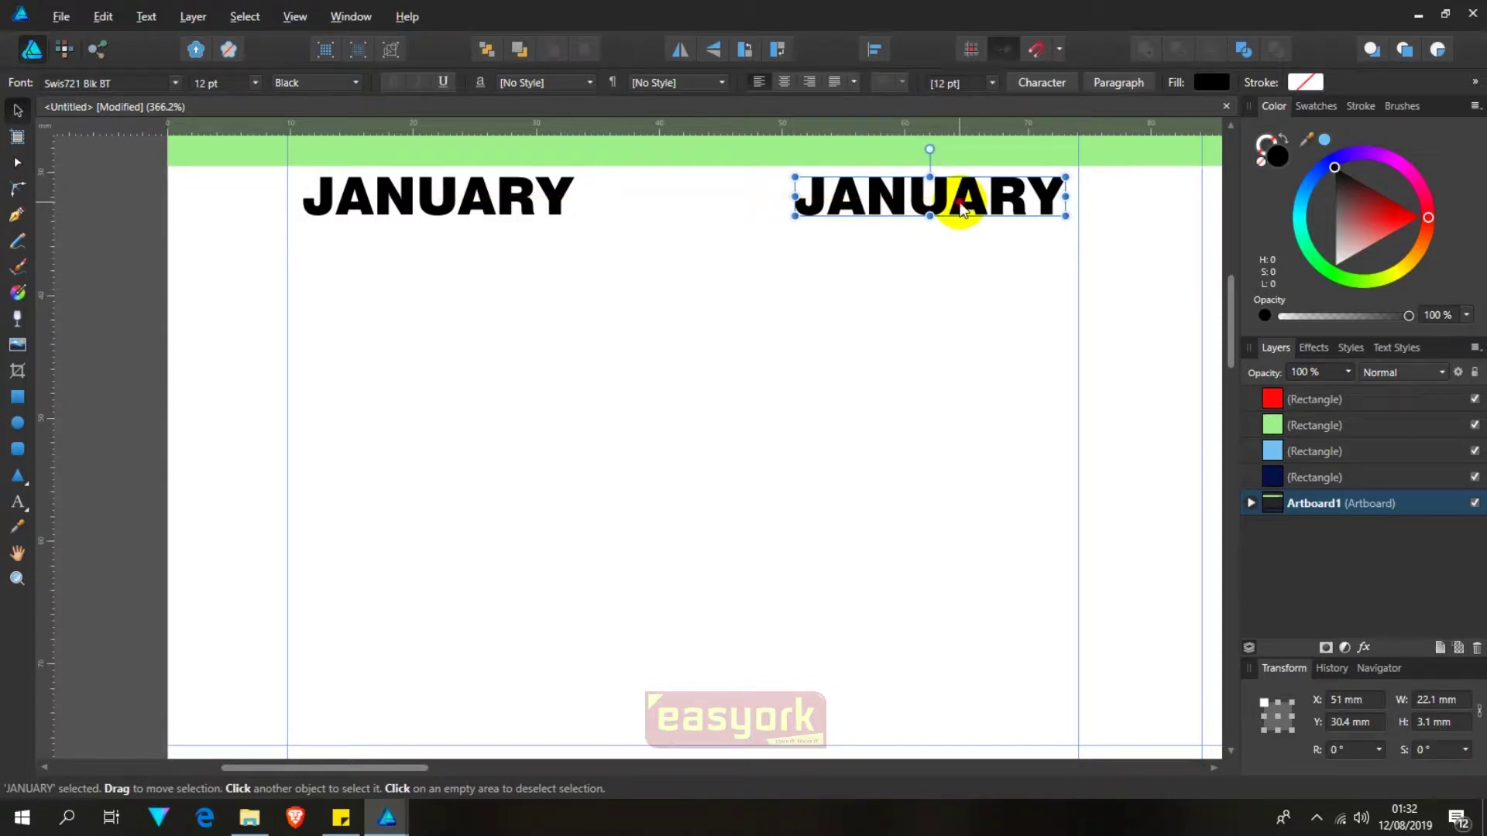
double_click(961, 209)
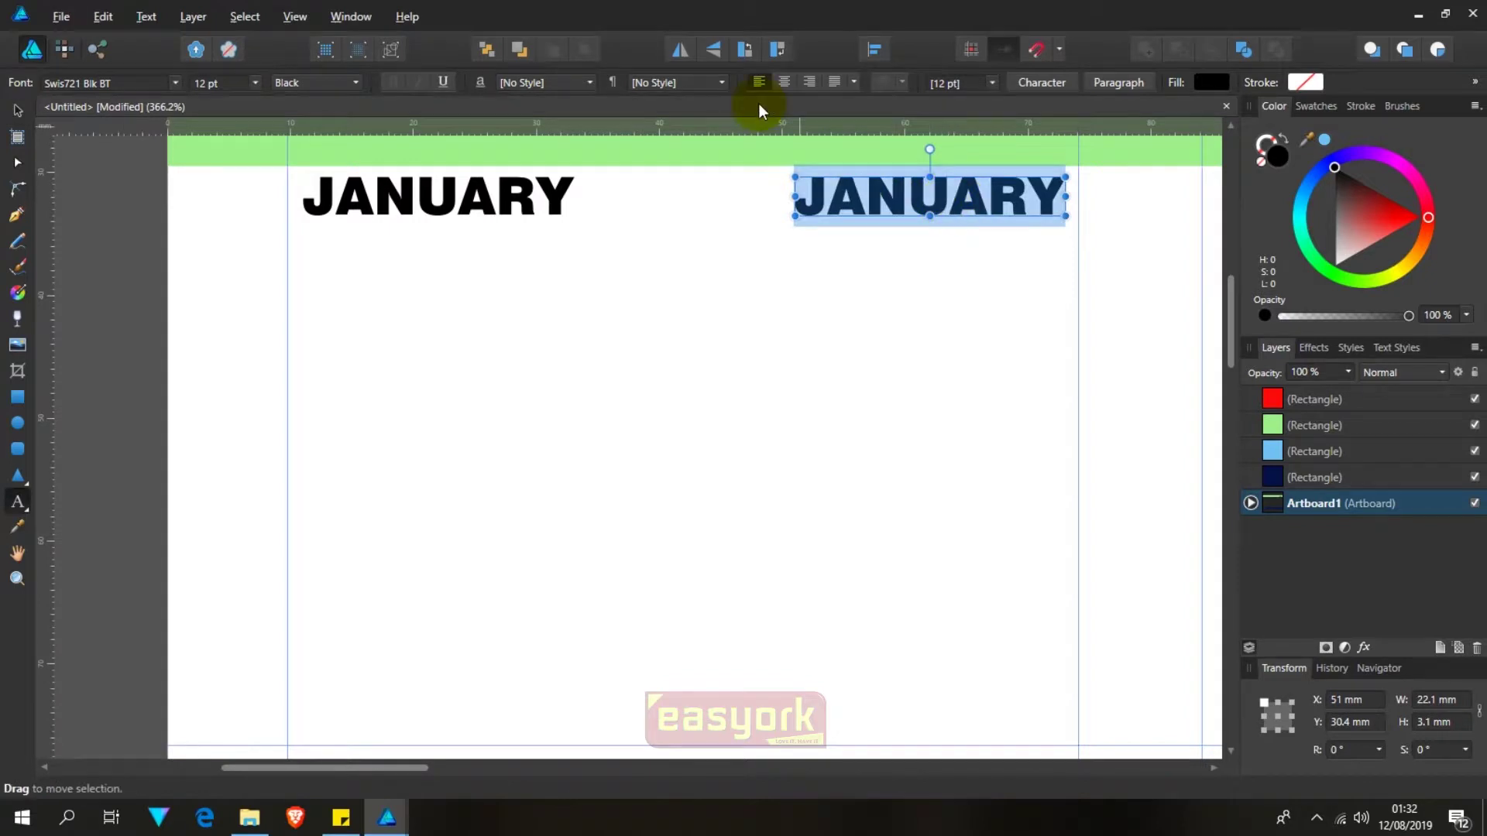
click(808, 82)
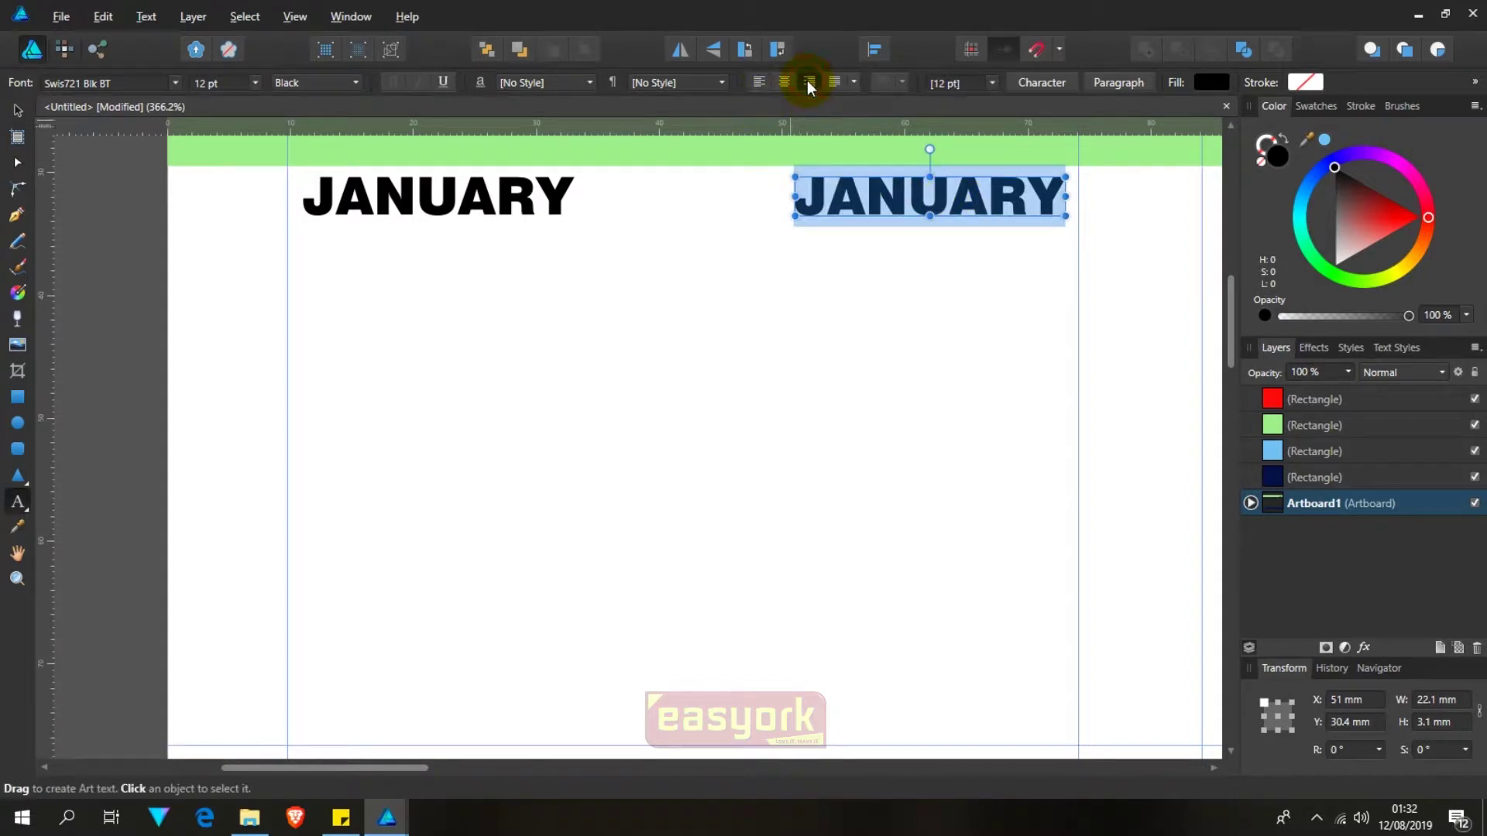
text(0)
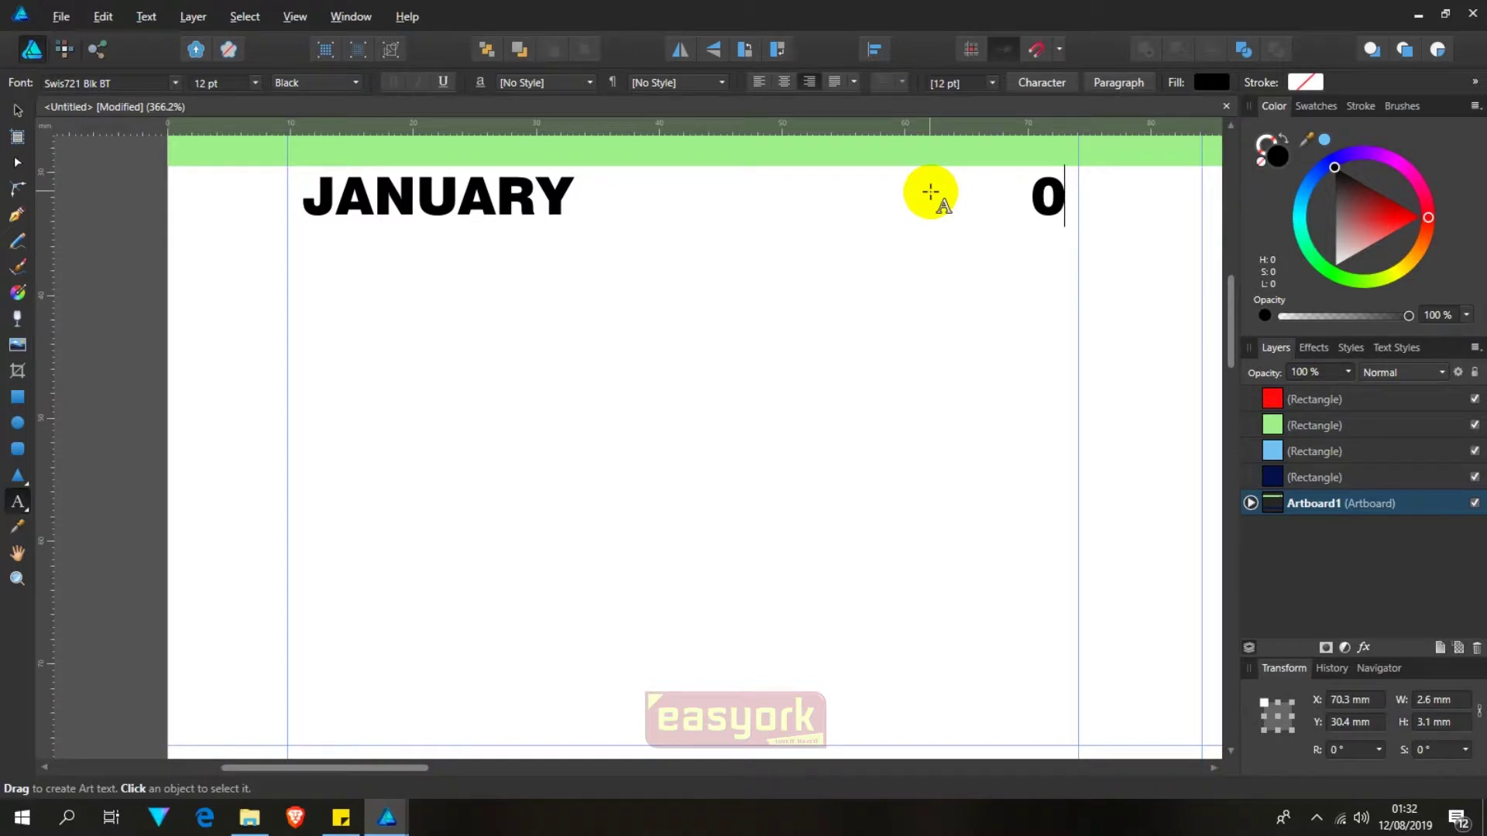
text(1)
key(Escape)
Step: Move 01 to the left margin and JANUARY to the right end of the row
click(17, 110)
click(773, 371)
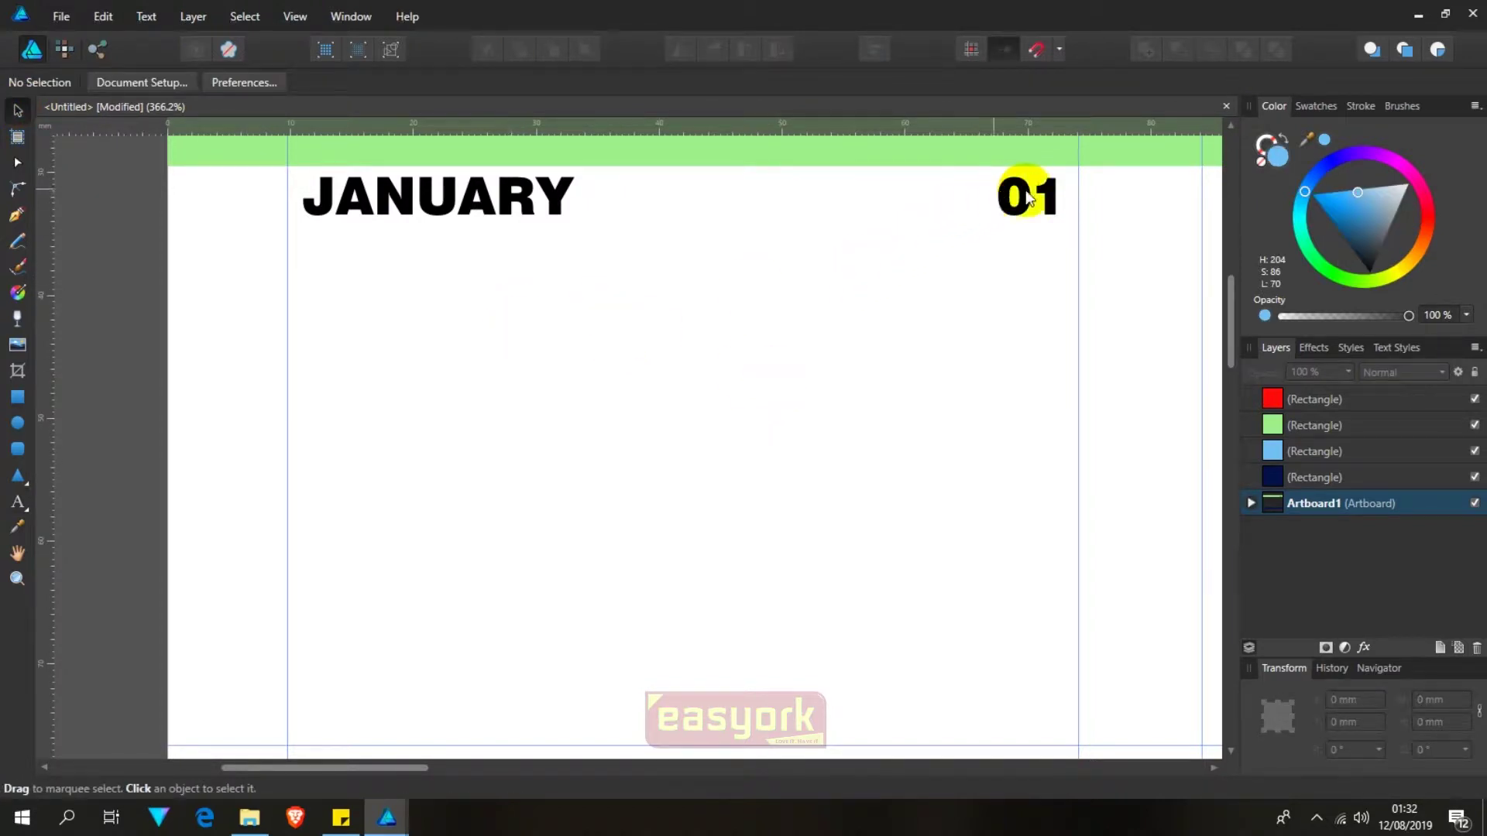
drag(1029, 198, 338, 199)
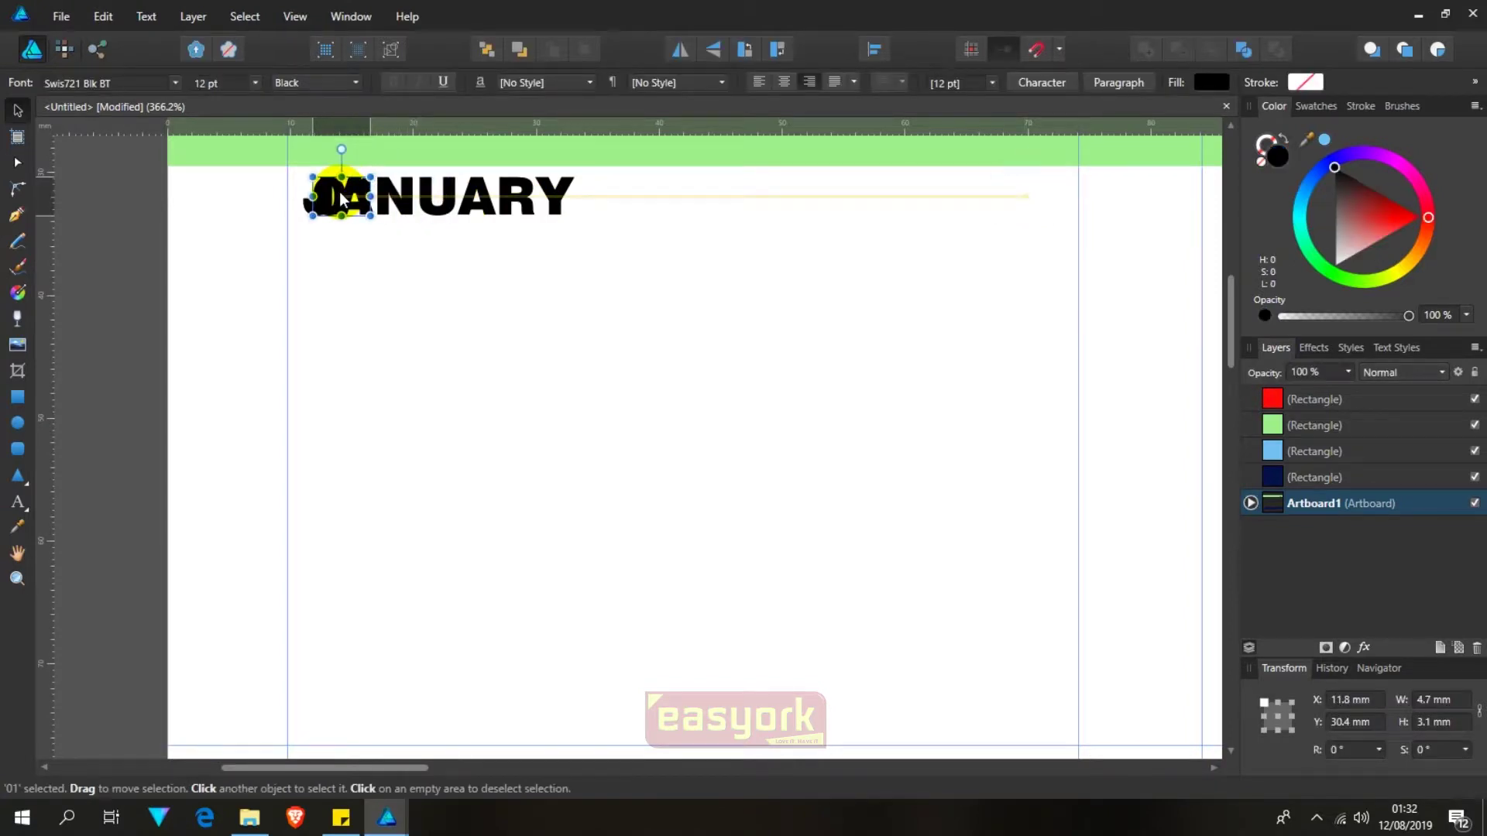
drag(338, 199, 335, 199)
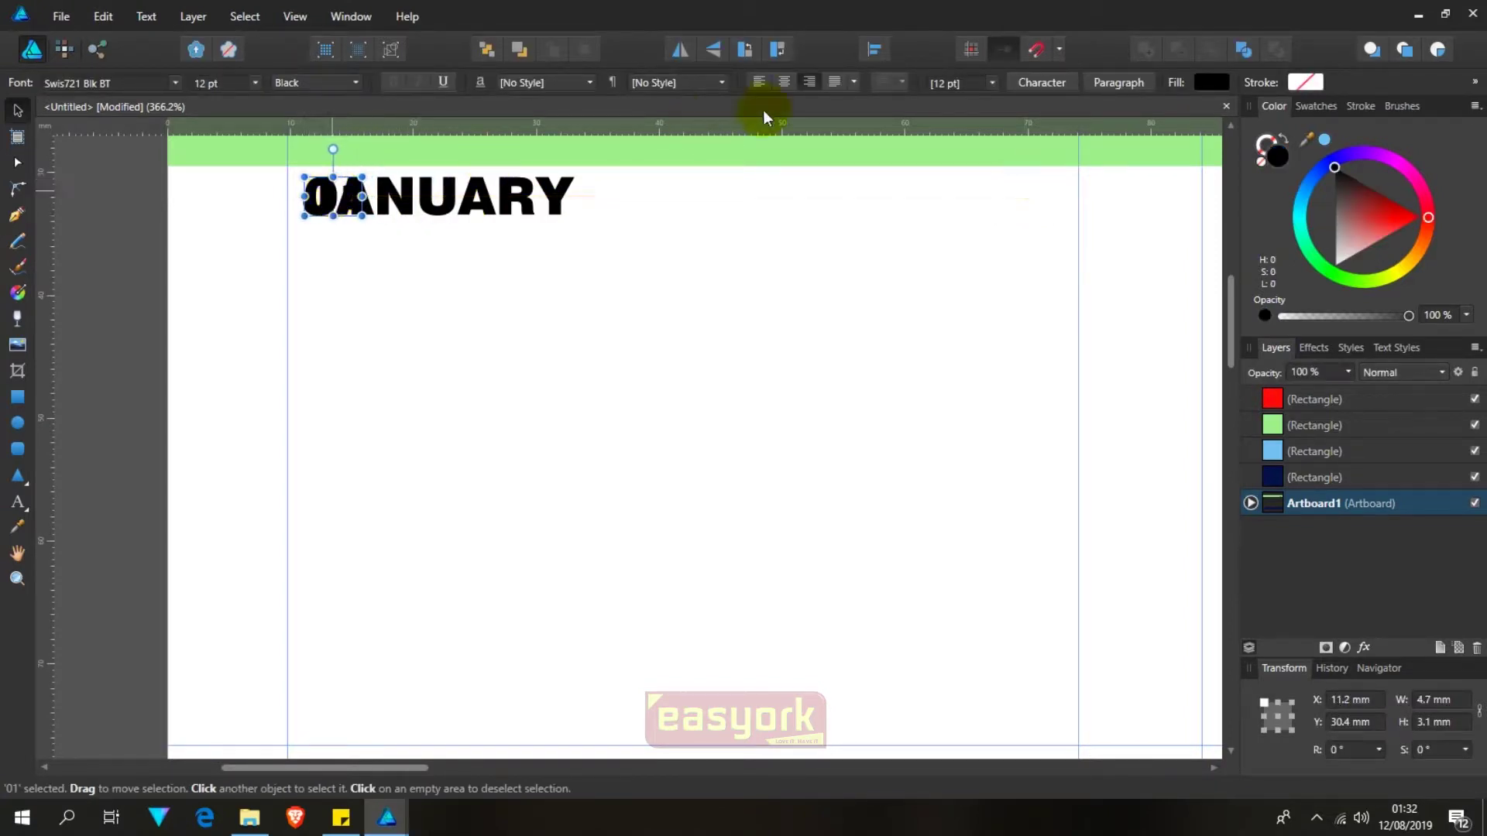
drag(483, 205, 958, 209)
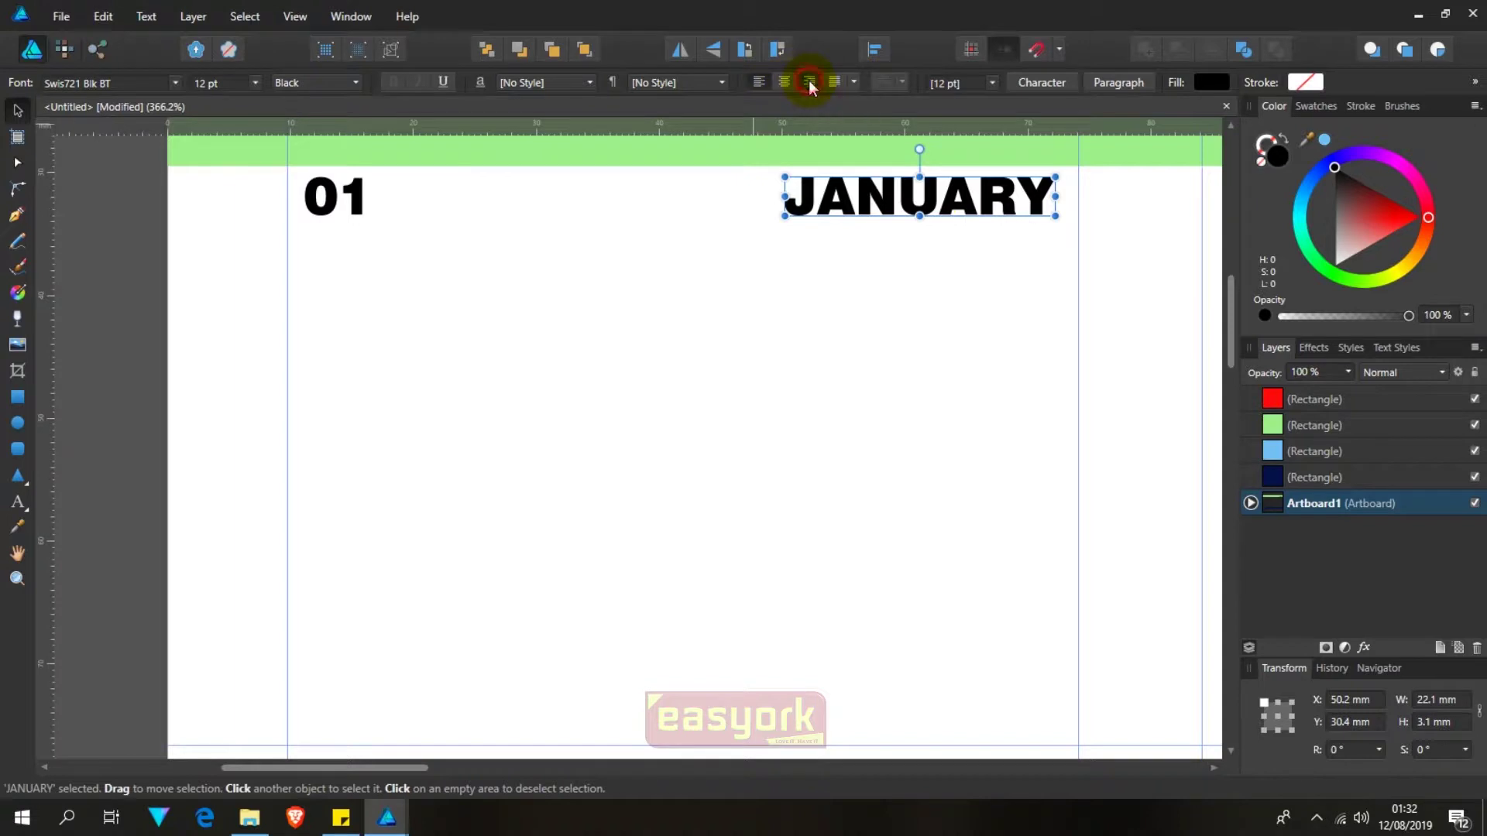
click(924, 342)
scroll(923, 328, down, 3)
scroll(924, 329, up, 1)
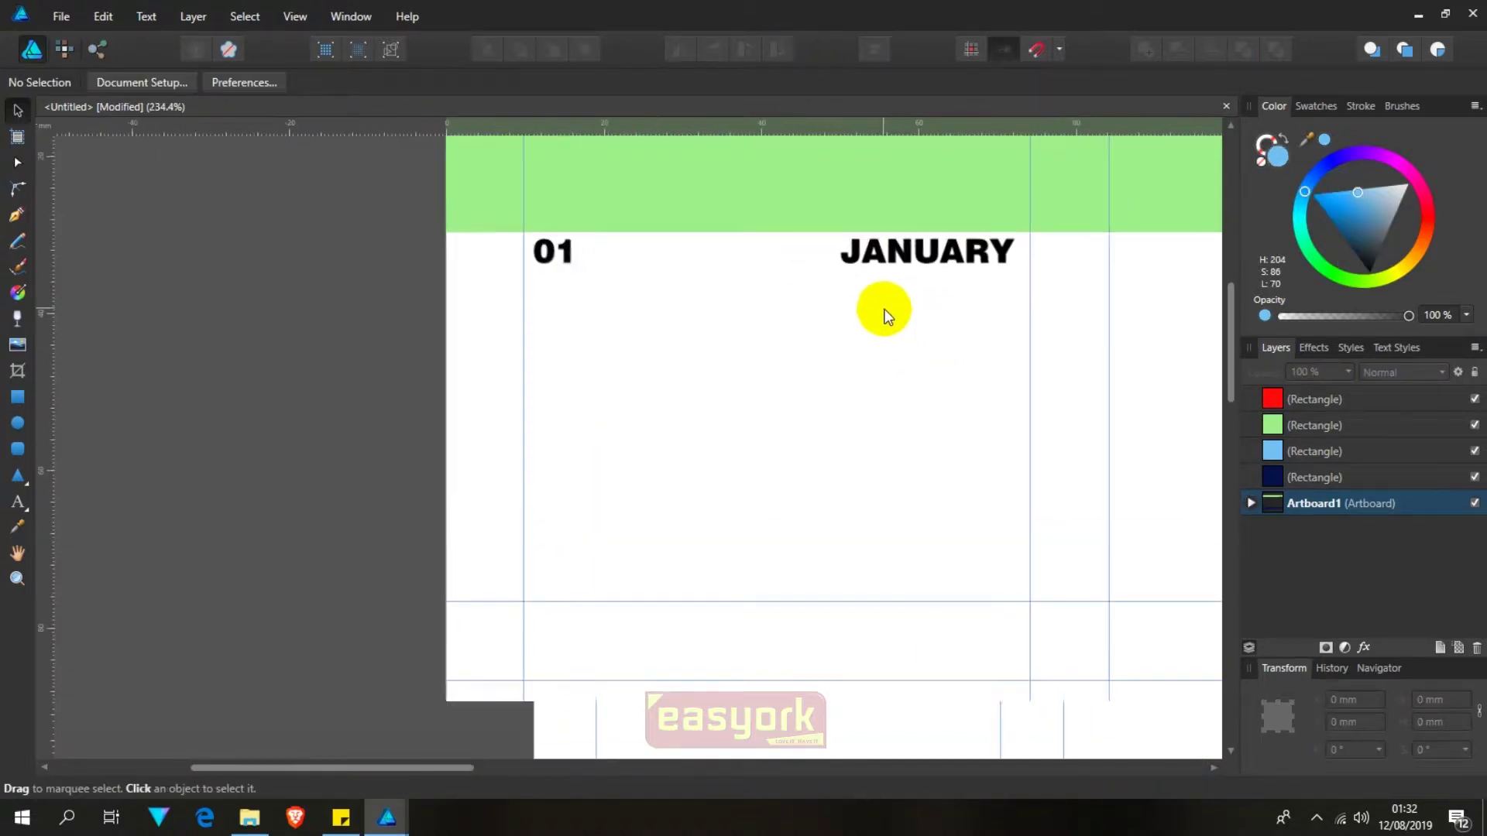
scroll(879, 309, up, 1)
scroll(877, 309, up, 1)
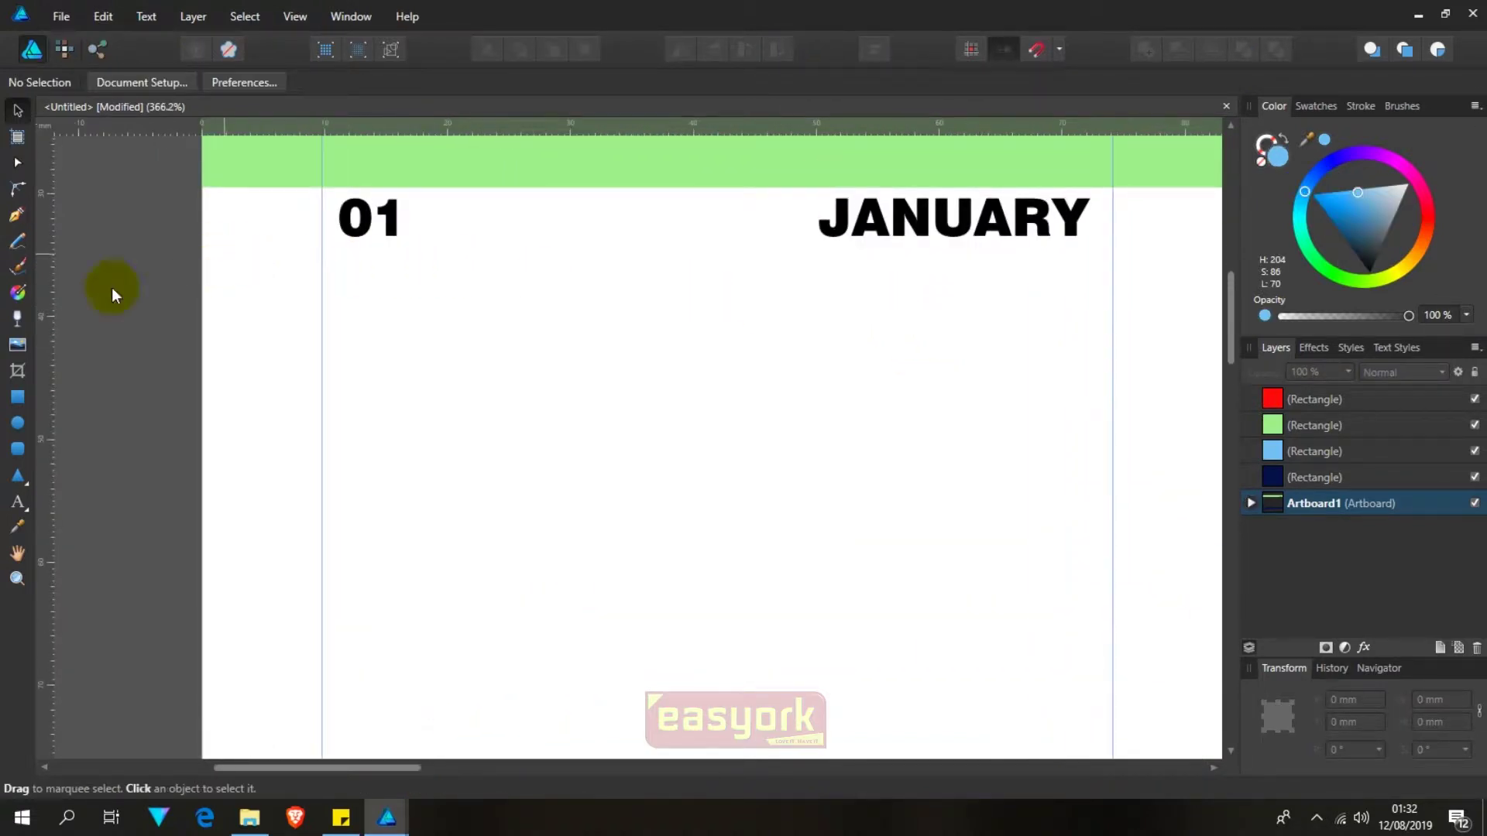
Step: Expand Artboard1 in the Layers panel and change its name to JANUARY
click(17, 398)
drag(1043, 338, 942, 323)
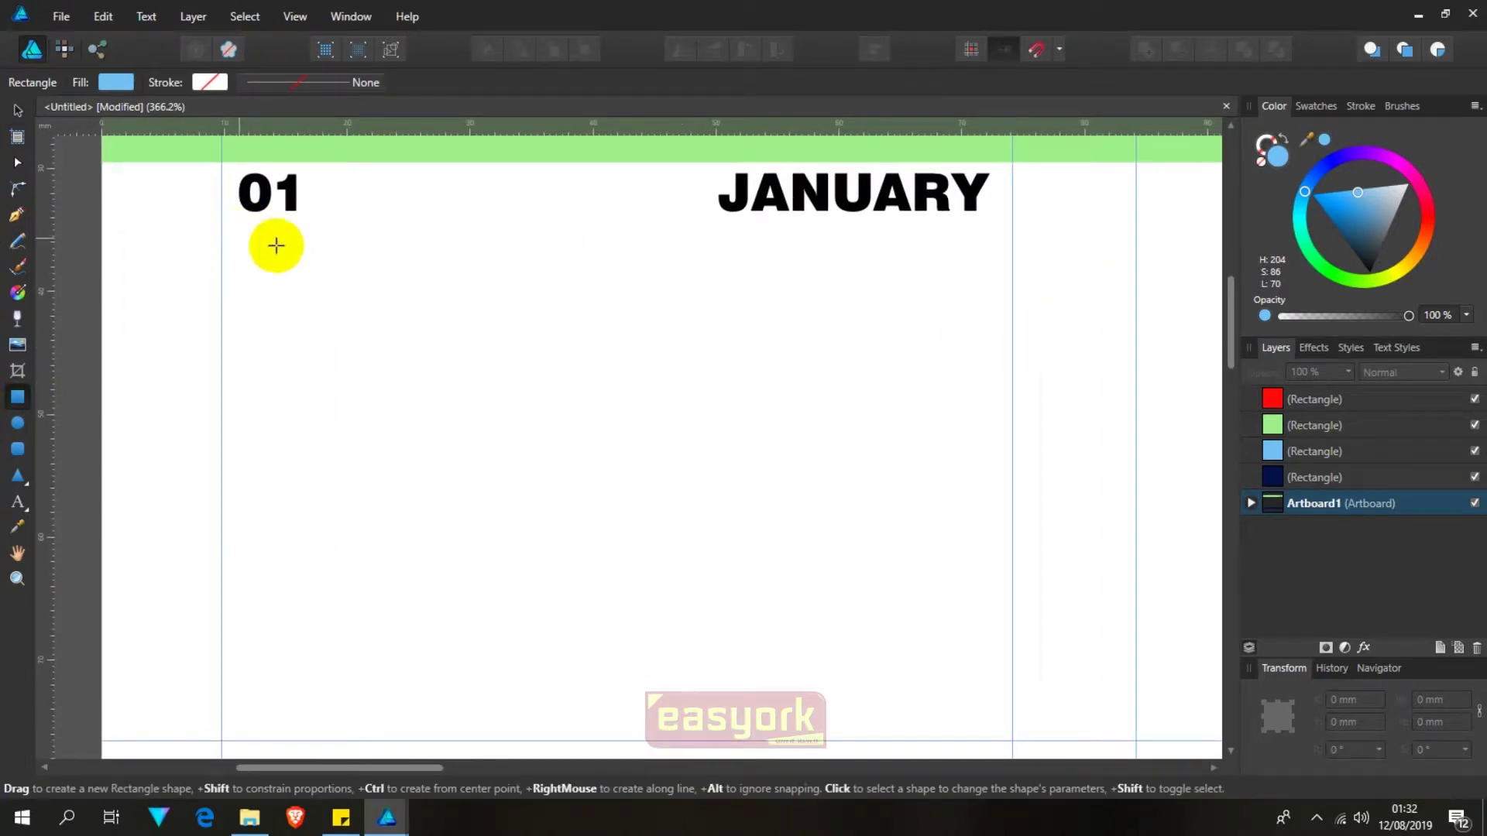
key(v)
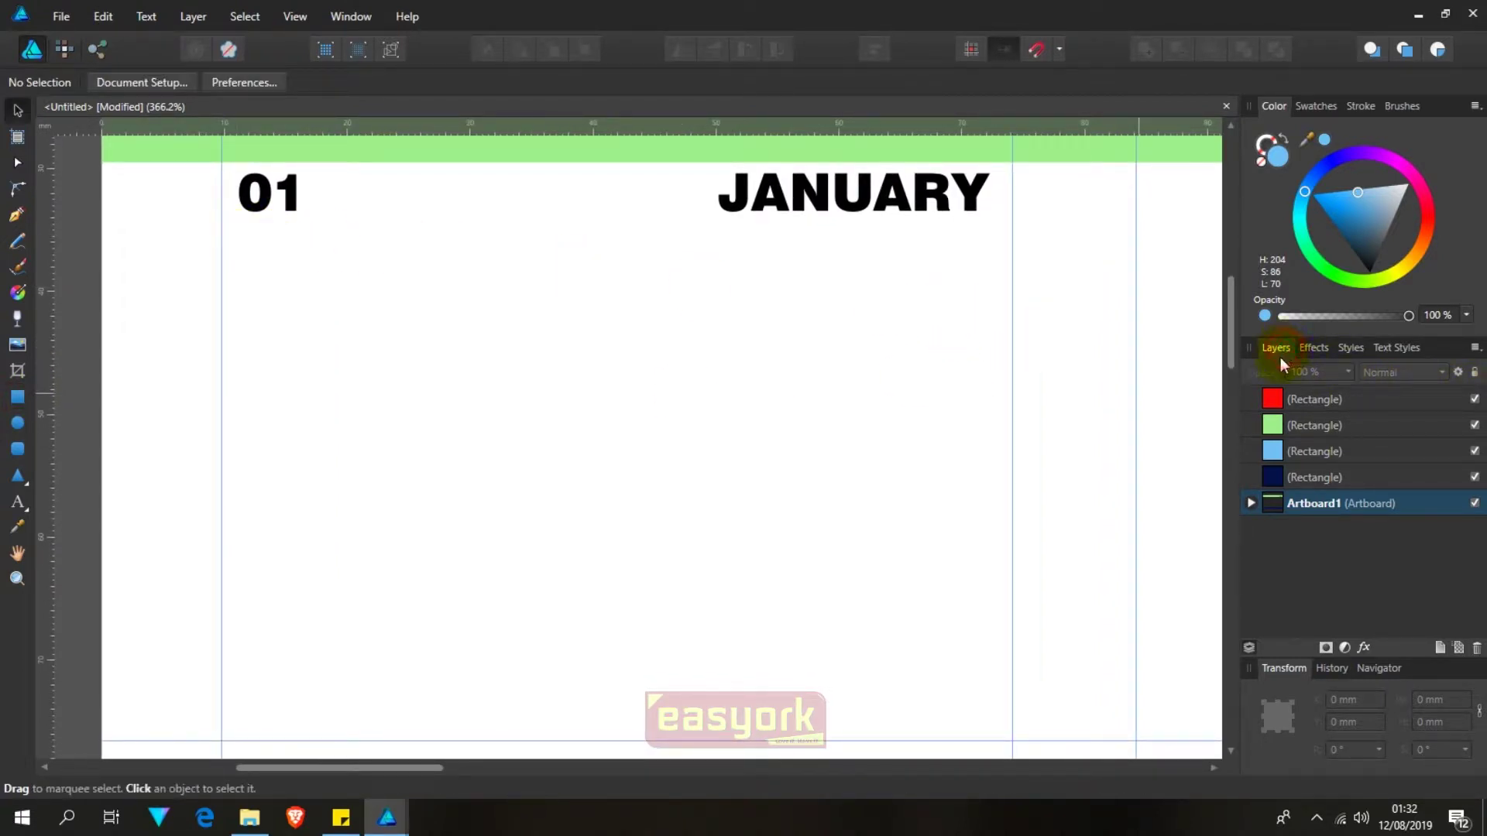
click(1250, 503)
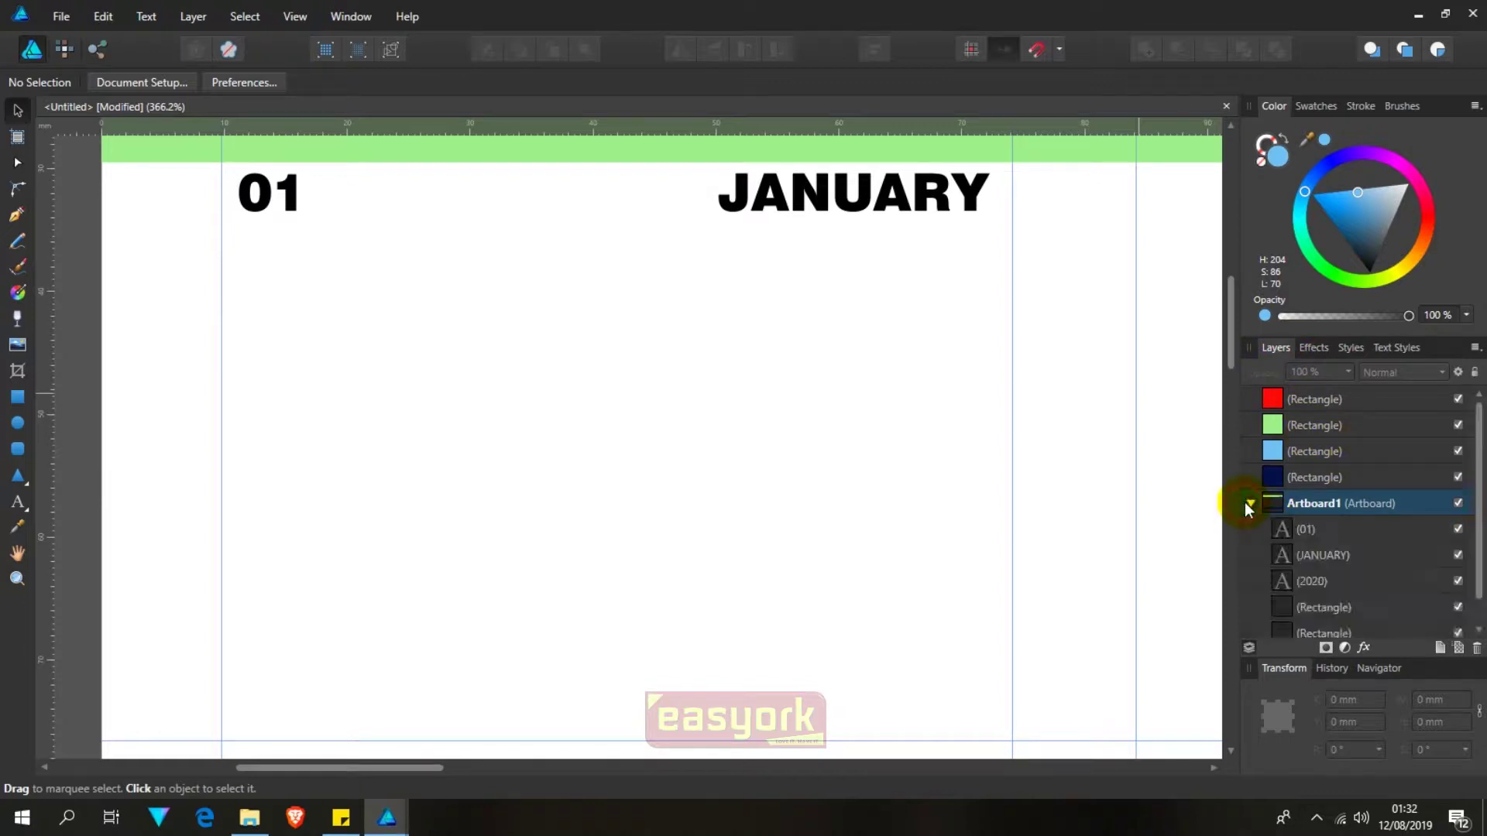
scroll(1365, 430, down, 1)
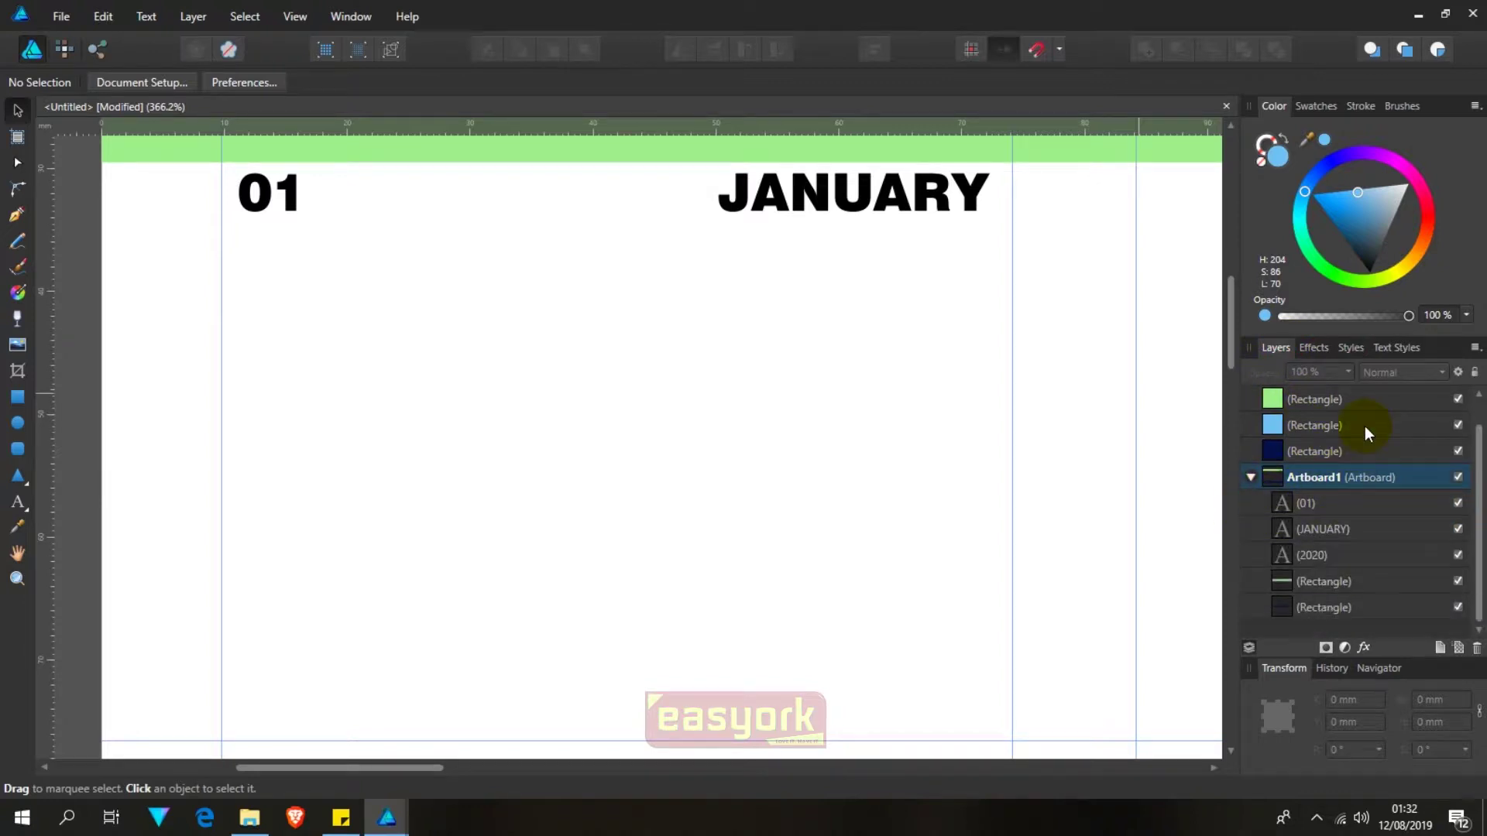
double_click(1327, 479)
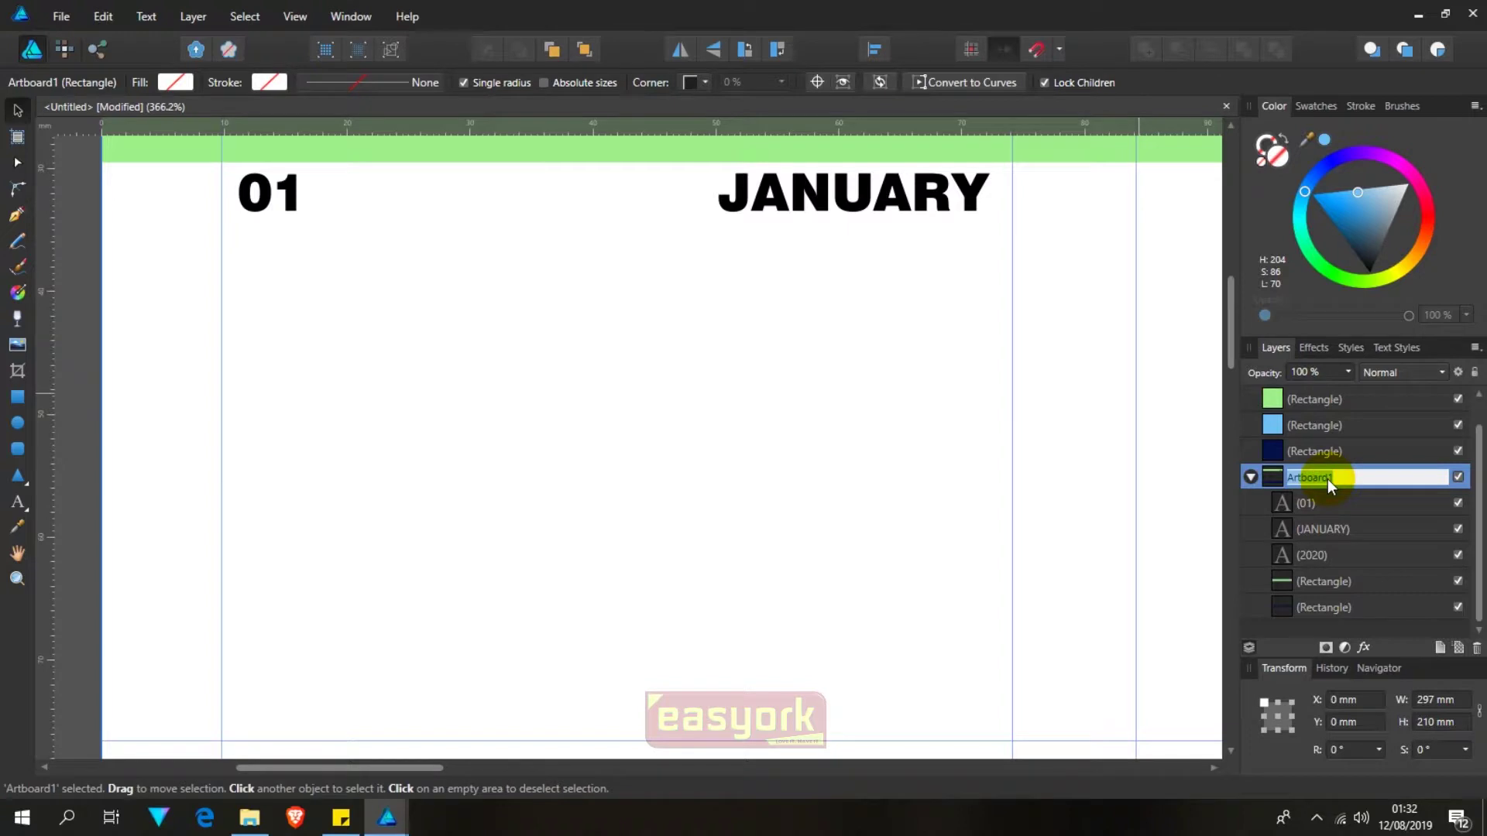
key(BackSpace)
text(JANUARY)
key(Return)
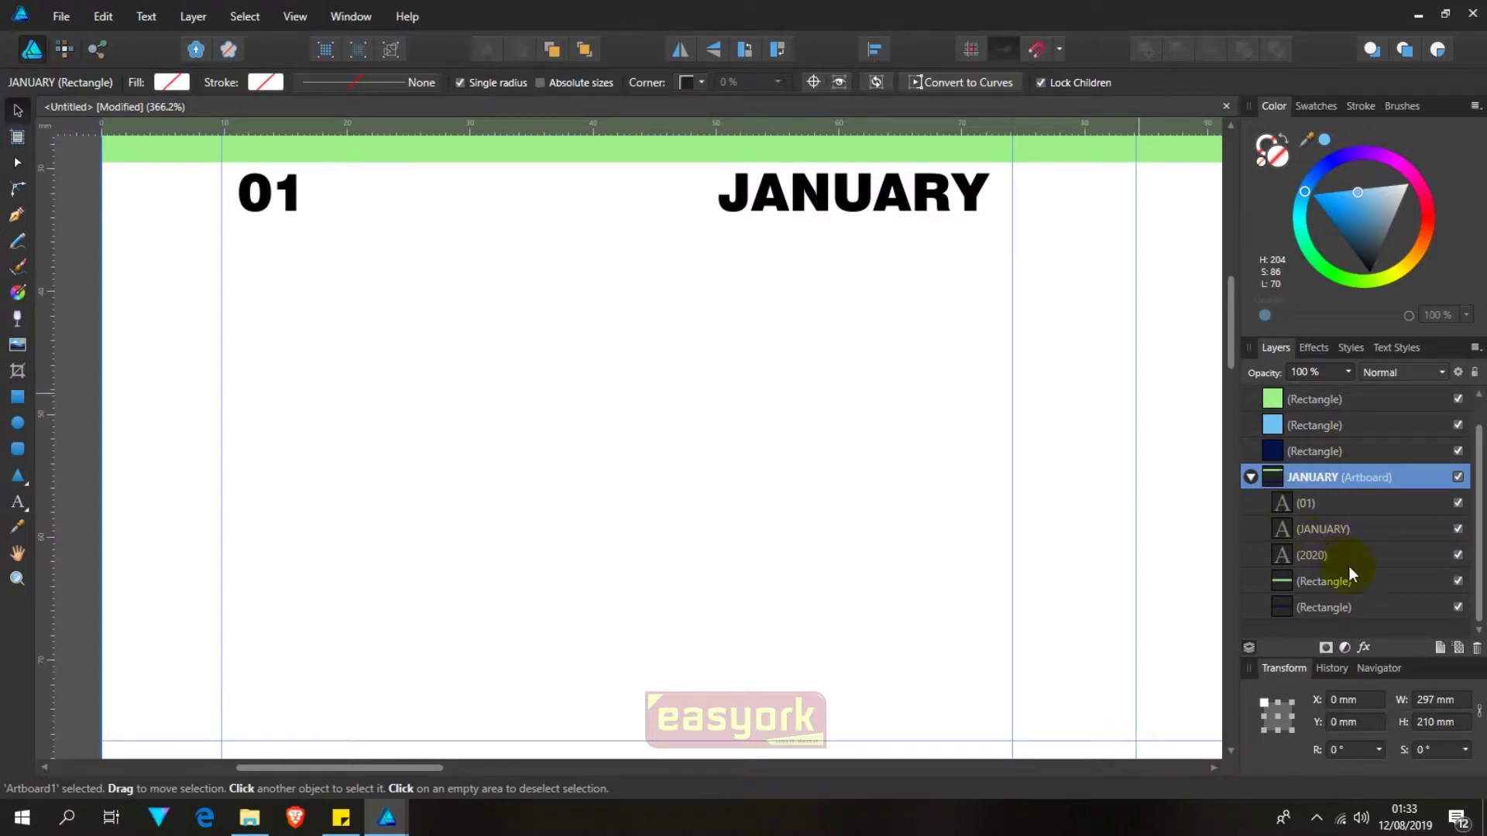
Step: Reorder the JANUARY text layer and move the 2020 text out of the artboard
click(1326, 528)
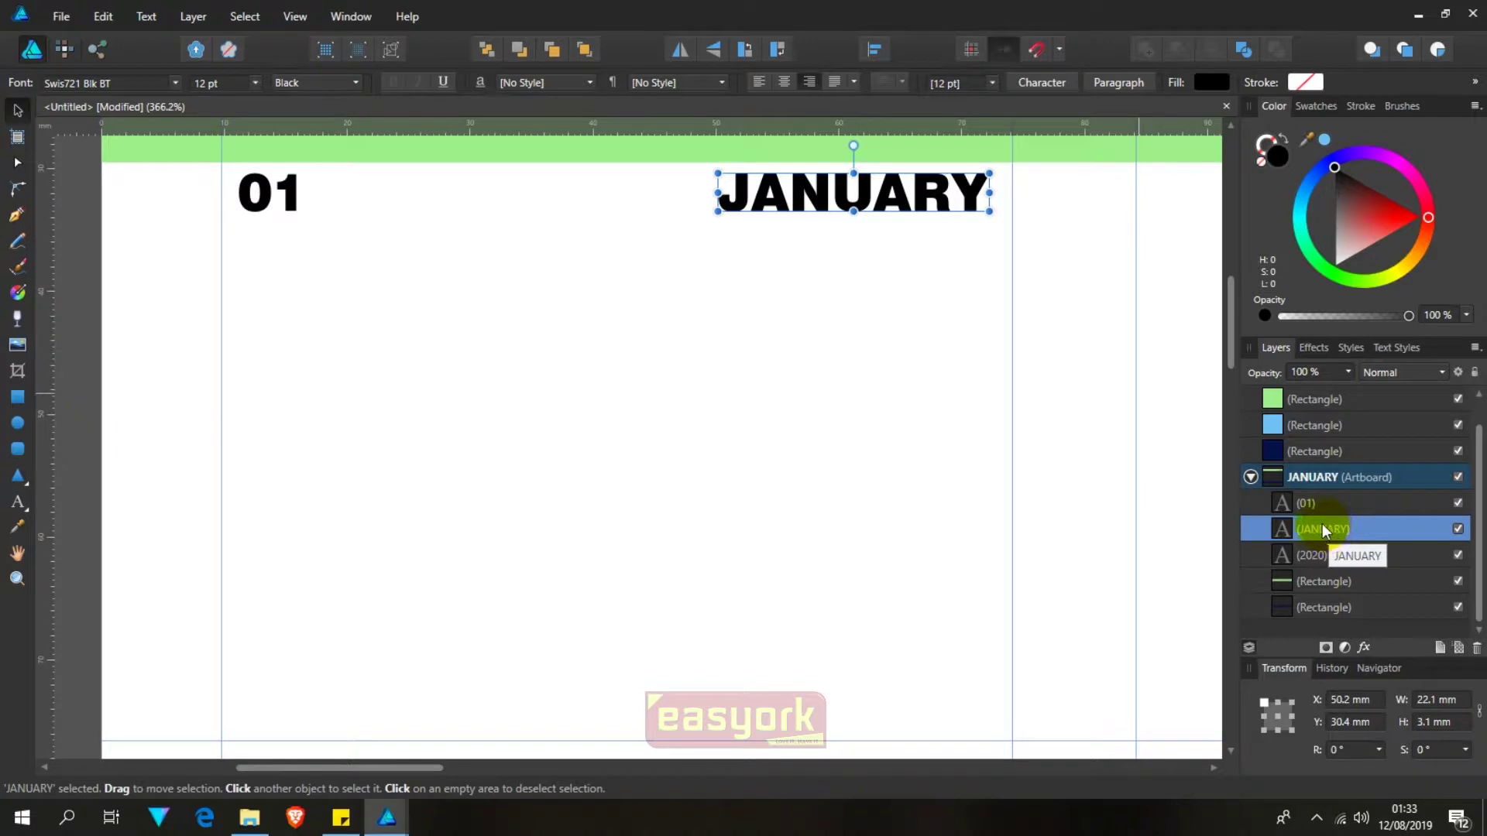
mouse_move(1321, 535)
mouse_down()
mouse_move(1325, 498)
mouse_move(1326, 526)
mouse_up()
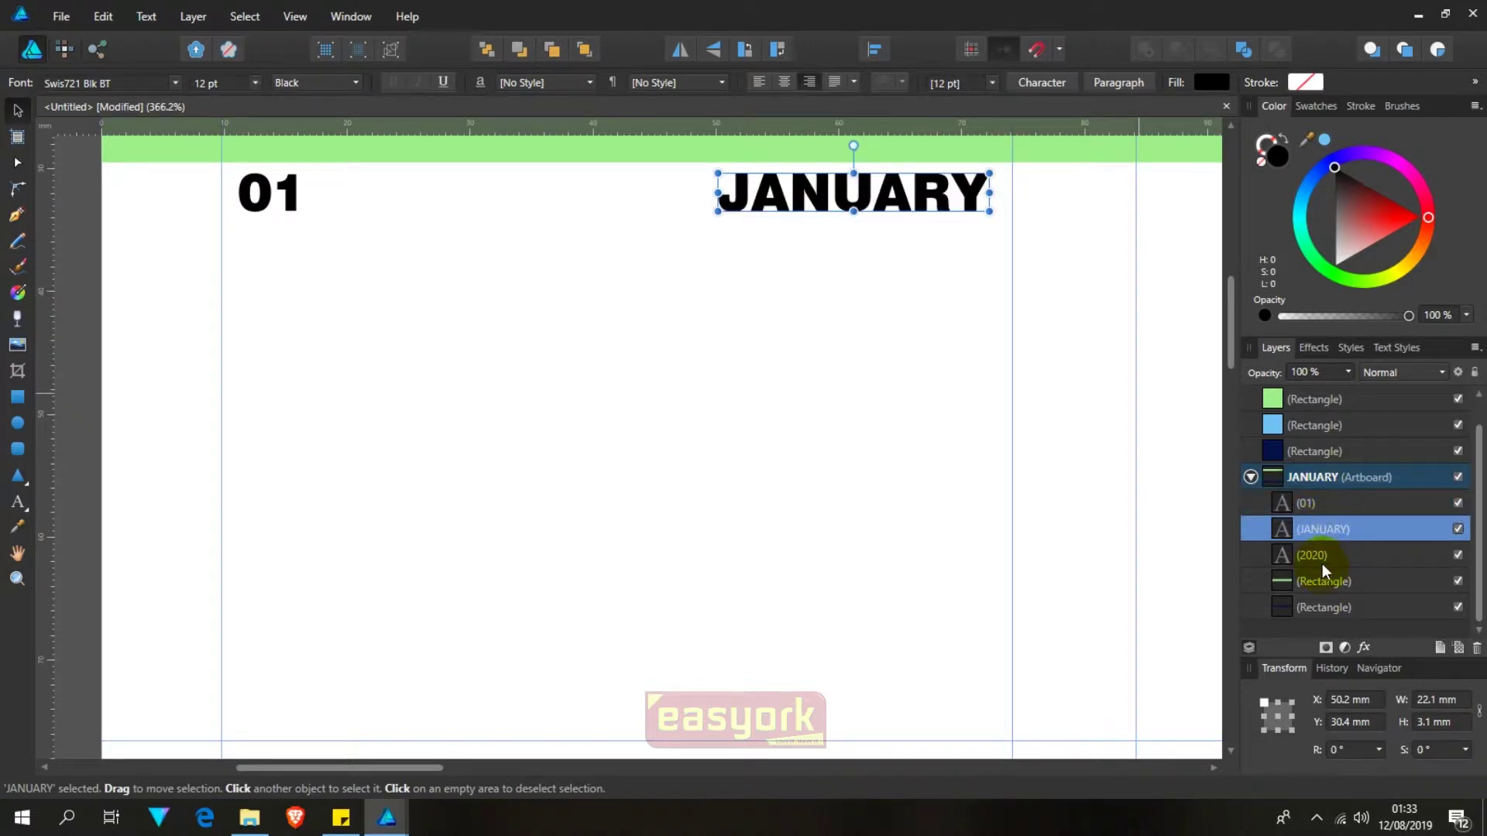
click(1323, 559)
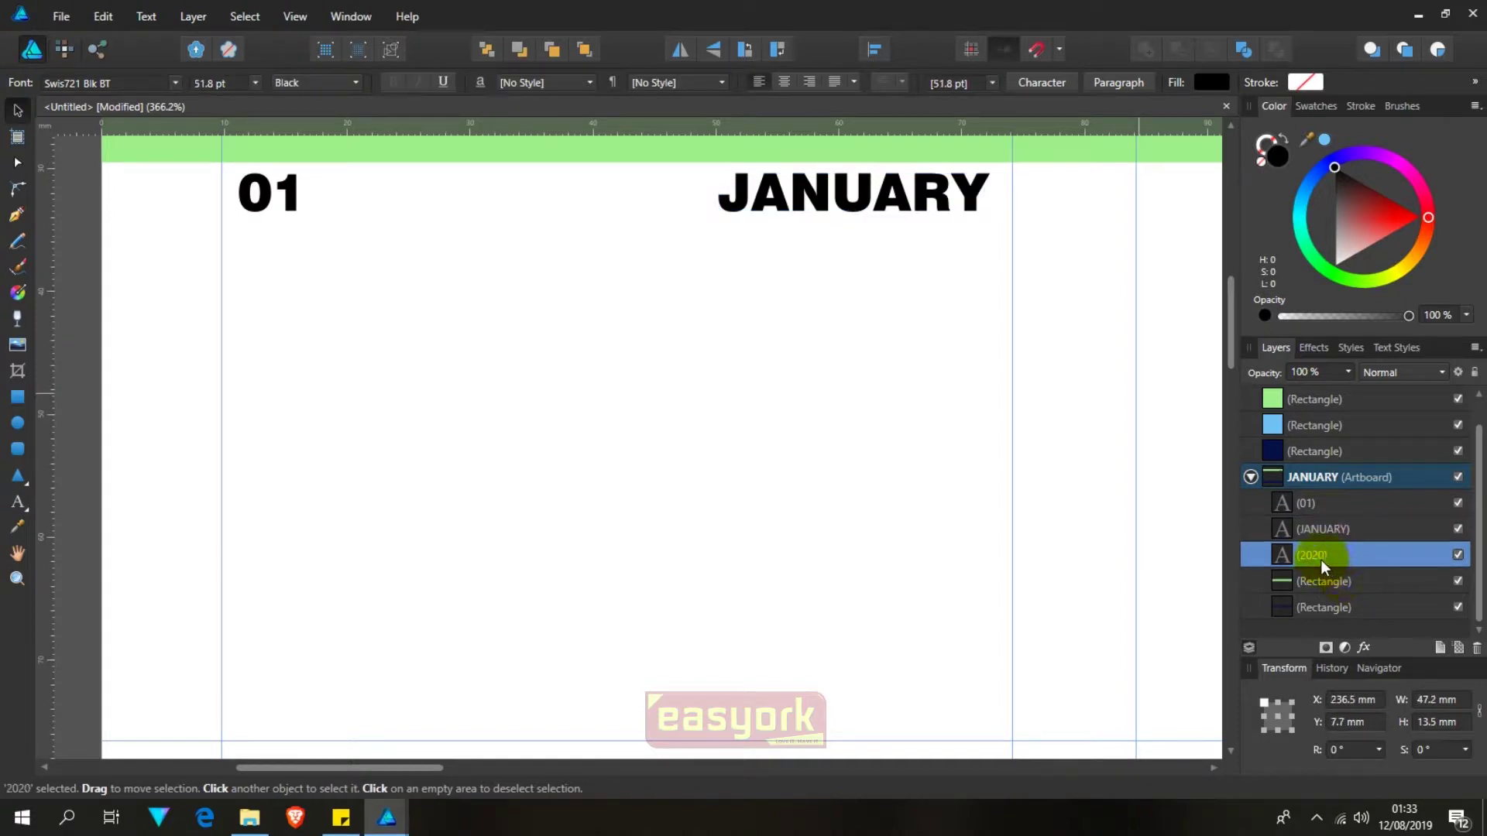
drag(1304, 559, 1323, 398)
scroll(1332, 542, down, 1)
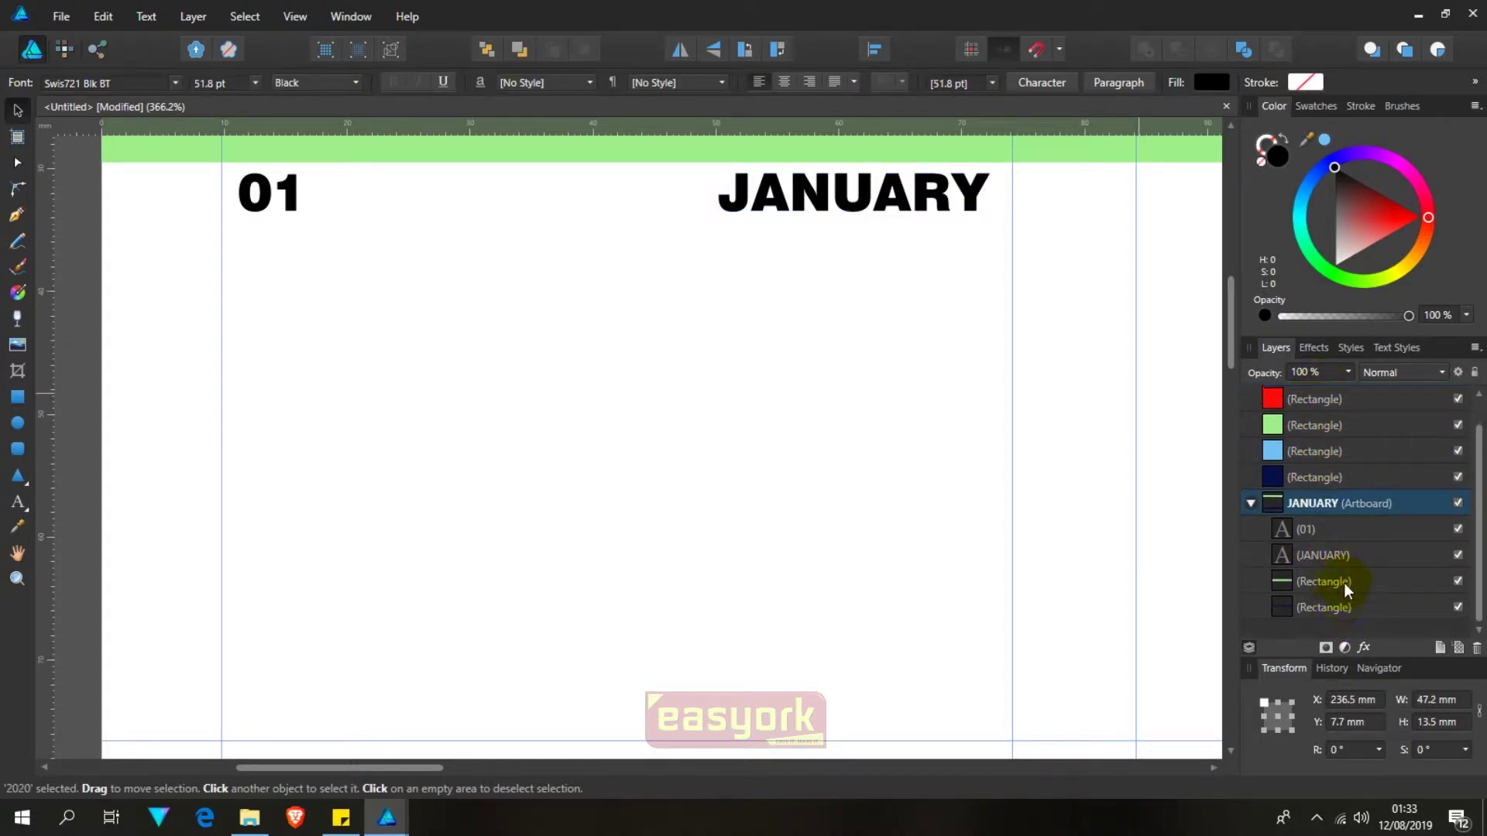
Step: Move both header rectangles out of the JANUARY artboard to the top level
click(1316, 589)
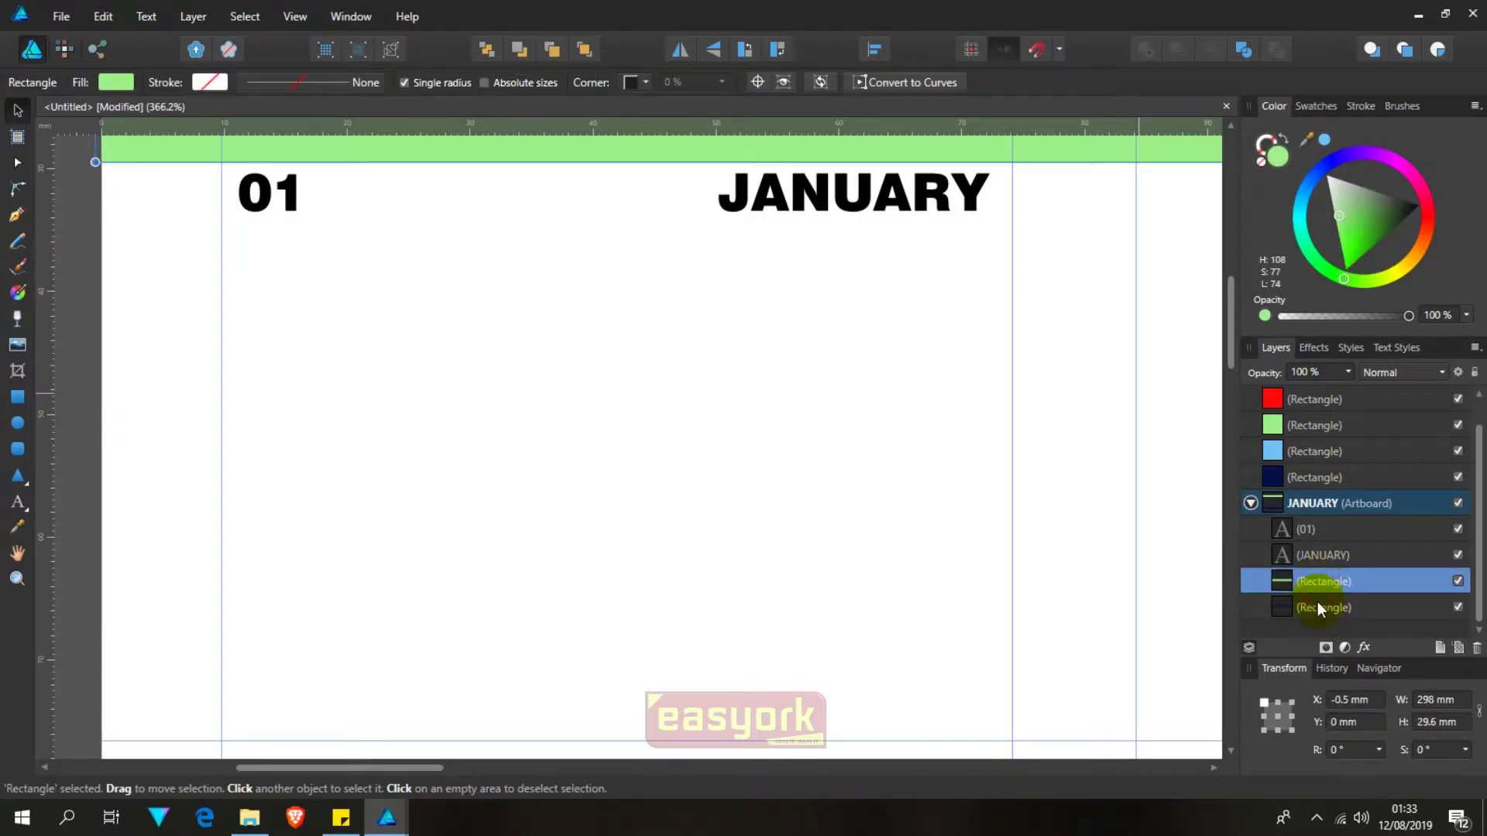
shift+click(1316, 610)
drag(1314, 582, 1323, 502)
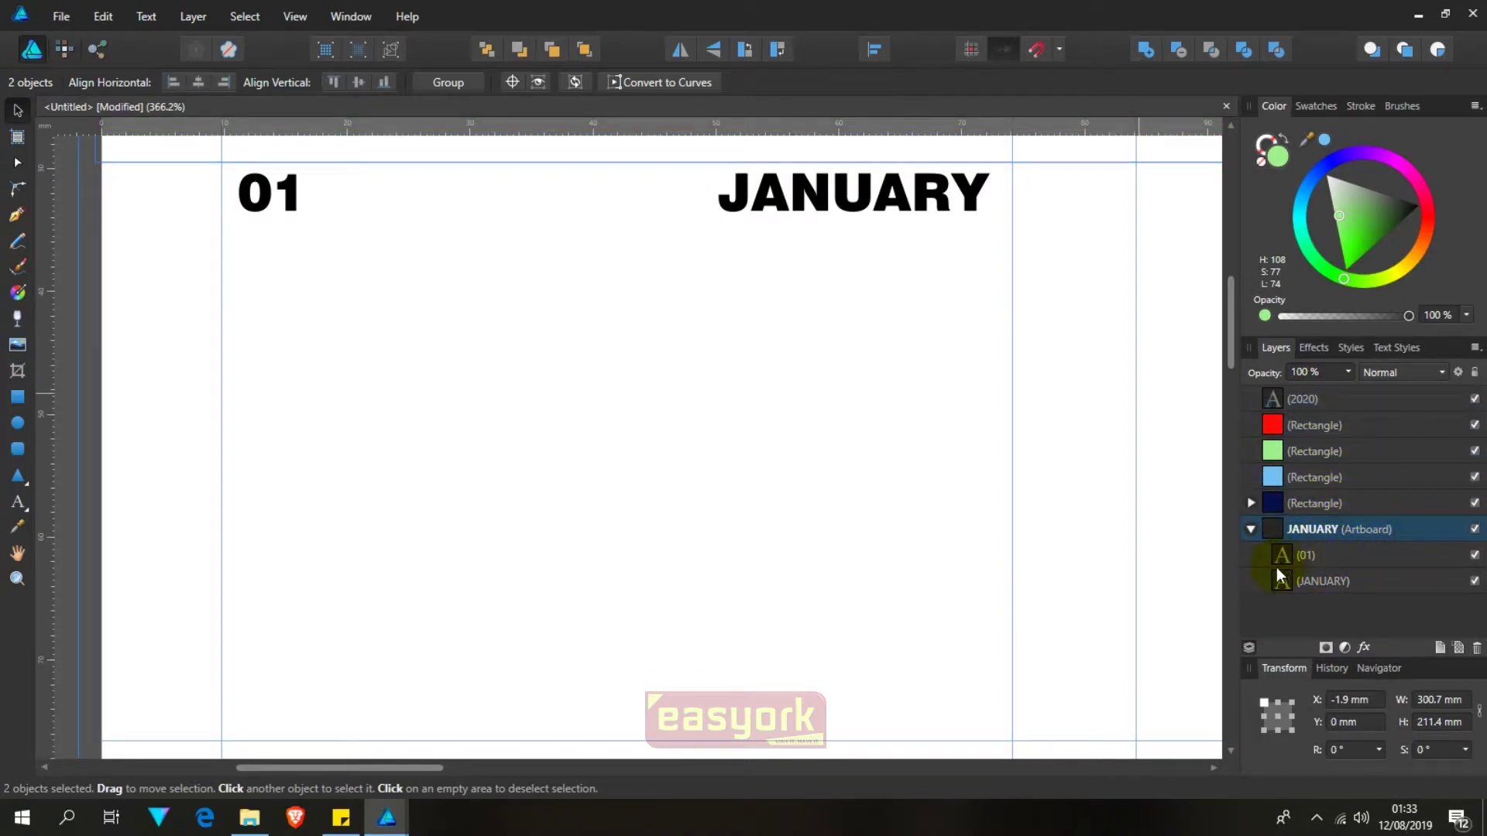
click(850, 186)
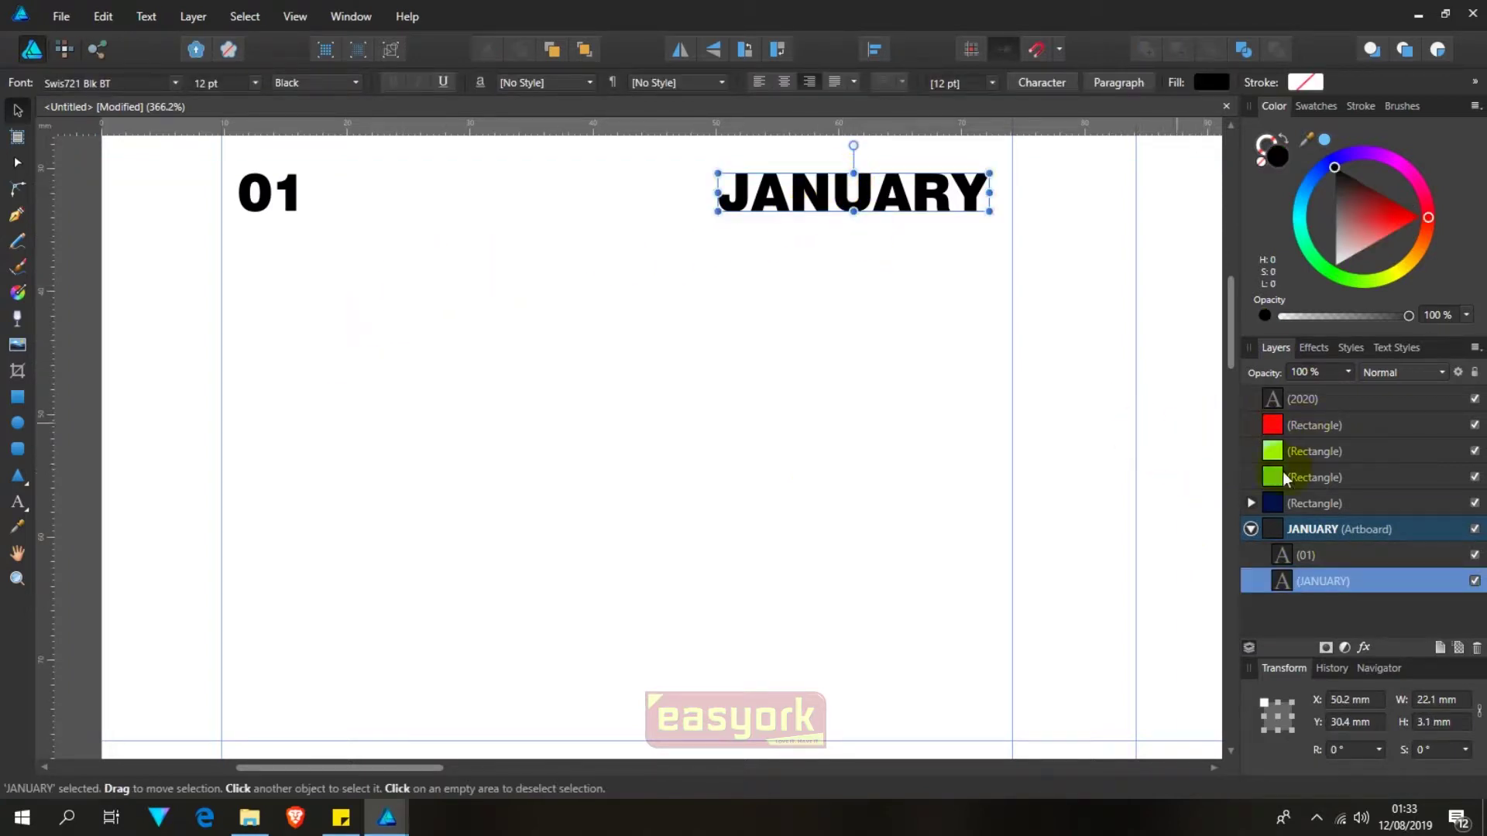
drag(1092, 308, 683, 371)
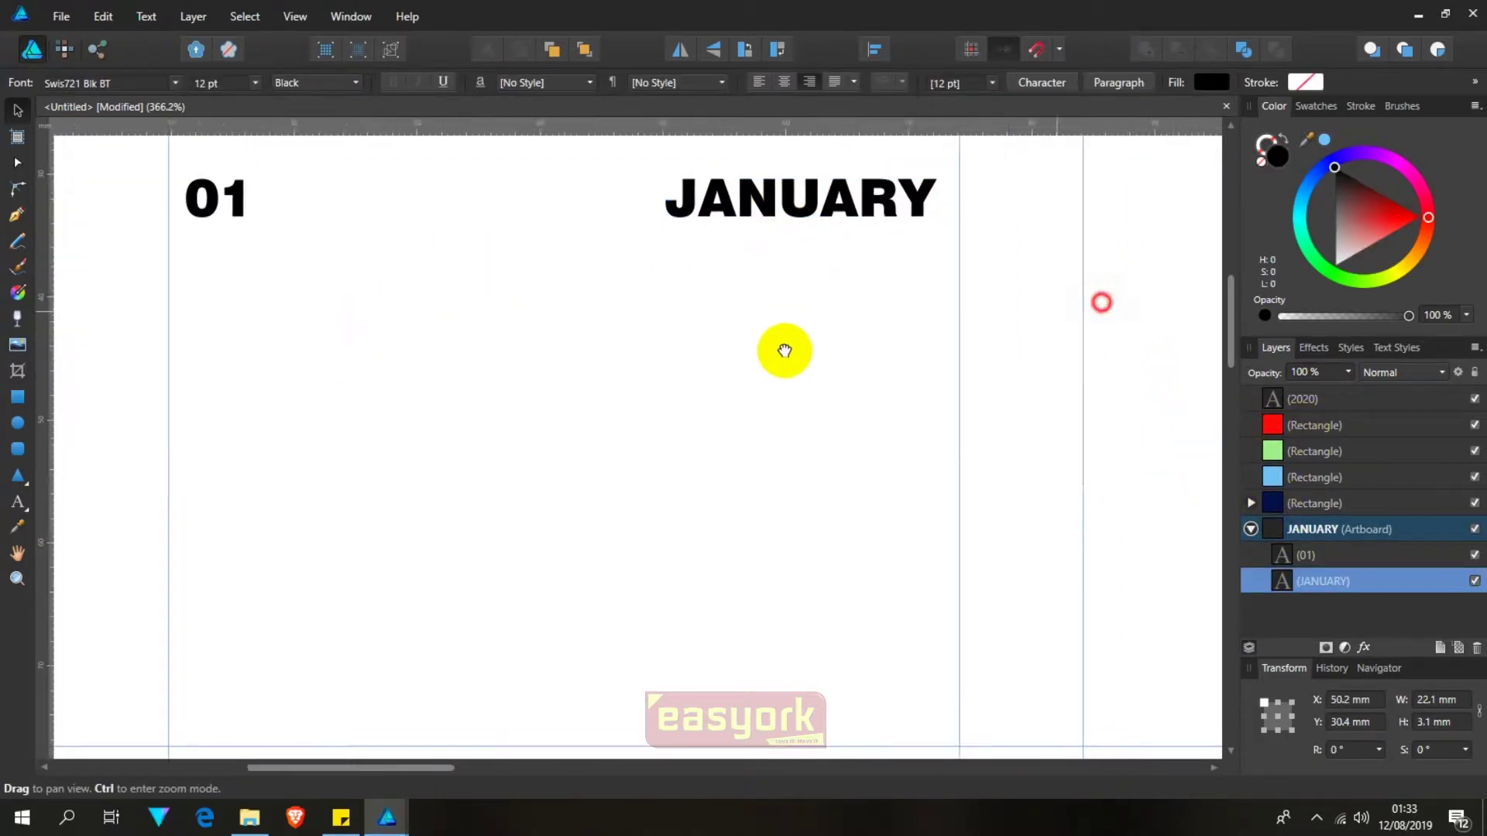
Step: Move the four colour squares together onto the JANUARY artboard
scroll(683, 370, down, 2)
scroll(686, 359, down, 5)
scroll(775, 380, down, 3)
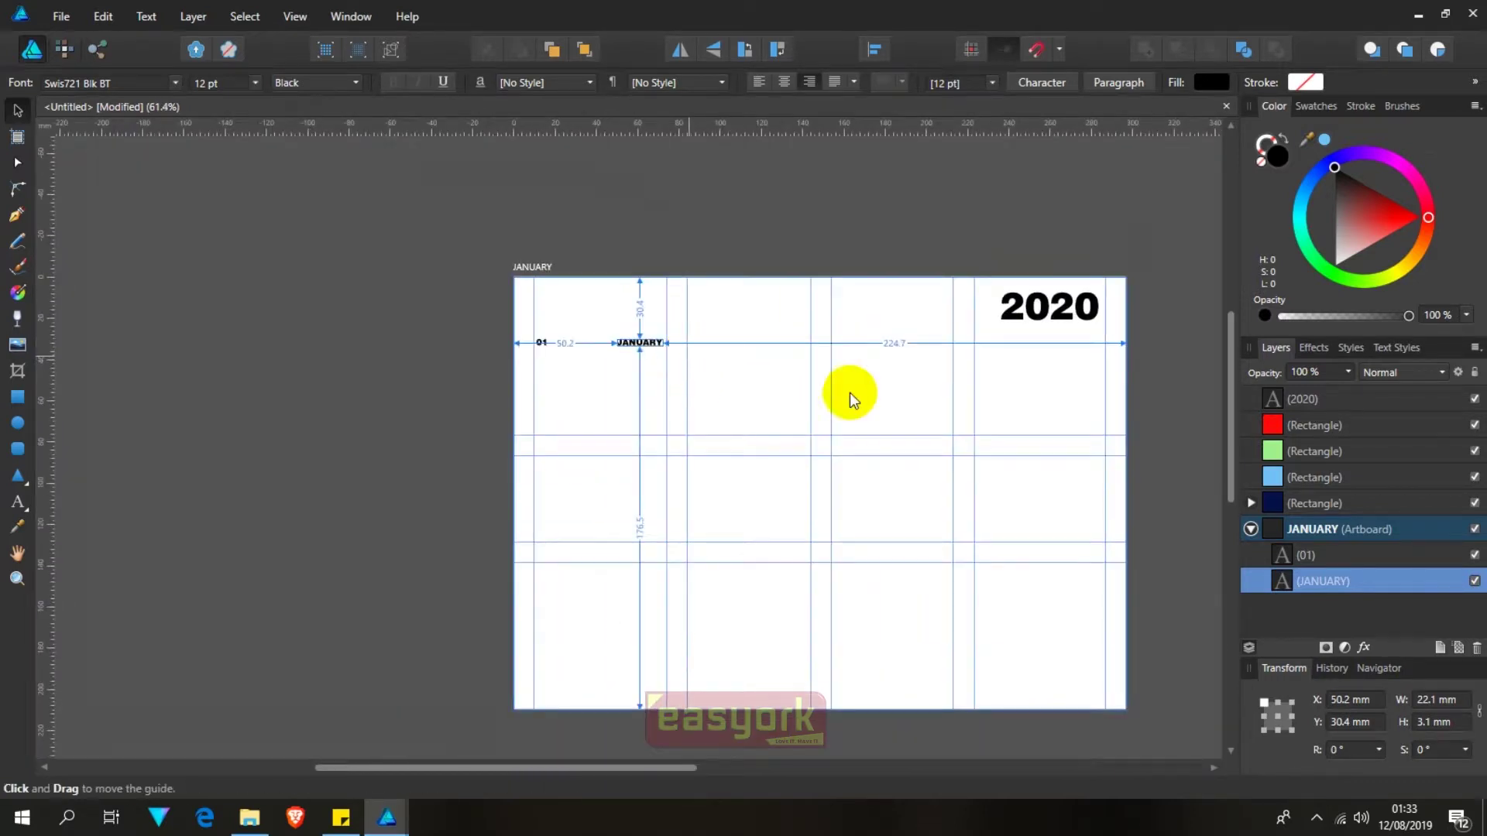
scroll(890, 433, down, 3)
drag(1084, 548, 982, 341)
drag(992, 411, 787, 424)
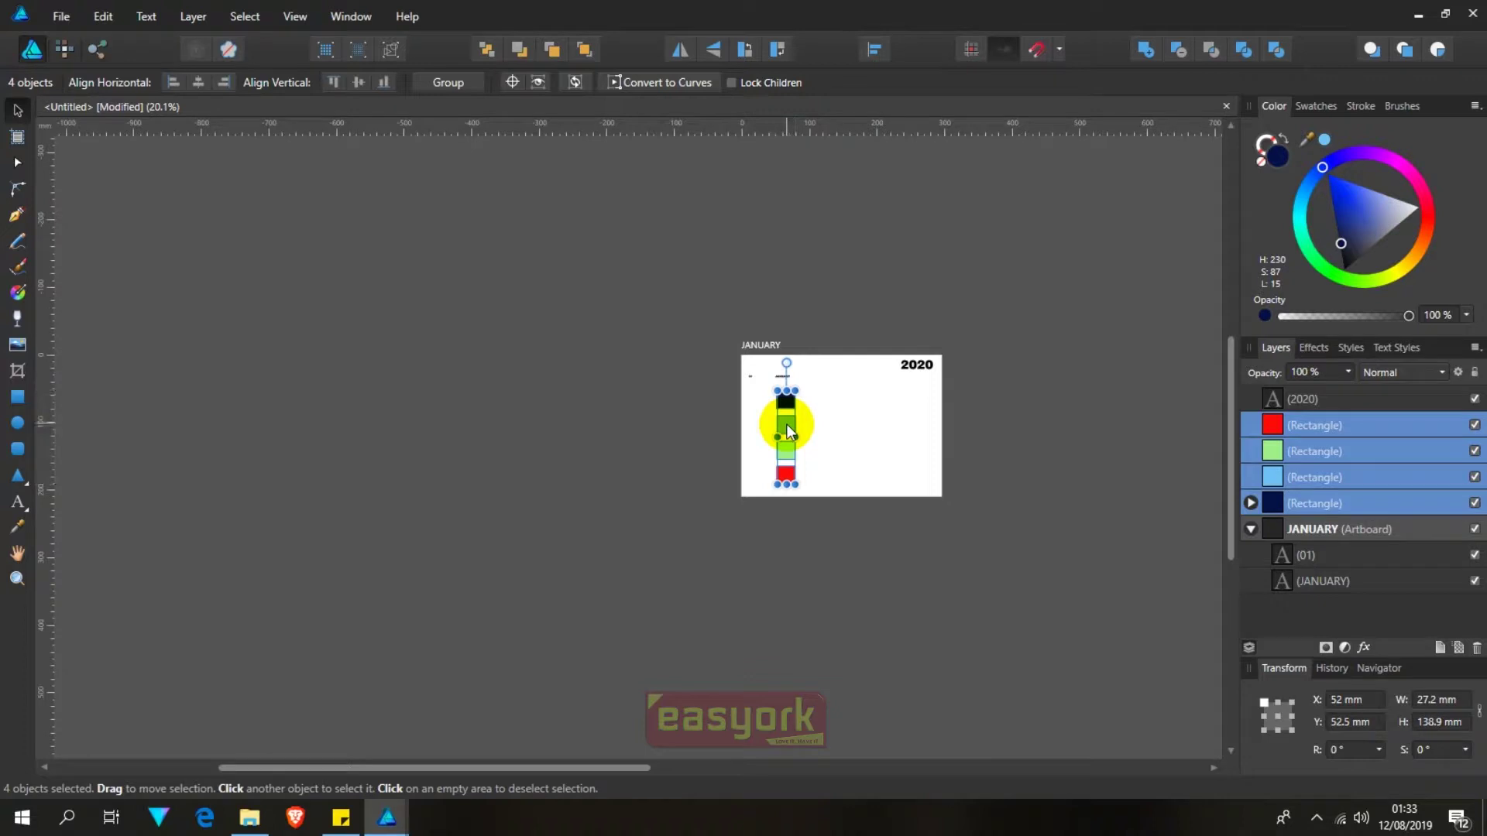
scroll(773, 413, up, 5)
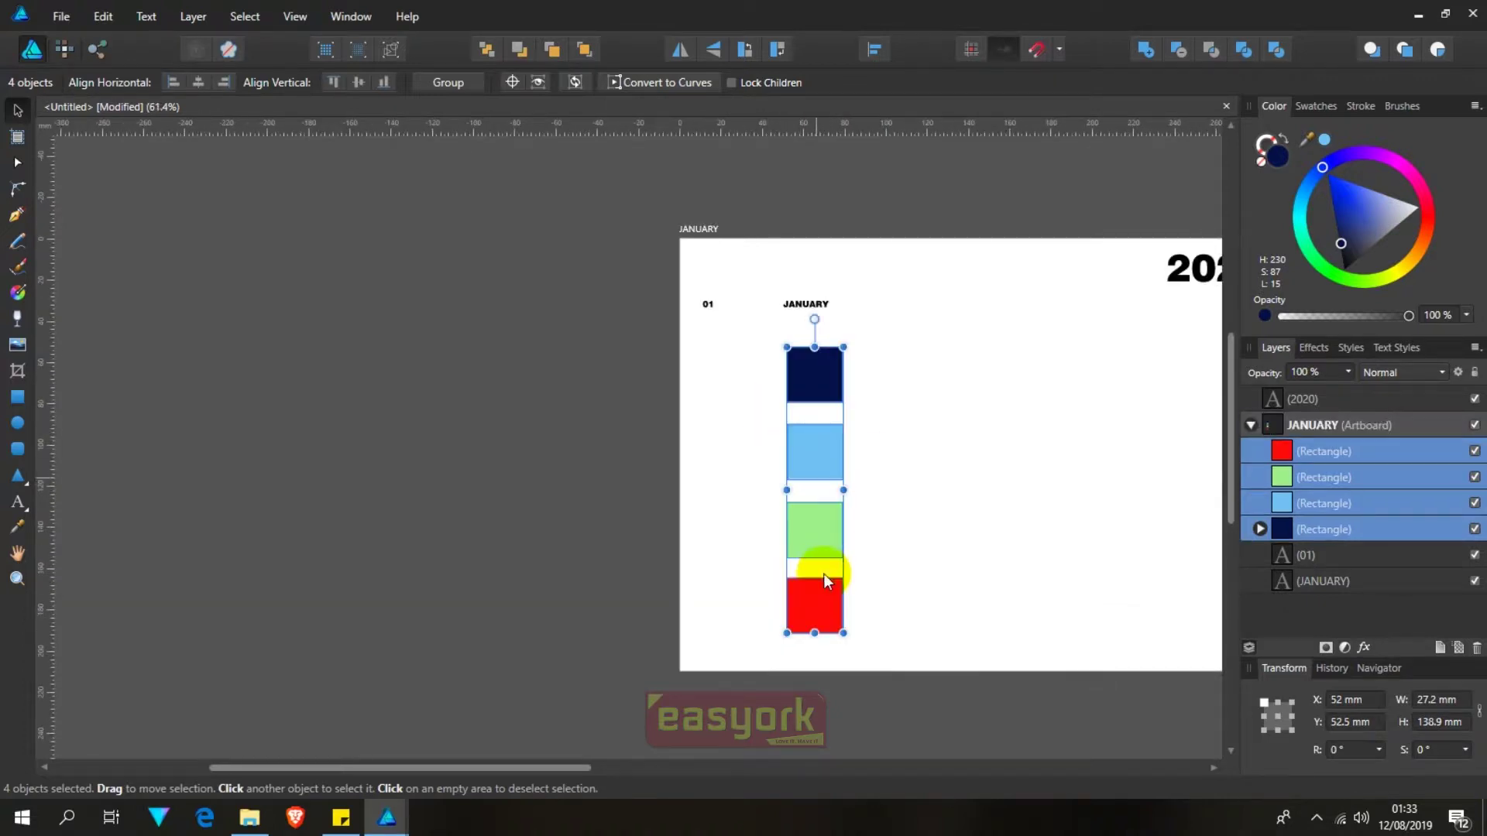
Step: Arrange the red, light-blue and green squares around the navy square
click(930, 380)
drag(825, 609, 898, 385)
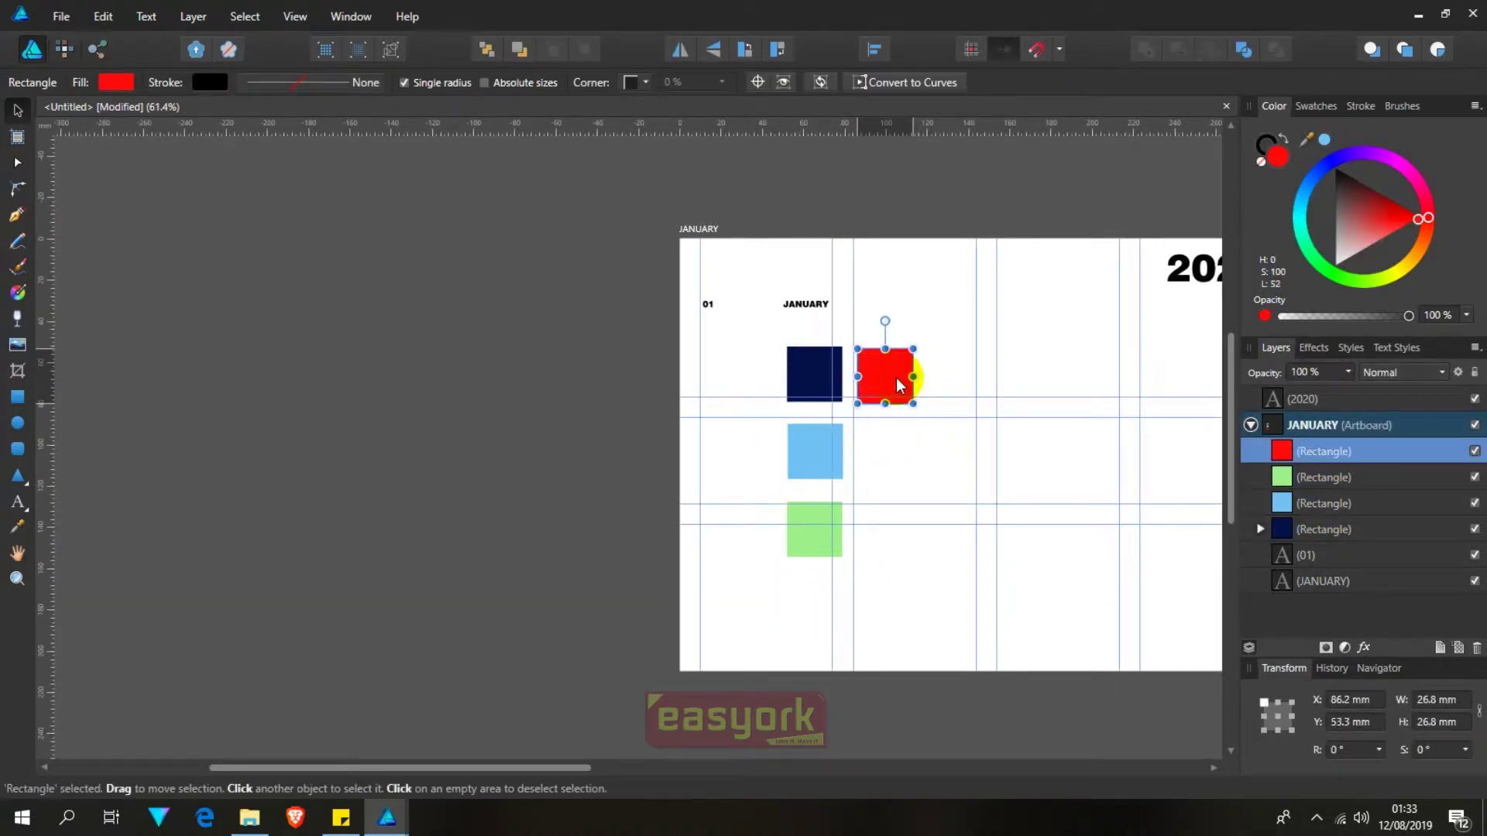
drag(813, 457, 746, 379)
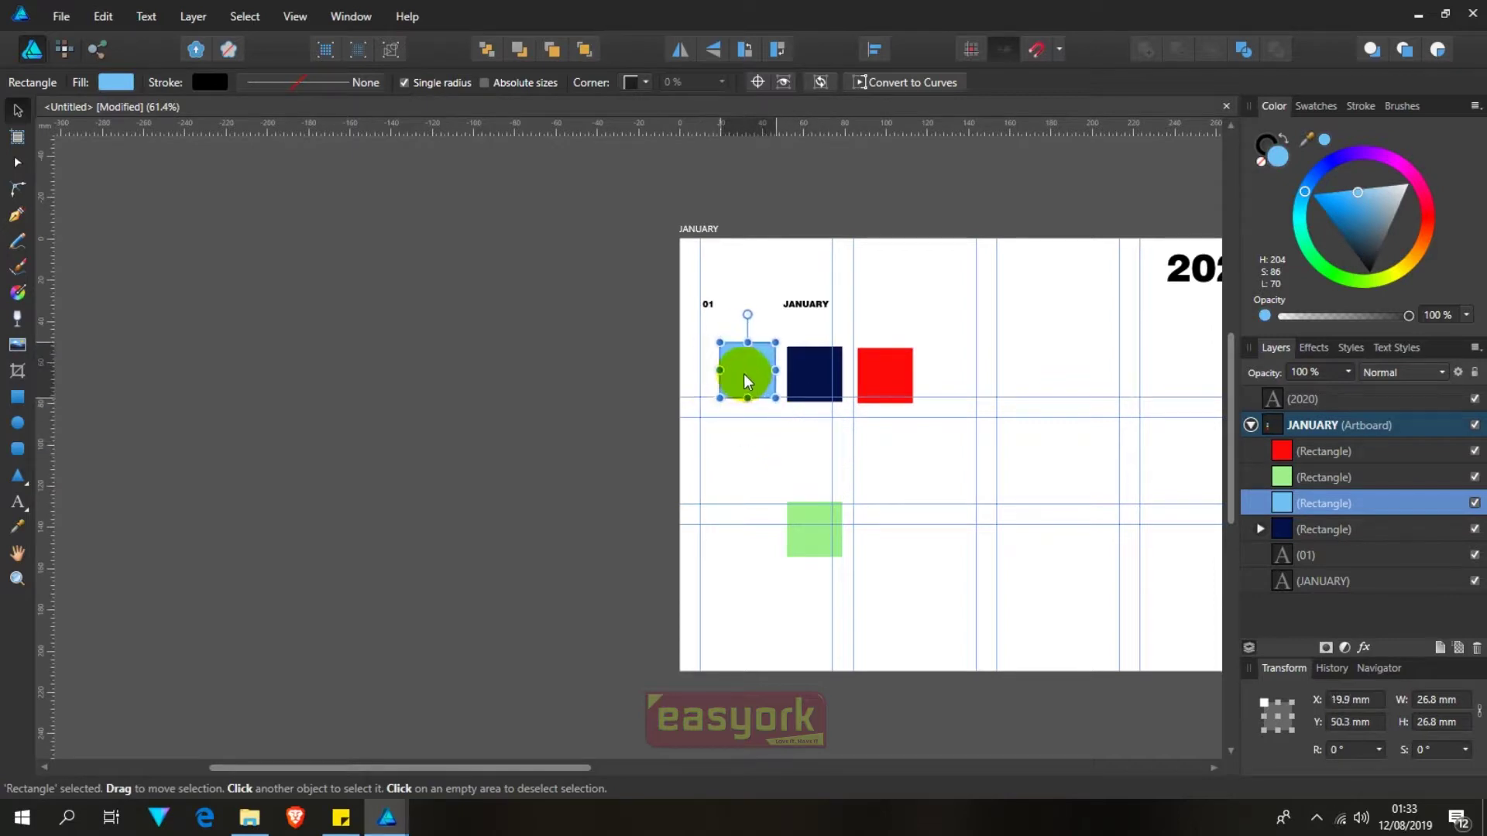
mouse_move(798, 543)
mouse_down()
mouse_move(969, 401)
mouse_move(933, 398)
mouse_up()
scroll(879, 370, up, 3)
scroll(866, 364, up, 2)
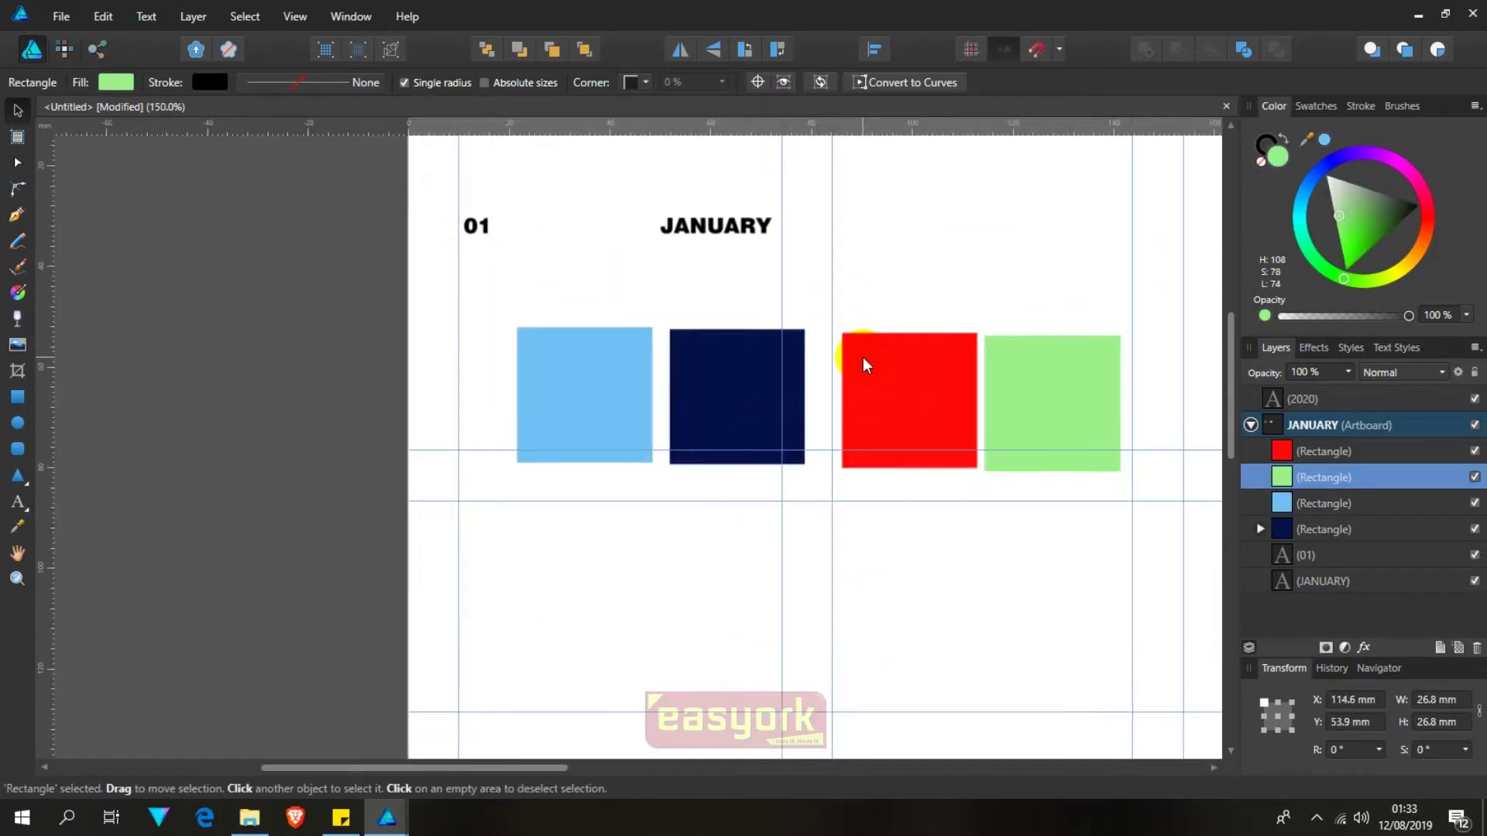
Step: Shift the navy and light-blue squares to the page's top right and refresh the artboard's layer list
click(680, 379)
shift+click(588, 387)
drag(592, 390, 927, 209)
mouse_move(774, 315)
mouse_down()
mouse_move(807, 314)
mouse_move(783, 418)
mouse_up()
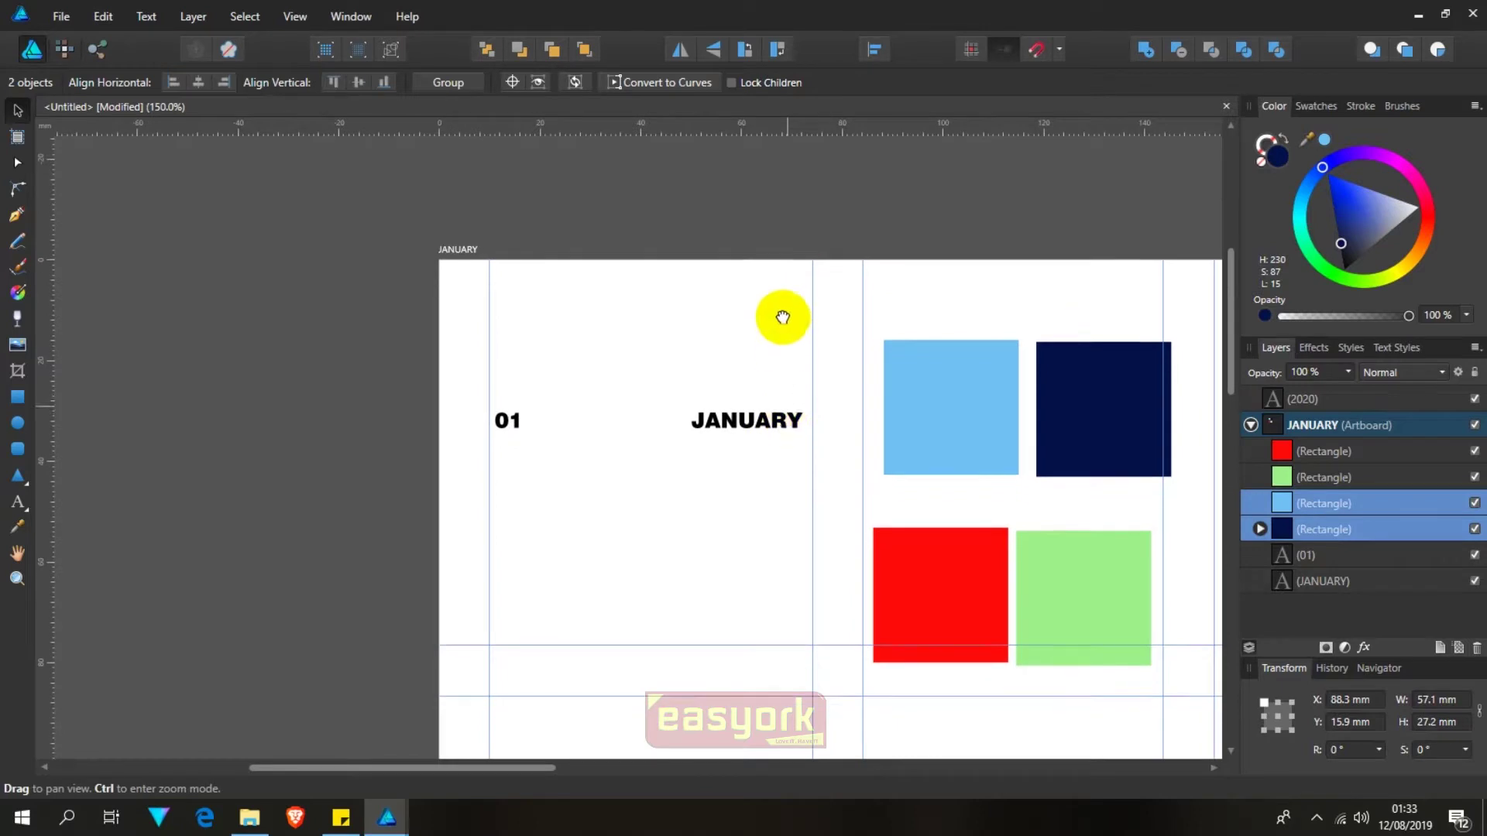
scroll(782, 318, down, 3)
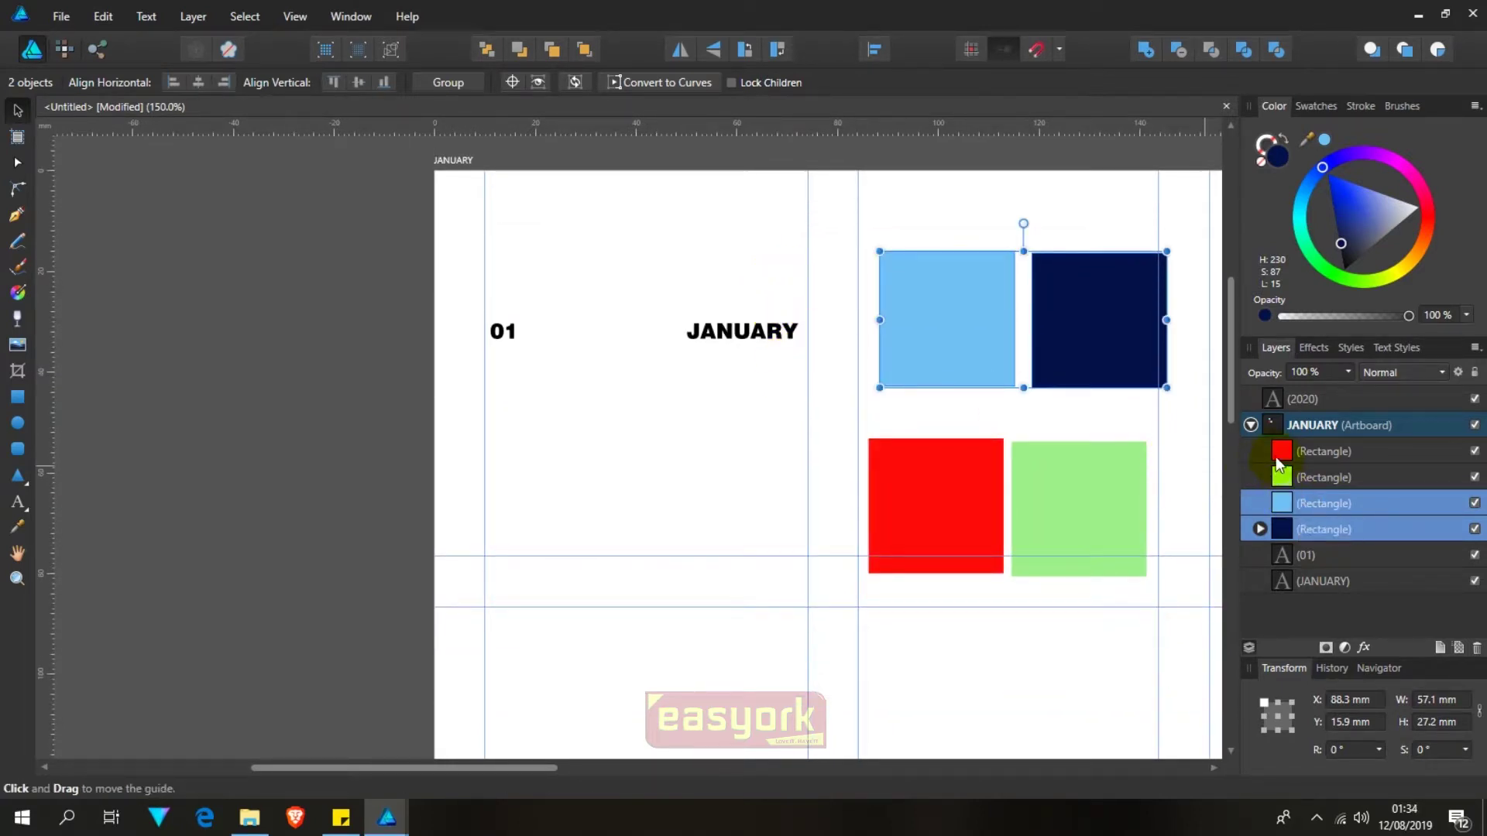
click(1251, 425)
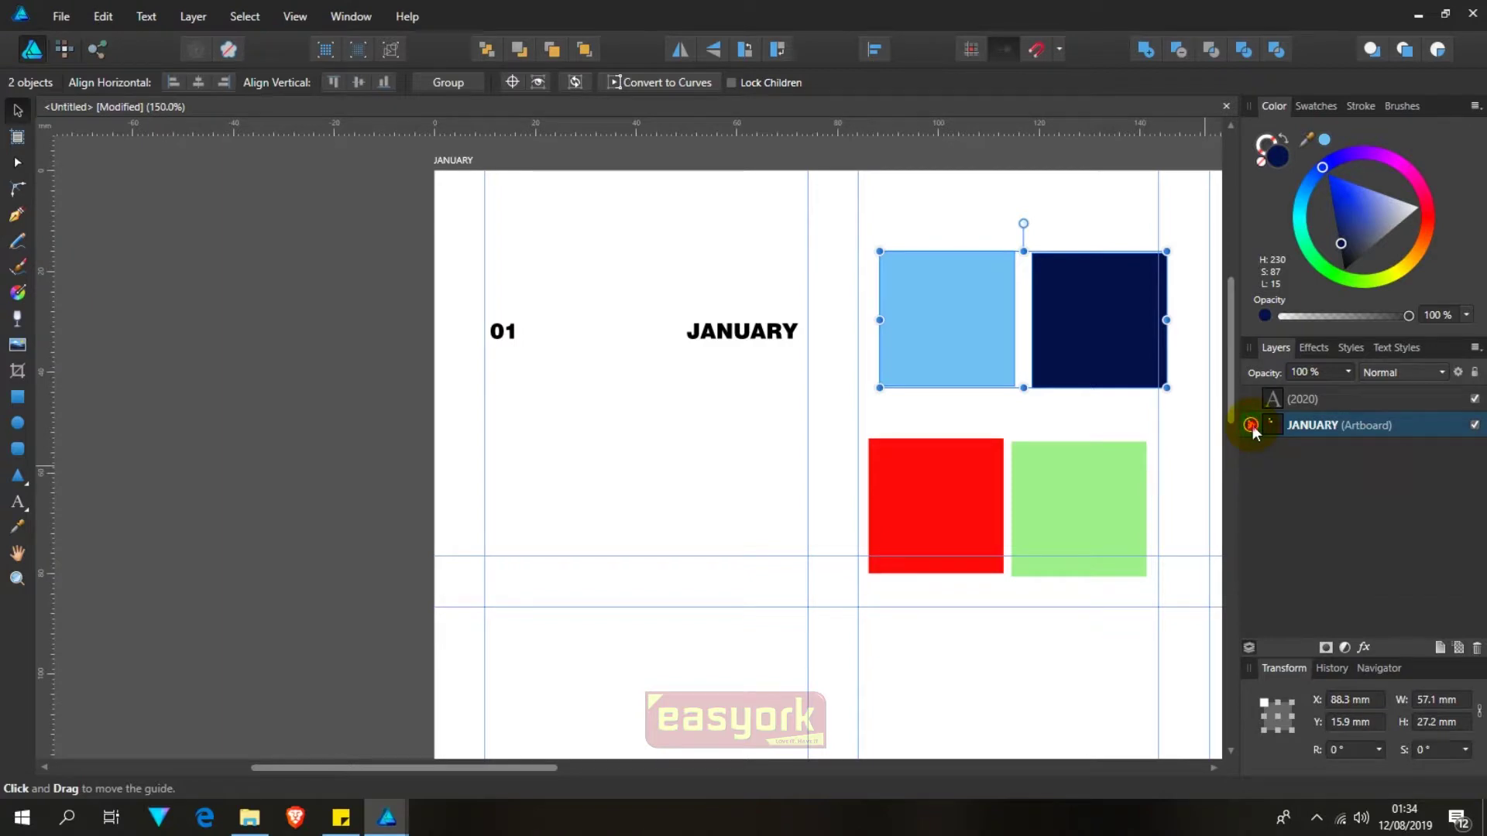
click(1250, 425)
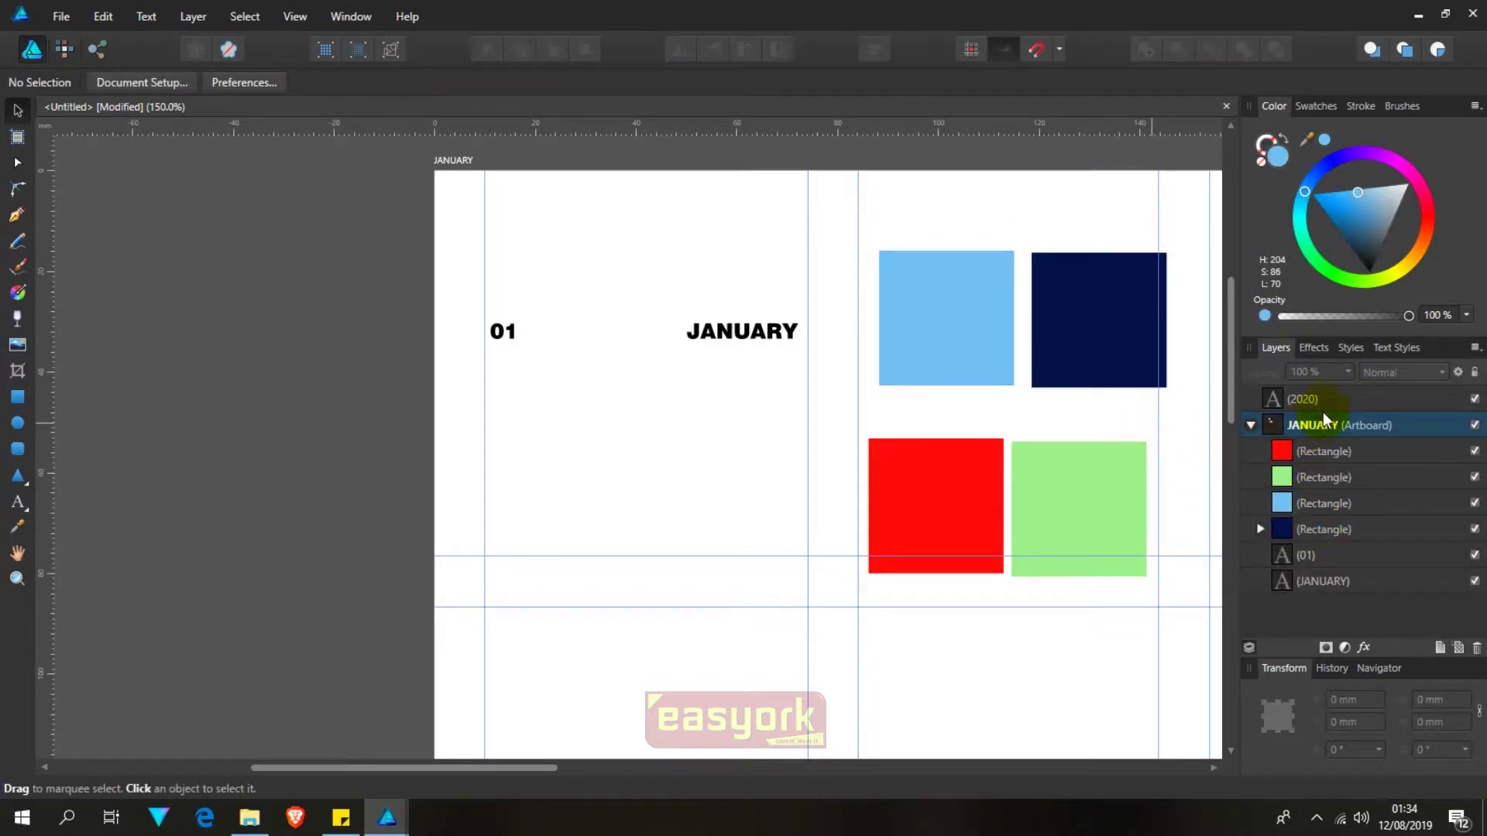
Step: Reposition the light-blue and navy squares below each other and paste near the red square
drag(1132, 341, 797, 524)
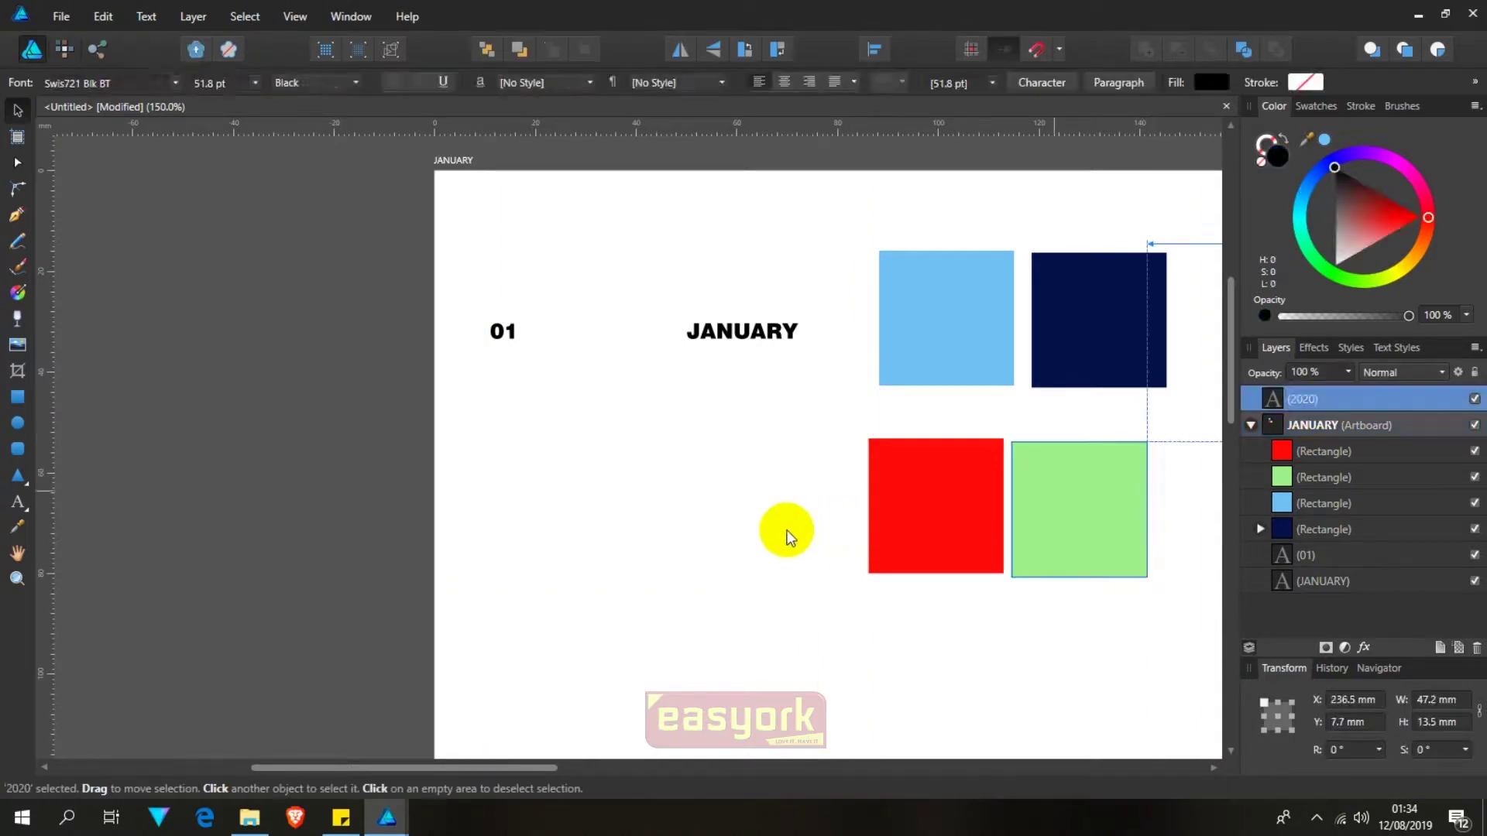
drag(612, 501, 768, 691)
click(904, 535)
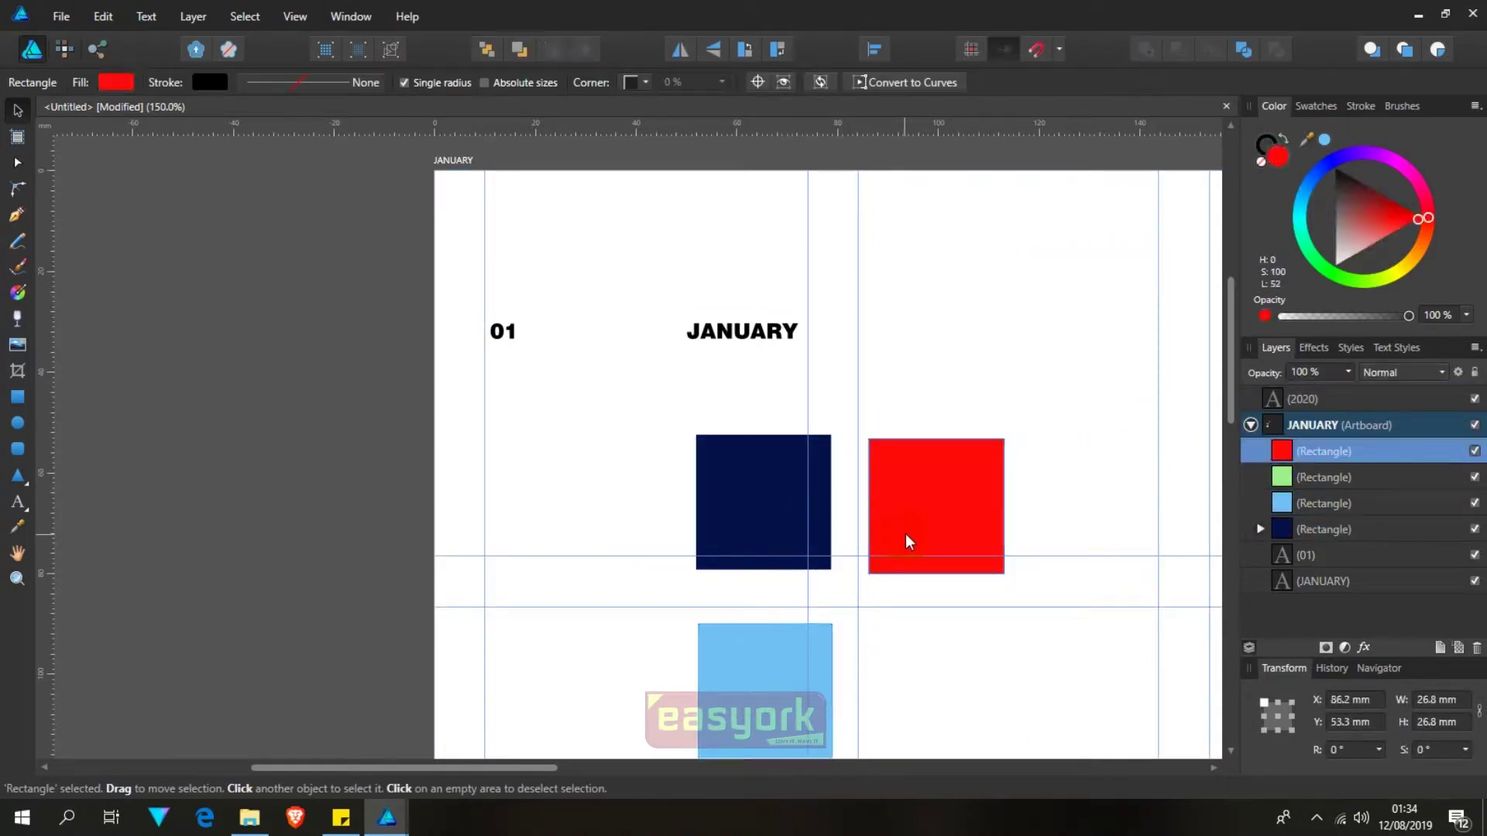
key(ctrl+v)
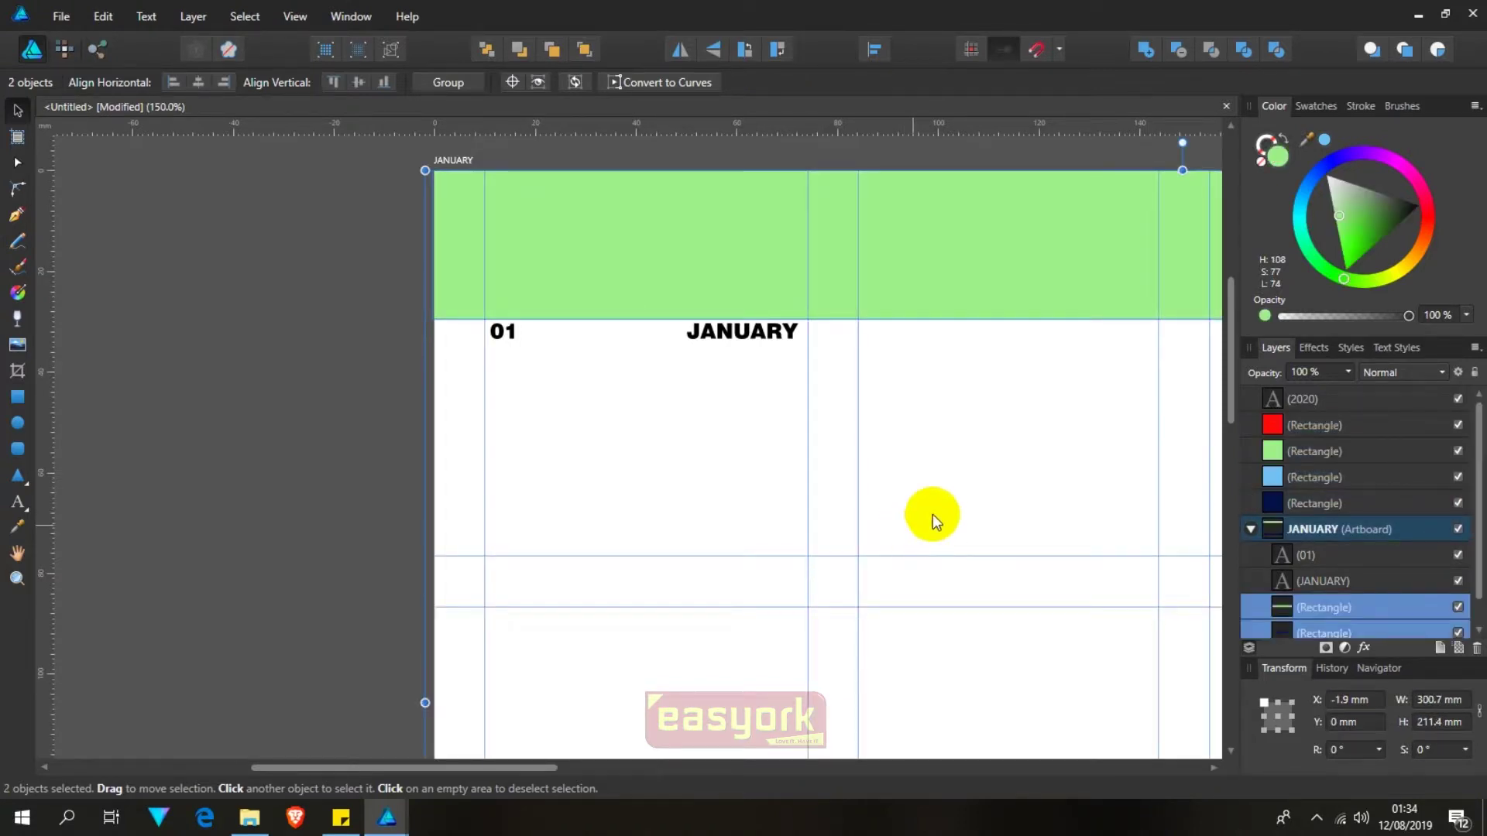
click(1092, 632)
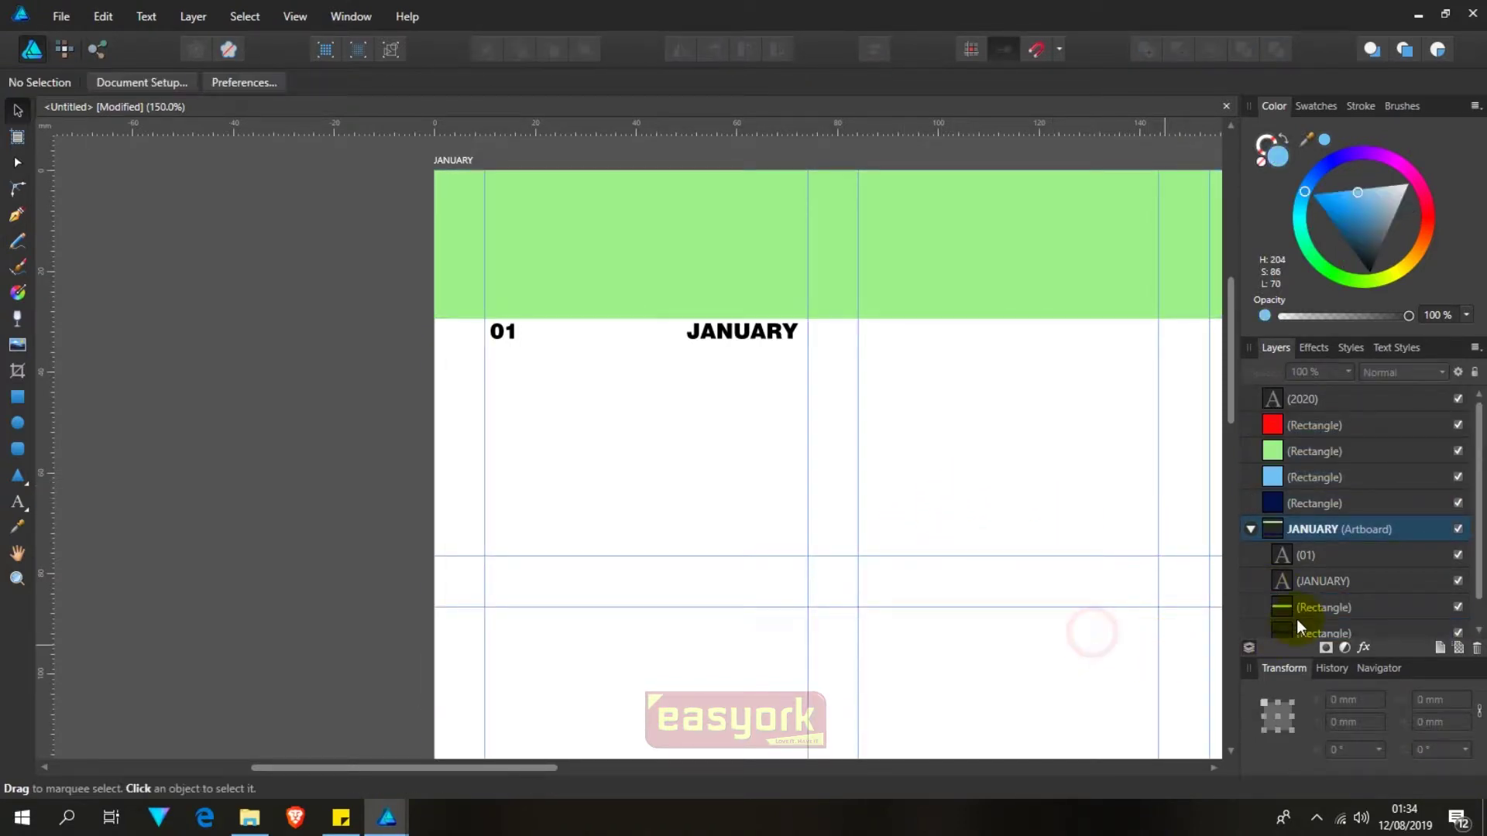
Step: Select the green header and second background rectangle in Layers, then zoom out over the page
click(1311, 610)
scroll(1477, 577, down, 1)
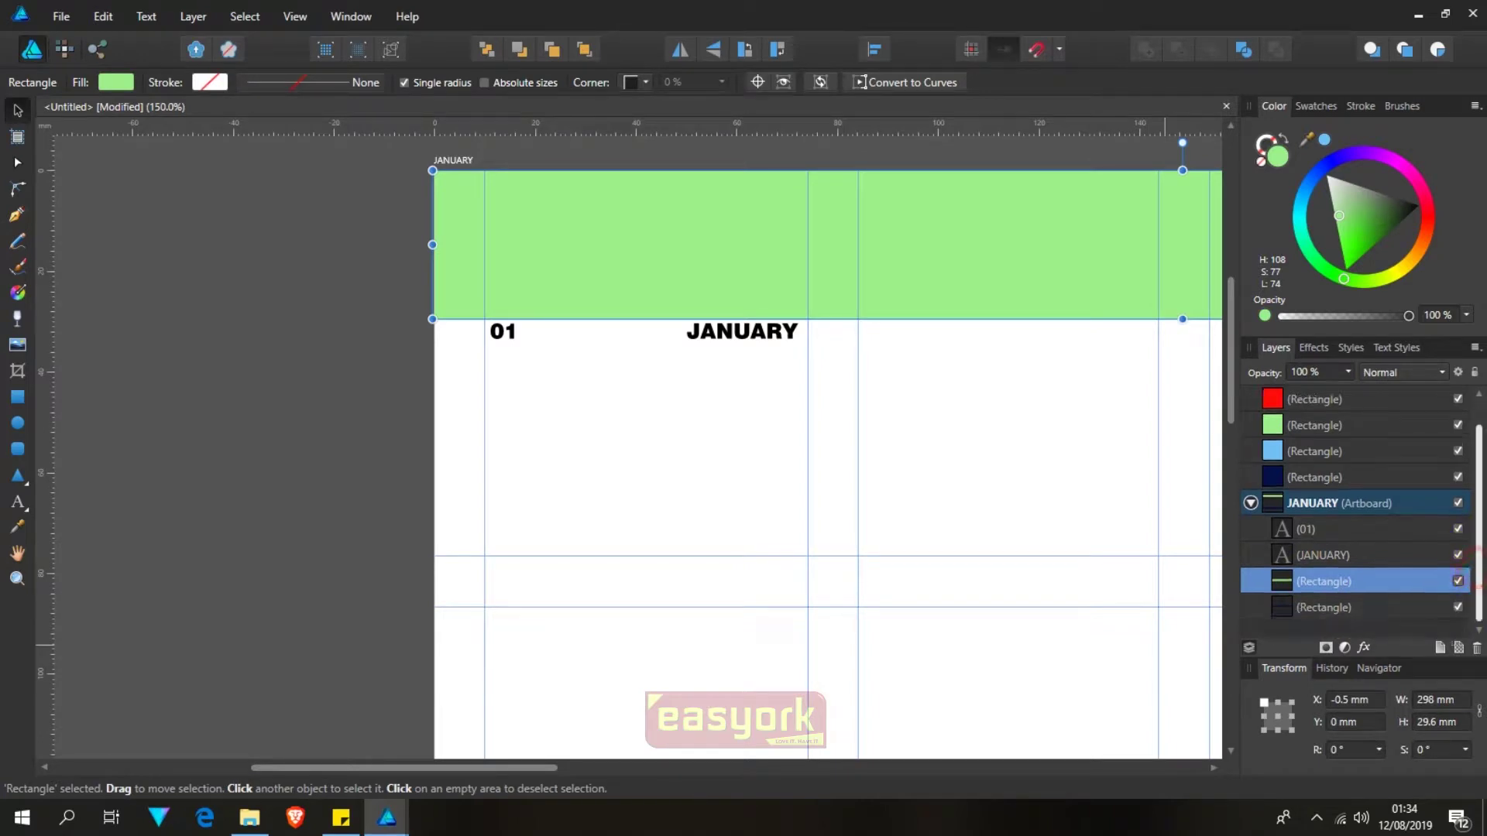
shift+click(1361, 612)
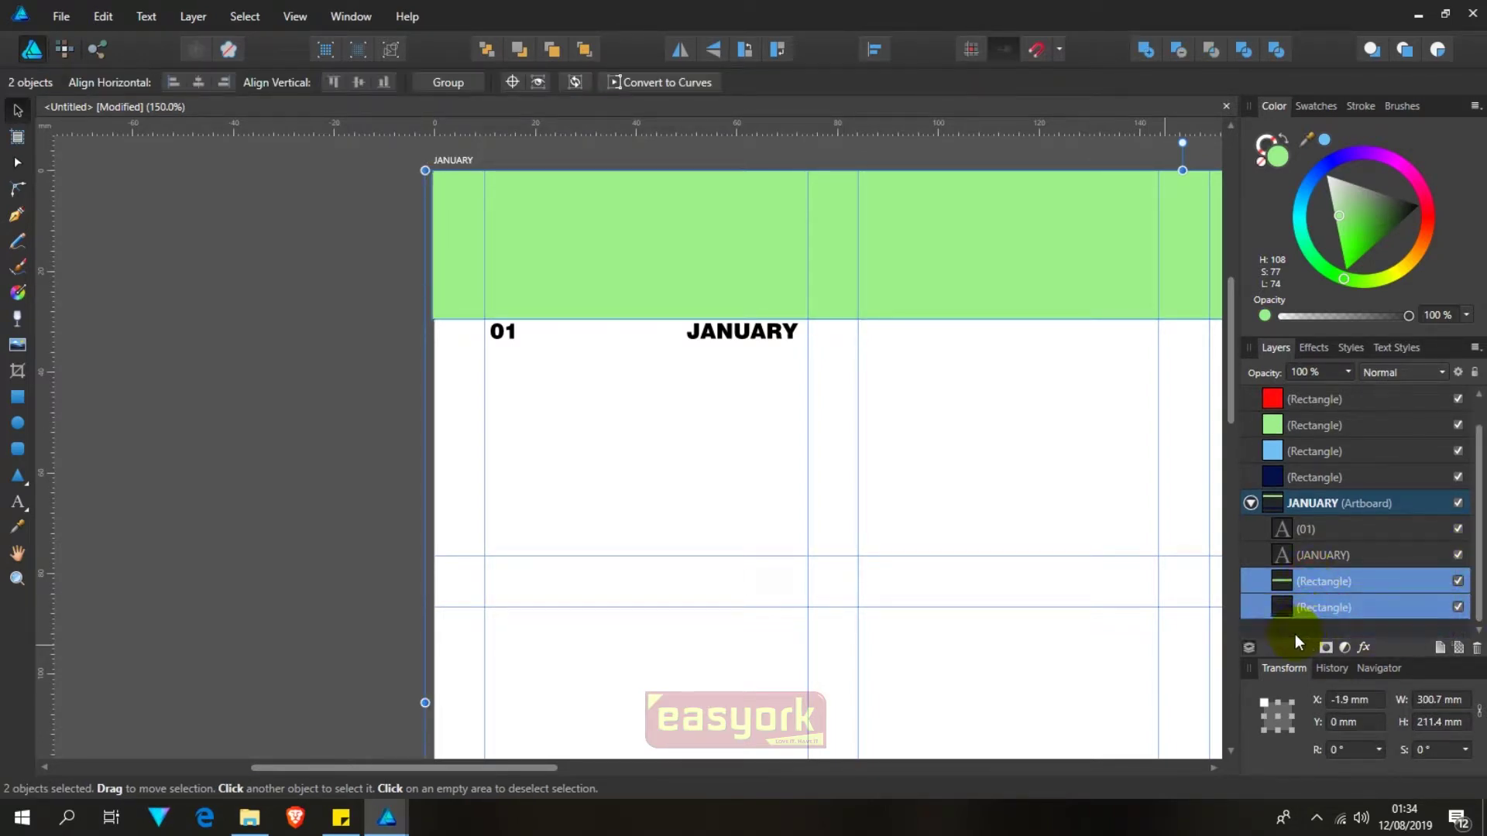
click(1252, 503)
click(1253, 505)
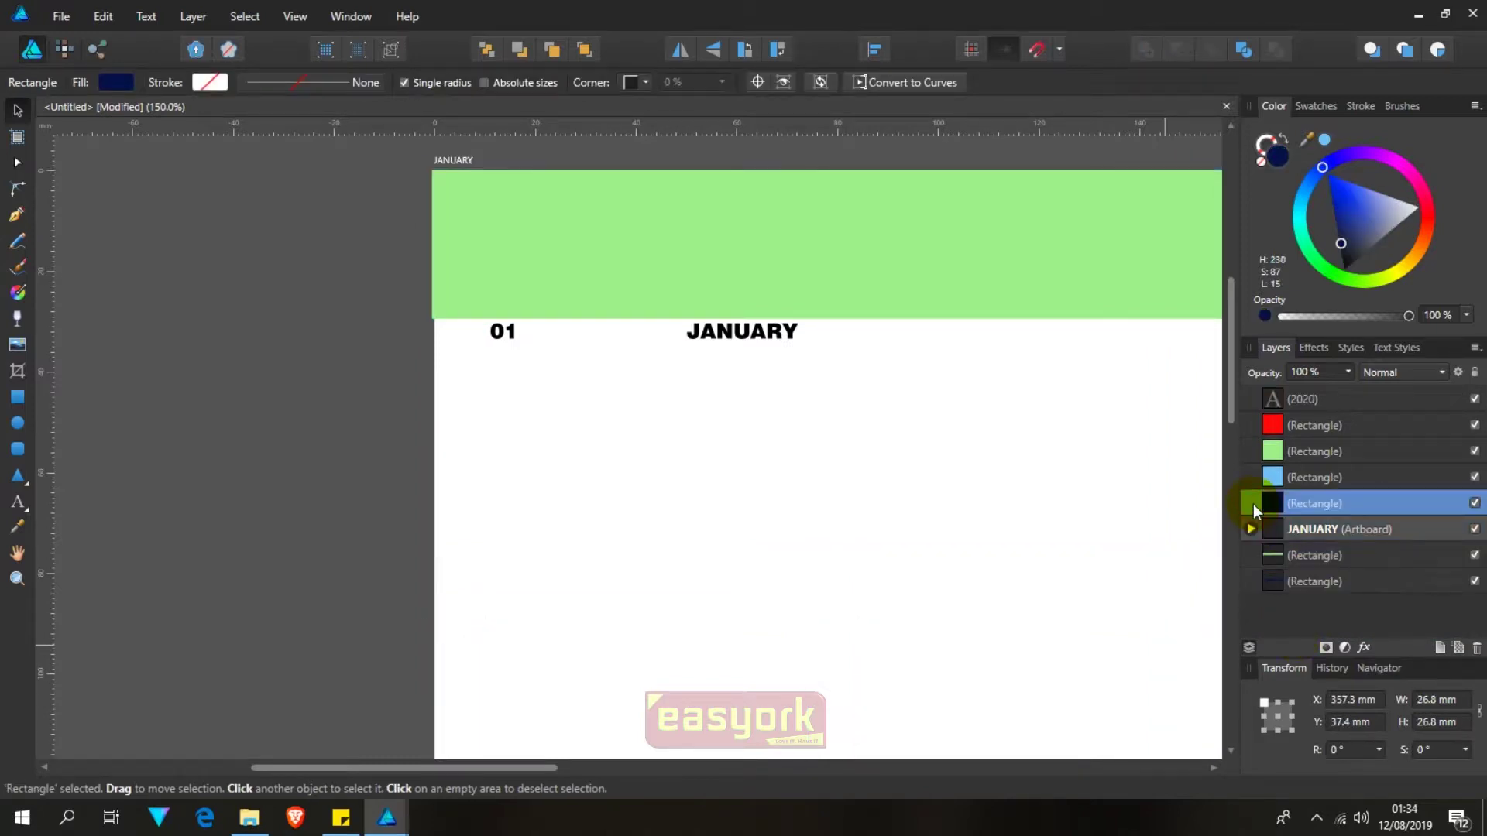
click(1251, 529)
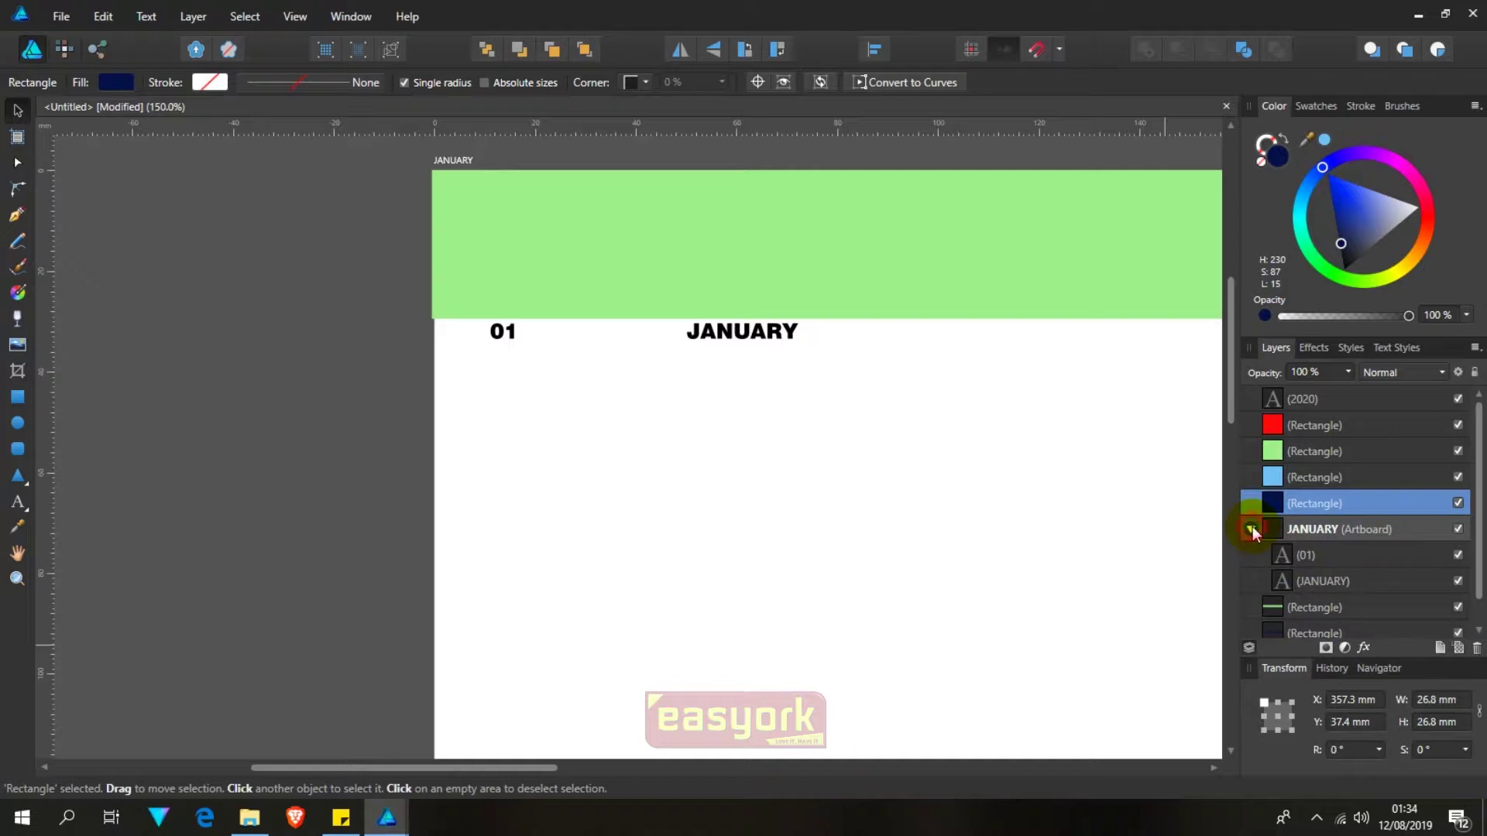
click(1251, 529)
click(909, 482)
scroll(922, 463, down, 5)
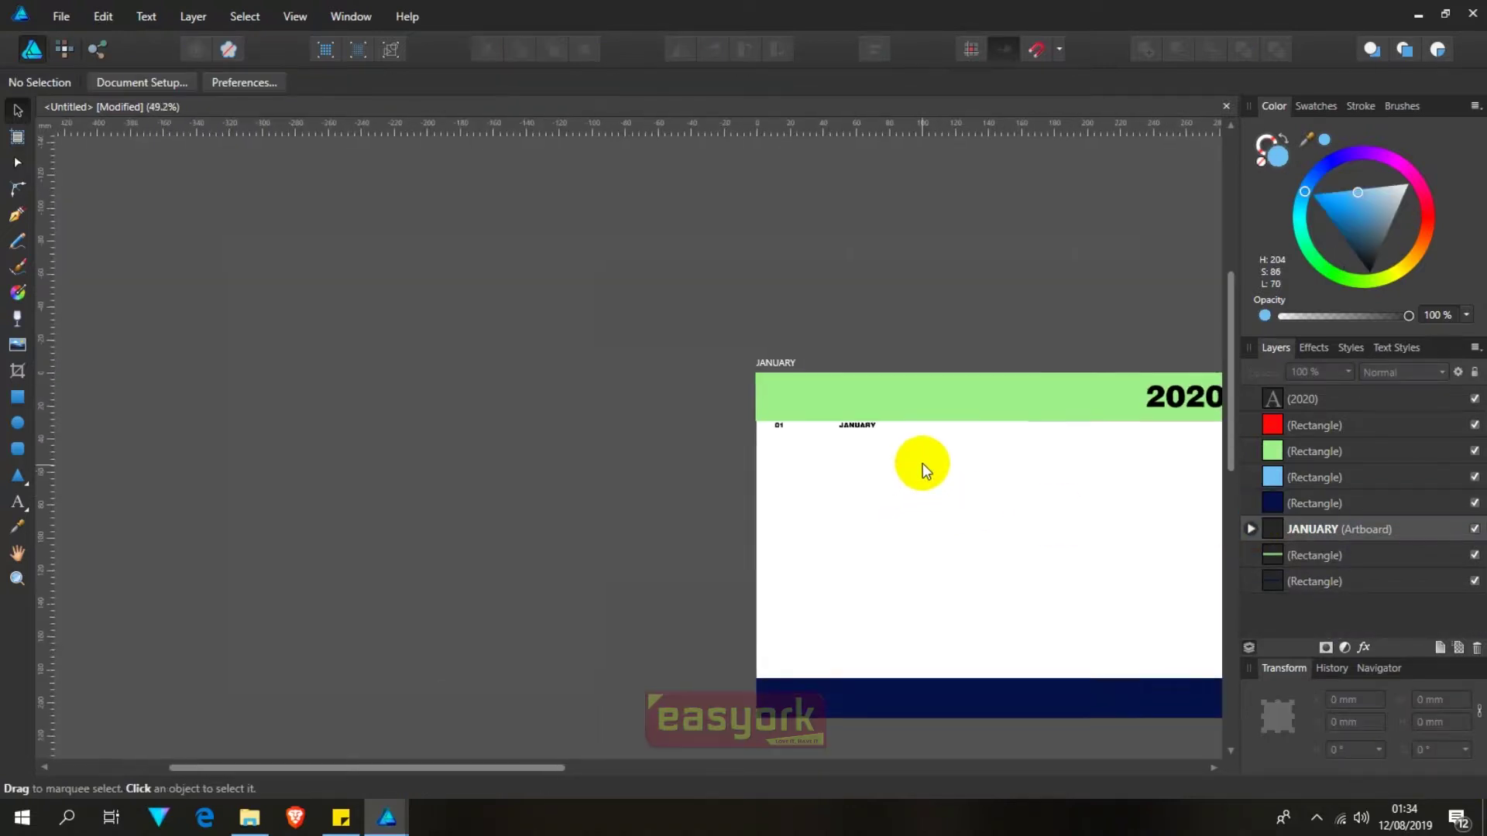
scroll(922, 459, down, 5)
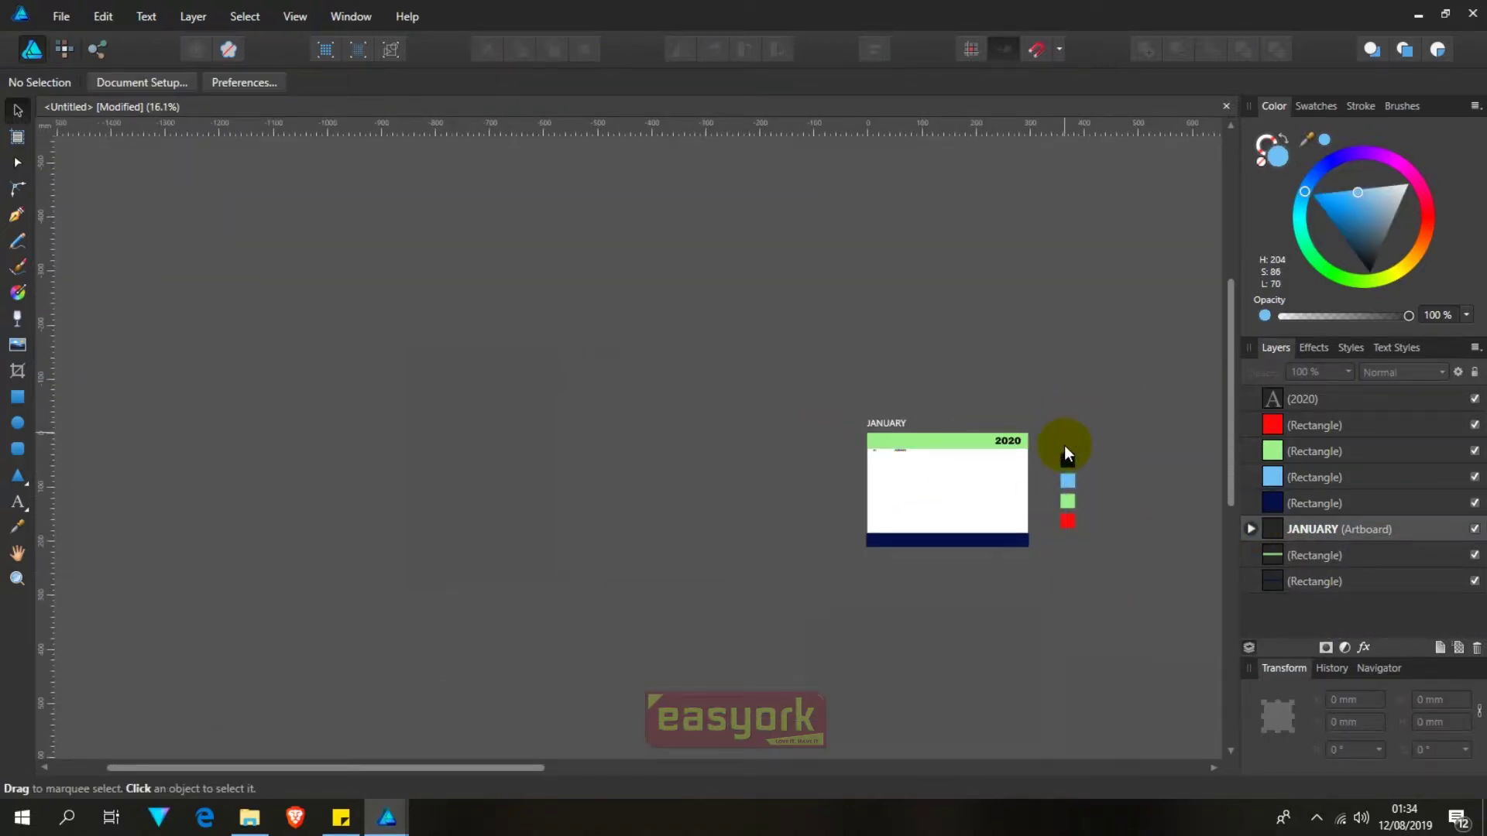
Step: Move all four colour squares onto the JANUARY artboard
drag(1095, 573, 1035, 430)
drag(1069, 488, 928, 493)
scroll(930, 512, up, 1)
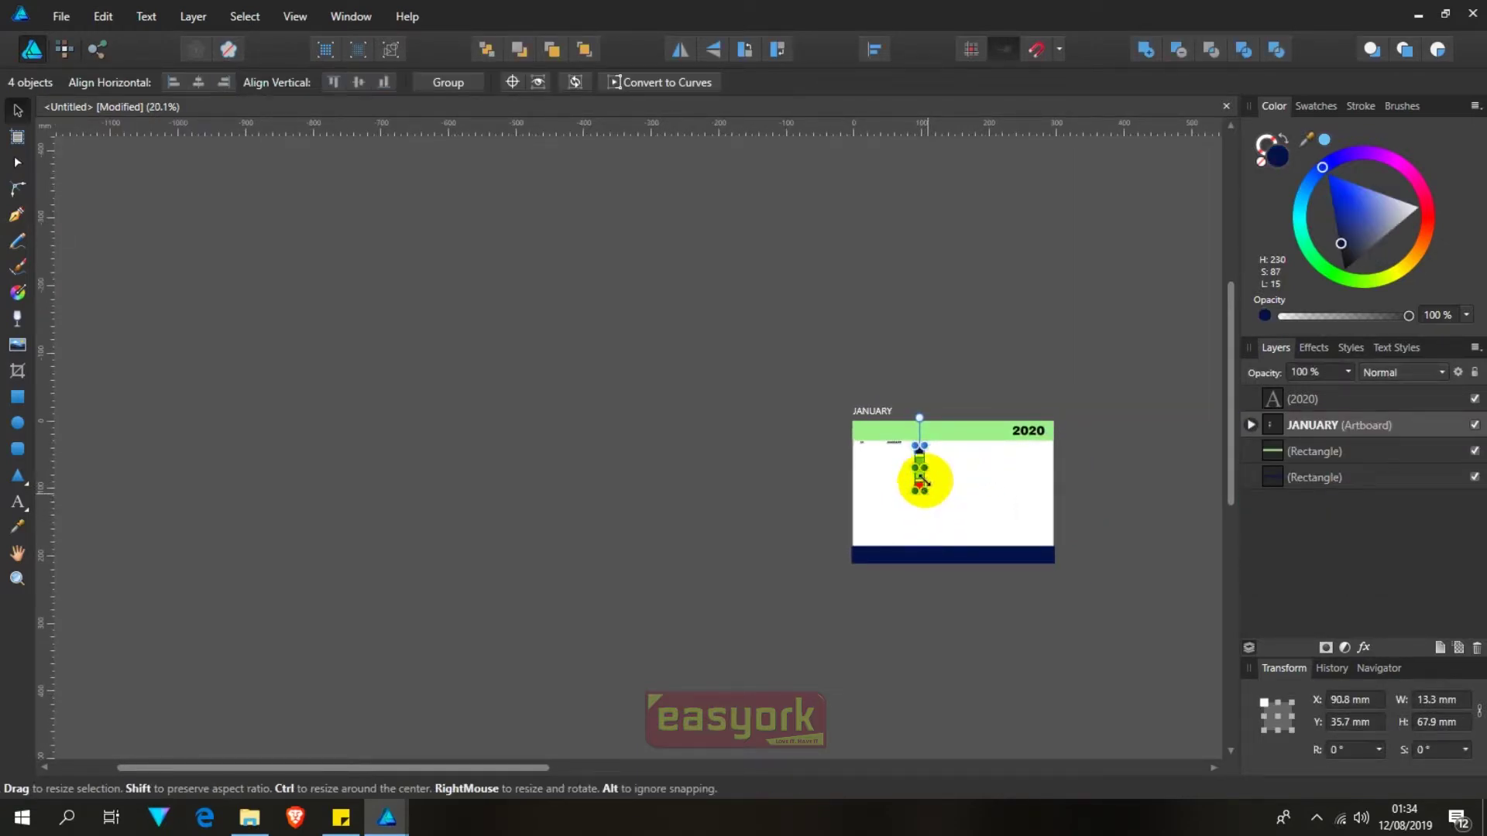
scroll(923, 471, up, 3)
scroll(922, 469, up, 2)
click(934, 504)
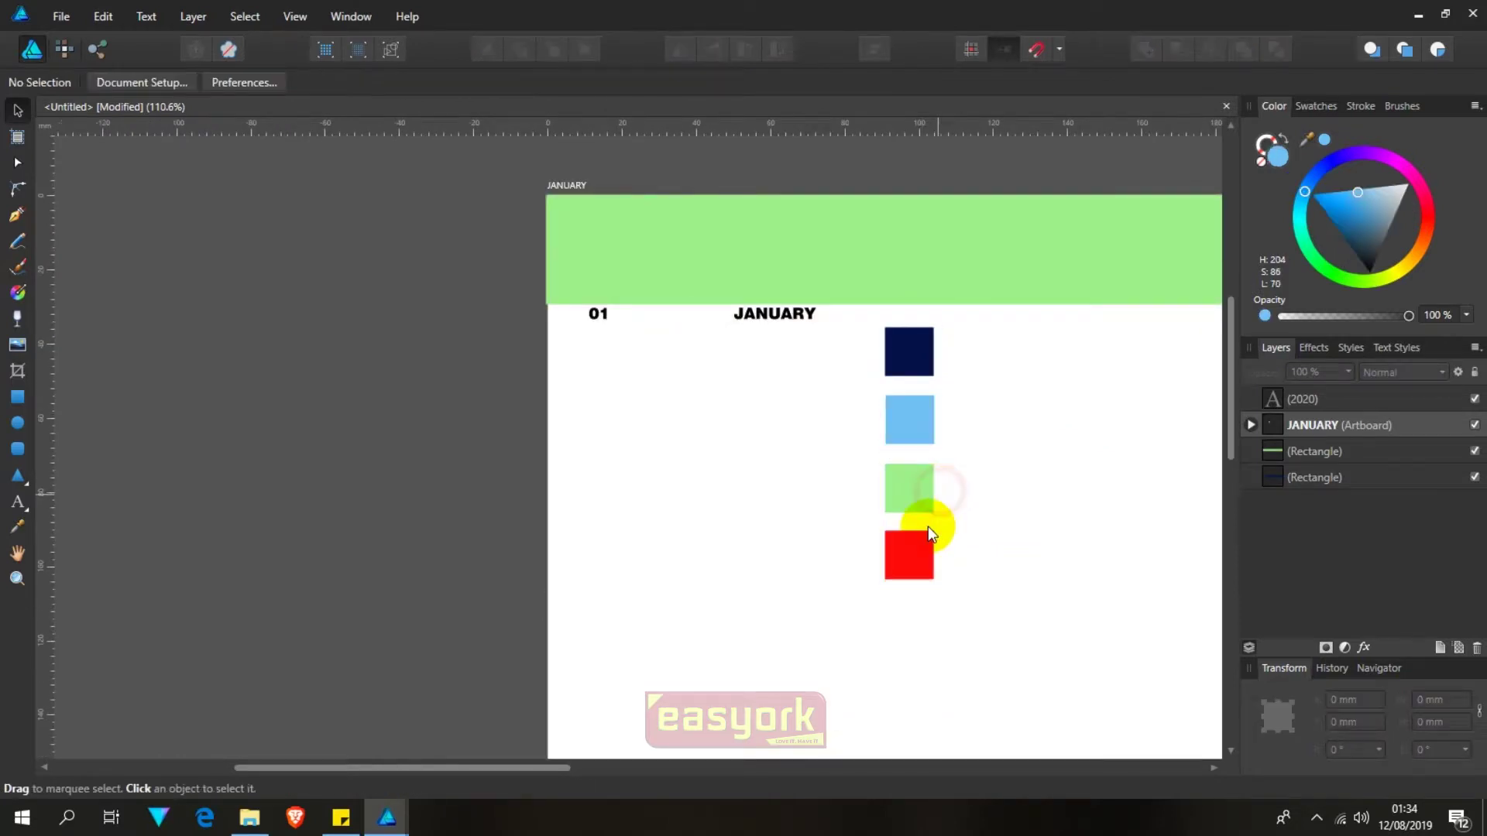
Step: Put green beside navy and red beside light blue, then select 01 and JANUARY together
drag(931, 467, 975, 364)
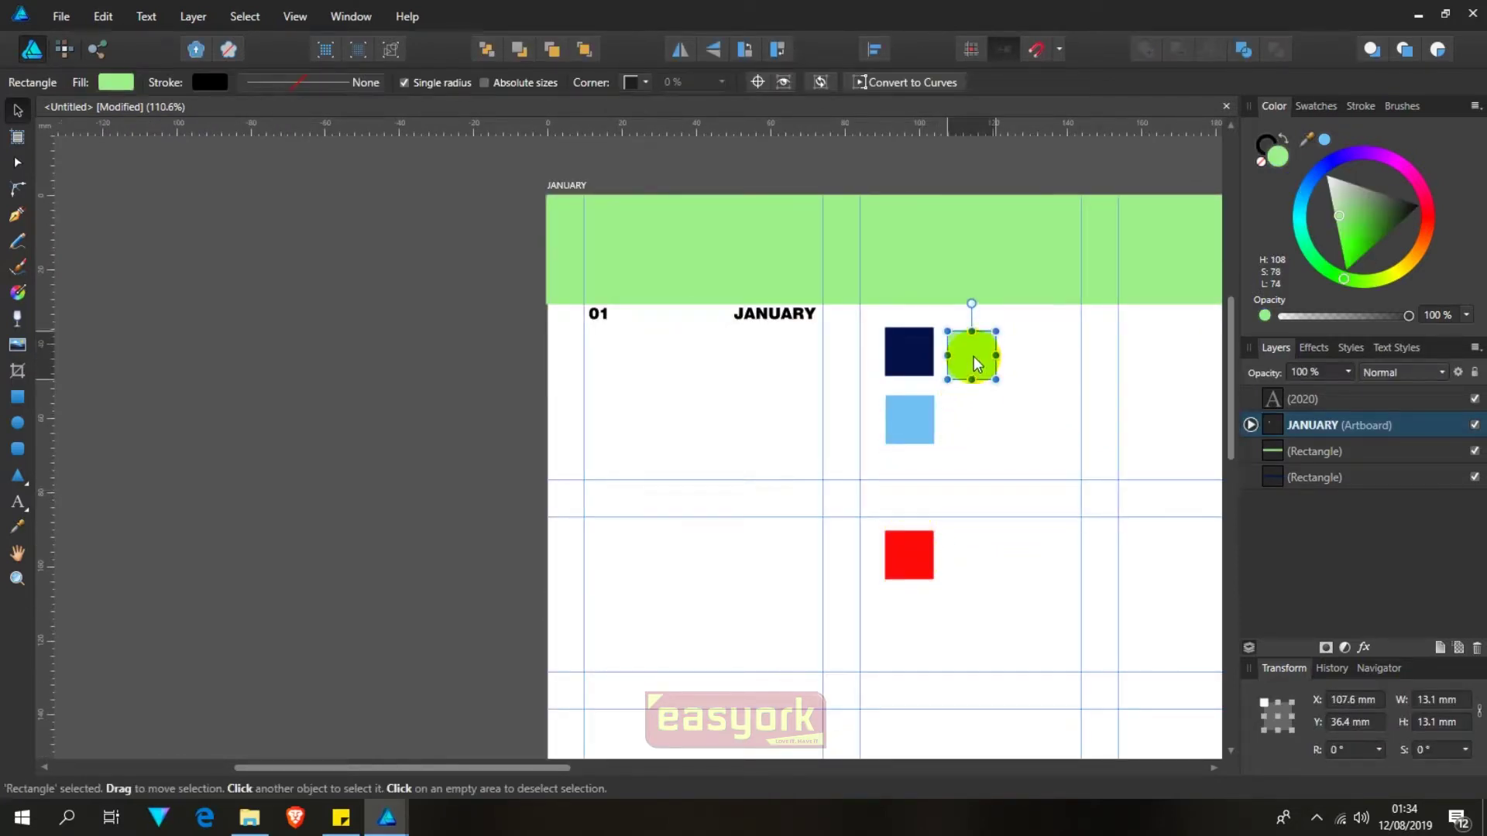
drag(917, 550, 929, 609)
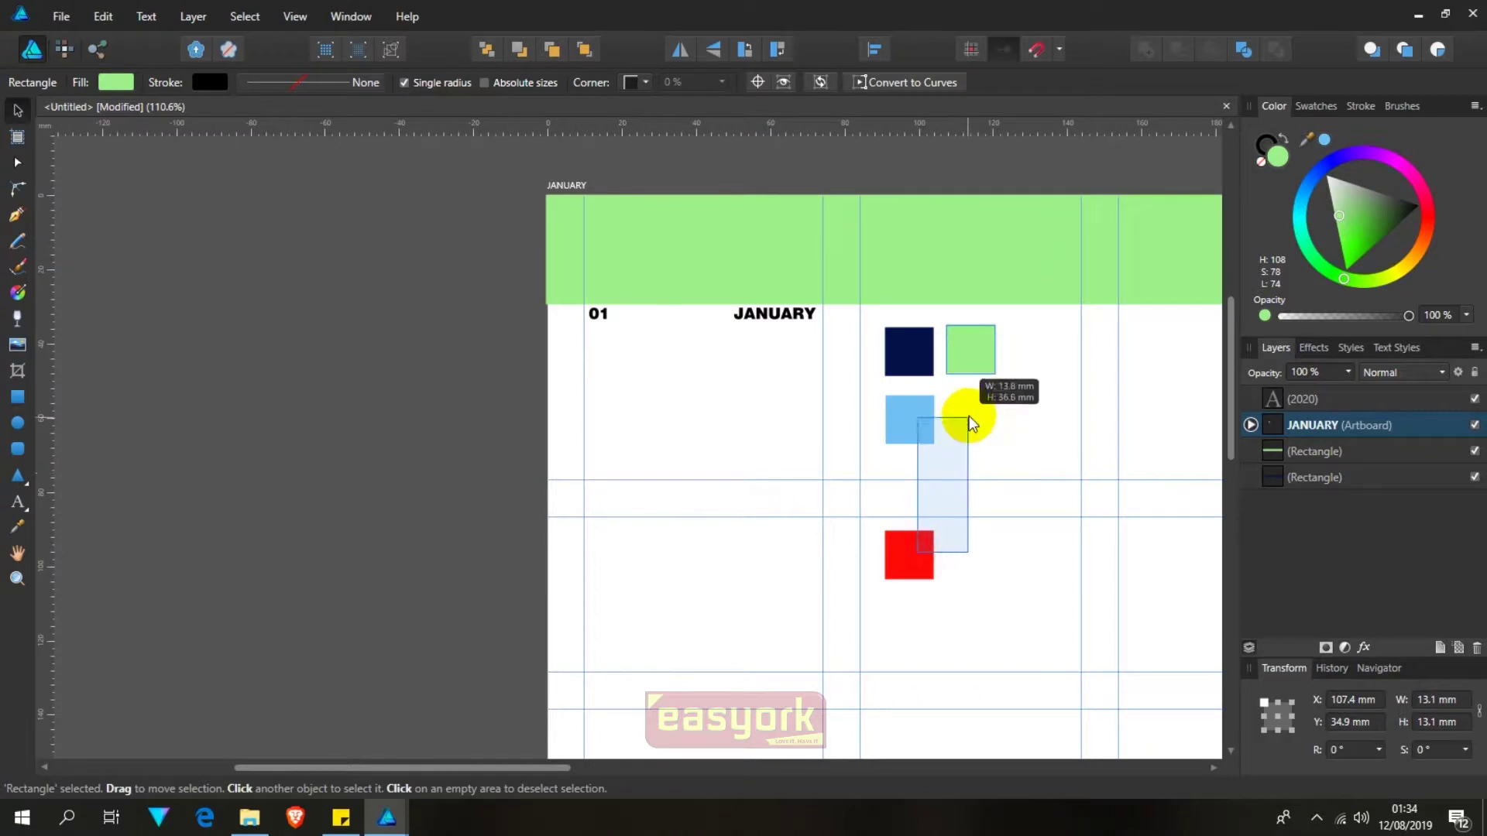
drag(921, 555, 988, 430)
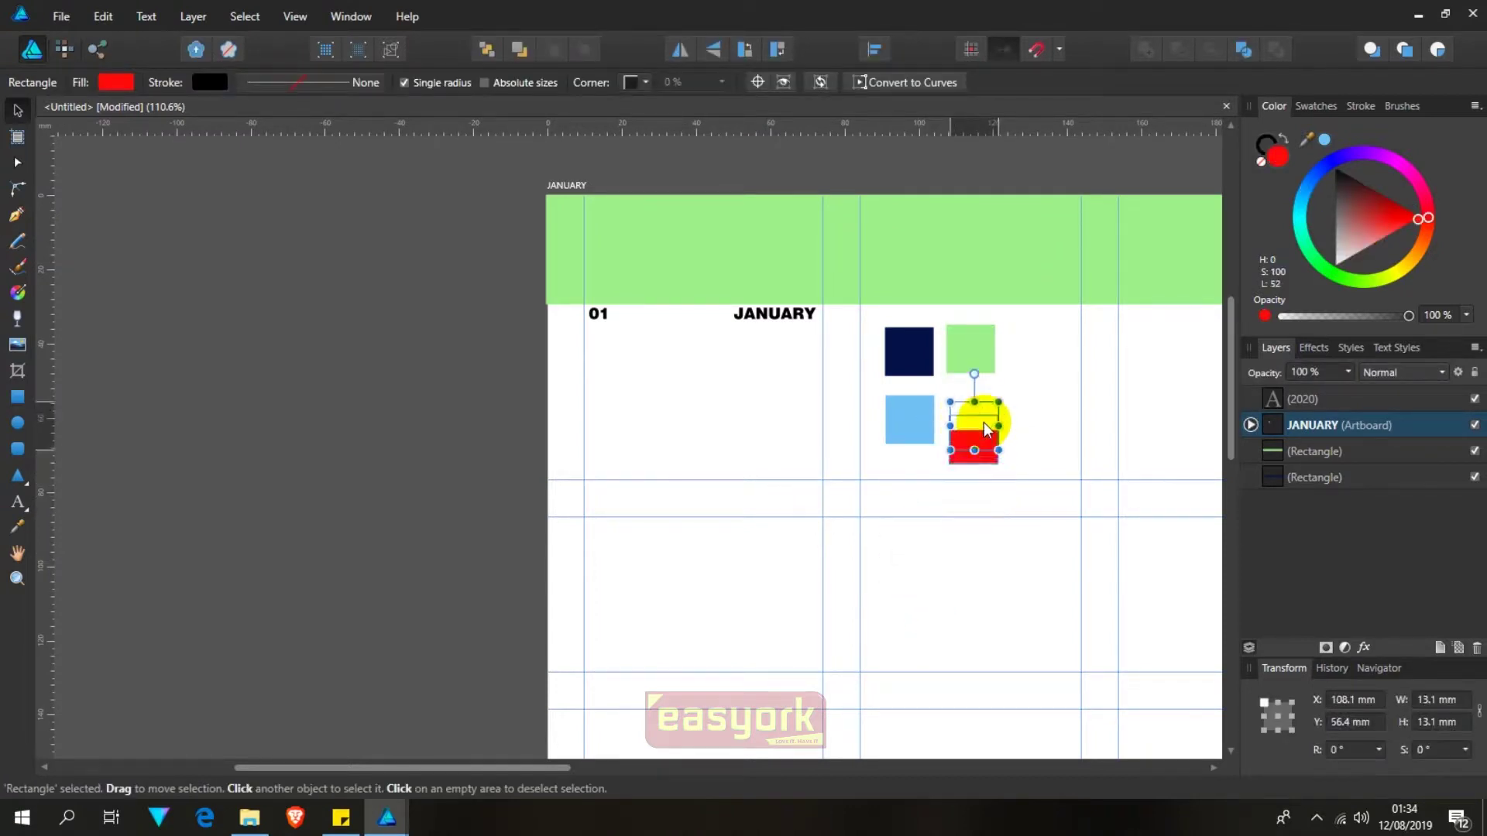
scroll(984, 426, up, 3)
scroll(890, 395, up, 3)
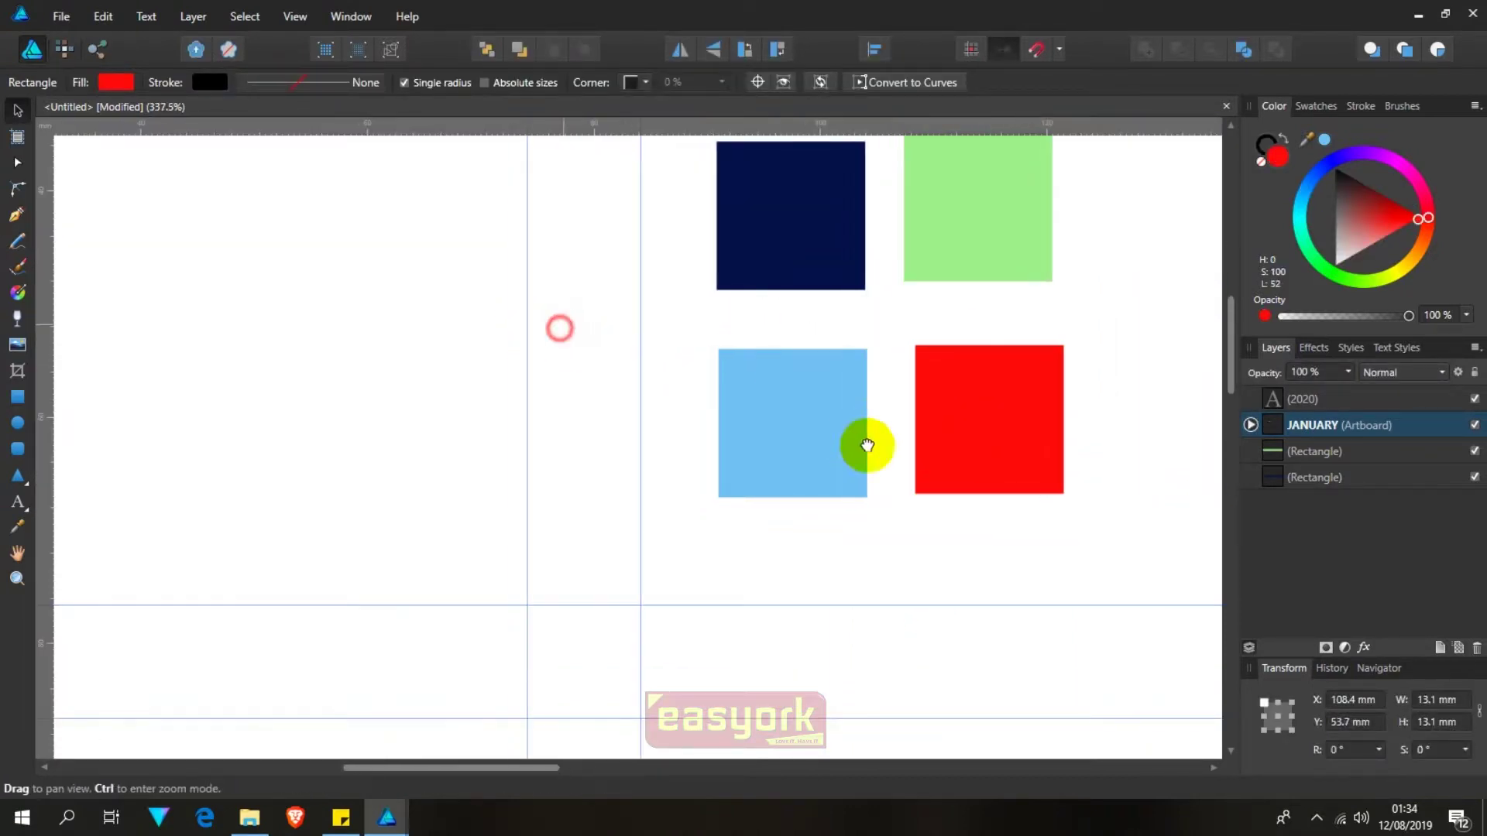
scroll(860, 442, up, 3)
scroll(873, 442, down, 2)
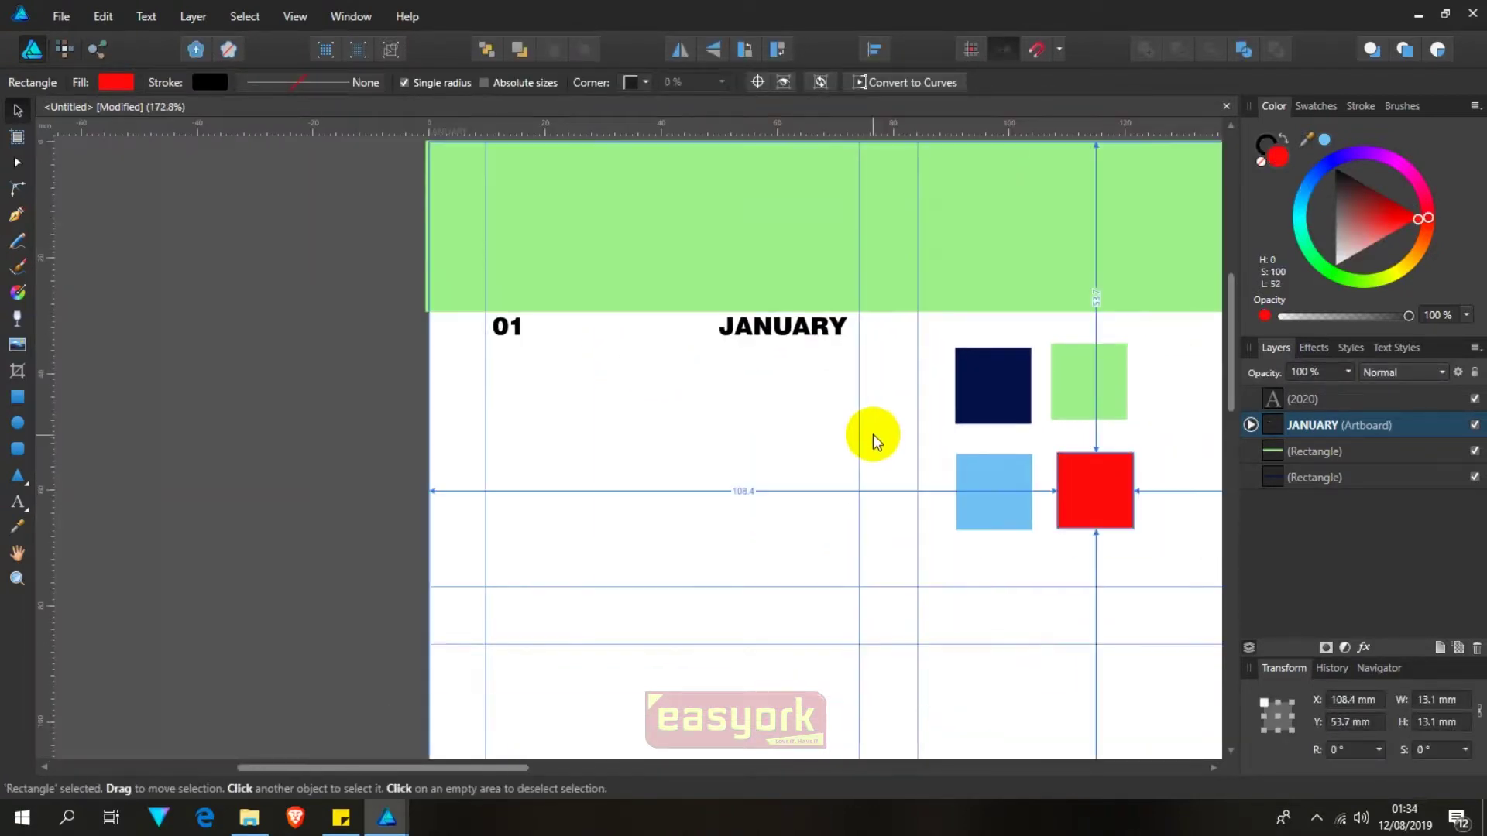
click(770, 329)
shift+click(503, 326)
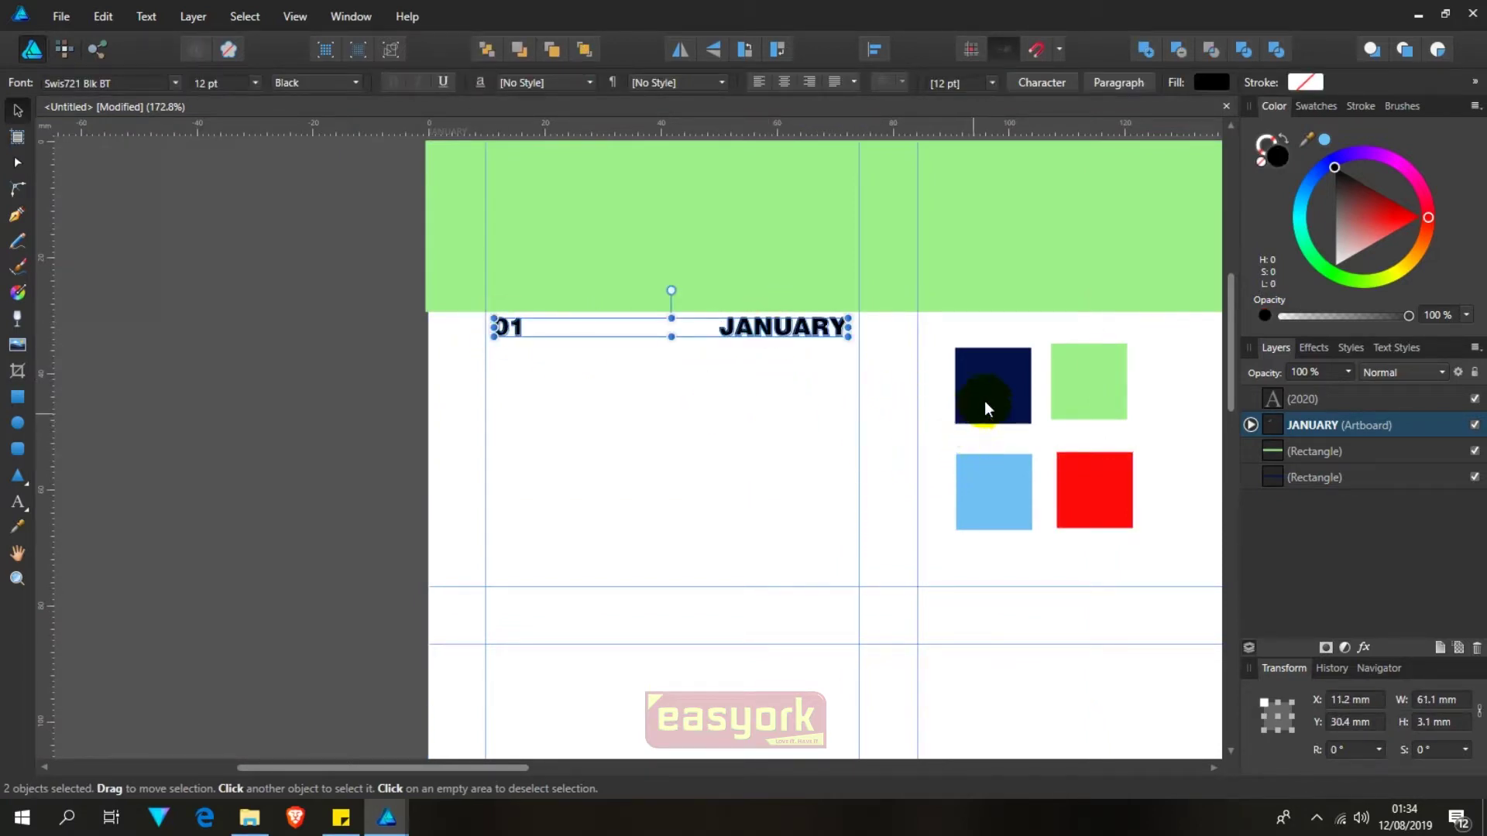
Step: Colour the selected label navy by sampling the navy swatch square
key(i)
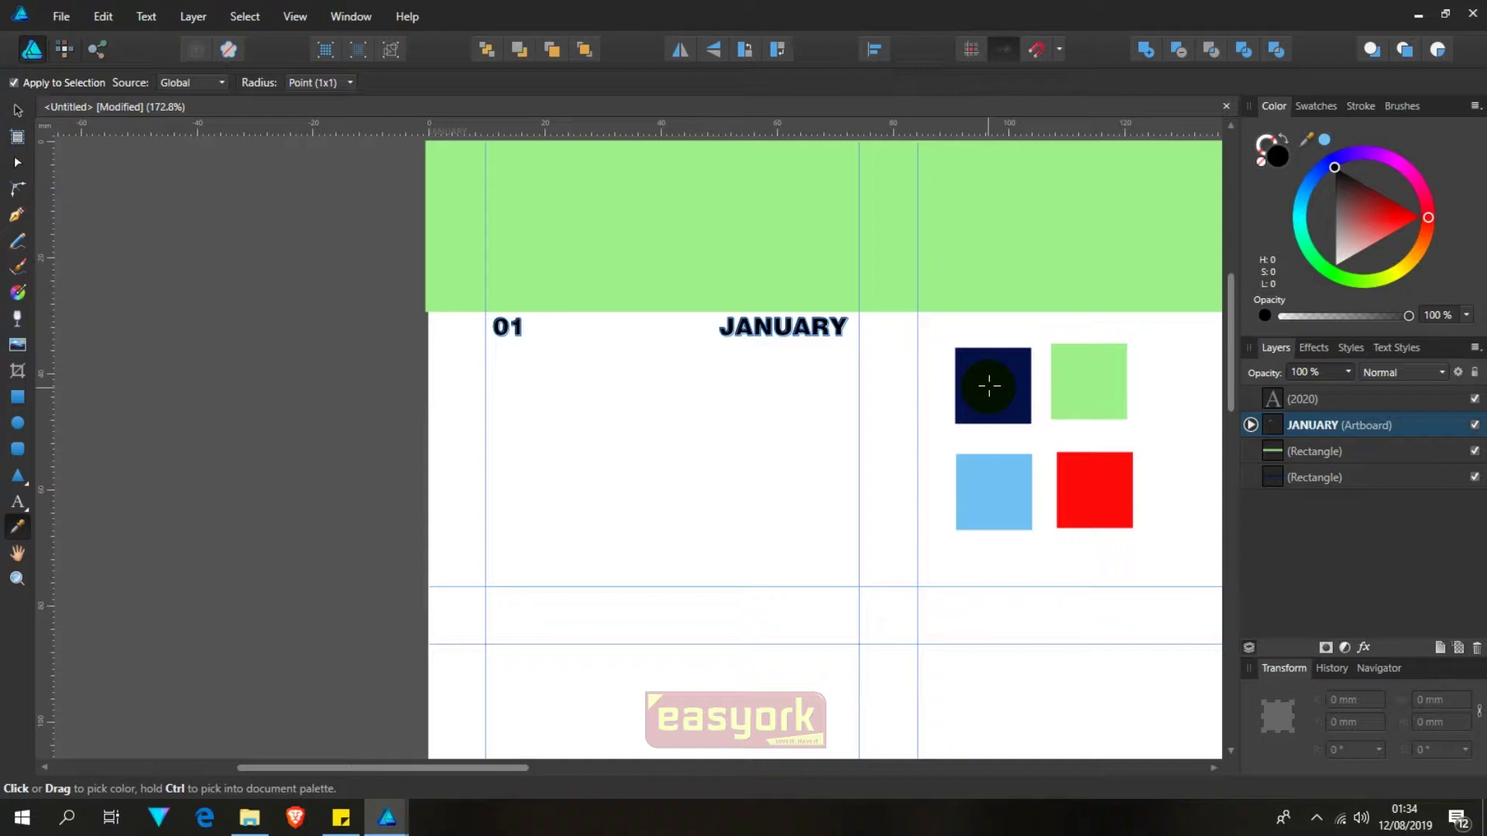
click(989, 386)
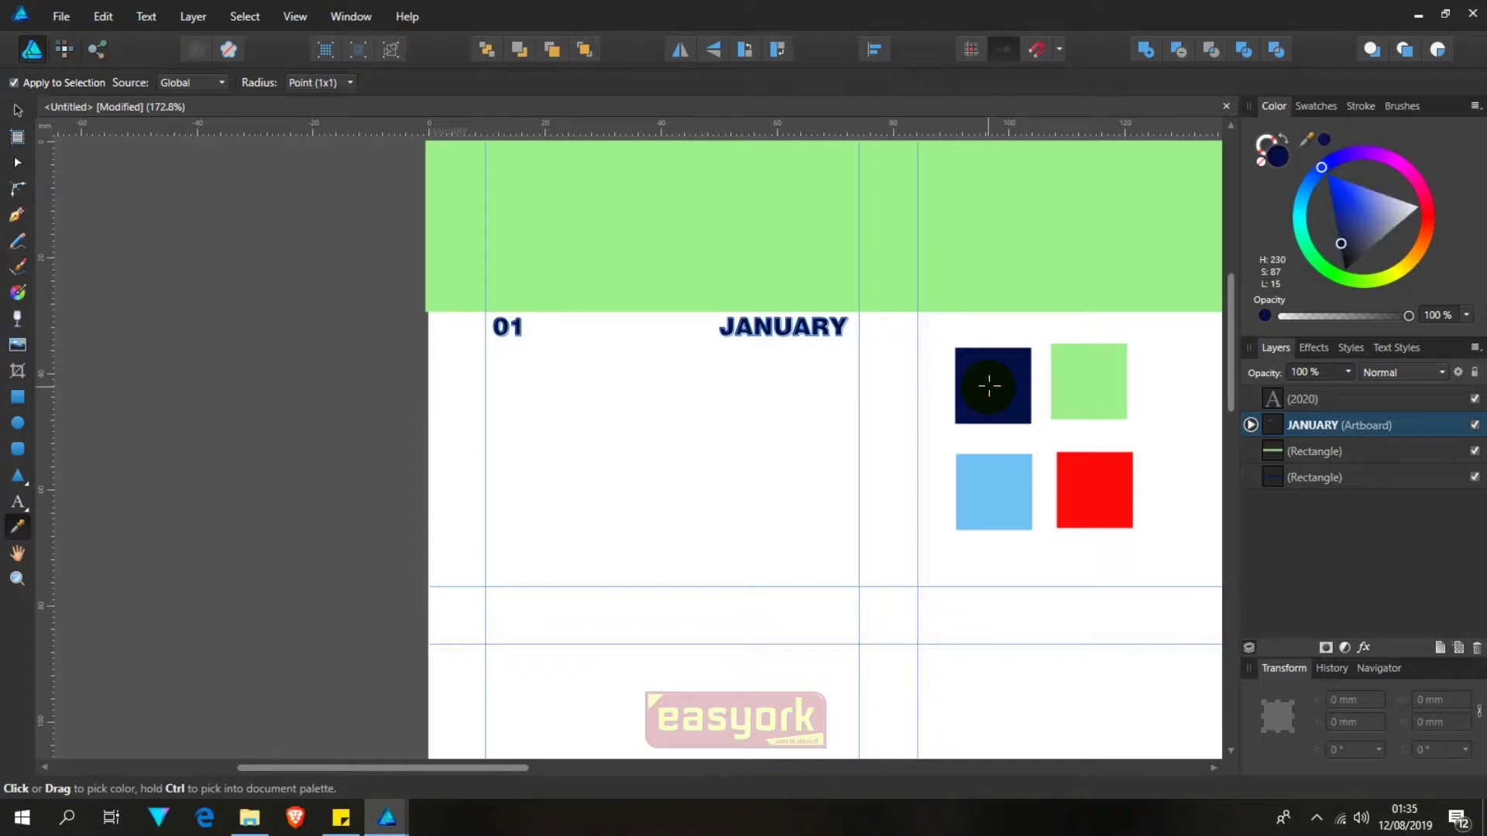
key(v)
click(743, 401)
scroll(790, 333, up, 3)
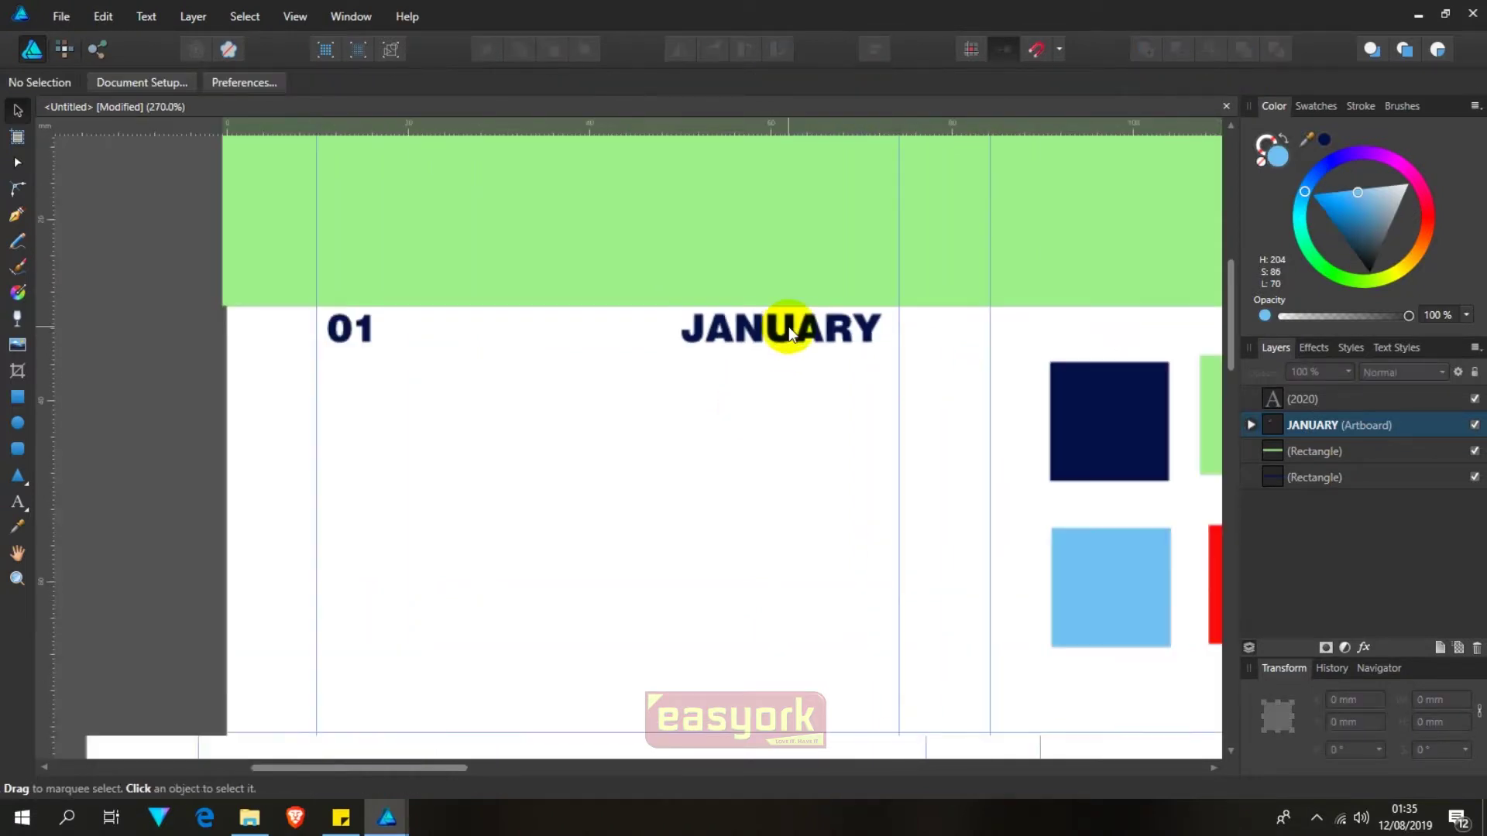
scroll(797, 315, up, 2)
scroll(798, 315, up, 2)
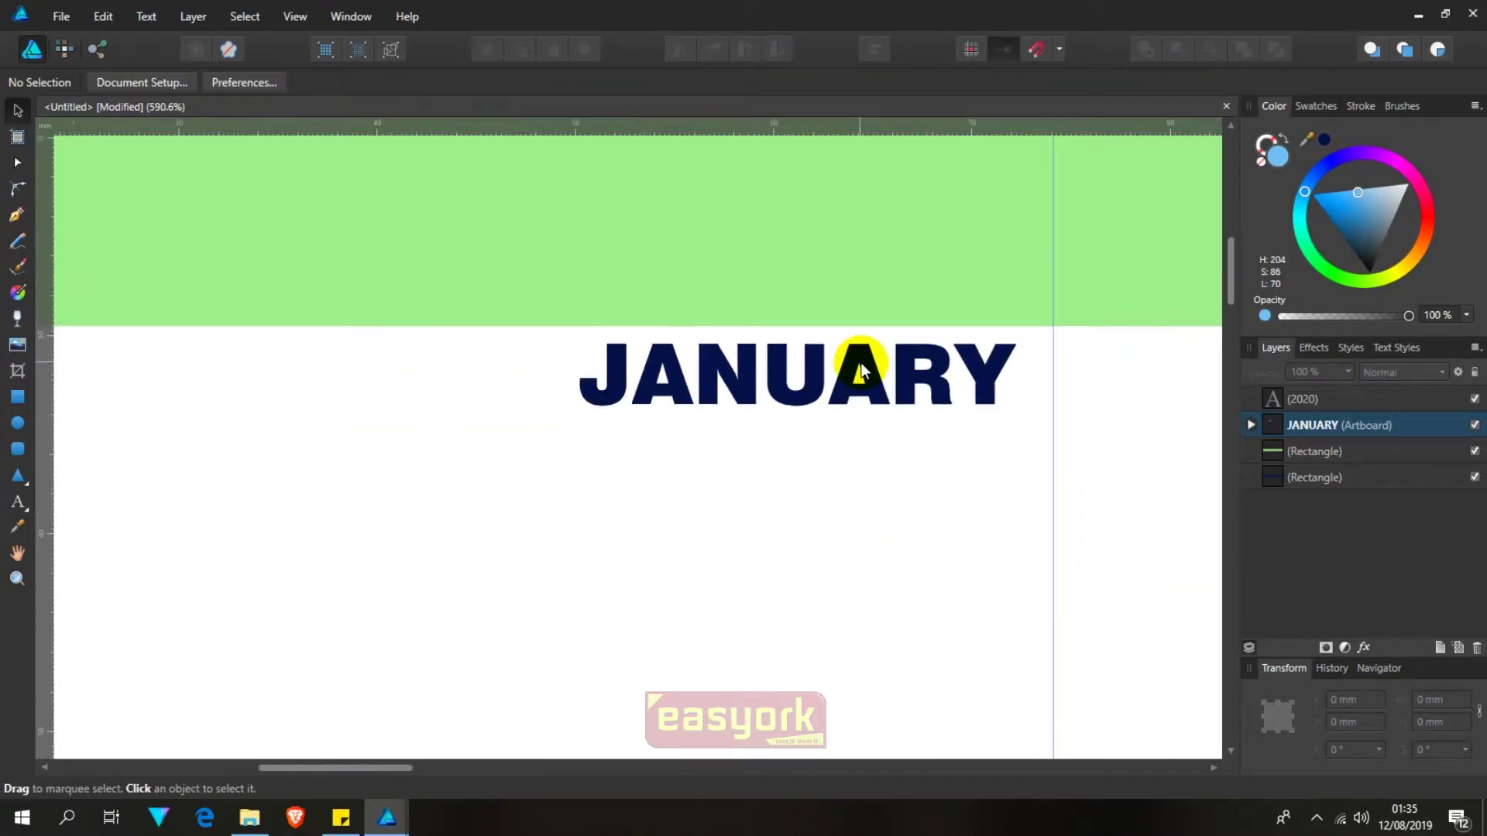
Step: Position the JANUARY label at X 50.2, Y 30.4 mm, level with 01
click(861, 371)
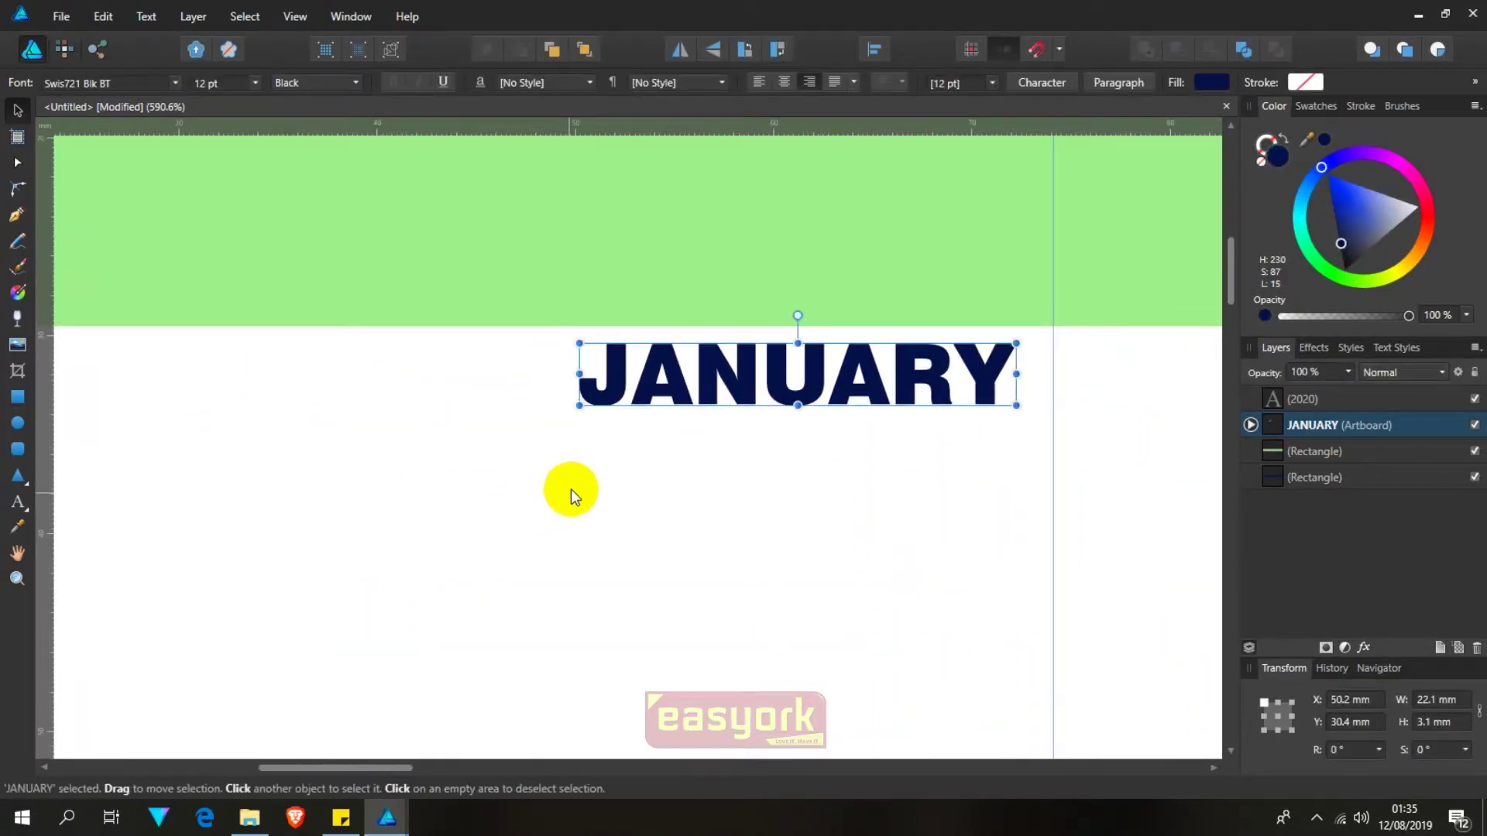
scroll(570, 490, down, 3)
drag(551, 589, 707, 443)
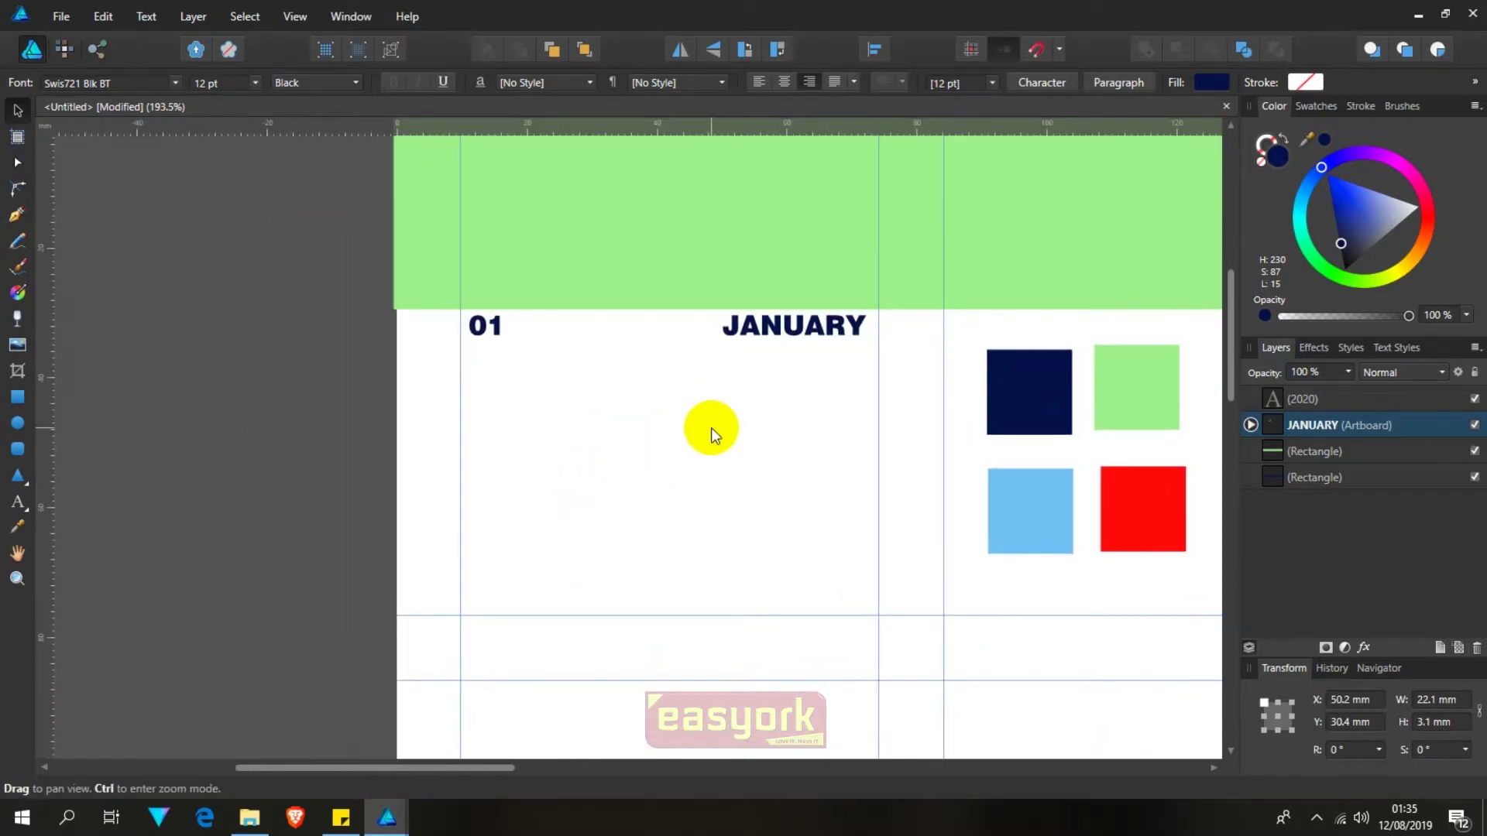
scroll(689, 429, up, 1)
scroll(620, 410, up, 1)
scroll(646, 457, up, 2)
scroll(648, 458, down, 3)
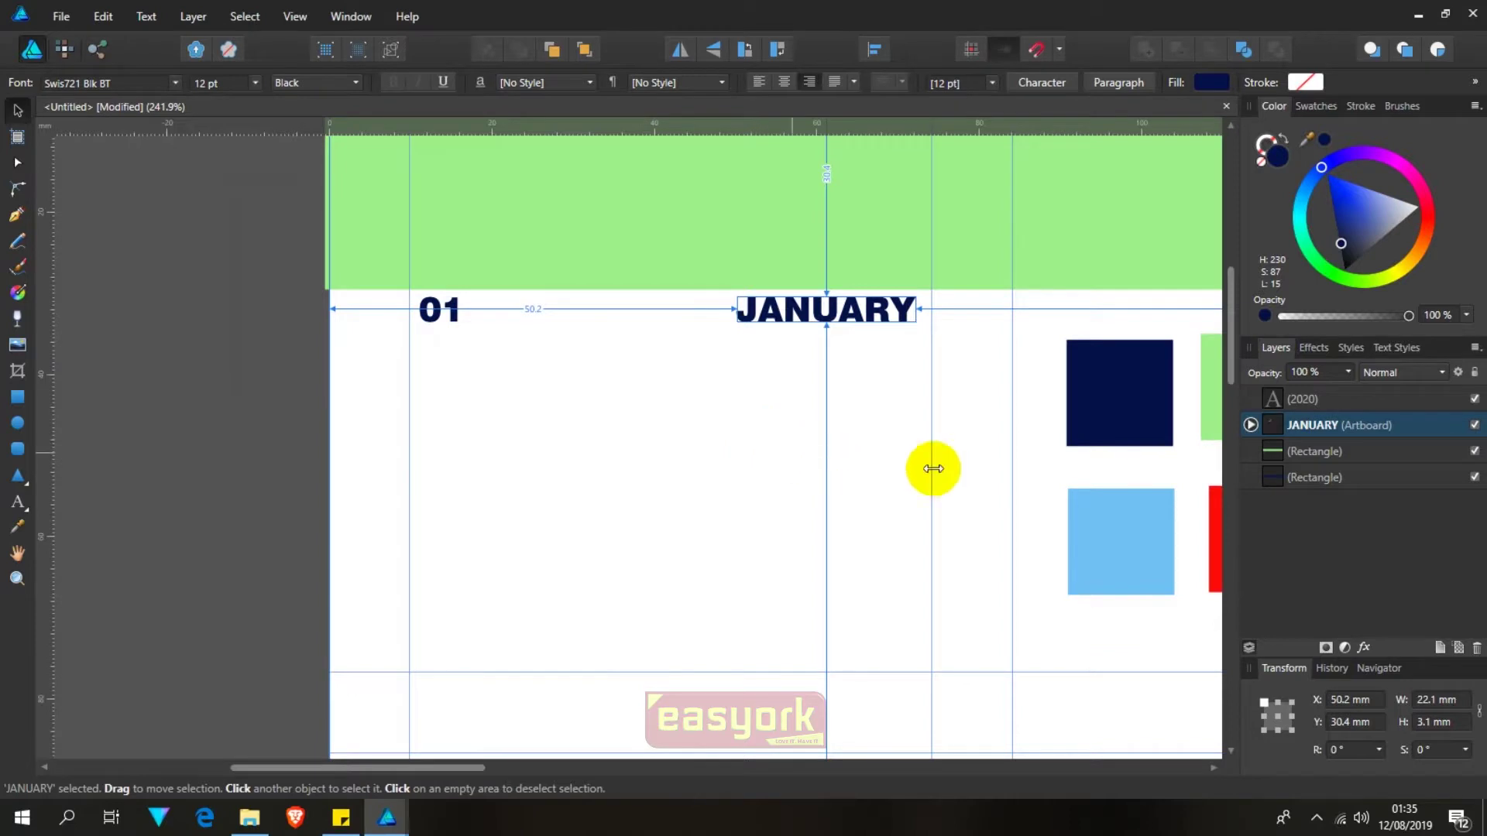
drag(886, 425, 653, 349)
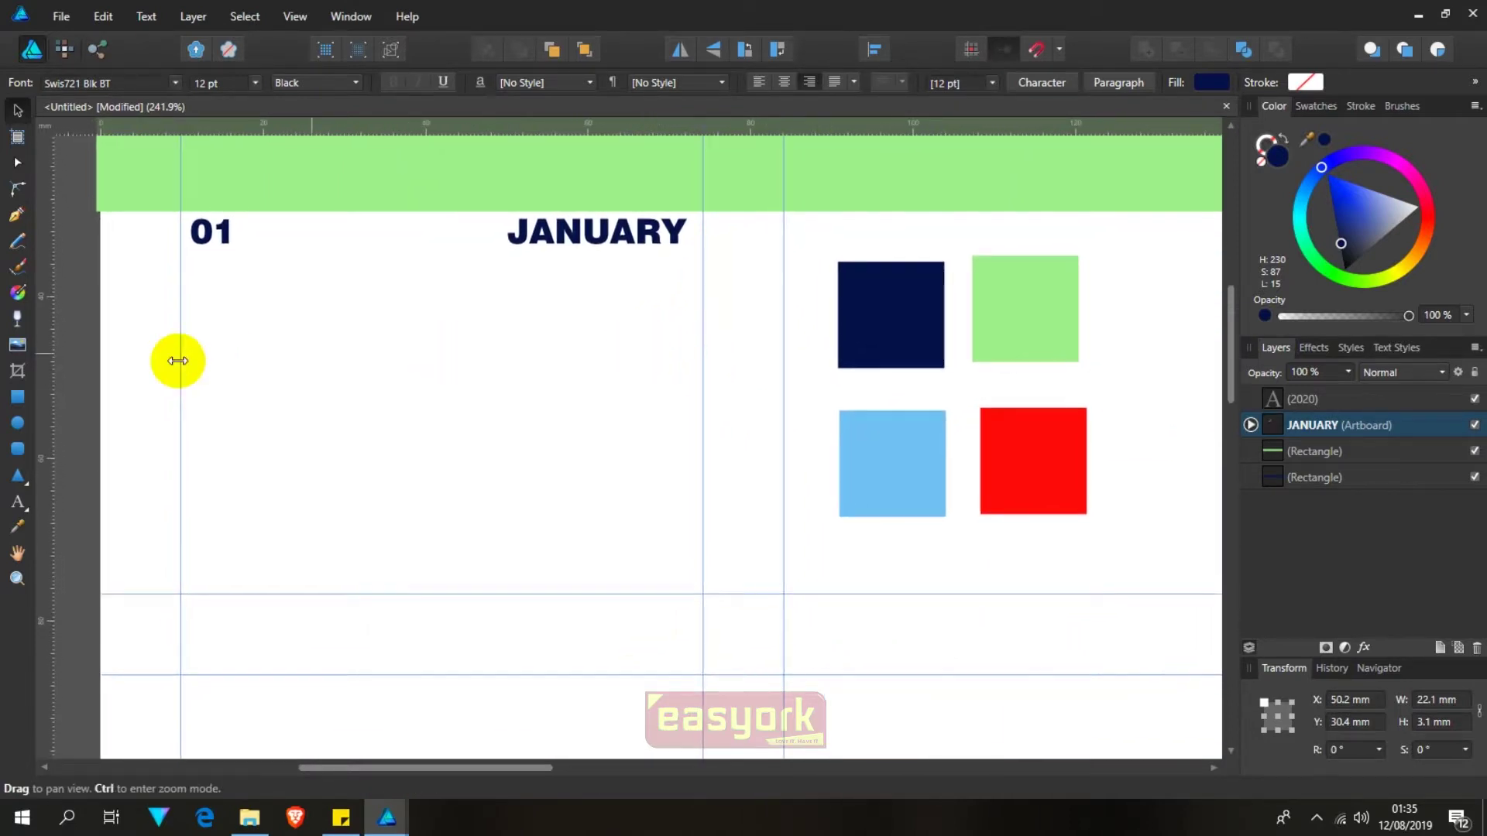
drag(365, 432, 365, 481)
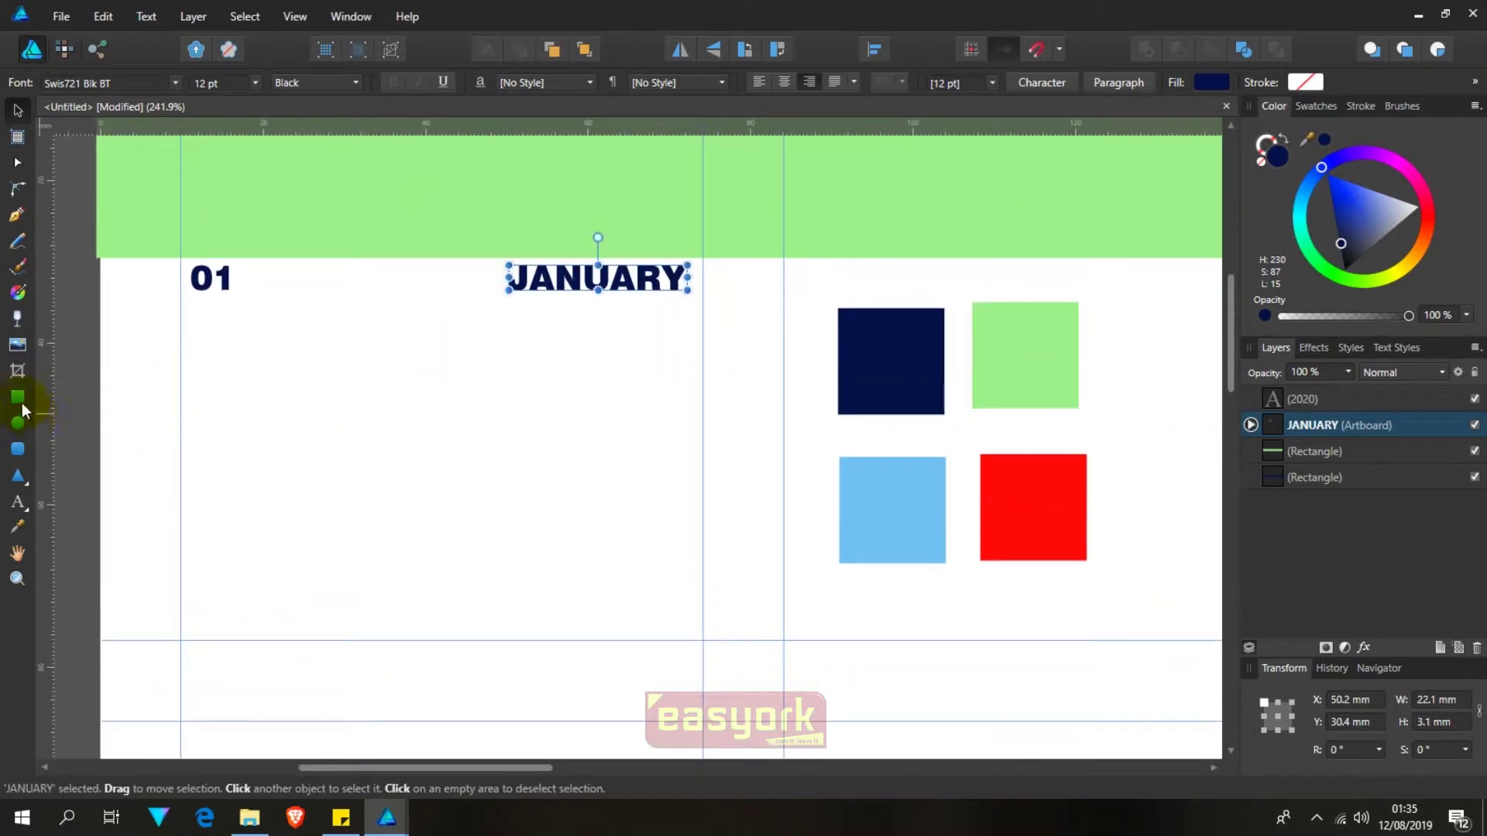
click(19, 397)
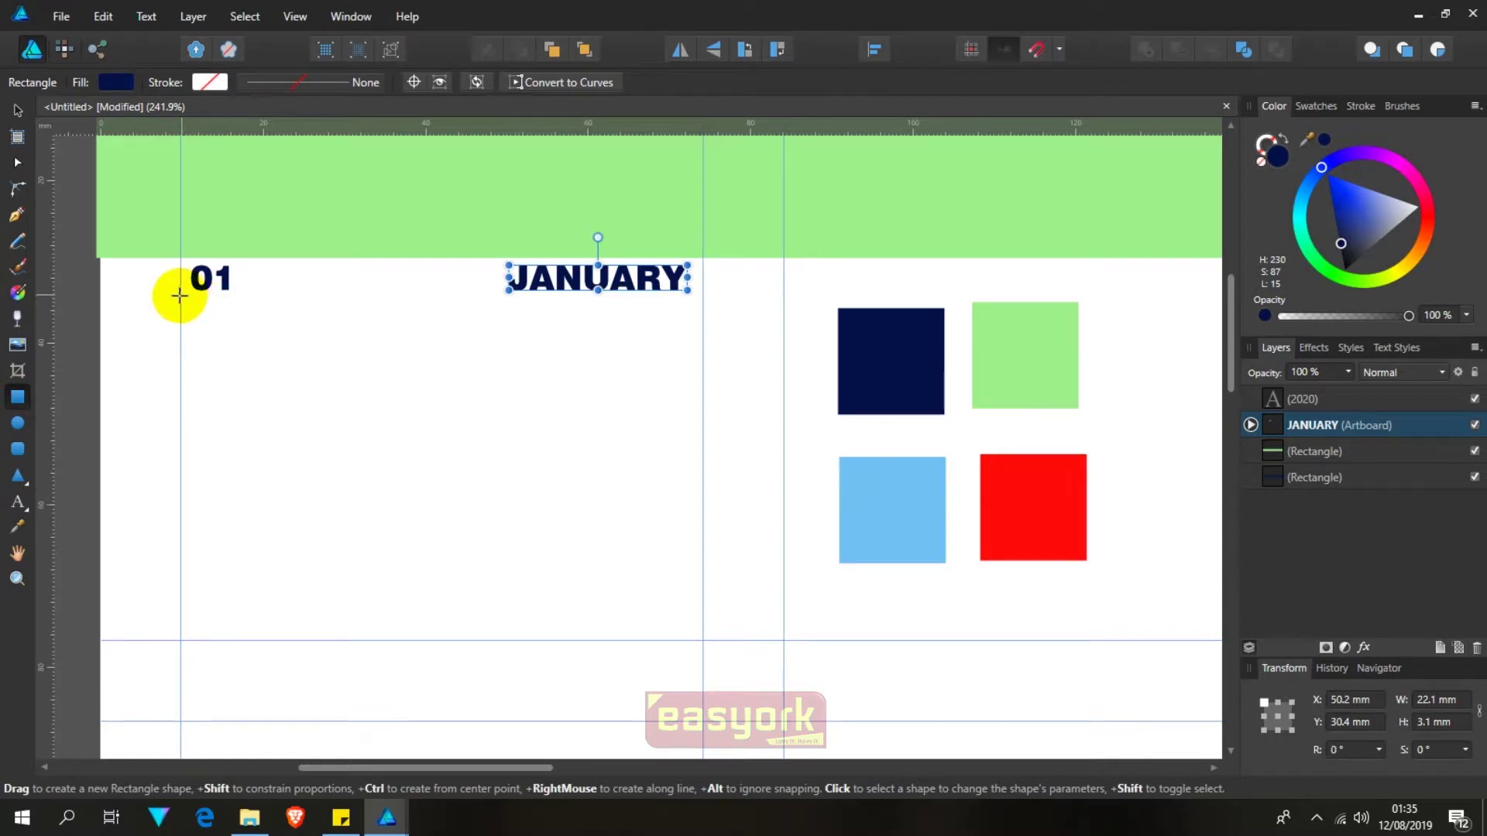
Step: Draw a light blue bar beneath 01 JANUARY and delete a stray thin rectangle
scroll(178, 295, up, 2)
mouse_move(179, 380)
mouse_down()
mouse_move(703, 465)
mouse_move(704, 438)
mouse_up()
scroll(680, 455, up, 1)
drag(531, 518, 697, 389)
drag(618, 387, 693, 394)
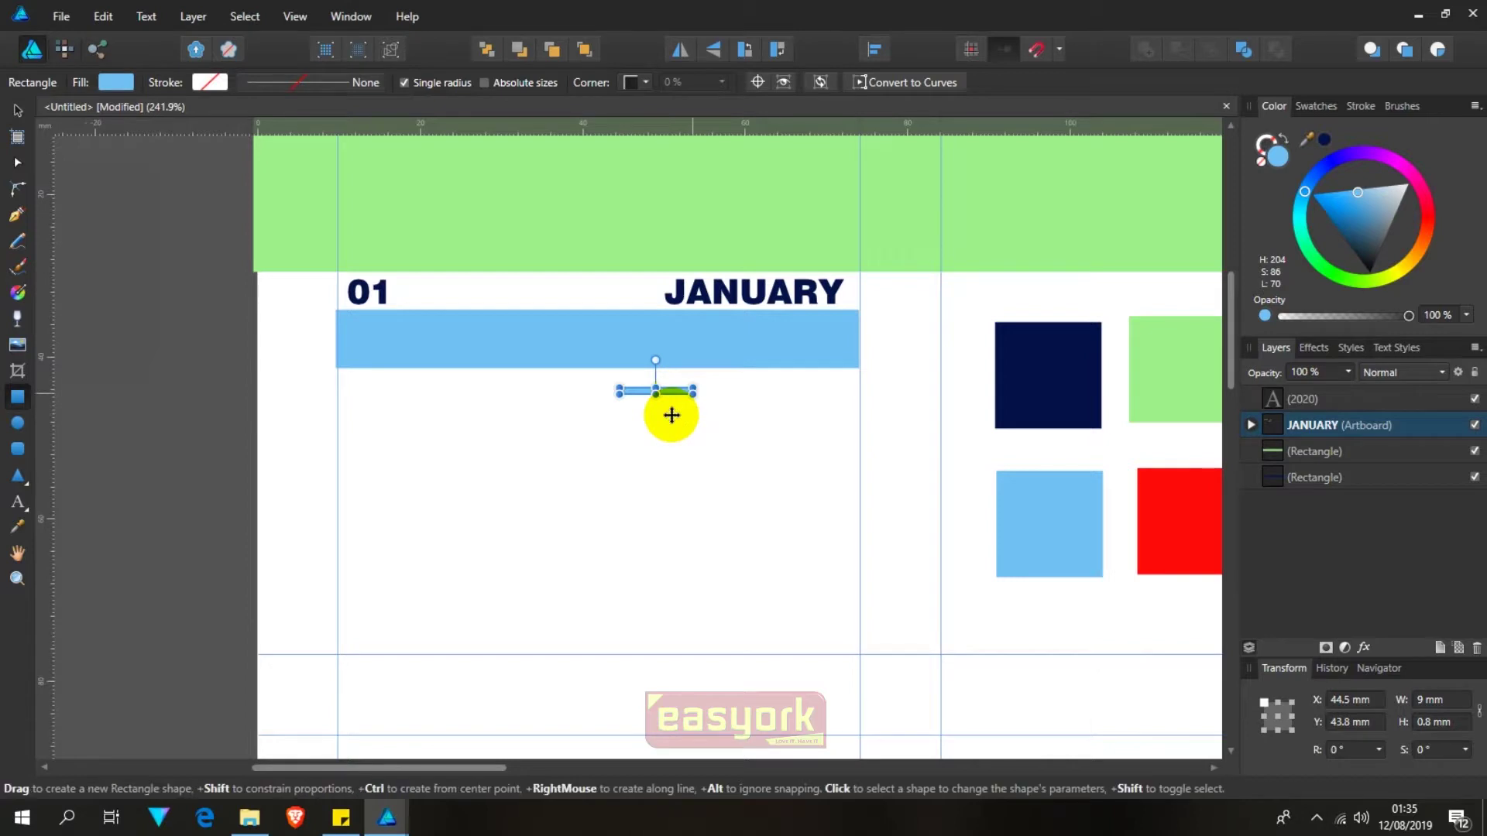
key(Delete)
scroll(292, 375, up, 1)
scroll(314, 348, up, 3)
scroll(315, 349, up, 1)
Step: Align the blue bar's left edge with the guide
key(v)
click(421, 272)
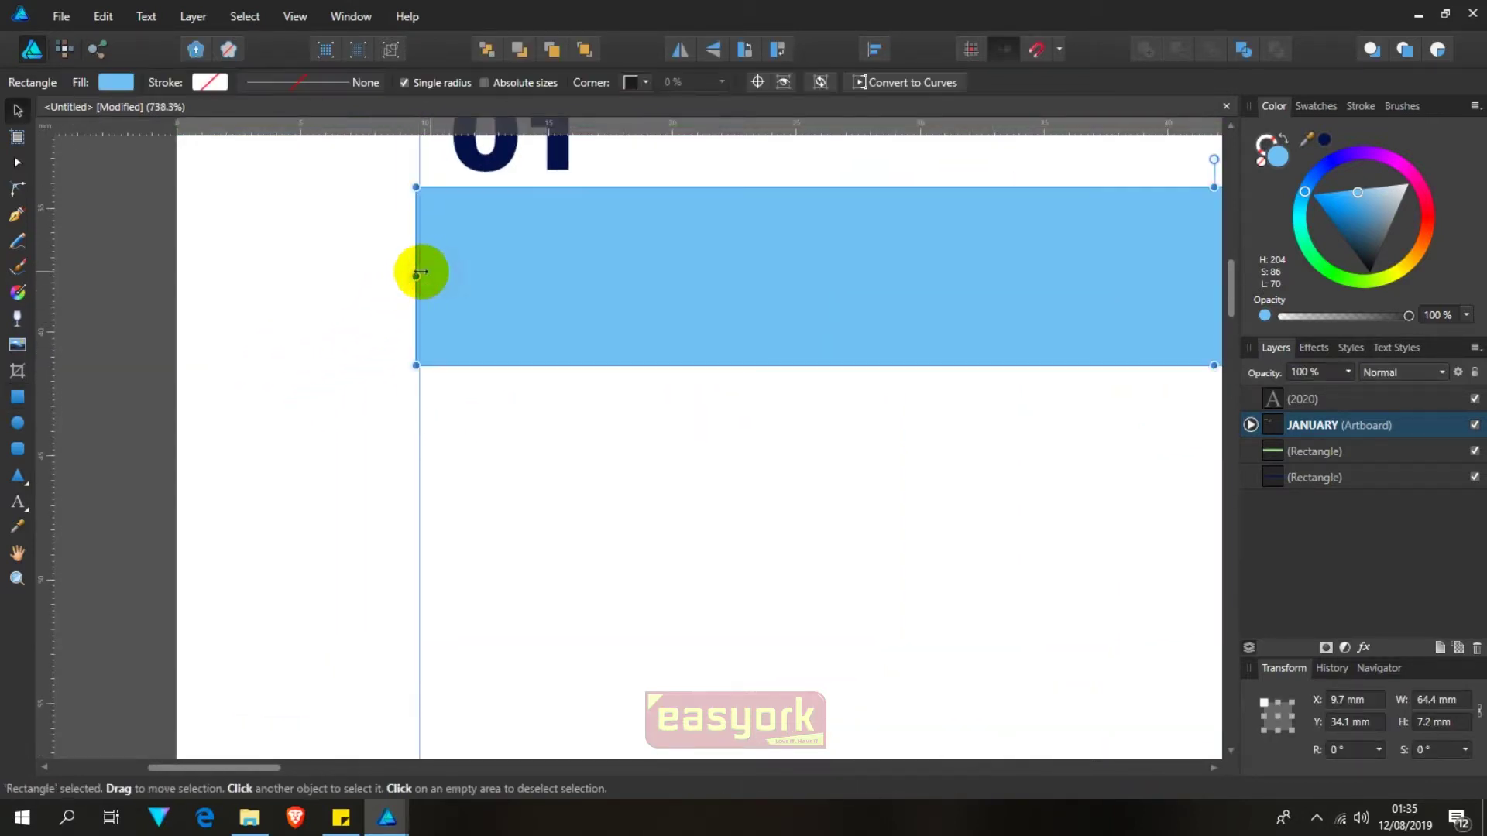
drag(419, 277, 422, 276)
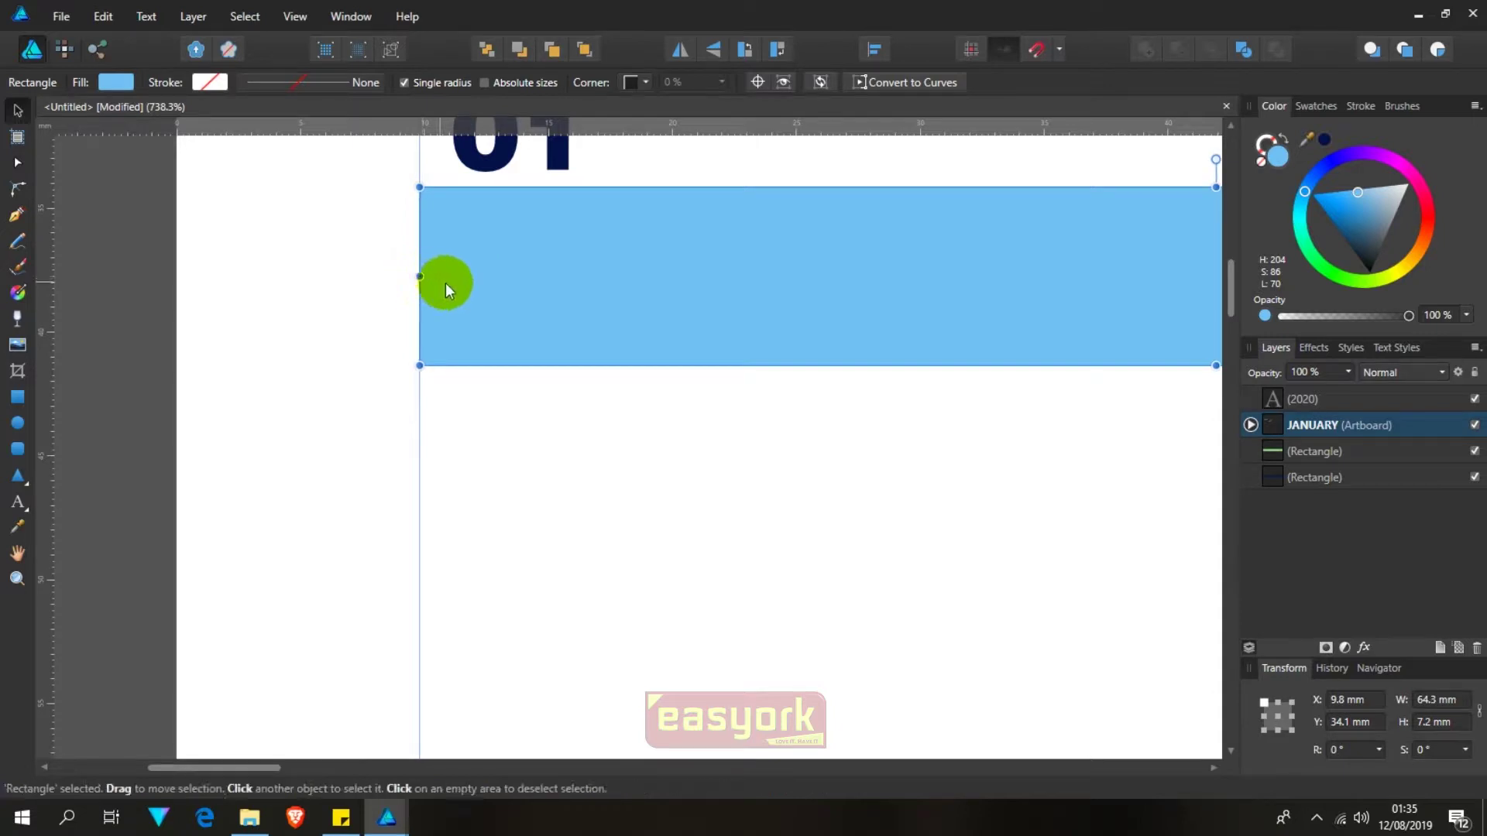
scroll(449, 294, down, 3)
drag(1074, 491, 814, 417)
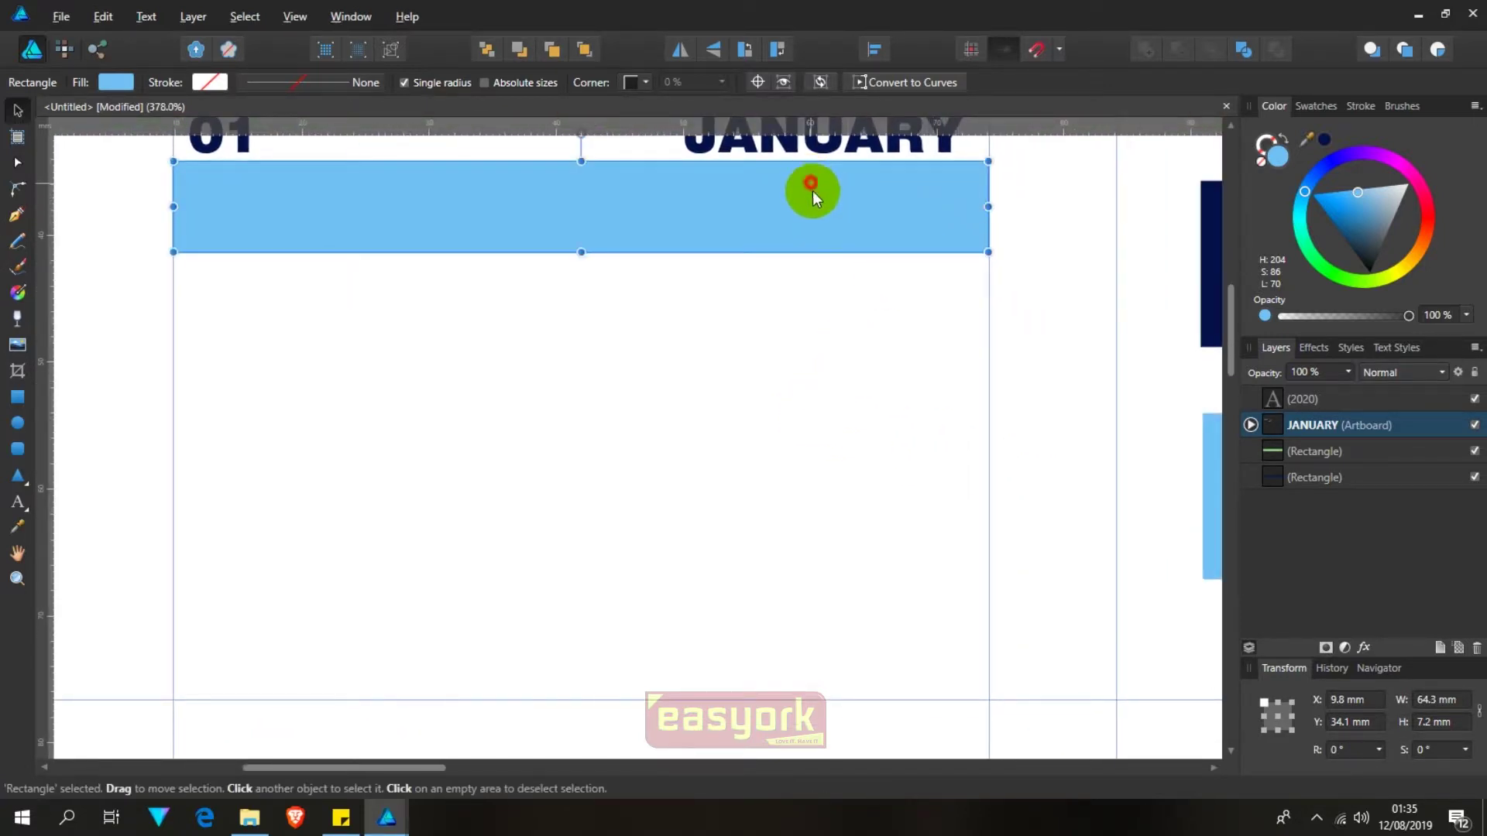
Step: Duplicate the blue bar with Ctrl+J into six evenly spaced bars
drag(811, 191, 811, 276)
key(Up)
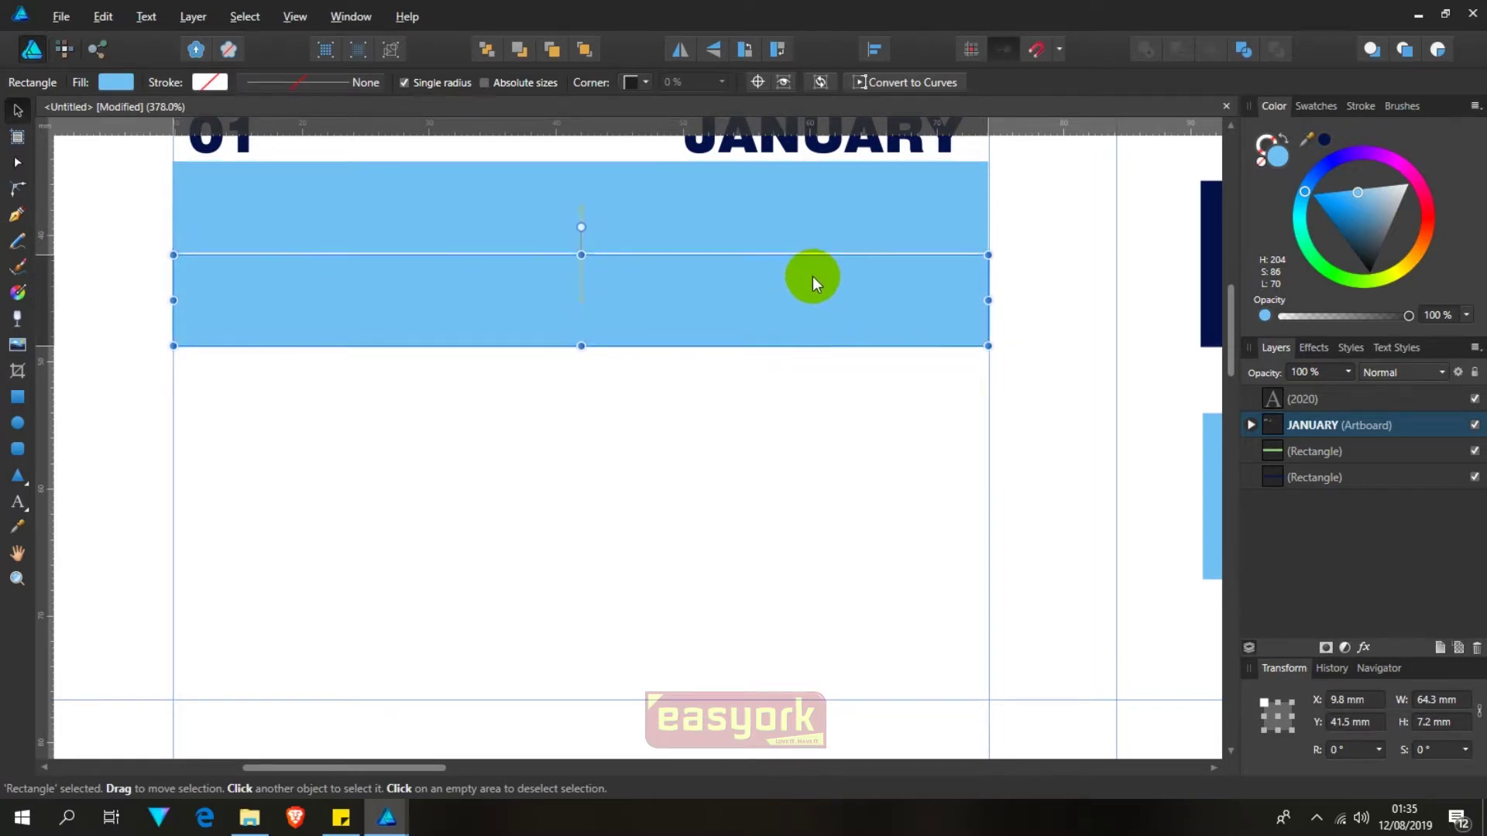
key(Down)
key(Down)
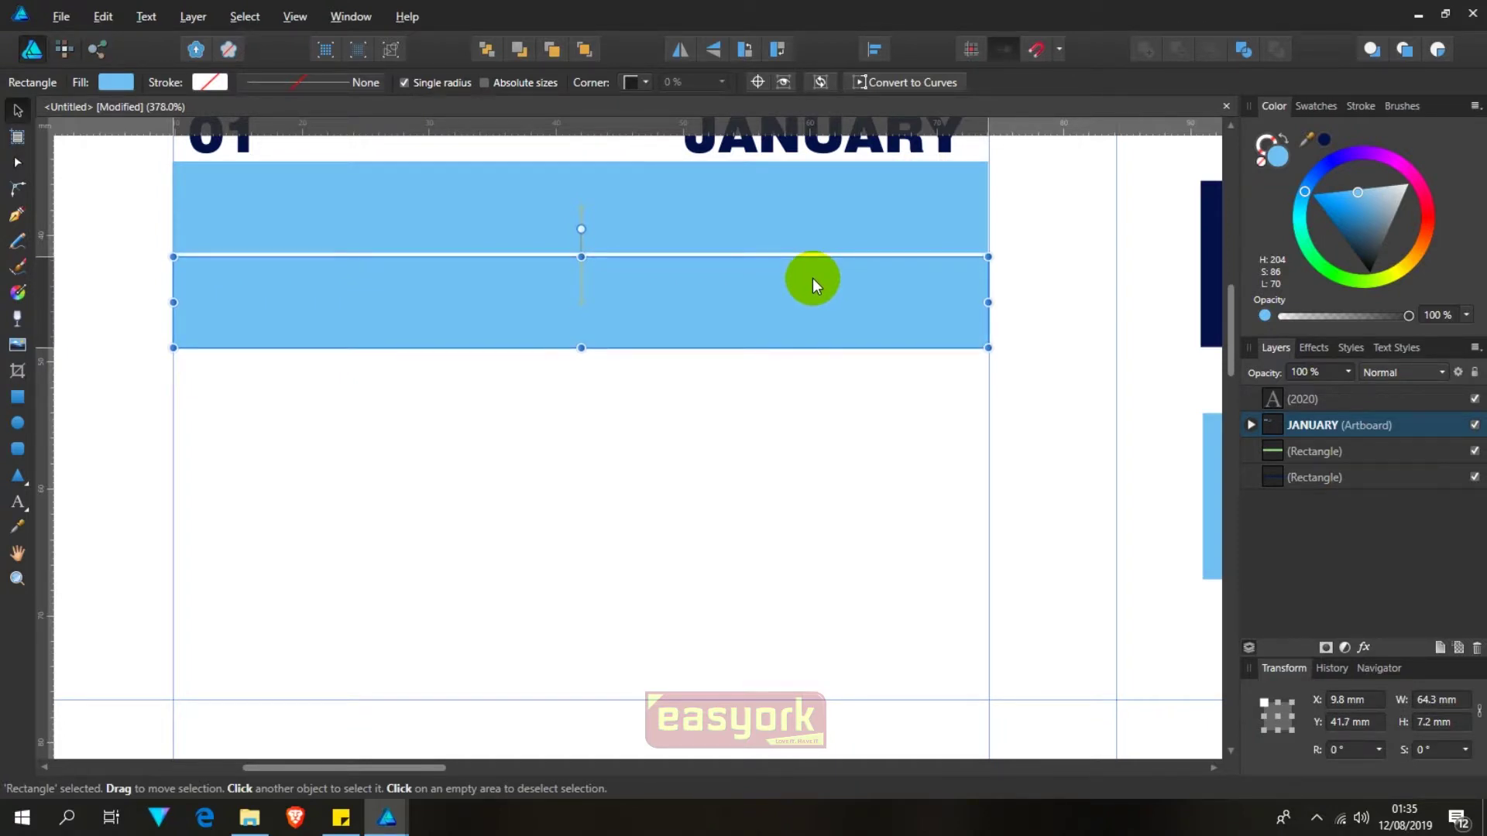
drag(812, 279, 813, 282)
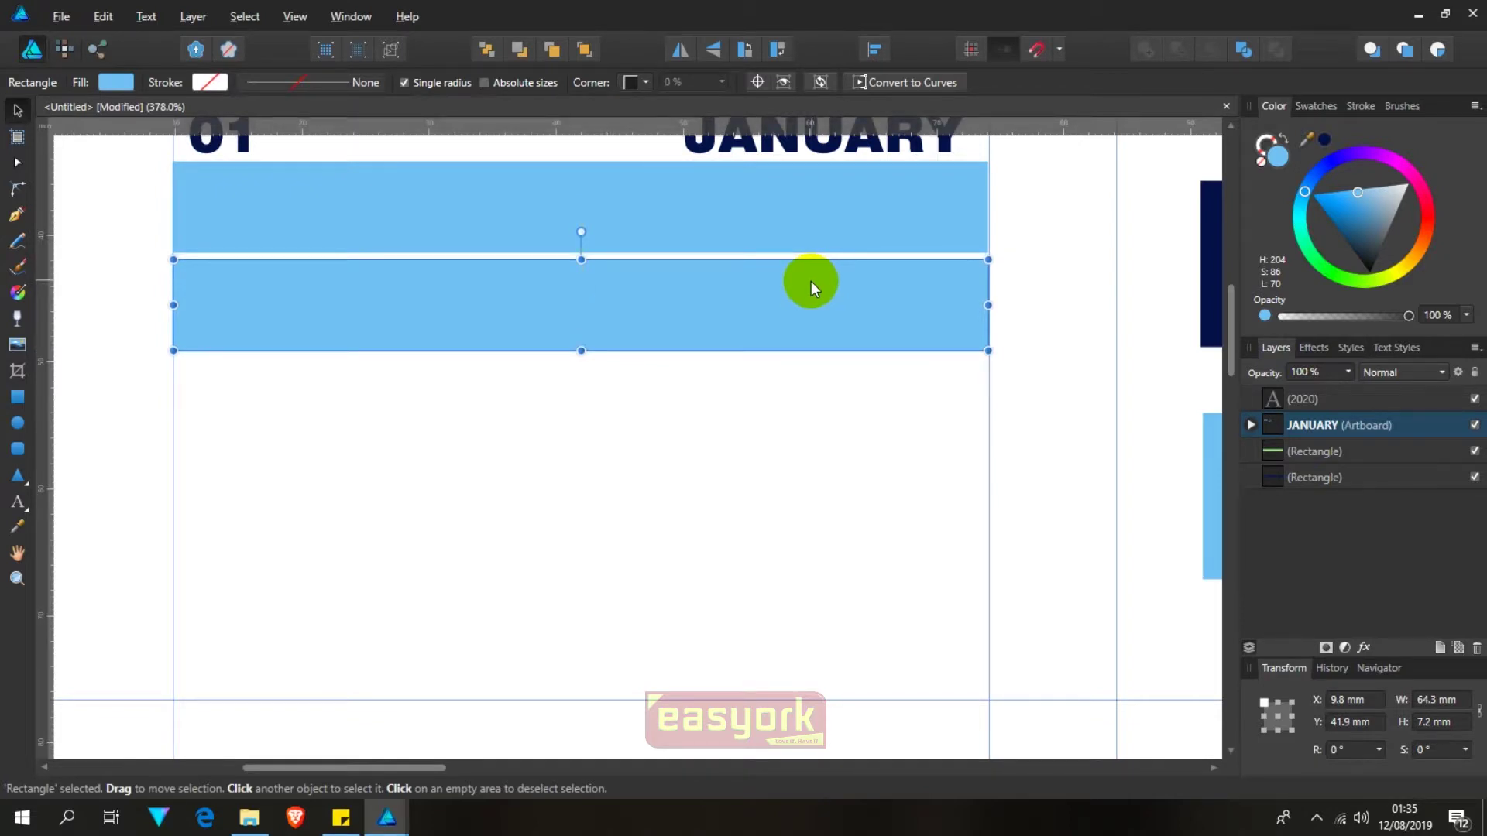
key(ctrl+j)
key(ctrl+j)
key(ctrl+j)
drag(811, 281, 809, 606)
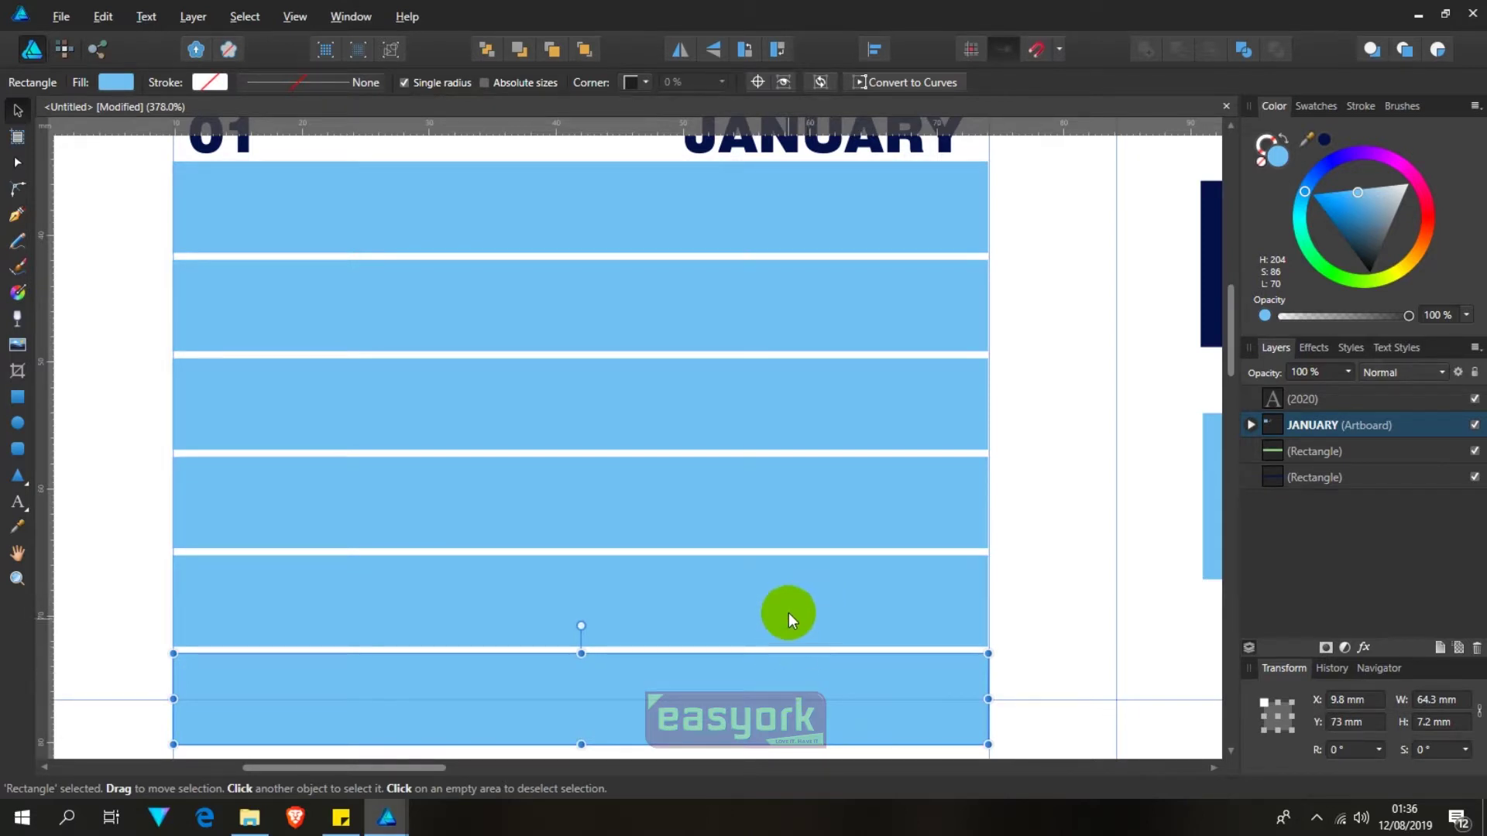
Step: Resize the stack of six bars to a 42.4 mm height to fit the guide
shift+click(795, 596)
shift+click(805, 499)
shift+click(790, 417)
shift+click(804, 313)
shift+click(809, 225)
scroll(750, 691, down, 1)
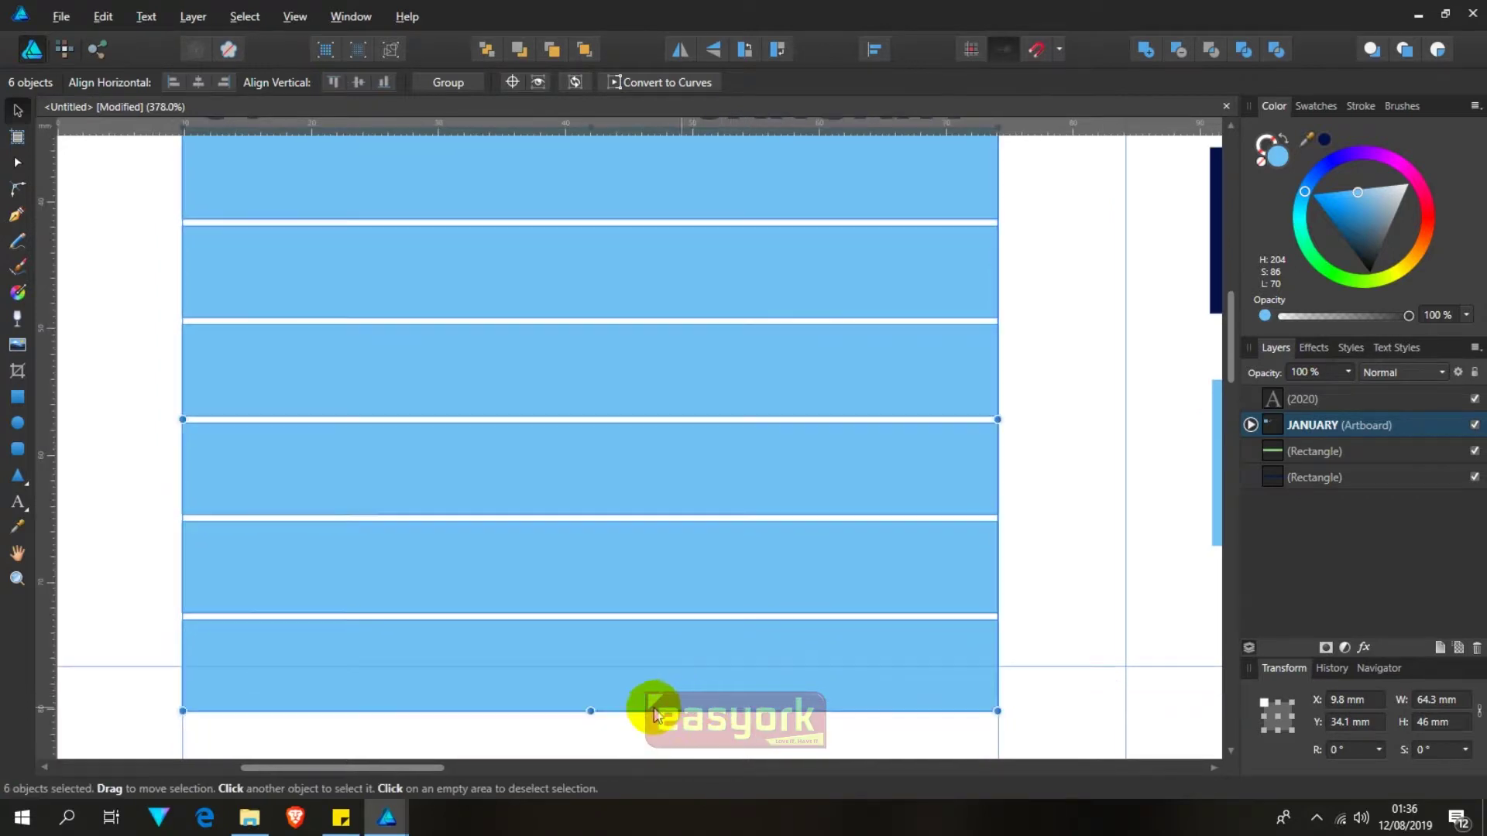
drag(592, 712, 594, 667)
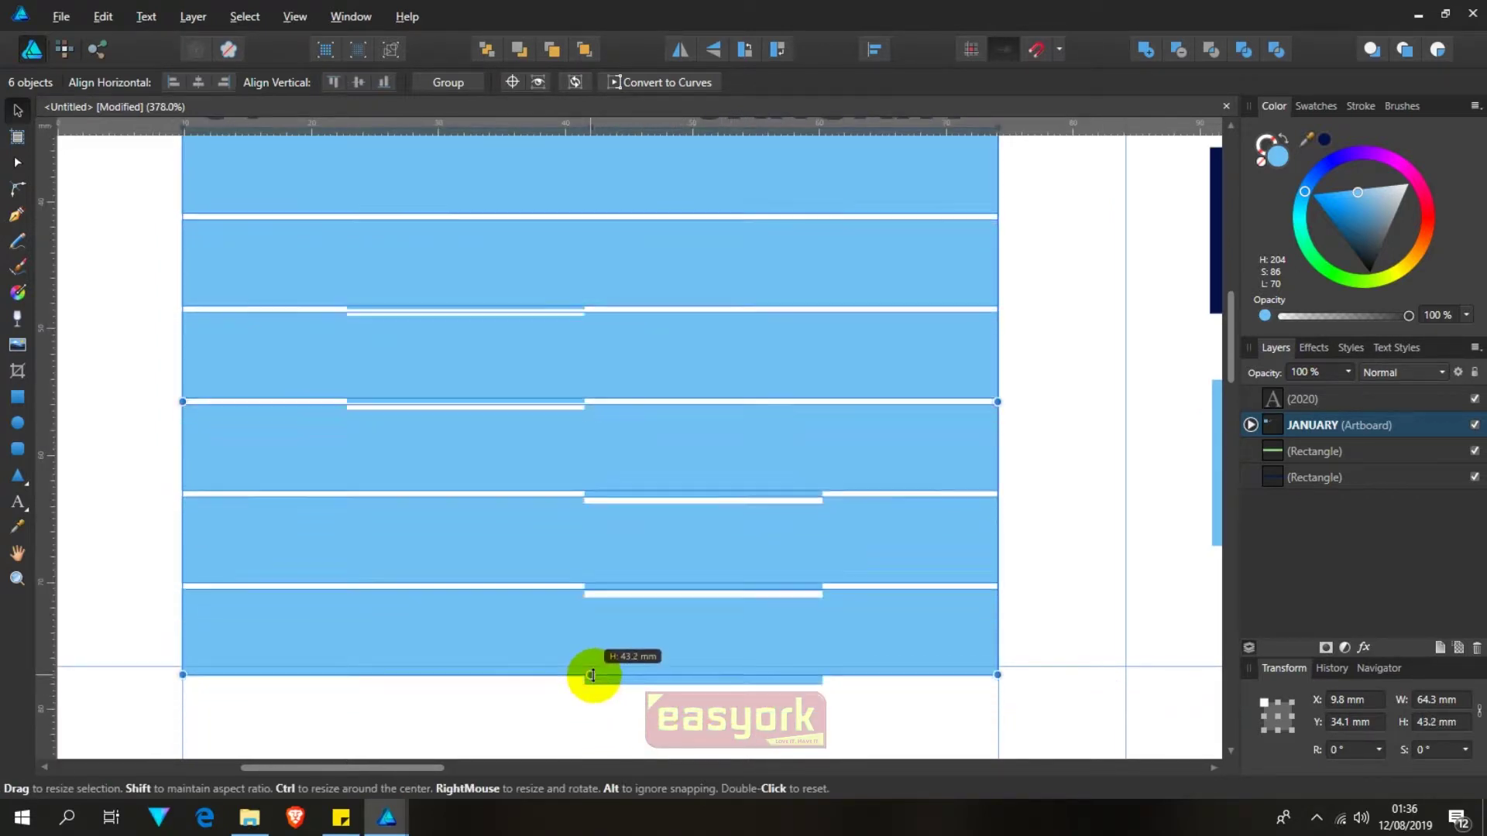
drag(595, 667, 597, 664)
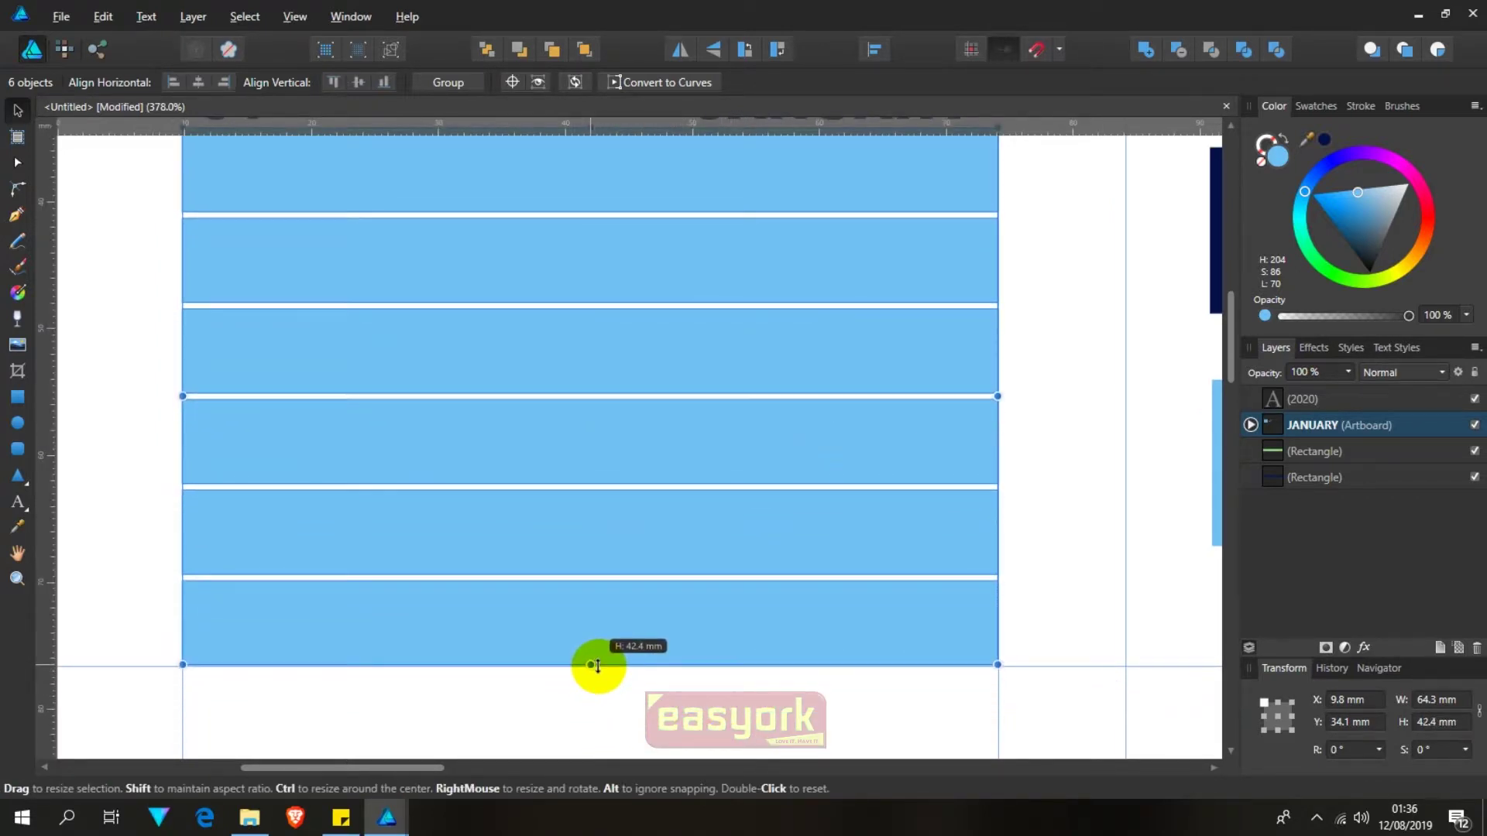
mouse_move(631, 515)
mouse_down()
mouse_move(745, 310)
mouse_move(837, 395)
mouse_move(845, 347)
mouse_up()
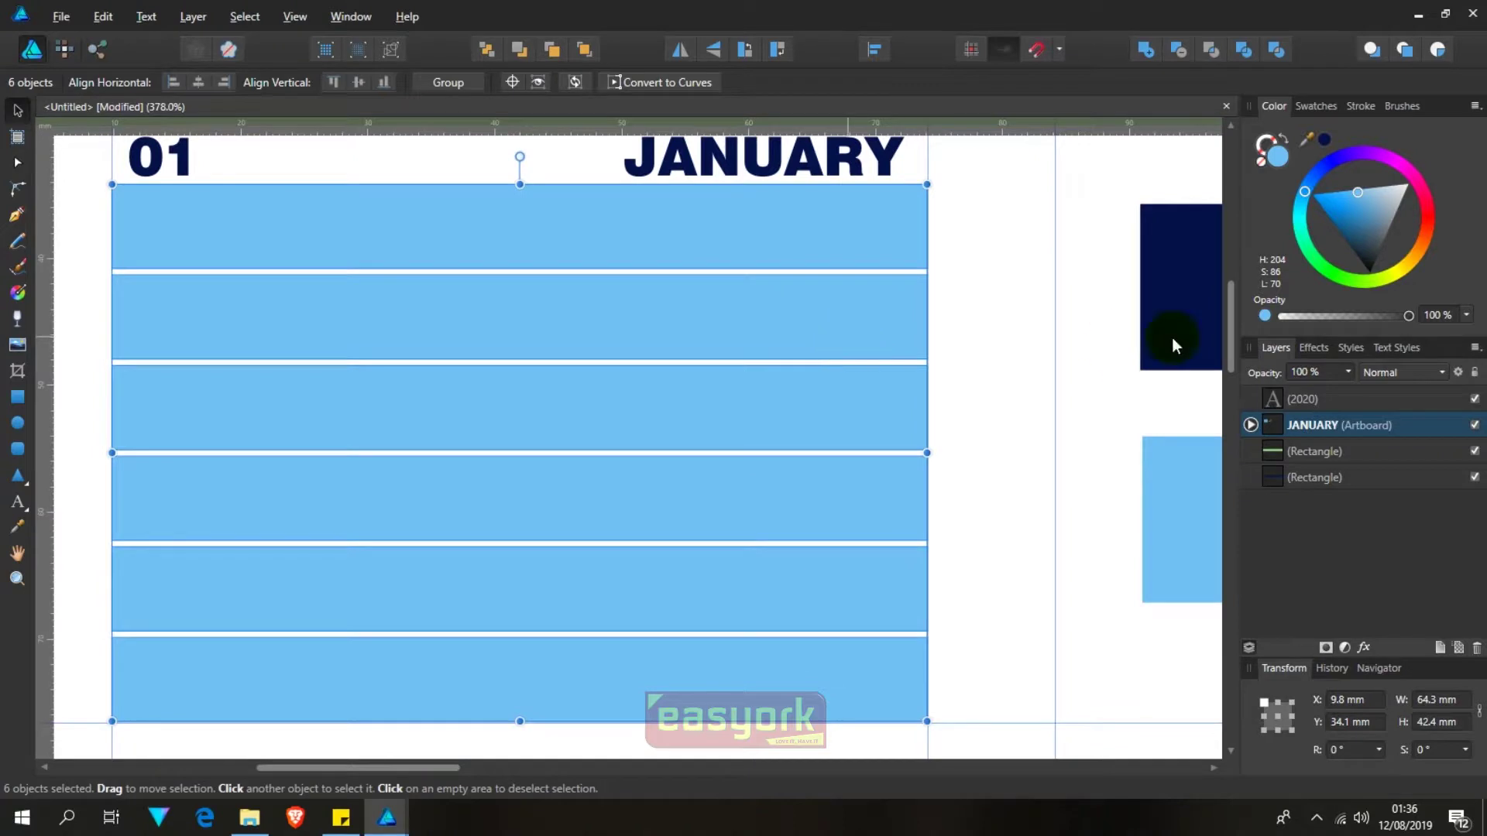
scroll(980, 335, down, 3)
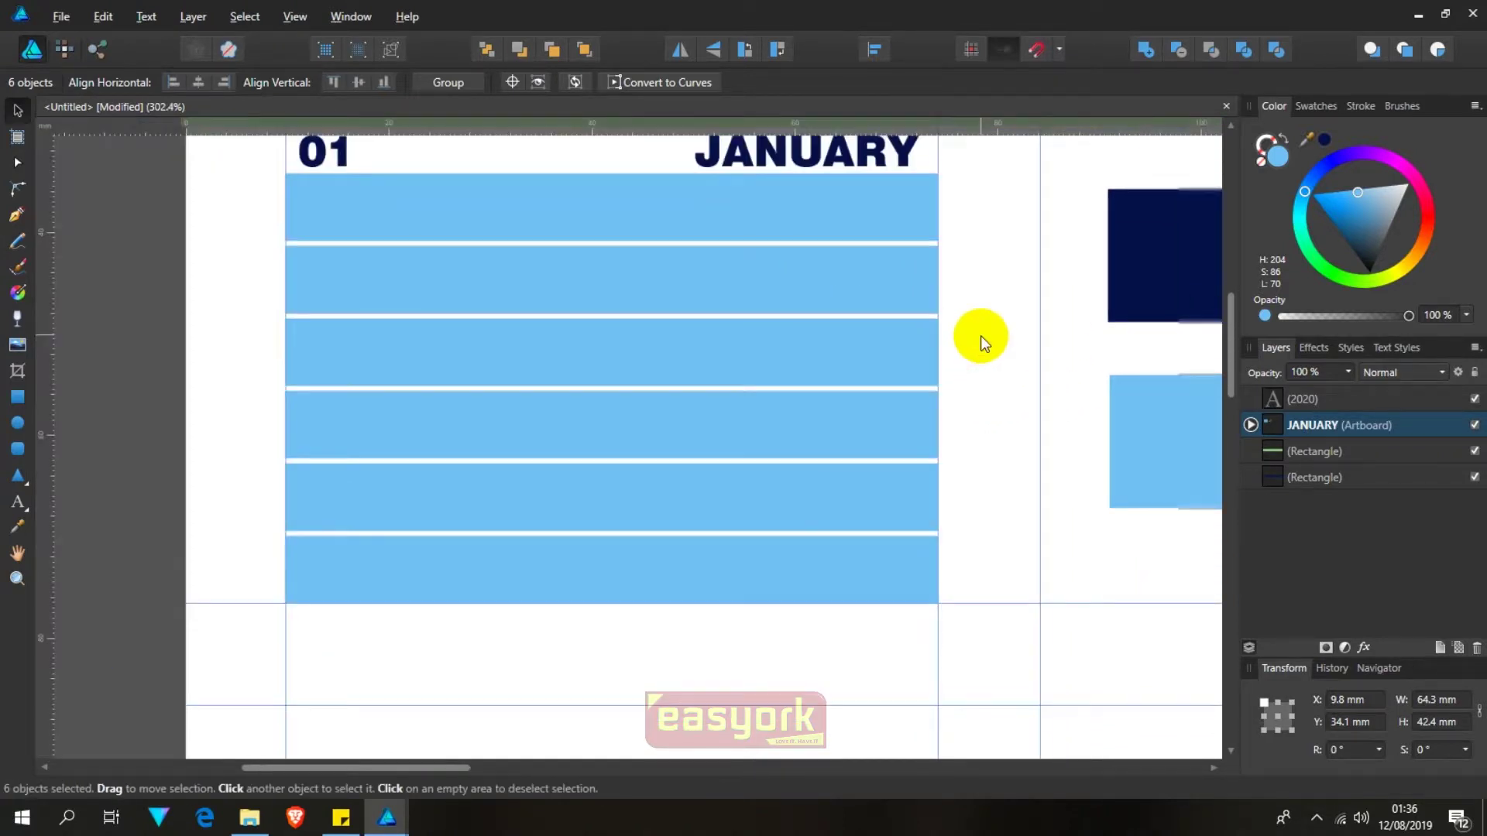
Step: Fill the top bar navy by sampling the navy swatch
click(908, 258)
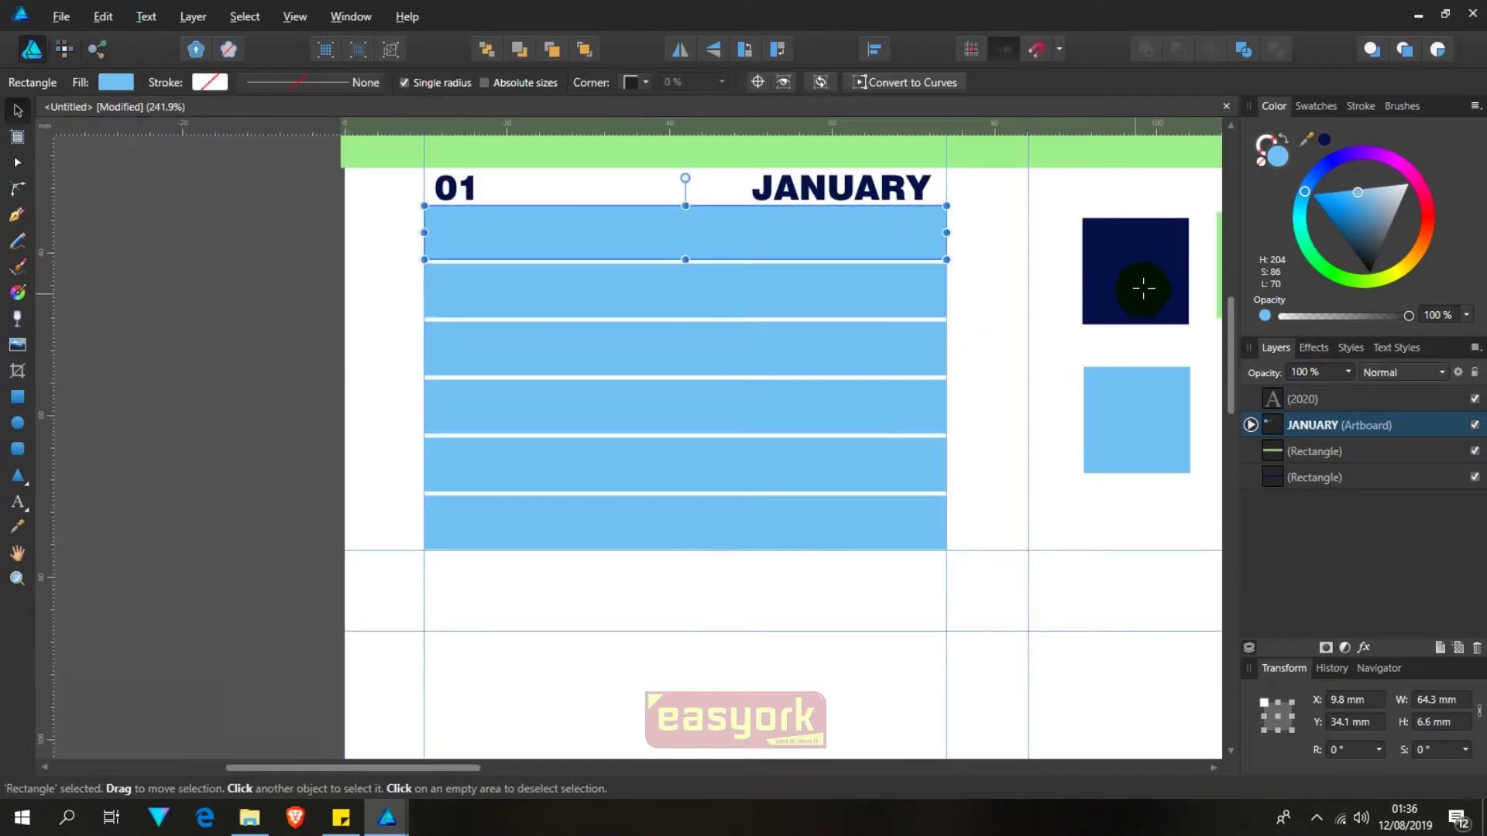
key(i)
click(1146, 284)
key(v)
click(1002, 299)
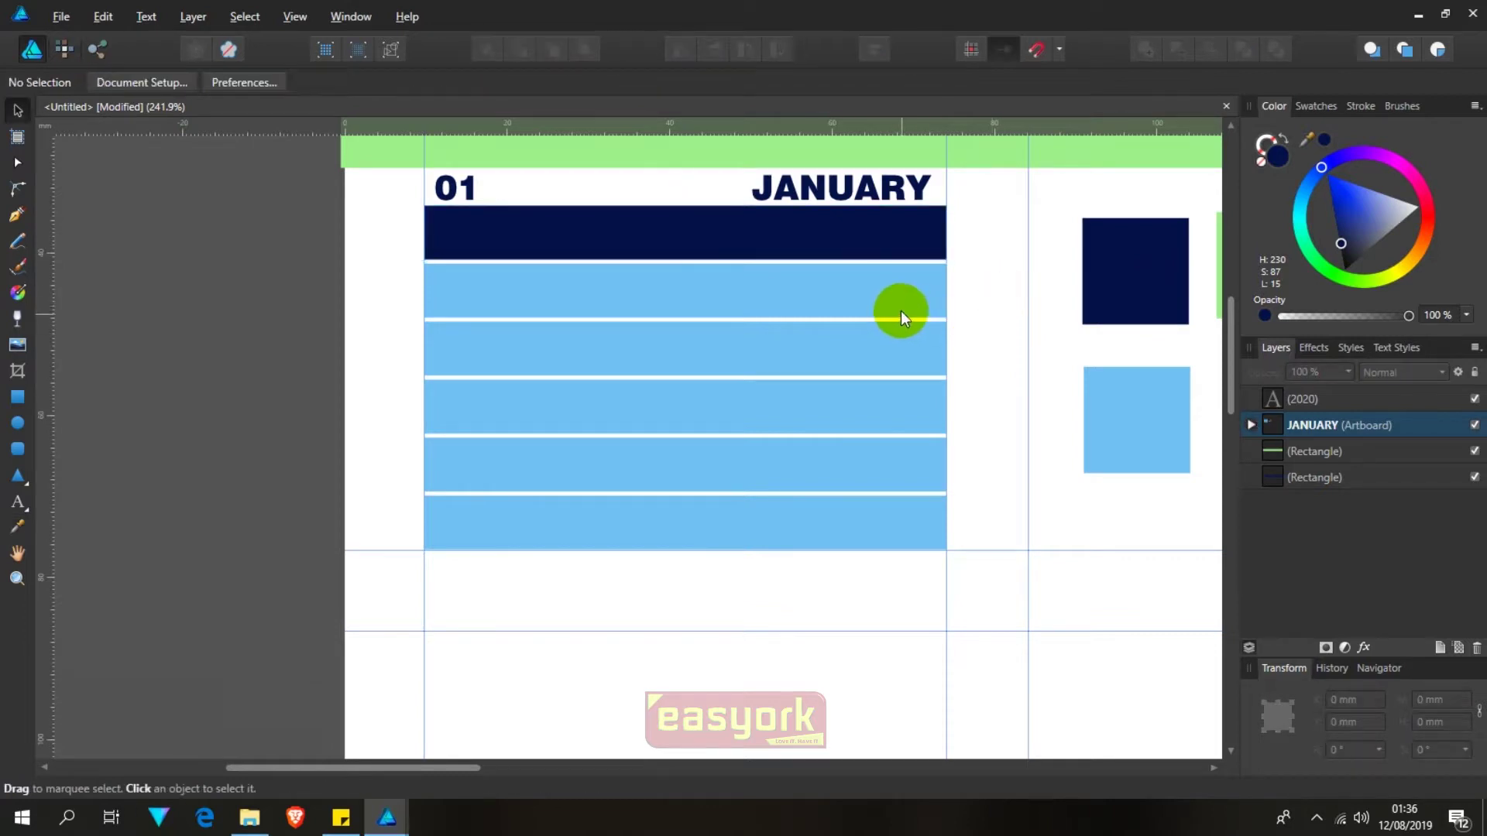
drag(1039, 363, 845, 339)
Step: Fill two lower bars green, giving navy, blue, green, blue, green, blue
click(737, 327)
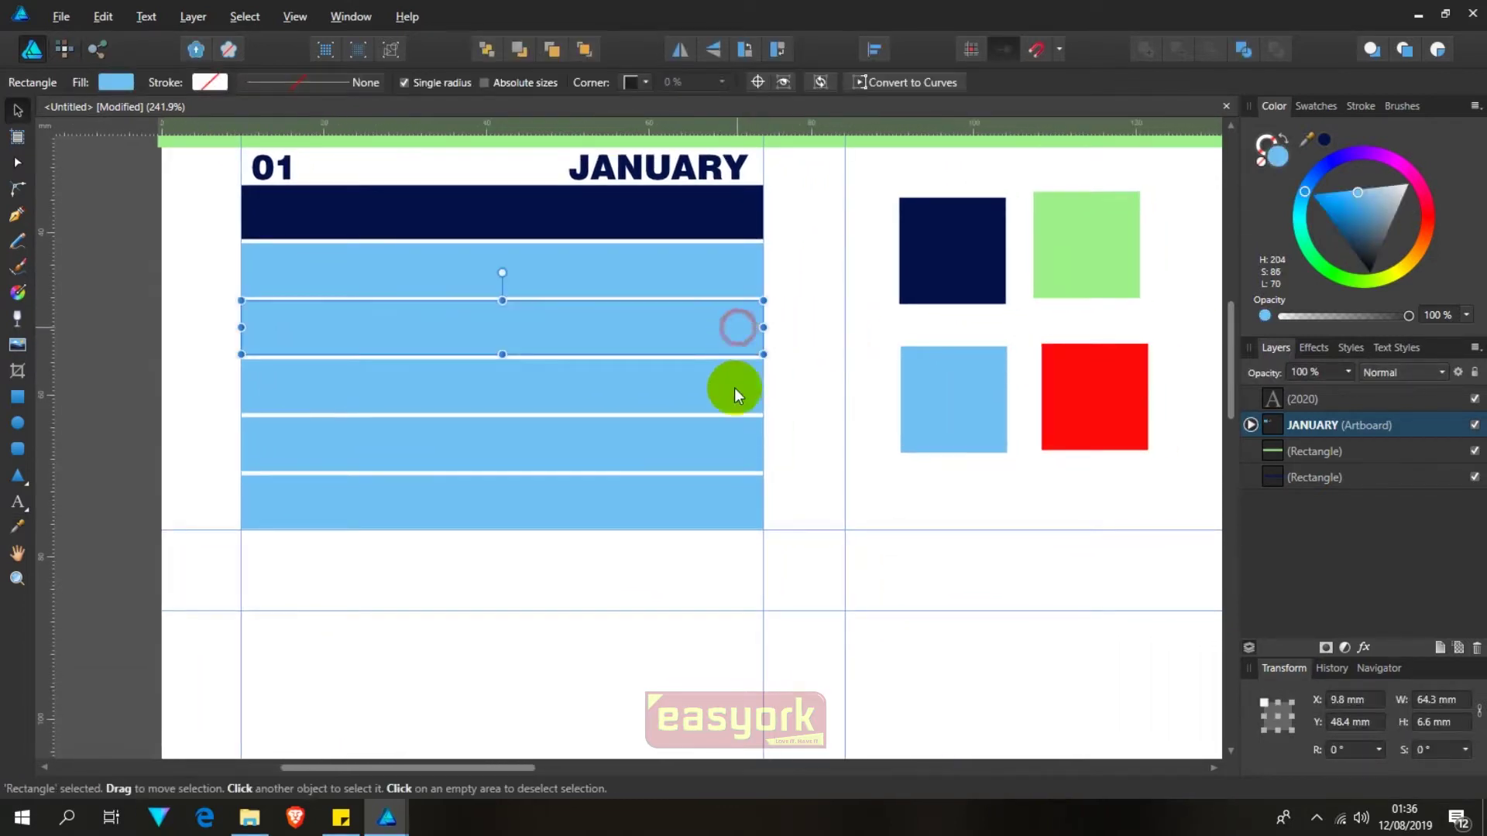
shift+click(720, 445)
key(i)
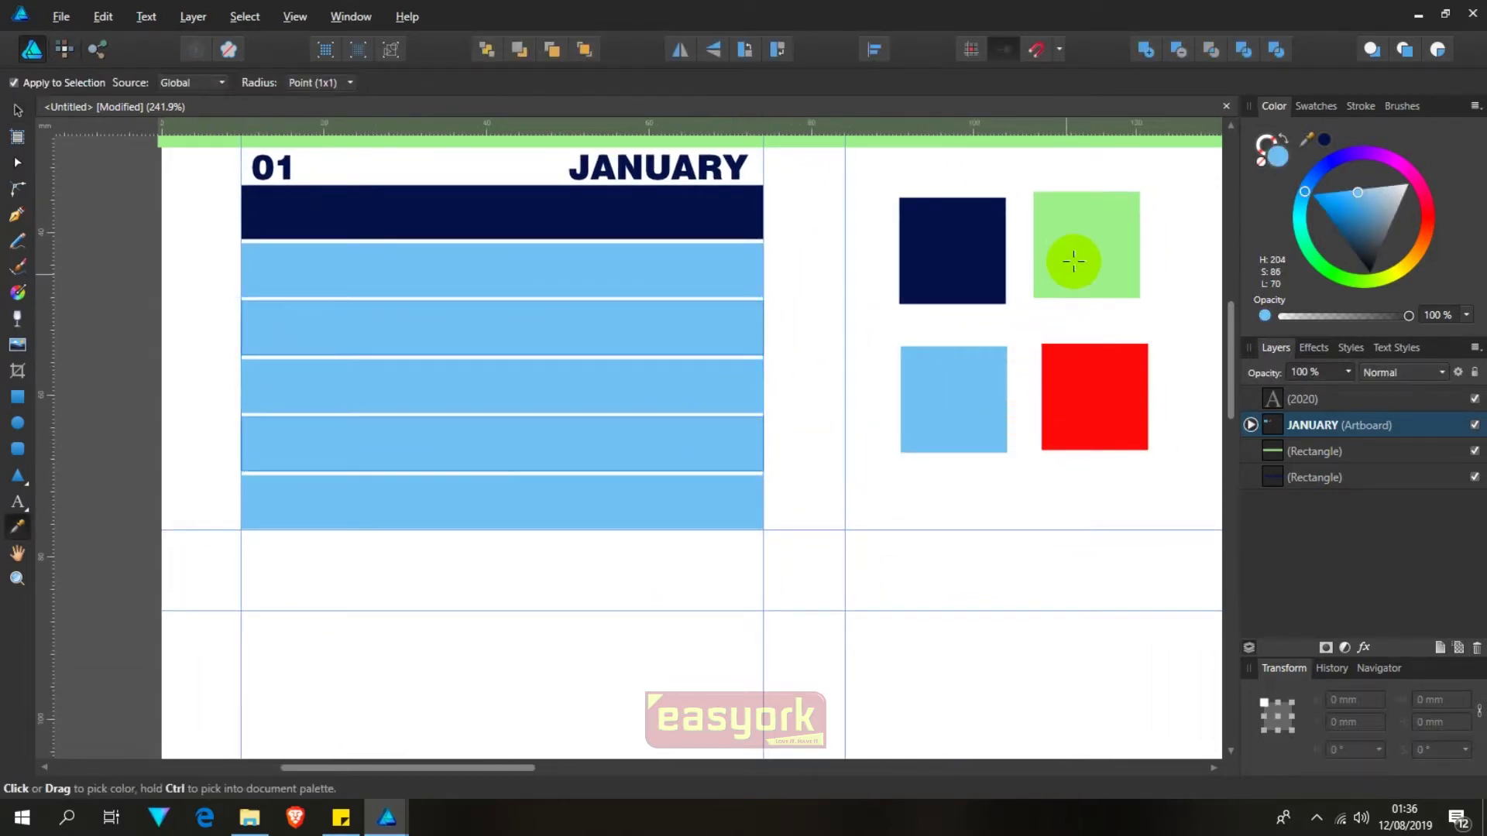
click(1076, 249)
key(v)
click(821, 350)
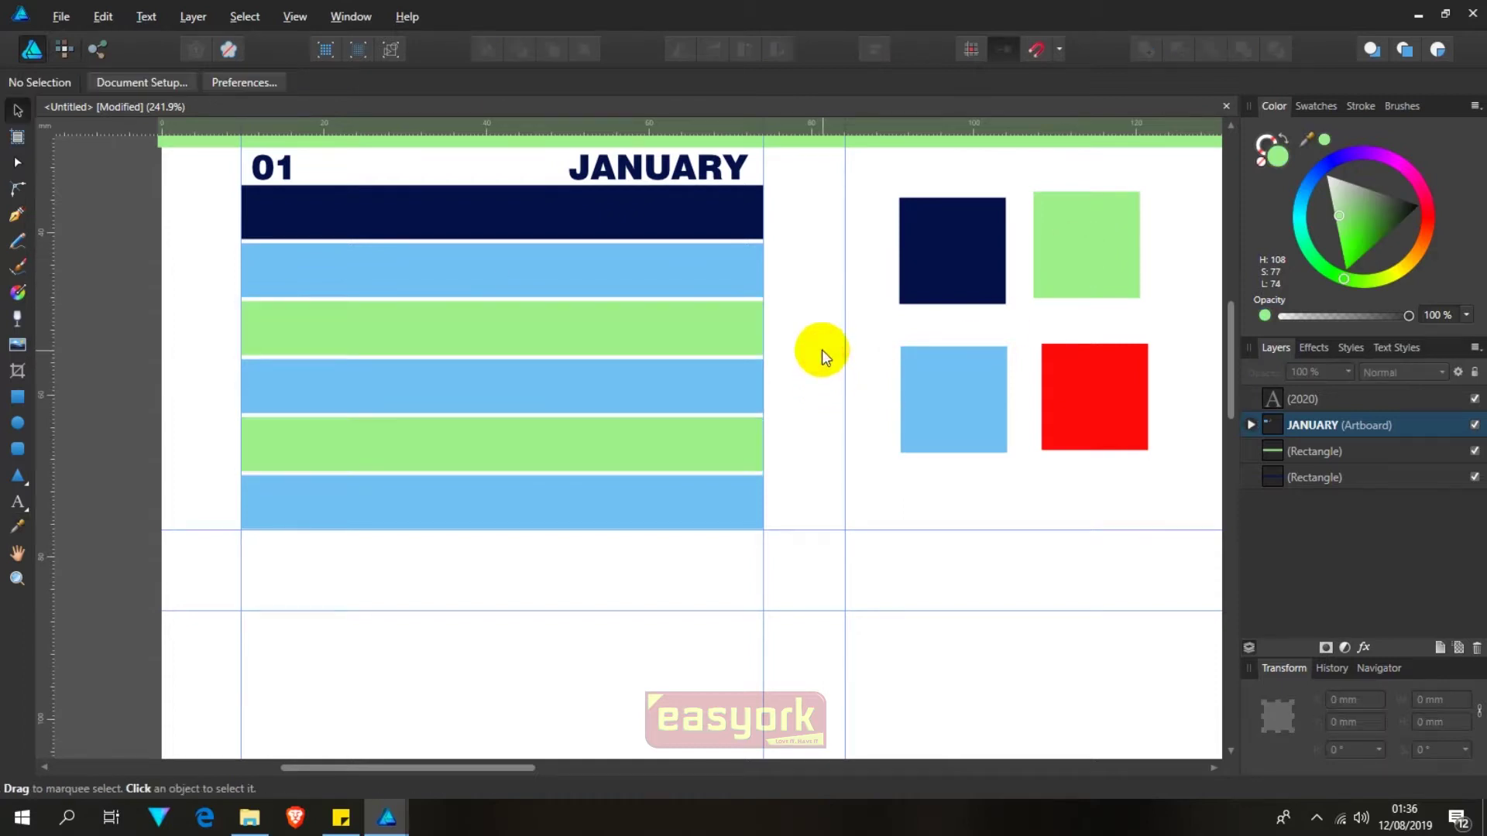
drag(662, 389, 758, 409)
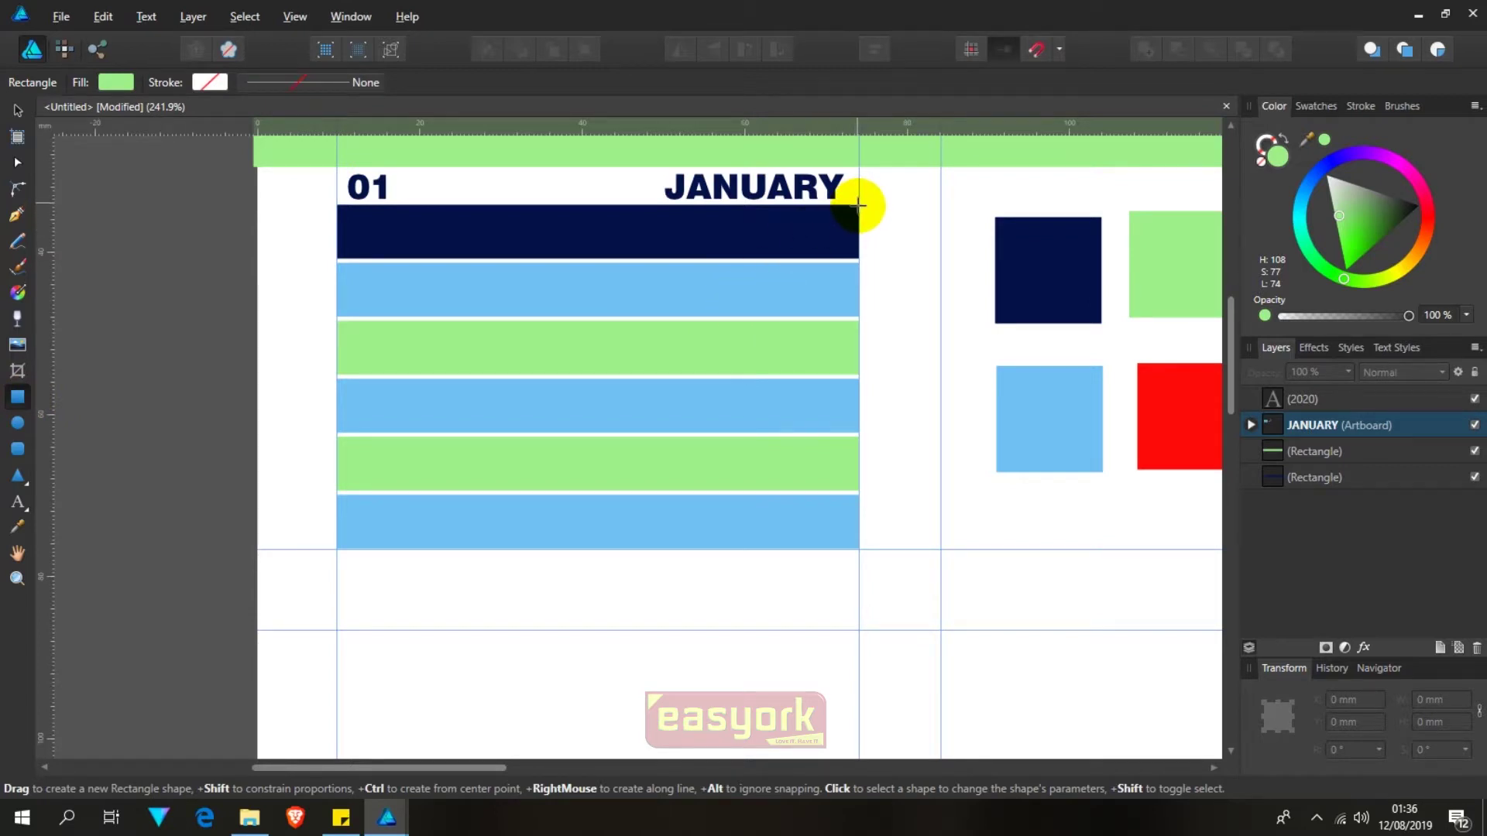
Step: Draw a rectangle covering all the row bands, 64.4 mm wide
mouse_move(857, 205)
mouse_down()
mouse_move(808, 259)
mouse_move(498, 368)
mouse_move(377, 525)
mouse_move(336, 550)
mouse_up()
scroll(834, 411, up, 5)
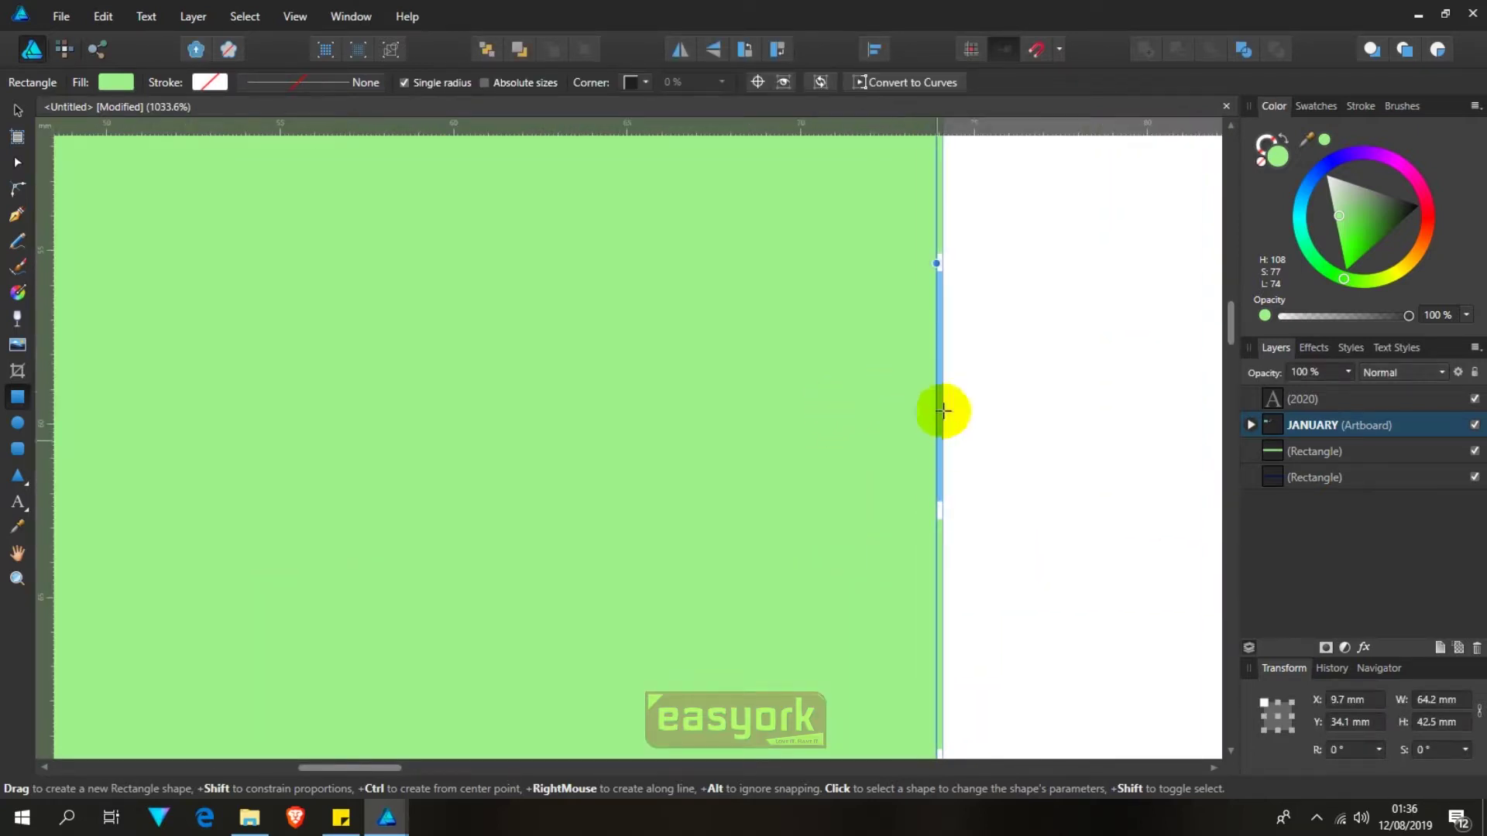
drag(937, 264, 942, 264)
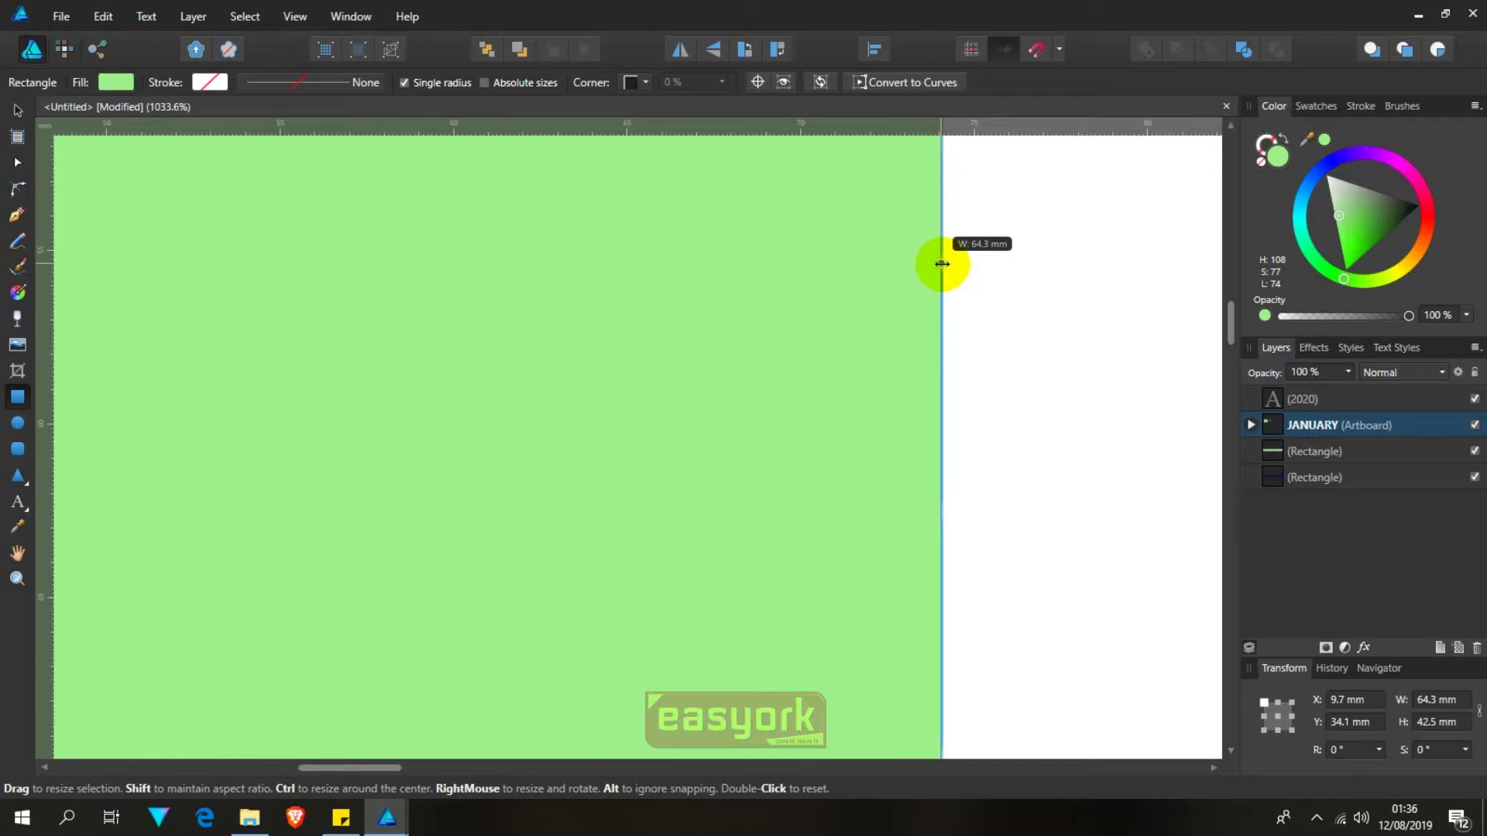
scroll(943, 264, down, 5)
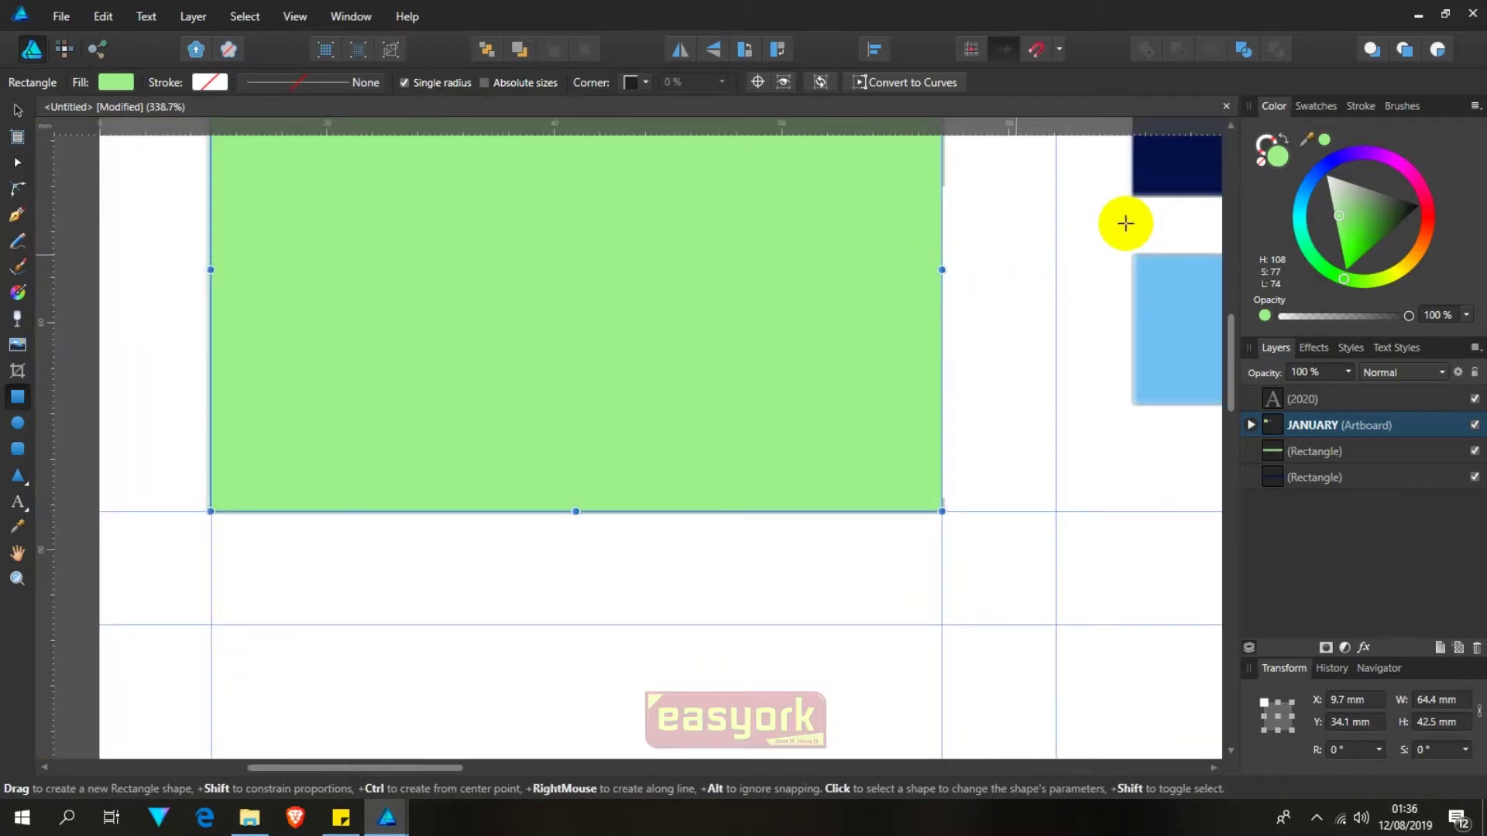
drag(1129, 226, 1016, 416)
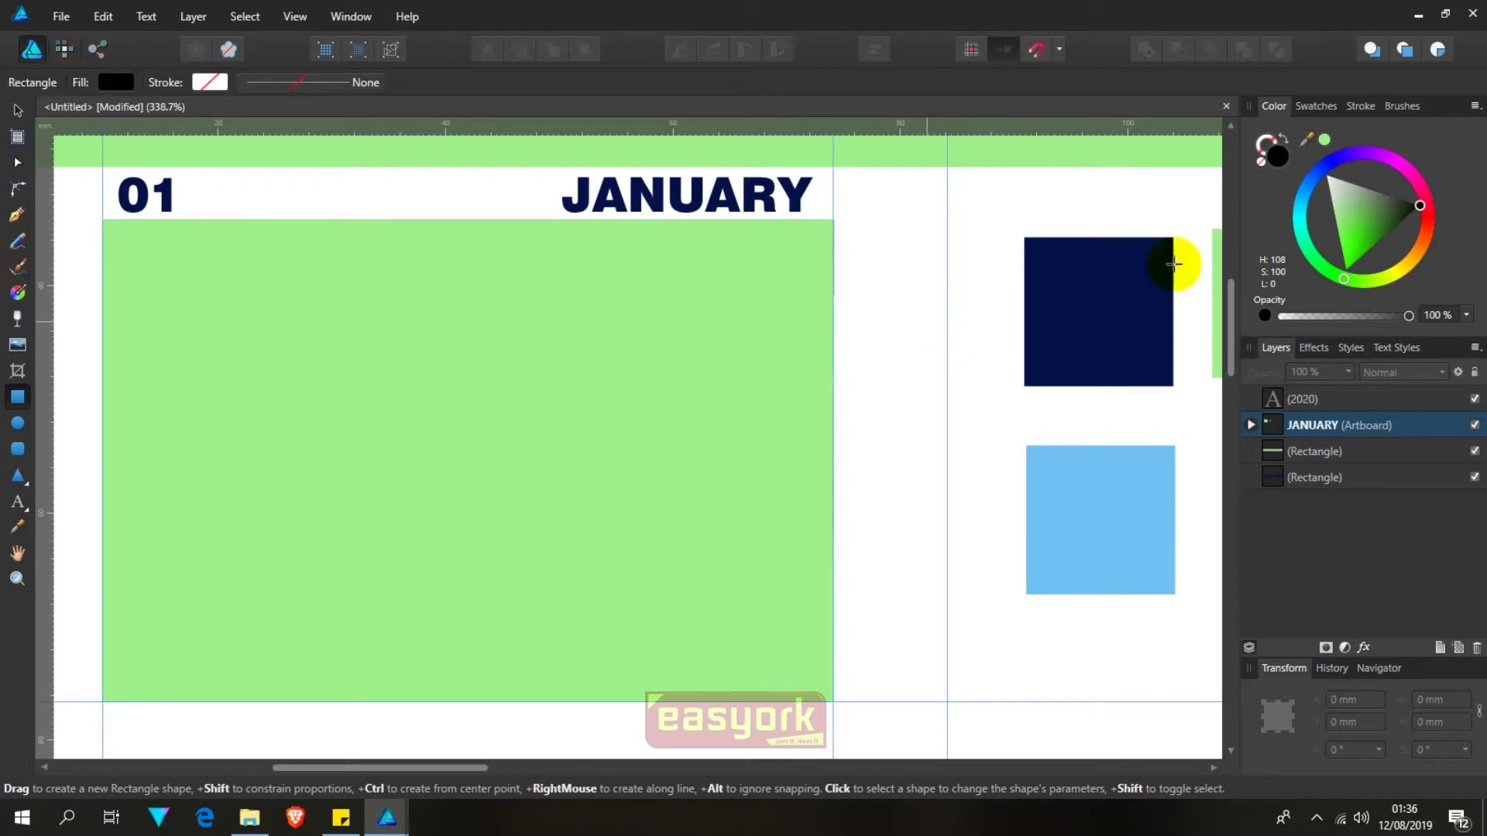
Step: Make the rectangle black and set its width to 64.4 mm/7 (9.2 mm)
key(v)
click(757, 310)
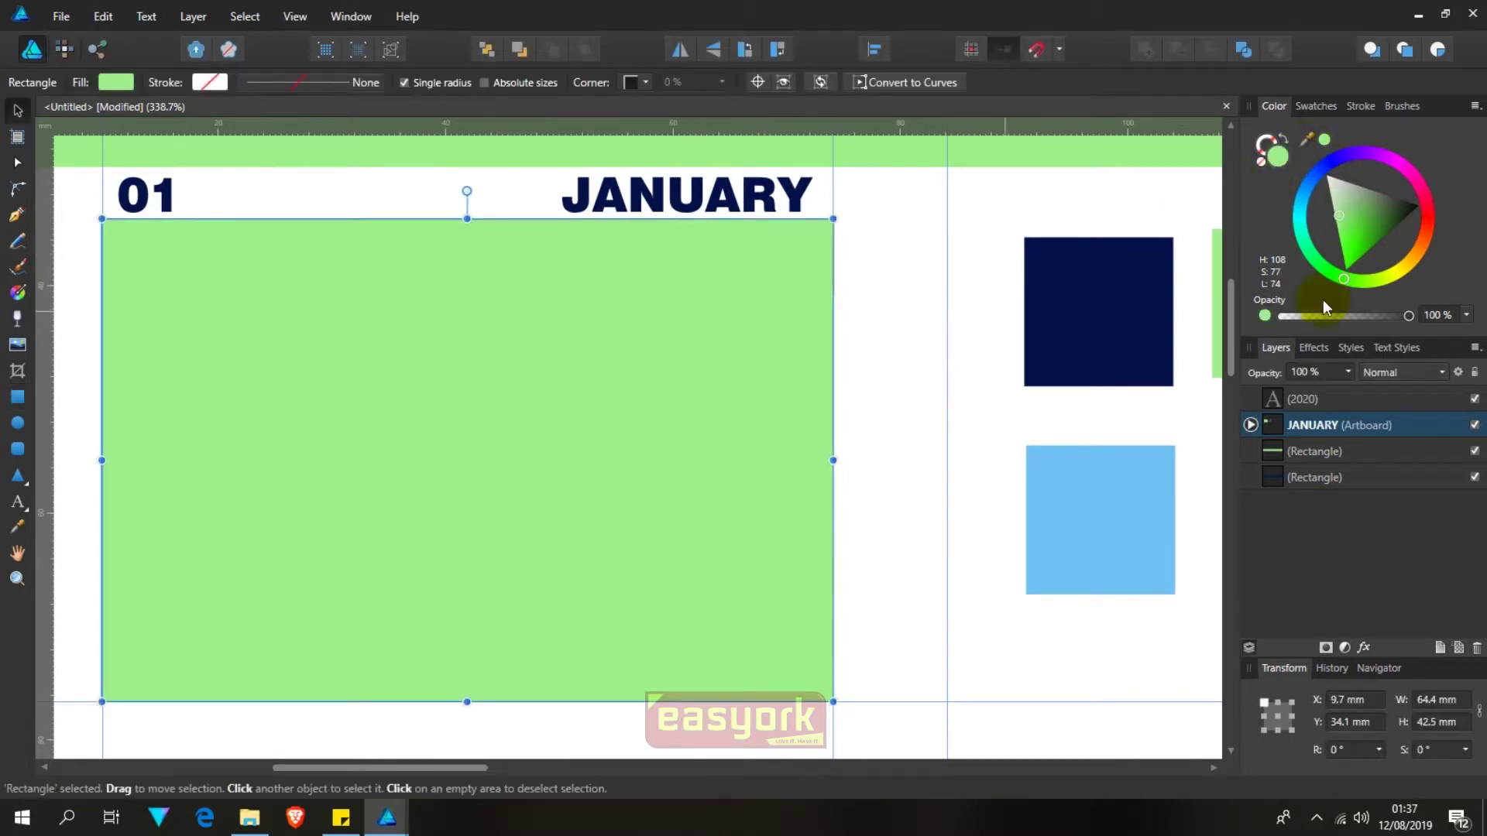
drag(1399, 202, 1440, 183)
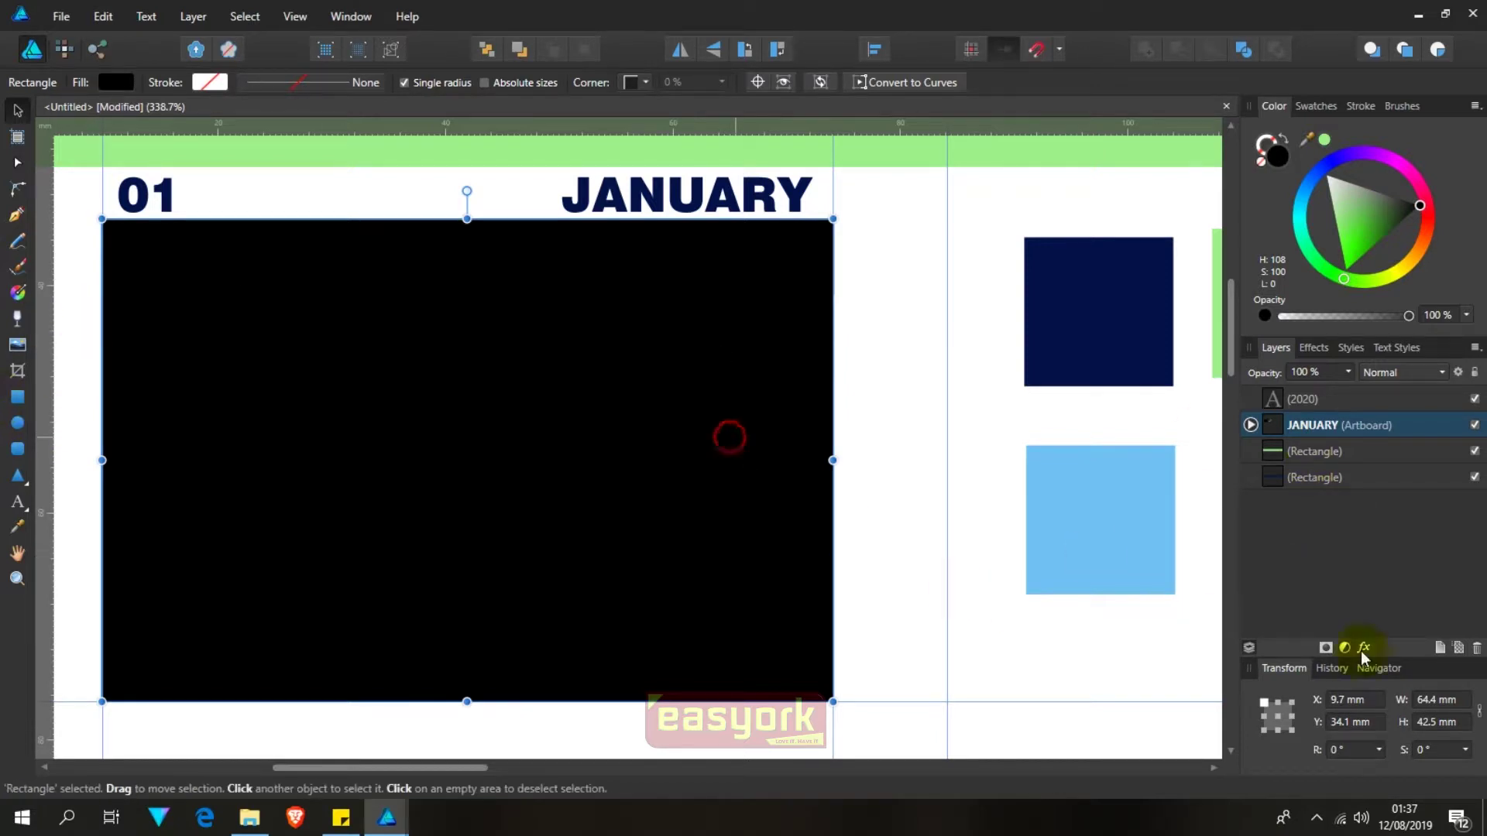
click(1455, 700)
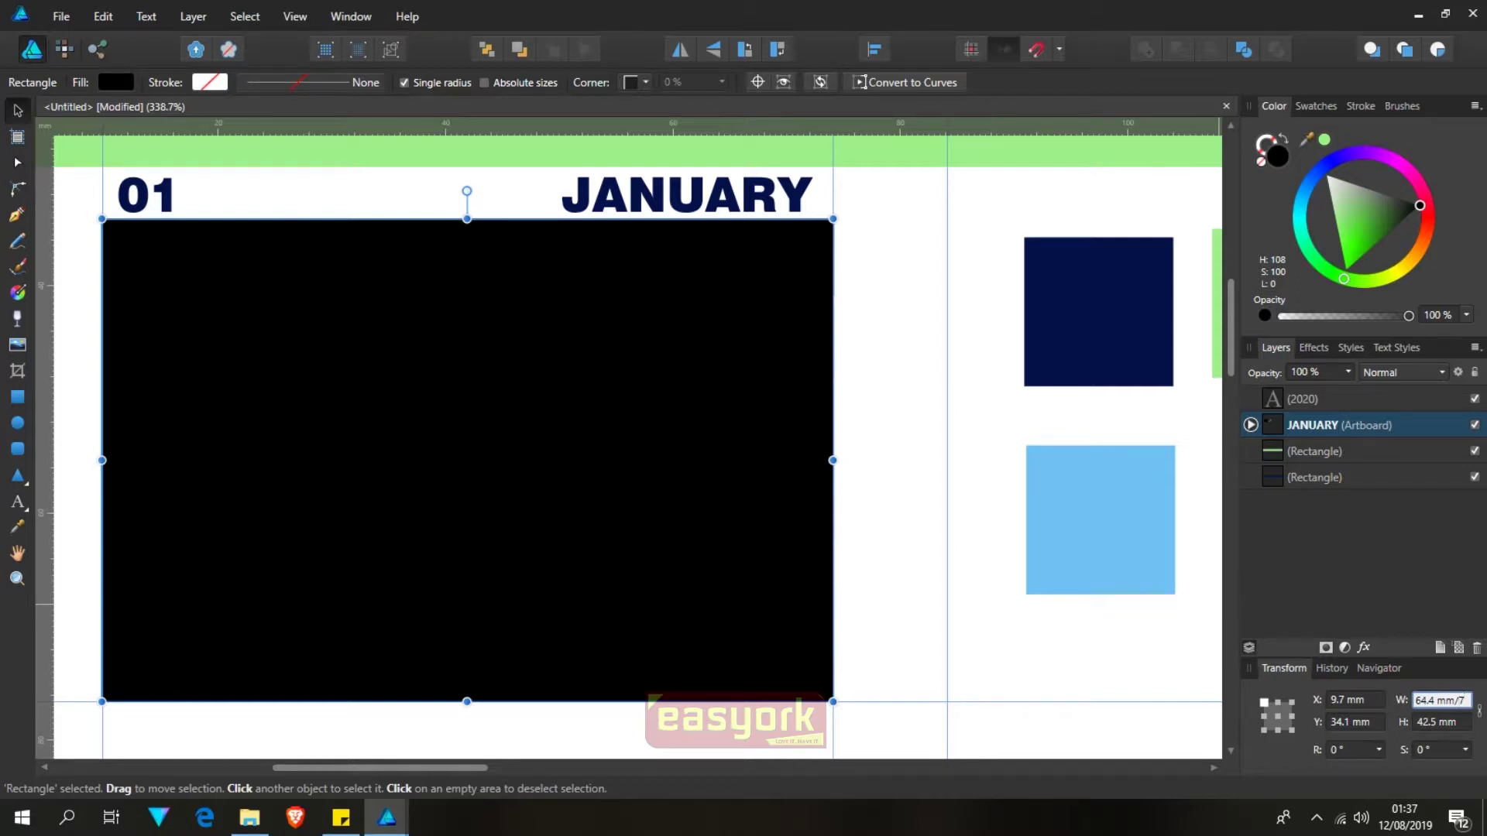
key(Return)
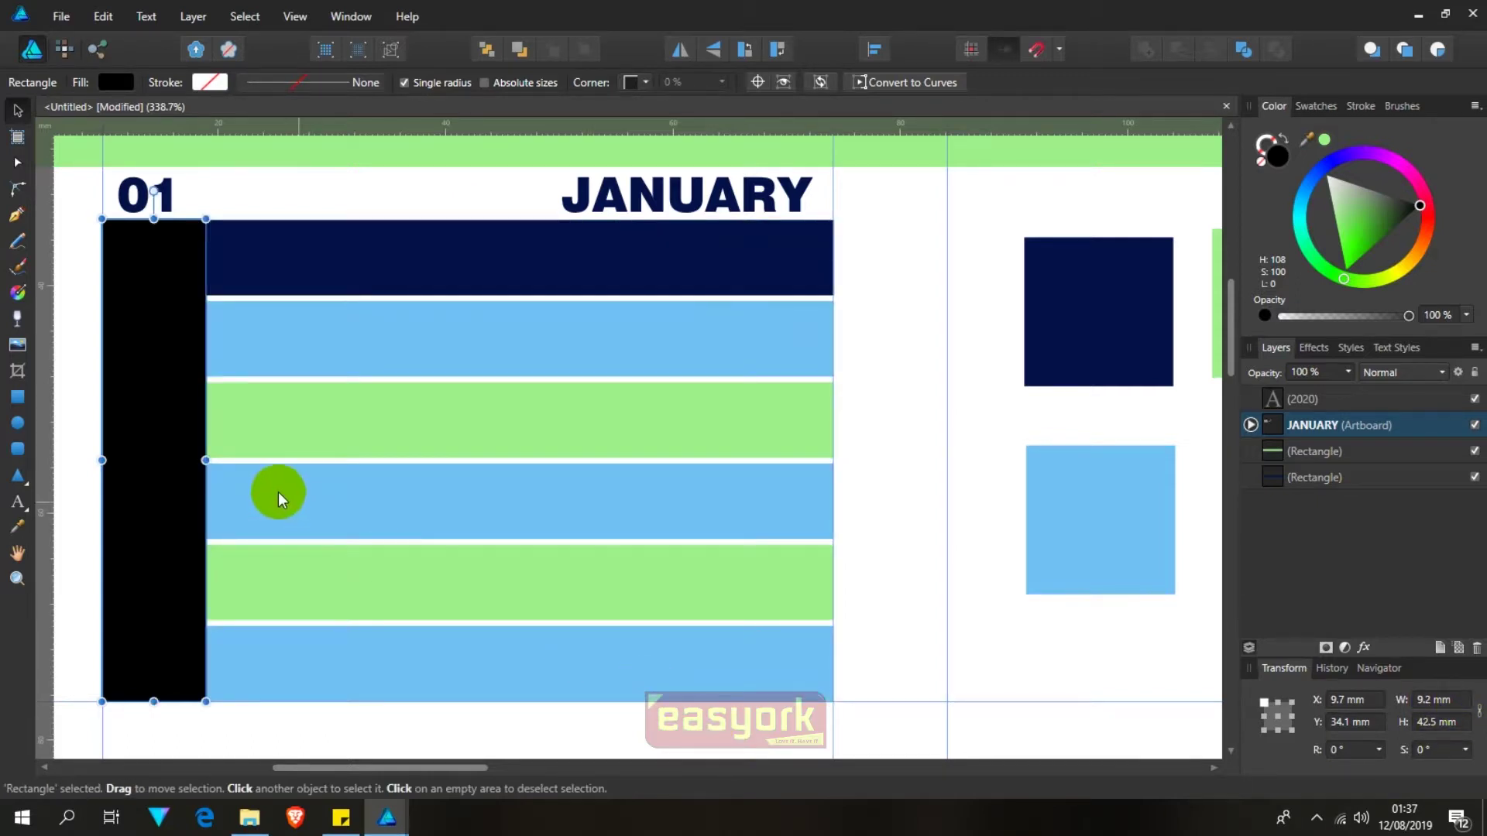
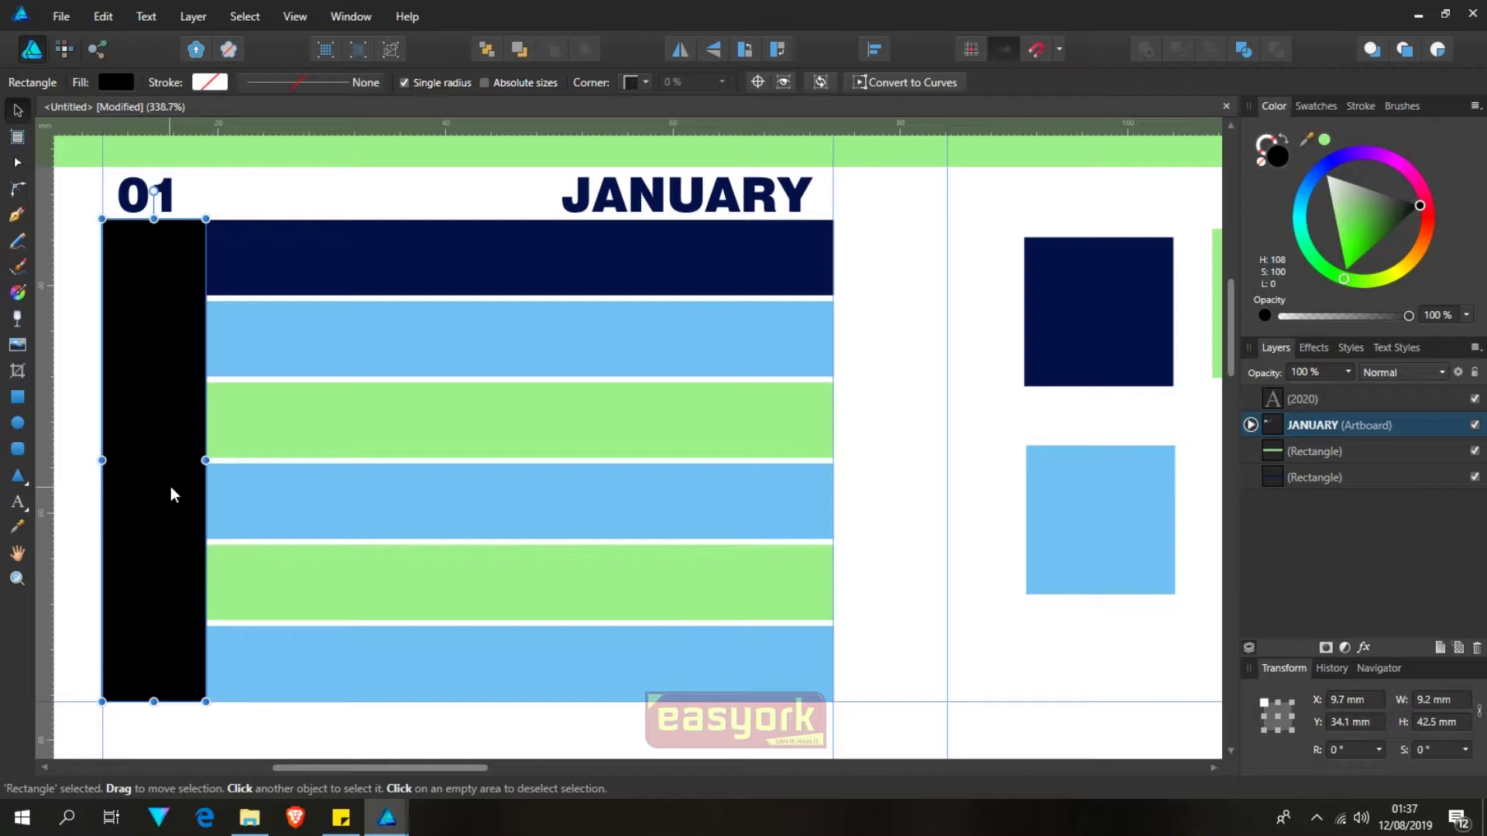
Step: Duplicate the black rectangle into seven side-by-side columns
drag(170, 487, 273, 486)
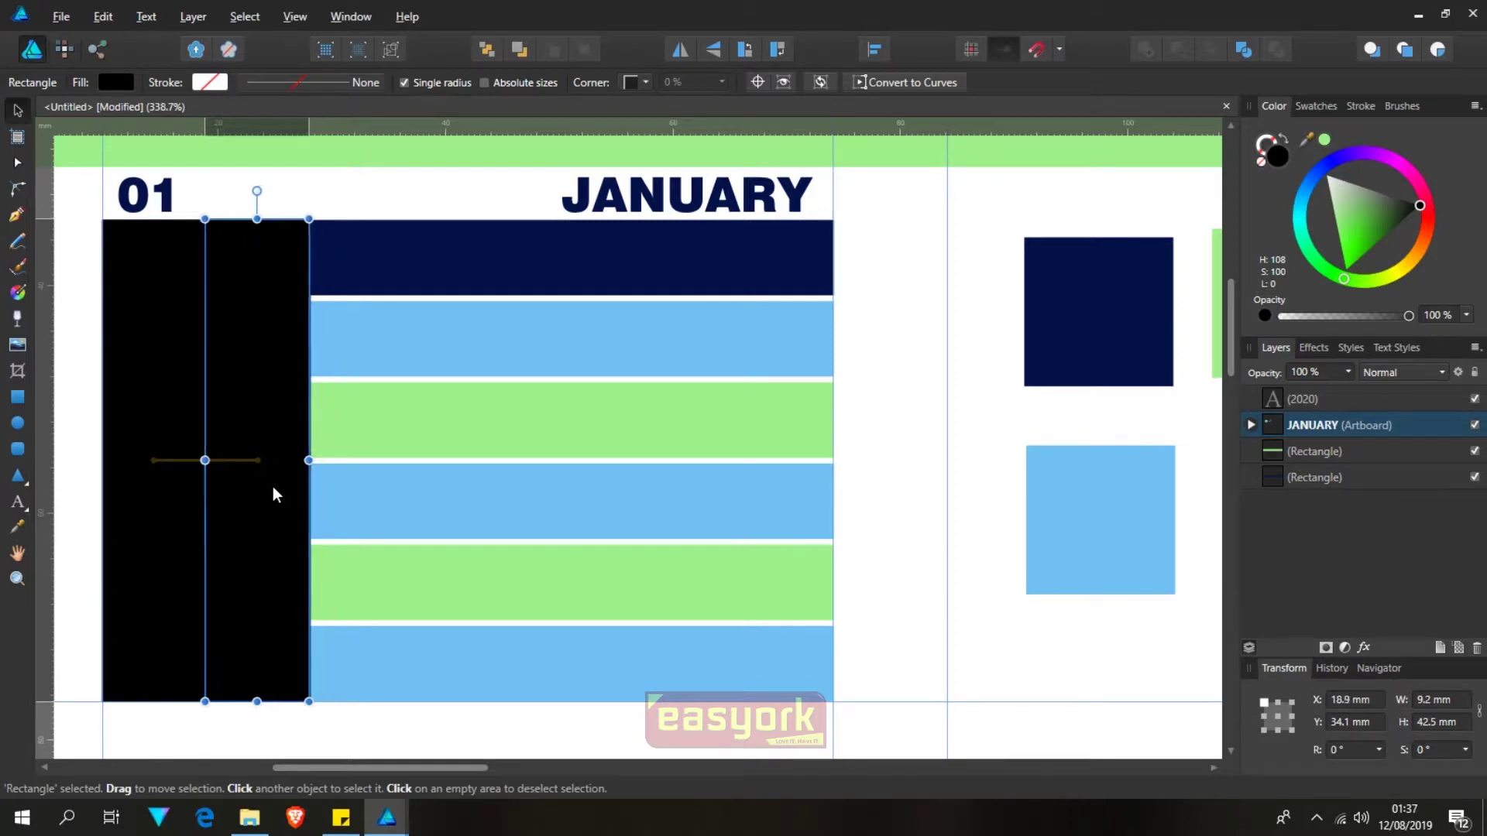
drag(273, 487, 275, 485)
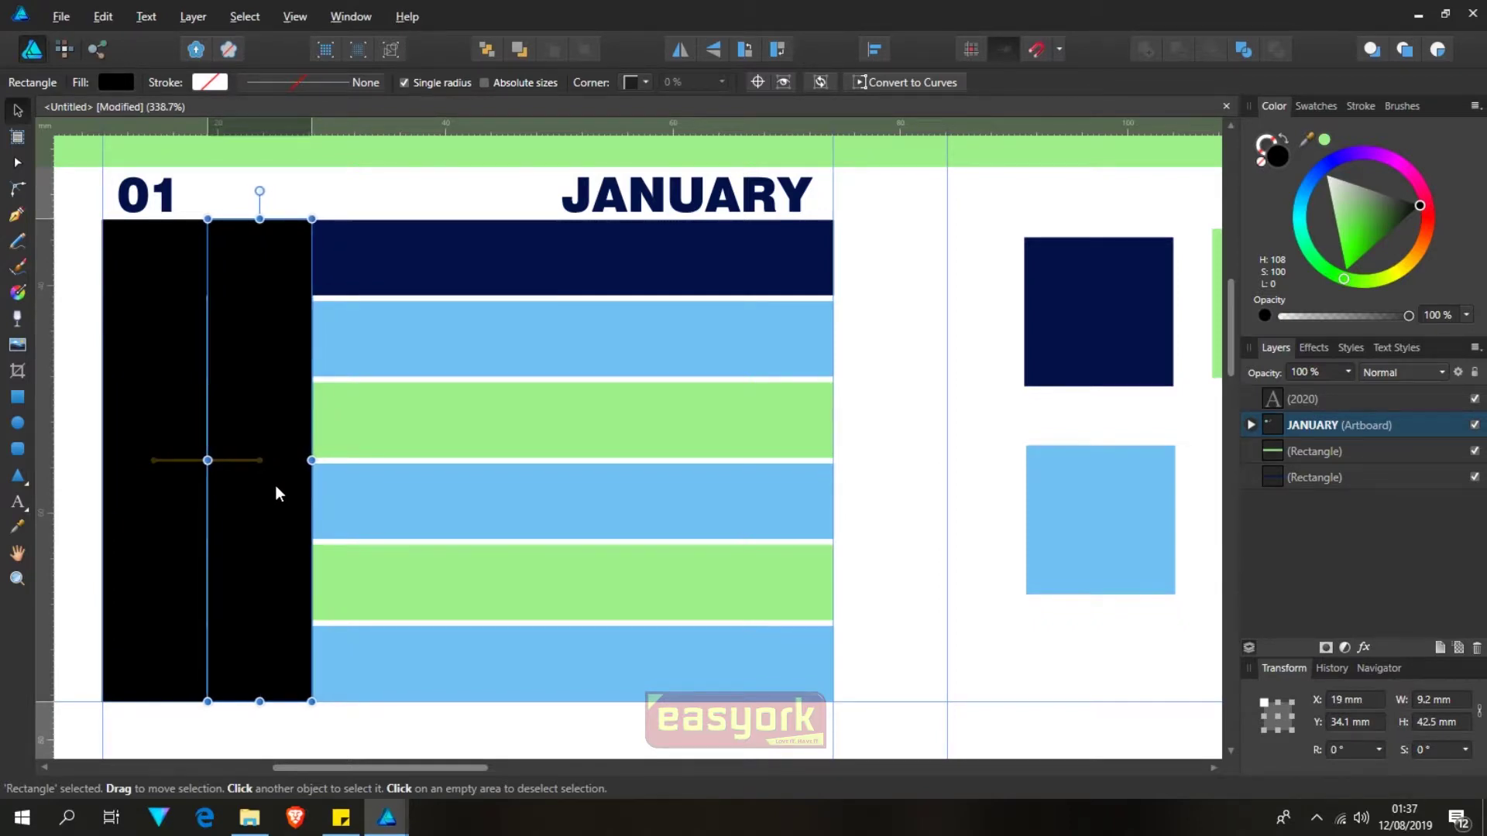
key(ctrl+j)
key(ctrl+j)
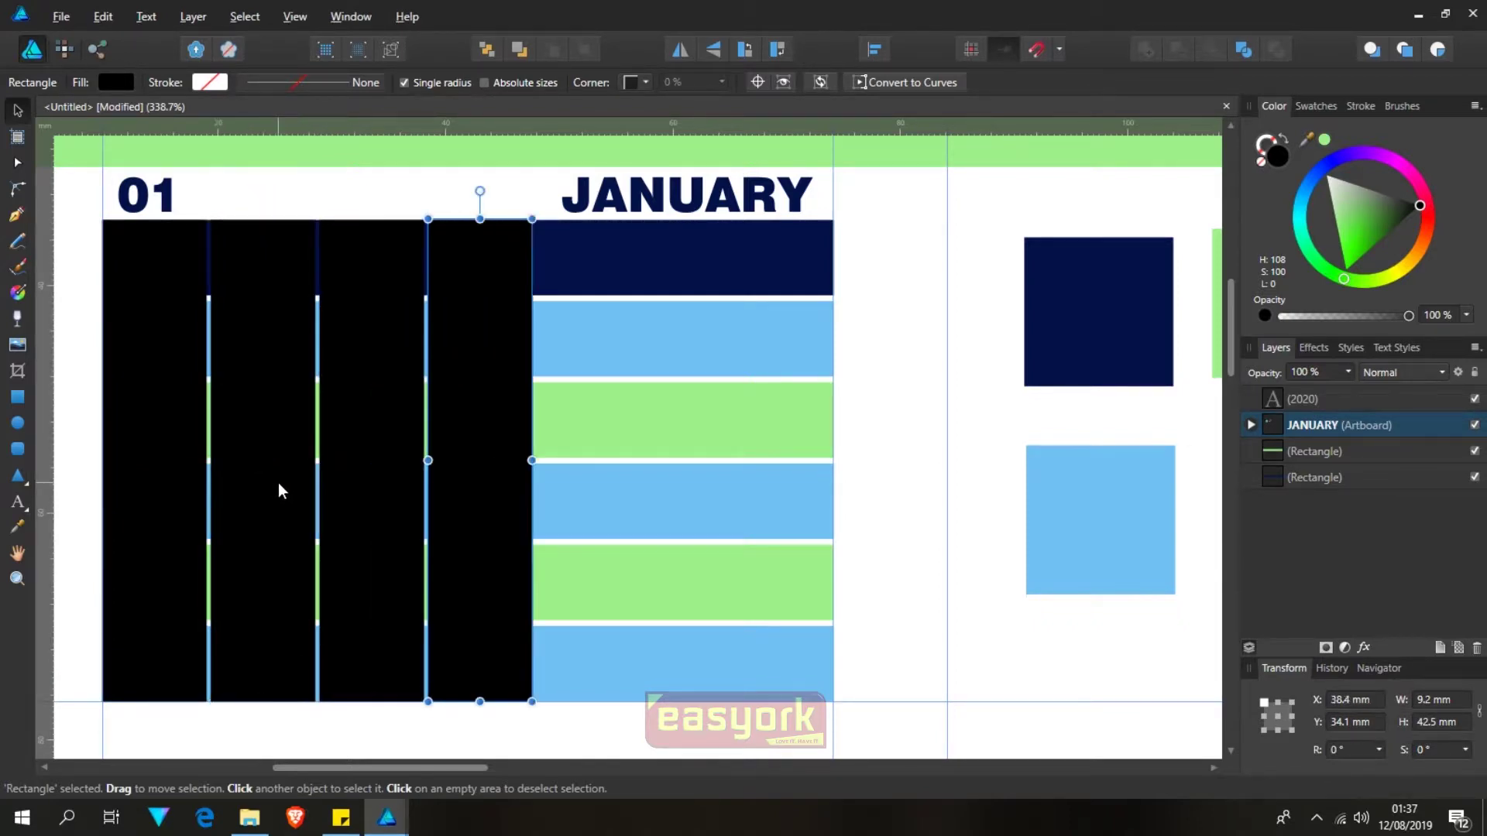
key(ctrl+j)
key(ctrl+j)
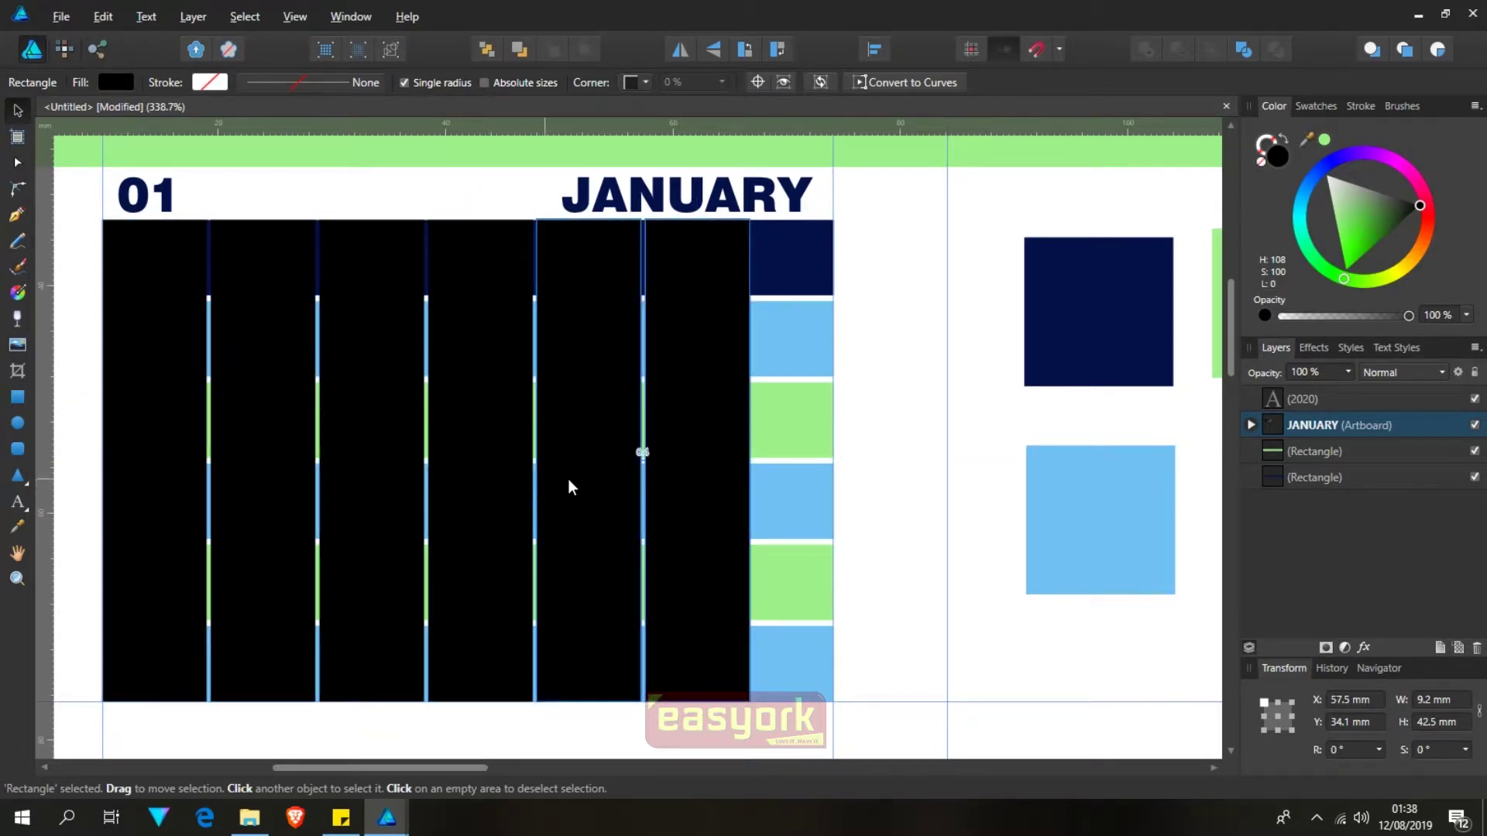
key(ctrl+j)
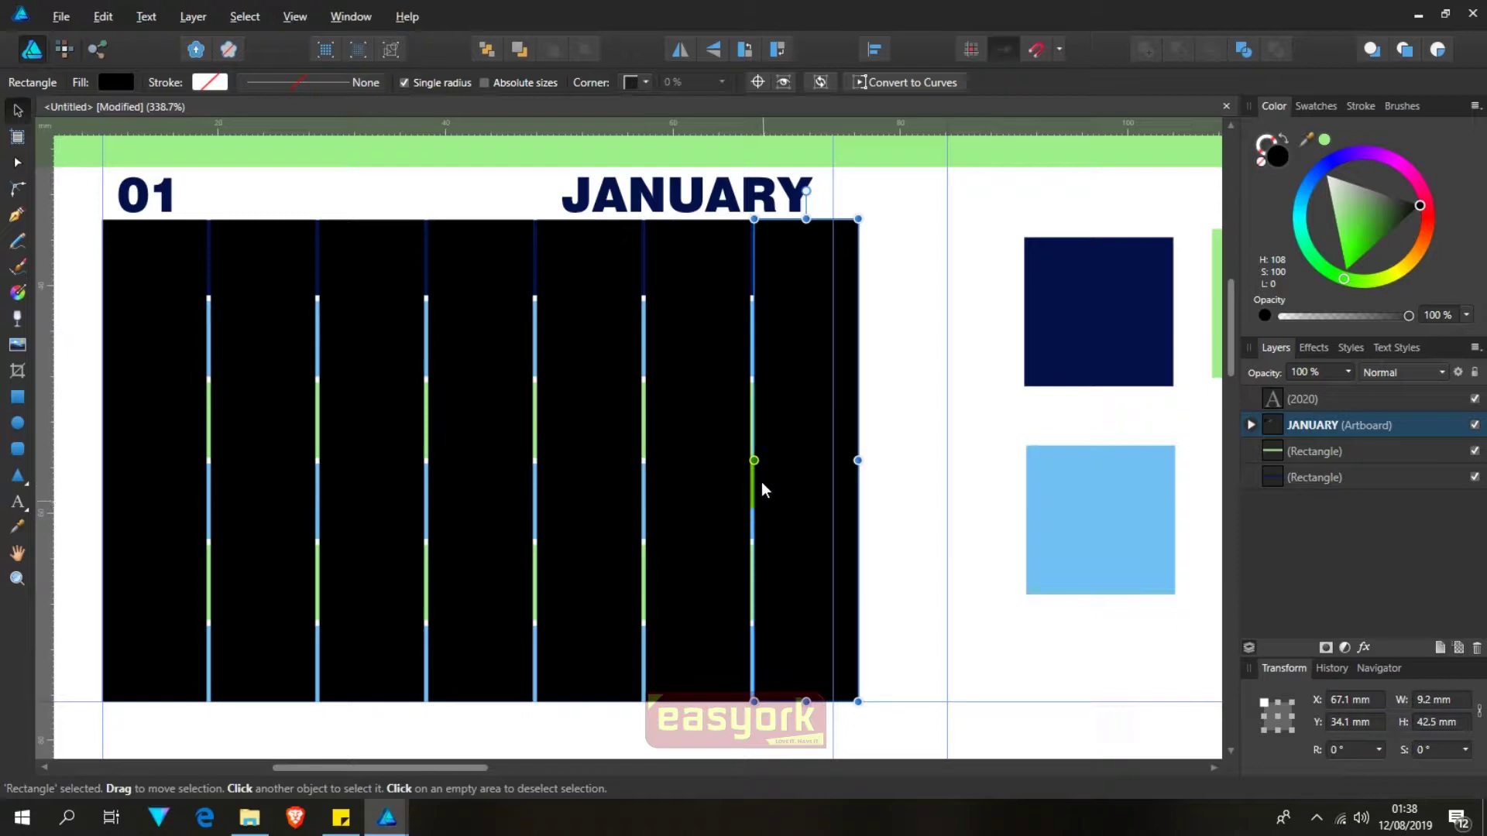
Step: Select all seven columns and resize them to the grid's width, shortening them from the bottom
shift+click(689, 383)
shift+click(565, 384)
shift+click(488, 384)
shift+click(376, 373)
shift+click(275, 372)
shift+click(180, 372)
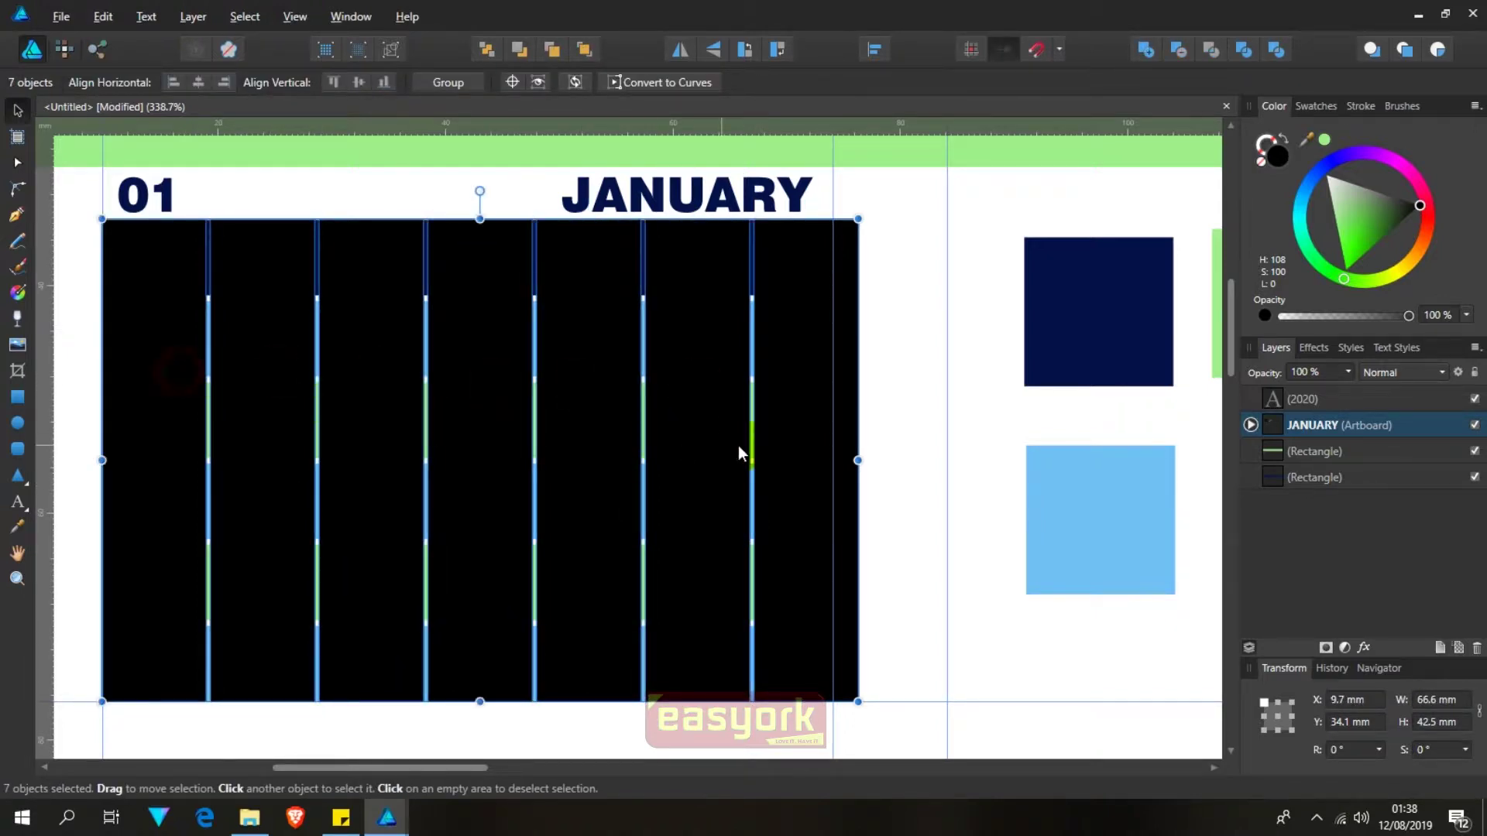
drag(858, 464, 831, 474)
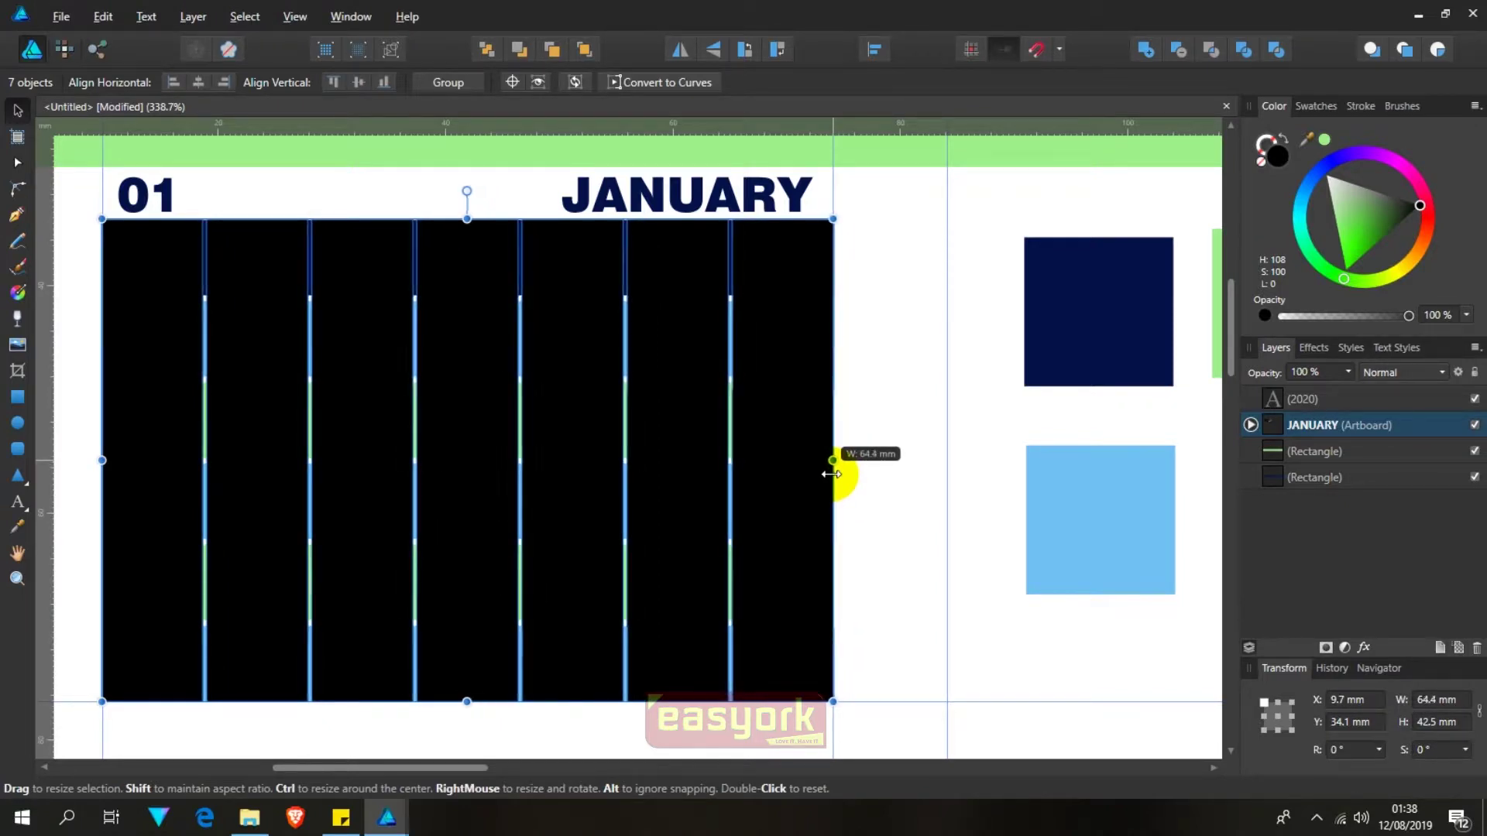
drag(467, 702, 487, 294)
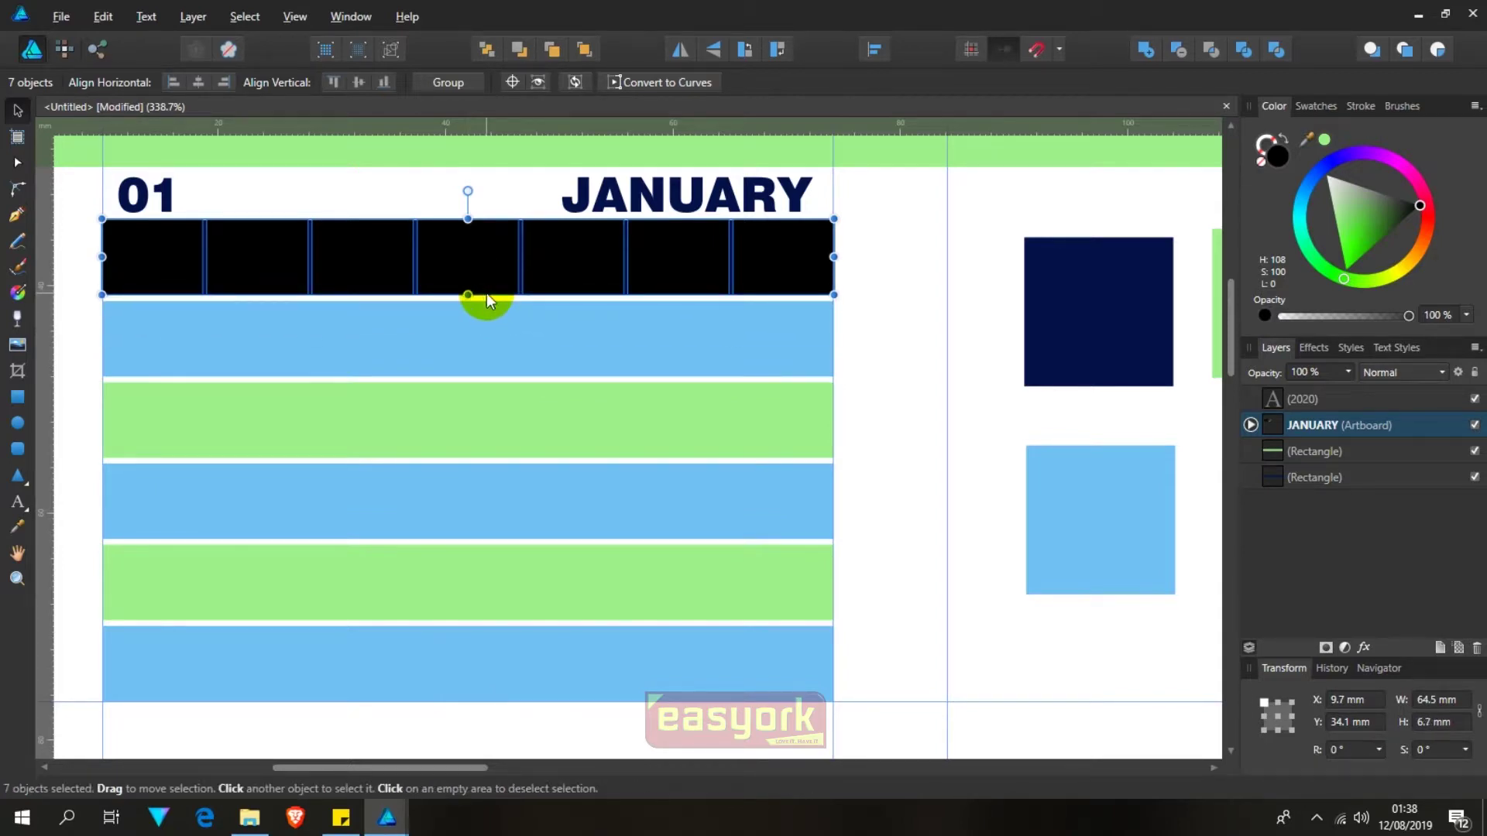
Step: Colour the rightmost header cell red using the Colour Picker on the red swatch
scroll(643, 175, up, 2)
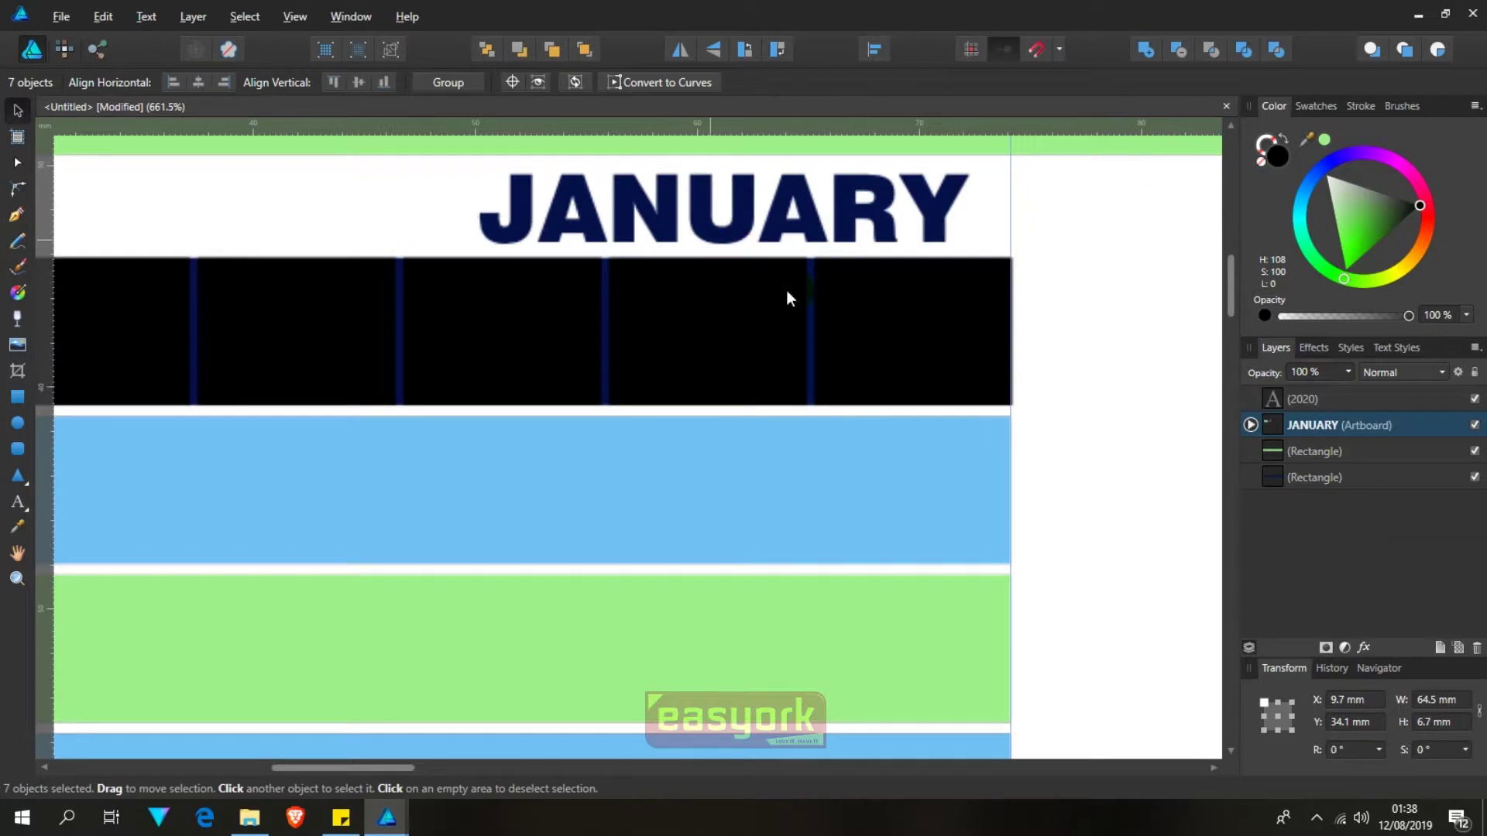
click(1108, 385)
click(923, 332)
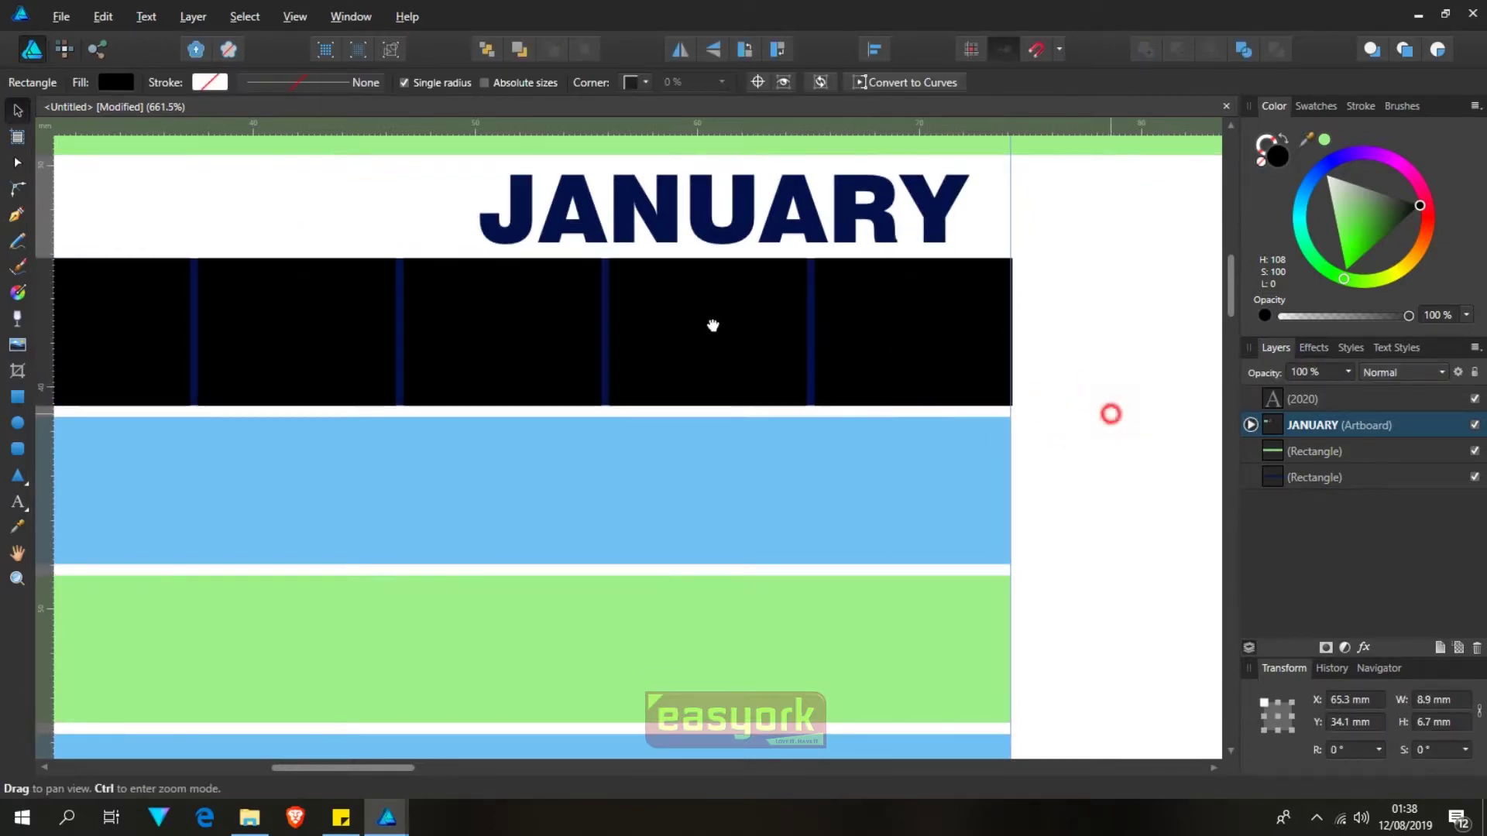
drag(1108, 411, 588, 305)
drag(896, 514, 707, 432)
scroll(707, 431, down, 3)
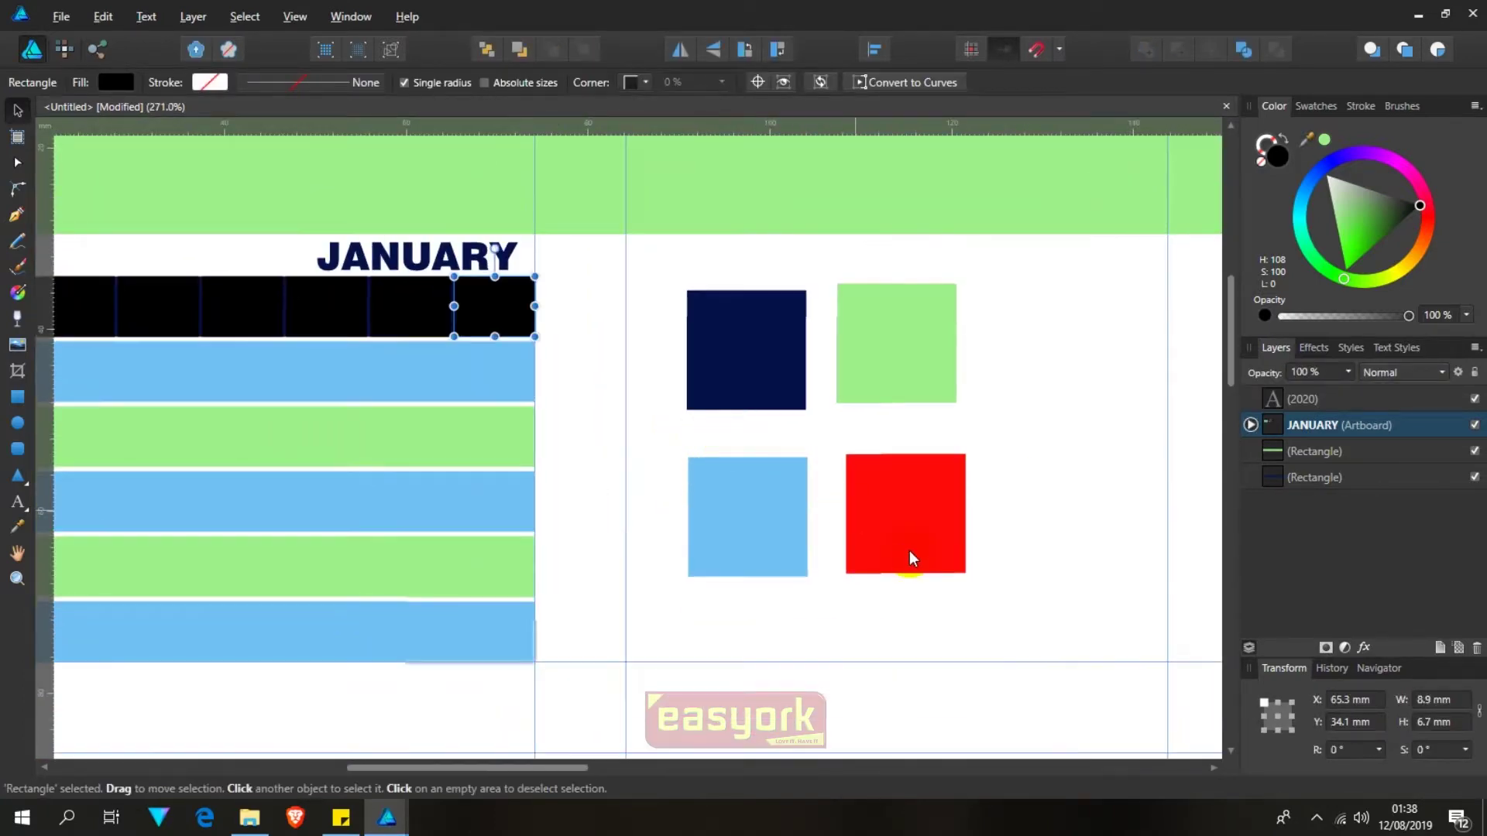
key(i)
click(915, 534)
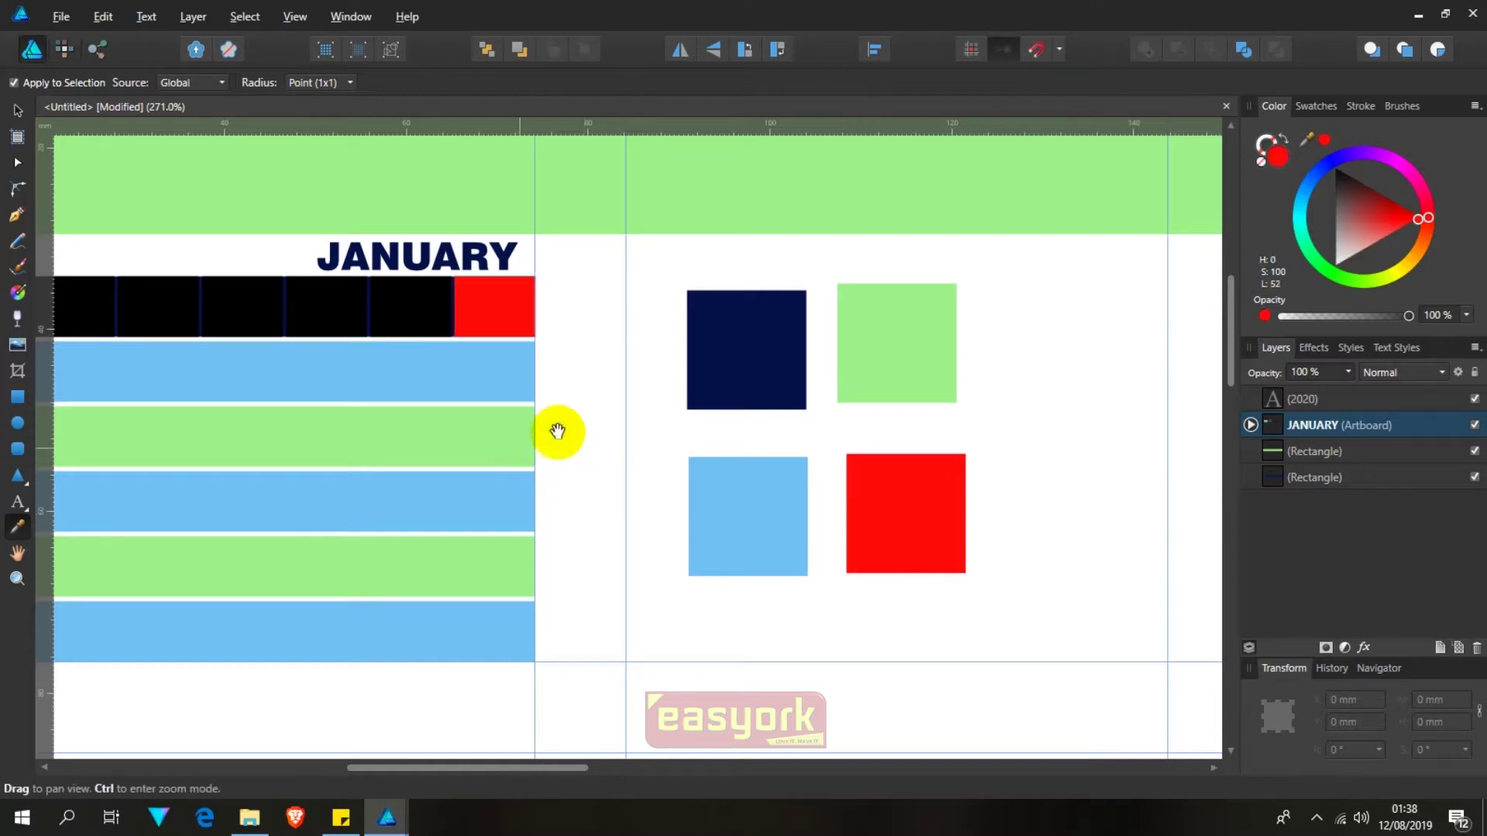
Step: Delete the sixth black cell and the navy bar behind the header, then paste the cell back
drag(1058, 430, 1120, 430)
scroll(1119, 430, left, 5)
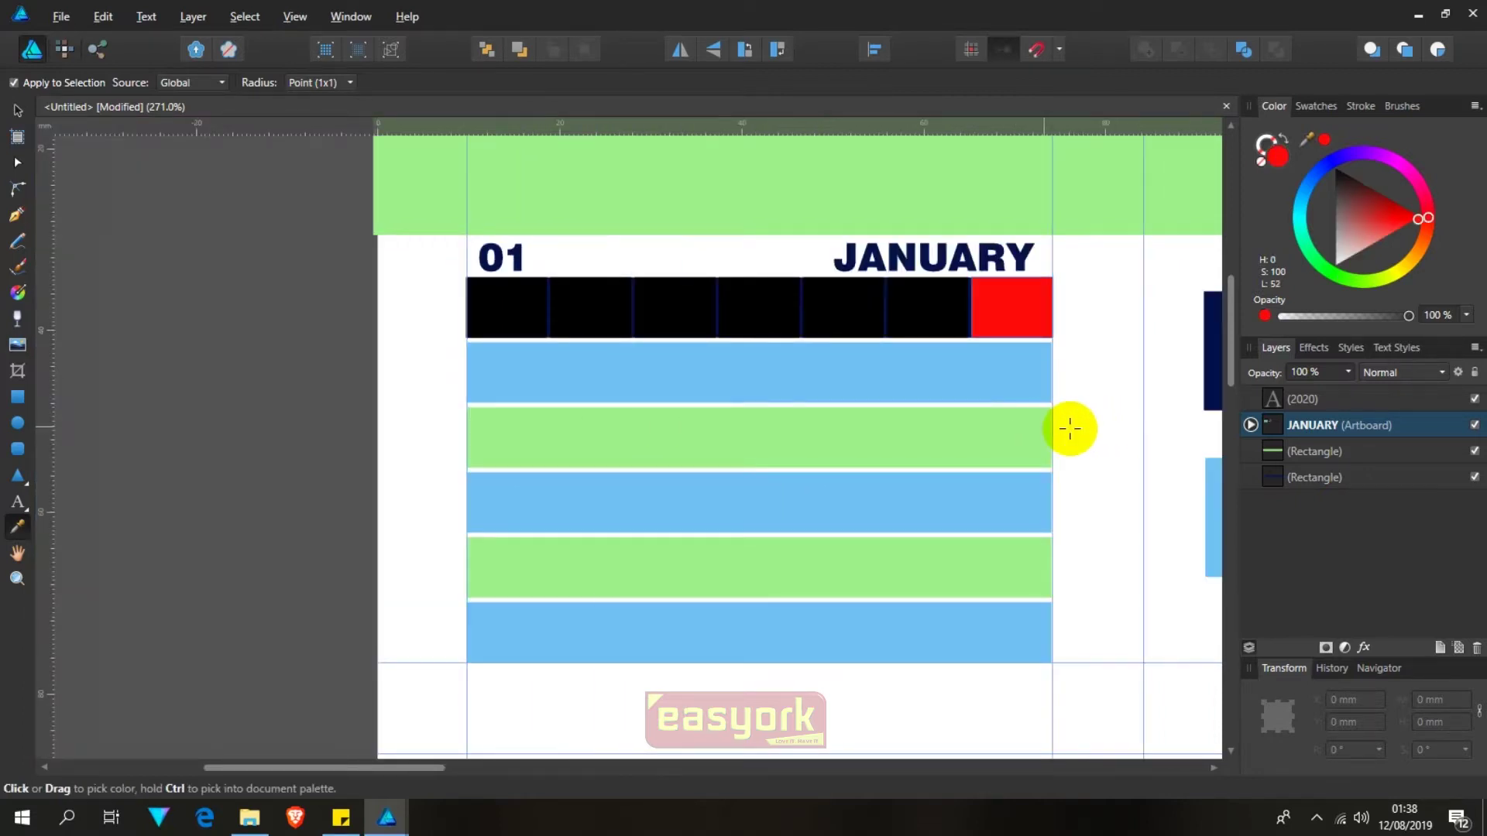
key(v)
click(1094, 422)
click(922, 321)
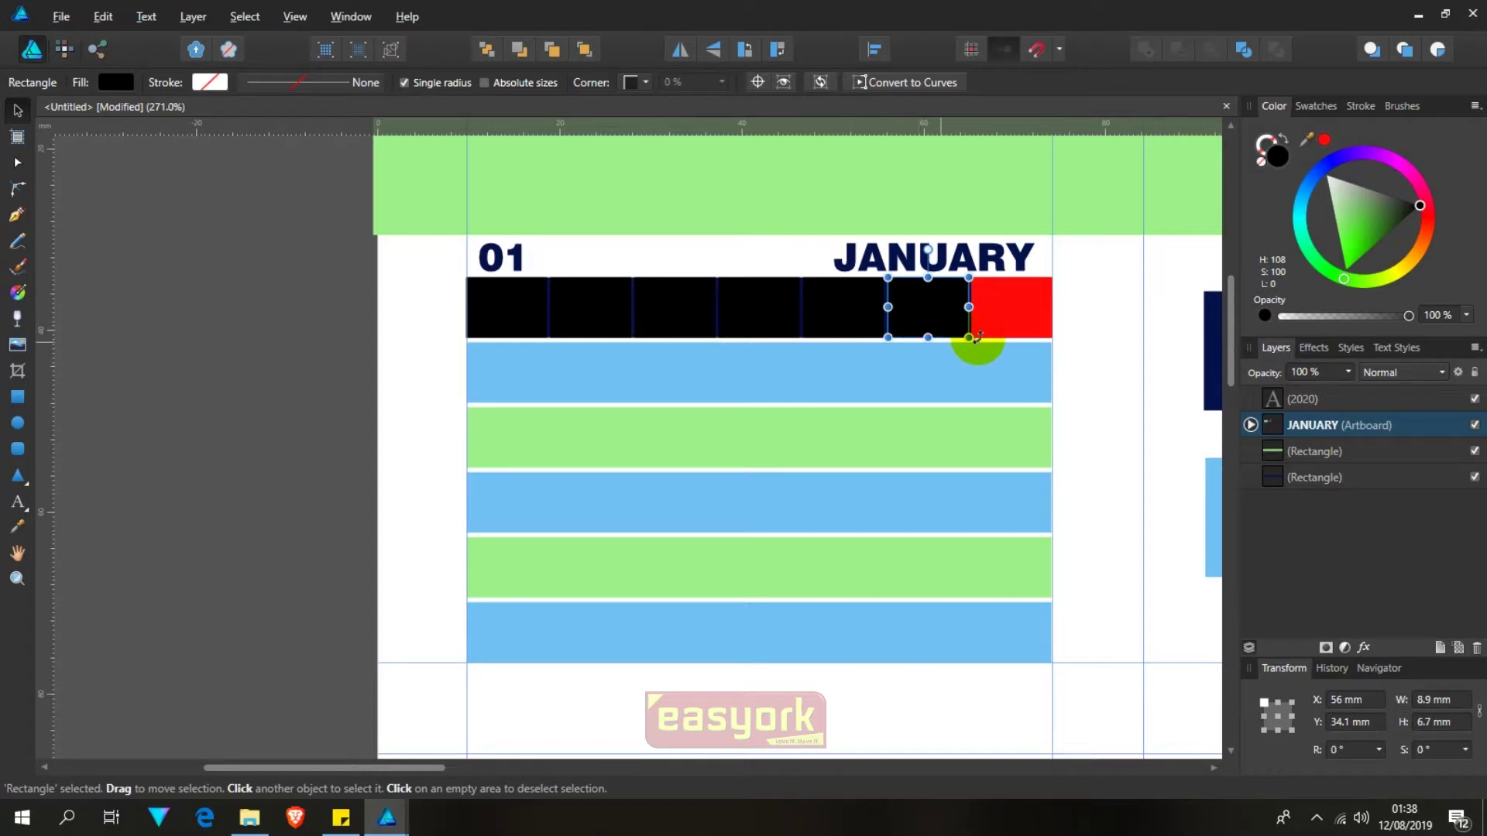
key(Delete)
click(929, 310)
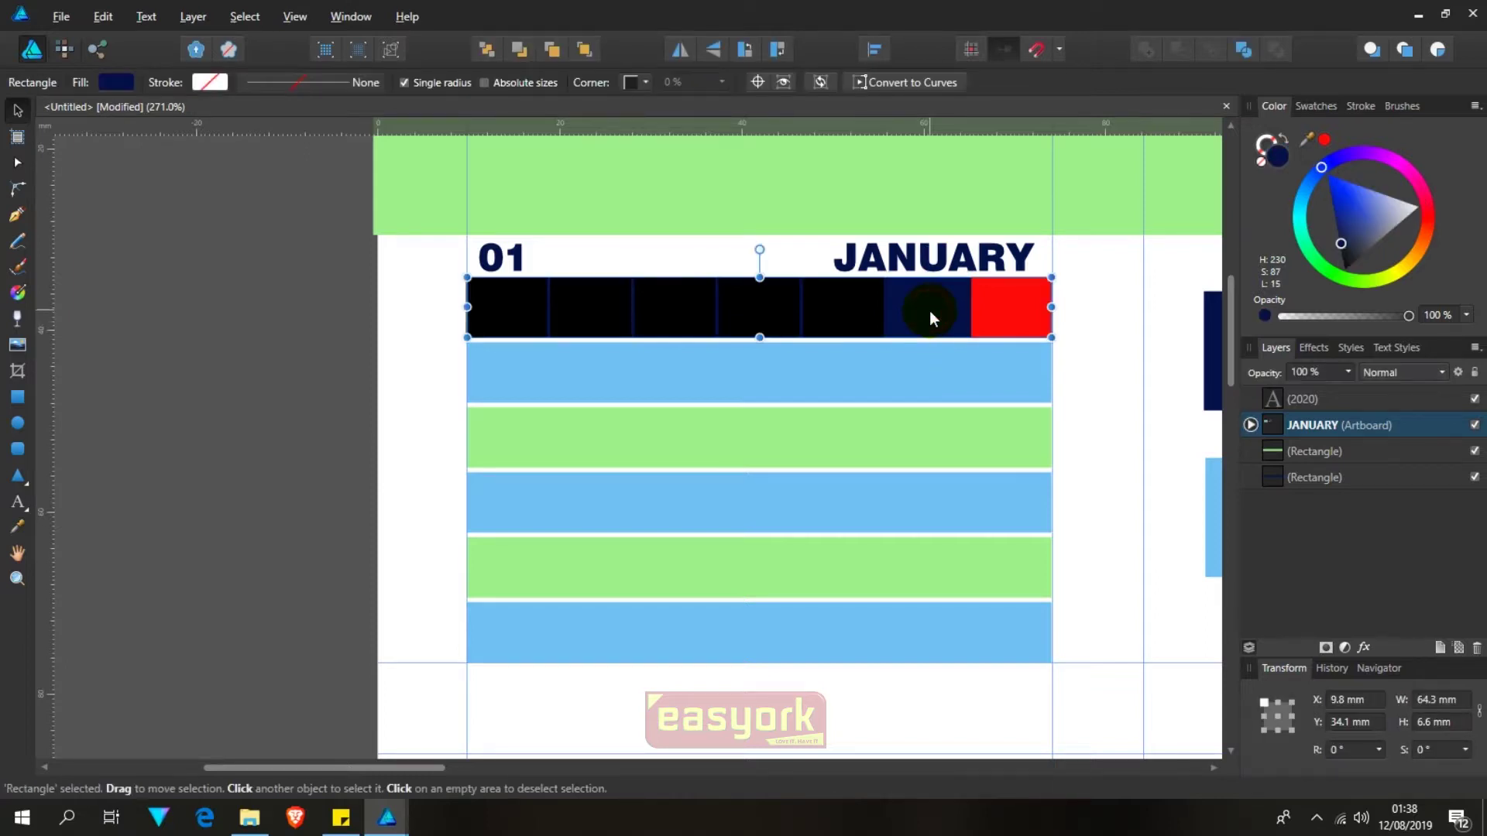
key(Delete)
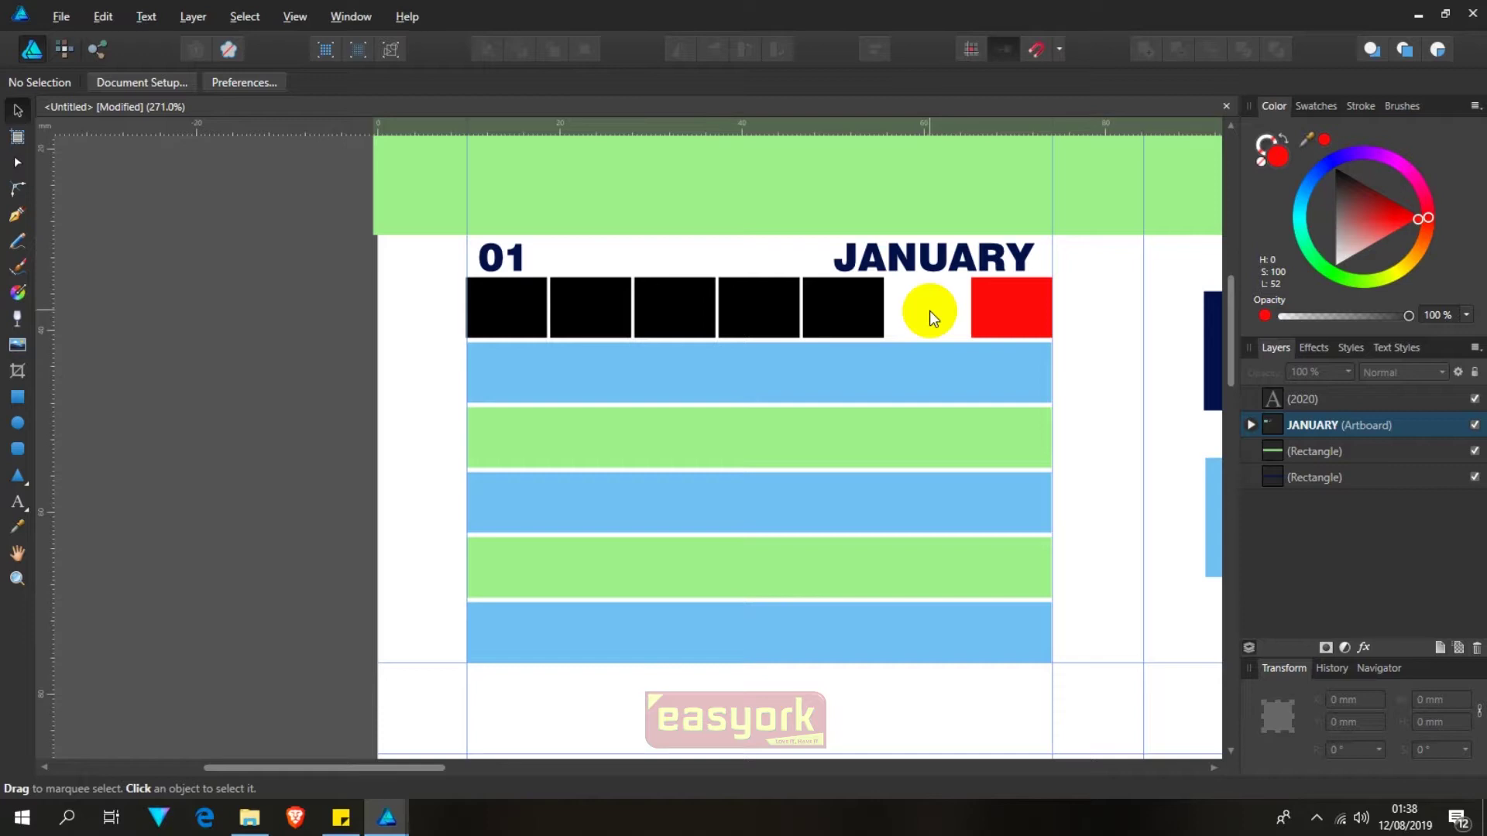
key(ctrl+v)
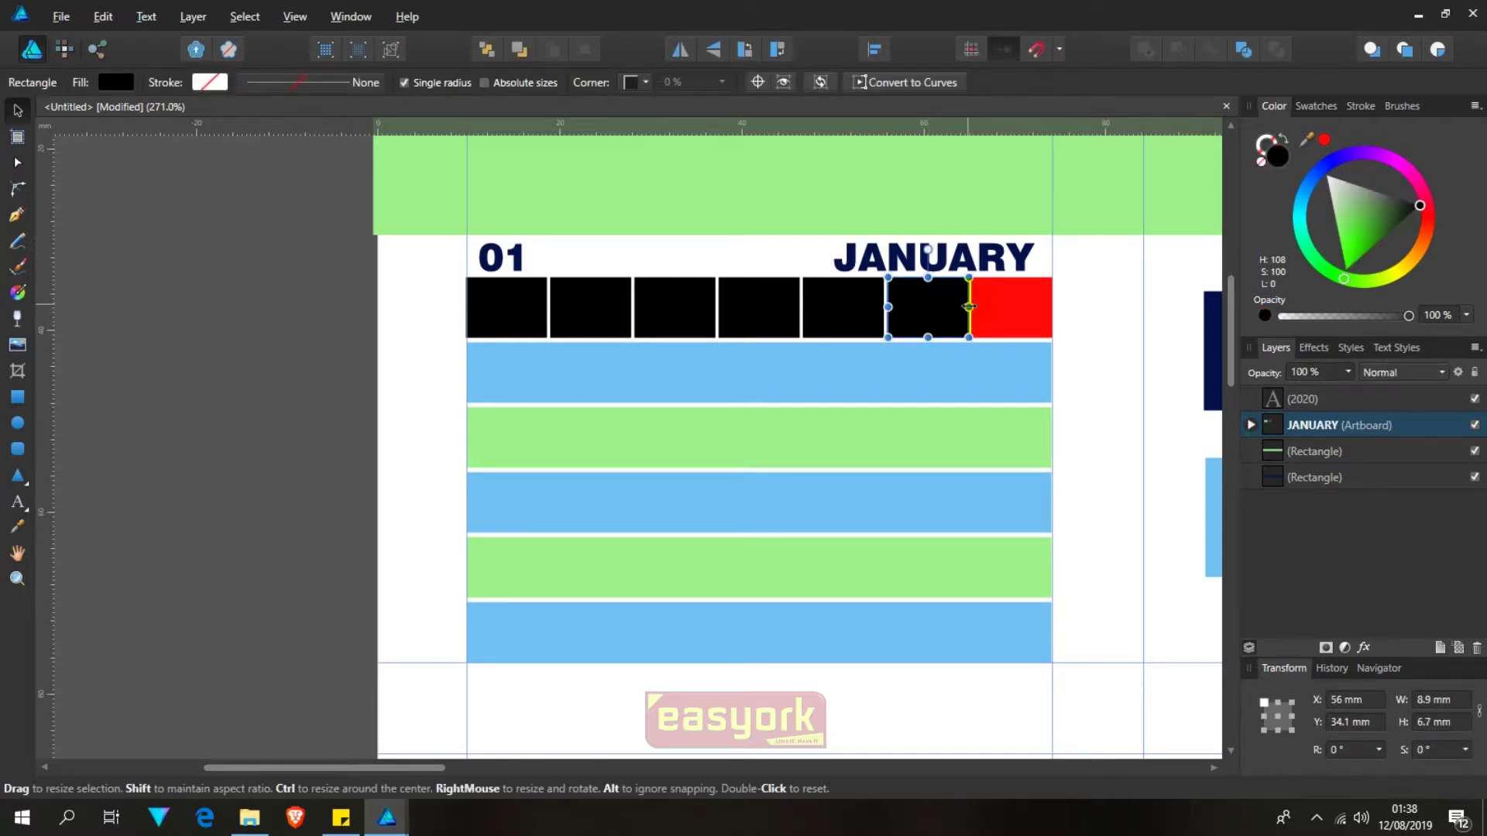
Step: Recolour the six black header cells navy, sampled from the JANUARY heading
scroll(969, 306, up, 2)
scroll(966, 305, up, 3)
scroll(800, 465, right, 3)
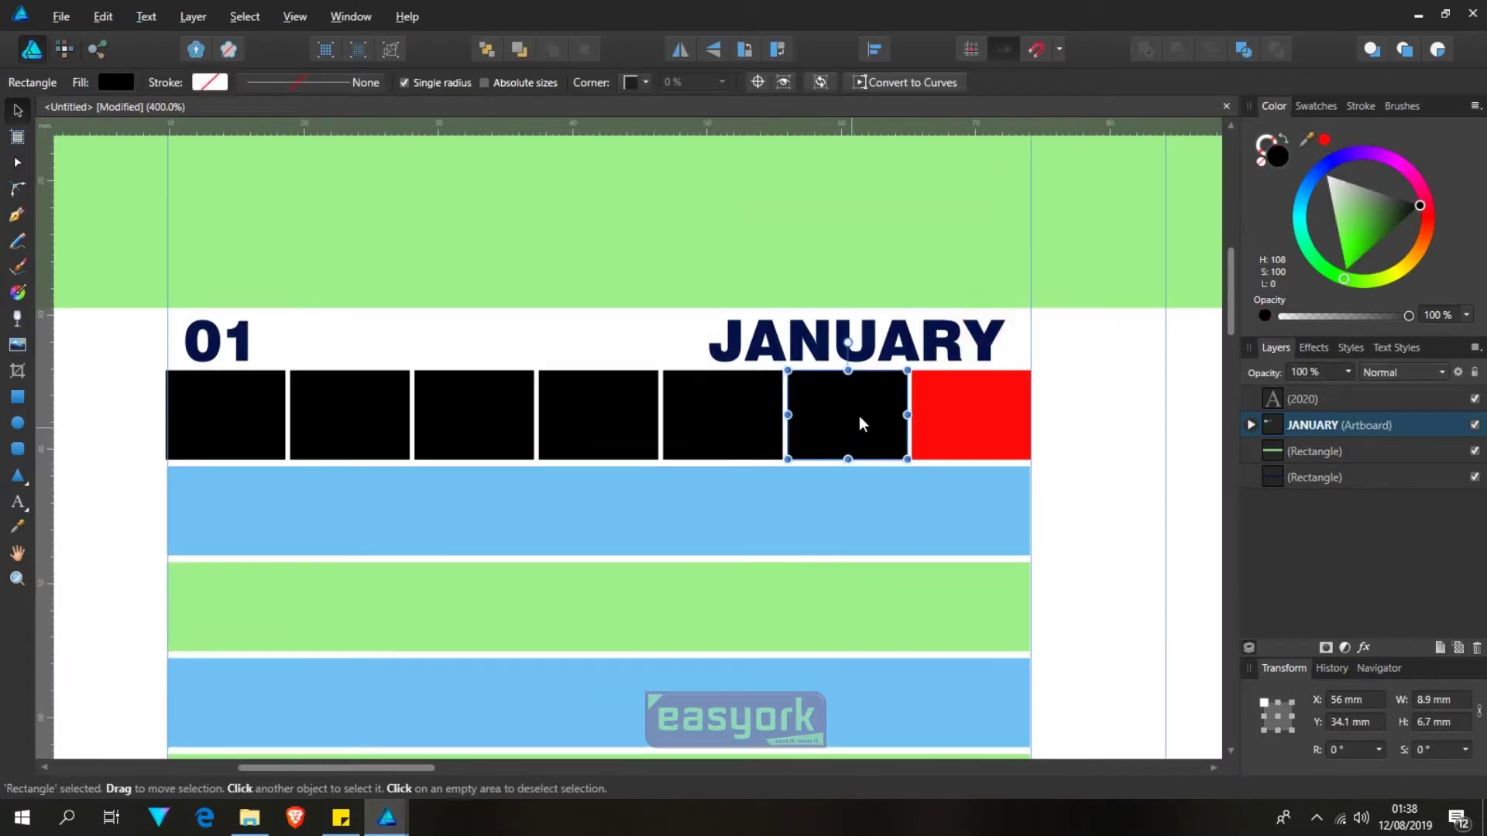
shift+click(704, 421)
shift+click(589, 421)
shift+click(476, 419)
shift+click(346, 420)
shift+click(211, 424)
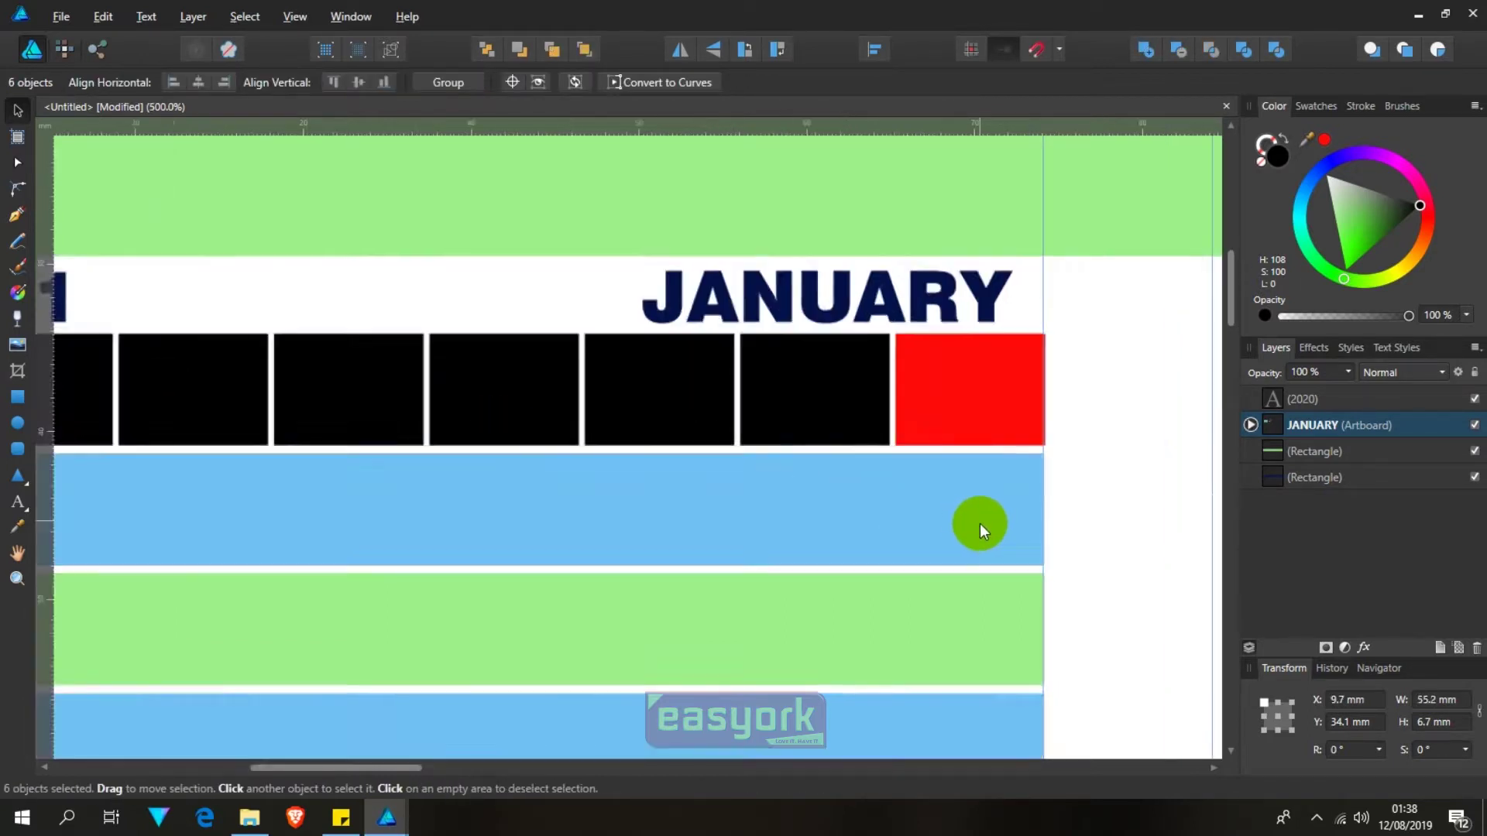
key(i)
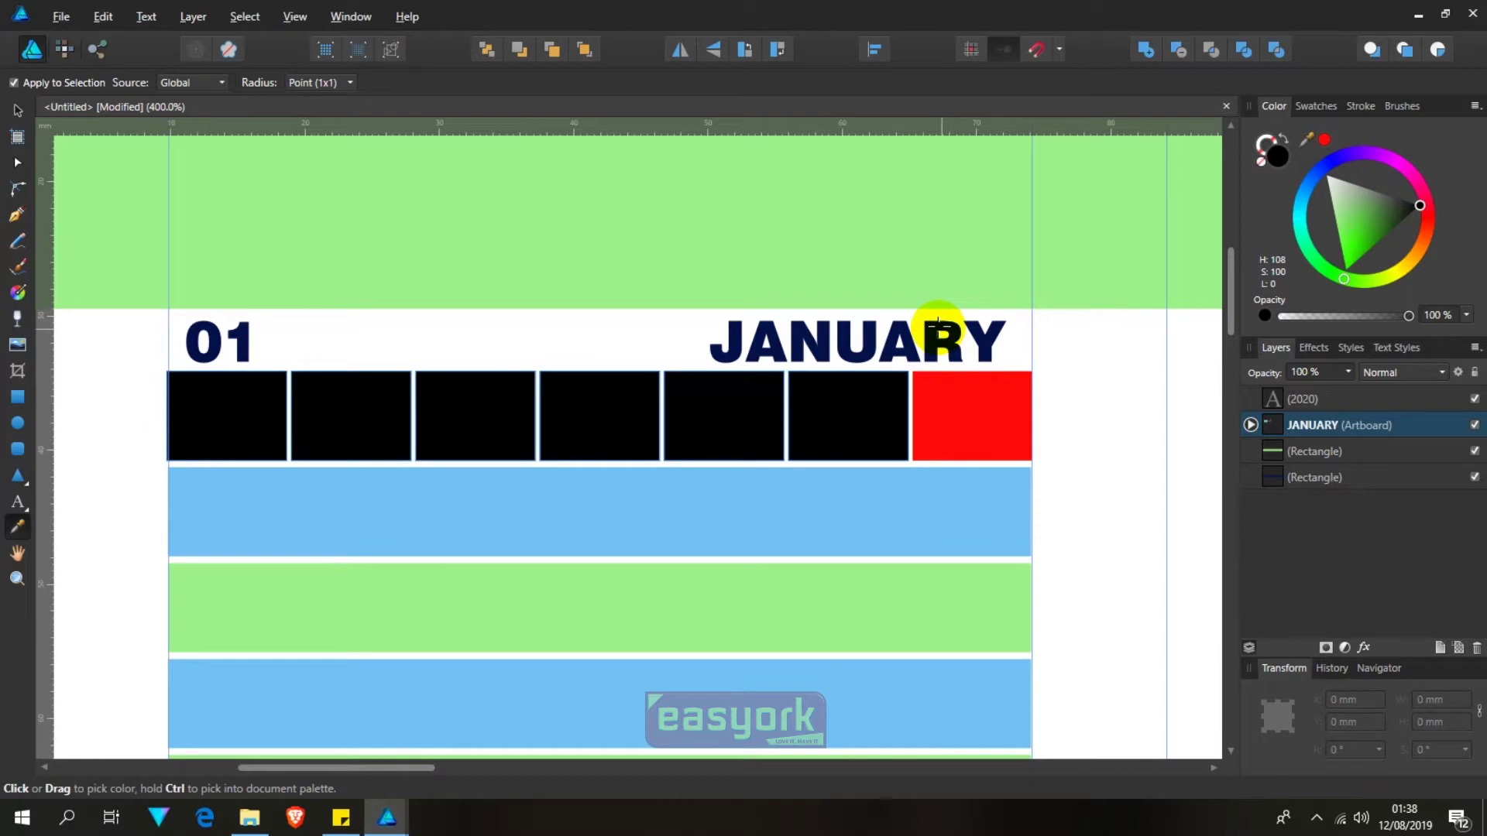
click(929, 326)
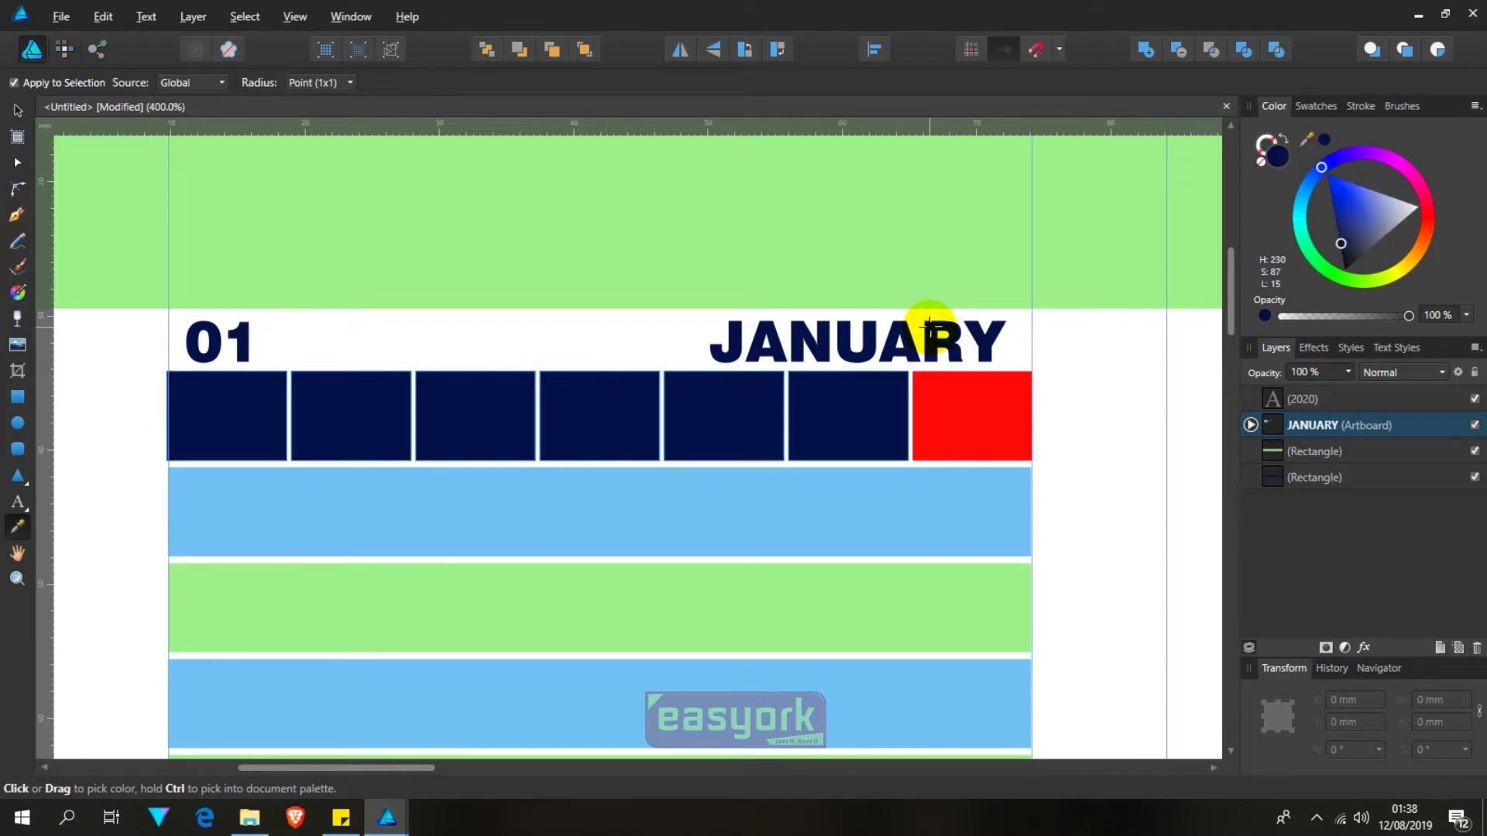
key(v)
click(1092, 387)
drag(986, 440, 979, 355)
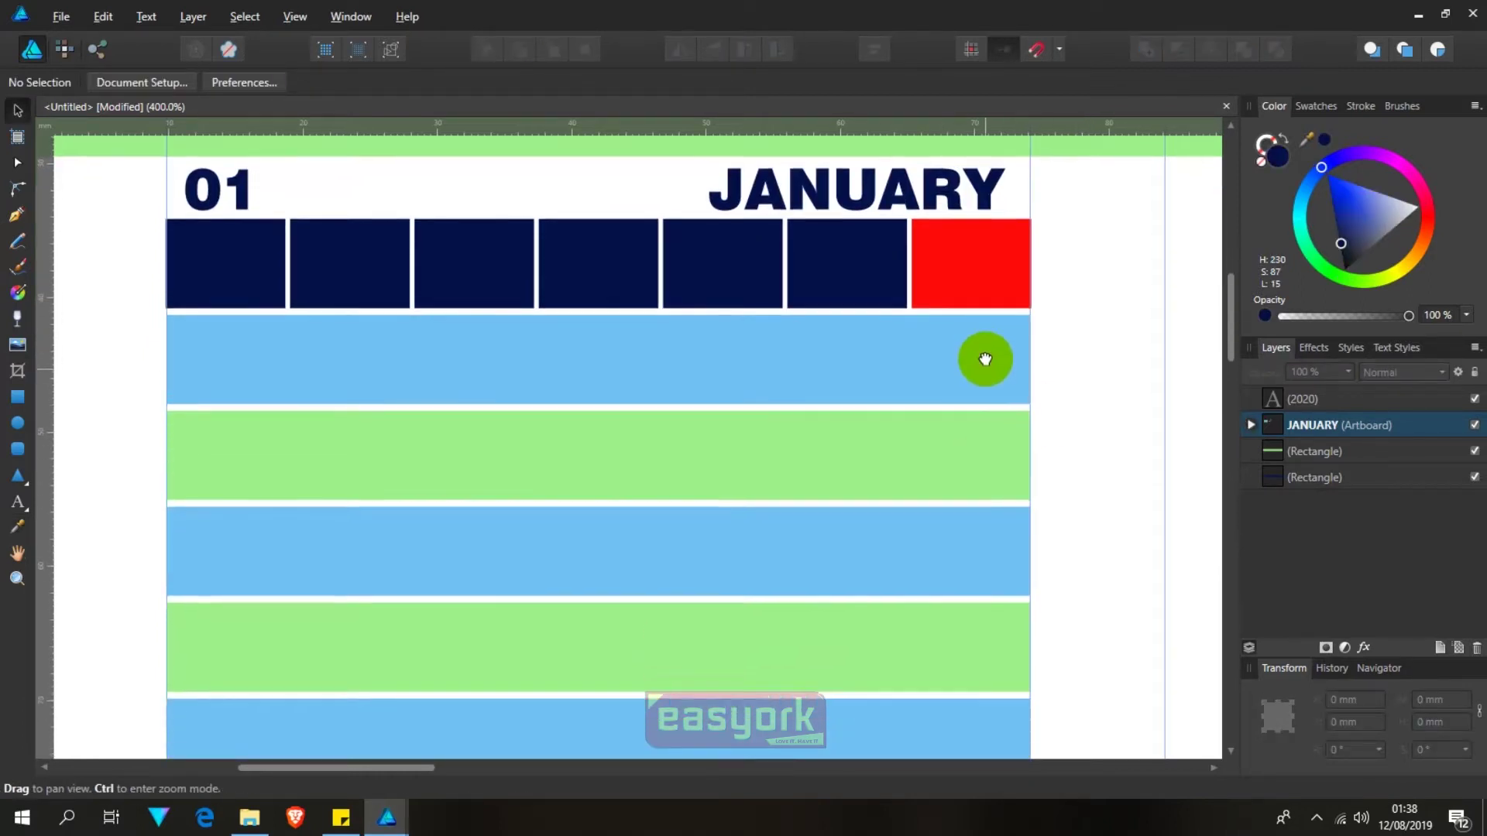
click(886, 362)
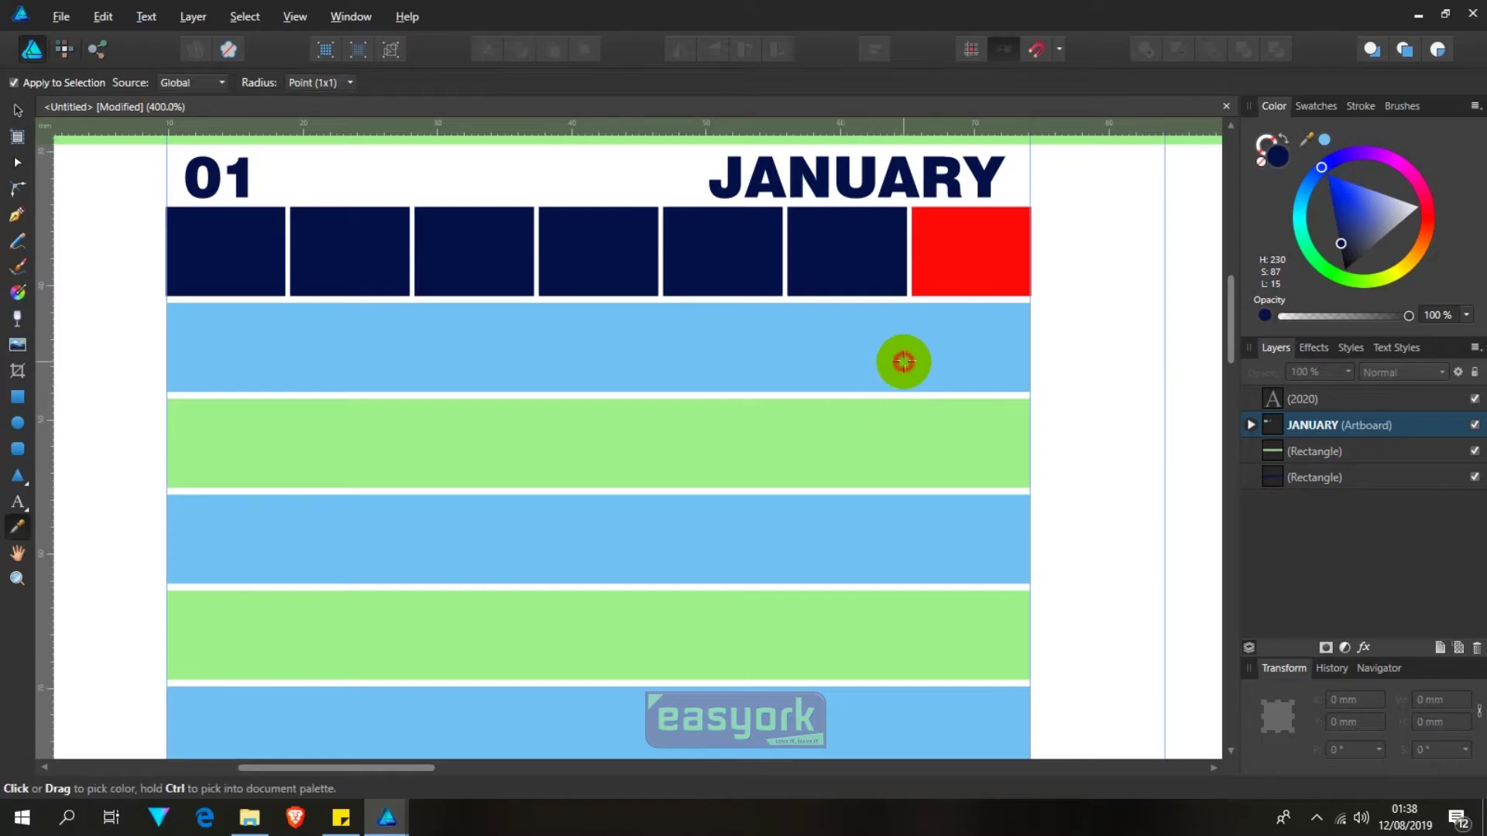
Step: Select the five alternating blue and green bands
click(904, 360)
shift+click(942, 459)
shift+click(949, 566)
shift+click(960, 670)
shift+click(965, 711)
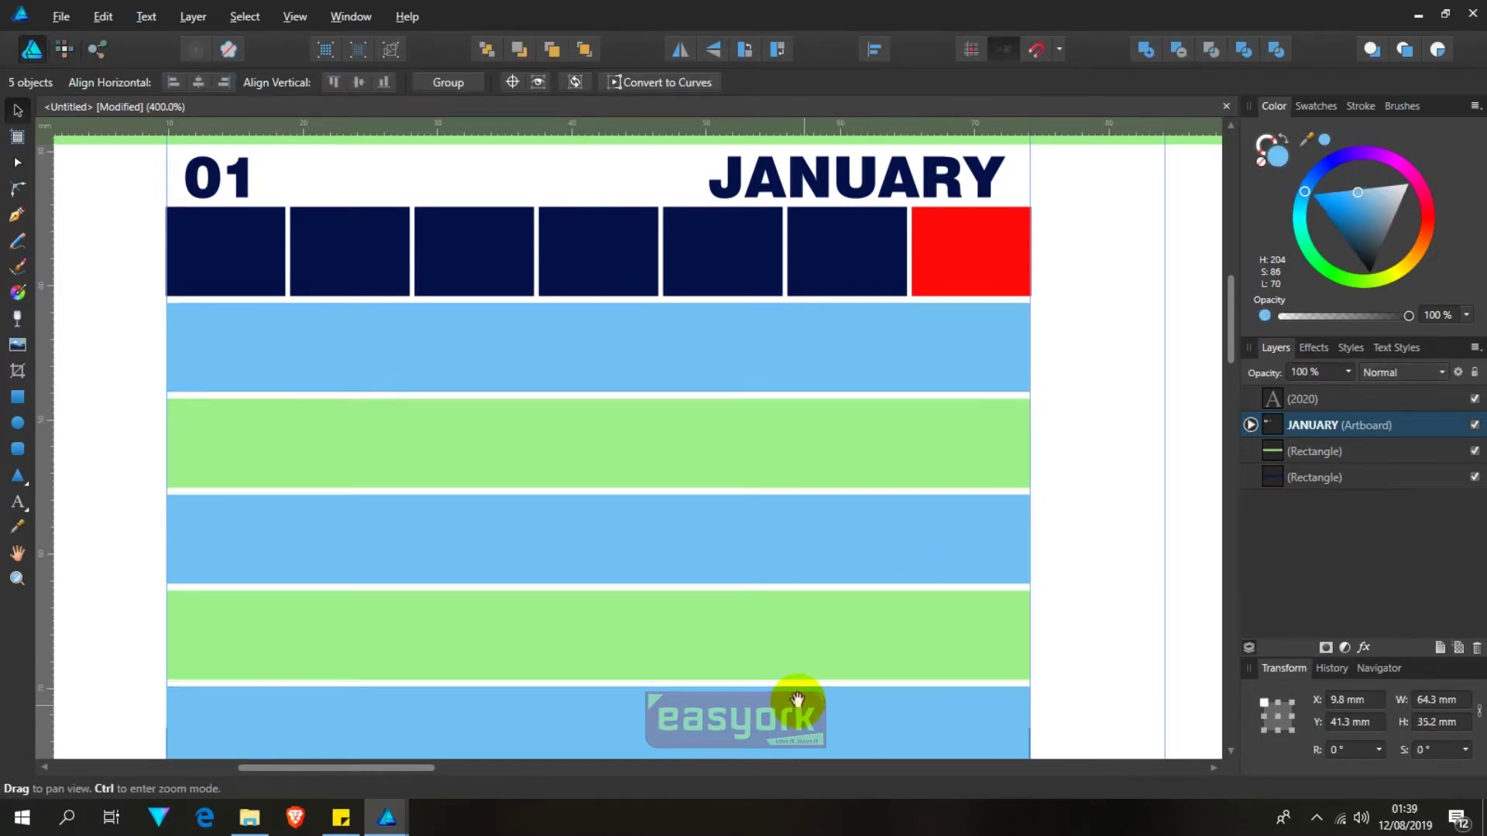
drag(798, 677, 860, 431)
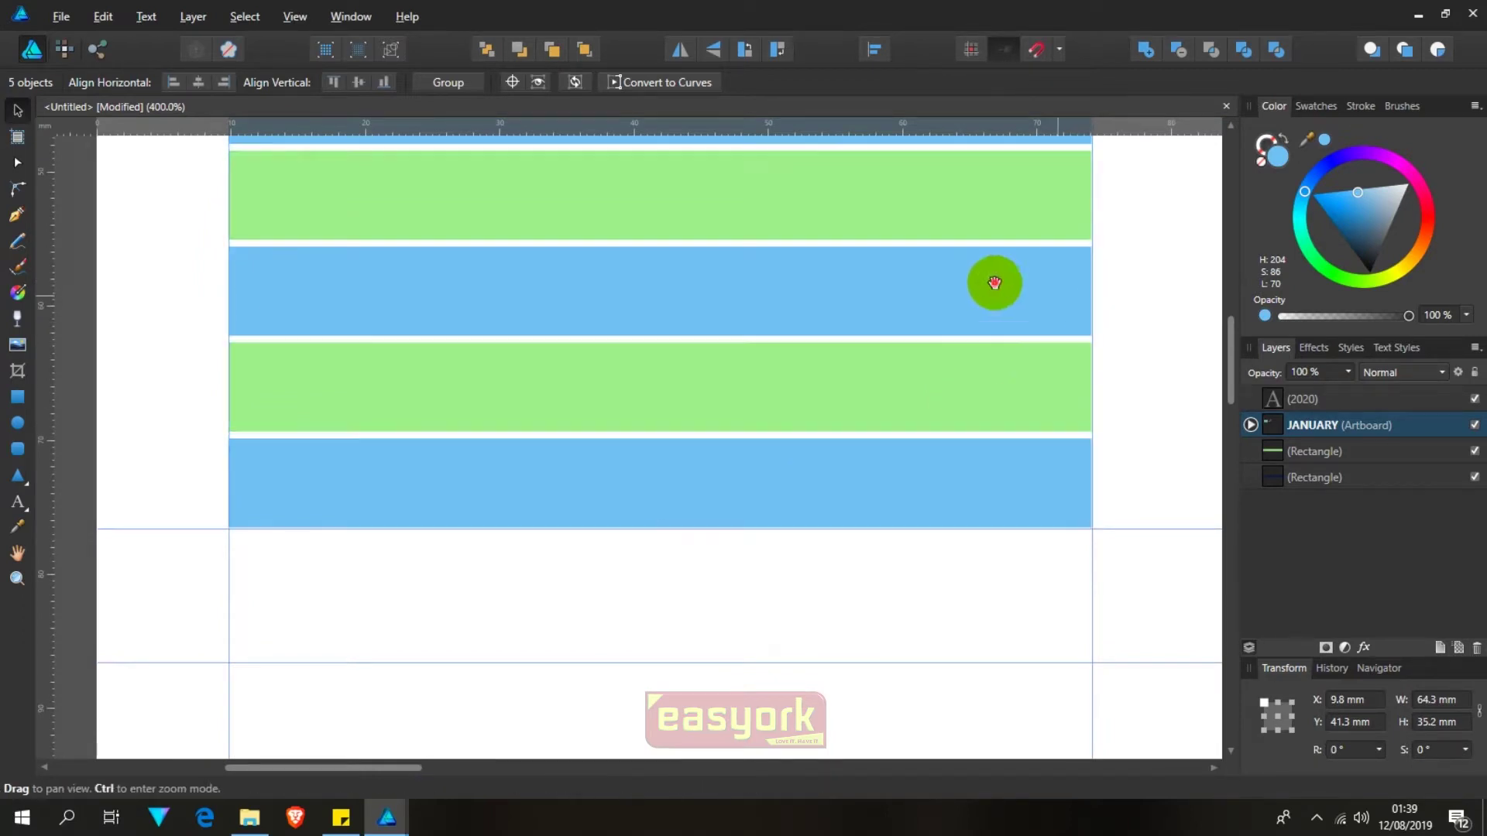
drag(993, 279, 1010, 409)
scroll(390, 205, up, 3)
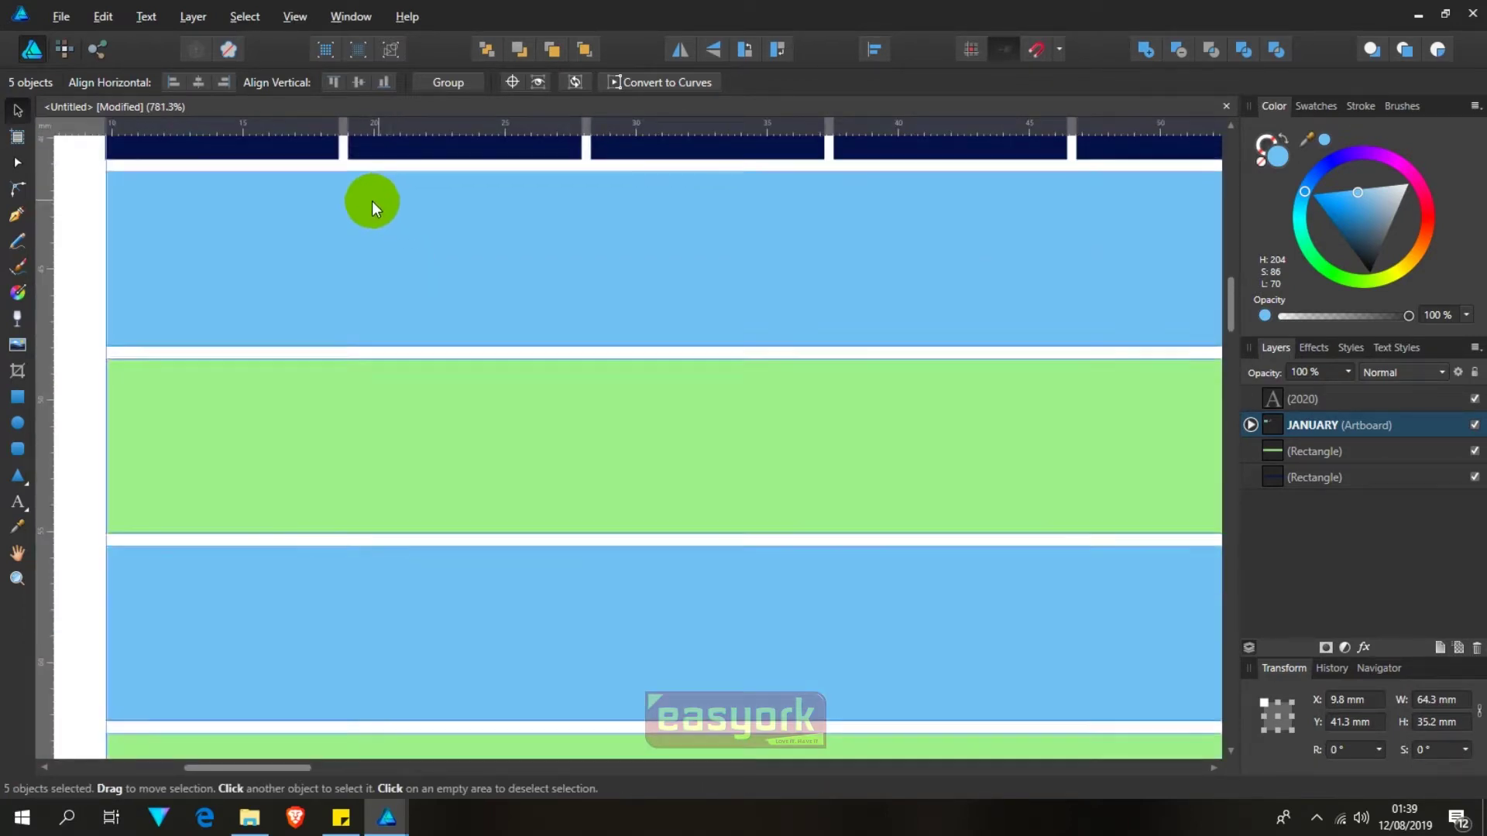
scroll(372, 205, up, 2)
scroll(164, 360, up, 3)
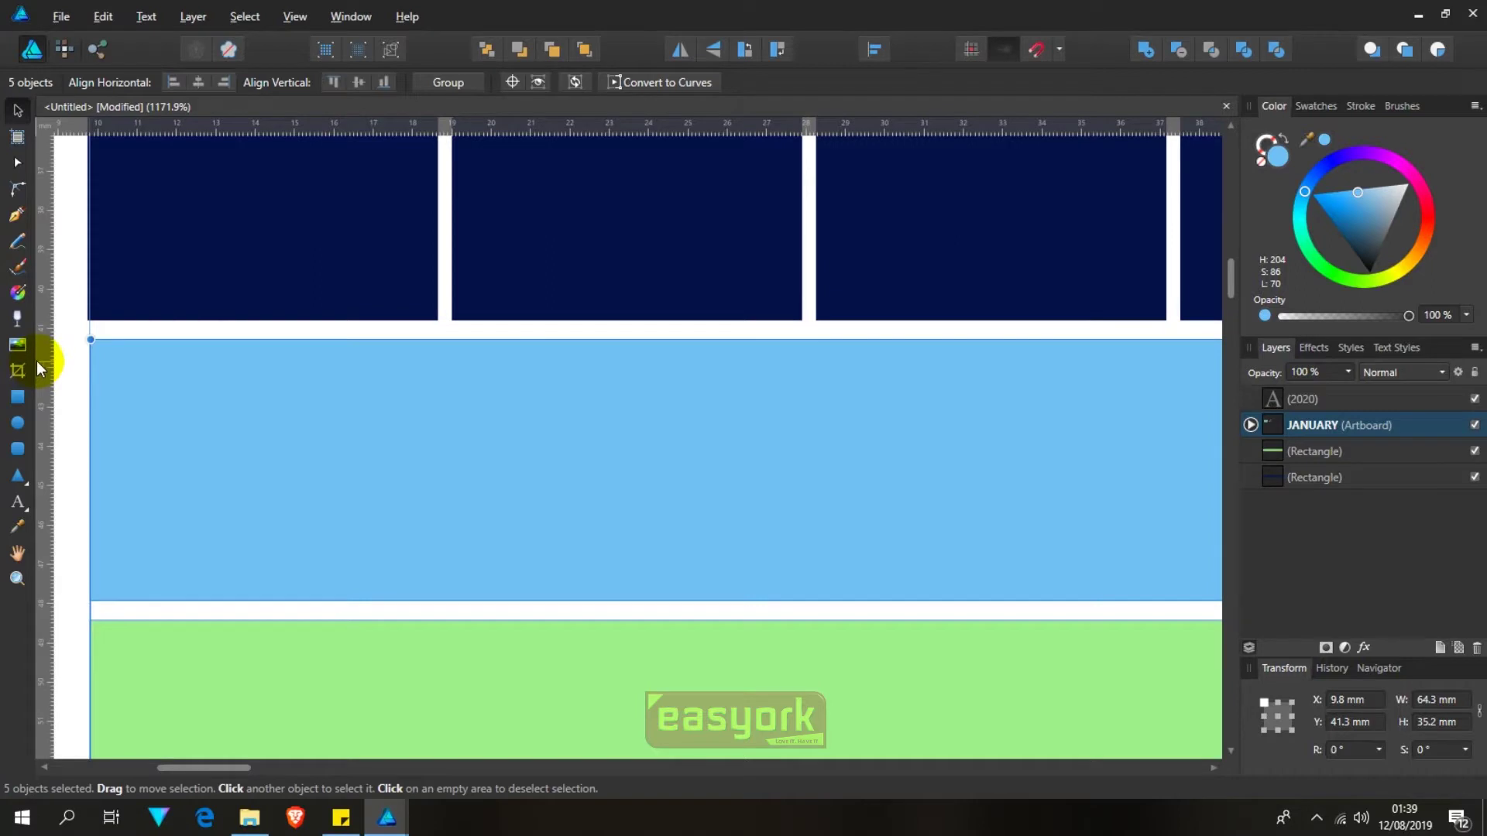
Step: Place a vertical guide at the first cell's edge and narrow the bands to 8.9 mm
drag(43, 360, 439, 317)
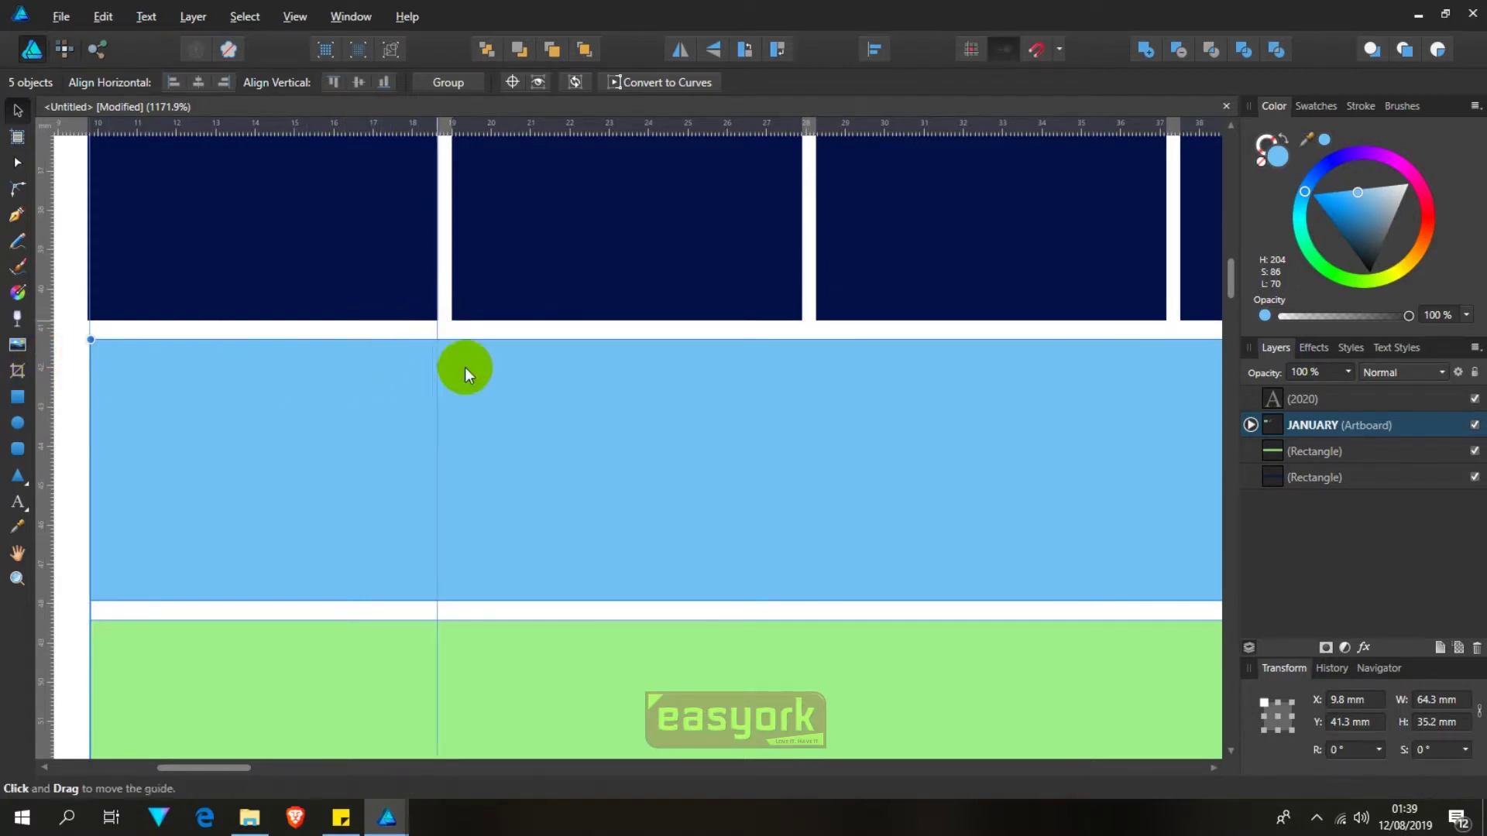
scroll(475, 386, down, 10)
scroll(726, 456, up, 6)
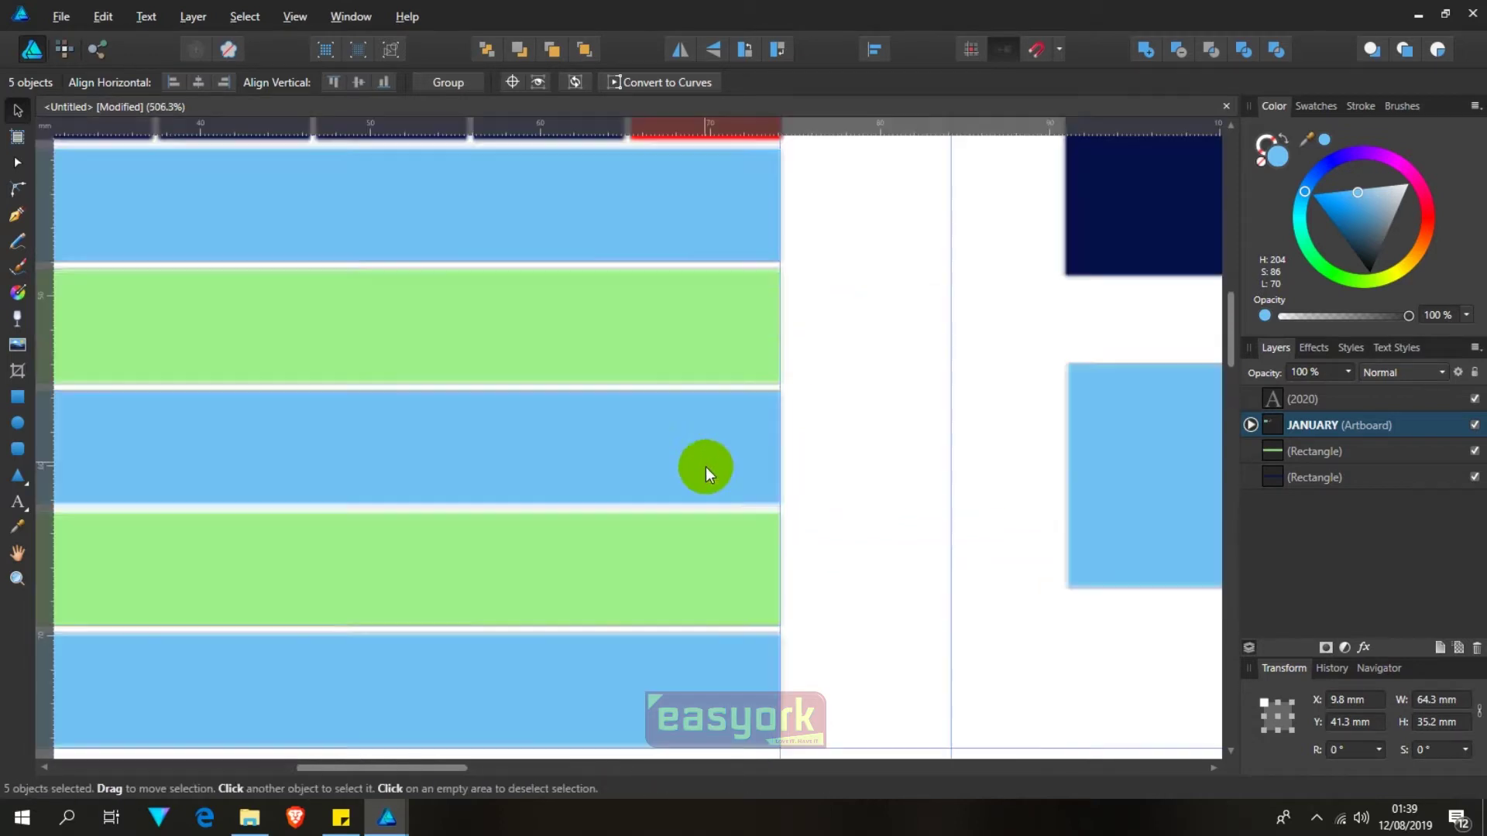
drag(783, 444, 246, 445)
mouse_move(942, 398)
mouse_down()
mouse_move(960, 397)
mouse_move(598, 417)
mouse_up()
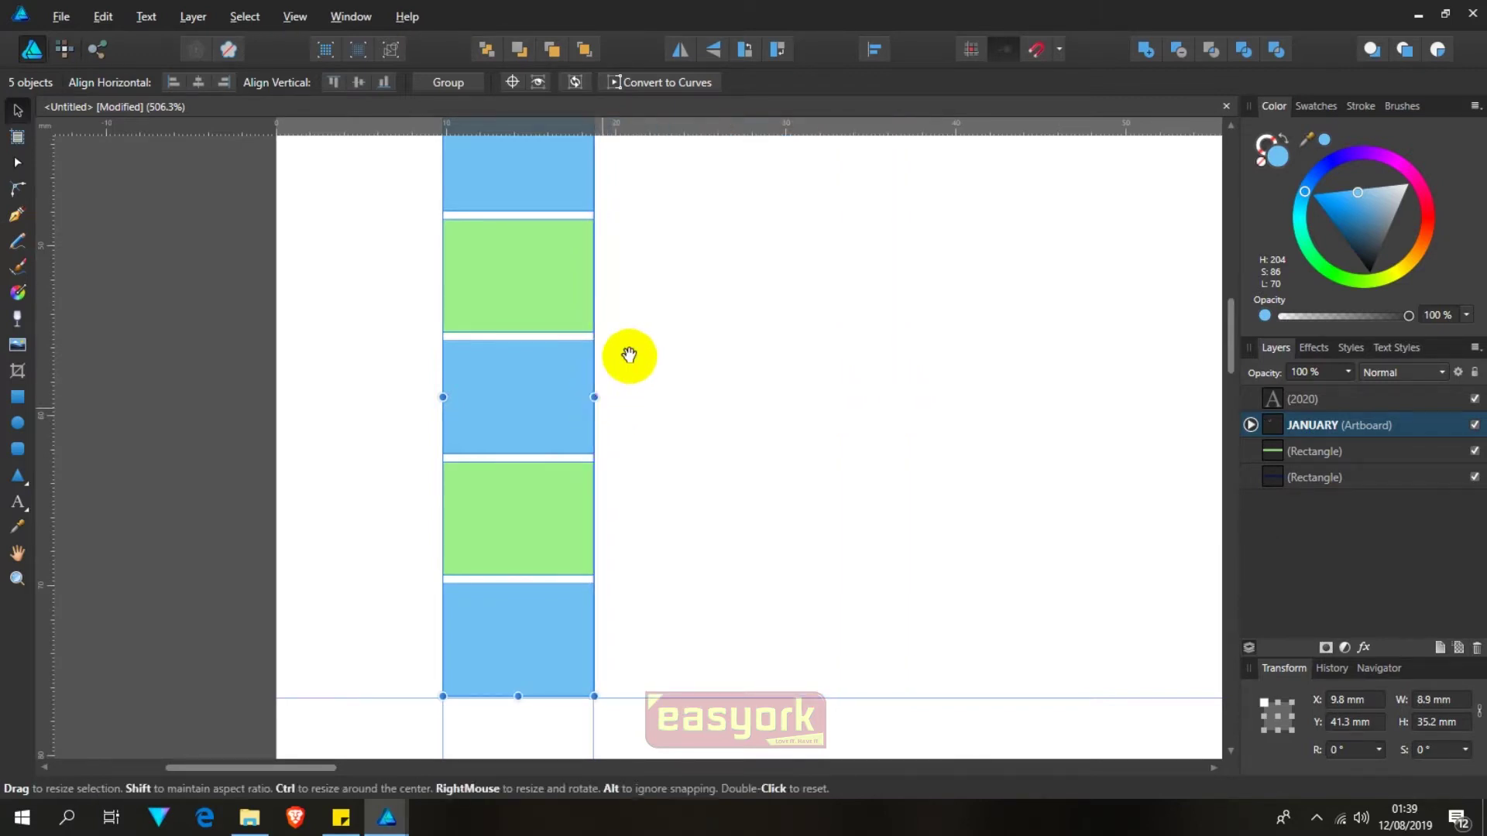
scroll(620, 365, up, 1)
Step: Select all the blue and green bands of the first column
click(724, 306)
click(555, 219)
shift+click(564, 309)
shift+click(572, 447)
shift+click(535, 577)
shift+click(541, 635)
drag(698, 232, 631, 542)
Step: Duplicate the band column beside itself and repeat it across the grid under the header
drag(424, 468, 574, 465)
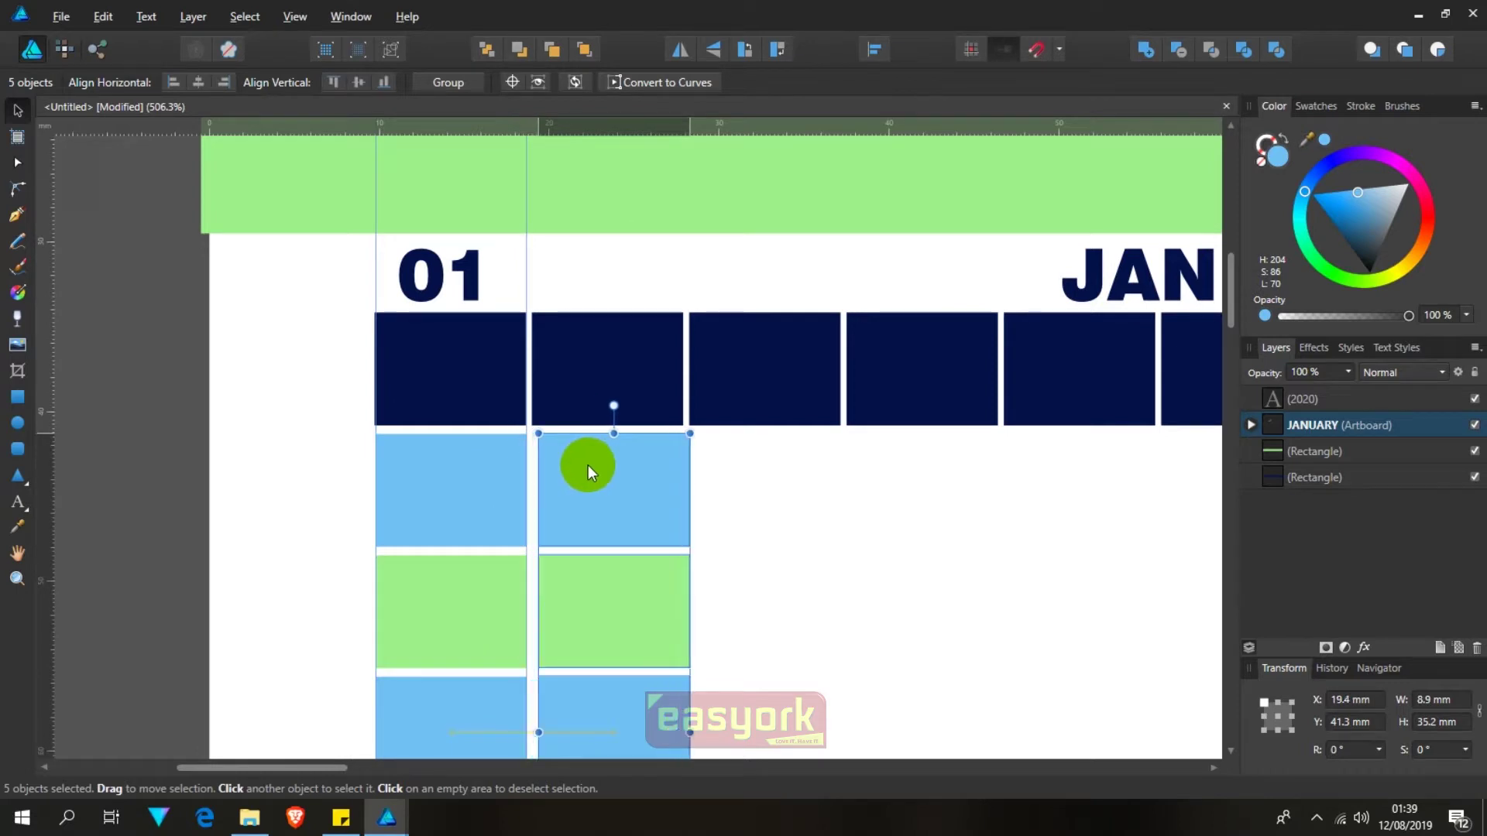
drag(574, 465, 581, 465)
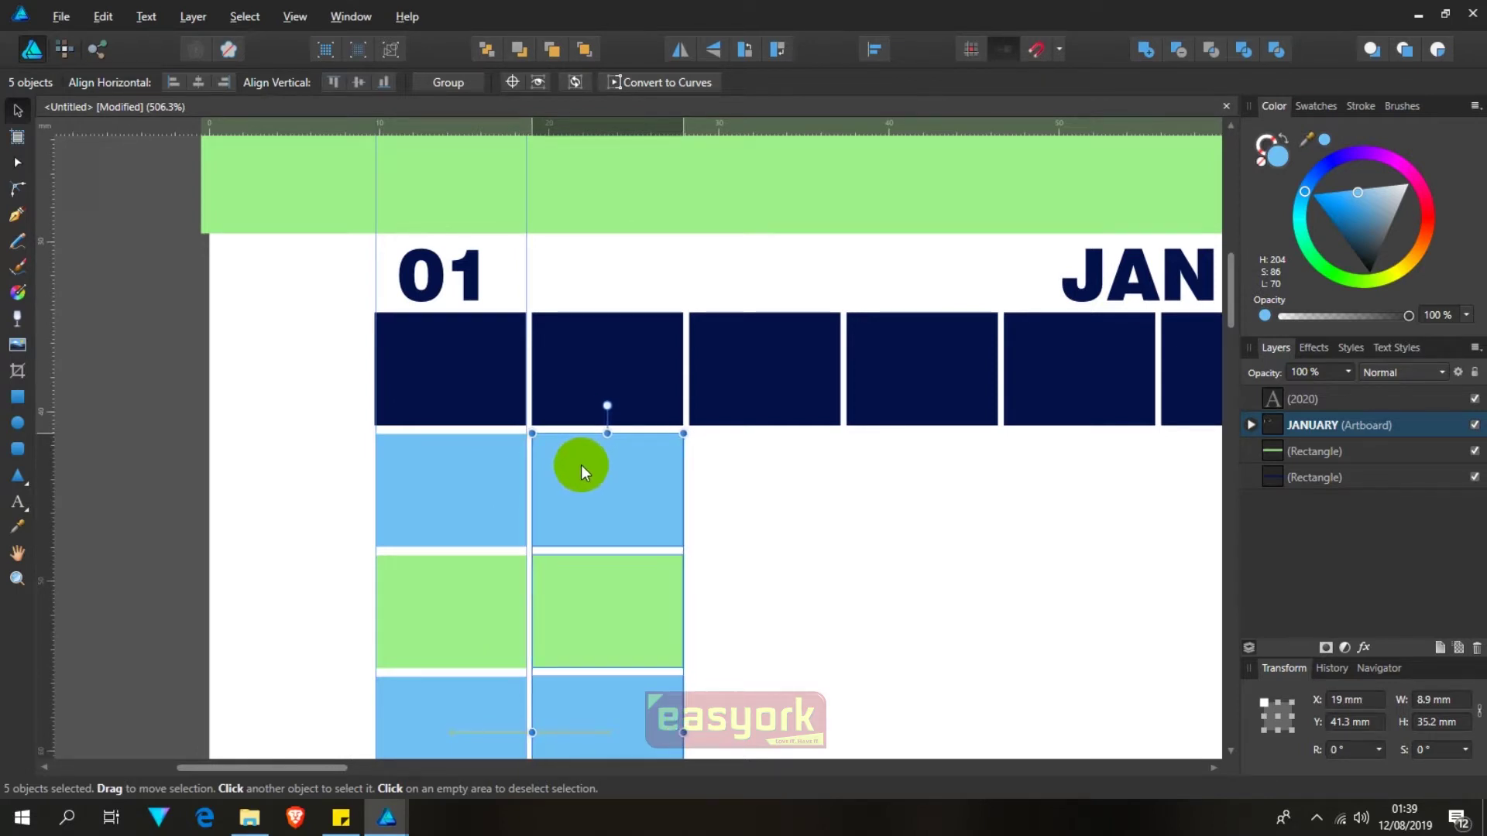
drag(581, 463, 581, 463)
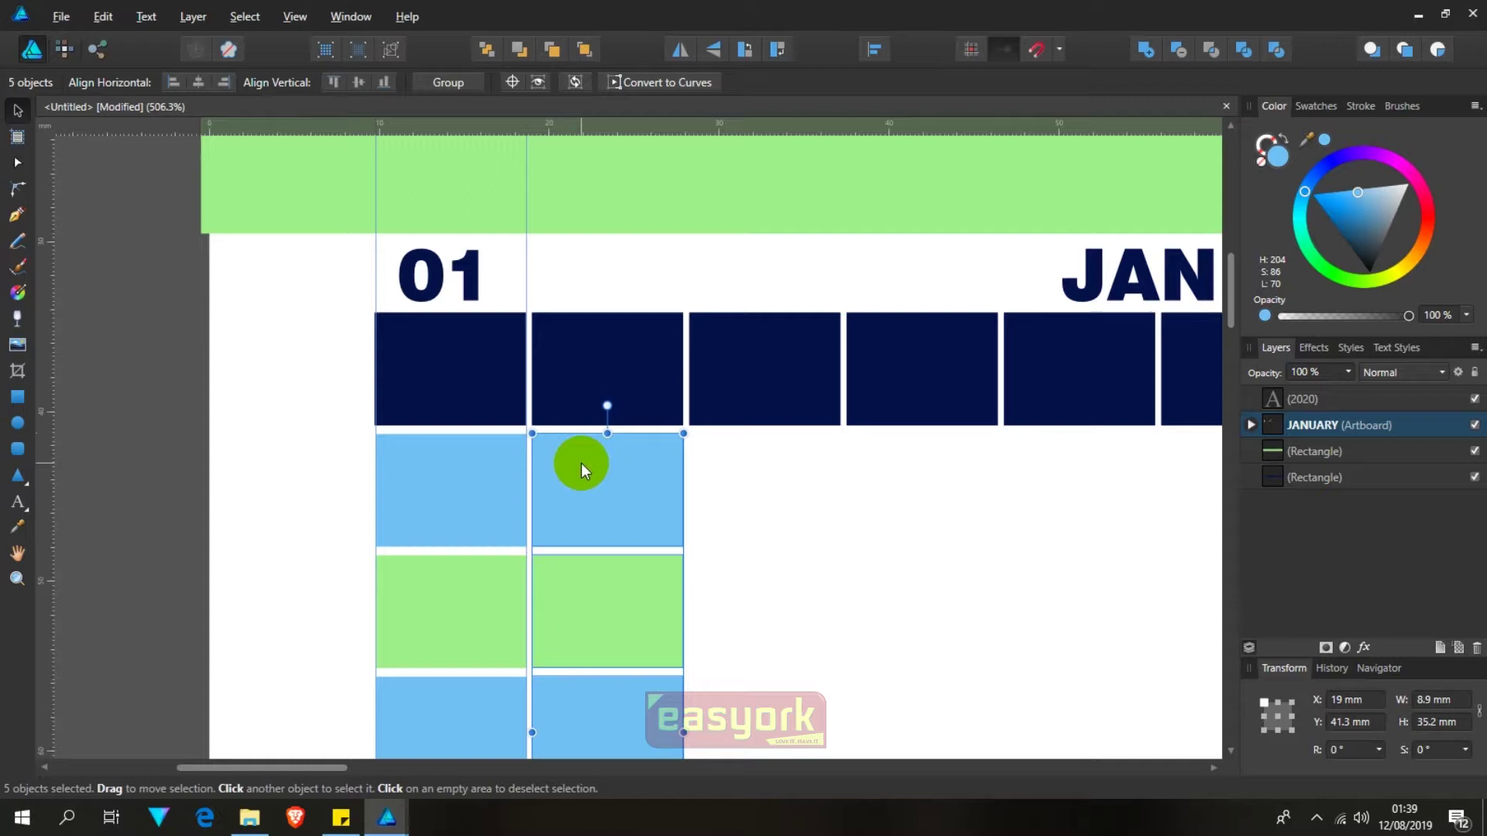
key(ctrl+j)
key(ctrl+j)
key(ctrl+j)
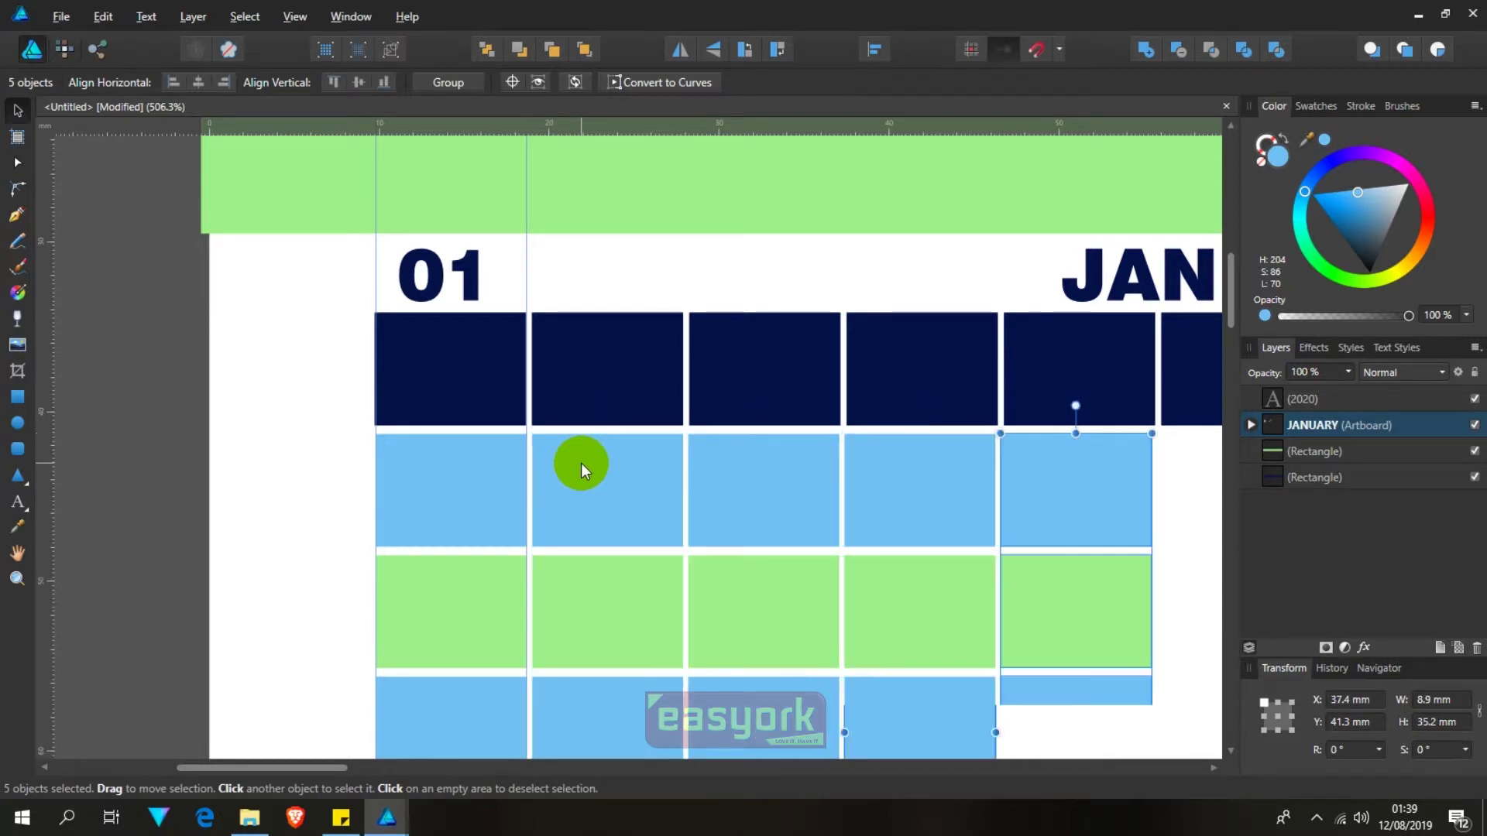
key(ctrl+j)
key(ctrl+j)
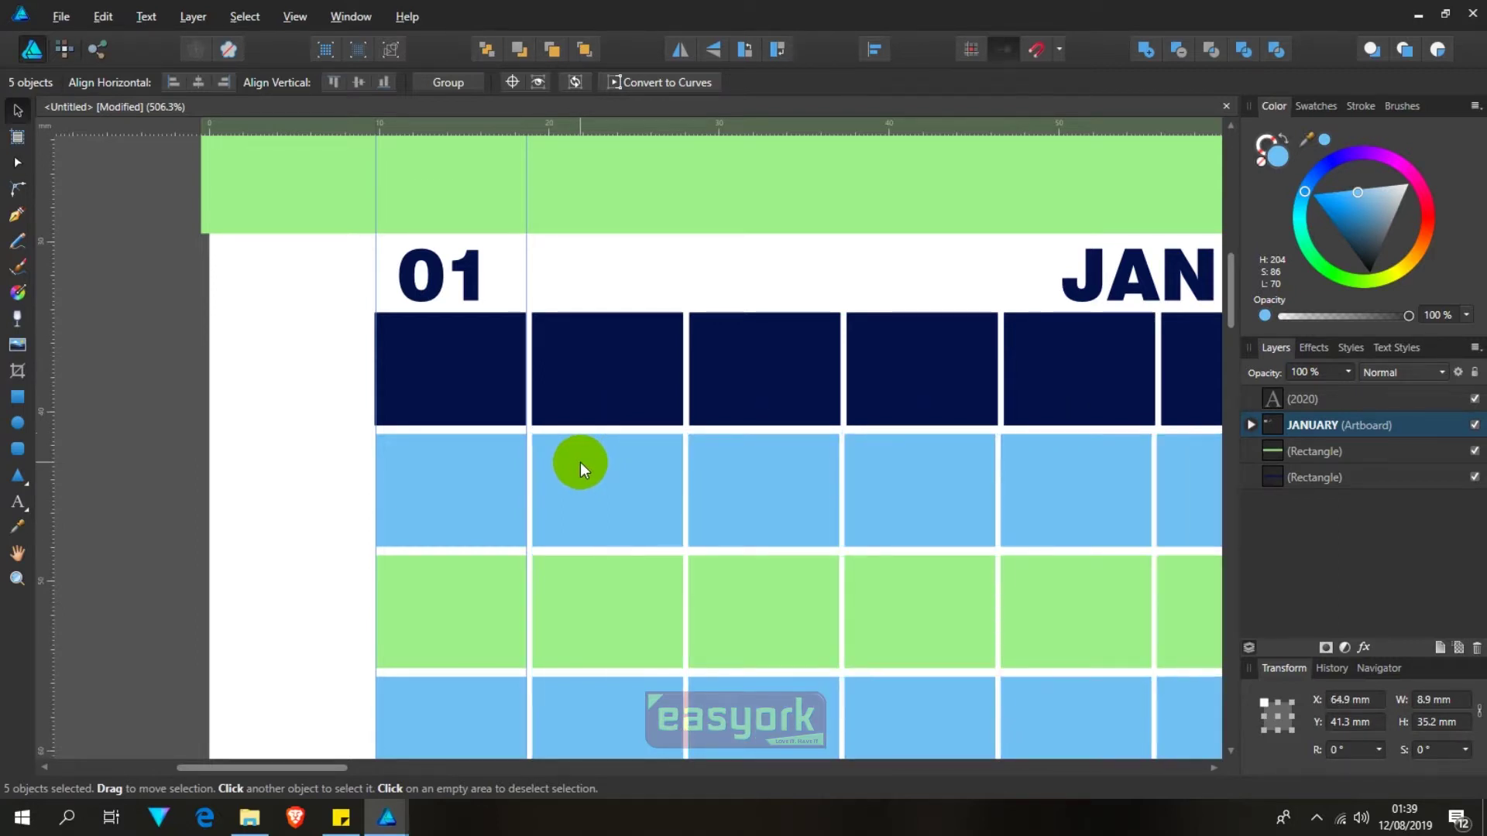
drag(558, 324, 449, 234)
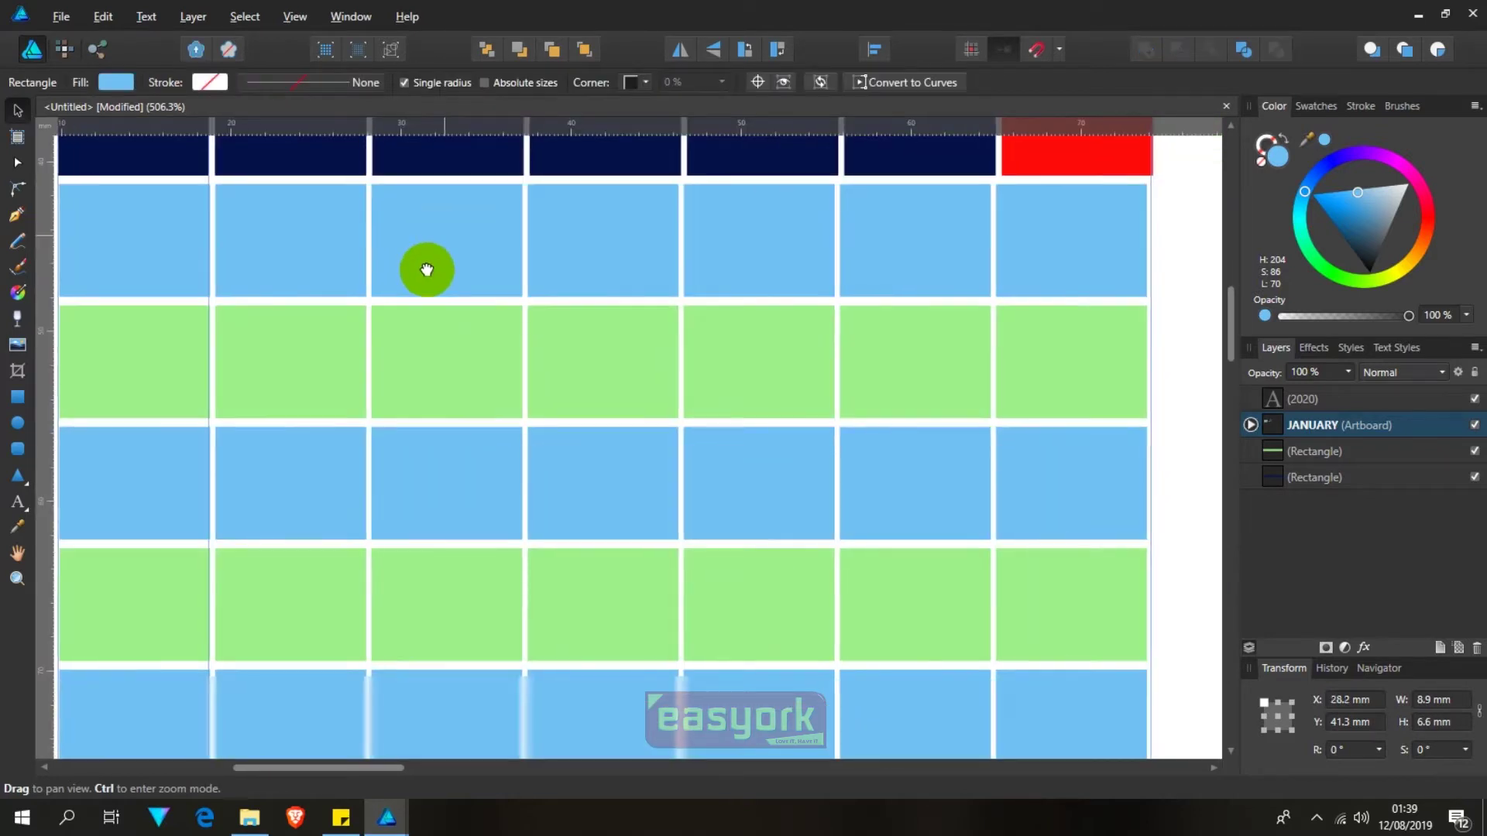
drag(1105, 374, 787, 285)
scroll(788, 285, down, 2)
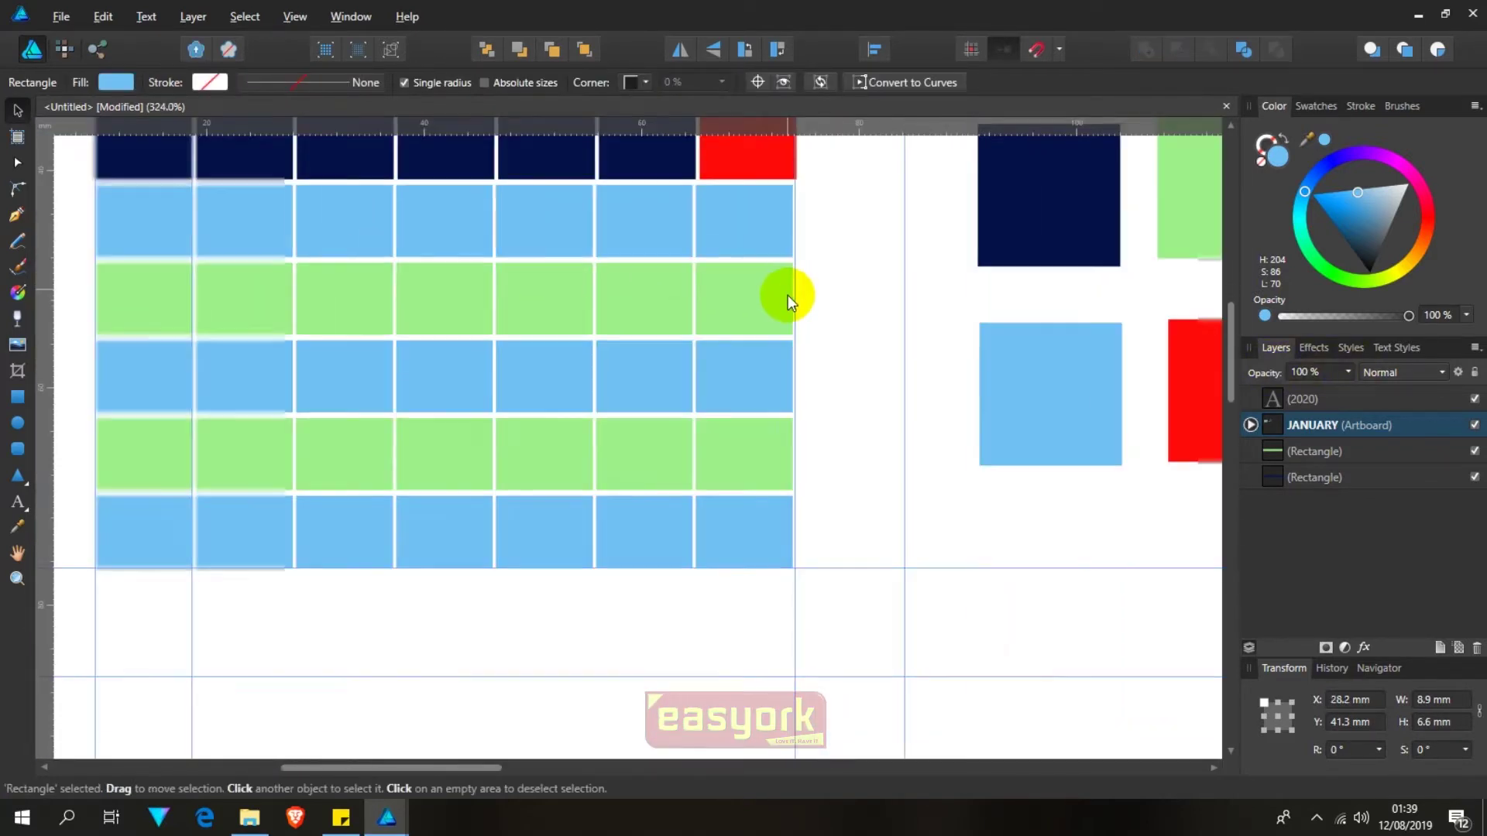
Step: Snap the last column into place and align the sixth and fourth columns under their headers
mouse_move(847, 561)
mouse_down()
mouse_move(862, 647)
mouse_move(690, 264)
mouse_up()
click(864, 680)
drag(774, 321, 778, 321)
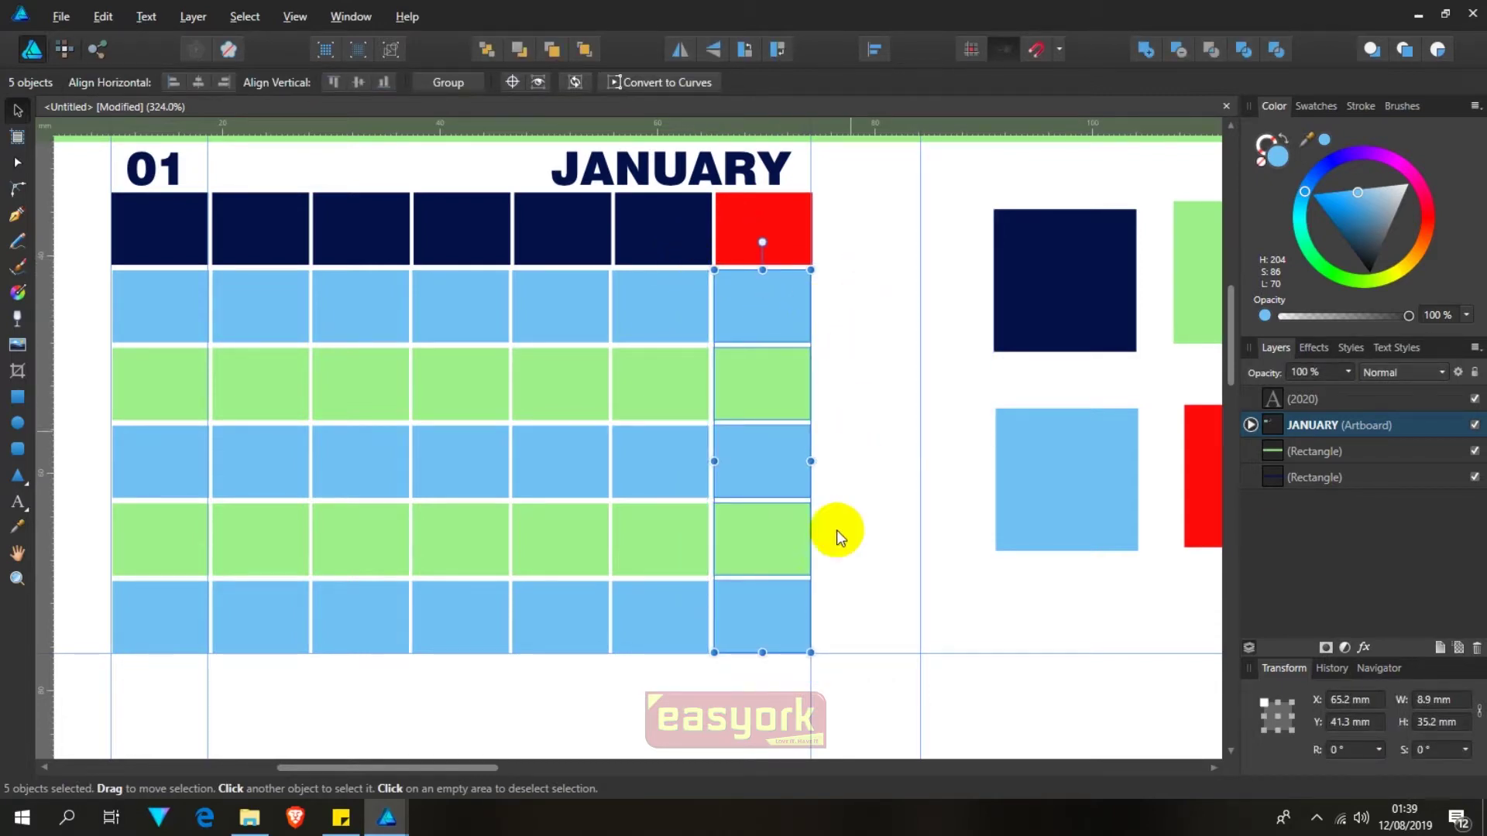
drag(738, 697, 600, 158)
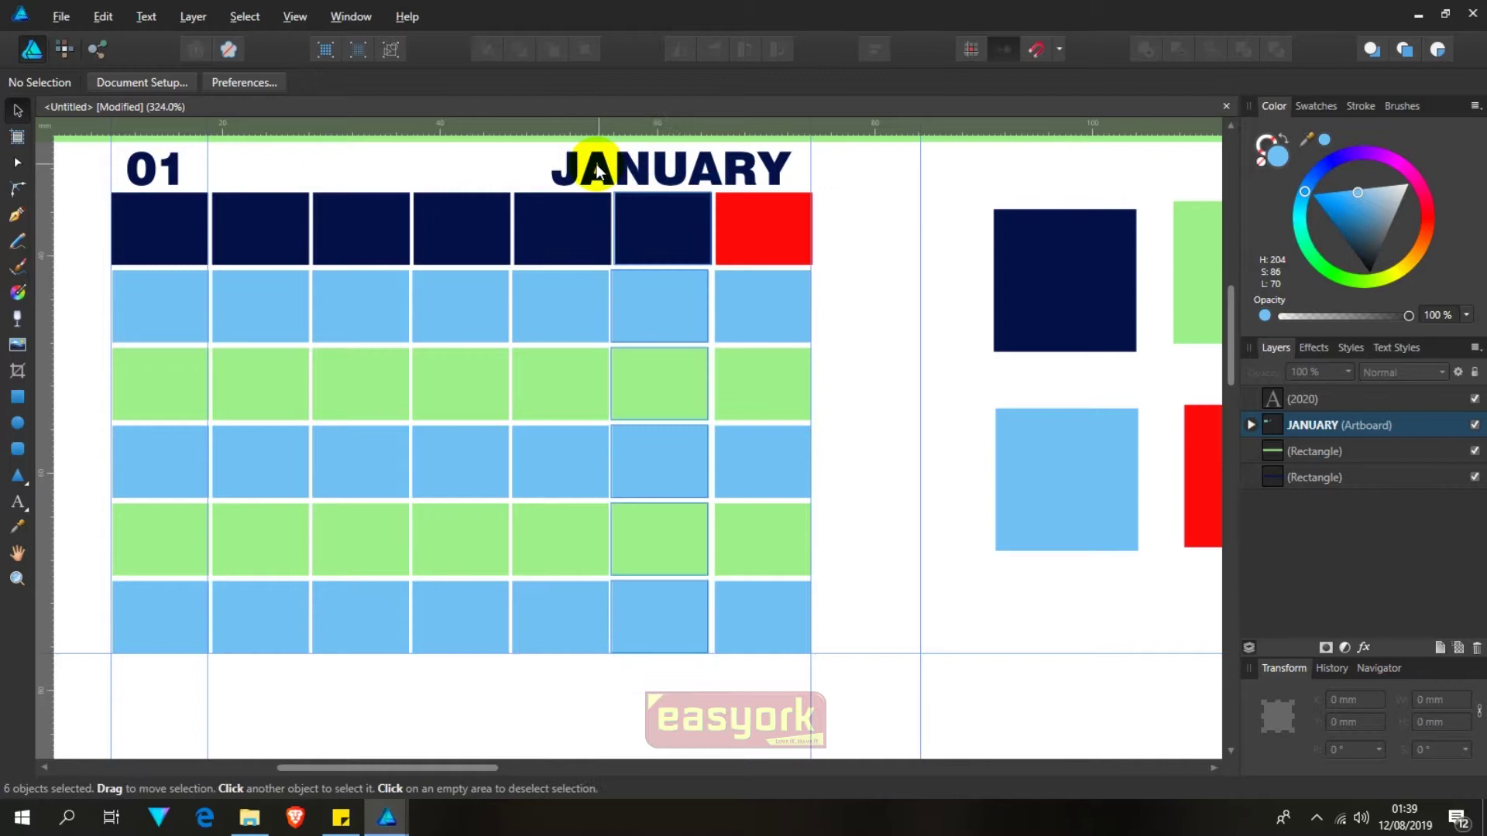
click(879, 51)
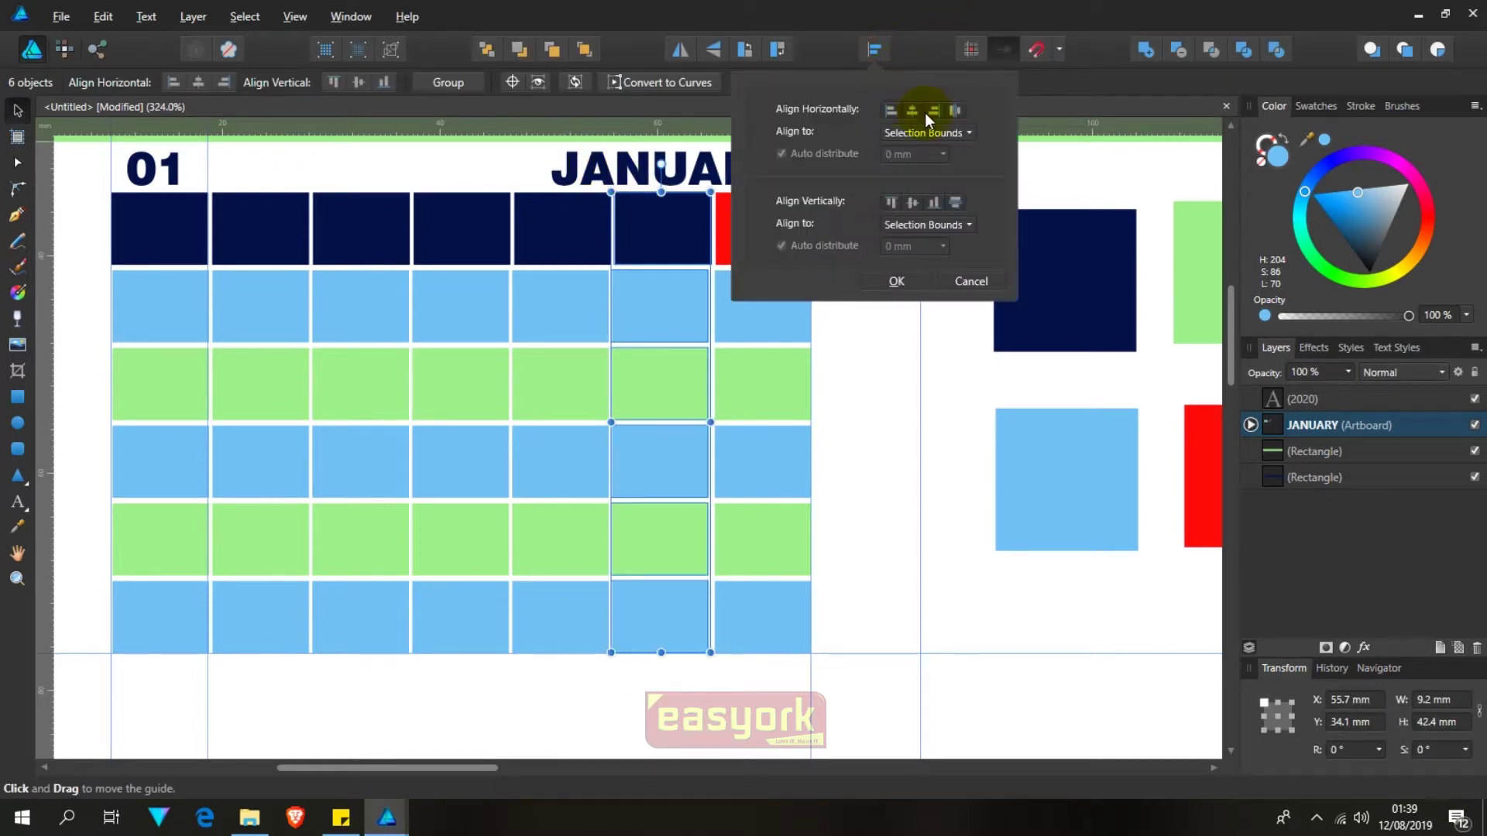
click(934, 112)
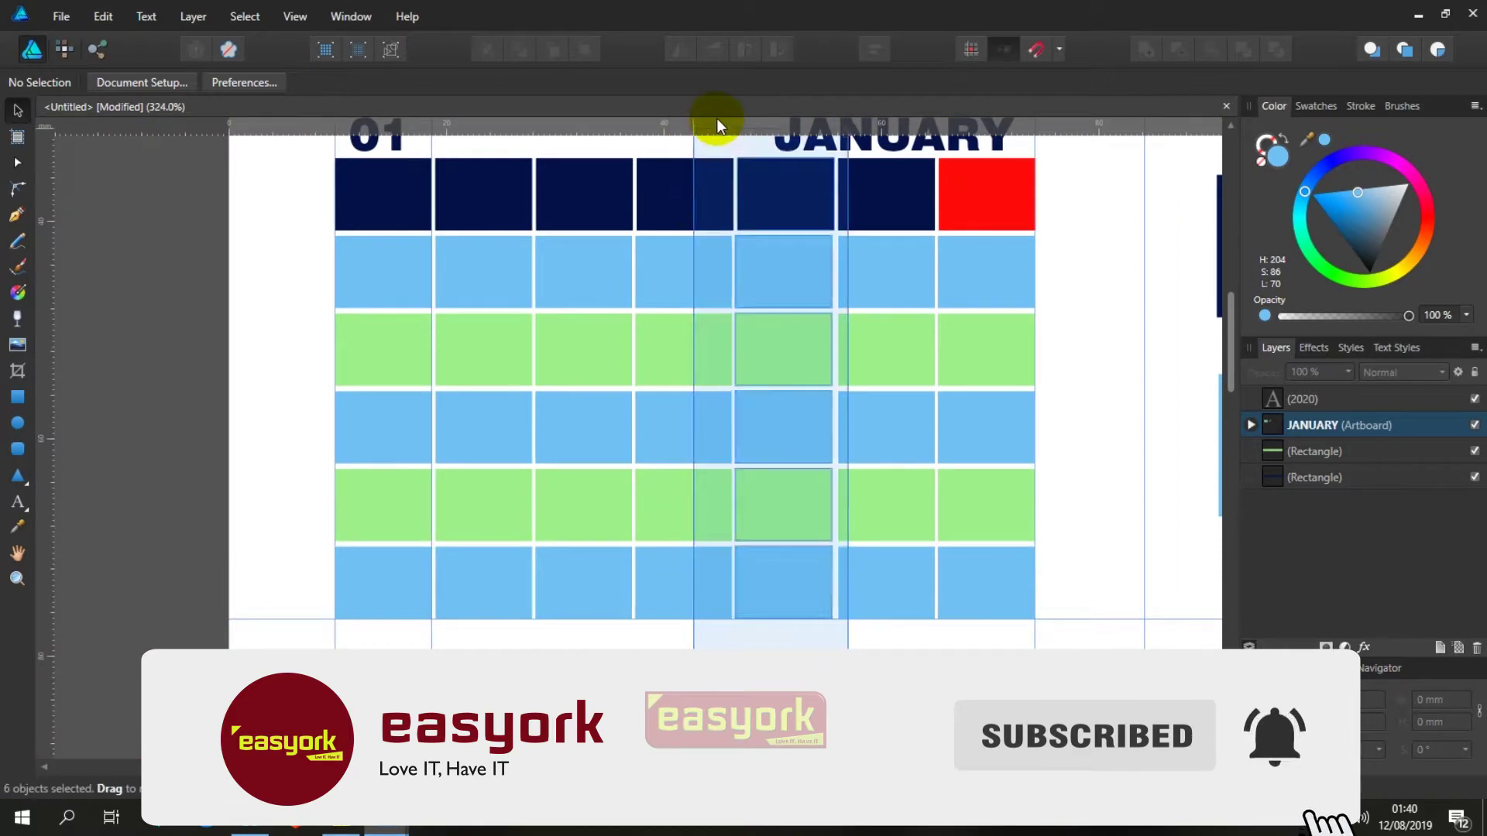
click(874, 50)
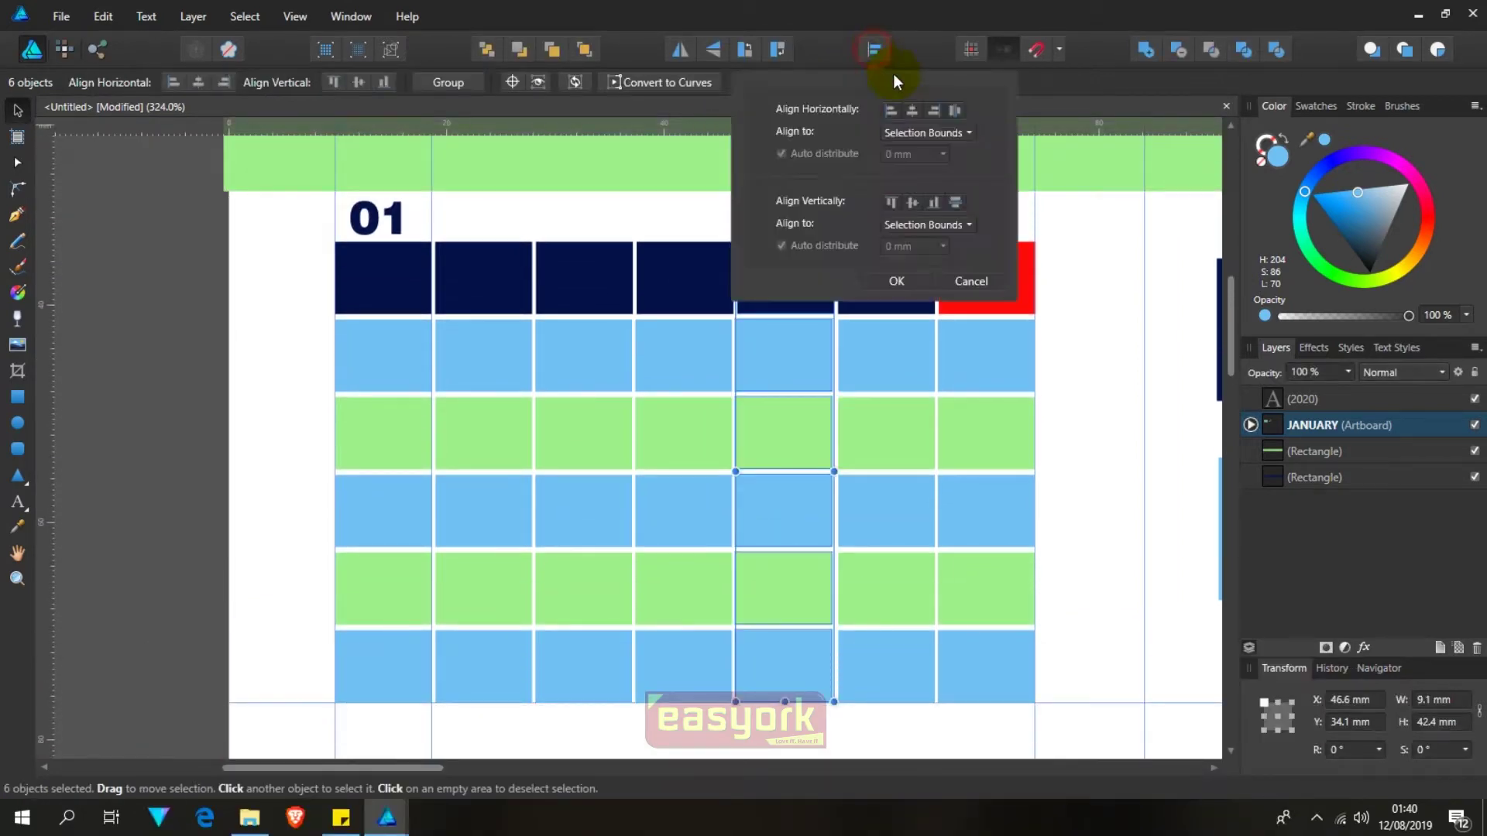
click(763, 732)
drag(763, 732, 593, 174)
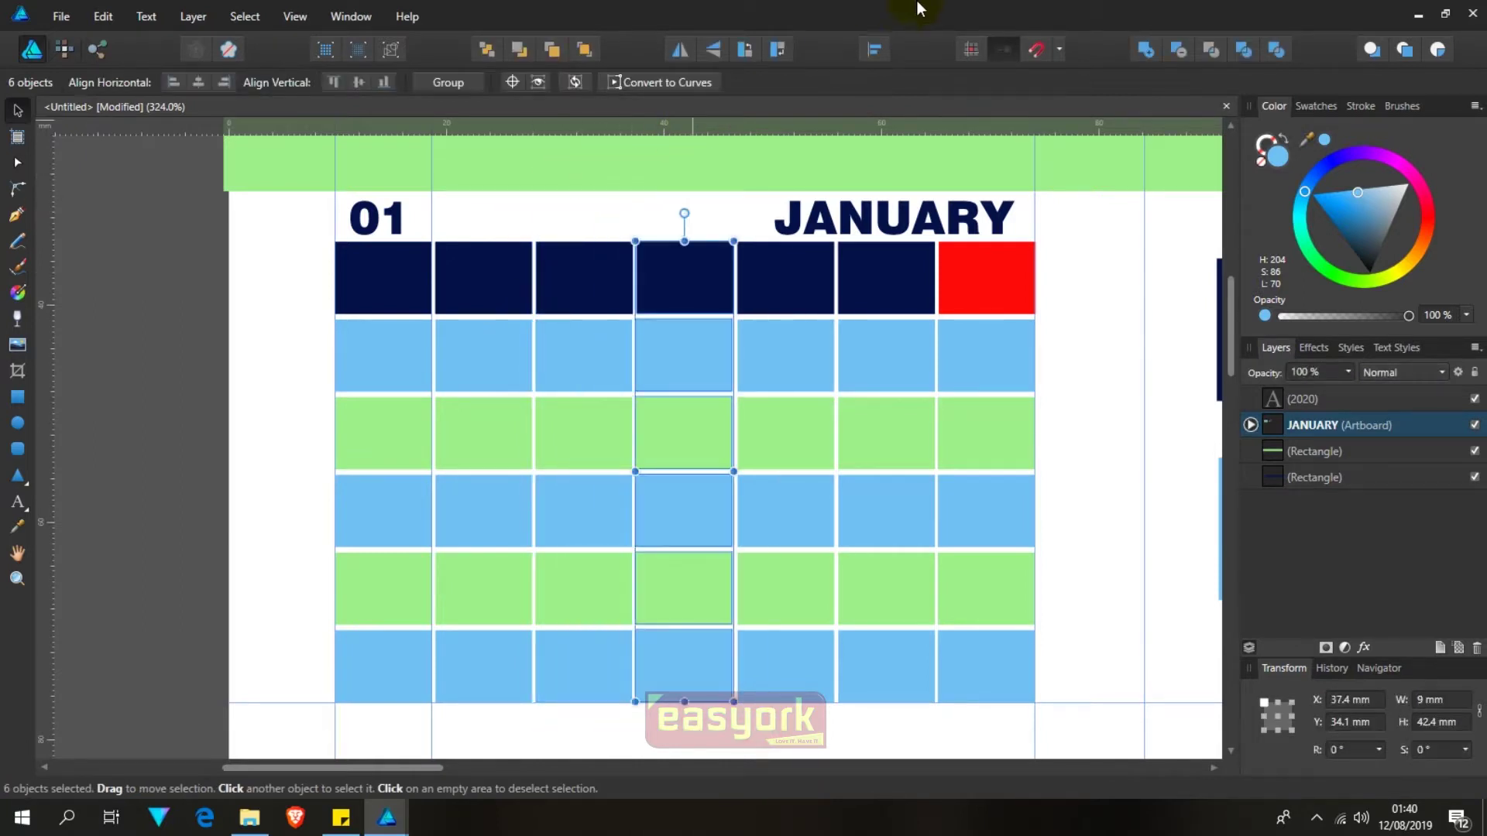
click(873, 55)
click(934, 110)
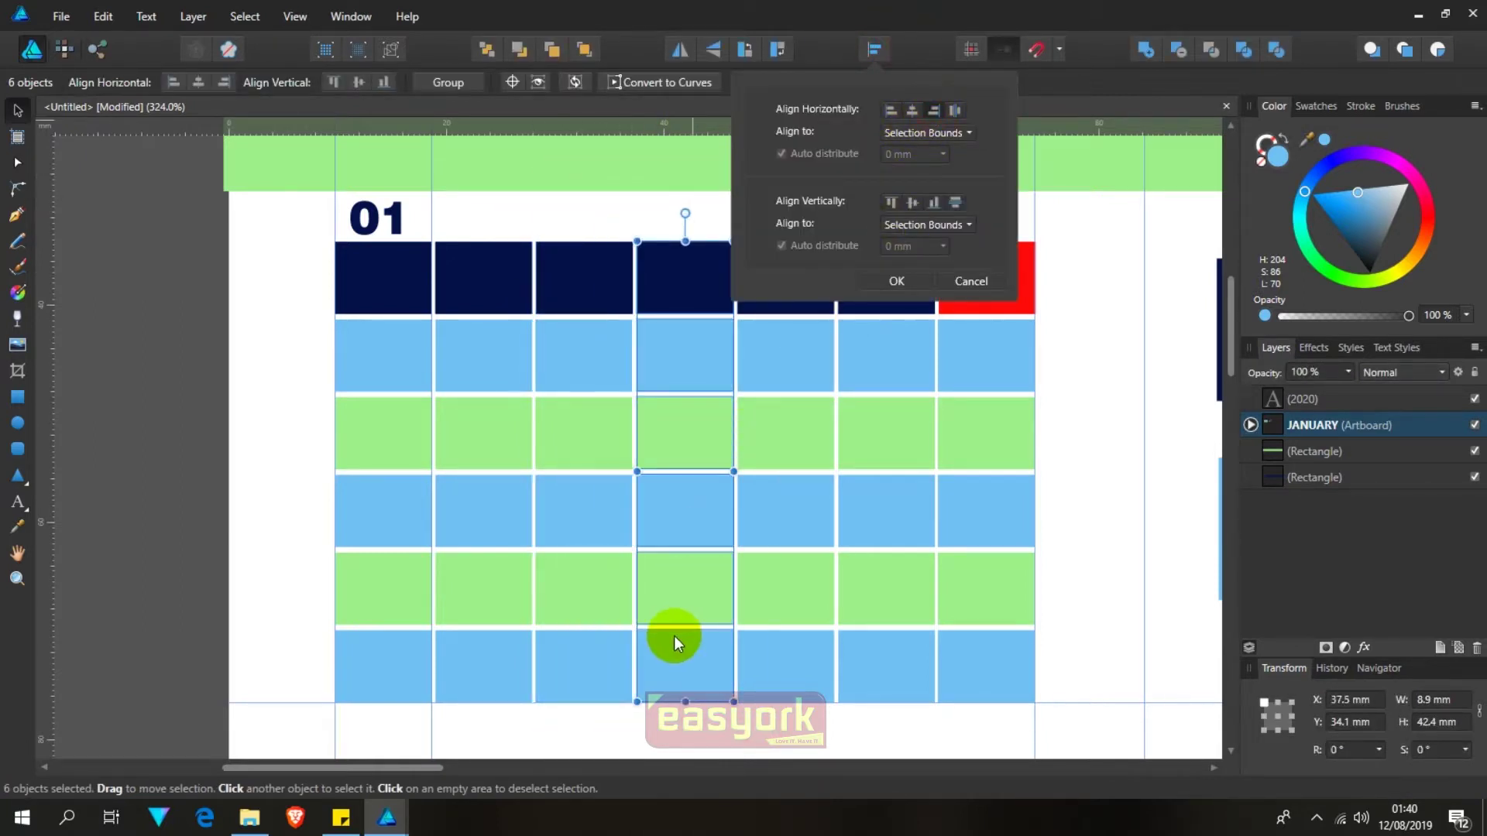
Step: Align the third, second and first columns' cells under their header boxes
drag(647, 256, 515, 195)
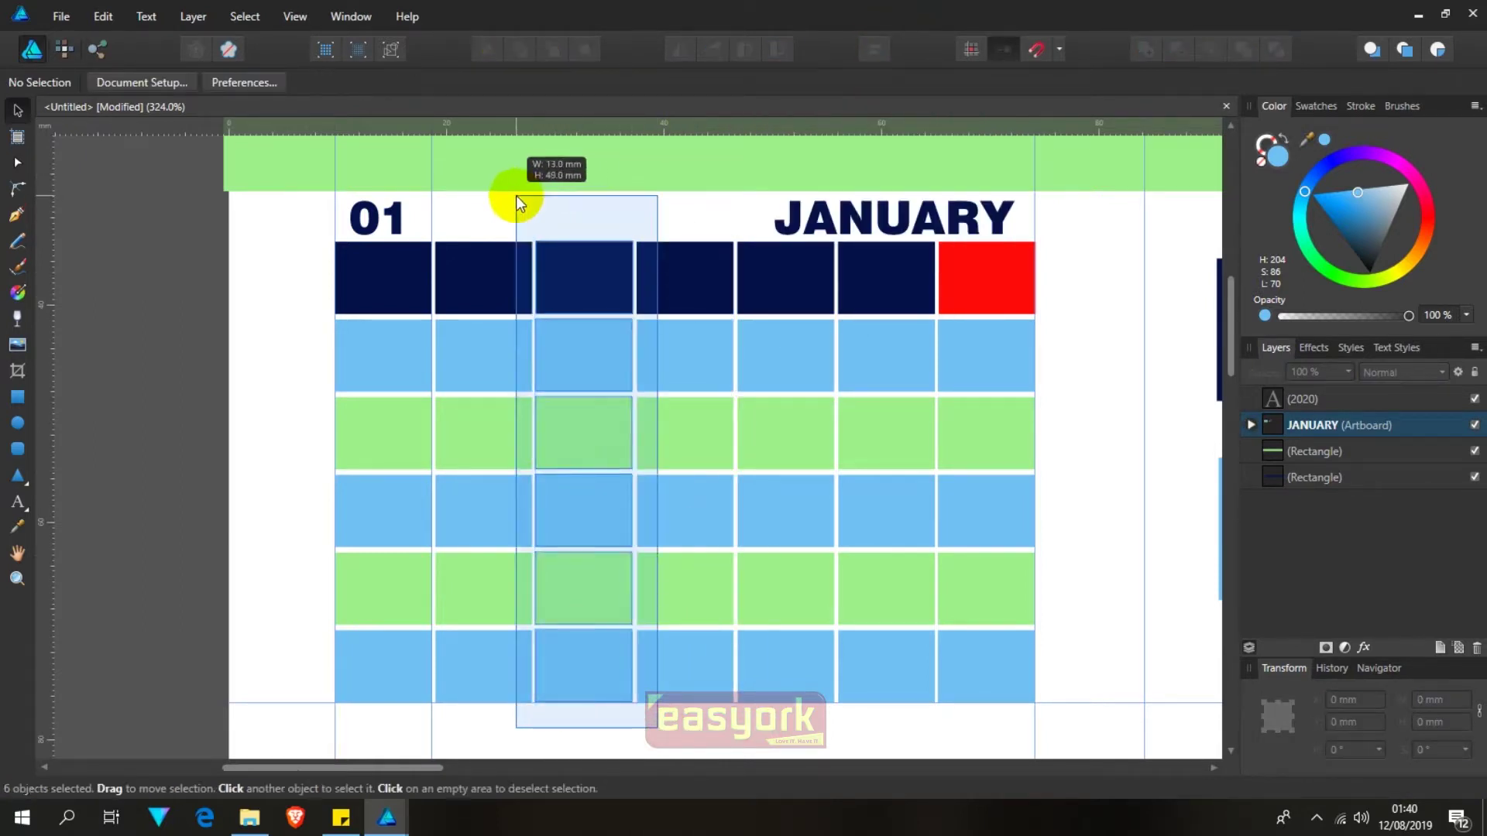
click(874, 51)
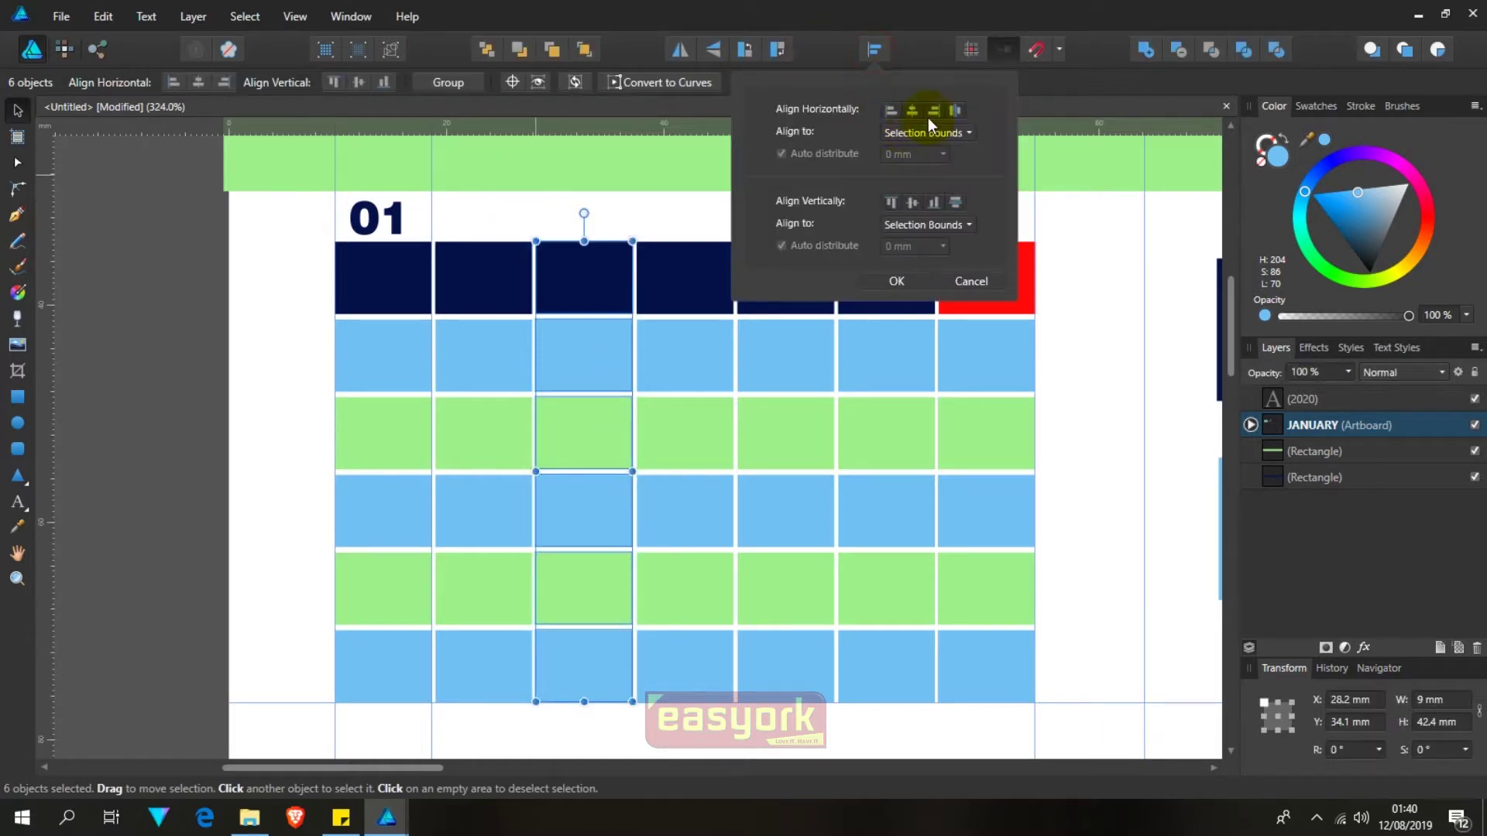
drag(546, 731, 421, 217)
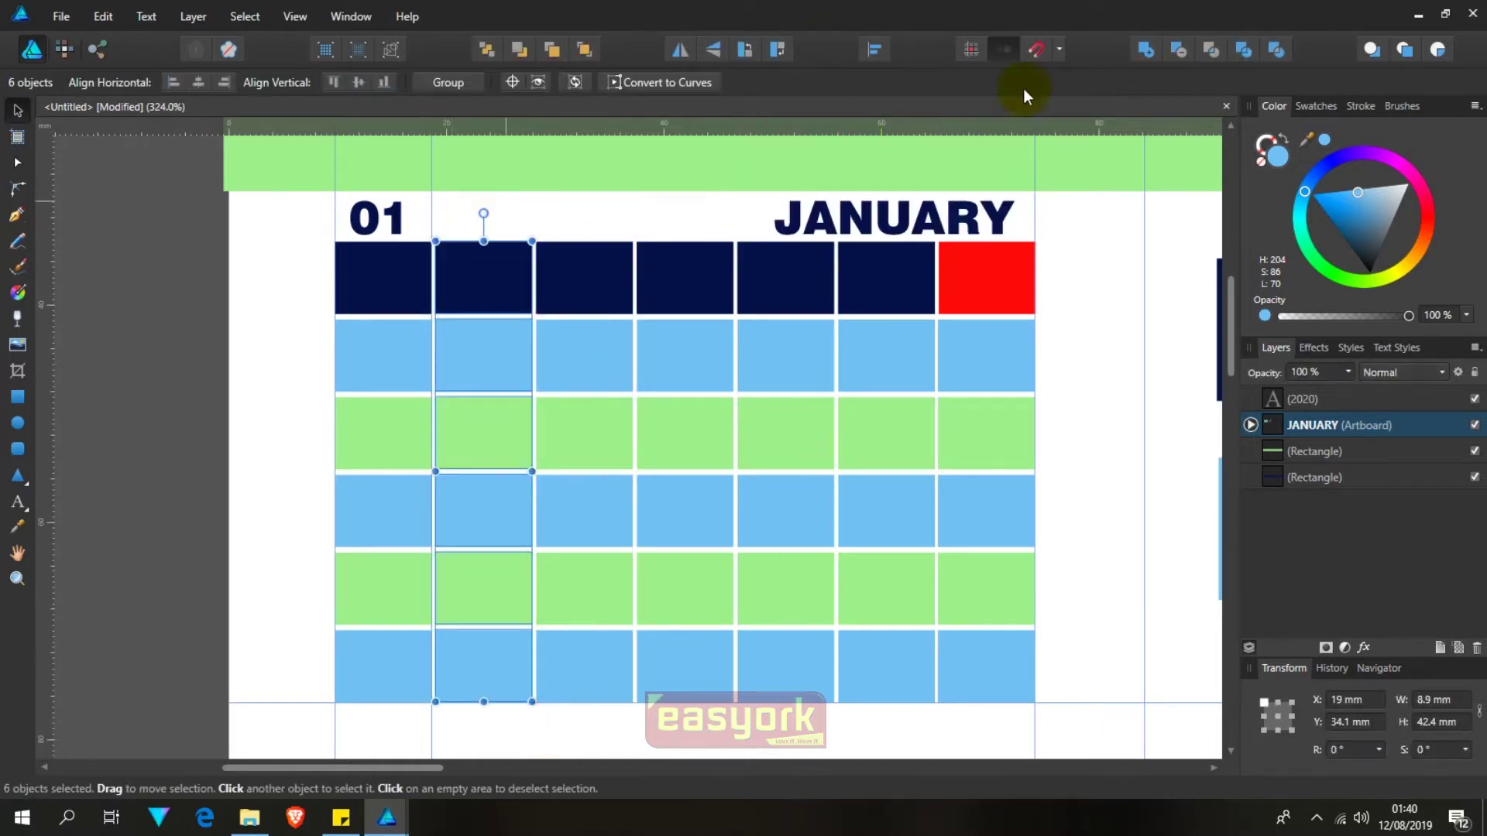
click(874, 51)
click(624, 209)
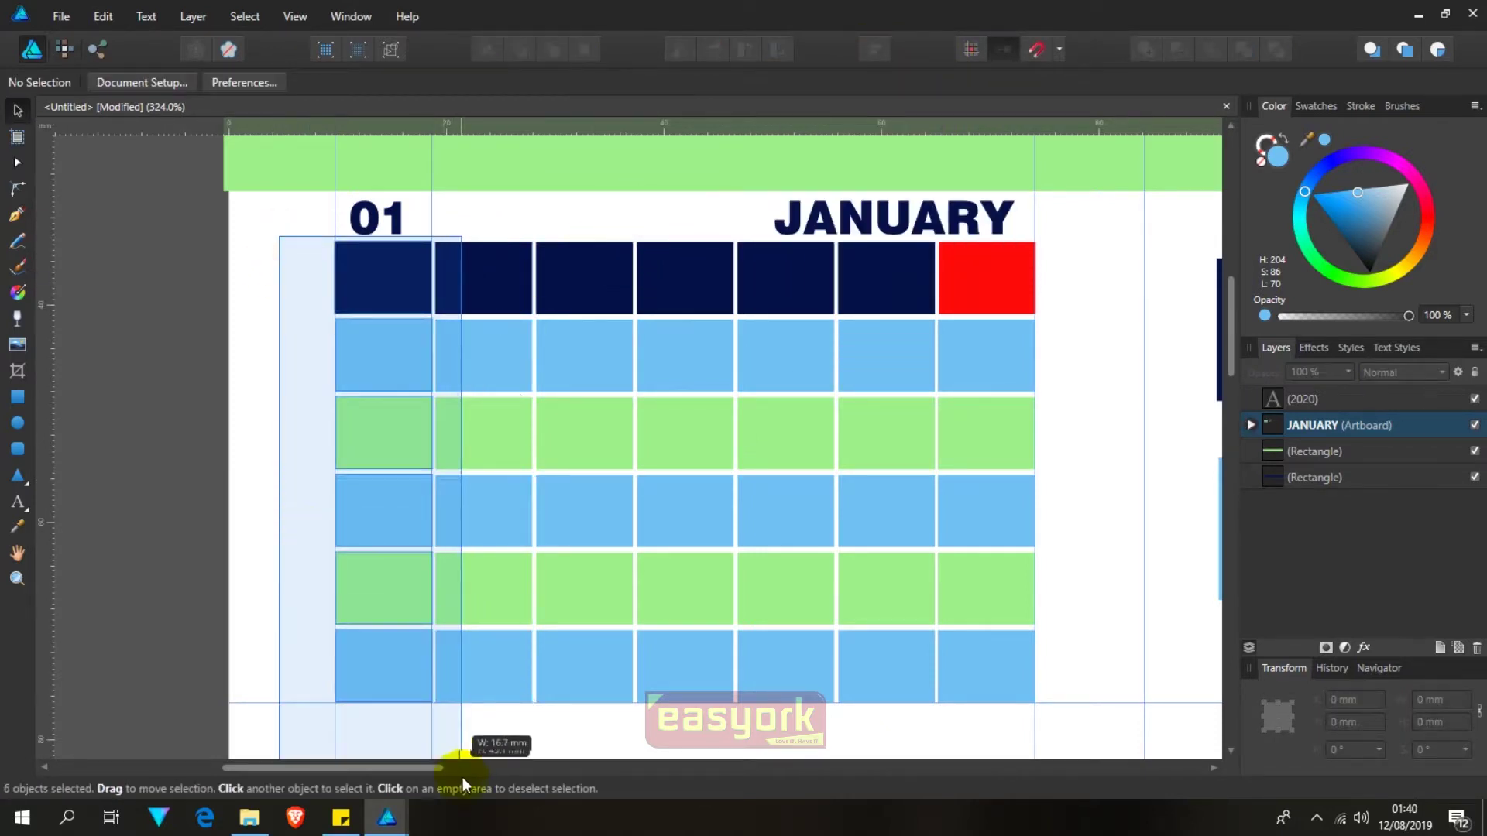
drag(457, 635, 462, 774)
click(875, 50)
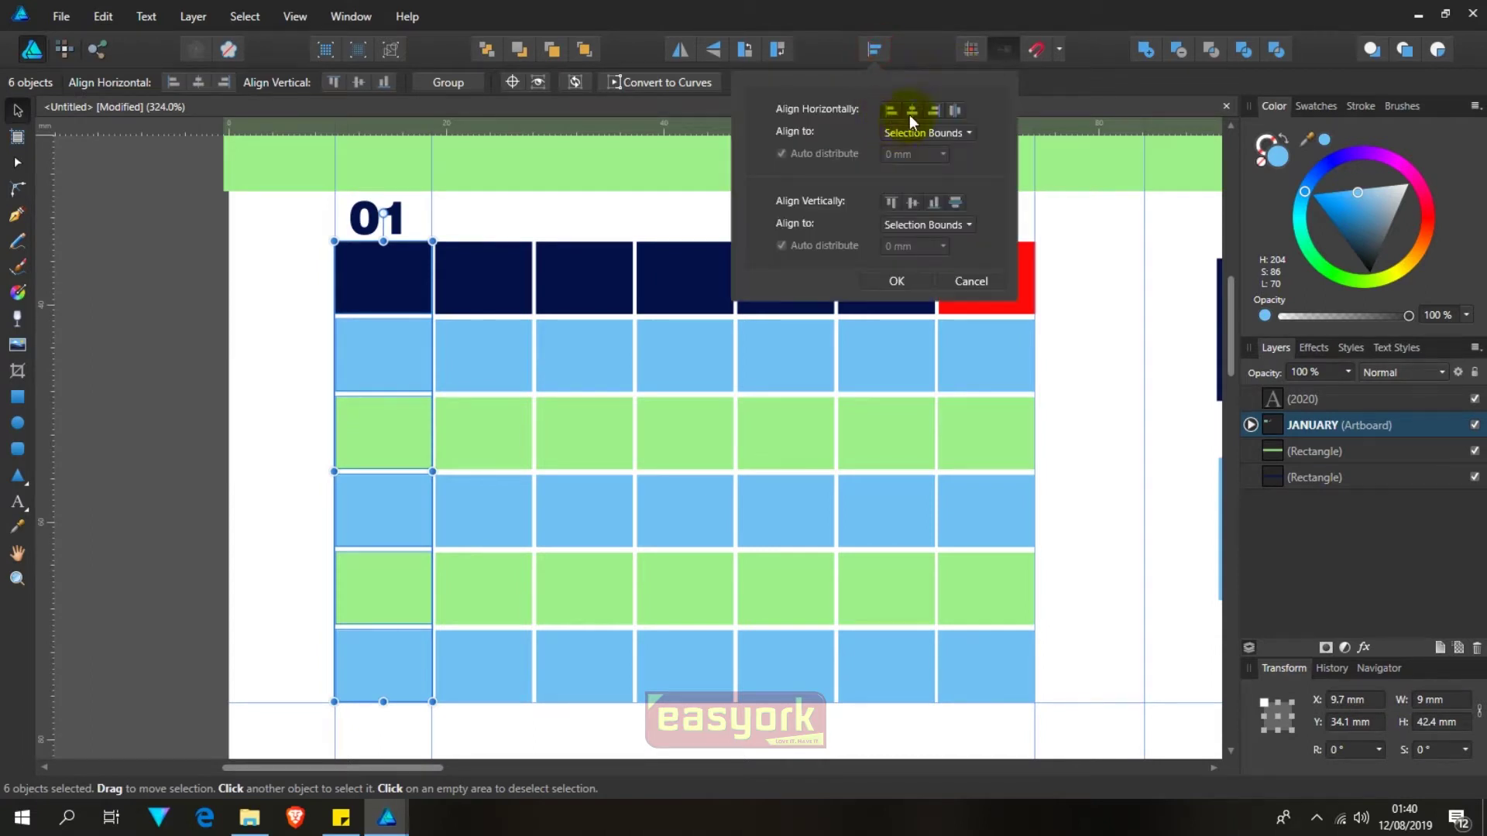
click(630, 207)
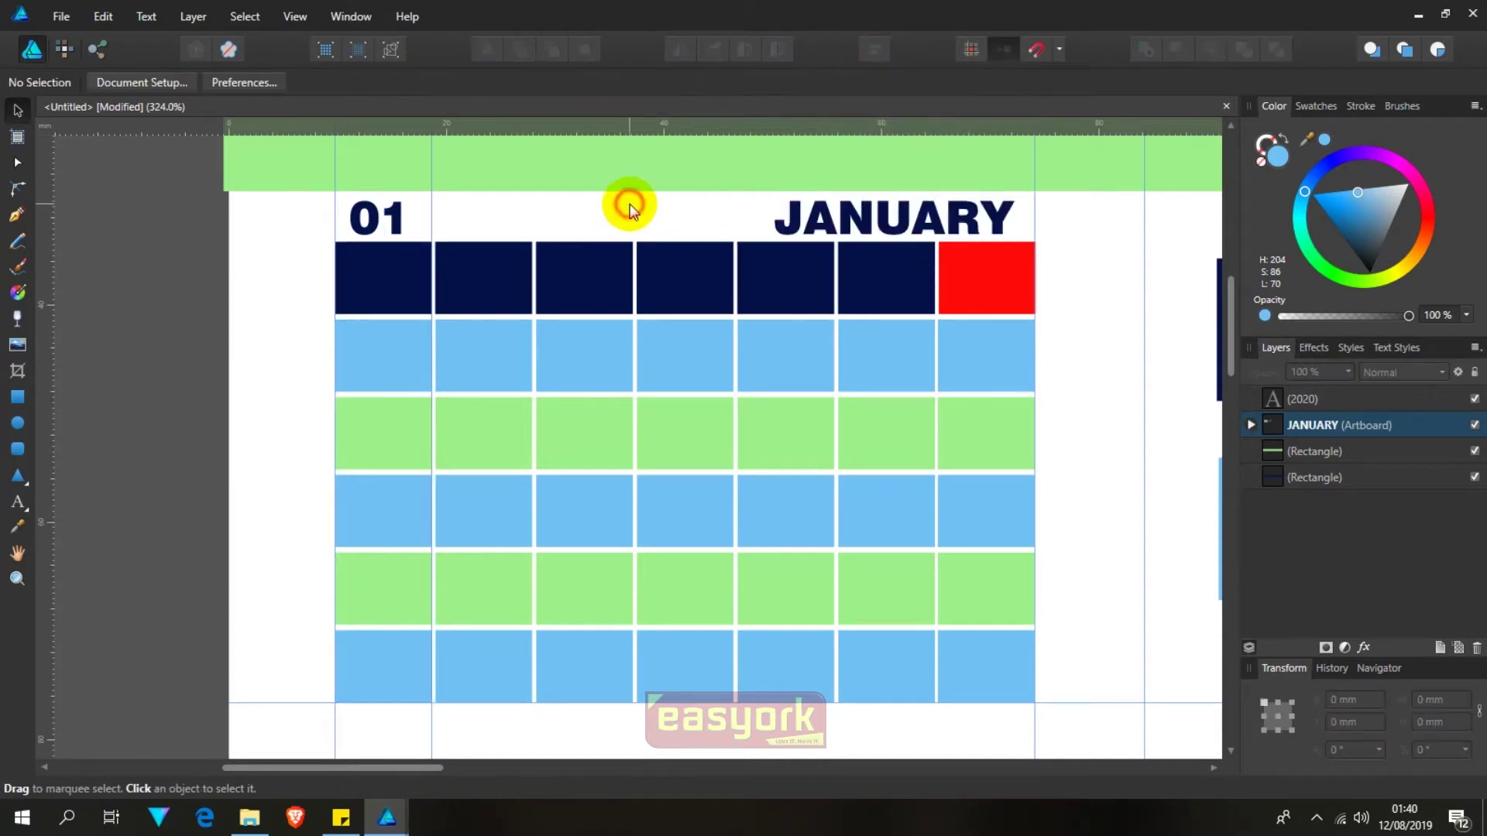
Step: Pan and zoom to inspect the aligned grid, then select the first green row
drag(1060, 485, 1040, 415)
drag(979, 348, 1056, 443)
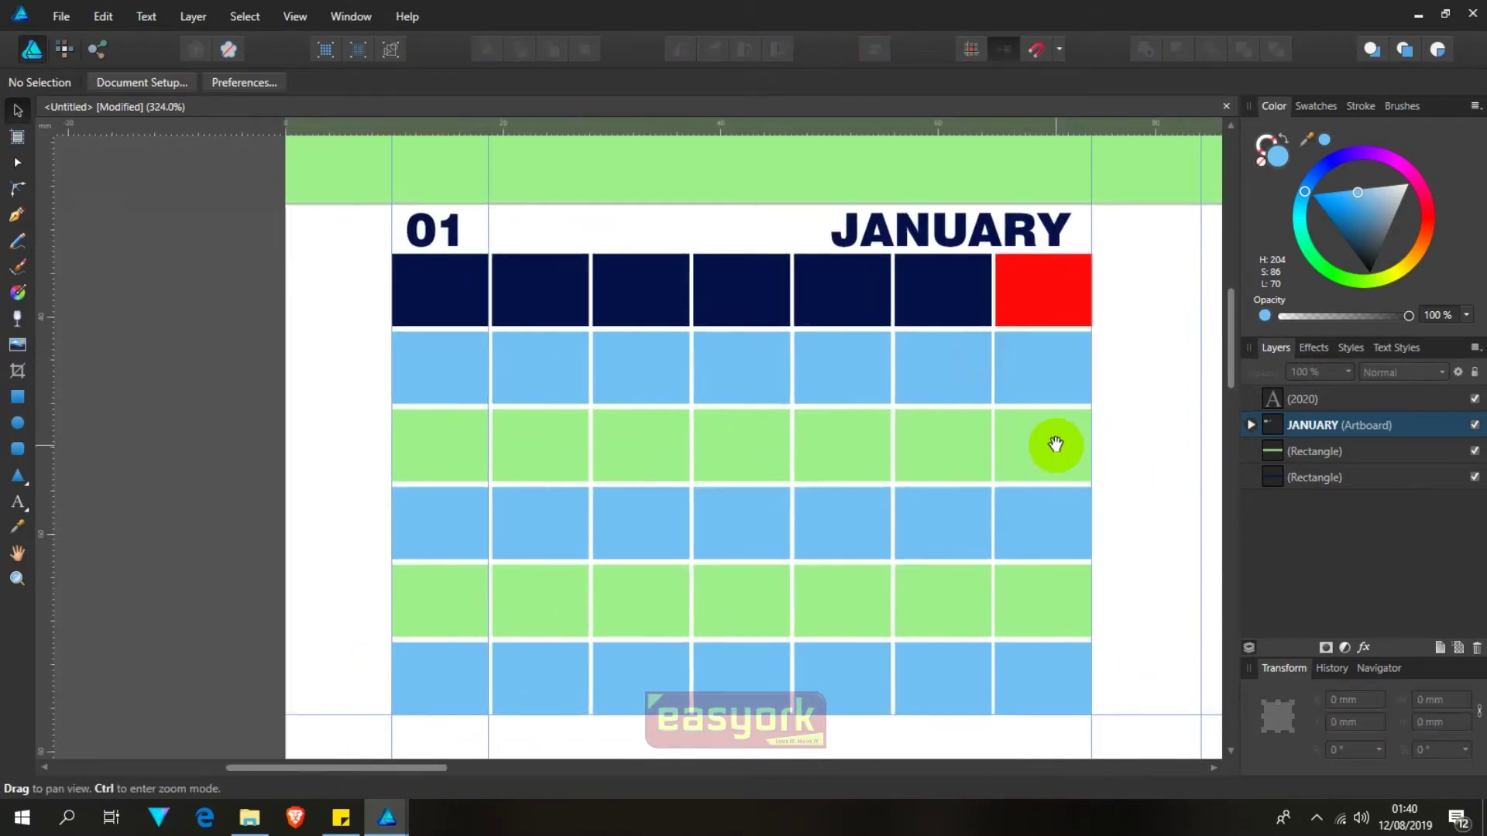
scroll(886, 434, up, 2)
scroll(889, 433, down, 3)
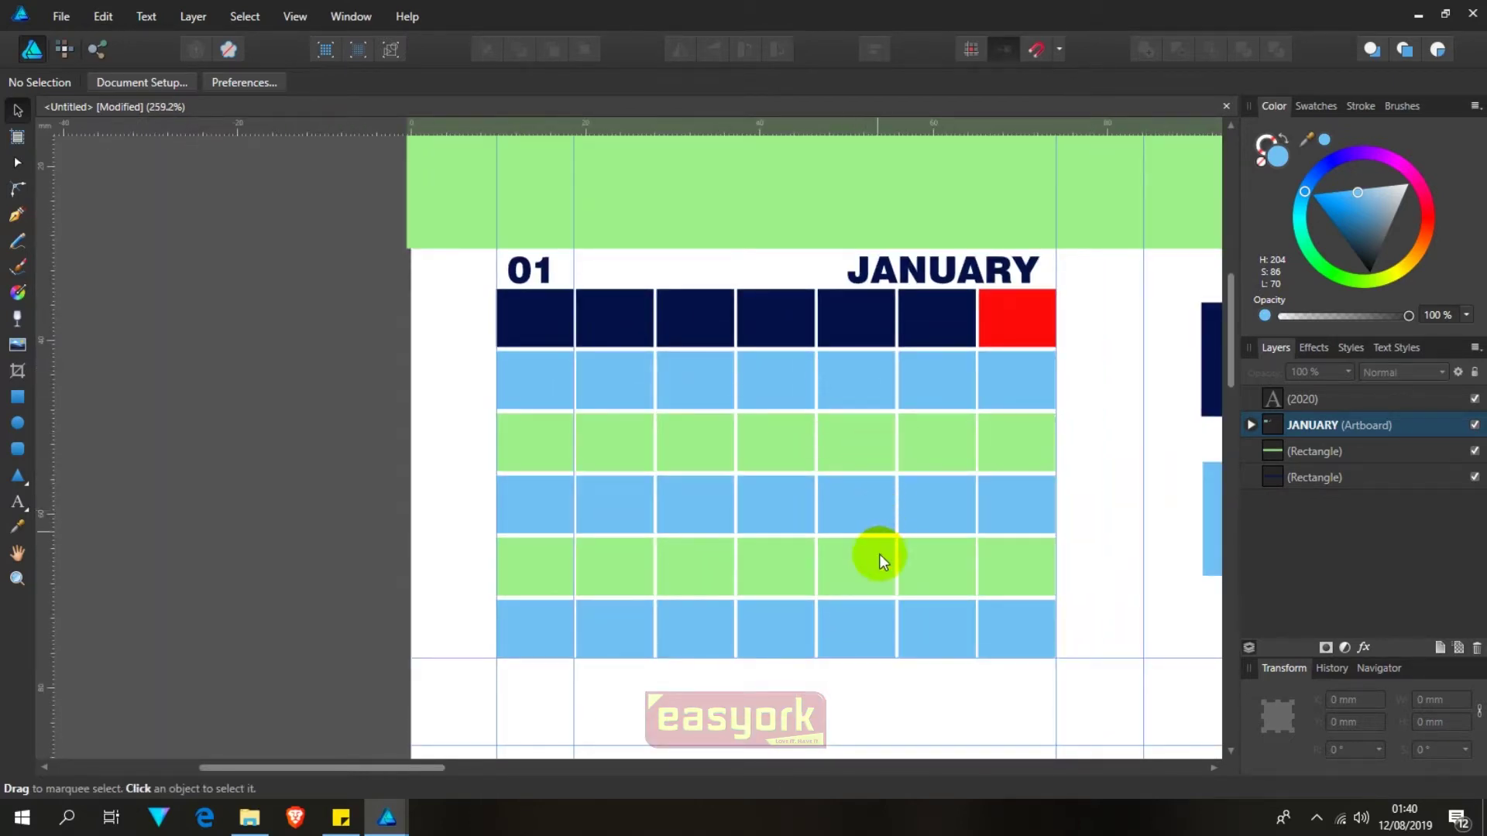
drag(597, 398, 723, 513)
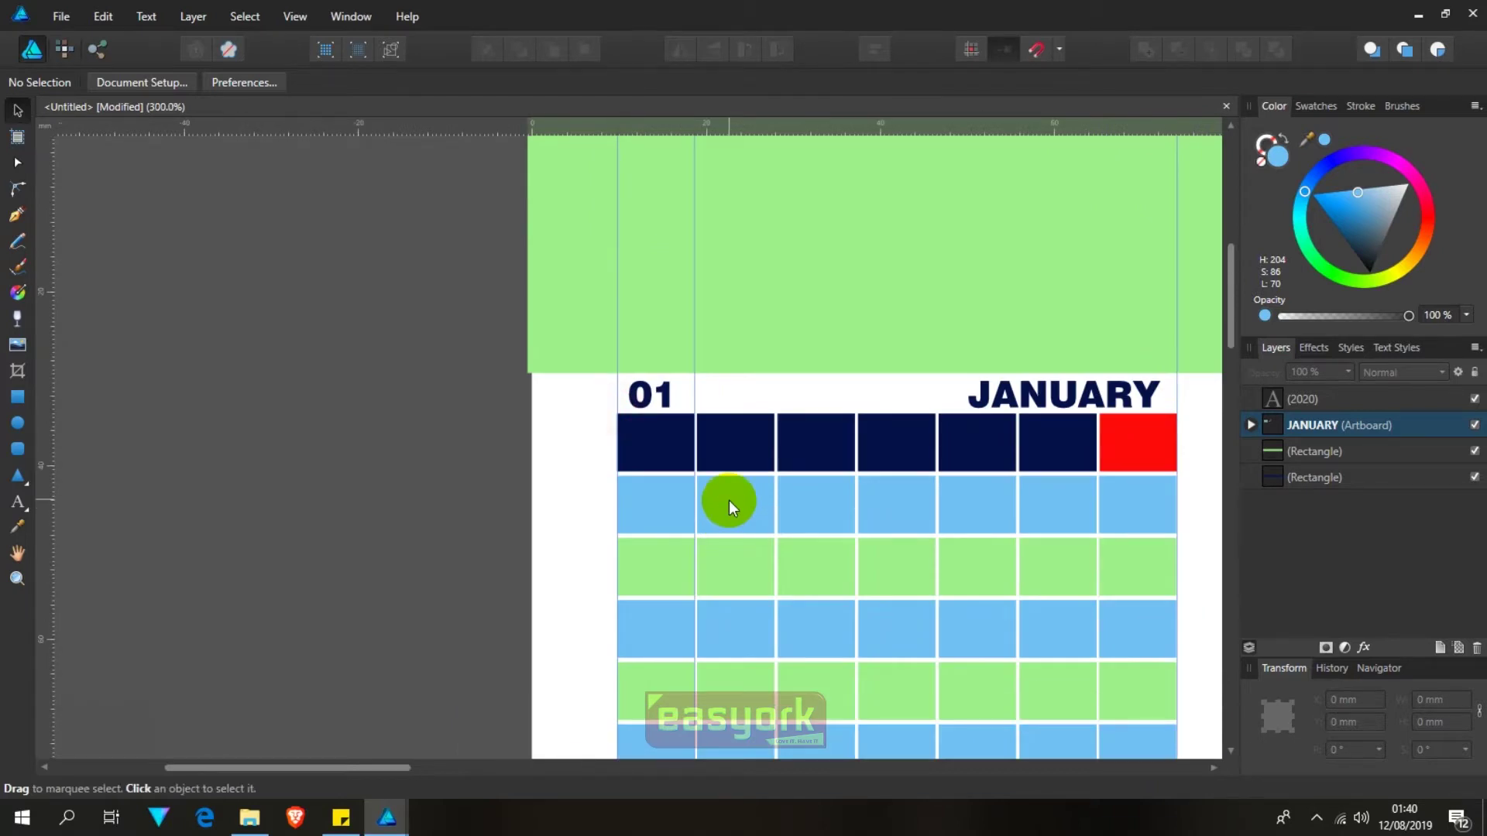
scroll(728, 500, up, 3)
scroll(756, 471, up, 1)
drag(757, 471, 603, 385)
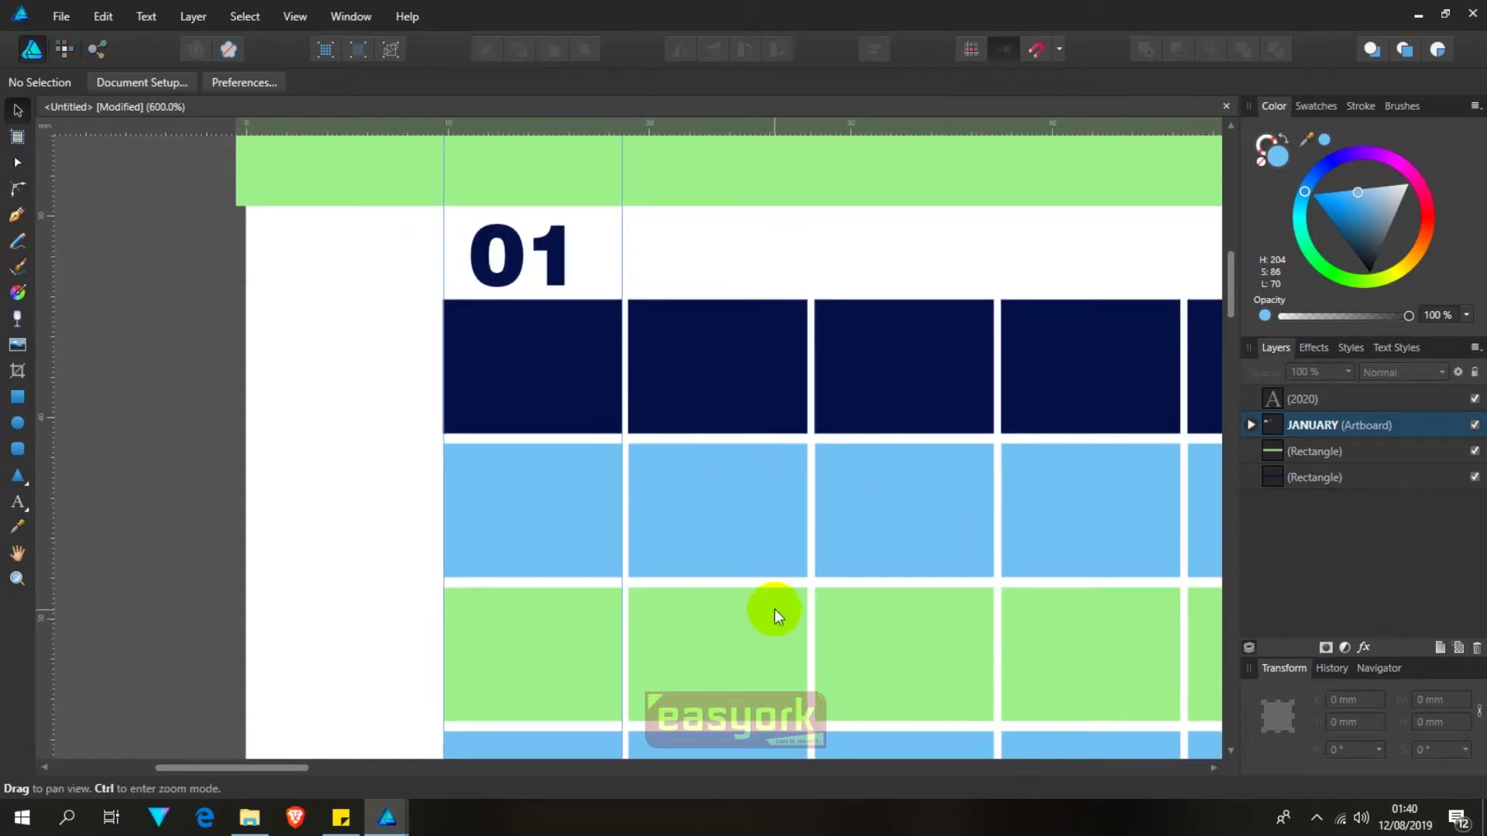
scroll(775, 607, up, 3)
scroll(774, 607, down, 3)
scroll(774, 606, down, 2)
drag(783, 630, 740, 300)
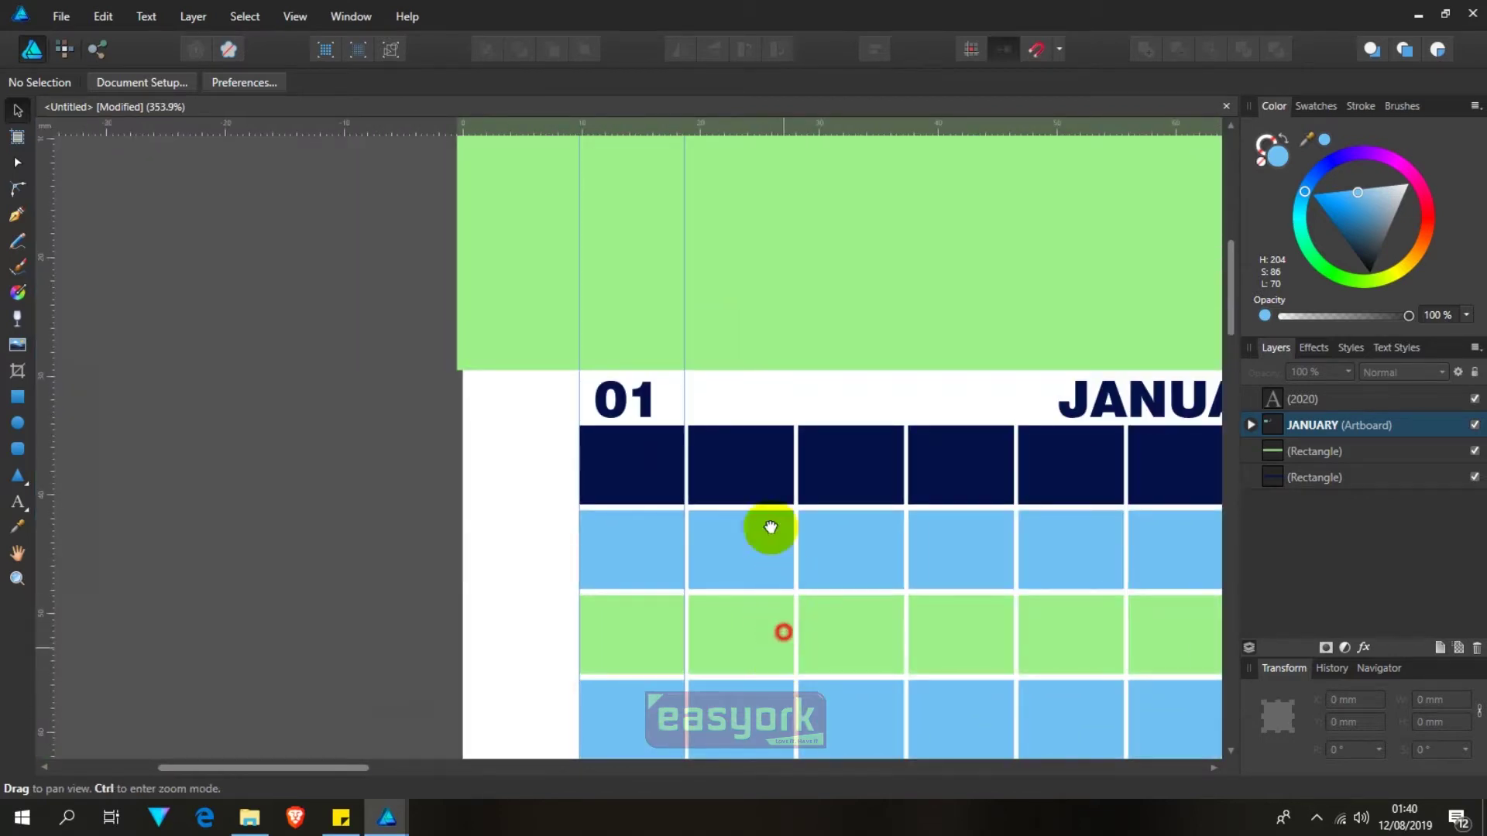
scroll(720, 318, down, 2)
mouse_move(565, 278)
mouse_down()
mouse_move(991, 353)
mouse_move(1058, 348)
mouse_up()
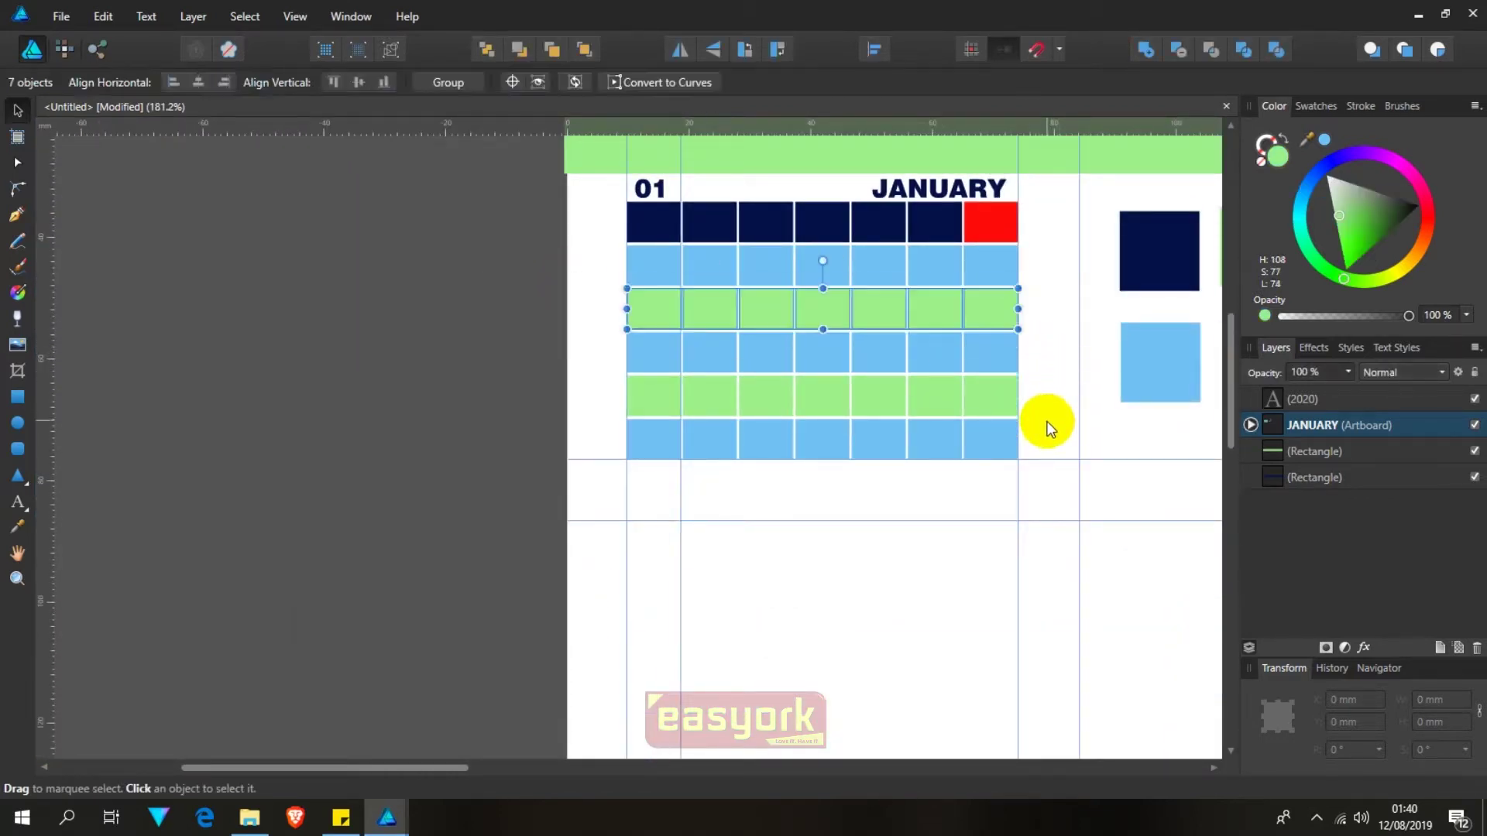
Step: Make the green rows brighter green and give the top green bar the same colour
drag(1046, 425, 600, 357)
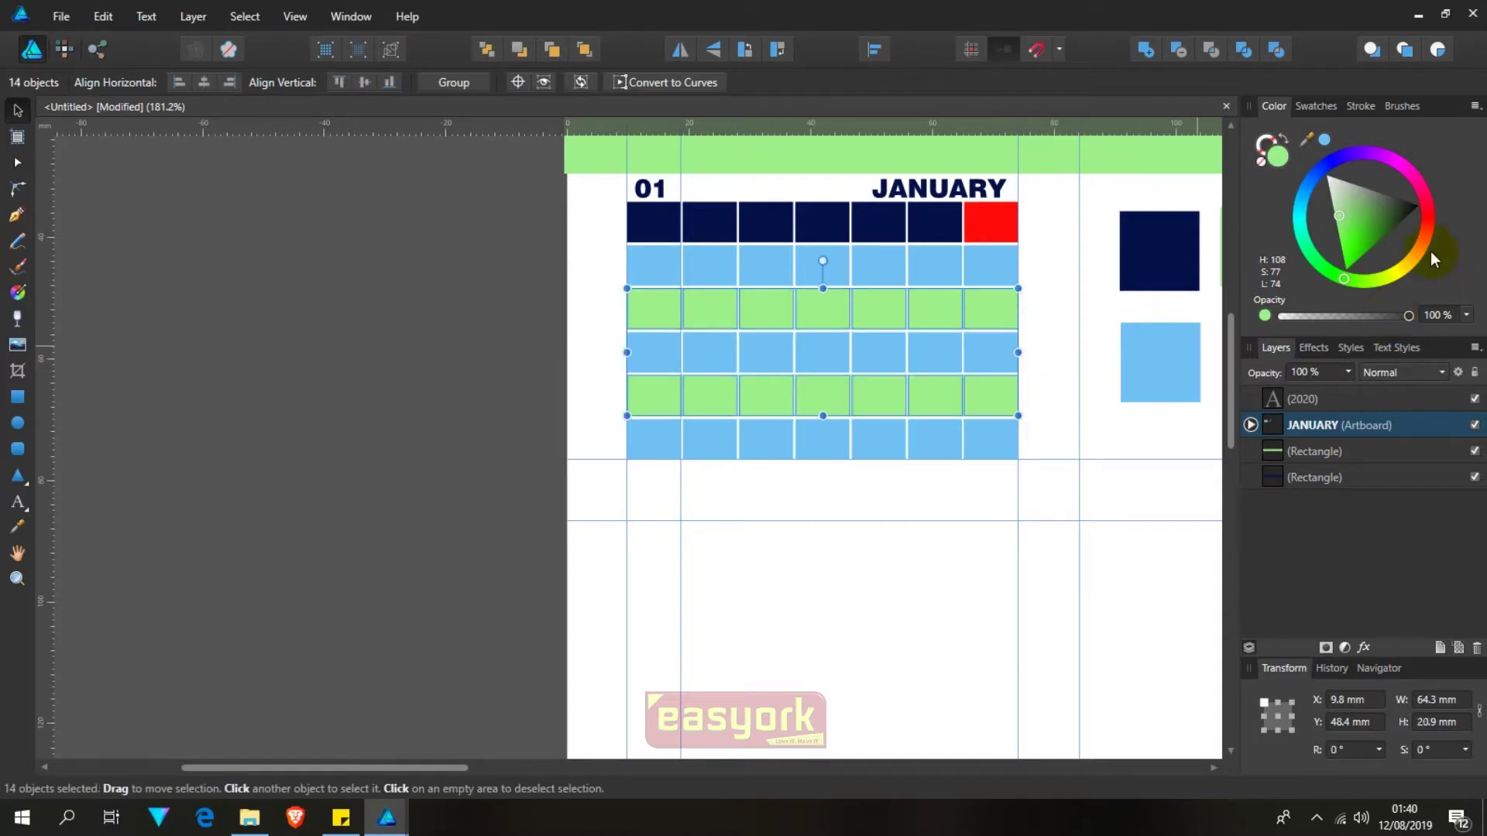
drag(1337, 216, 1341, 261)
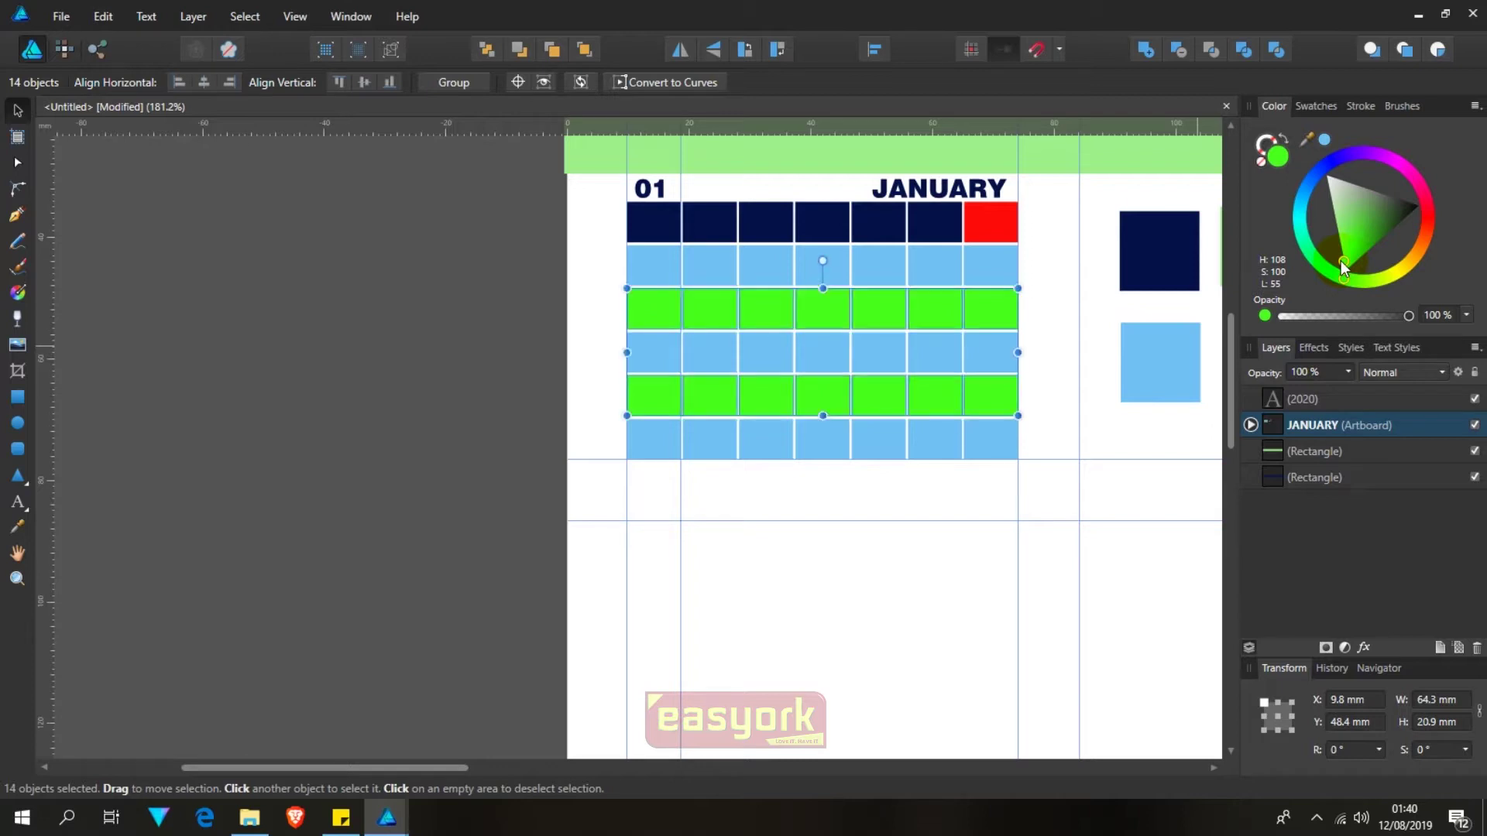
click(979, 607)
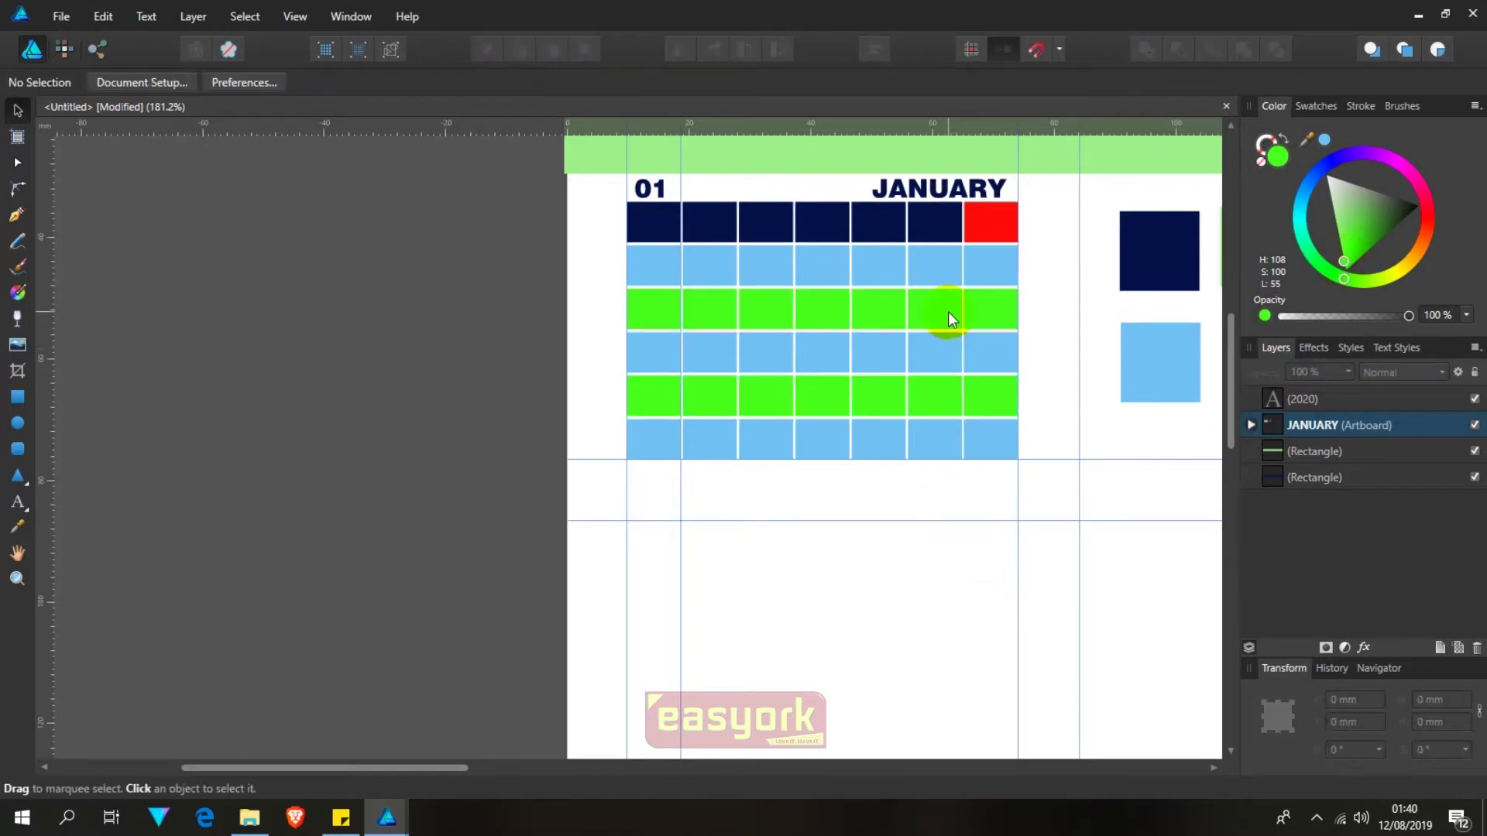
scroll(948, 317, up, 5)
scroll(975, 326, down, 3)
scroll(971, 313, down, 2)
scroll(960, 276, down, 1)
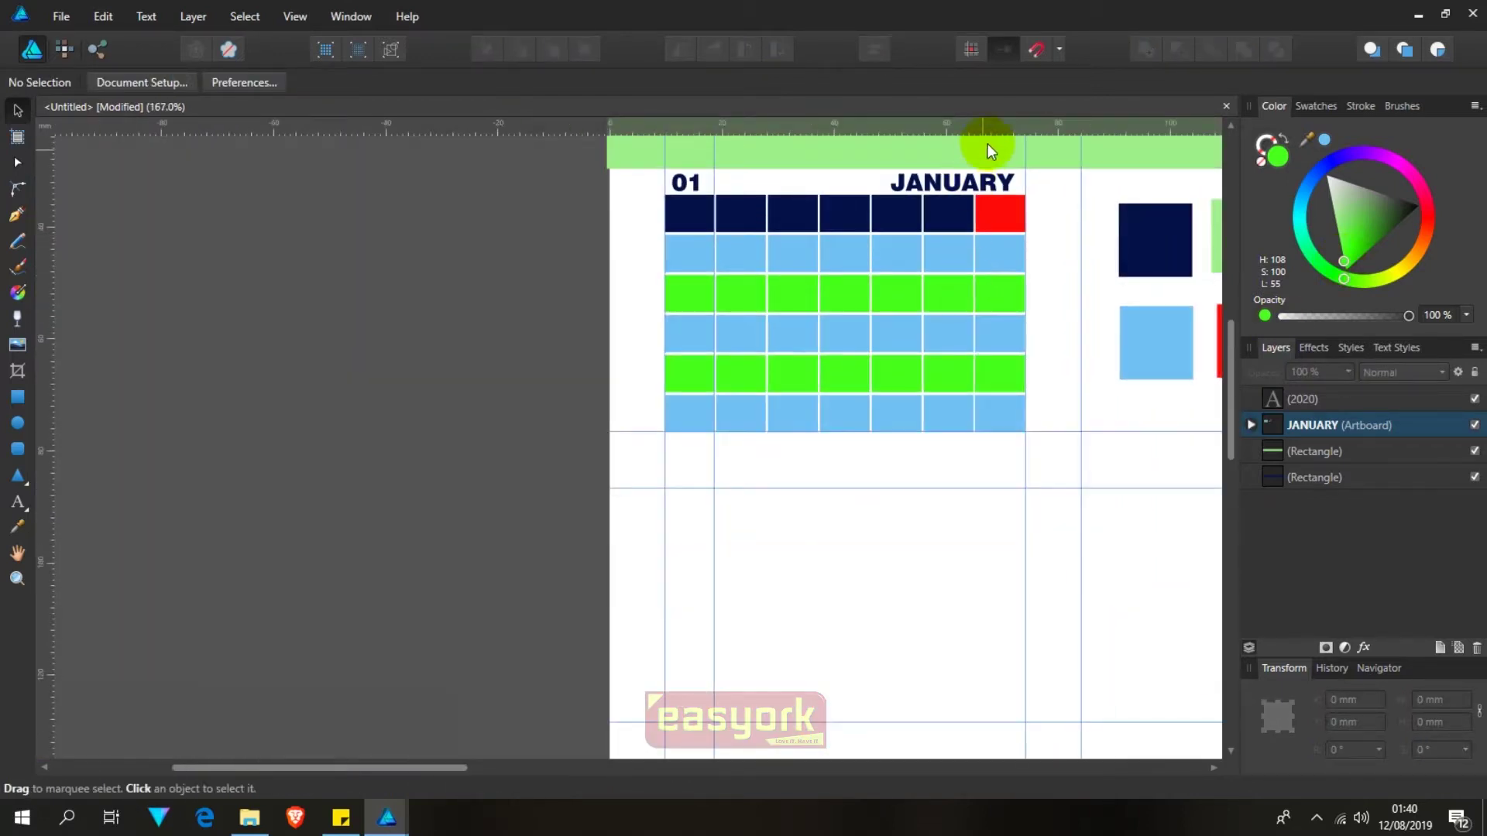
click(987, 142)
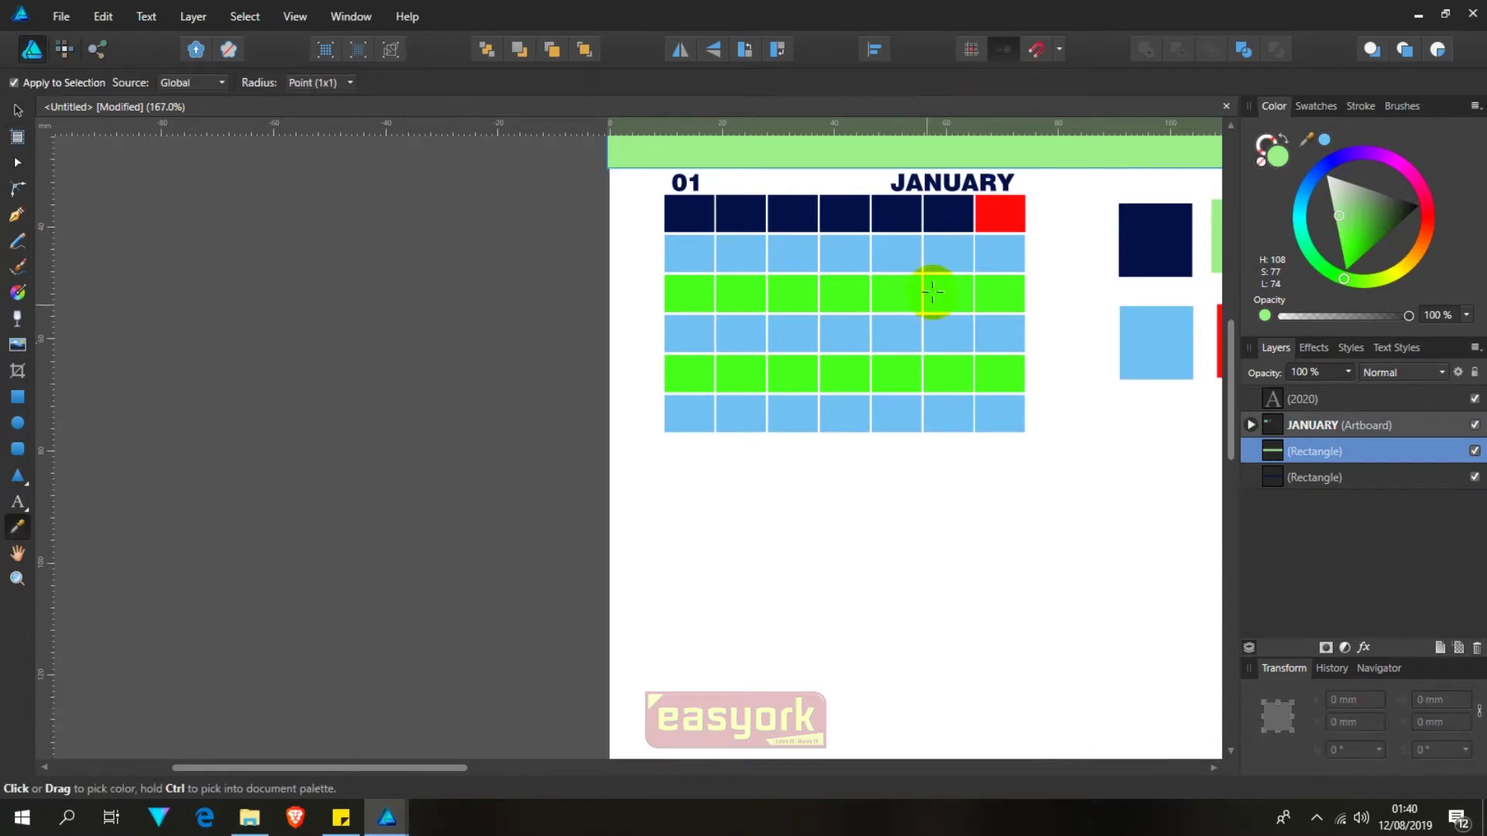
drag(902, 313, 940, 285)
click(1058, 251)
Step: Zoom in to 500% and pan to show the JANUARY heading and navy header row
scroll(1058, 251, up, 1)
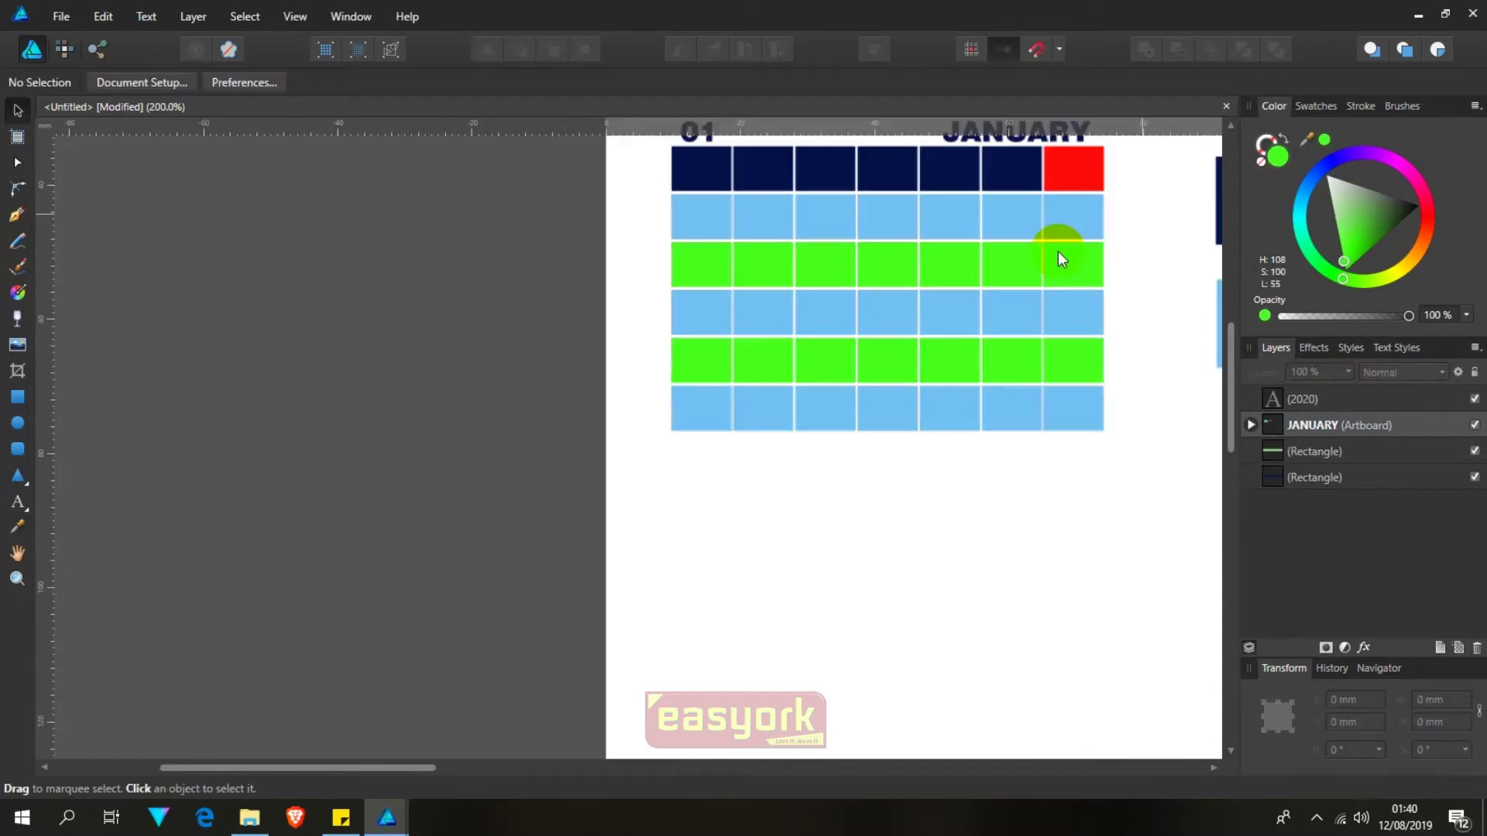
scroll(953, 471, down, 1)
scroll(953, 471, up, 1)
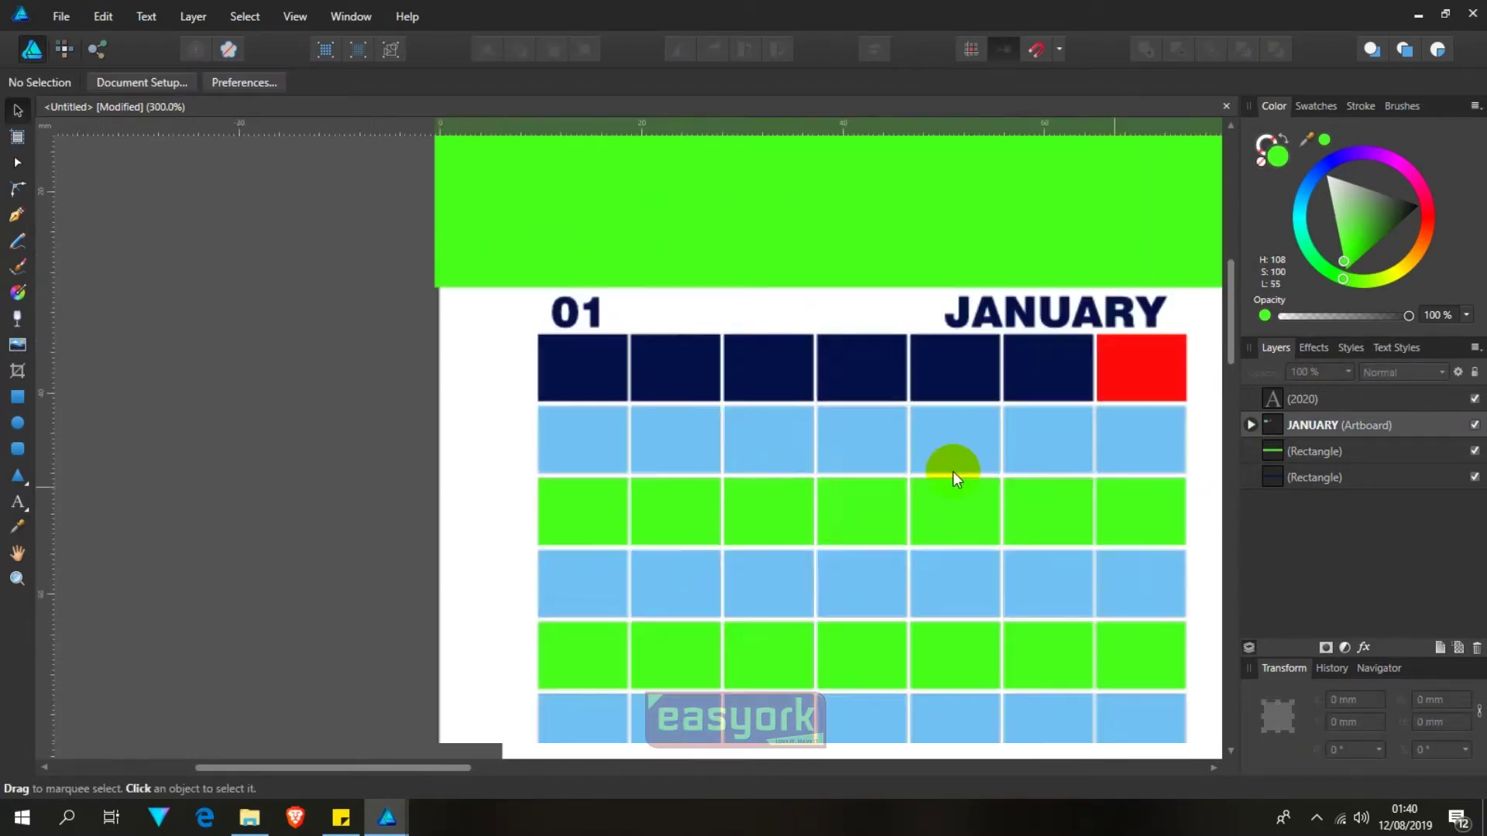
mouse_move(953, 471)
mouse_down()
mouse_move(676, 308)
mouse_move(884, 445)
mouse_up()
scroll(886, 445, up, 2)
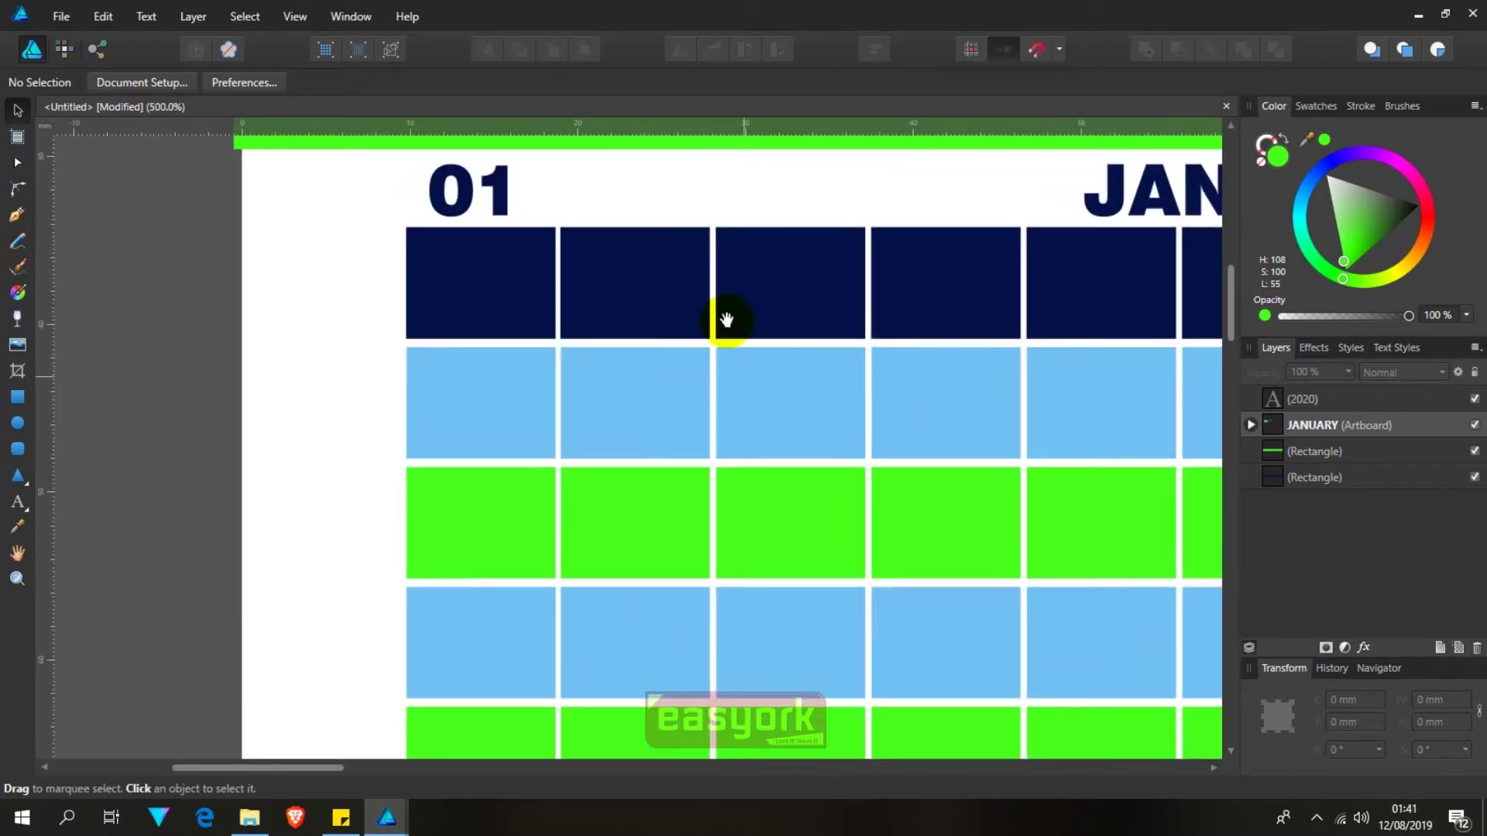
drag(724, 319, 387, 370)
Step: Add centre-aligned artistic text 'MON' and move it into the first navy day box
key(t)
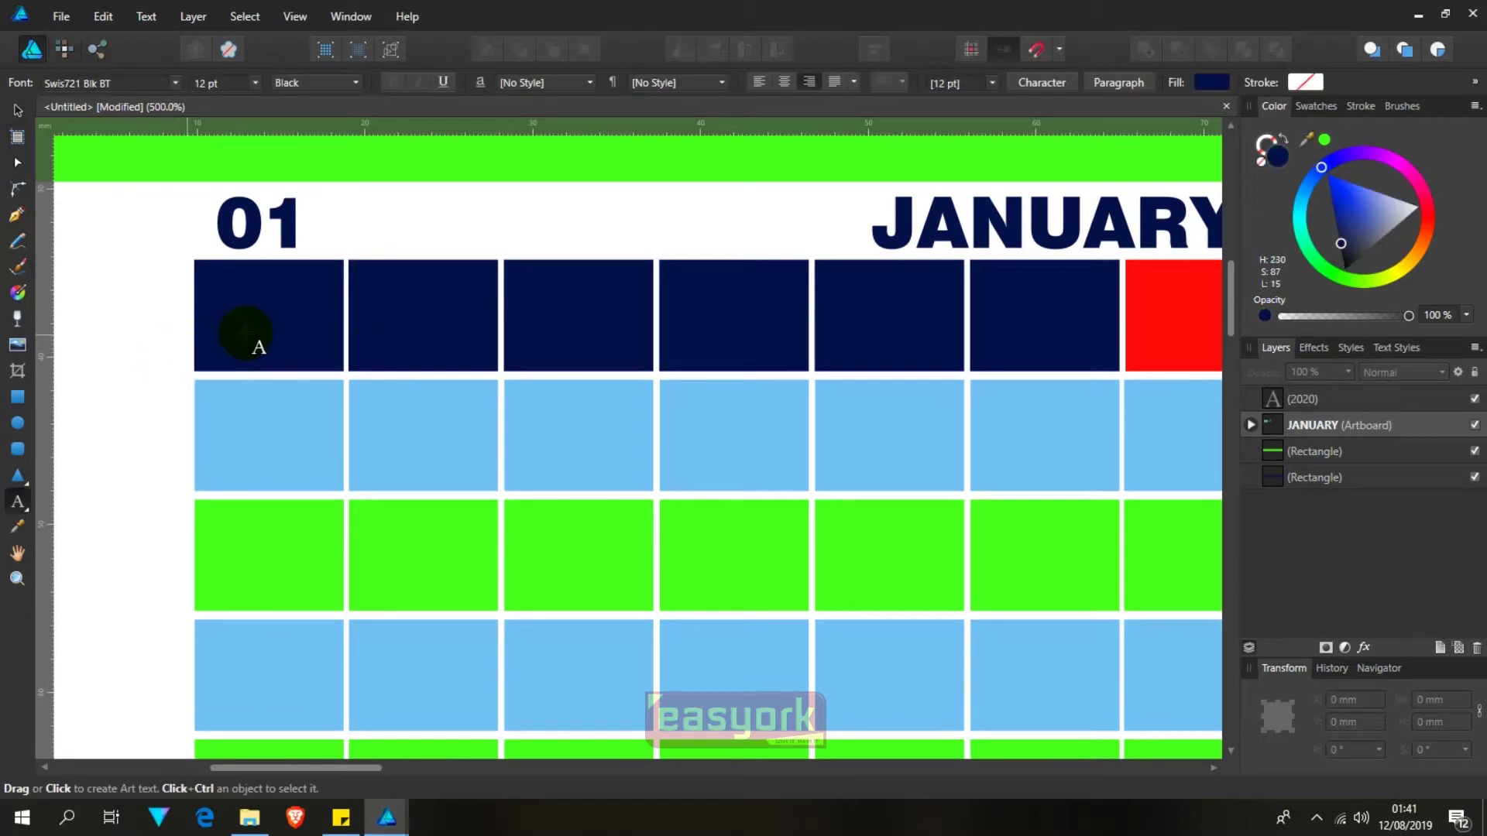
drag(232, 247, 233, 329)
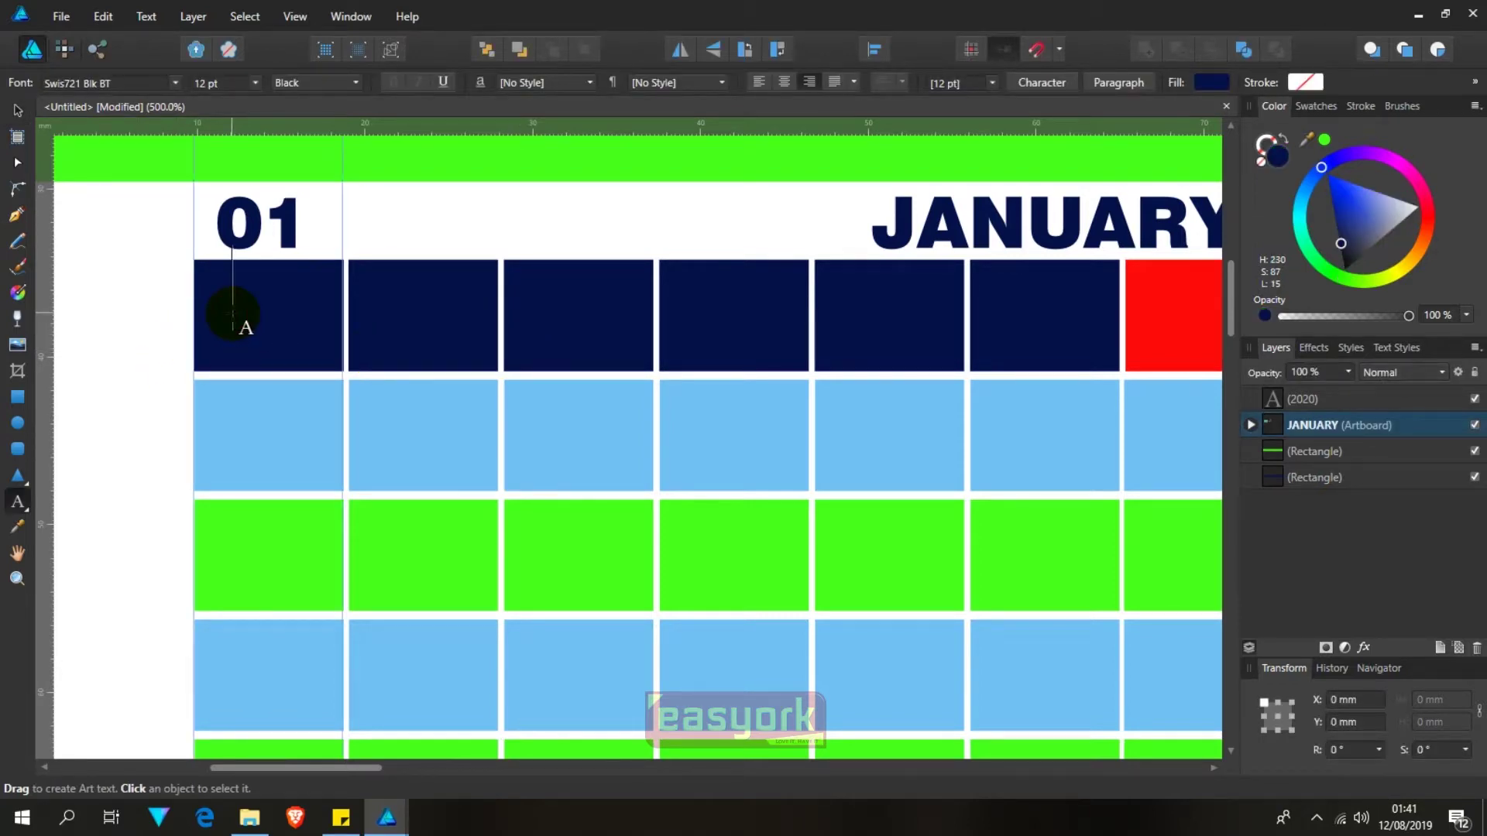
text(M)
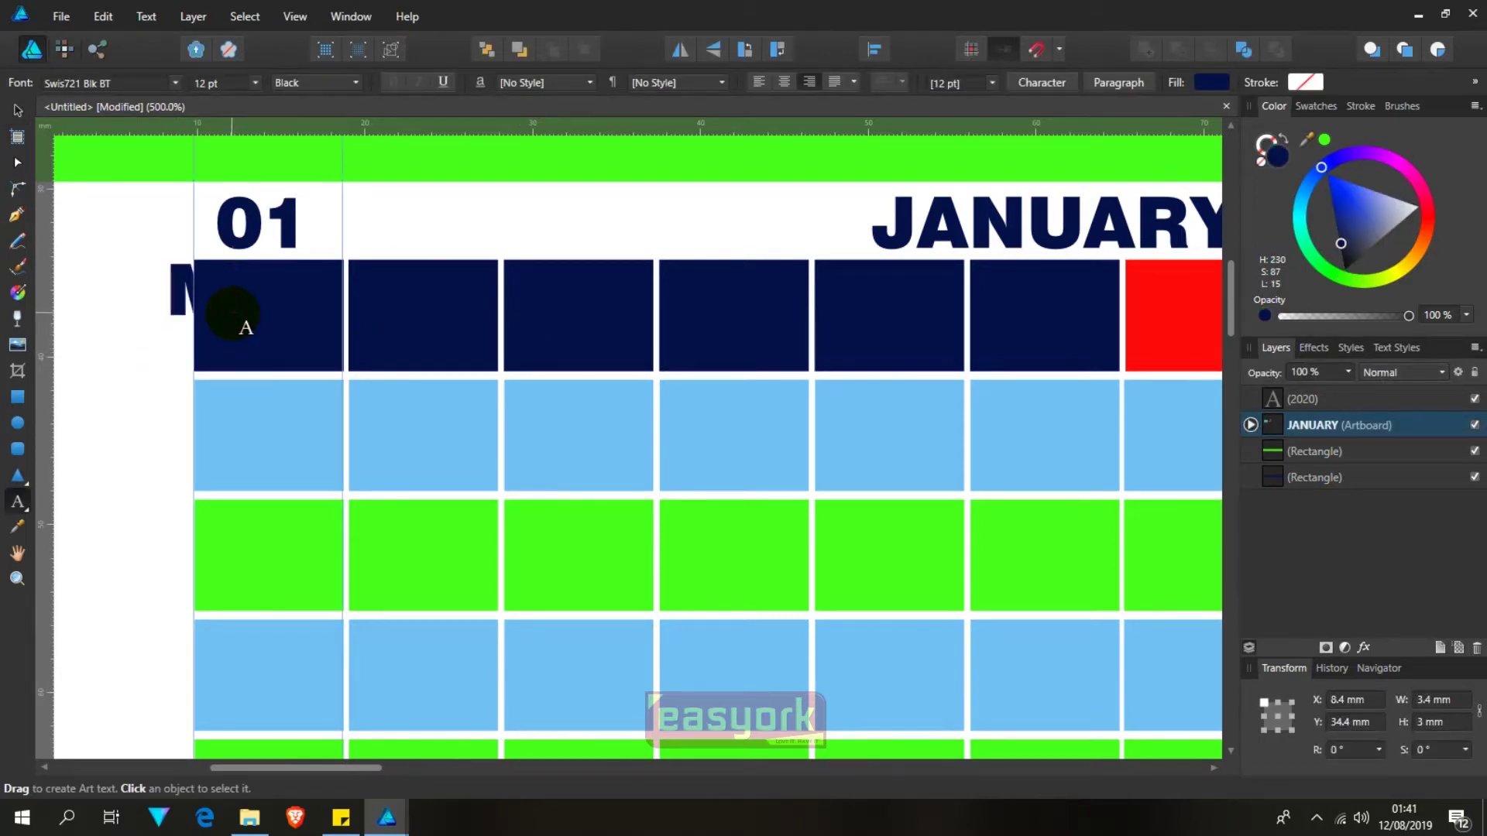
text(ON)
key(Escape)
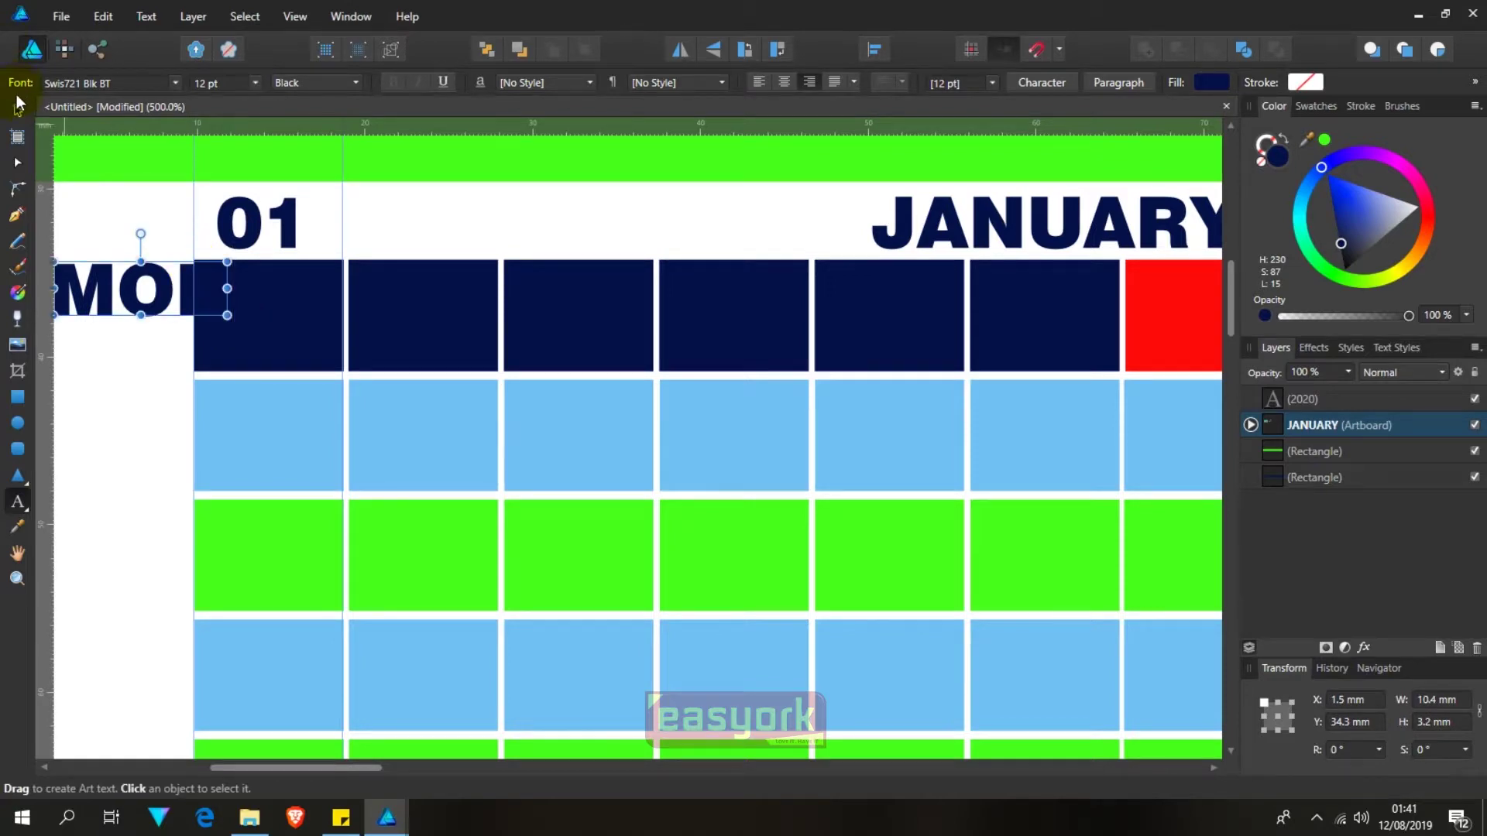
click(18, 111)
click(781, 81)
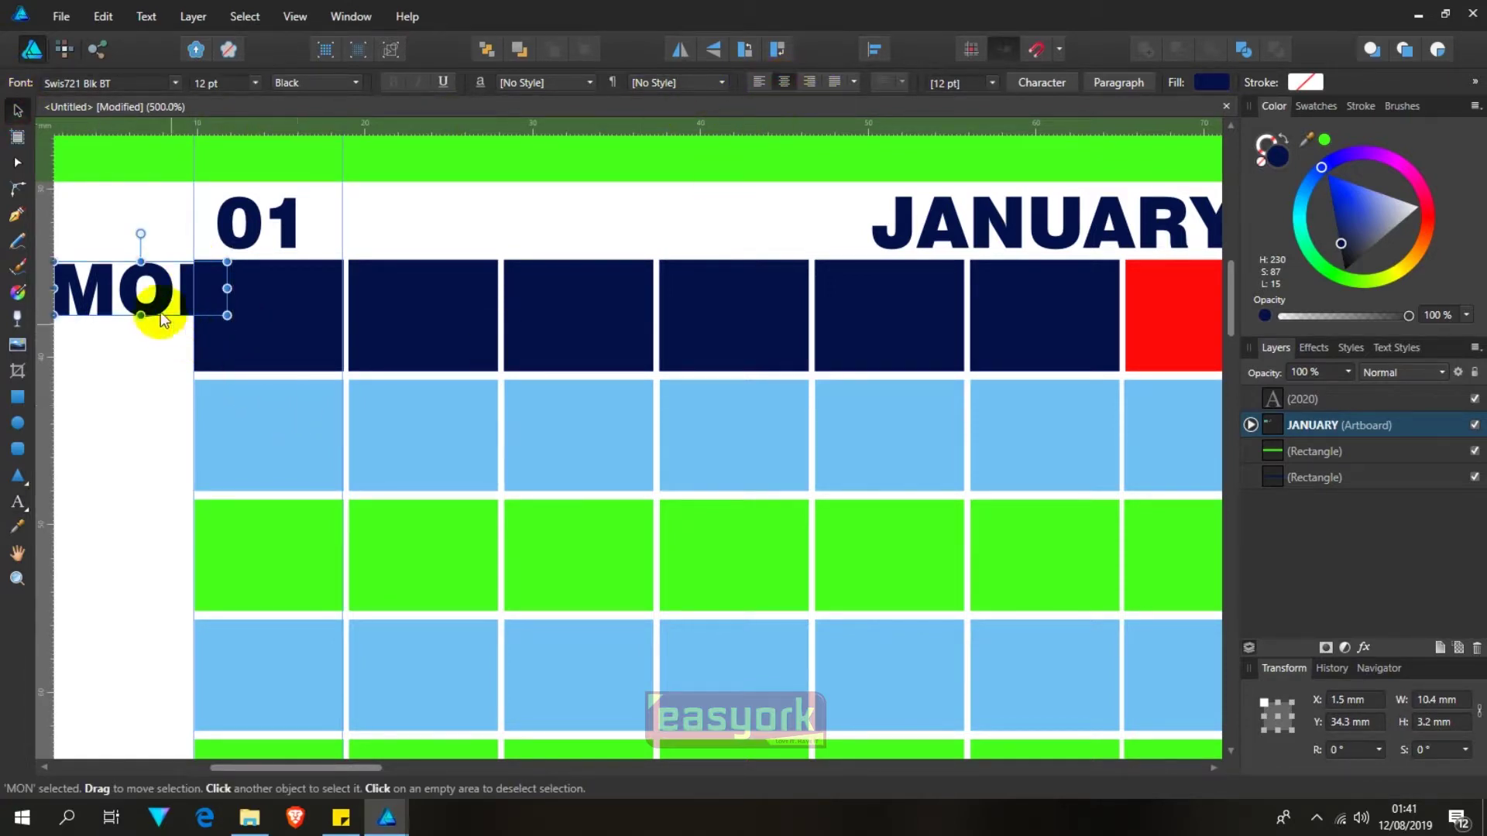
drag(162, 319, 310, 336)
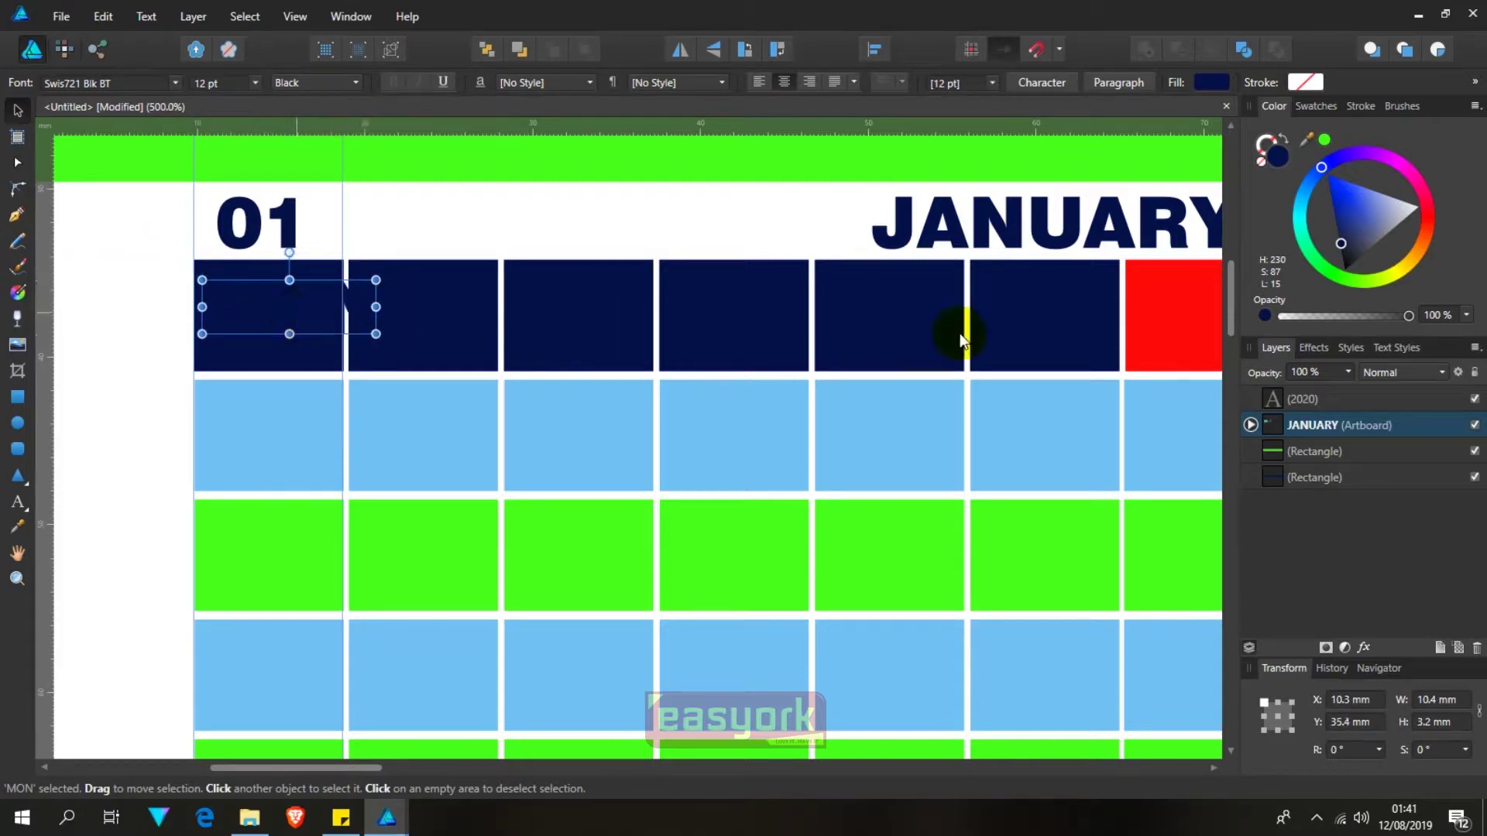
Step: Make MON white in Swis721 BlkCn BT, shrink it to 9 pt and centre it in the box
click(1420, 212)
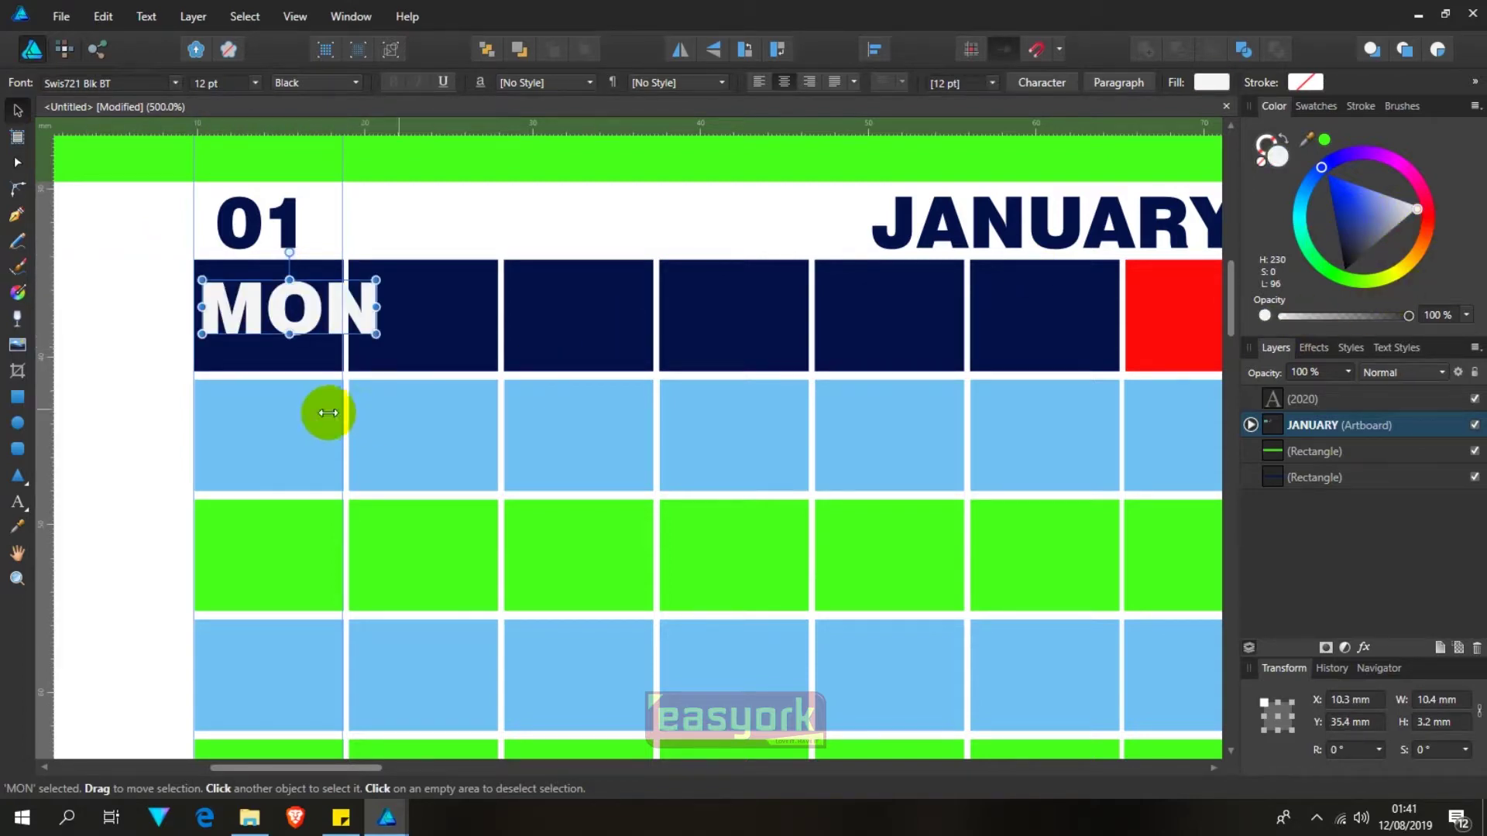
click(144, 82)
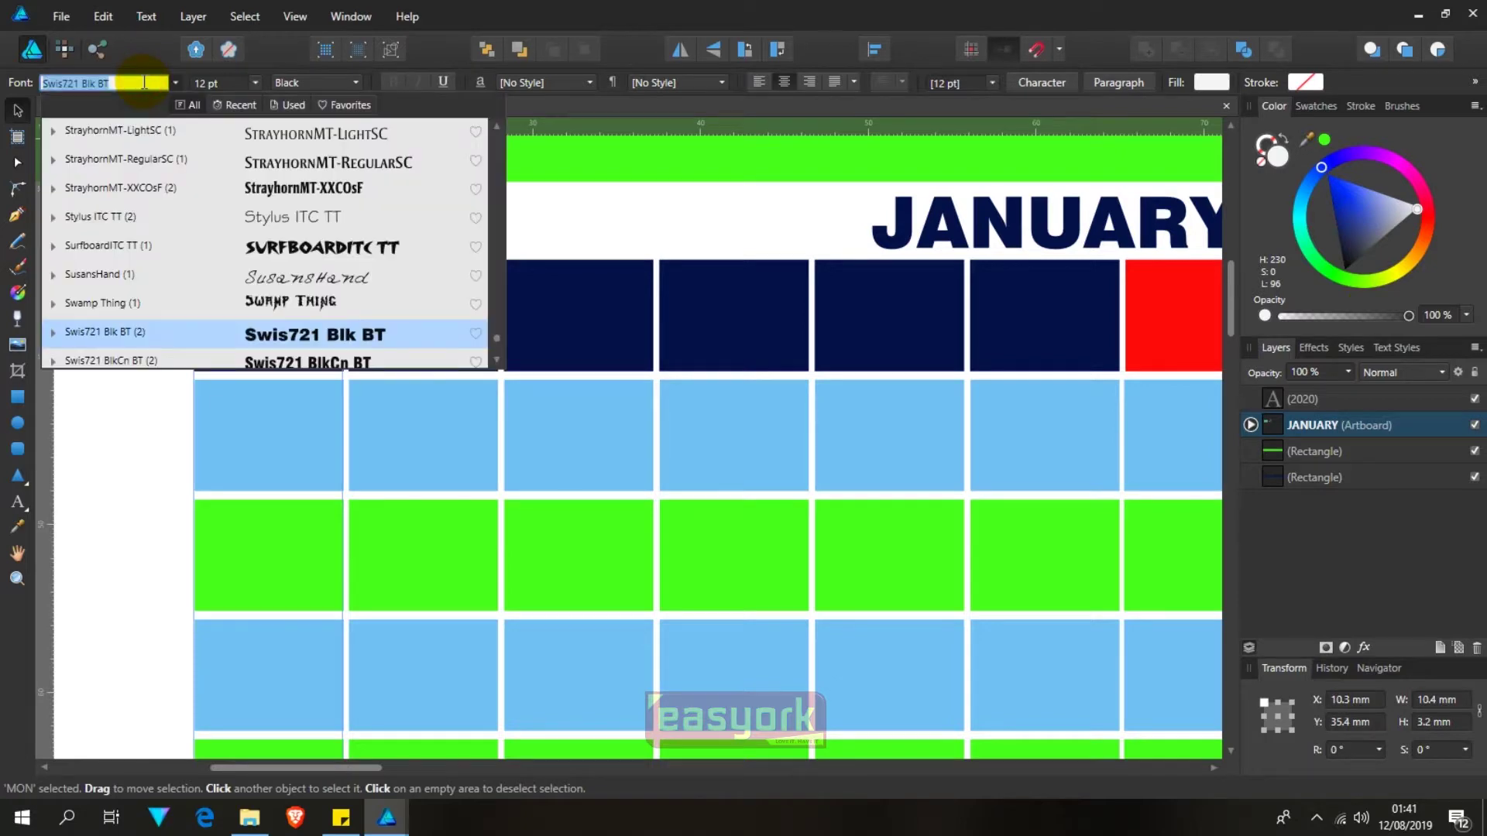
text(SWIS)
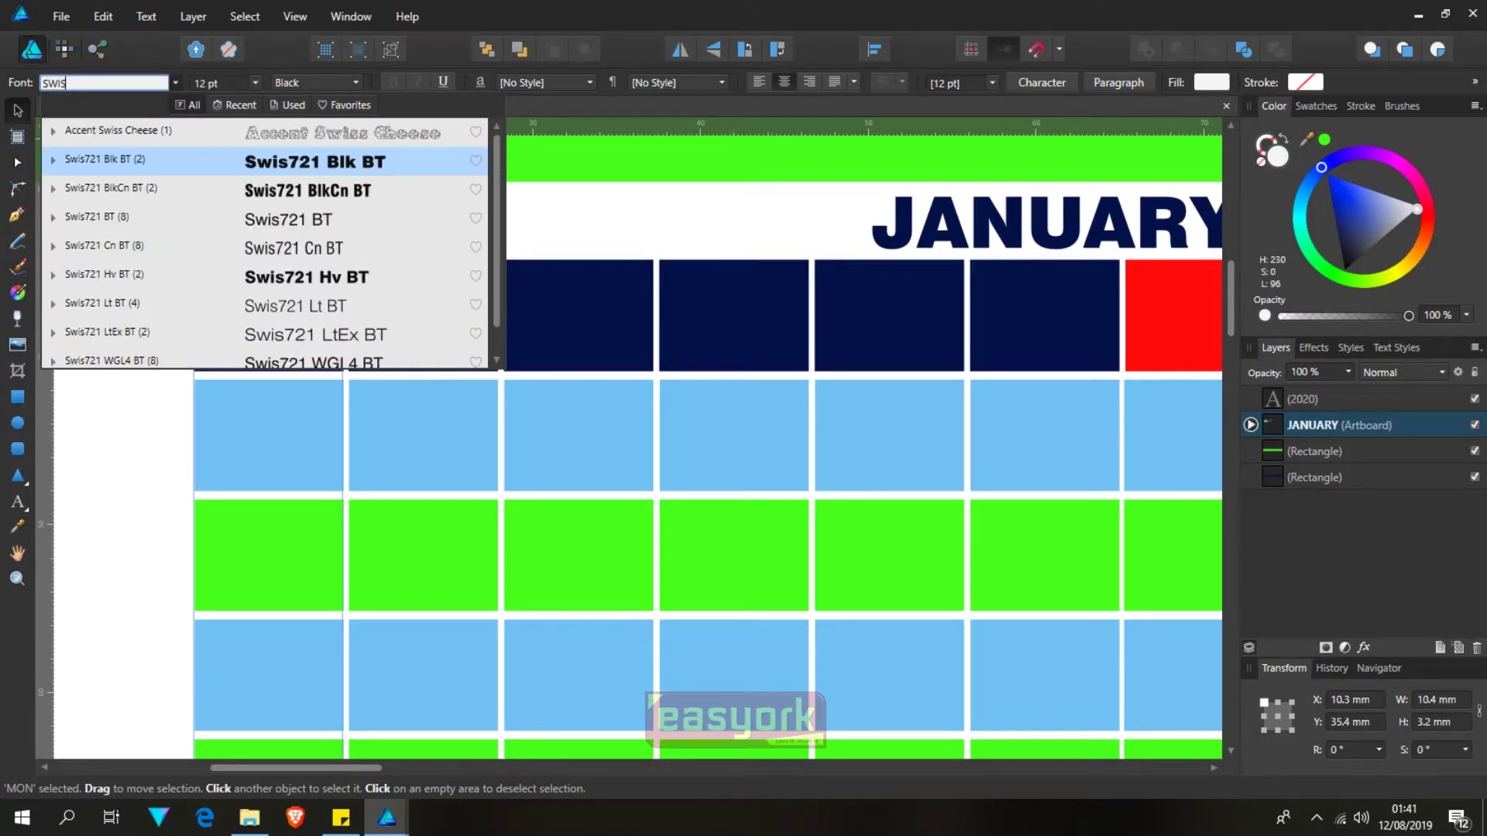
click(364, 189)
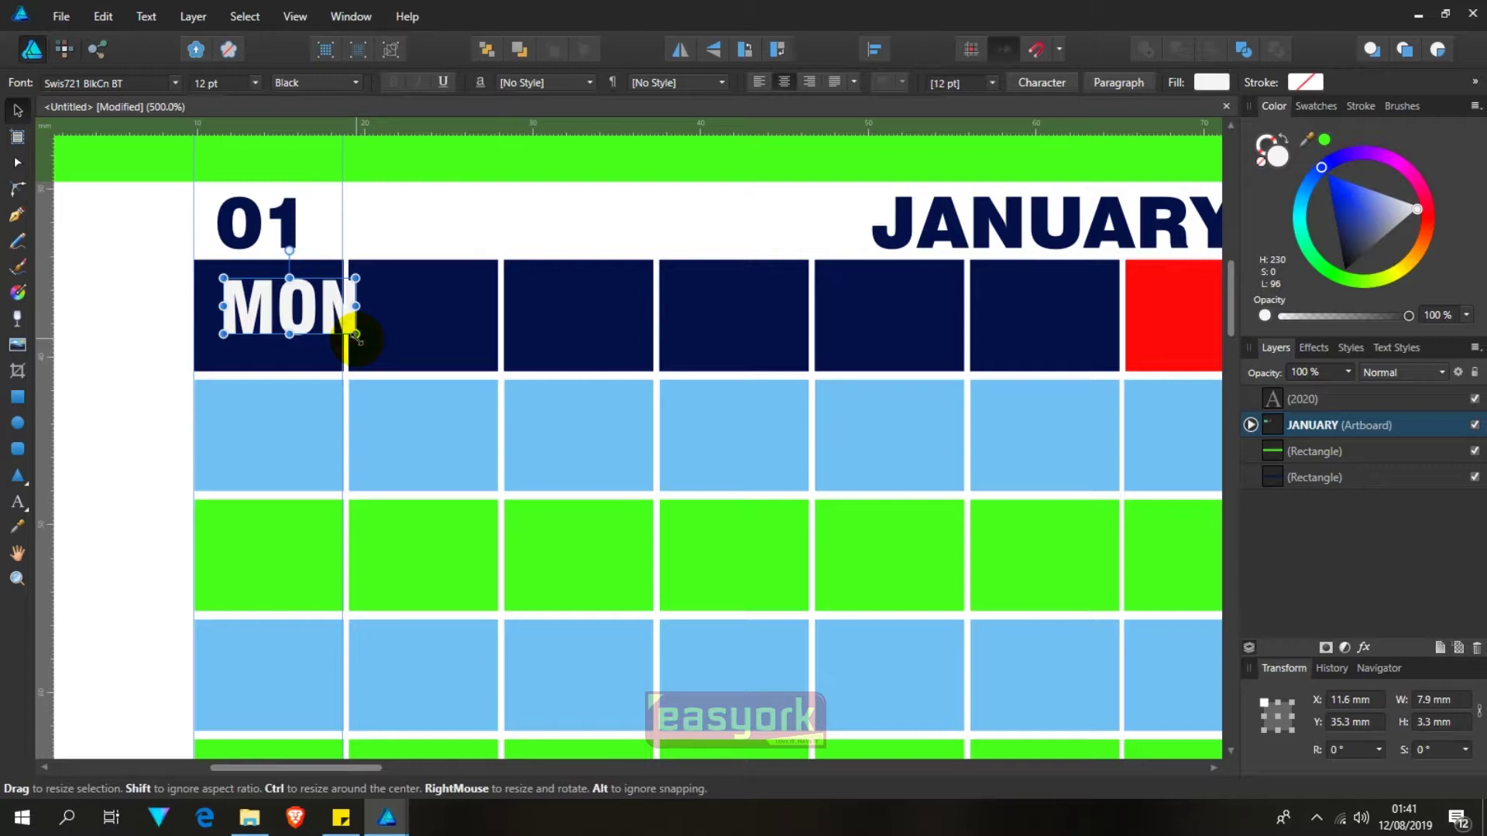
drag(356, 334, 318, 341)
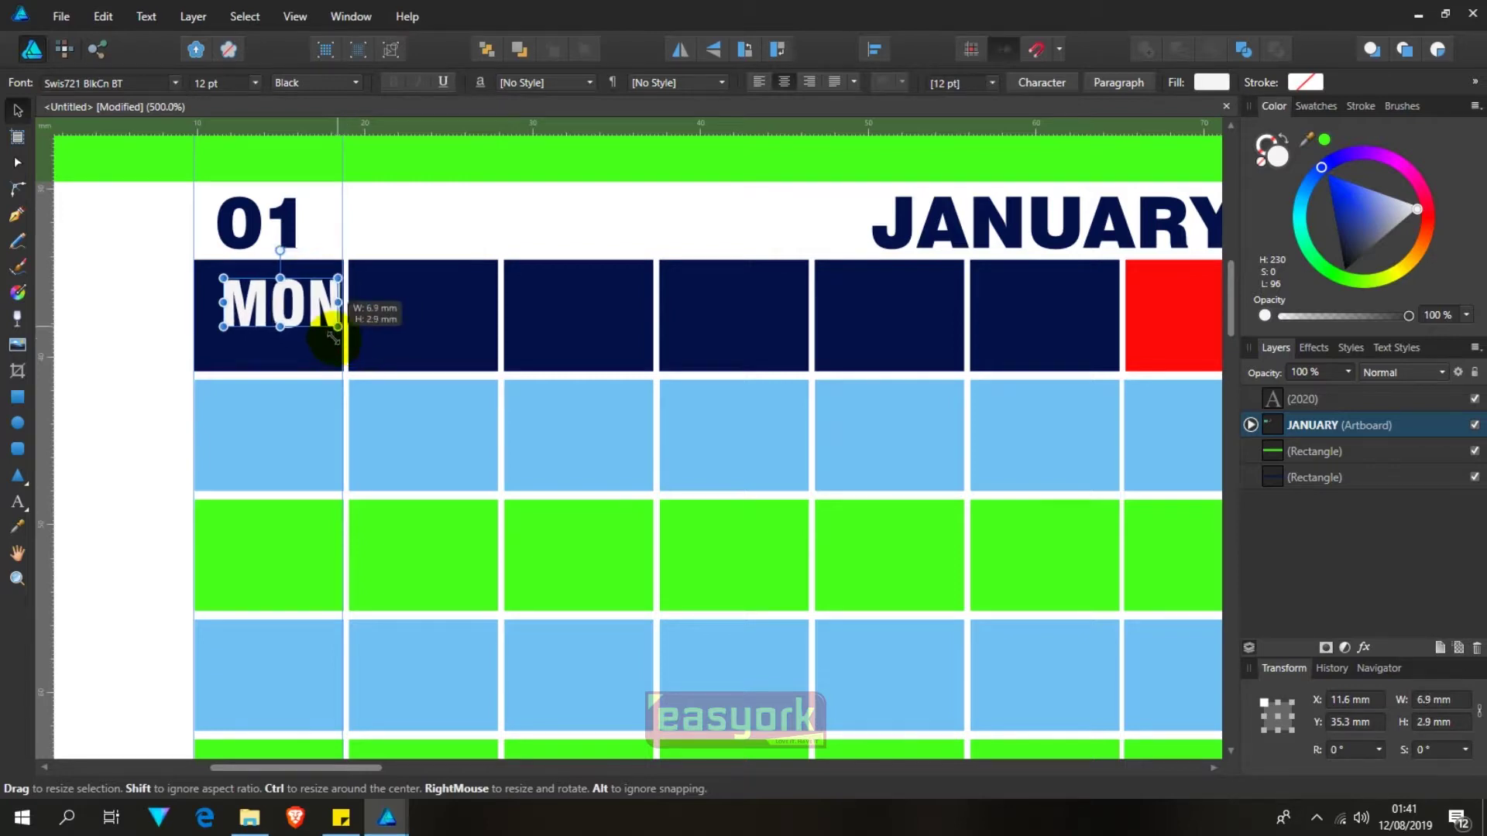
mouse_move(305, 310)
mouse_down()
mouse_move(305, 328)
mouse_move(437, 324)
mouse_up()
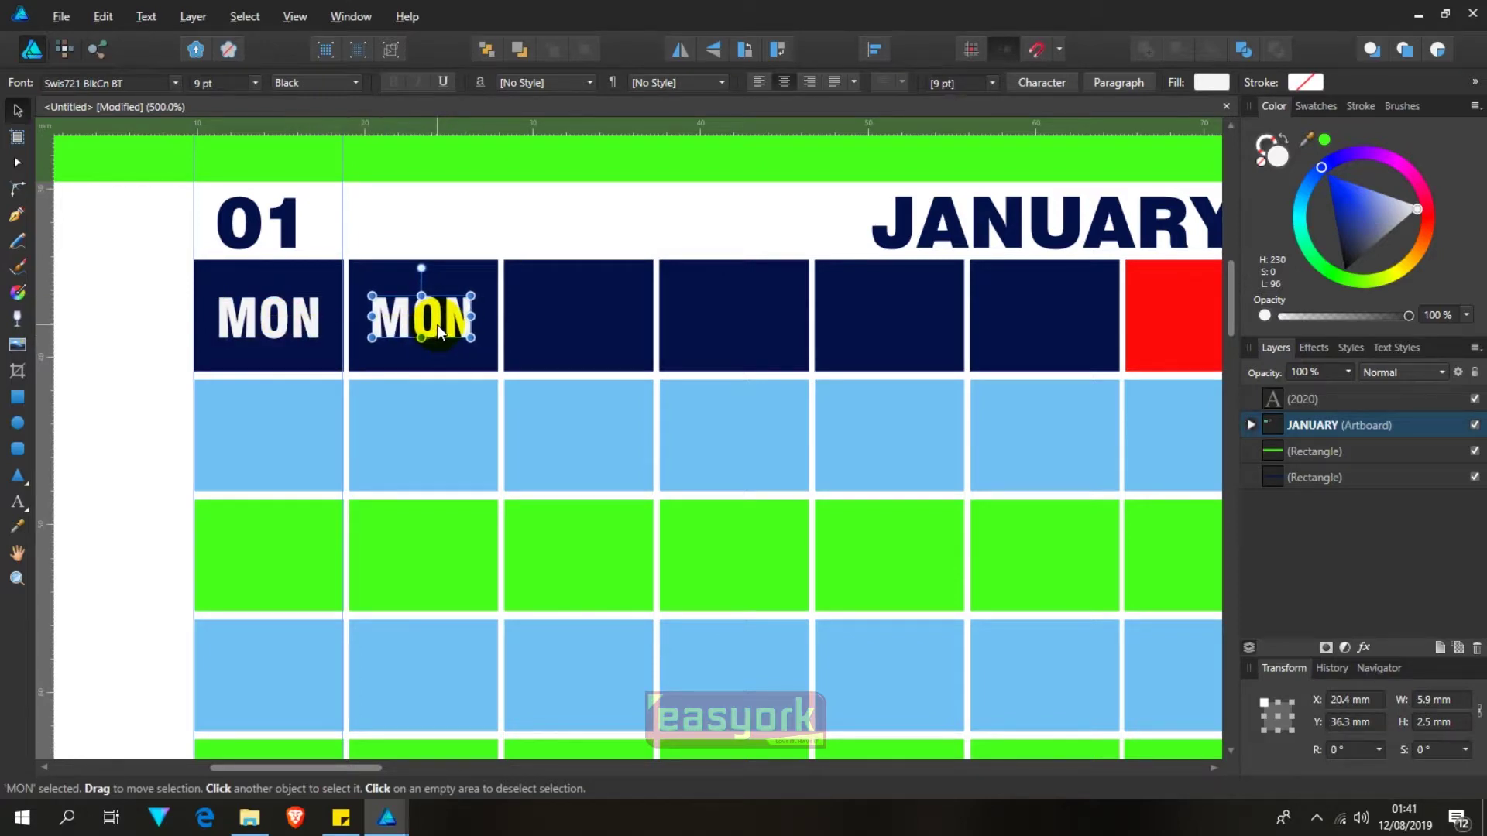
Step: Duplicate the MON label across the header row and relabel the second and third copies TUE and WED
key(ctrl+j)
key(ctrl+j)
key(ctrl+j)
key(ctrl+j)
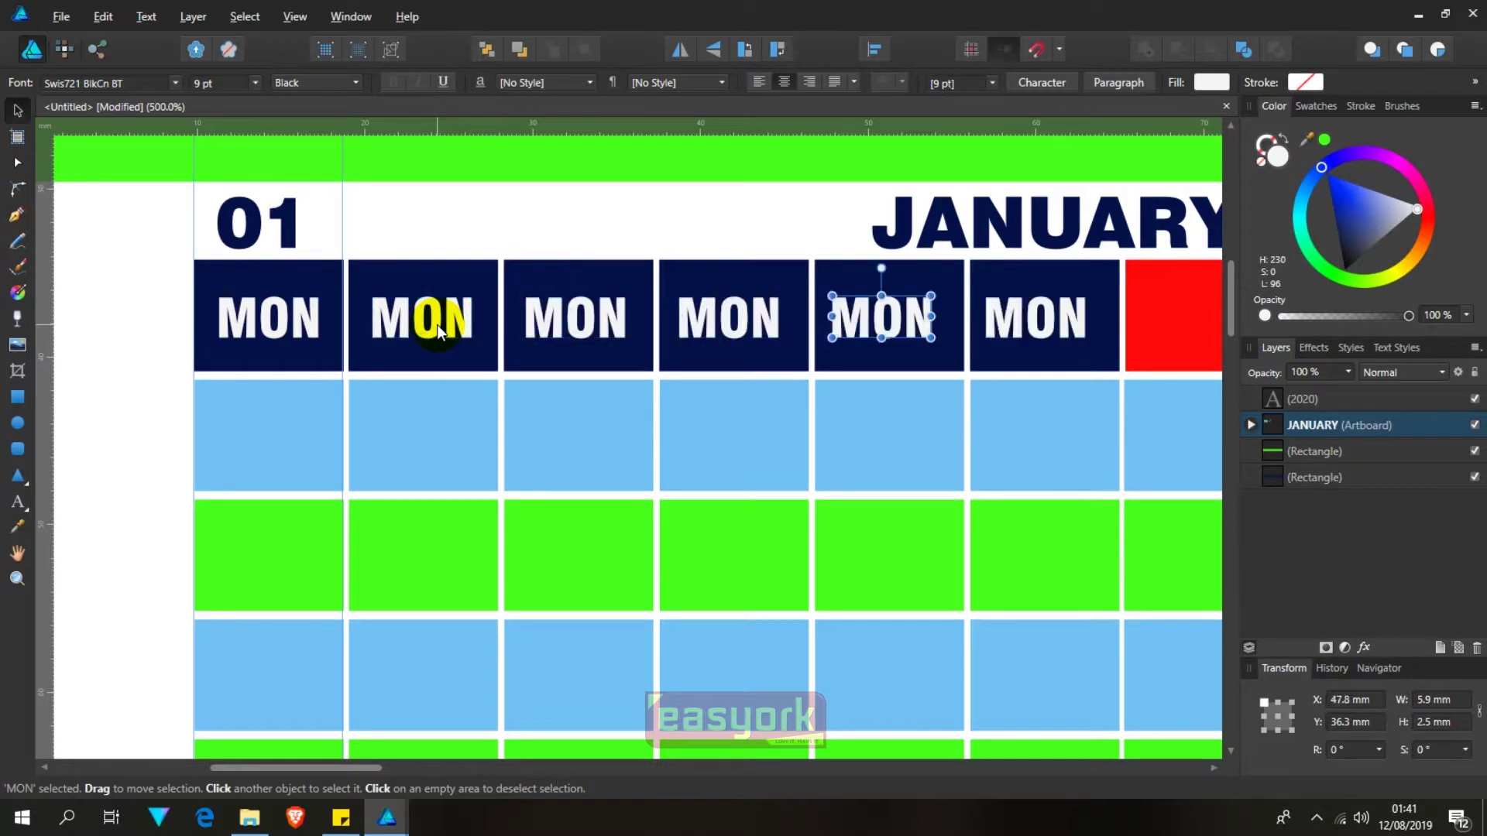
key(ctrl+j)
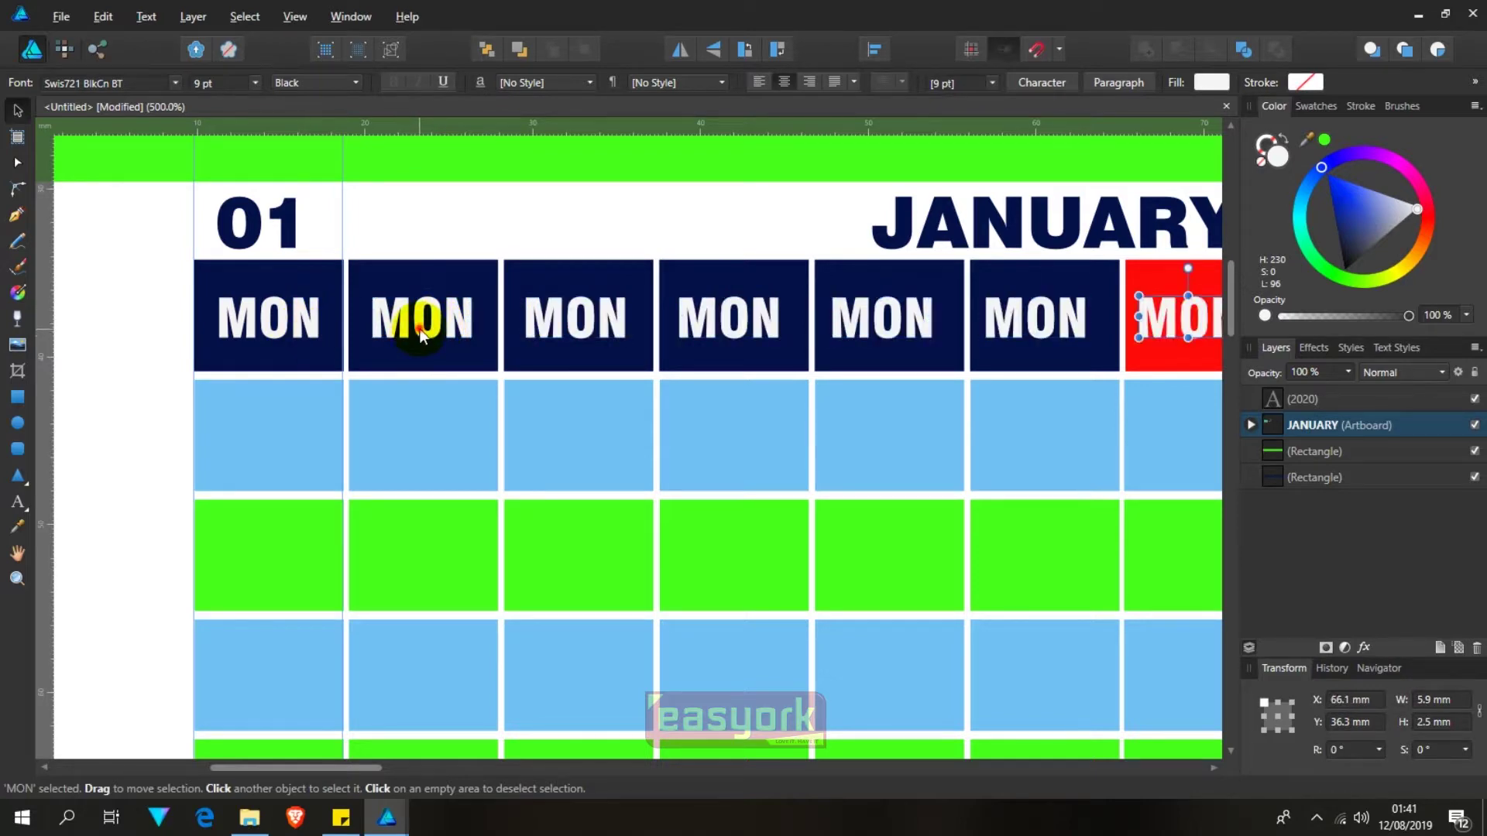
click(420, 332)
double_click(421, 328)
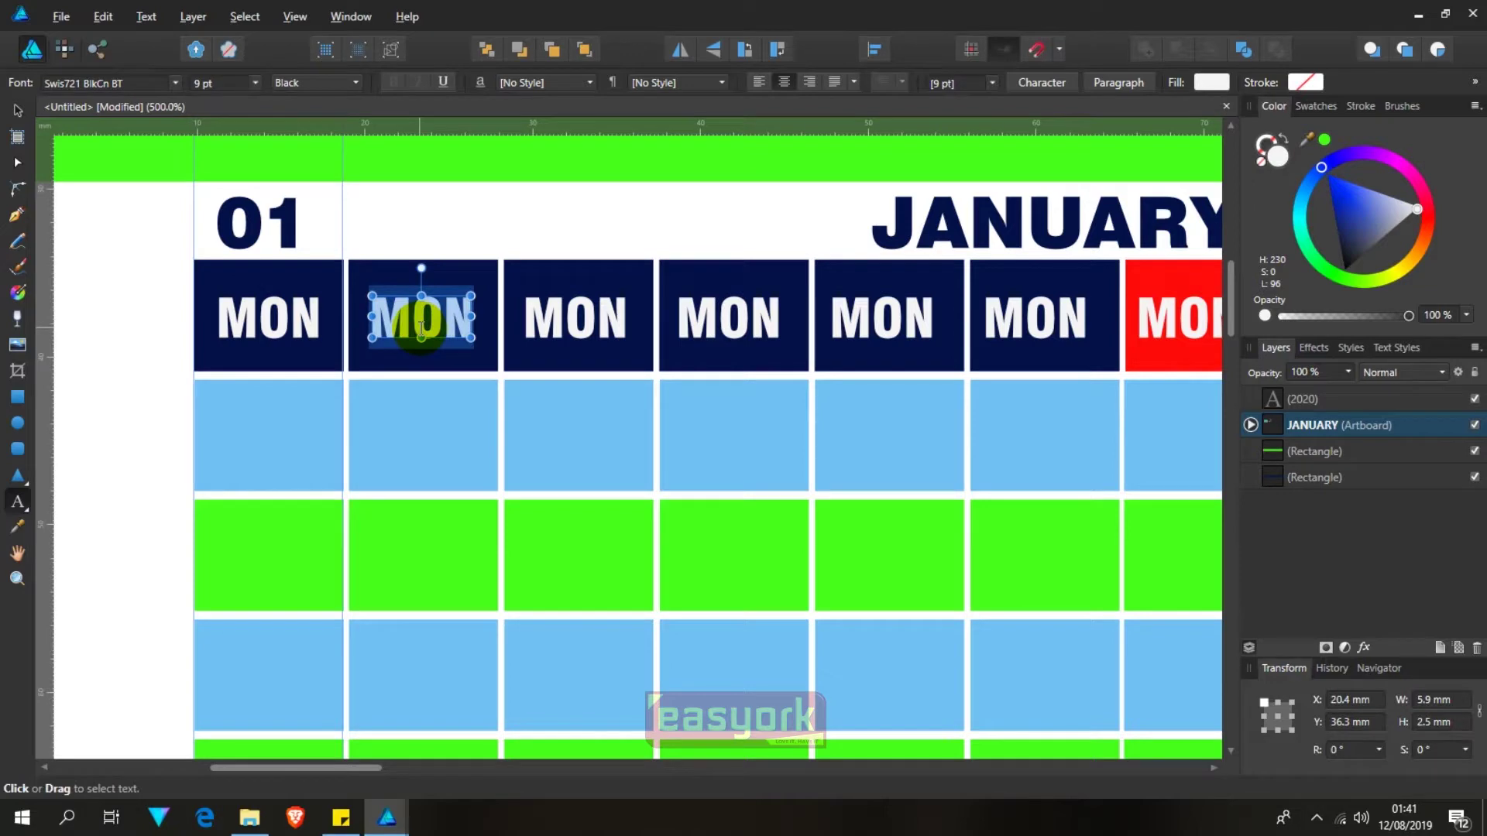
text(TUE)
click(550, 323)
double_click(550, 323)
text(WE)
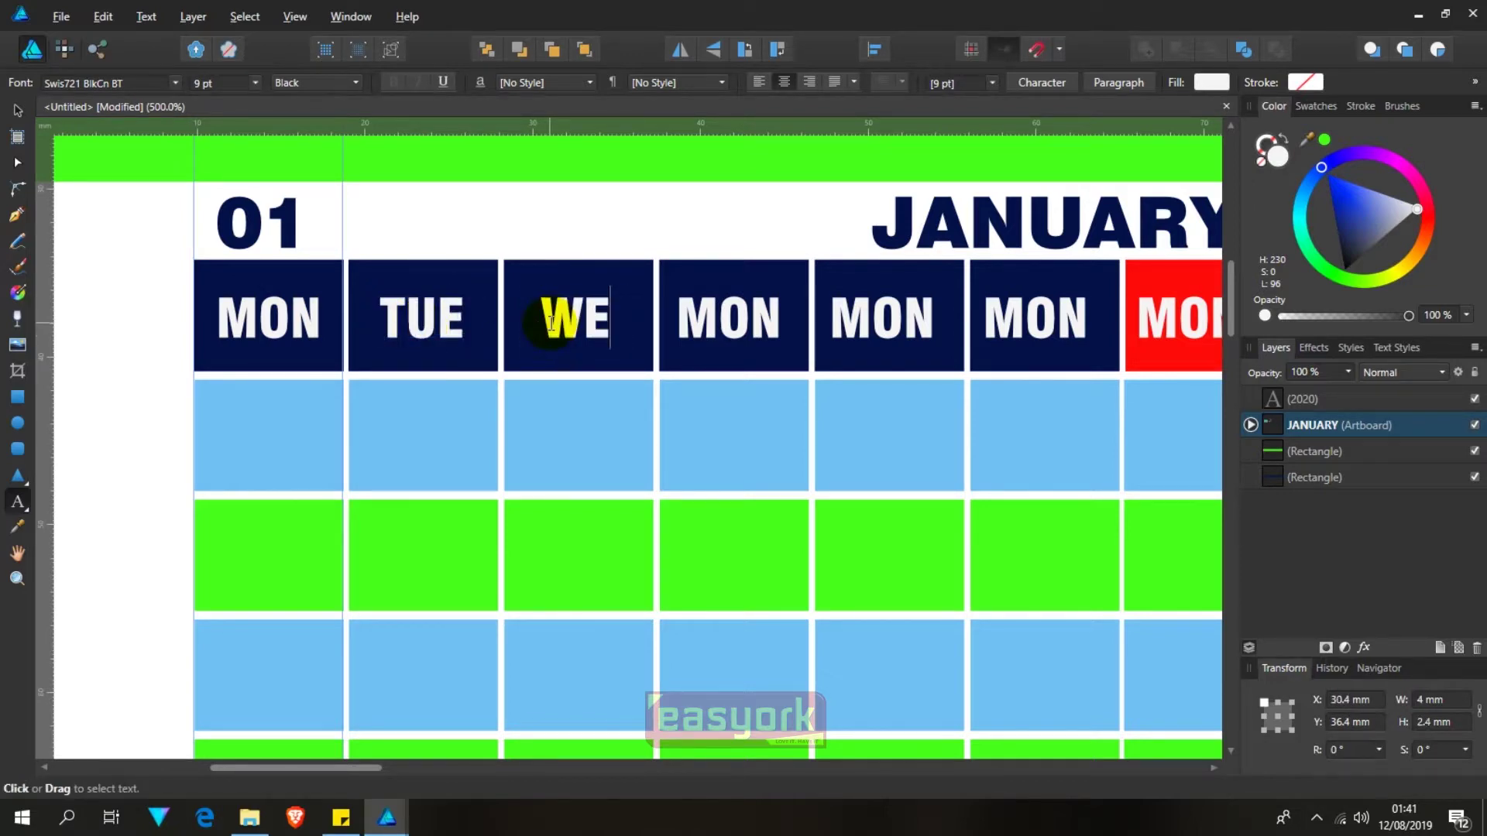
text(D)
key(Escape)
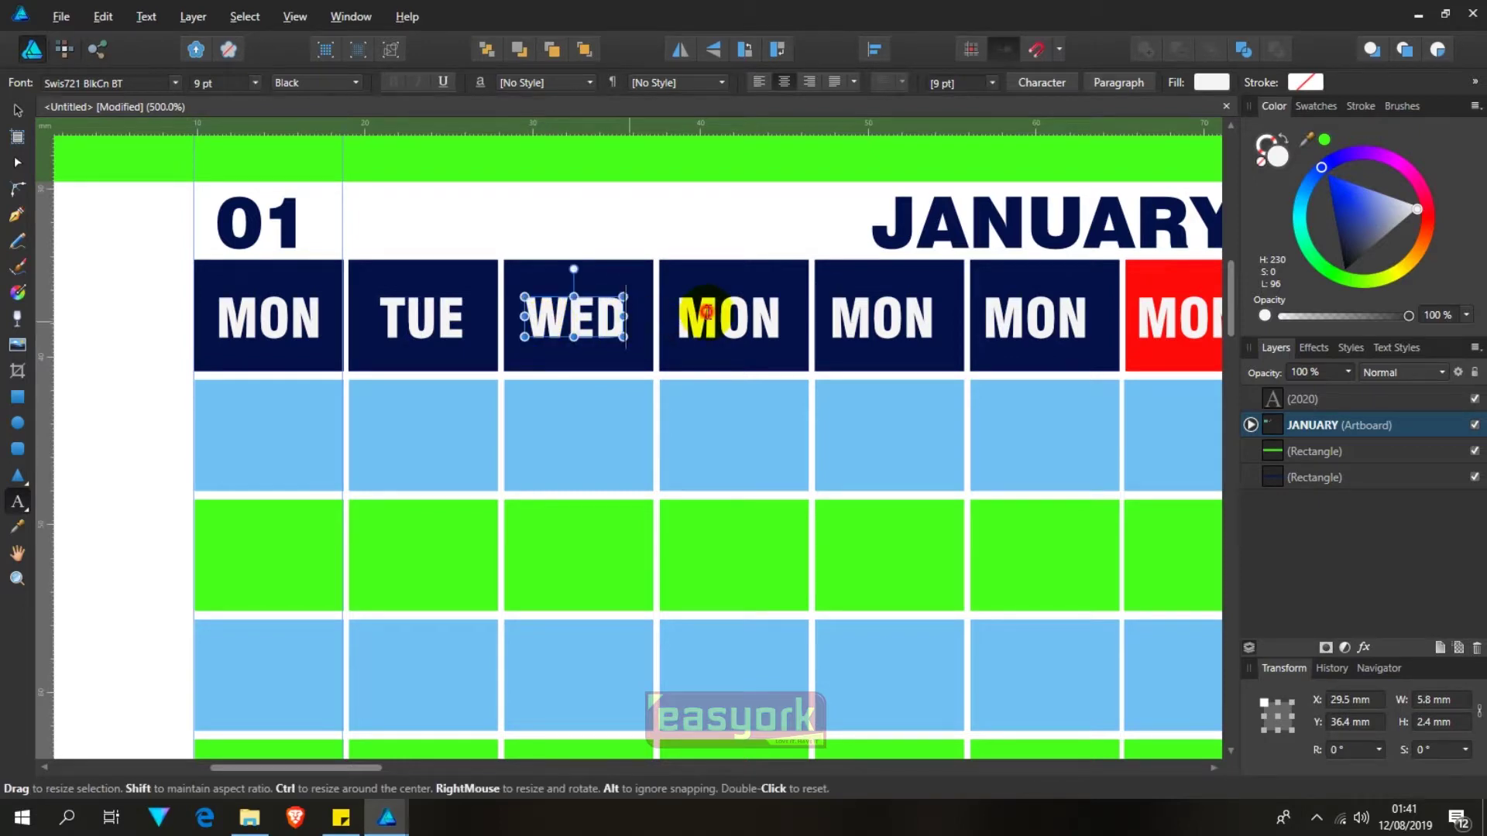
Step: Relabel the remaining header copies THU, FRI, SAT and SUN
click(708, 316)
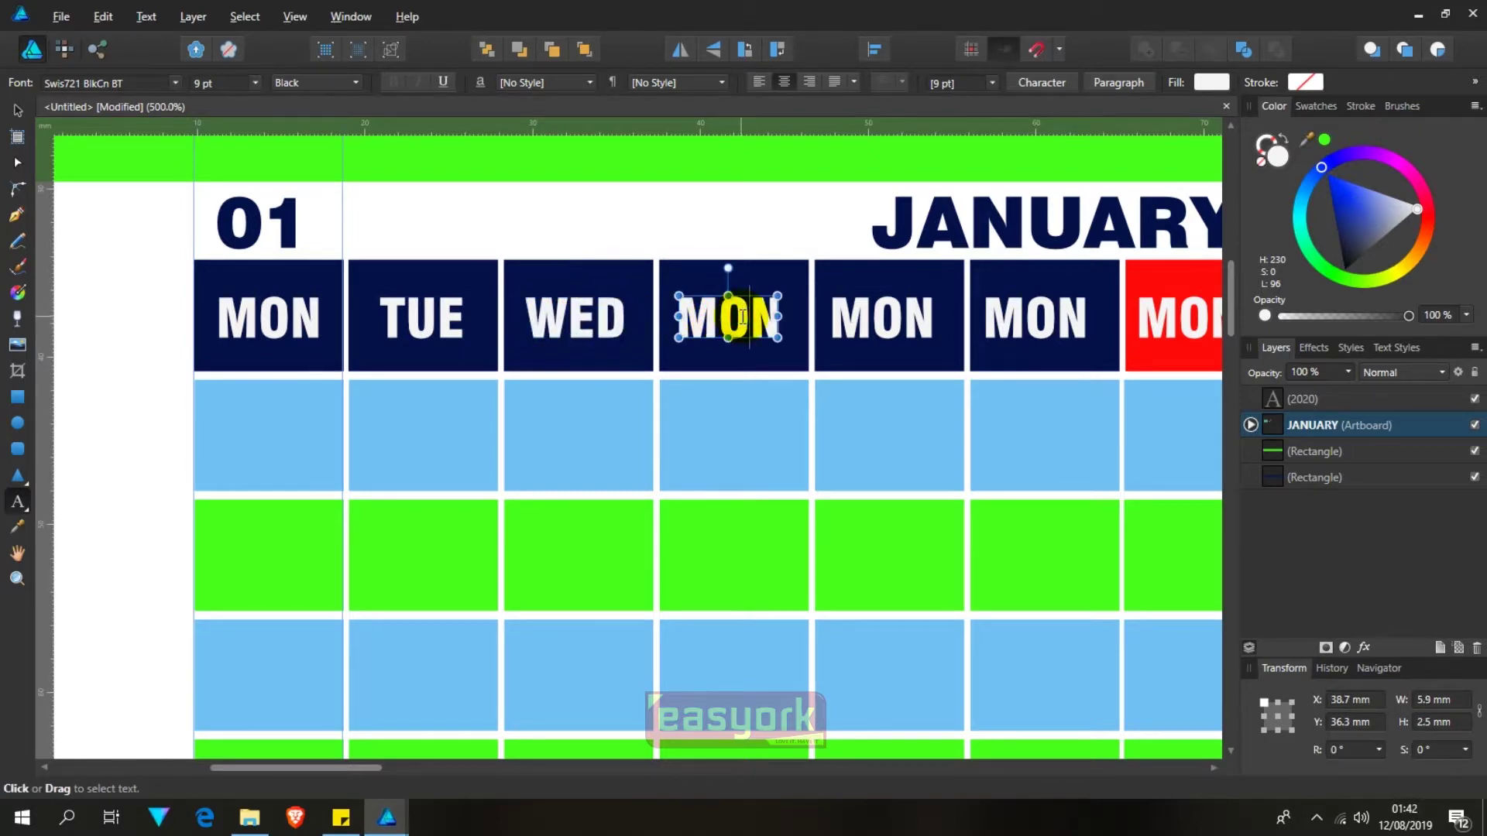
double_click(742, 316)
text(THU)
double_click(899, 316)
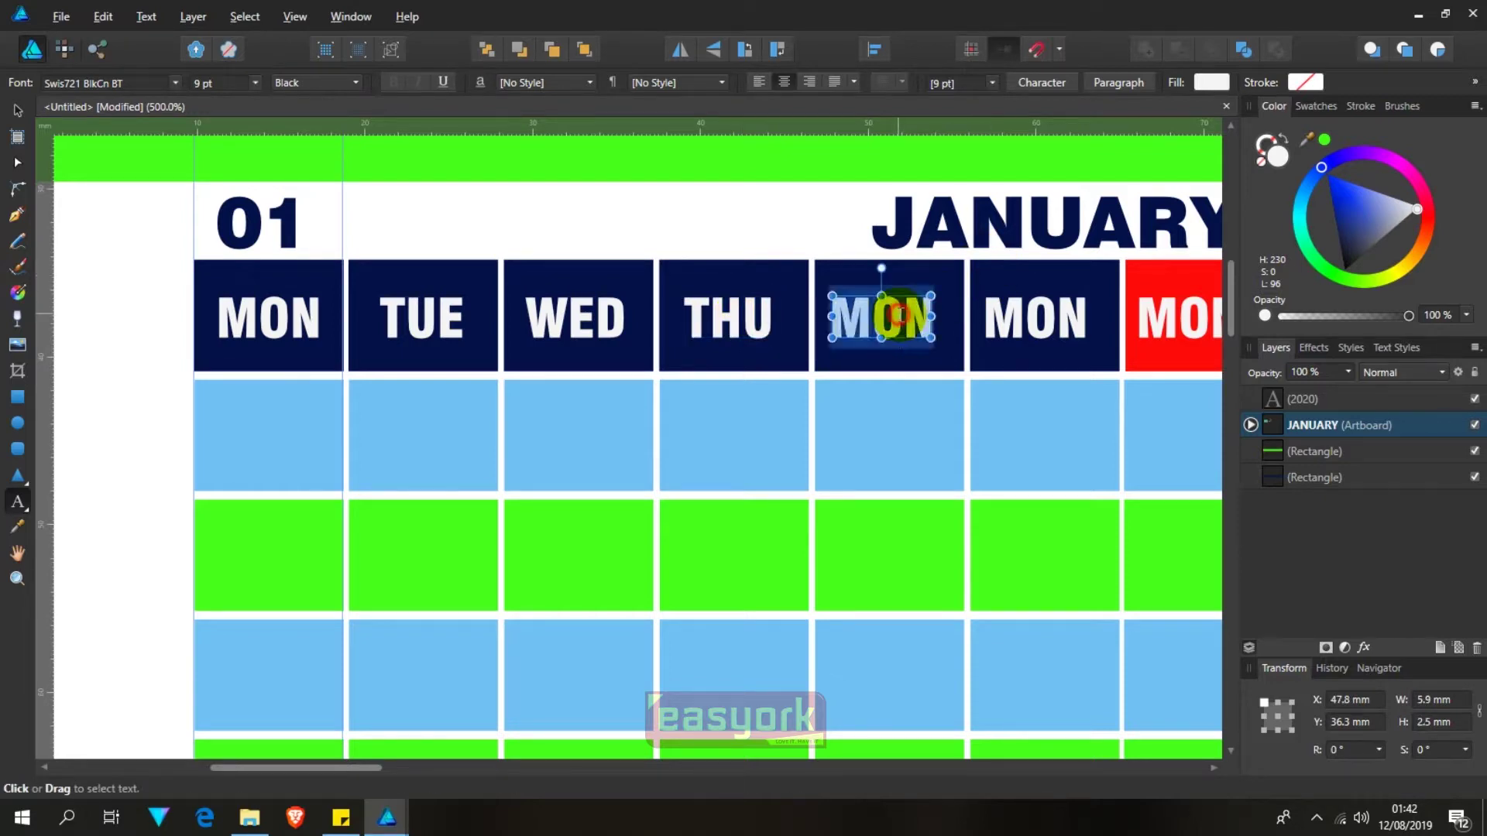
text(FRI)
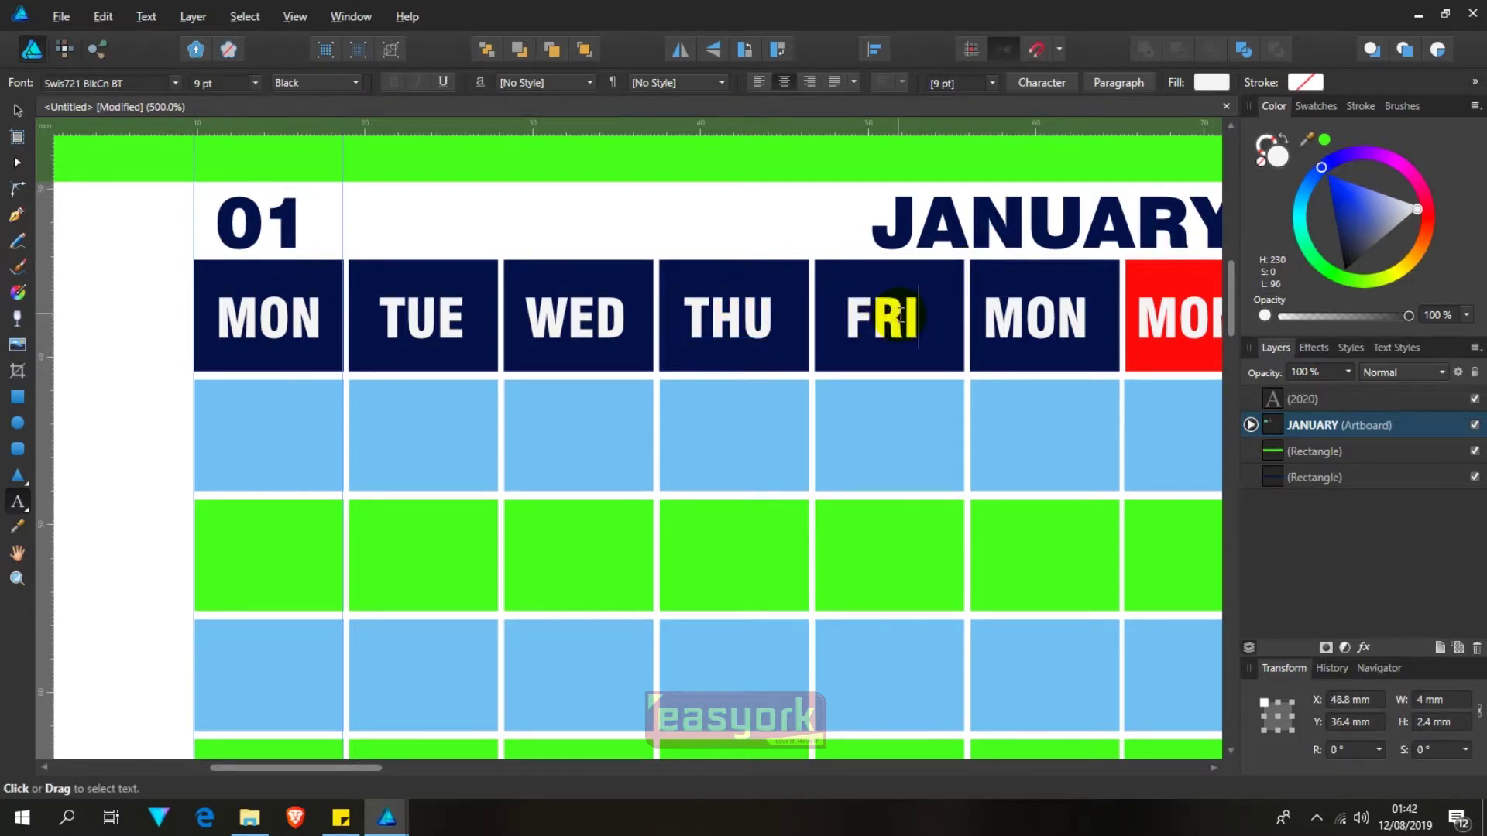
double_click(1056, 332)
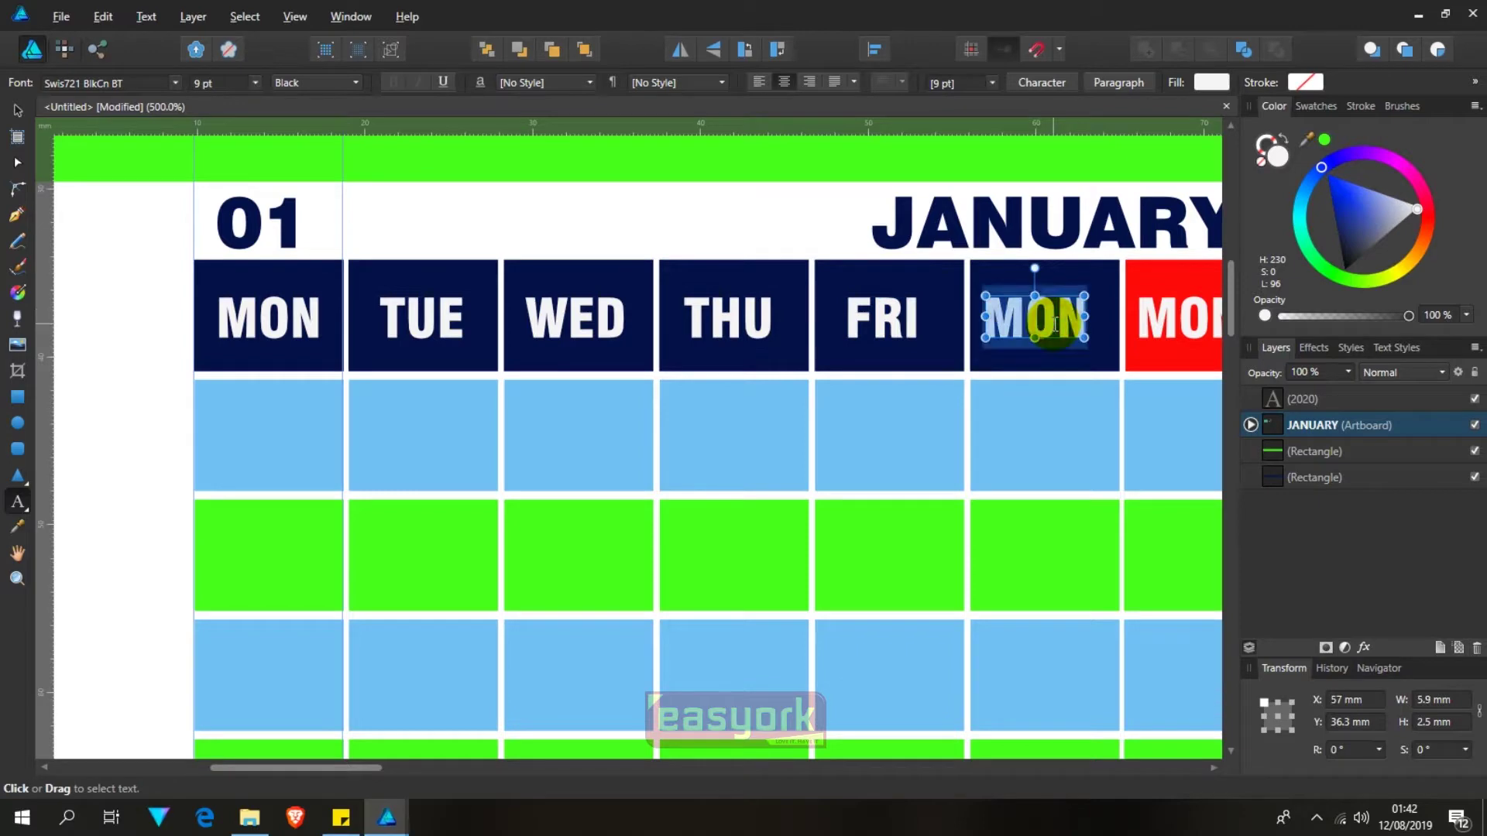
key(BackSpace)
text(SAT)
key(Escape)
double_click(1193, 319)
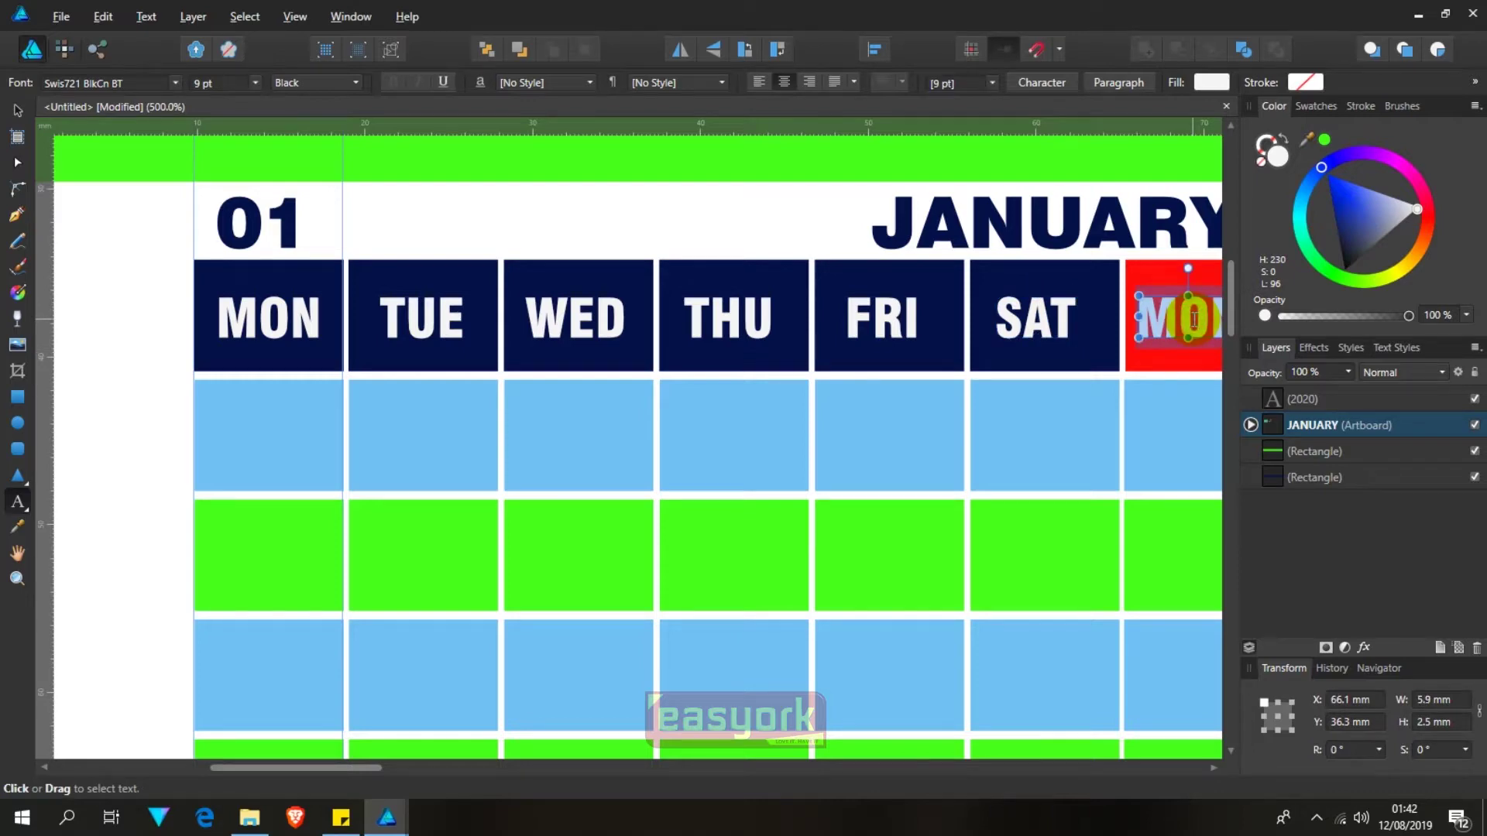
text(SUN)
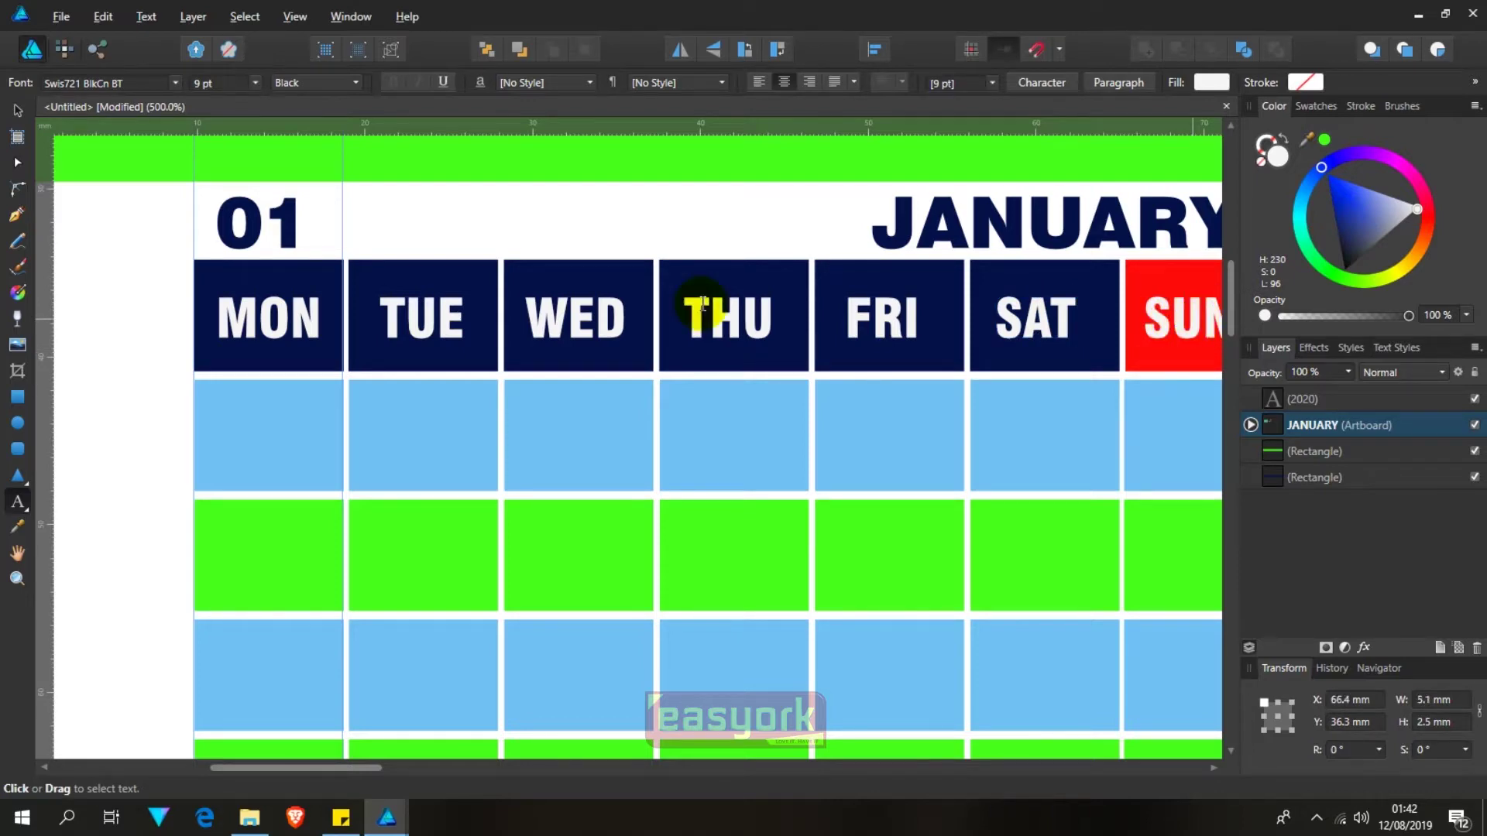
Step: Deselect, reframe the view and marquee-select the five cells in the SUN column
click(17, 110)
click(116, 356)
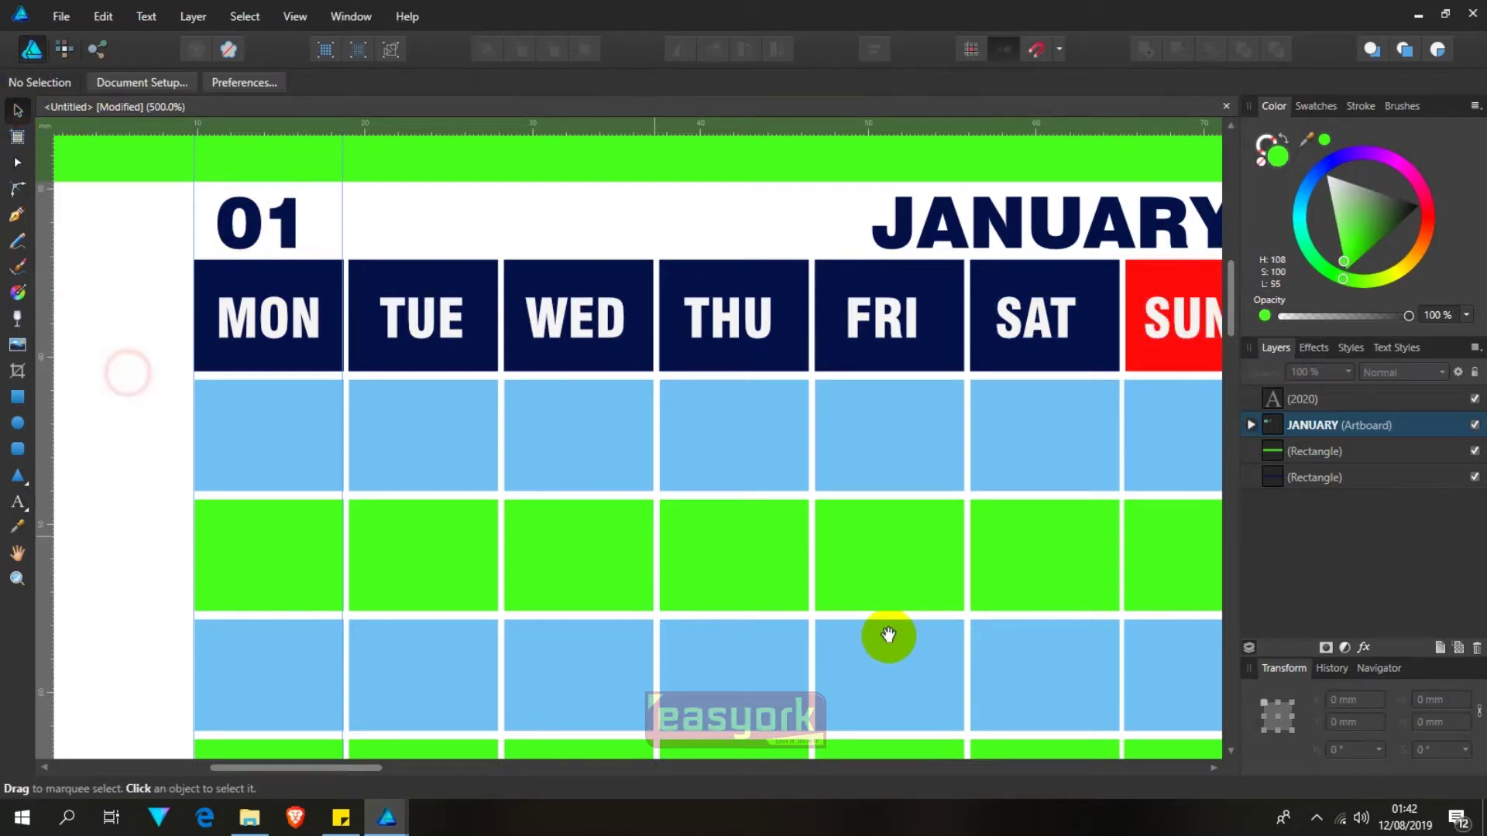
drag(884, 635, 696, 424)
scroll(712, 426, down, 3)
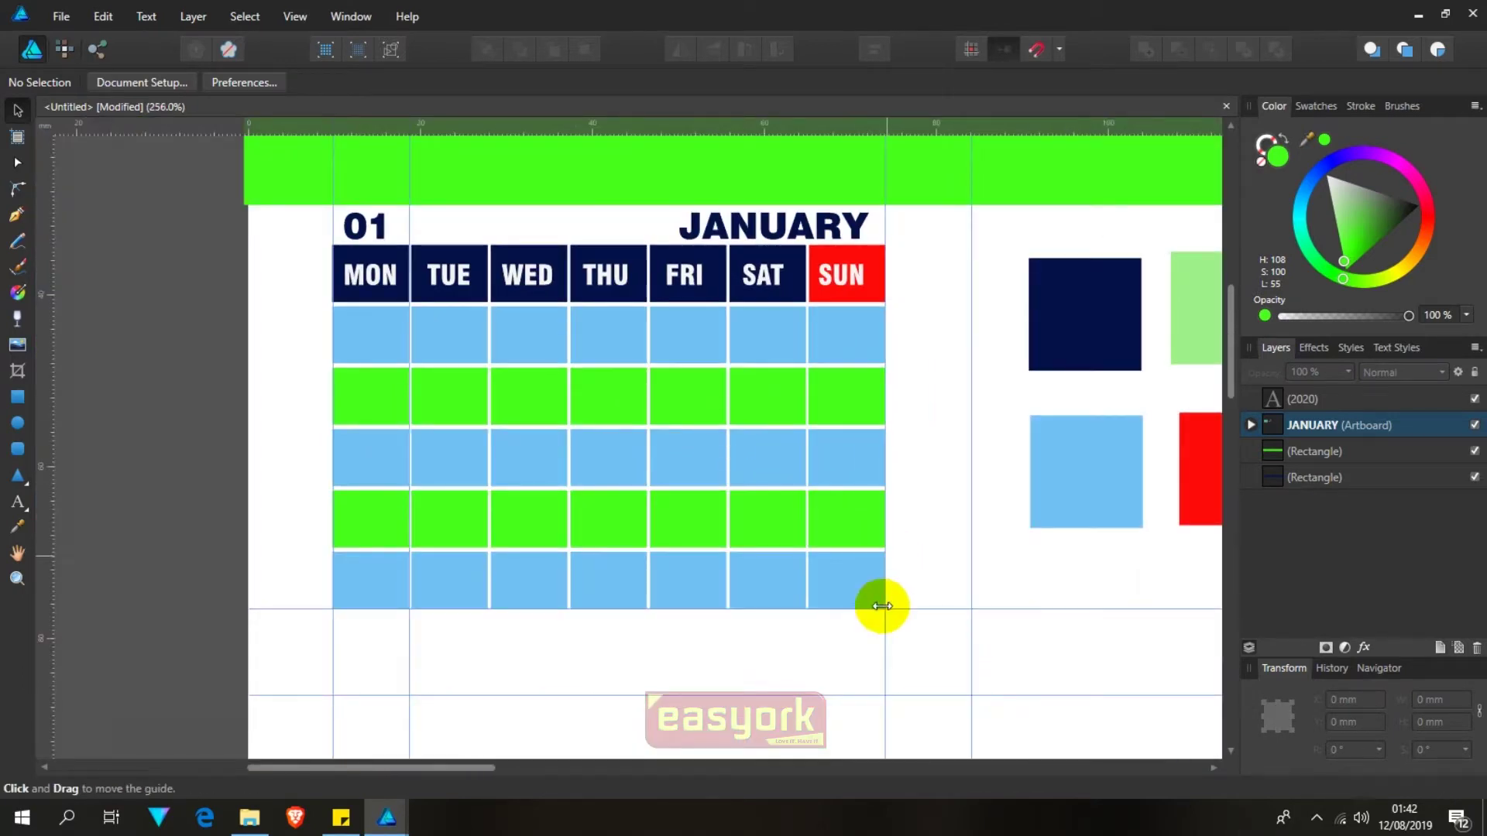
drag(907, 649, 788, 293)
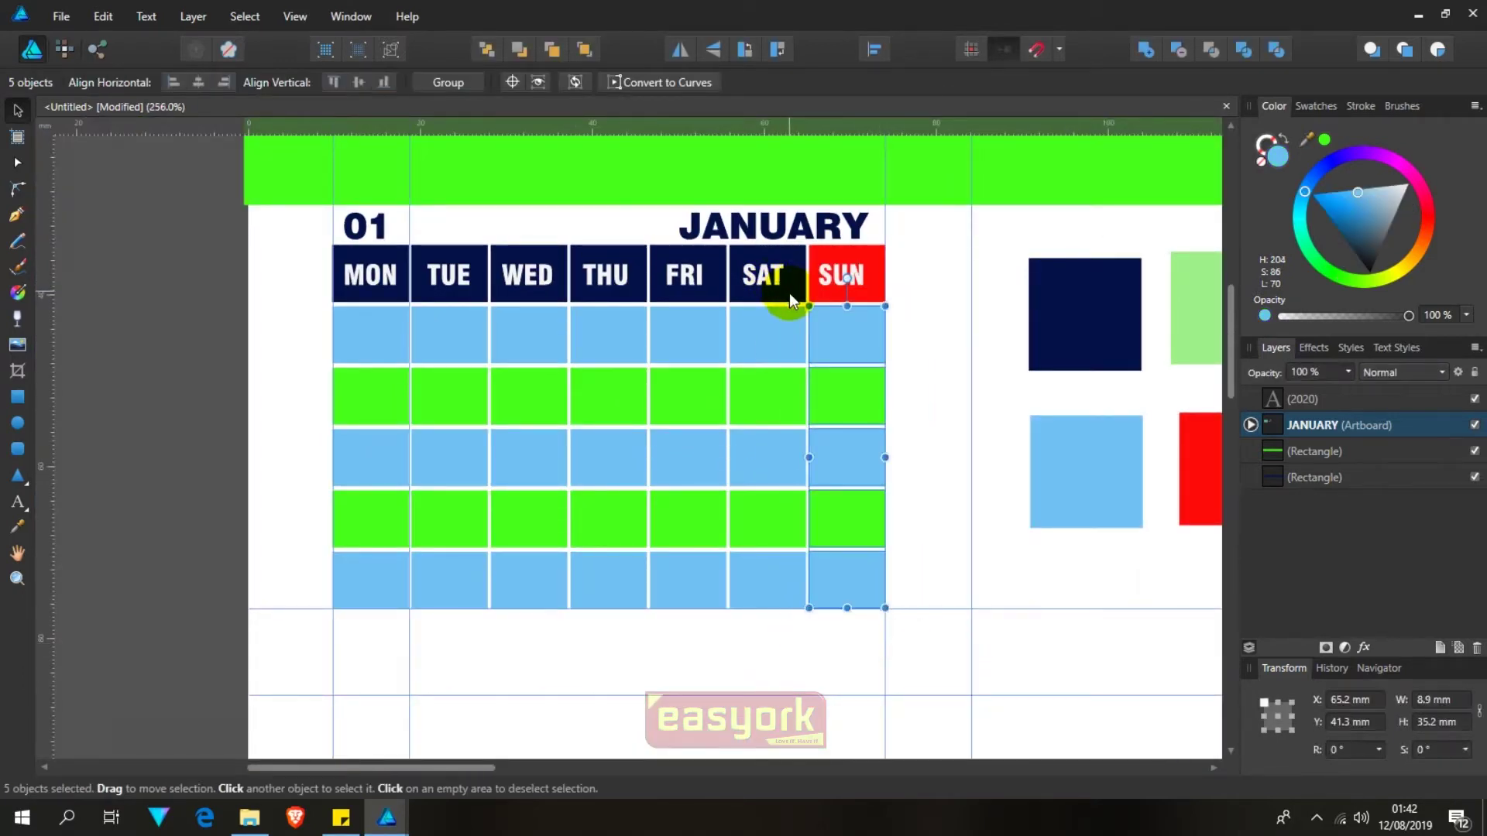
Step: Fill the selected SUN column cells with the SUN header's red using the Color Picker
key(i)
click(867, 267)
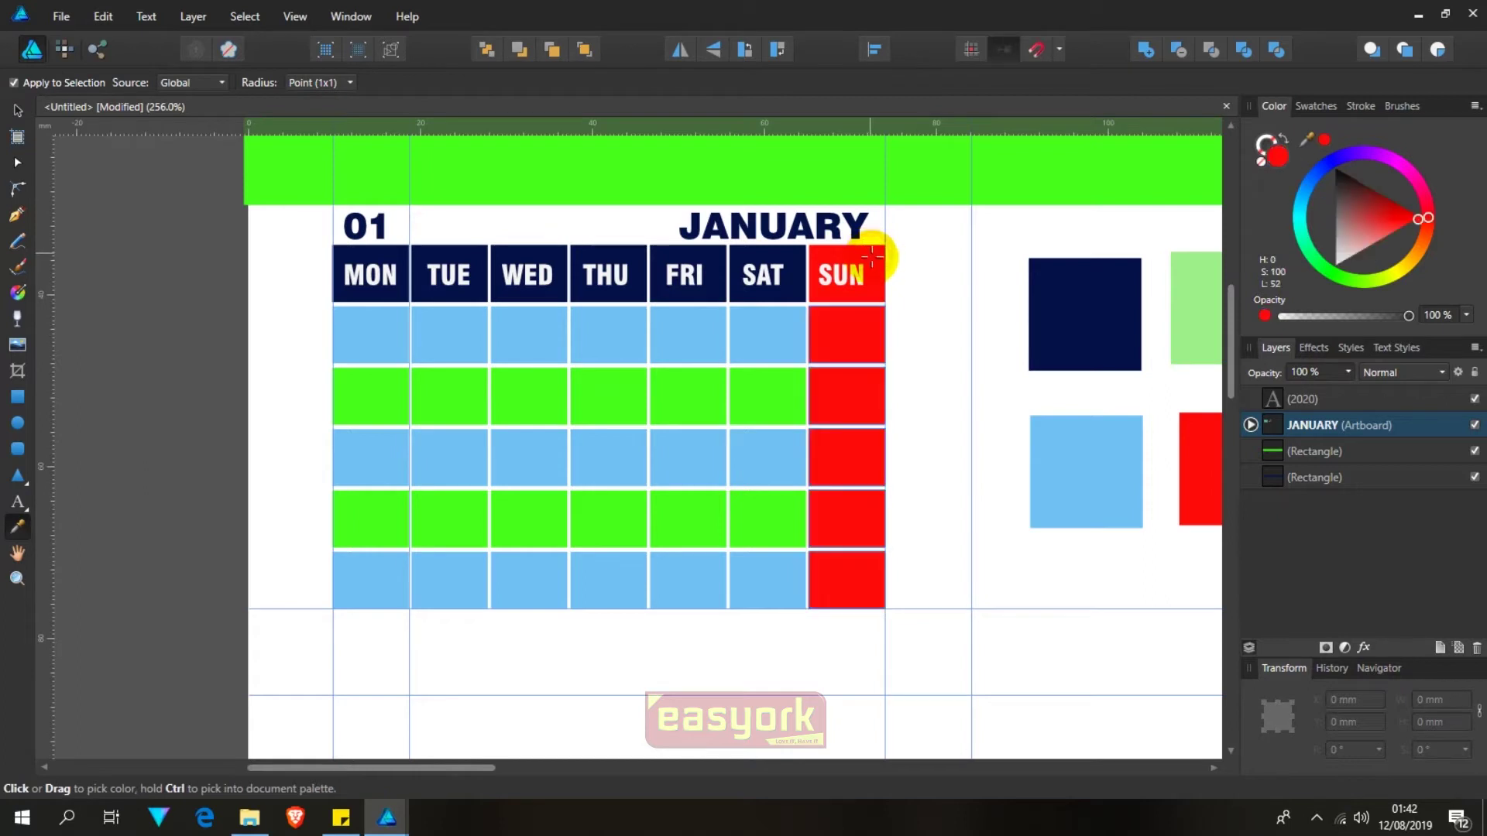
key(v)
click(928, 310)
Step: Centre the January calendar in view and bring up the Windows taskbar calendar
drag(947, 394, 1049, 412)
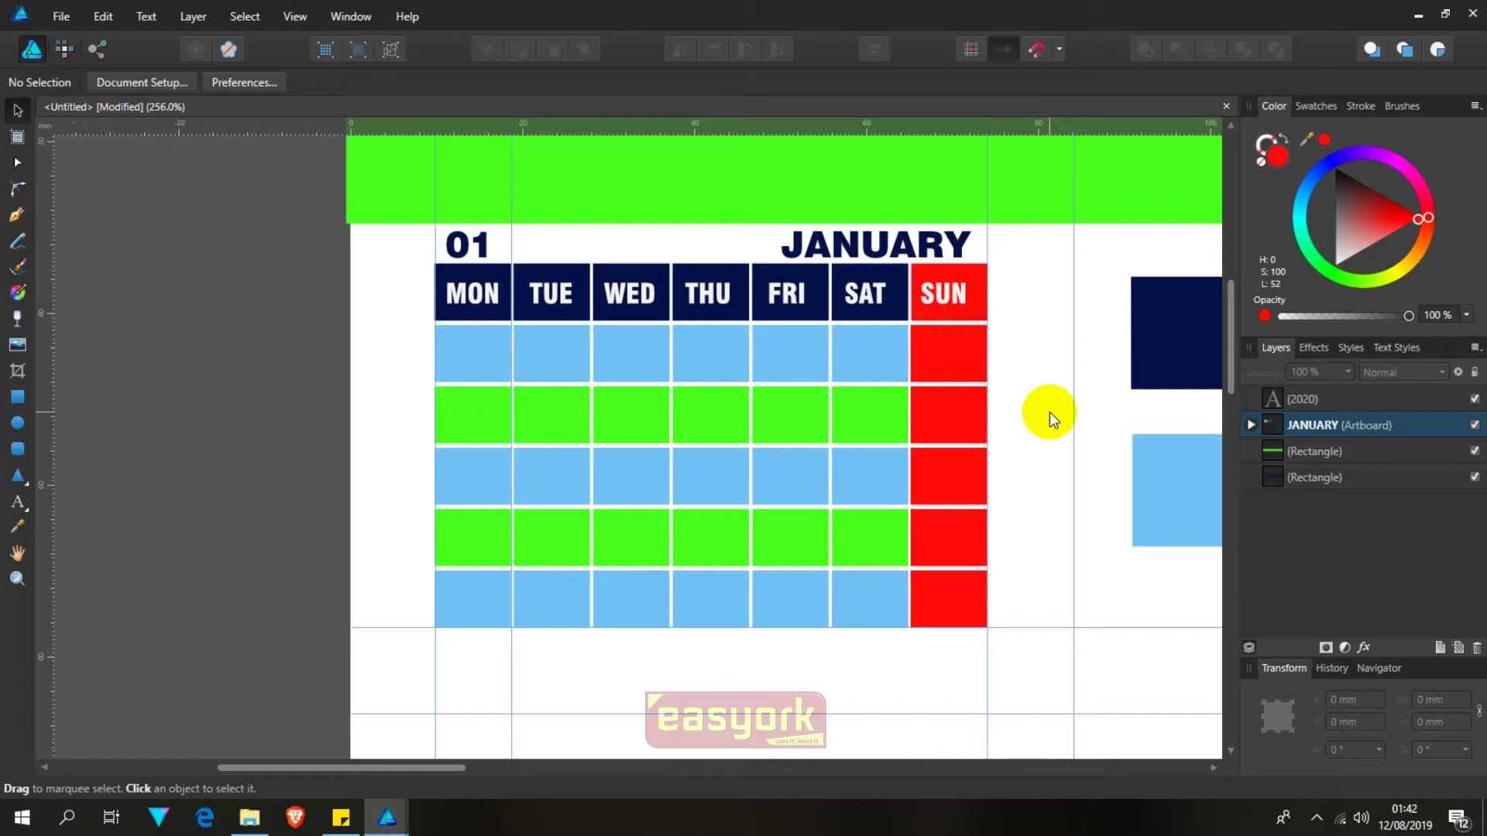
scroll(1049, 412, up, 1)
scroll(1032, 431, up, 1)
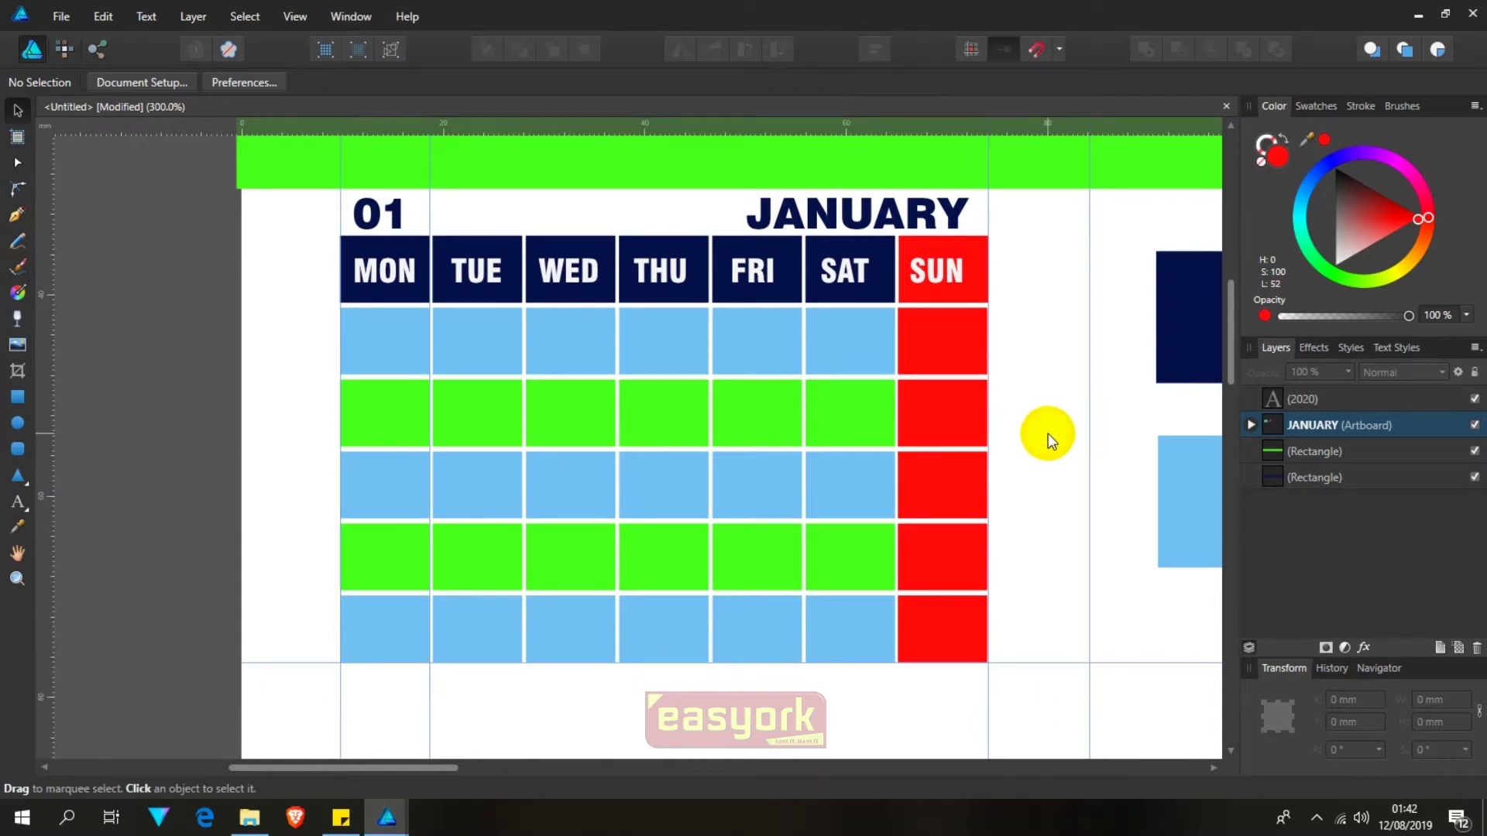
scroll(1048, 433, up, 1)
scroll(1048, 434, down, 1)
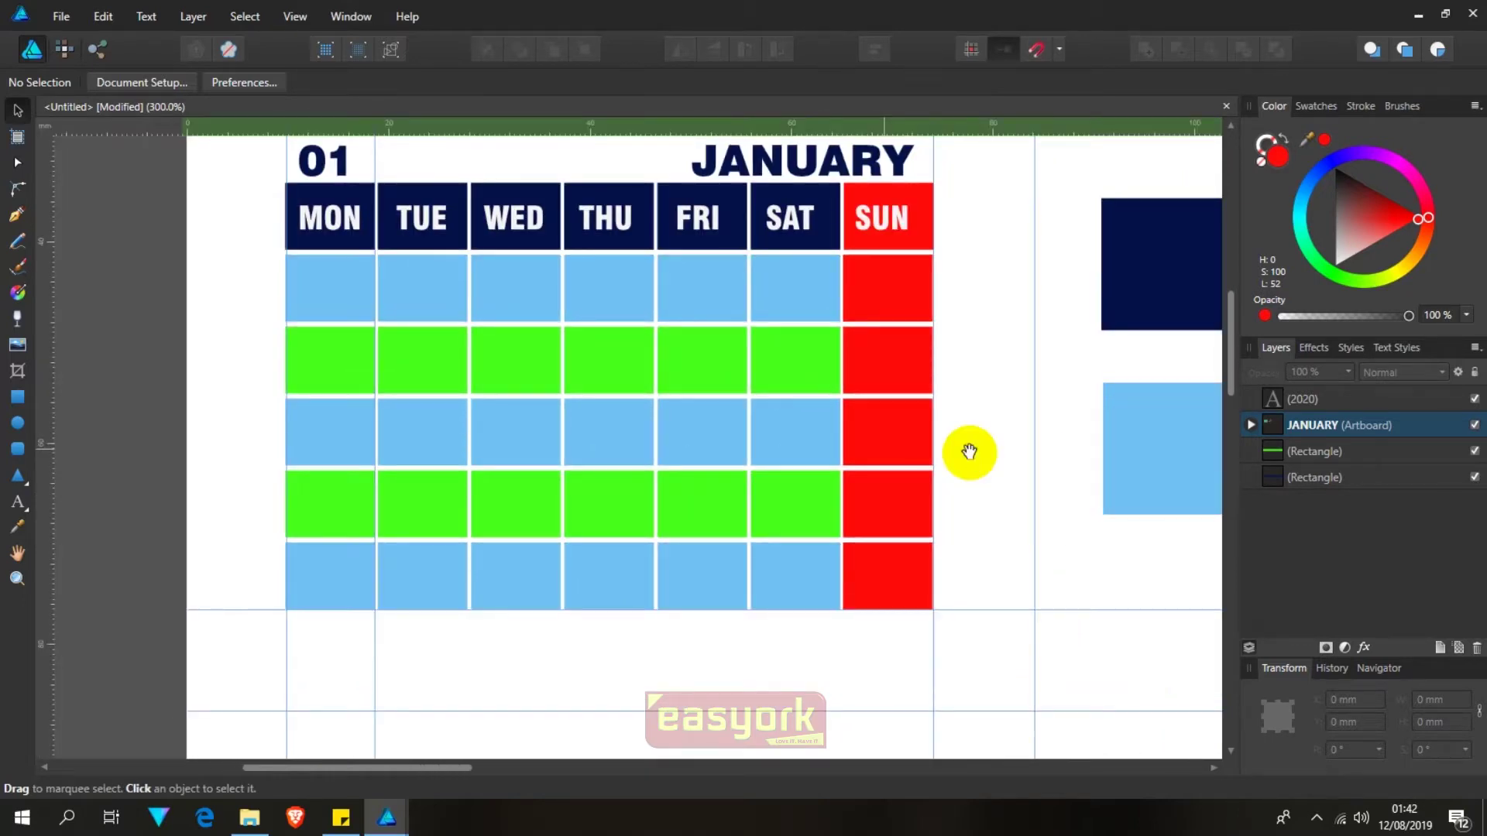
mouse_move(821, 375)
mouse_down()
mouse_move(927, 382)
mouse_move(857, 405)
mouse_up()
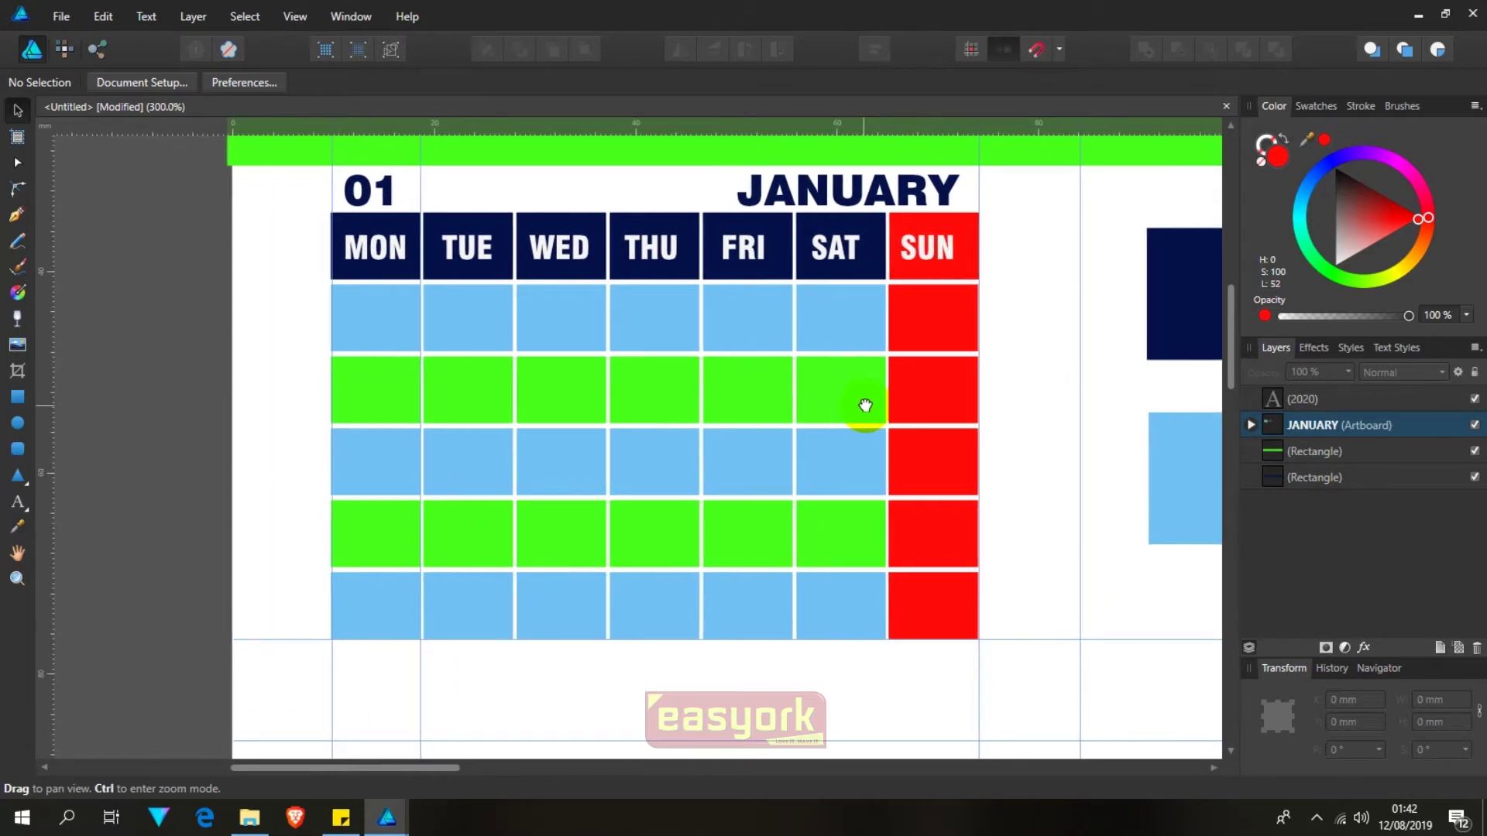
click(1422, 824)
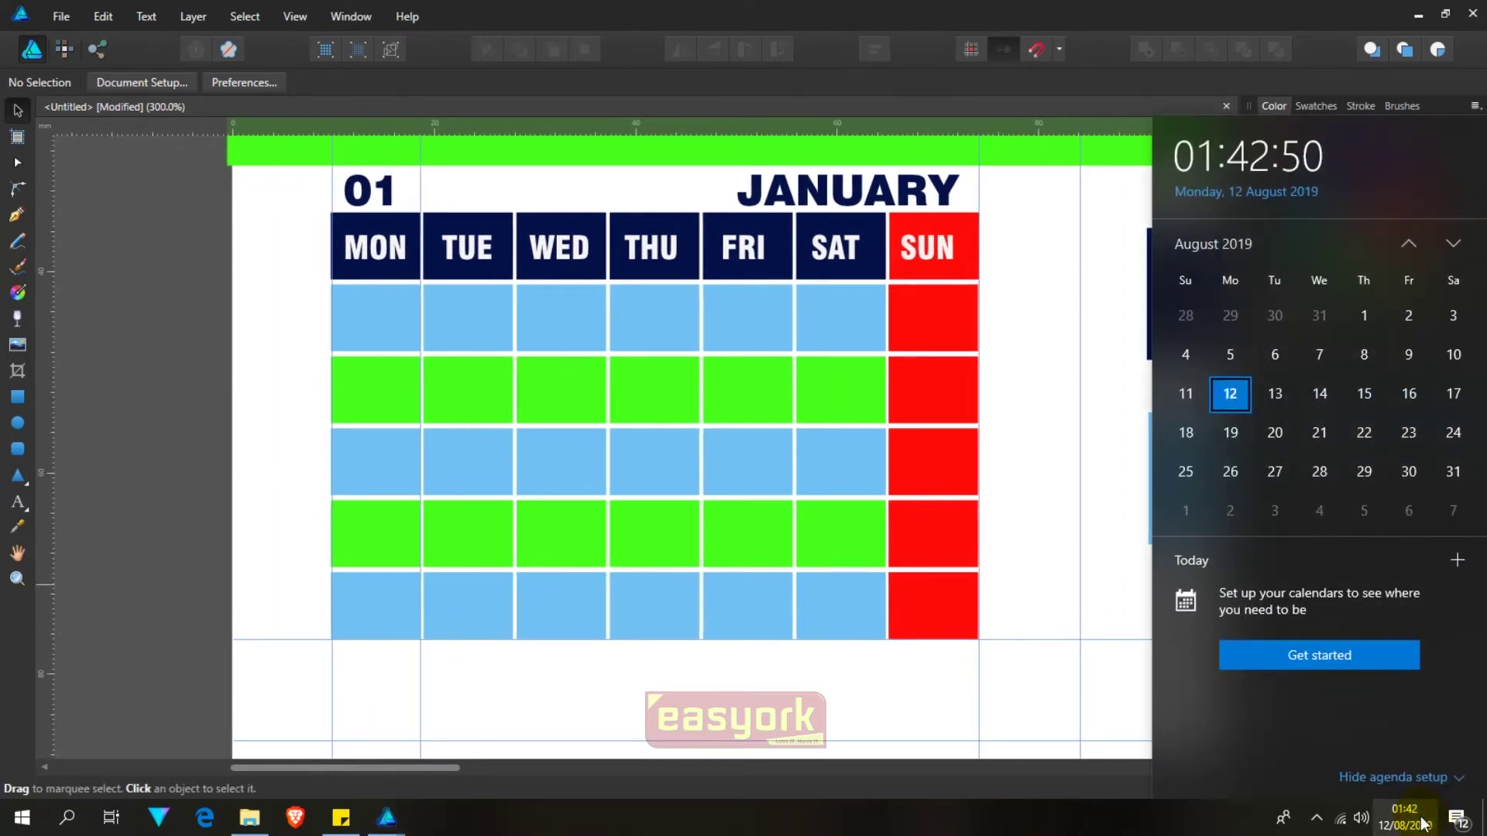
Step: Advance the taskbar calendar to January 2020 to check its weekdays, then close it
click(1454, 243)
click(1454, 244)
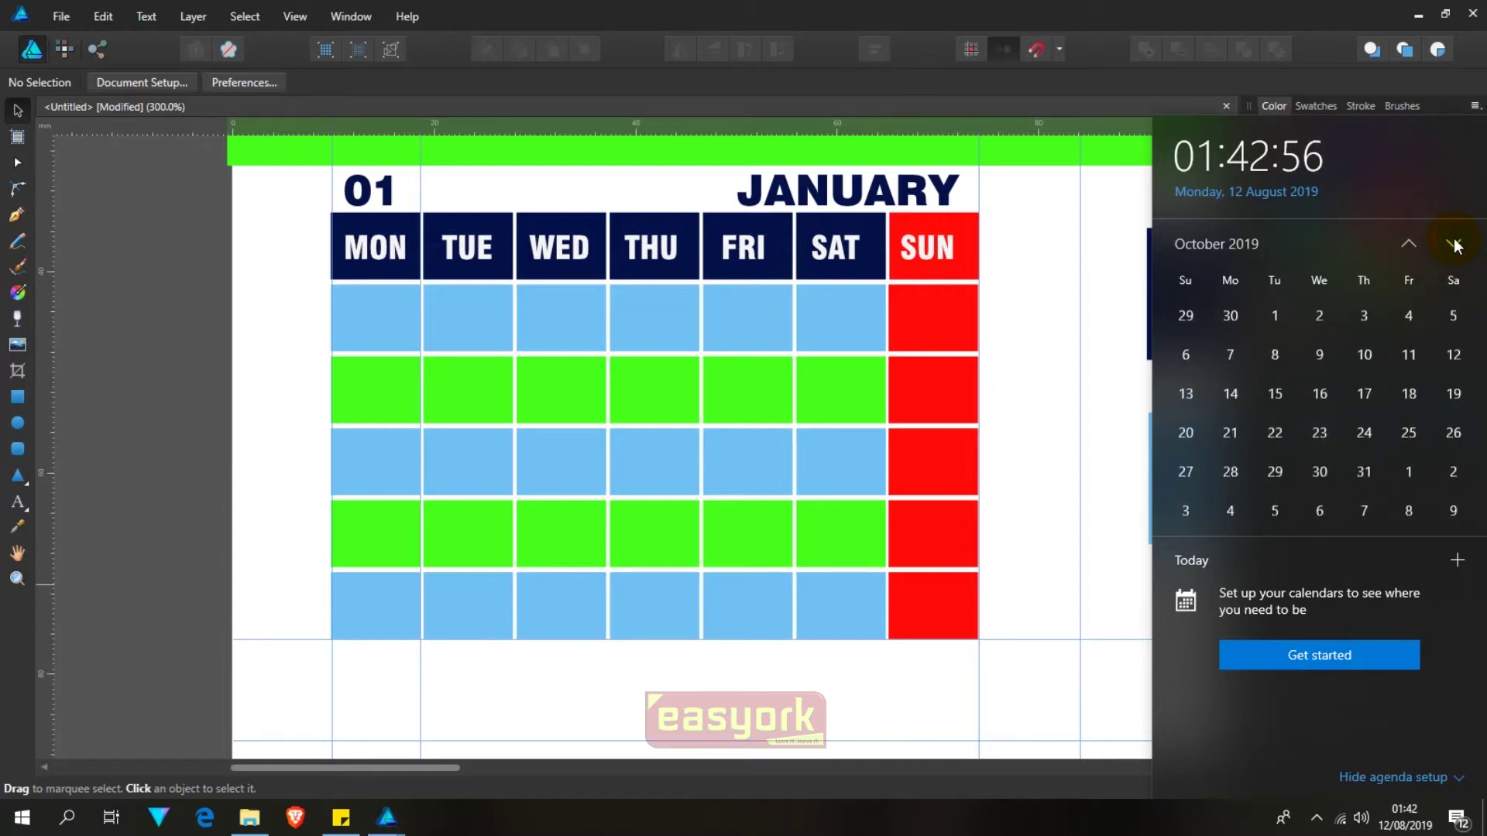
click(1454, 245)
click(1454, 245)
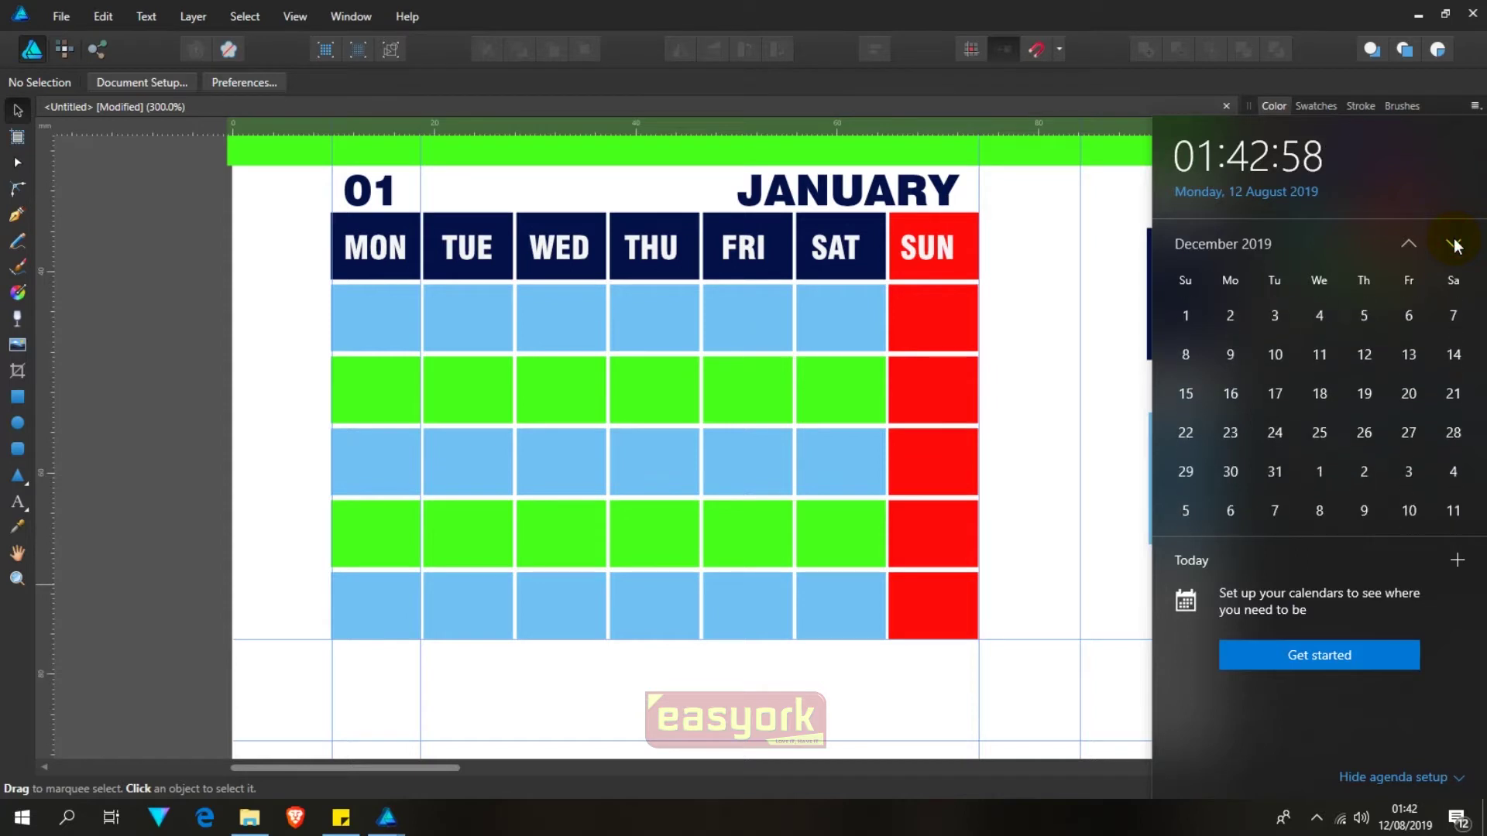
click(1453, 243)
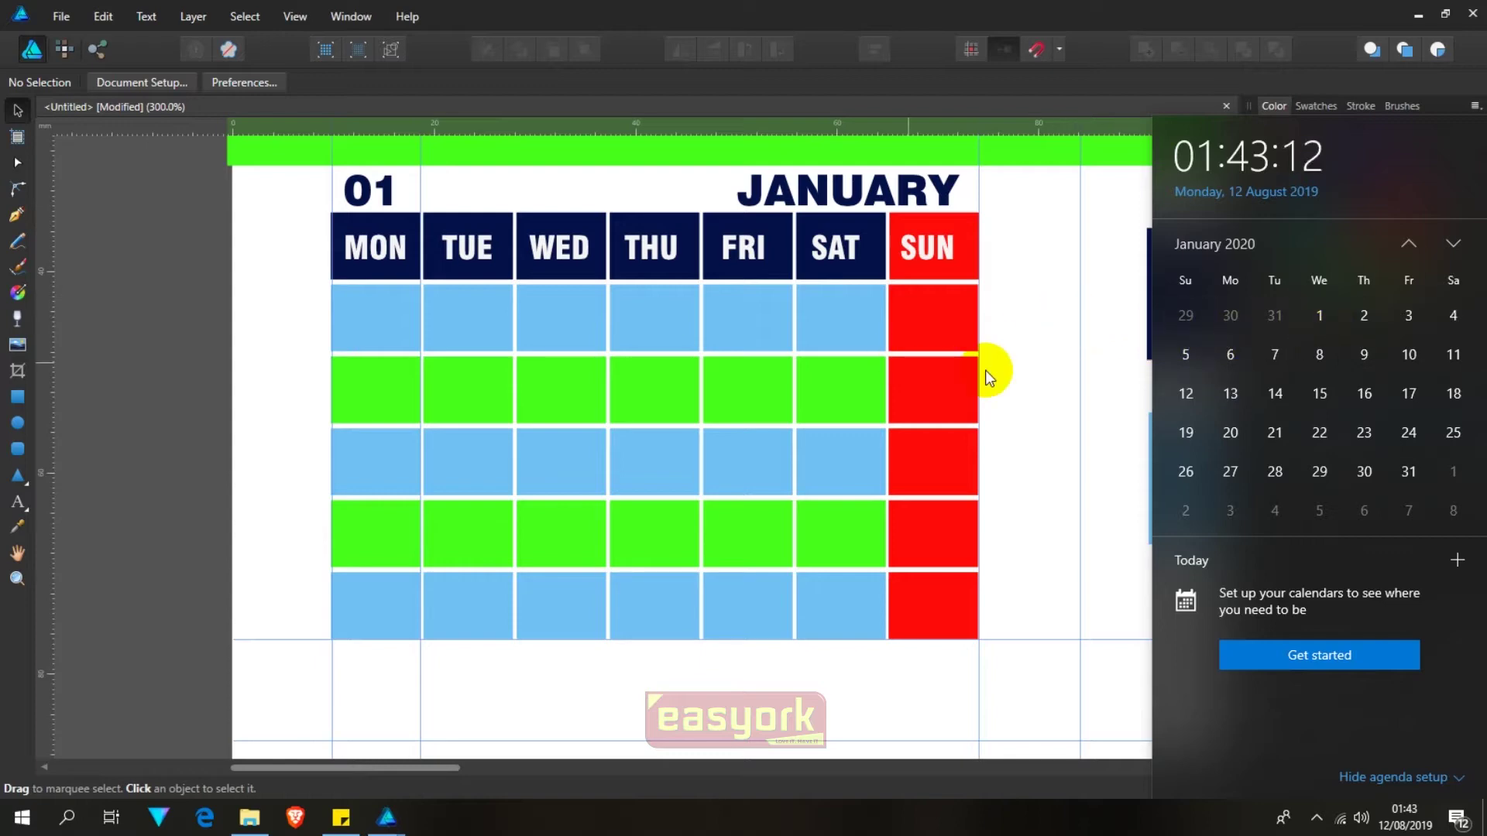
click(1044, 343)
Step: Add the date 29 as artistic text in the first MON cell at 11 pt
click(17, 502)
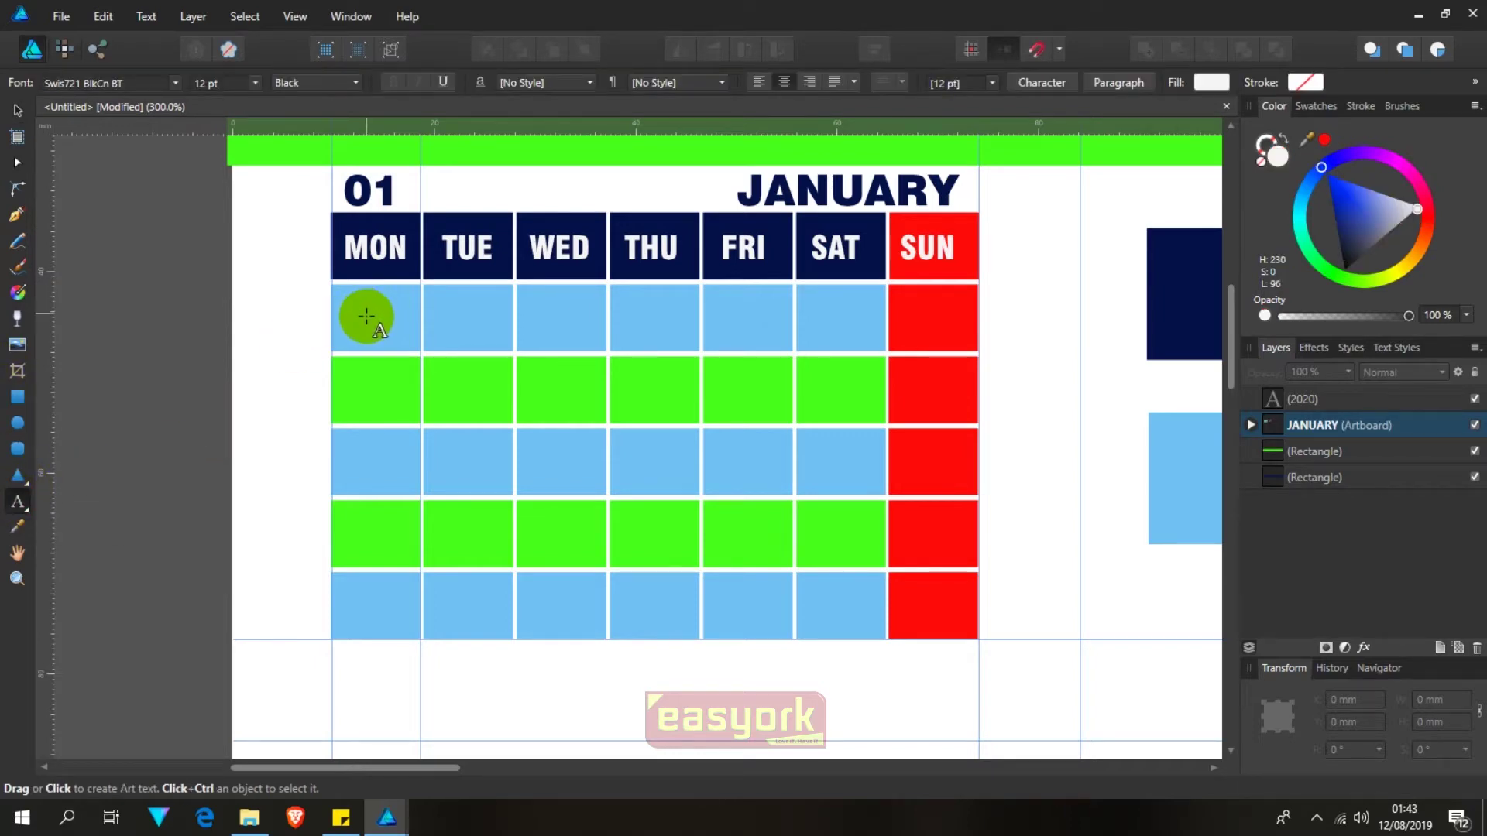
click(366, 317)
text(29)
key(Escape)
click(17, 111)
drag(375, 308, 384, 319)
click(228, 48)
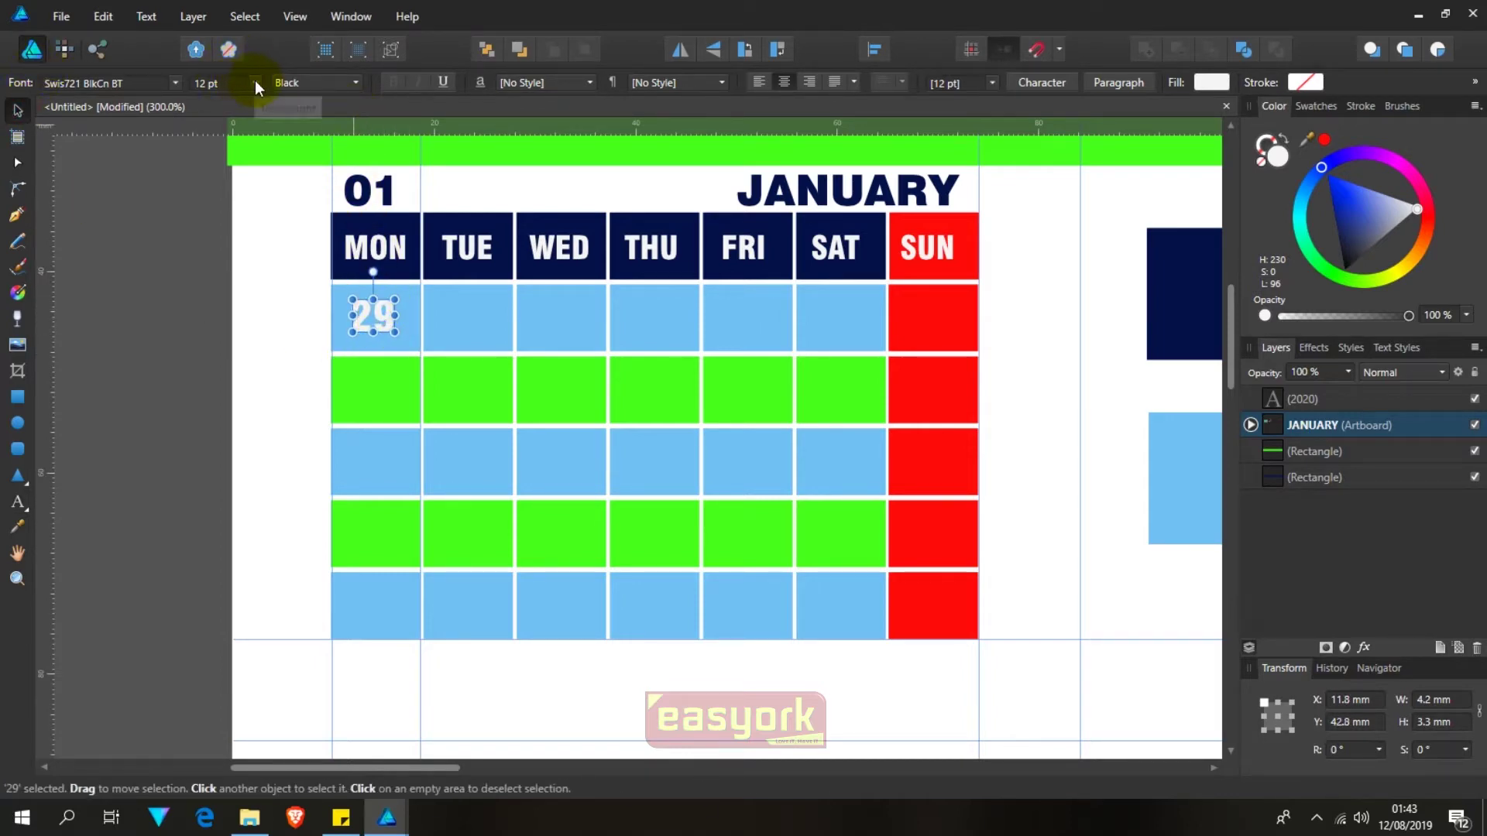
click(257, 83)
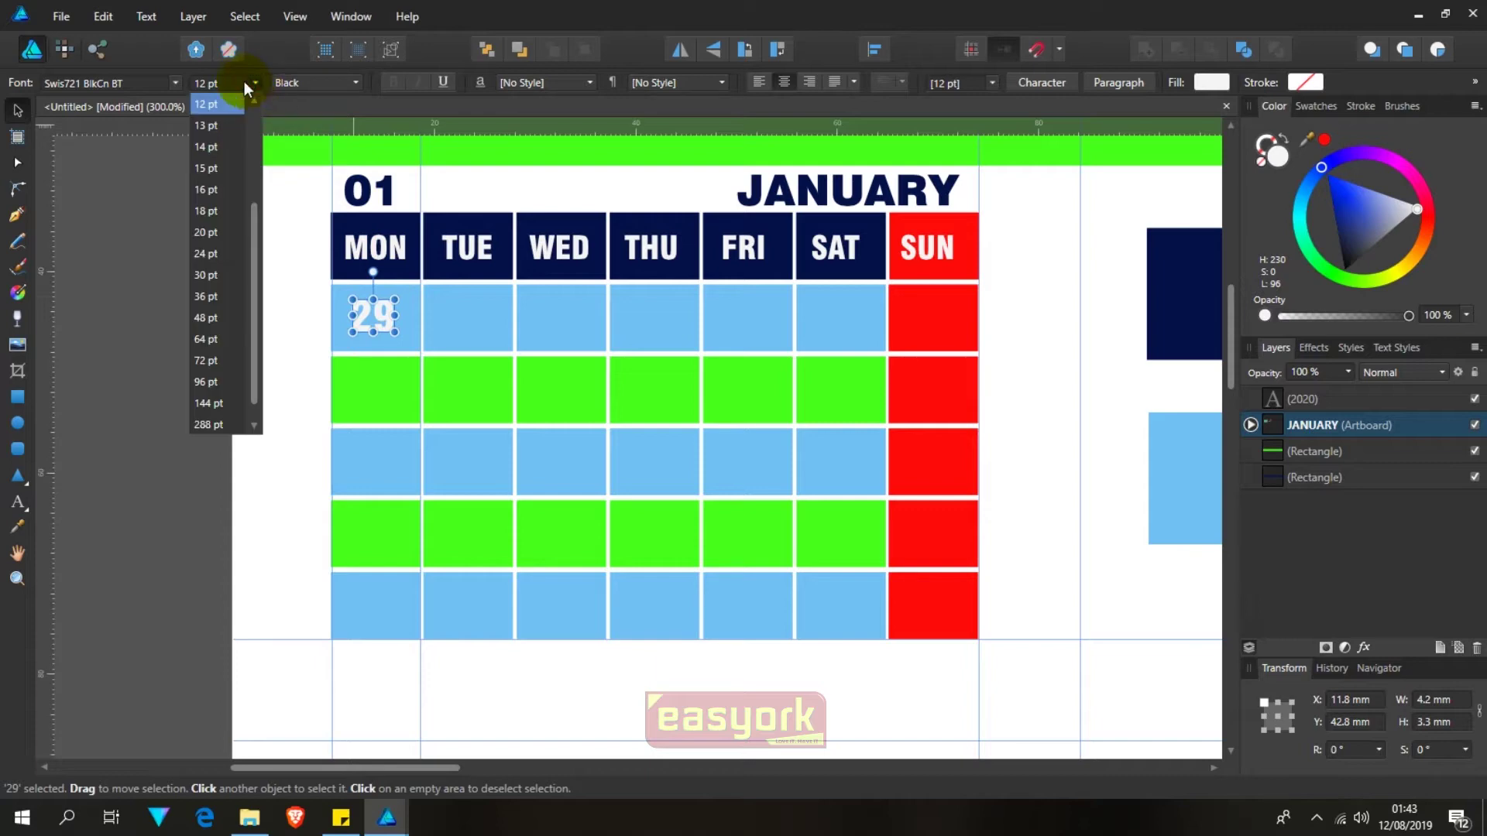
click(240, 83)
text(11)
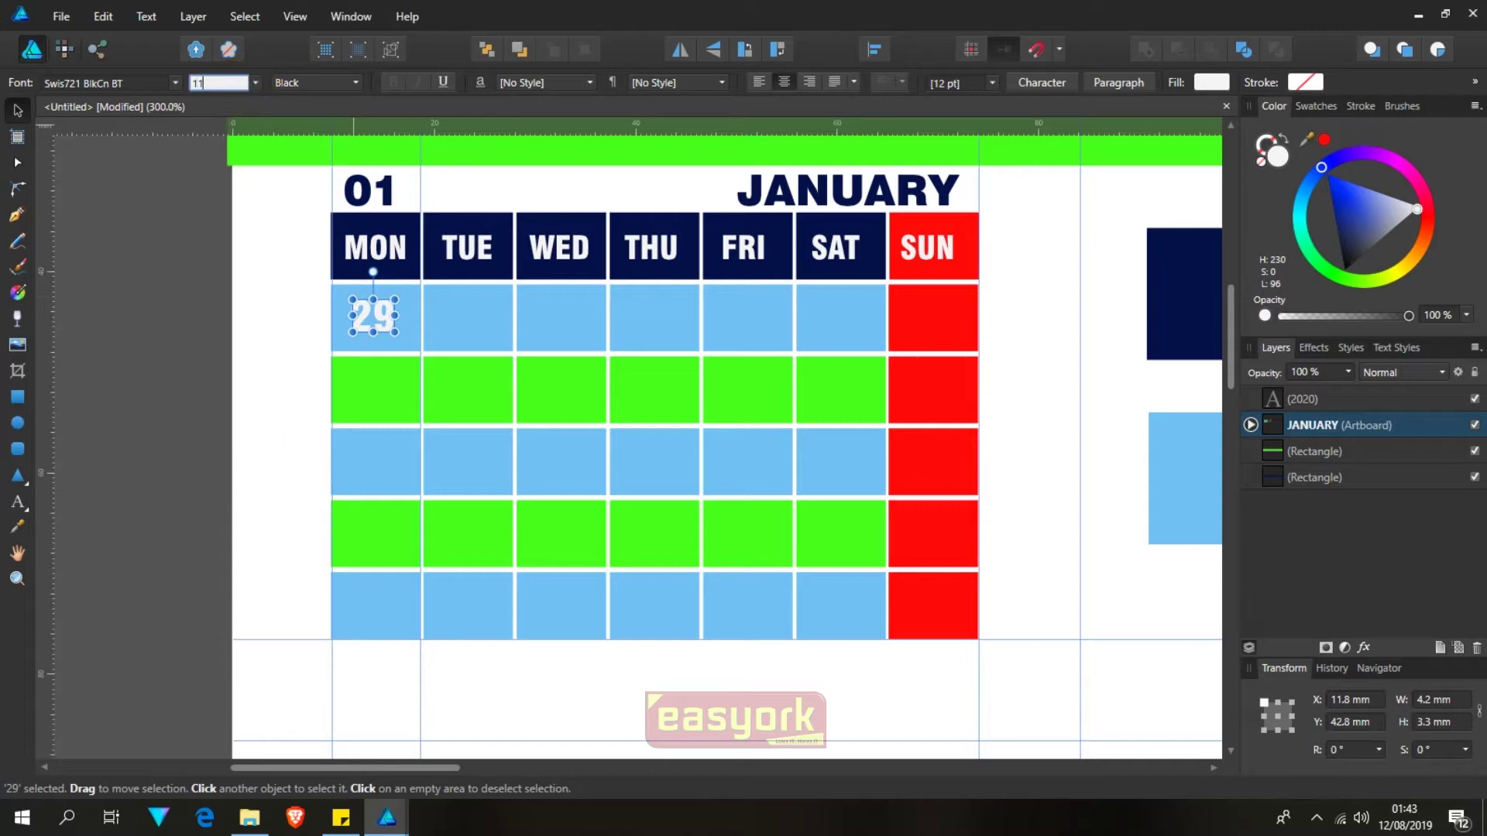
key(Return)
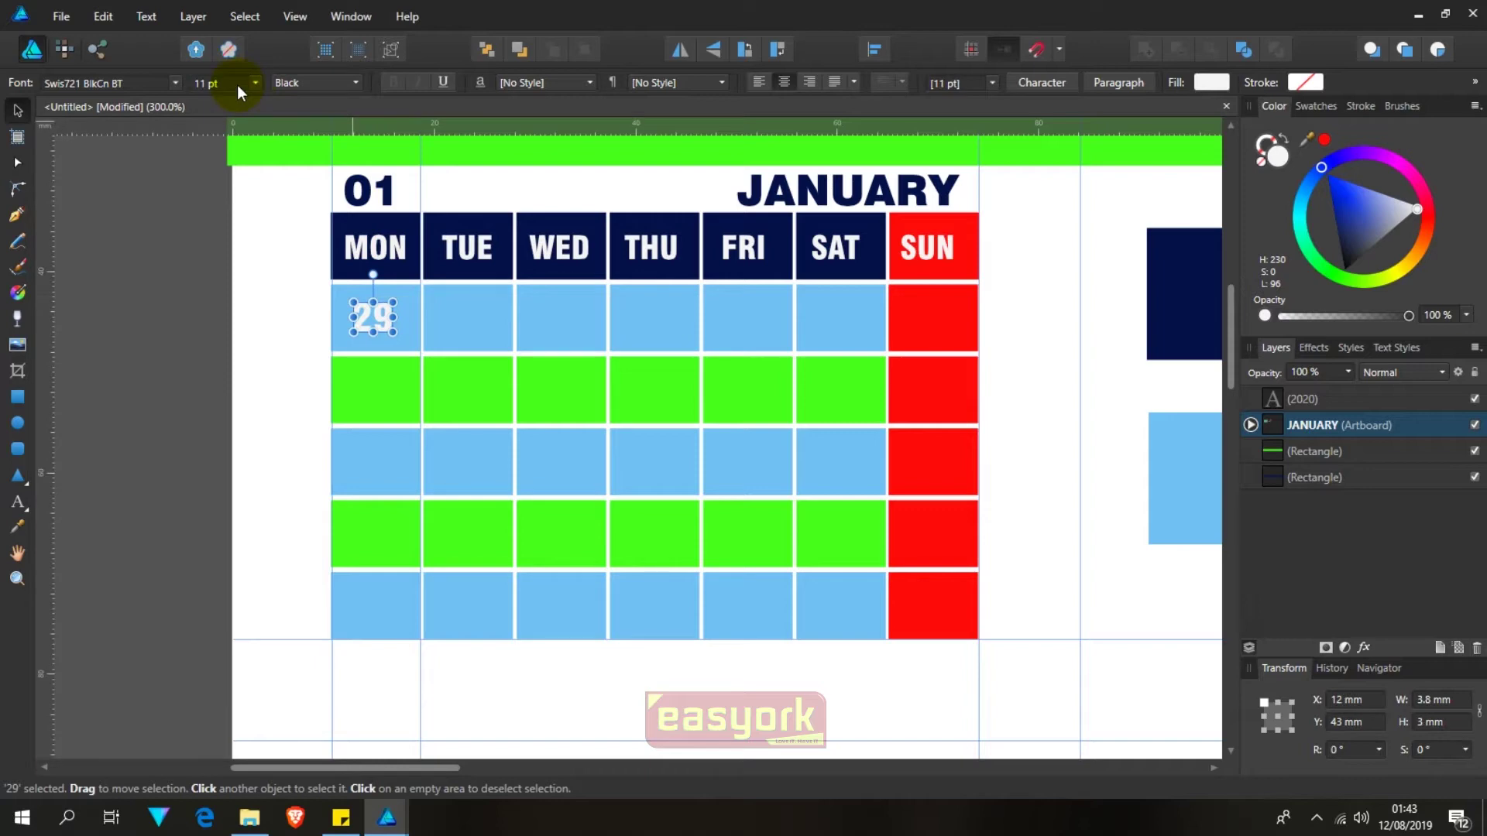
Step: Copy the 29 into the TUE cell, change it to 30, and reopen the system calendar
click(346, 325)
drag(396, 317, 475, 315)
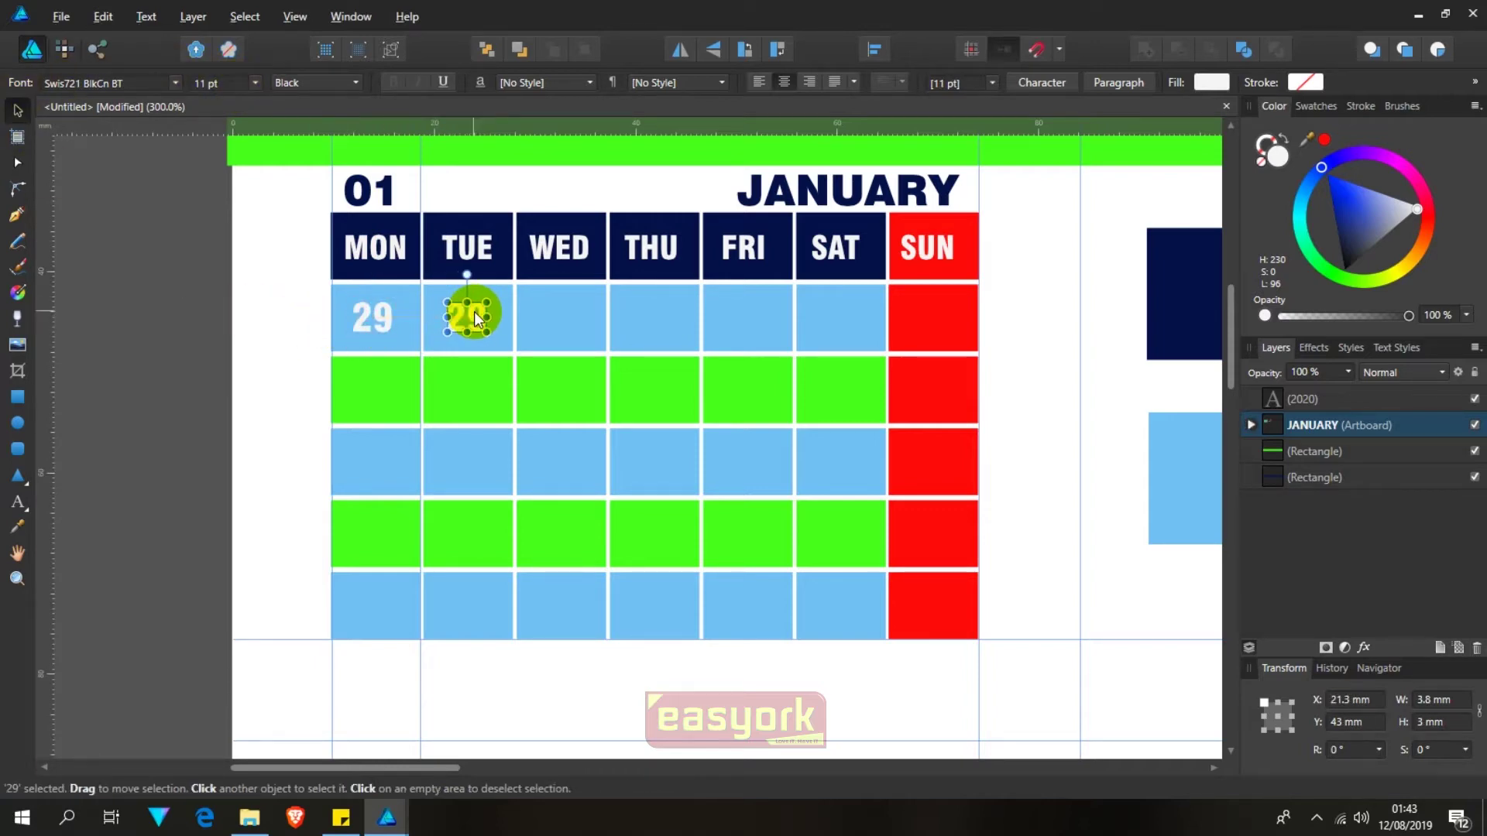
double_click(474, 312)
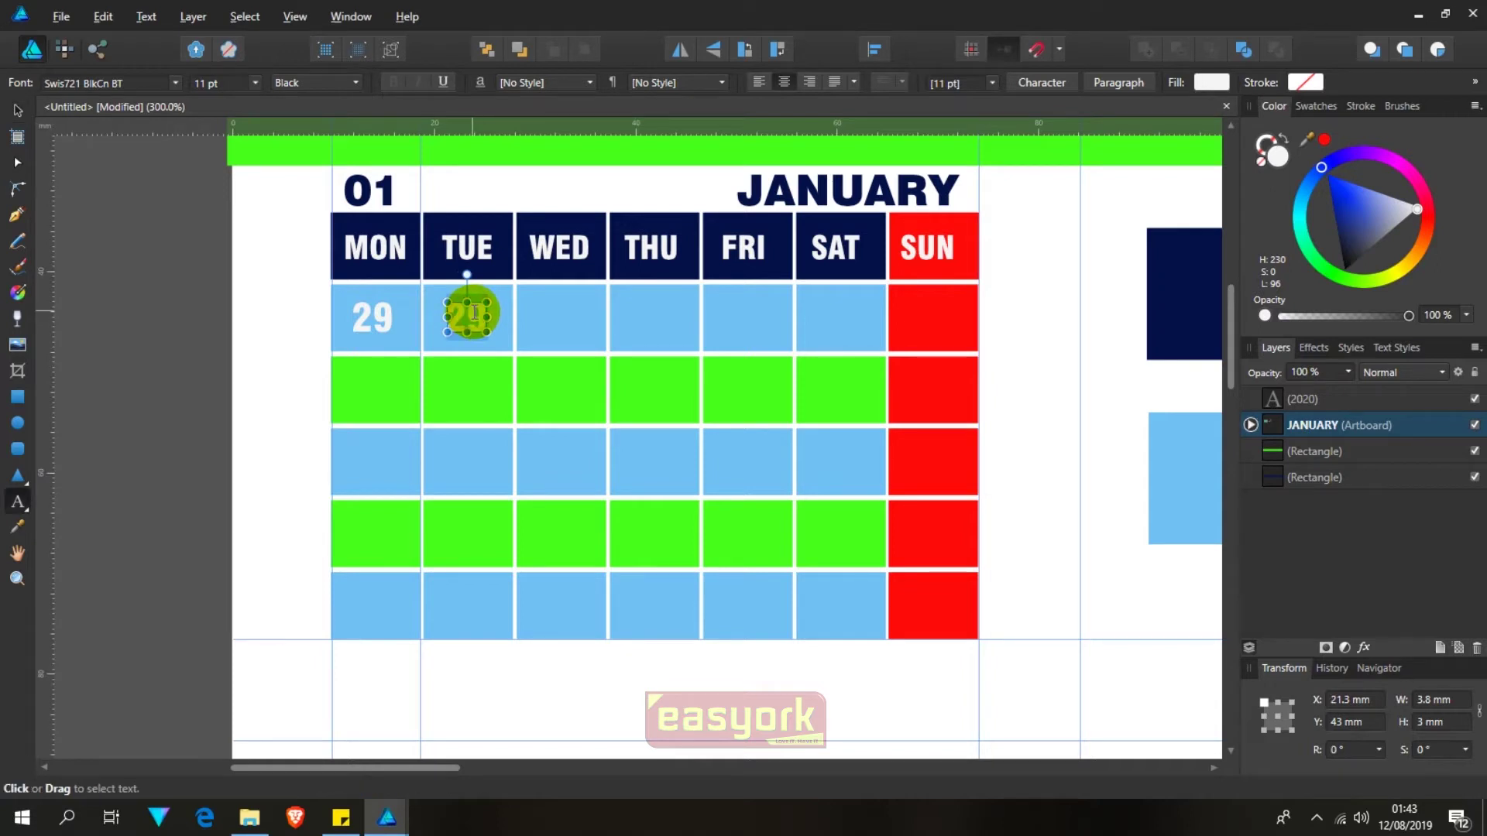
text(28)
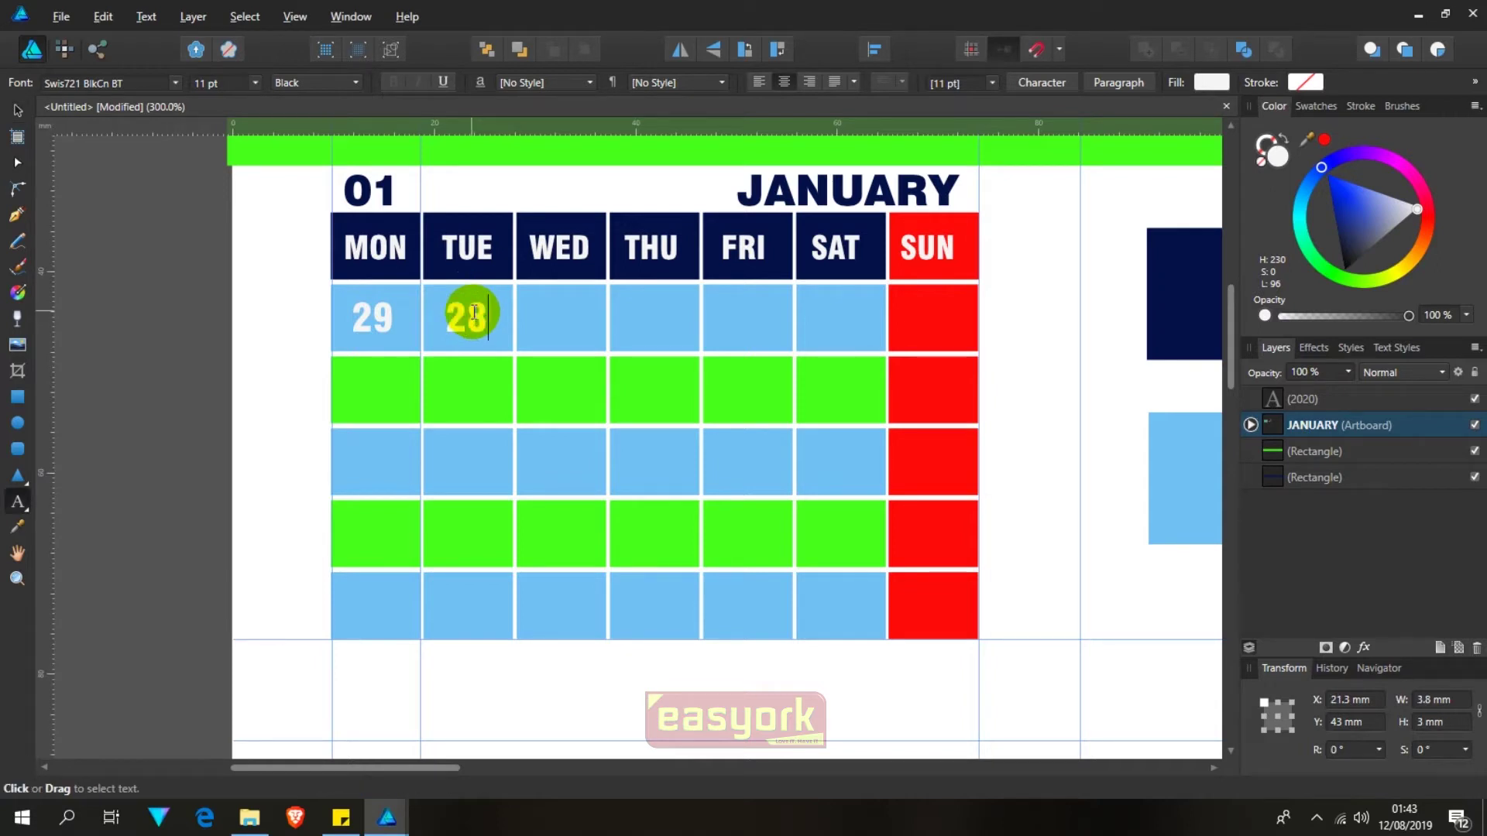
key(BackSpace)
key(BackSpace)
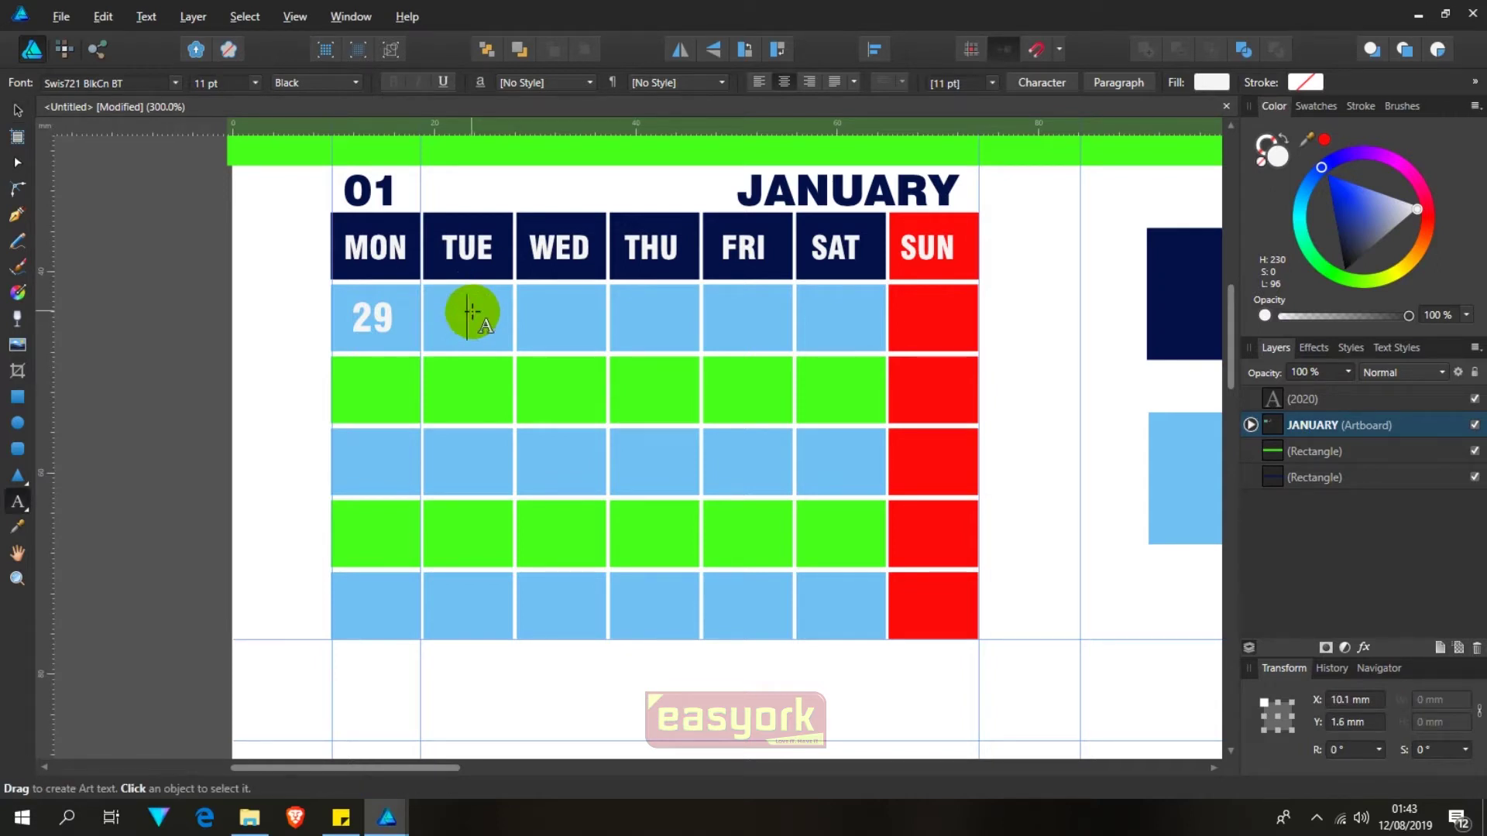
text(3)
click(17, 110)
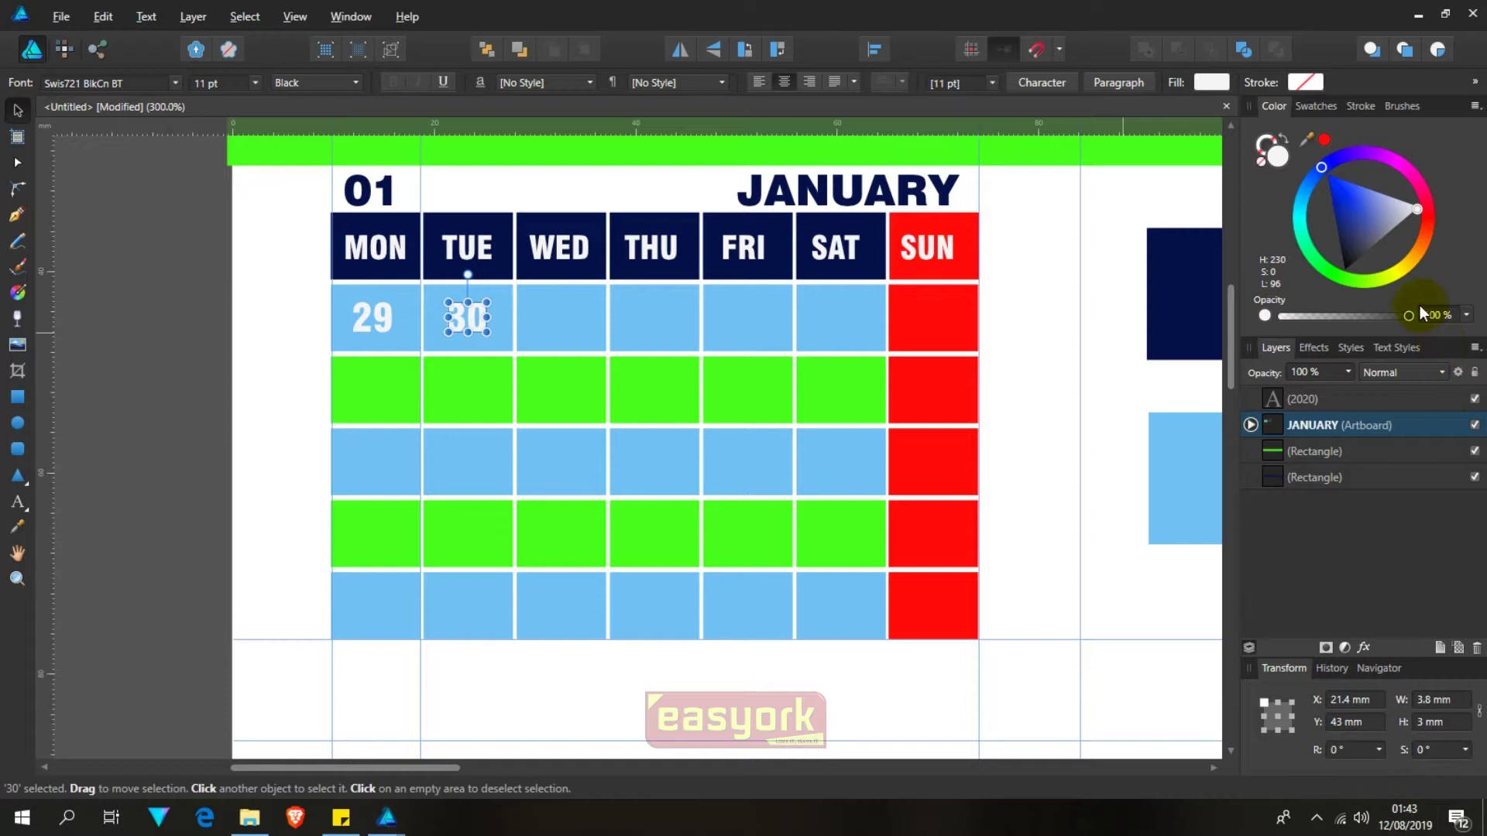
key(super+alt+d)
click(1451, 246)
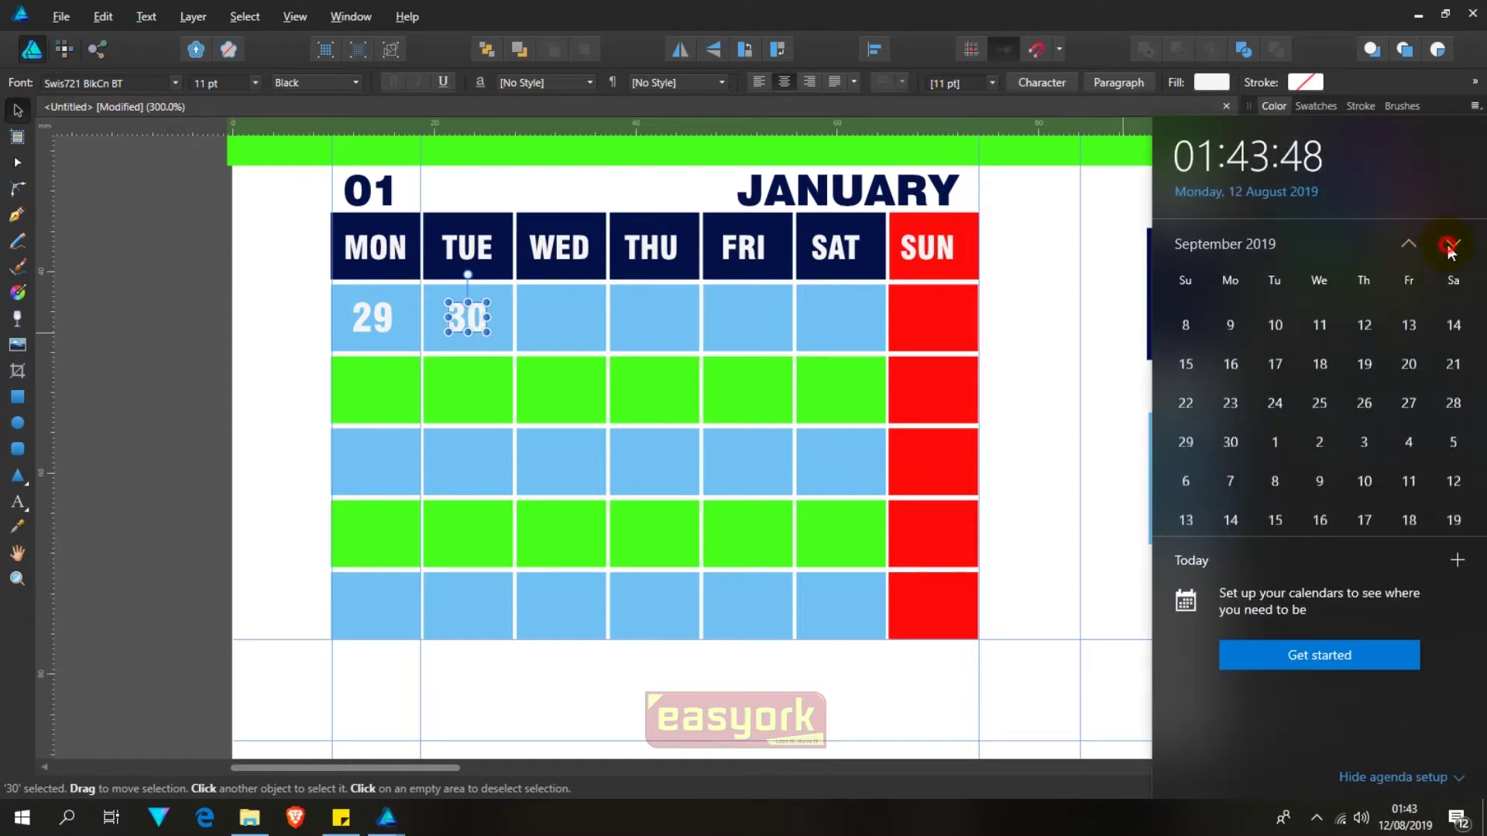
Step: Advance the taskbar calendar to January 2020, then close it and reselect the MON date
click(1451, 246)
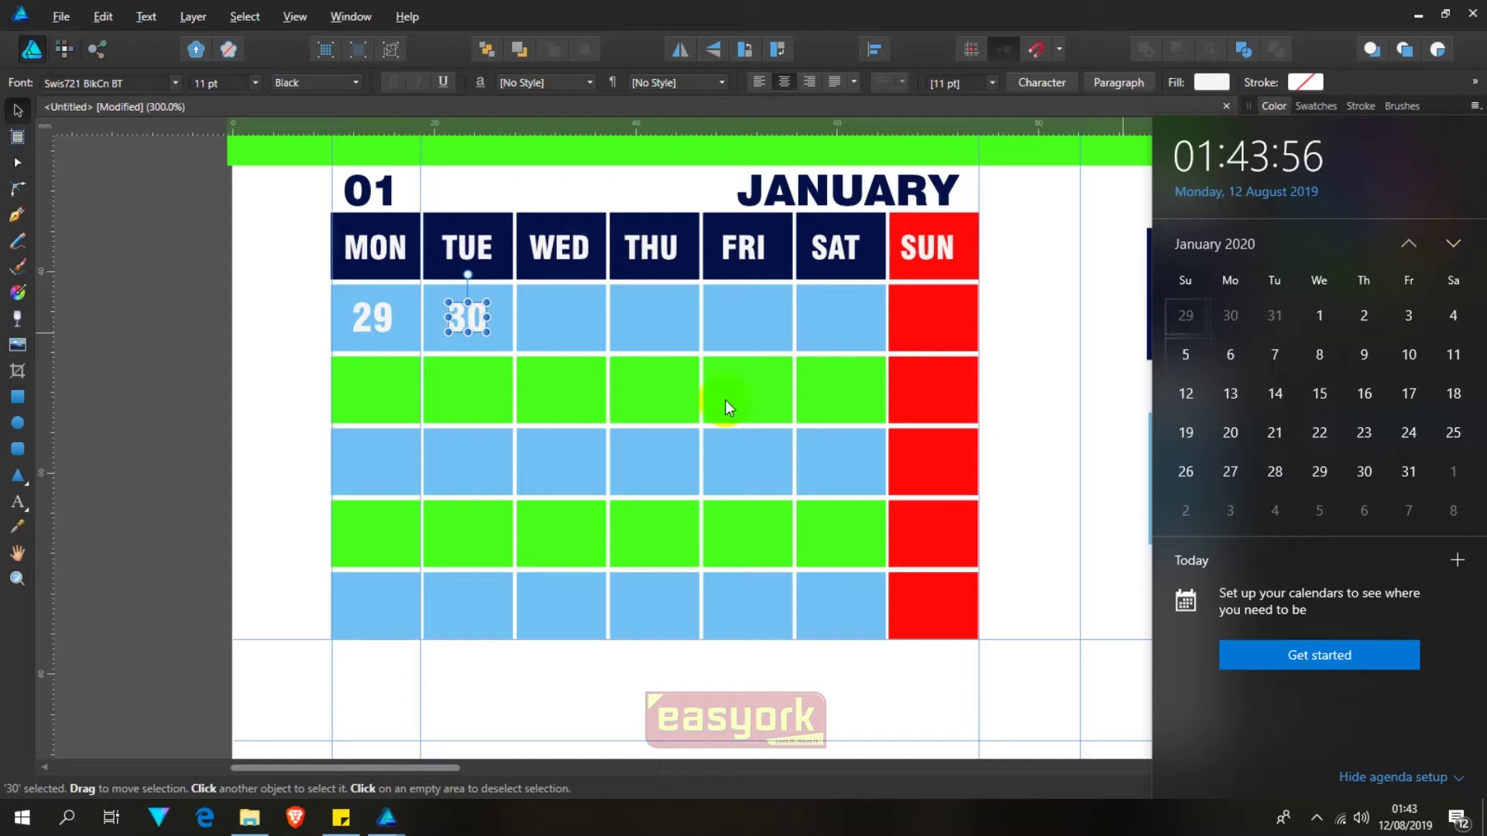
click(382, 316)
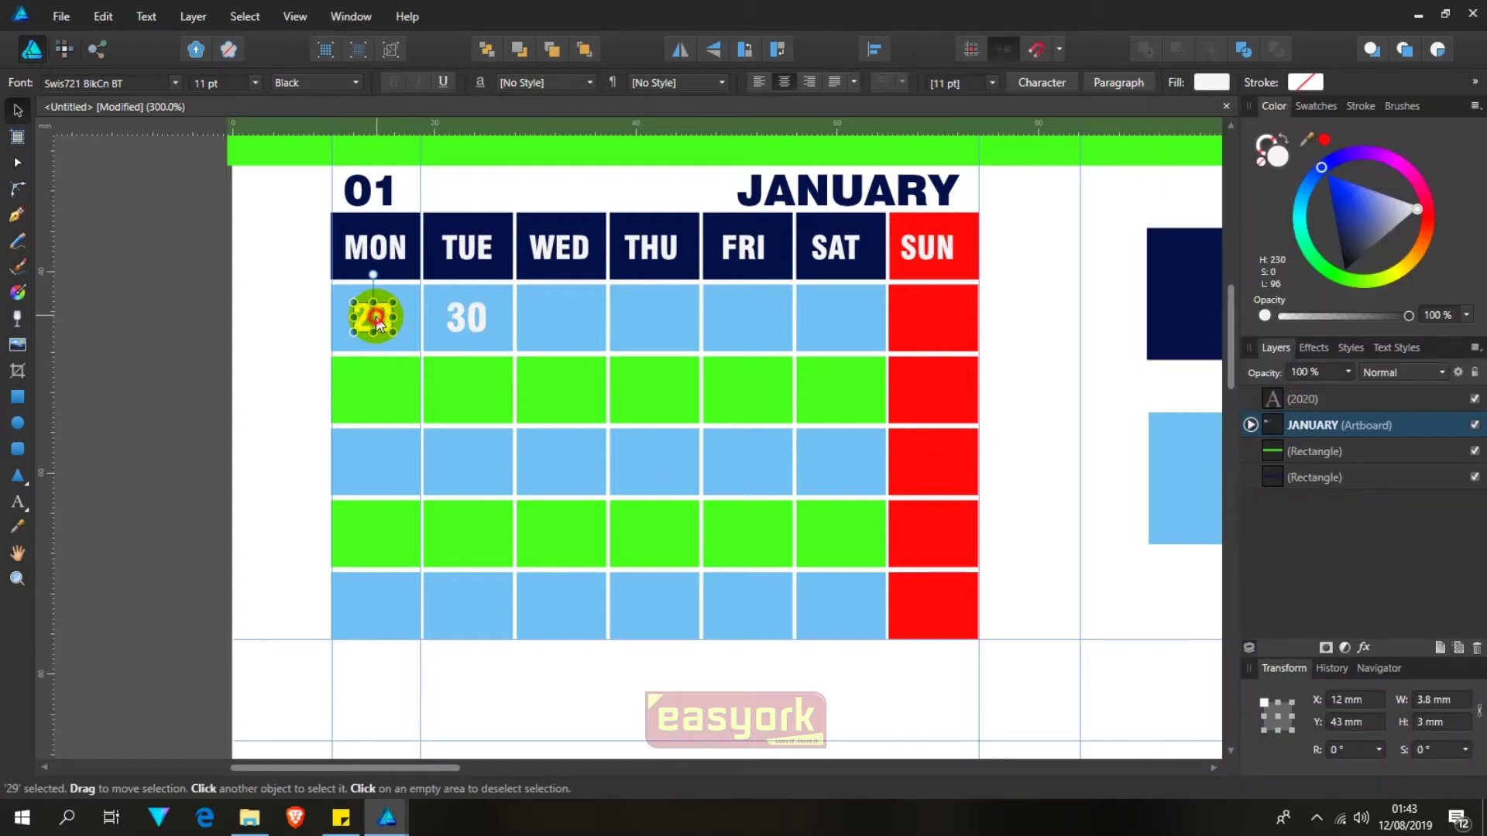
Step: Change the MON date to 30 and the TUE date to 31
key(t)
double_click(377, 316)
text(30)
click(467, 316)
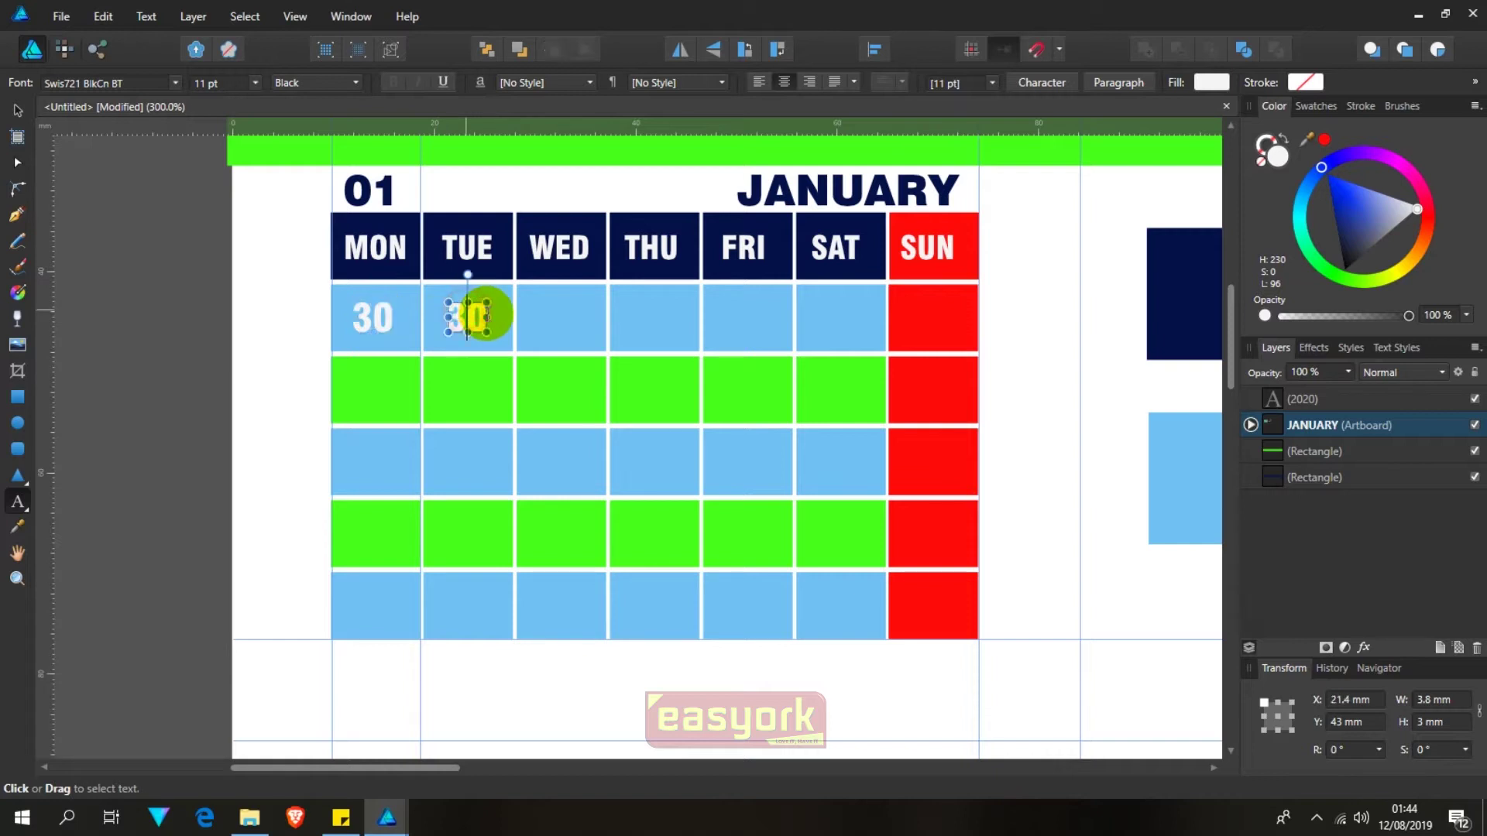
text(1)
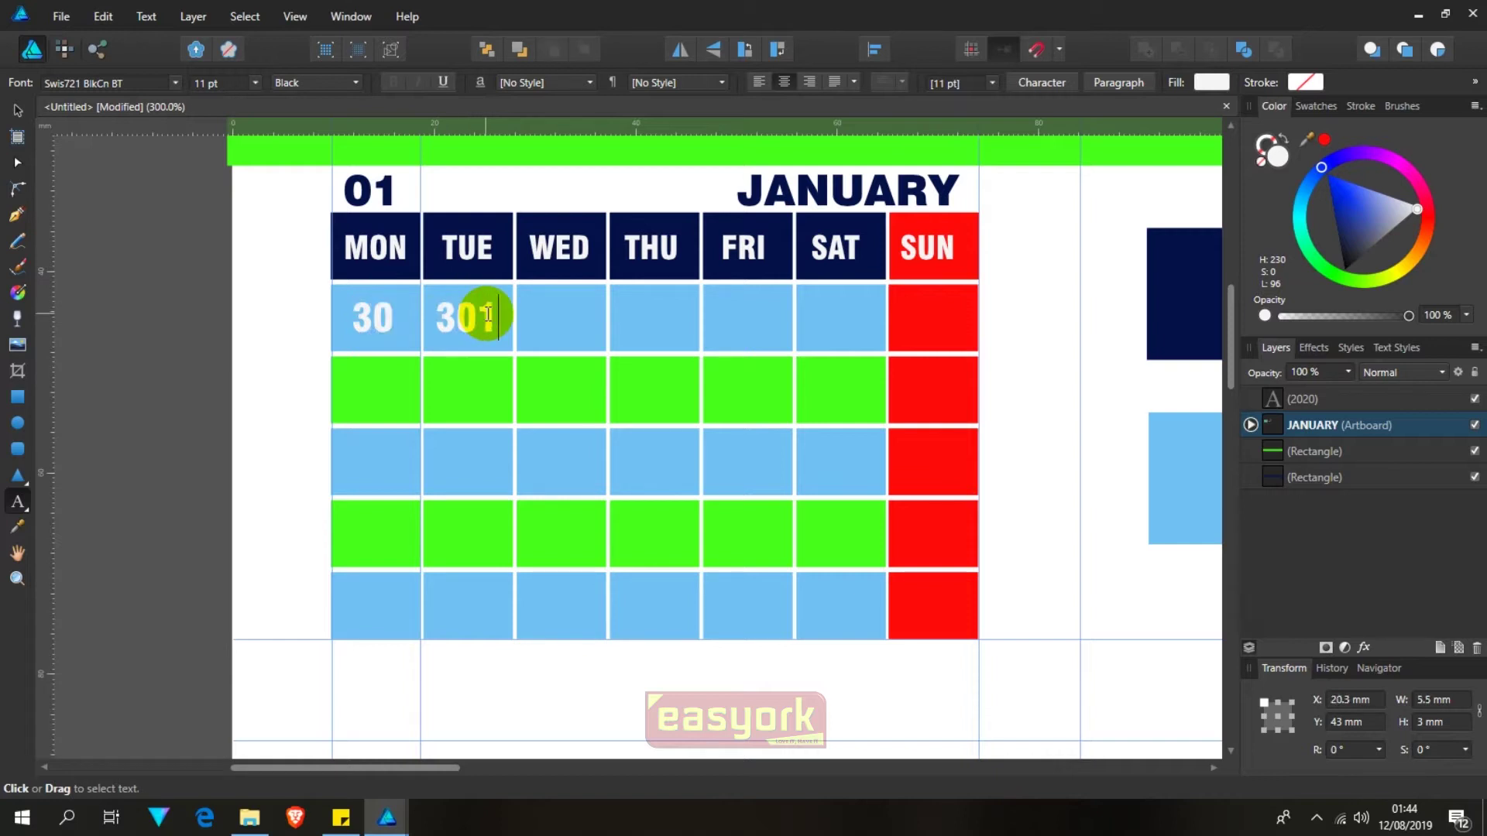
key(BackSpace)
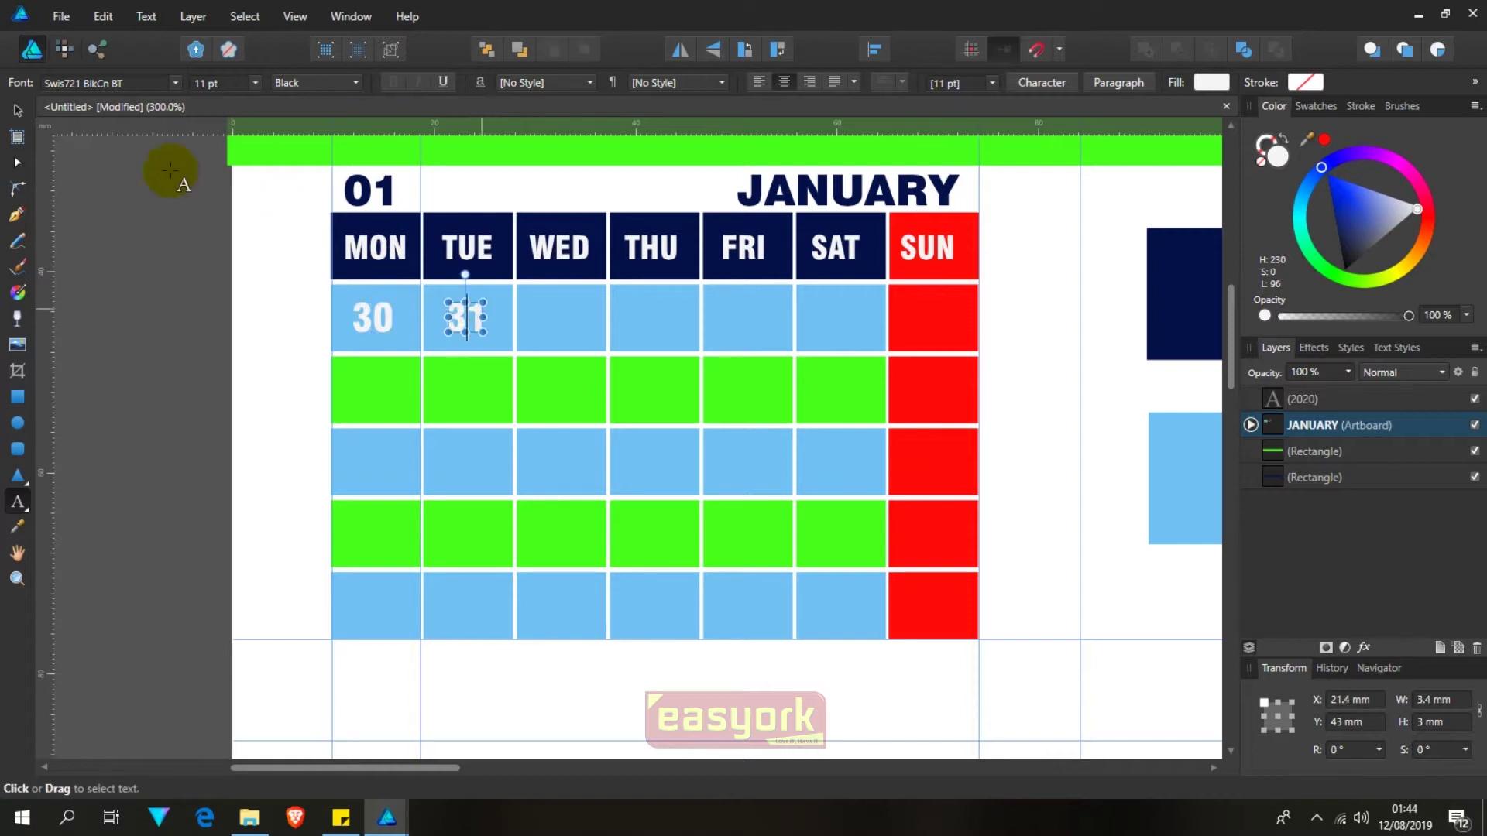
Step: Copy the 31 into the WED cell and repeat the copy across the remaining day cells
click(17, 111)
click(446, 327)
drag(445, 327, 551, 320)
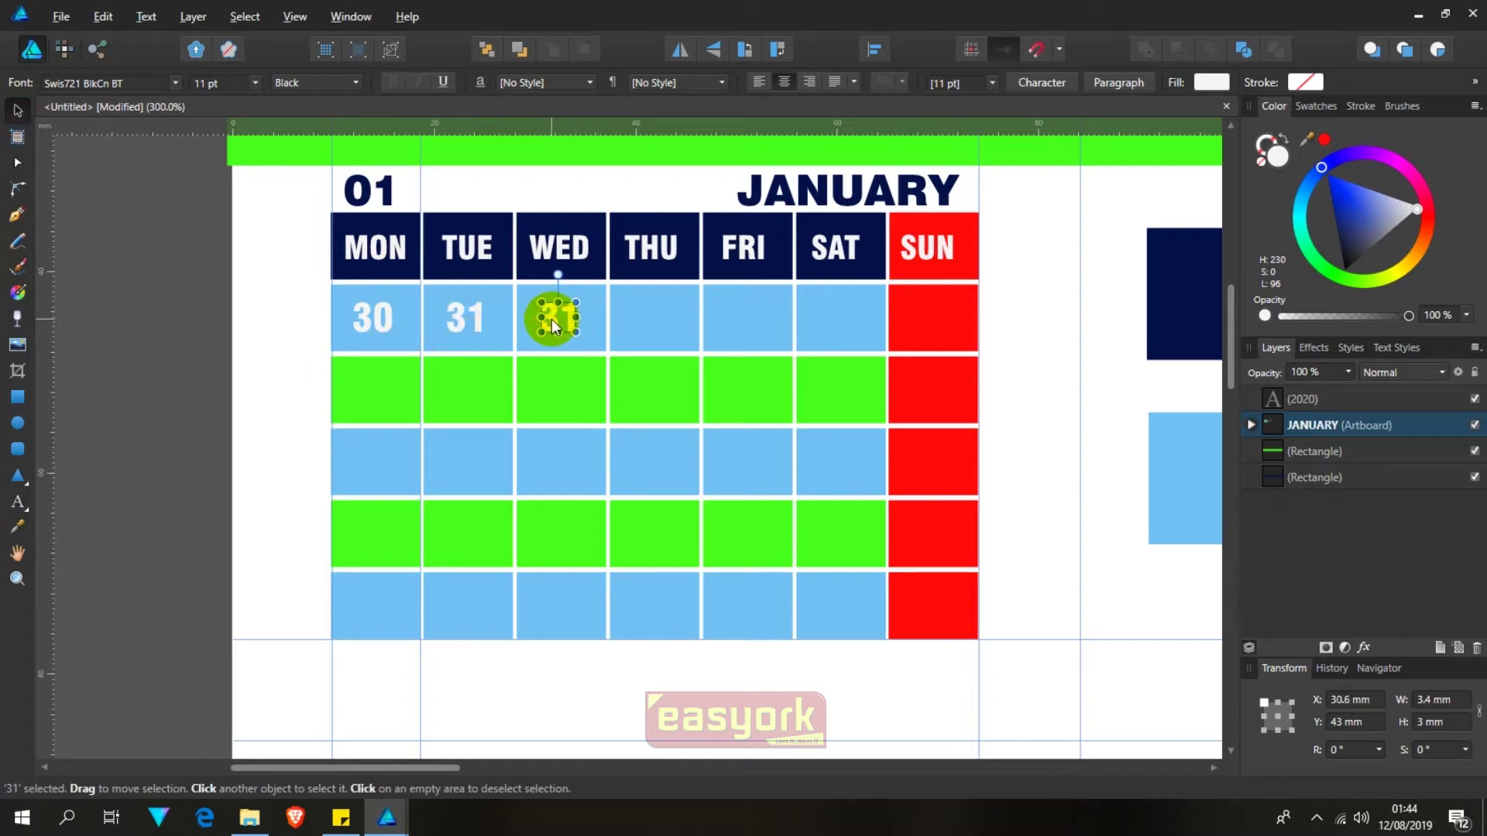
key(ctrl+j)
key(ctrl+j)
key(ctrl+j)
key(ctrl+j)
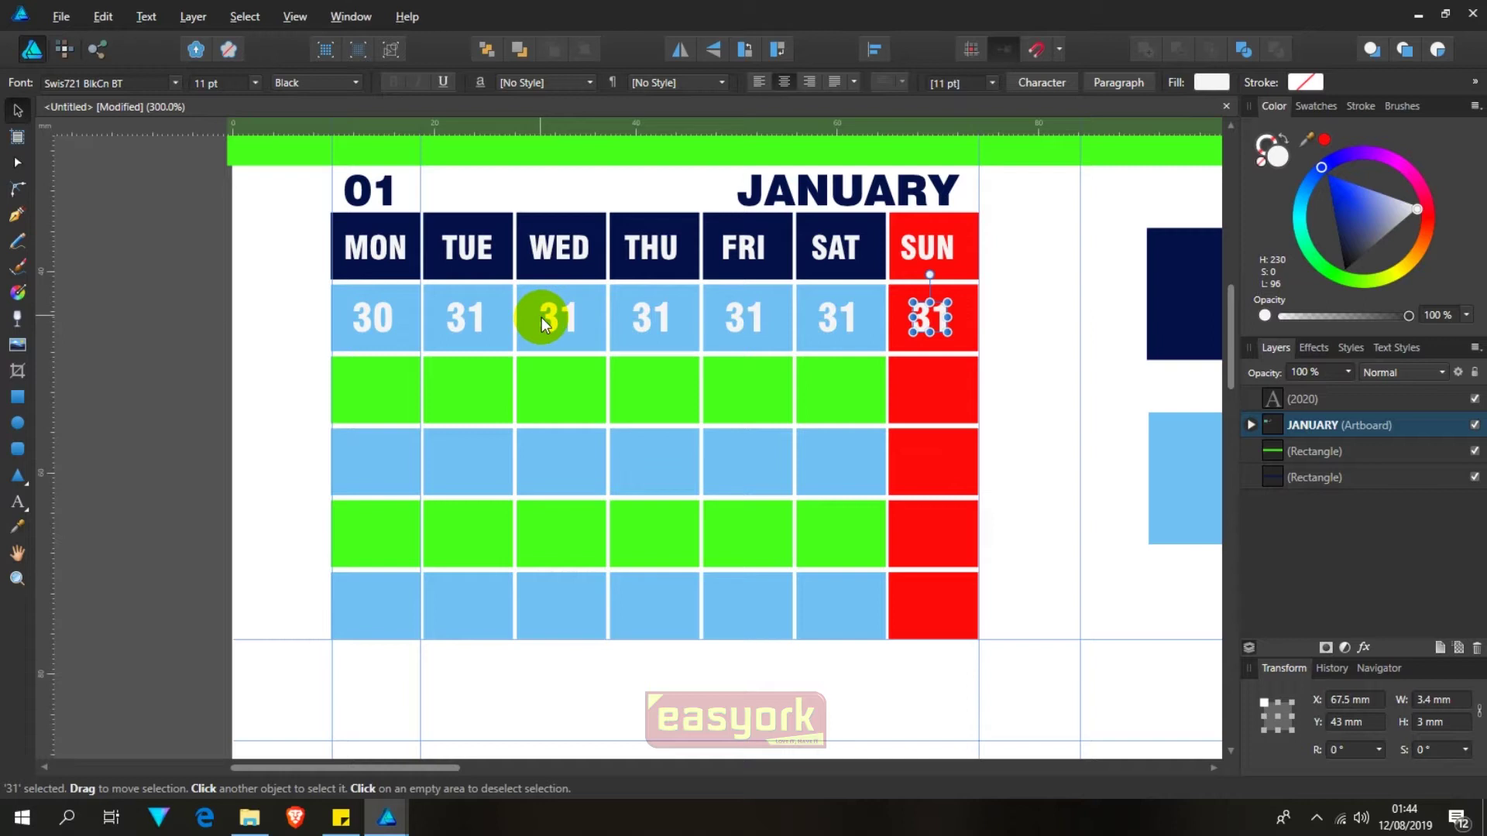
Step: Retype the copied dates under WED through SUN as 1, 2, 3, 4 and 5
click(550, 318)
double_click(555, 323)
key(BackSpace)
click(641, 318)
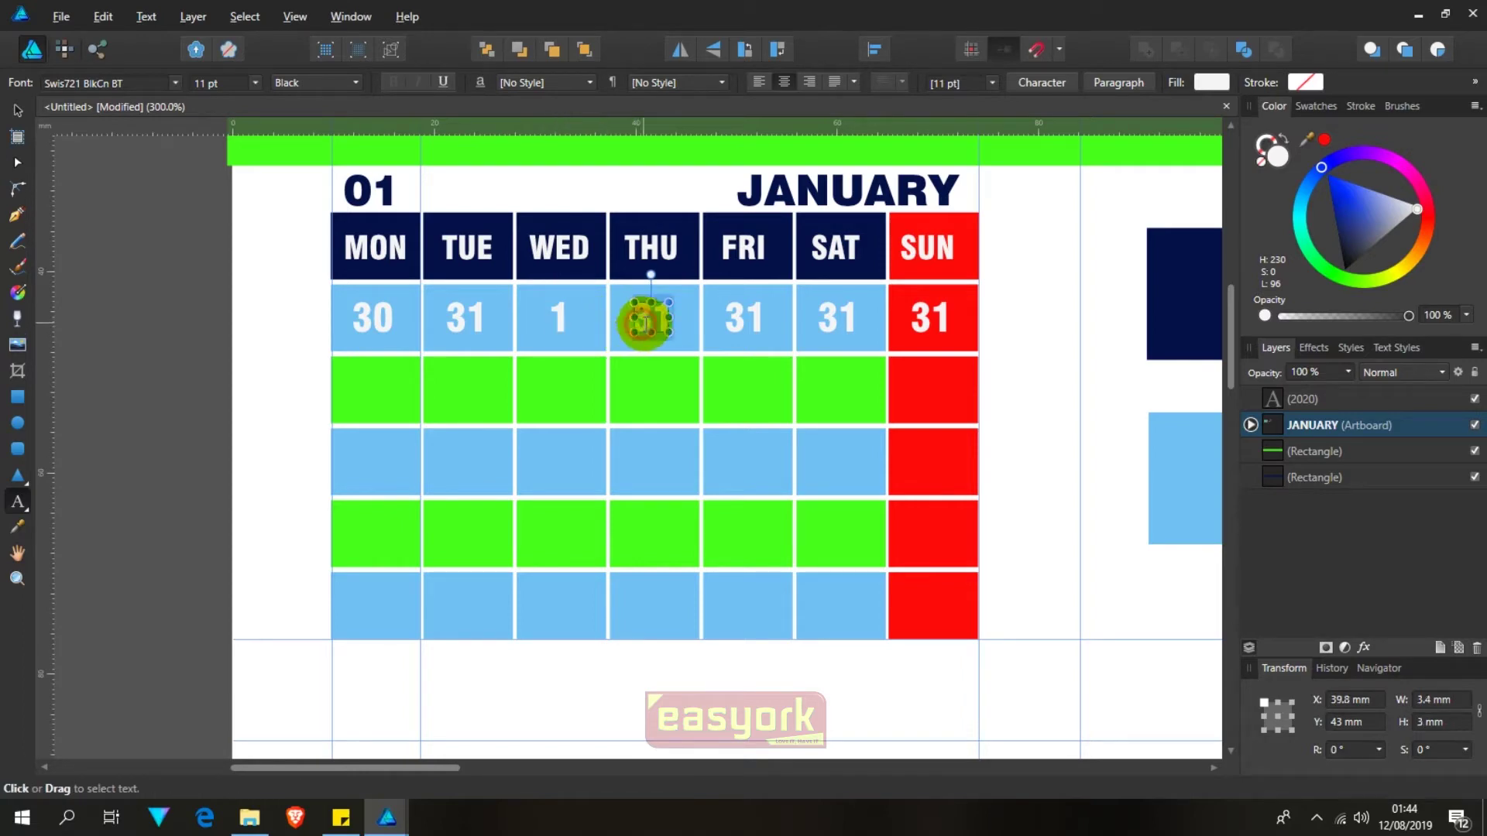
text(2)
click(740, 317)
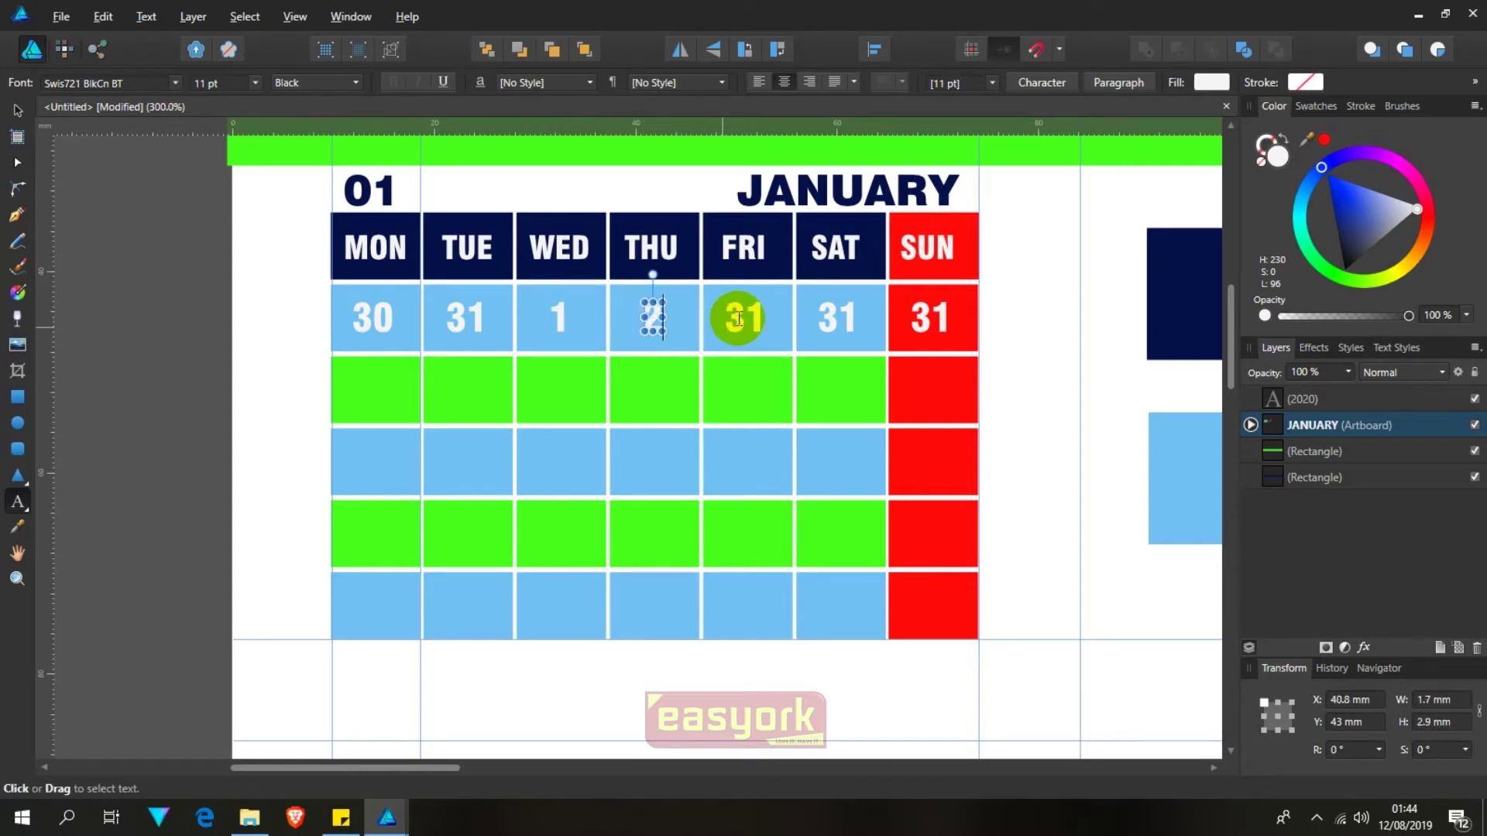
text(3)
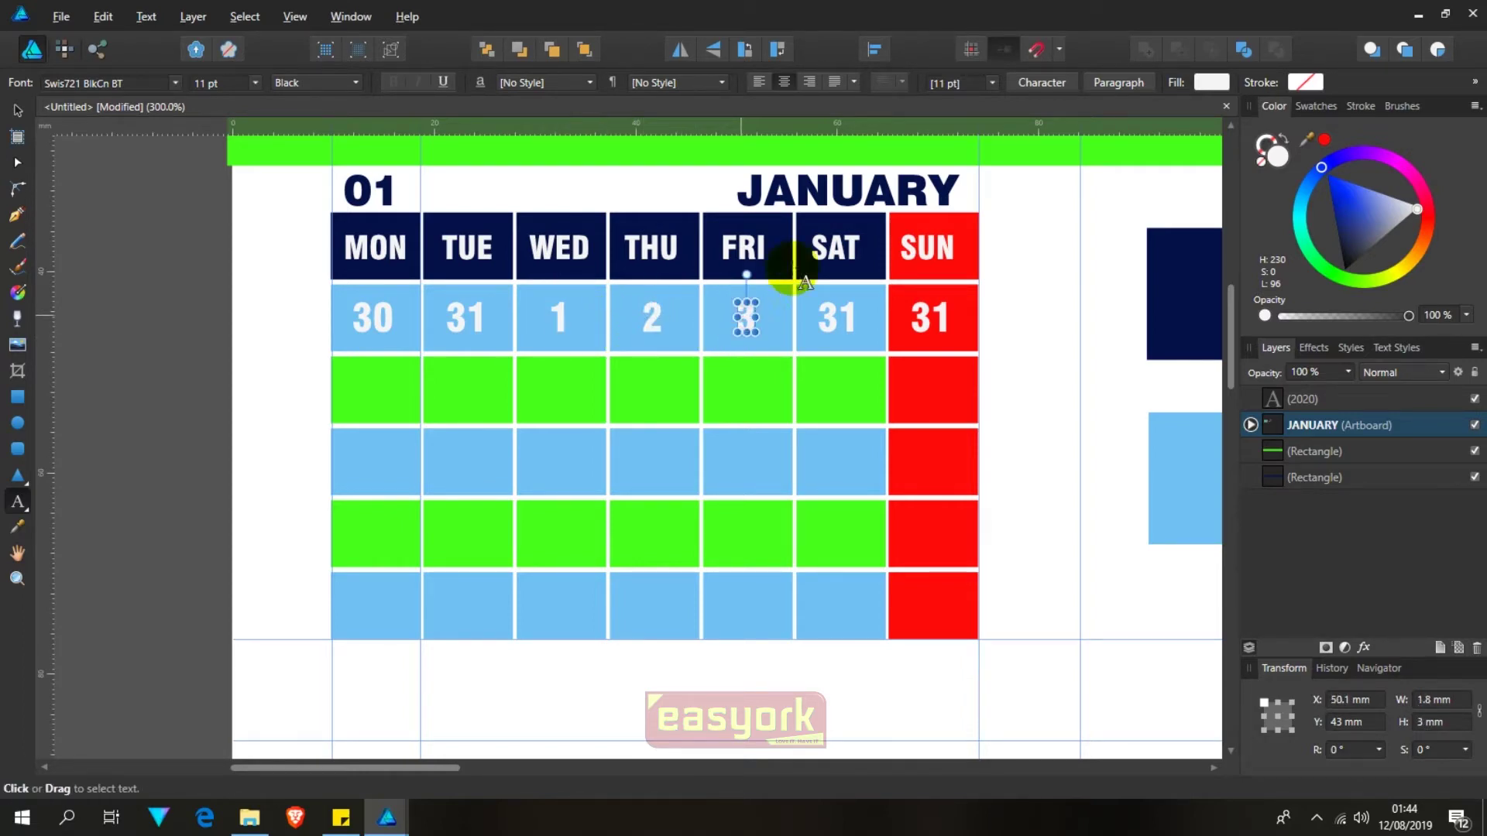
double_click(834, 302)
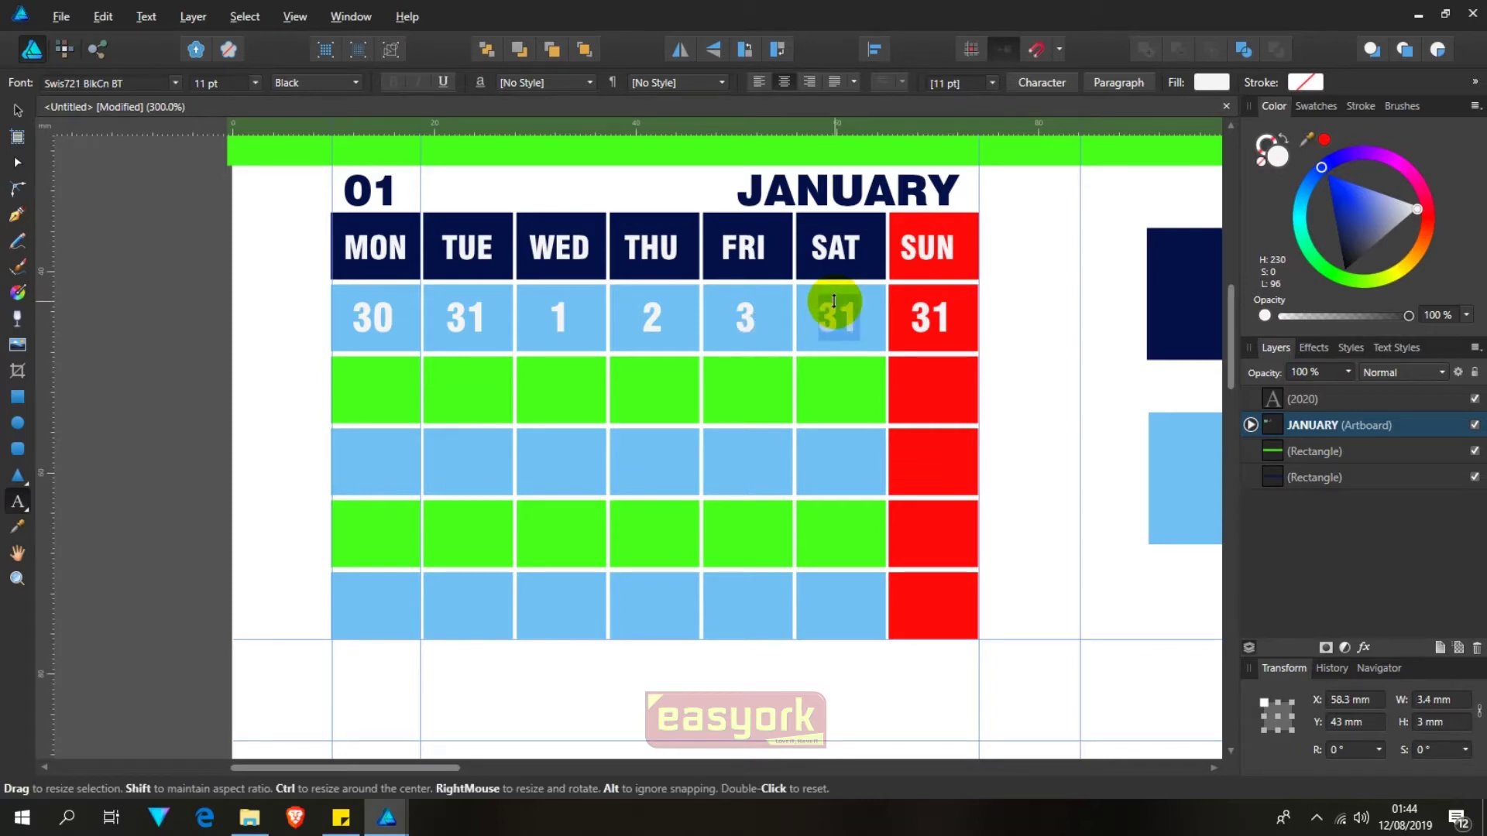
text(4)
click(930, 318)
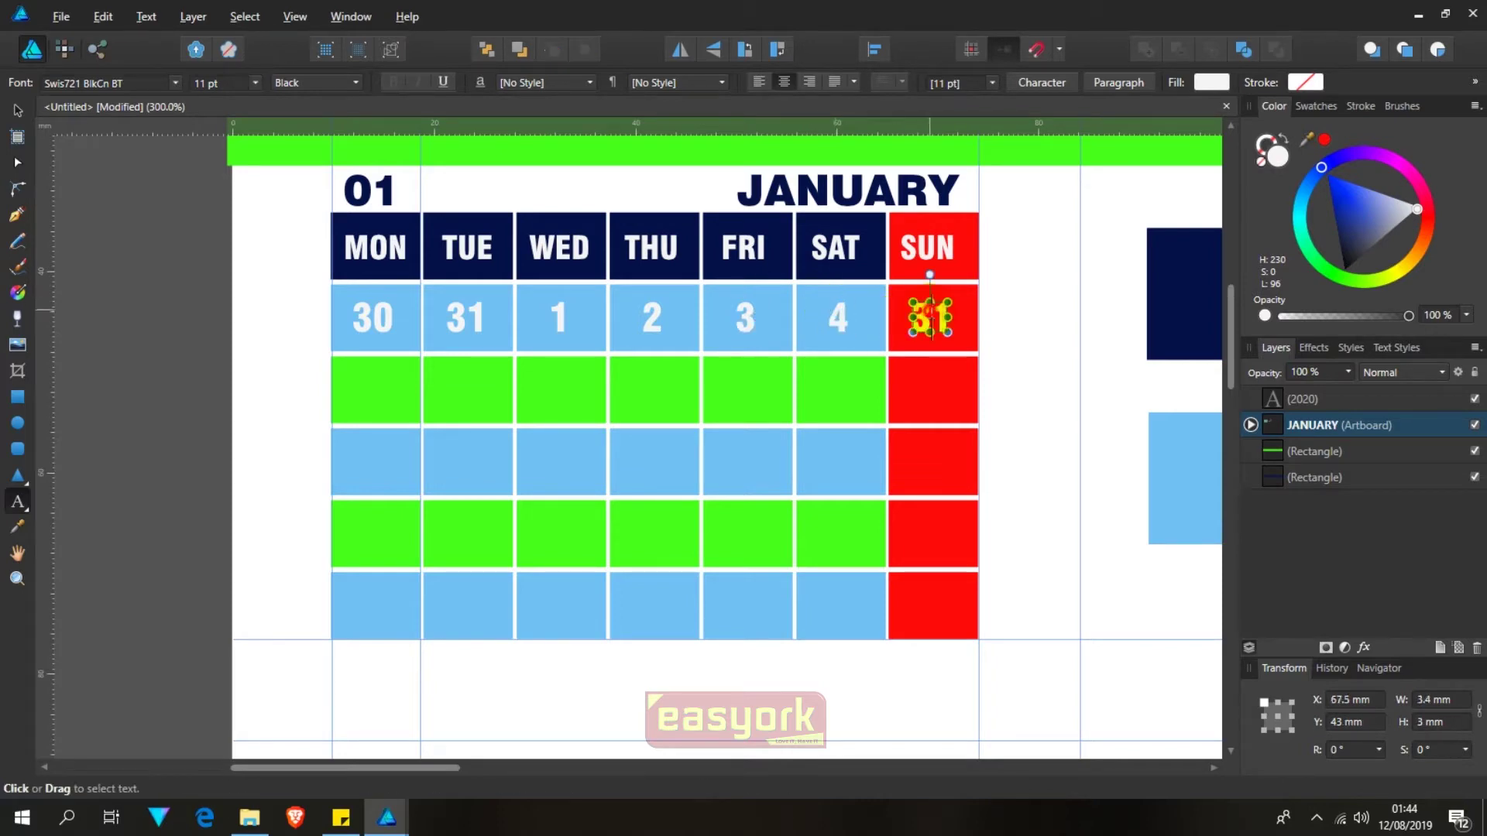
text(5)
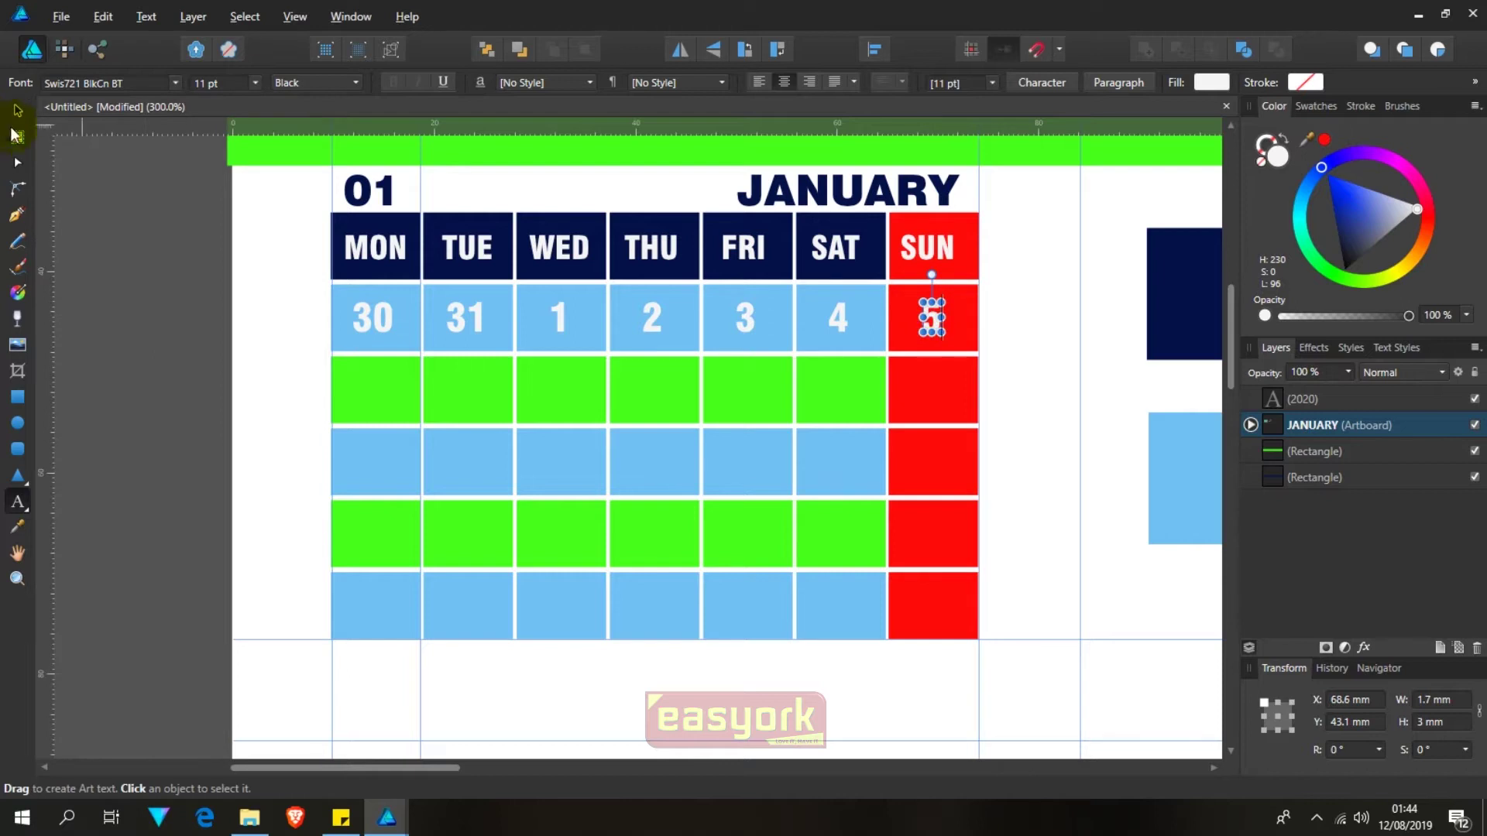
drag(1027, 353, 535, 280)
Step: Colour the dates 1 to 5 navy by sampling the header colour
key(i)
mouse_move(1162, 282)
mouse_down()
mouse_move(1084, 307)
mouse_move(556, 308)
mouse_up()
key(v)
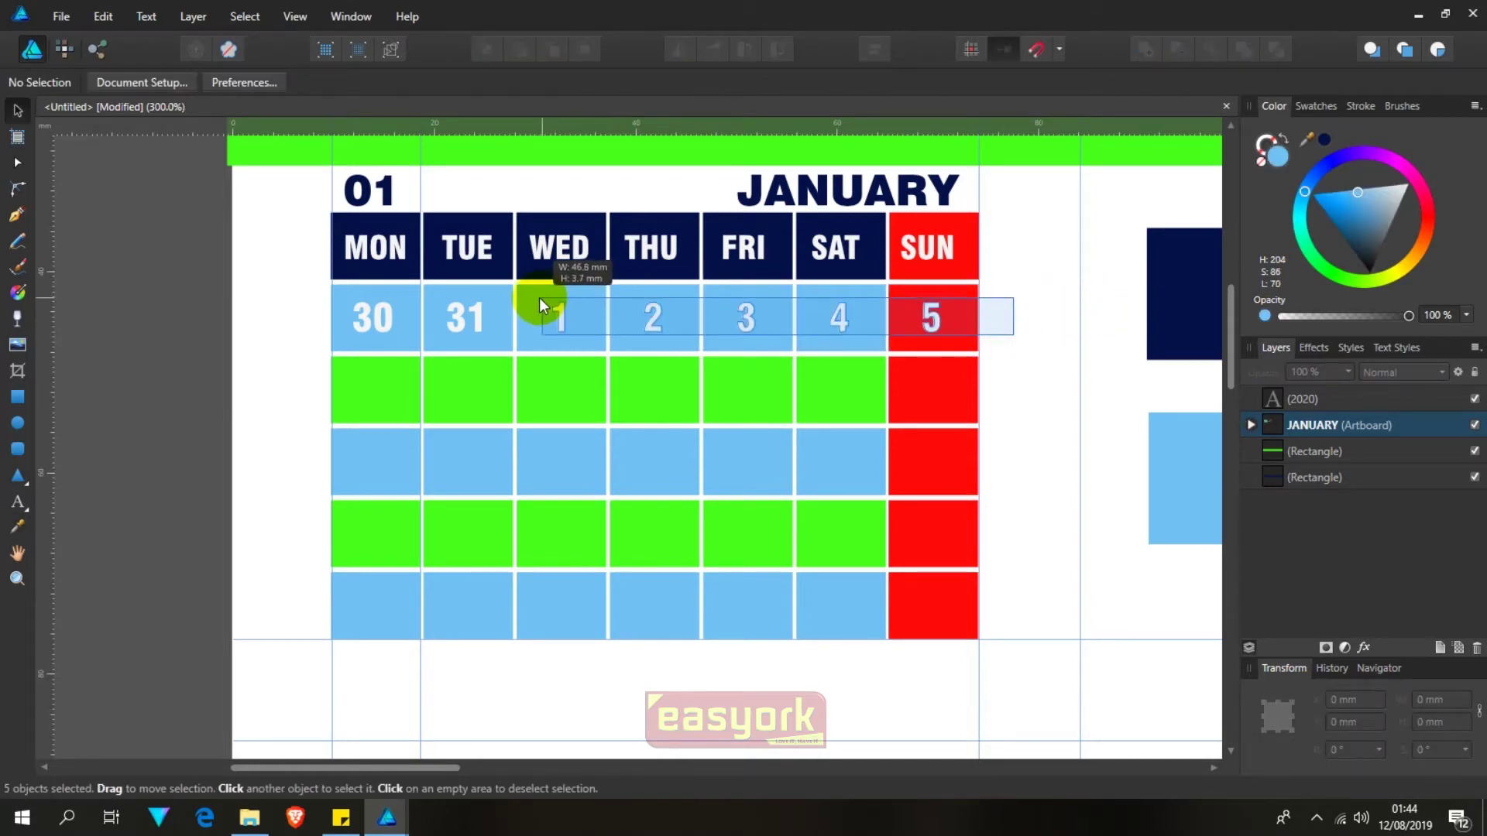
drag(556, 309, 538, 296)
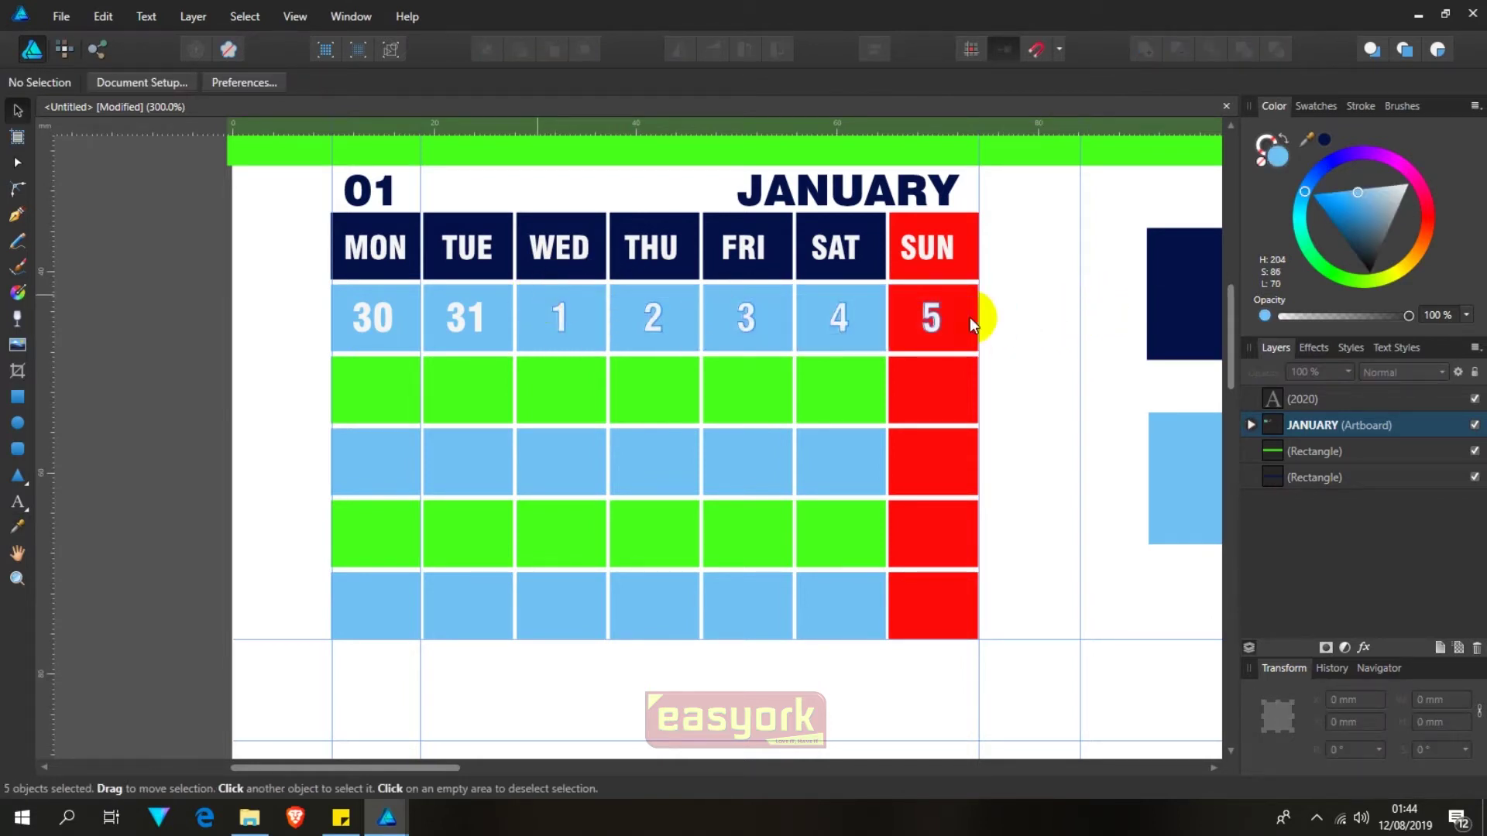
key(i)
click(1154, 299)
key(v)
key(Escape)
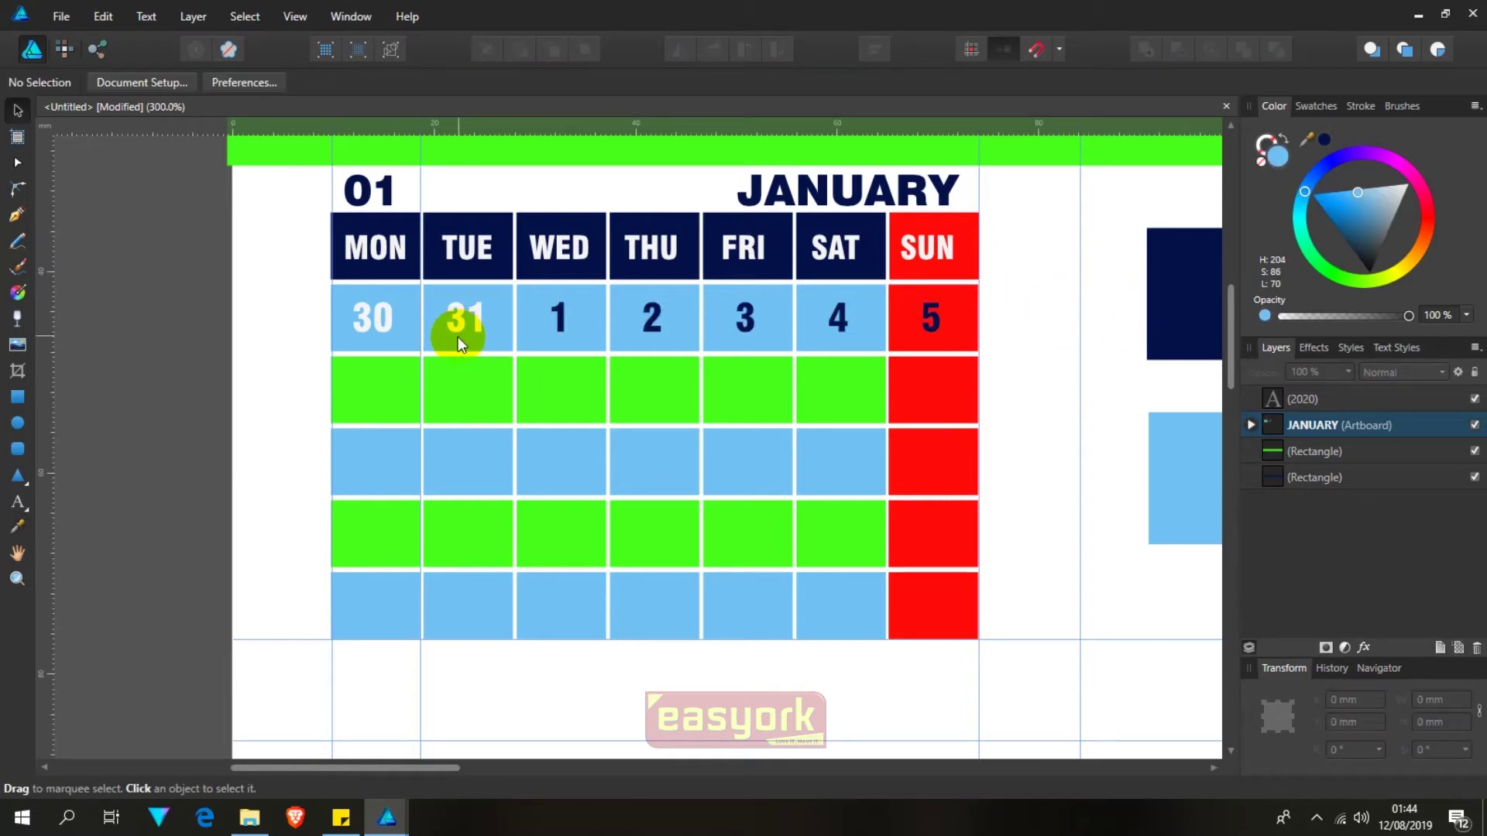
Step: Check the 30, 31 and 1 date objects, keeping 30 and 31 white, then deselect
click(467, 313)
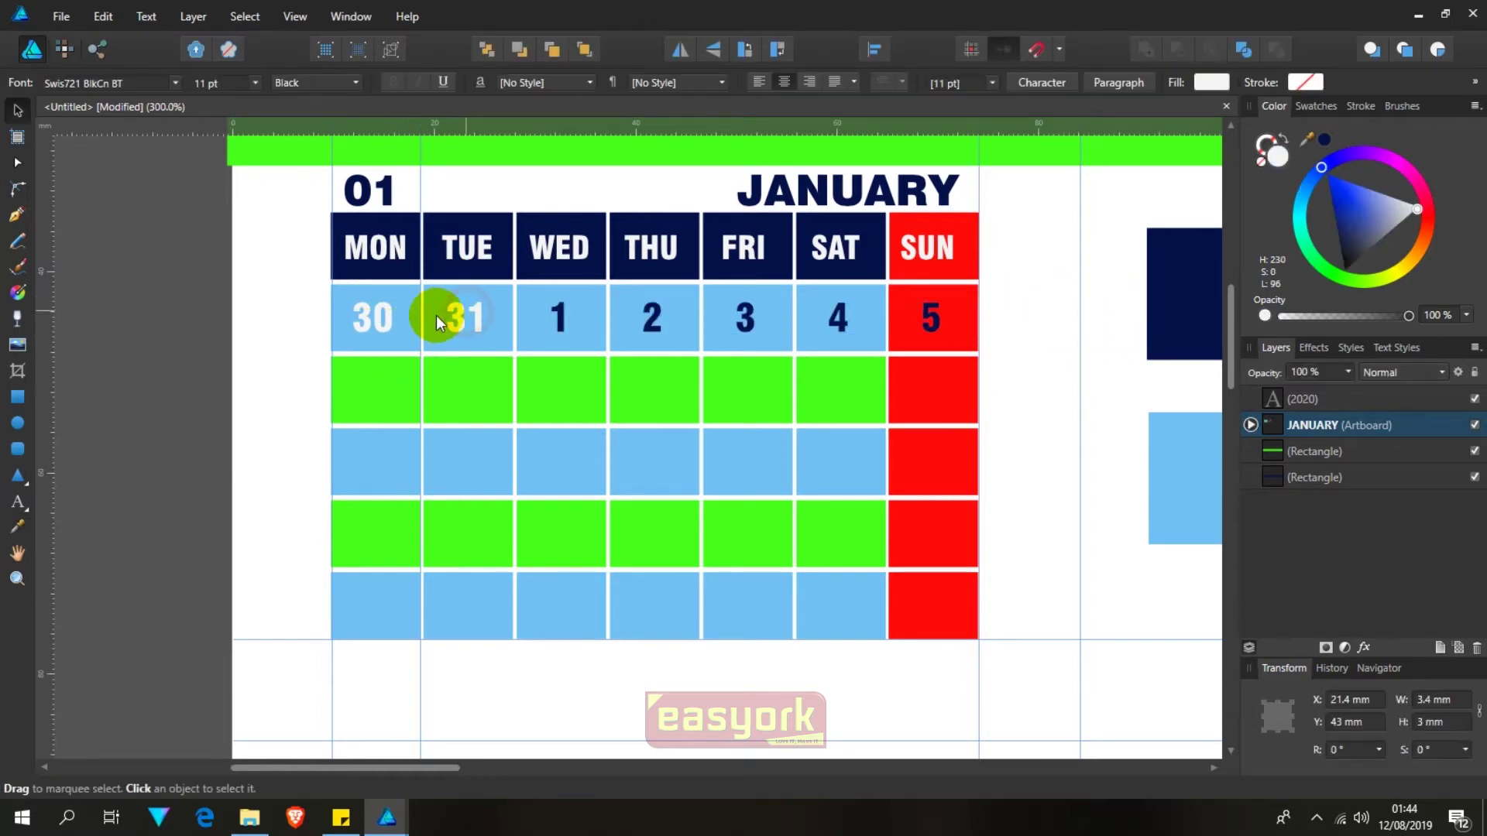
click(382, 319)
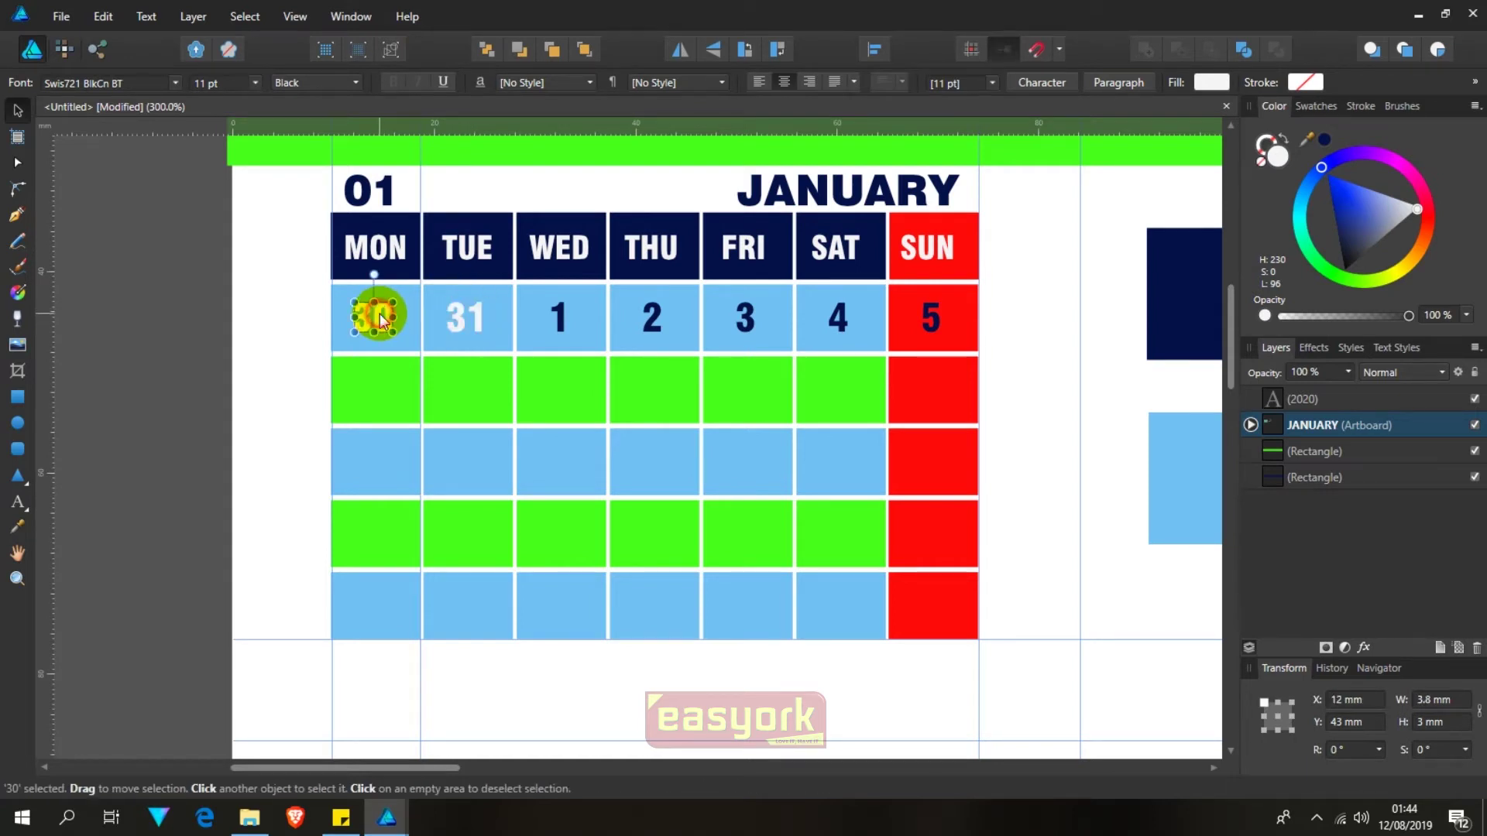
click(447, 315)
click(378, 328)
click(481, 316)
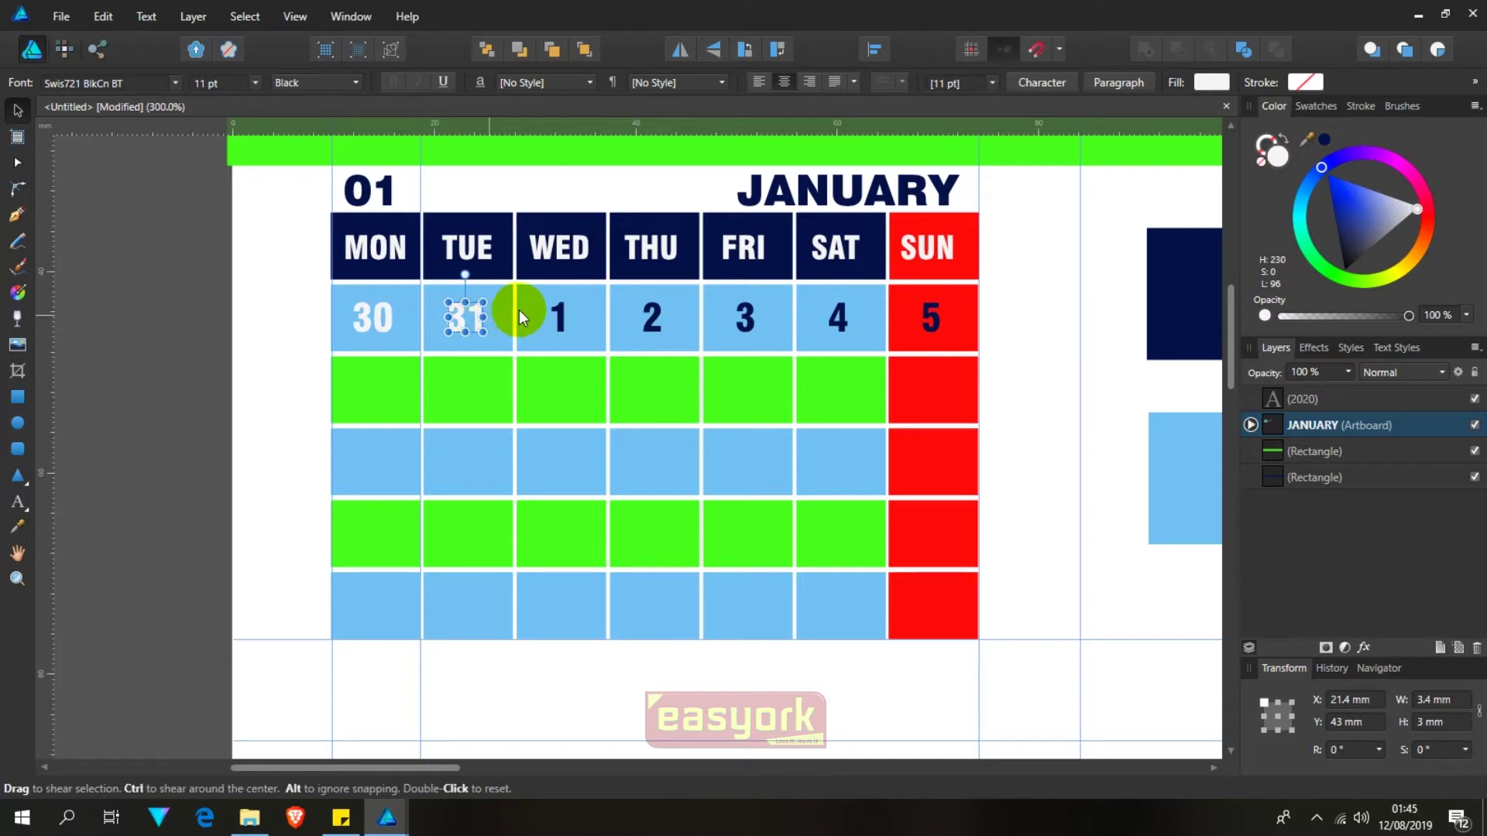
click(557, 307)
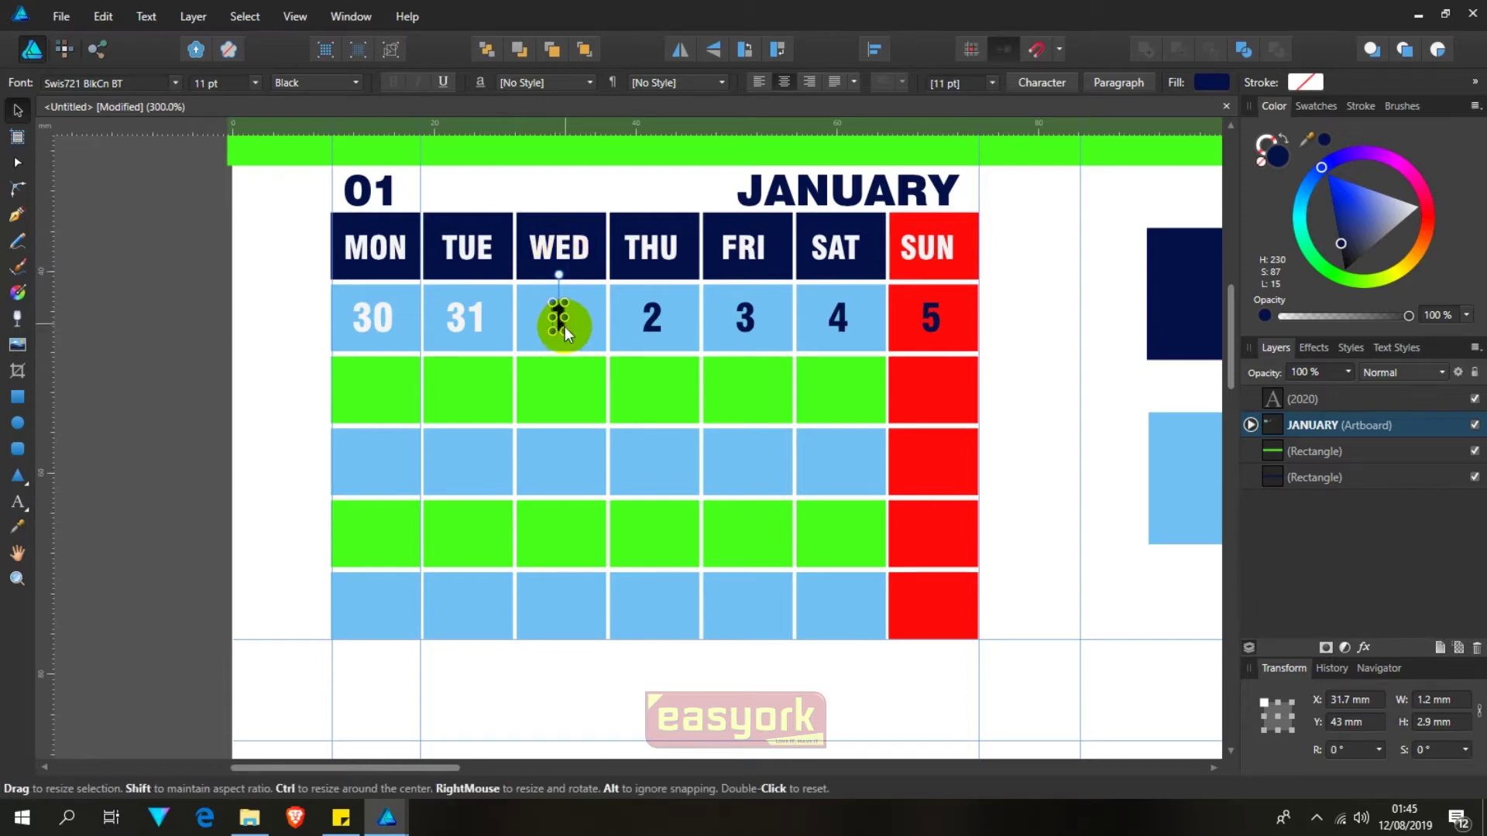
click(1056, 443)
scroll(775, 485, left, 2)
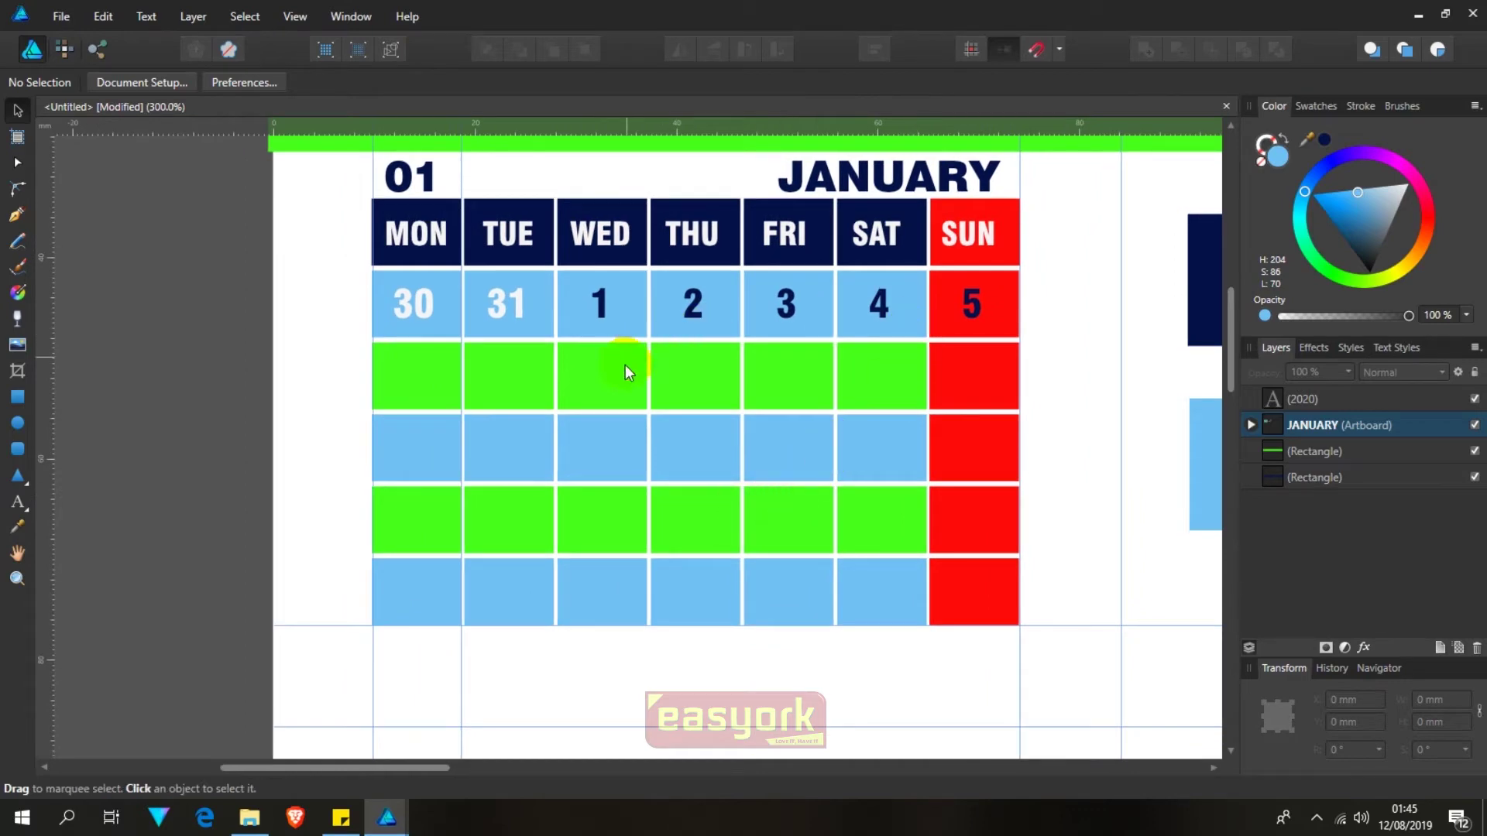
Step: Duplicate the first date row down the January grid and nudge the bottom row into its cells
mouse_move(1044, 329)
mouse_down()
mouse_move(374, 281)
mouse_move(422, 388)
mouse_up()
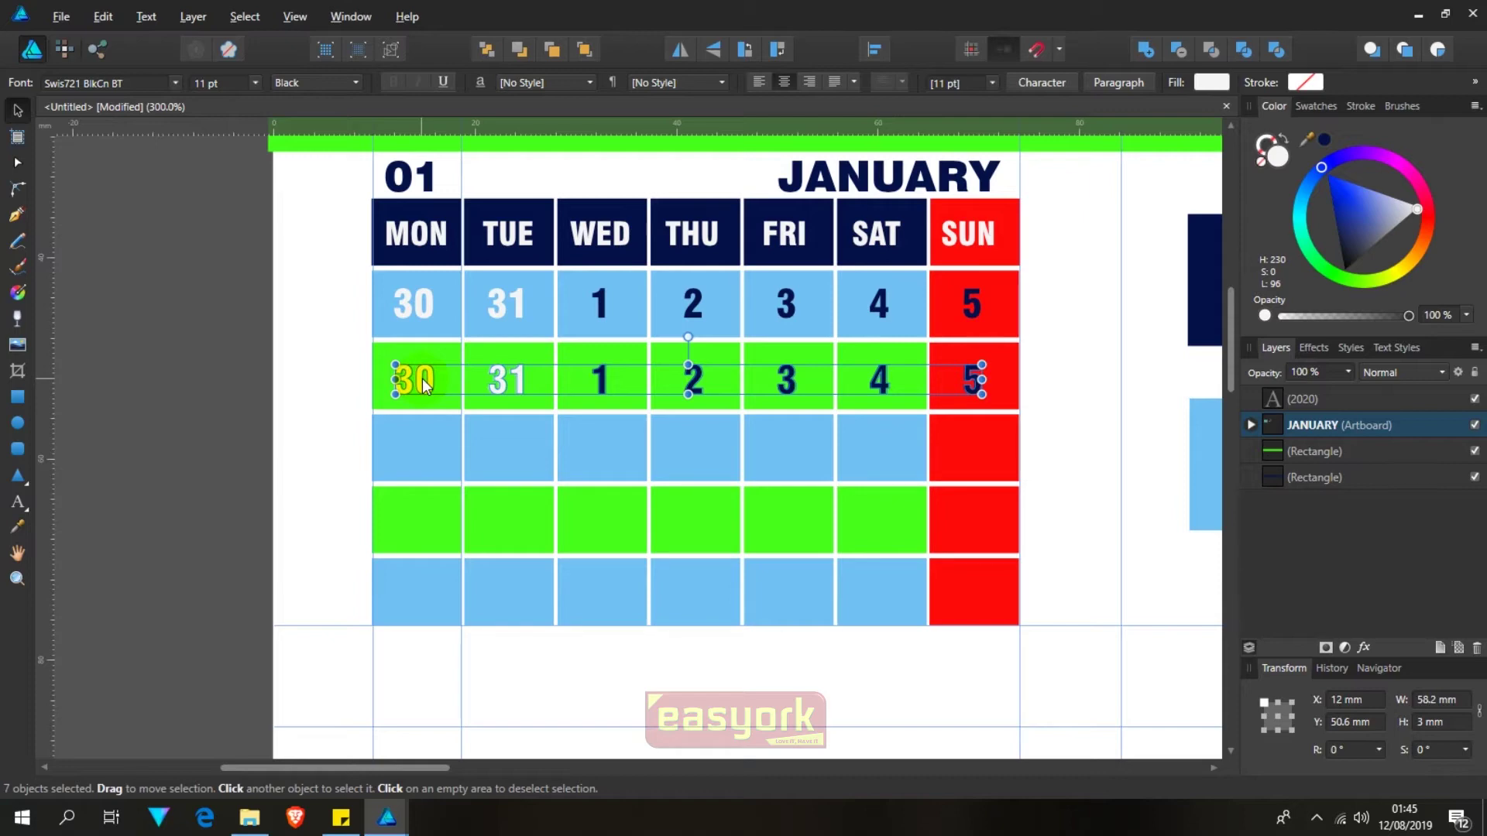
key(ctrl+j)
key(ctrl+j)
key(ctrl+j)
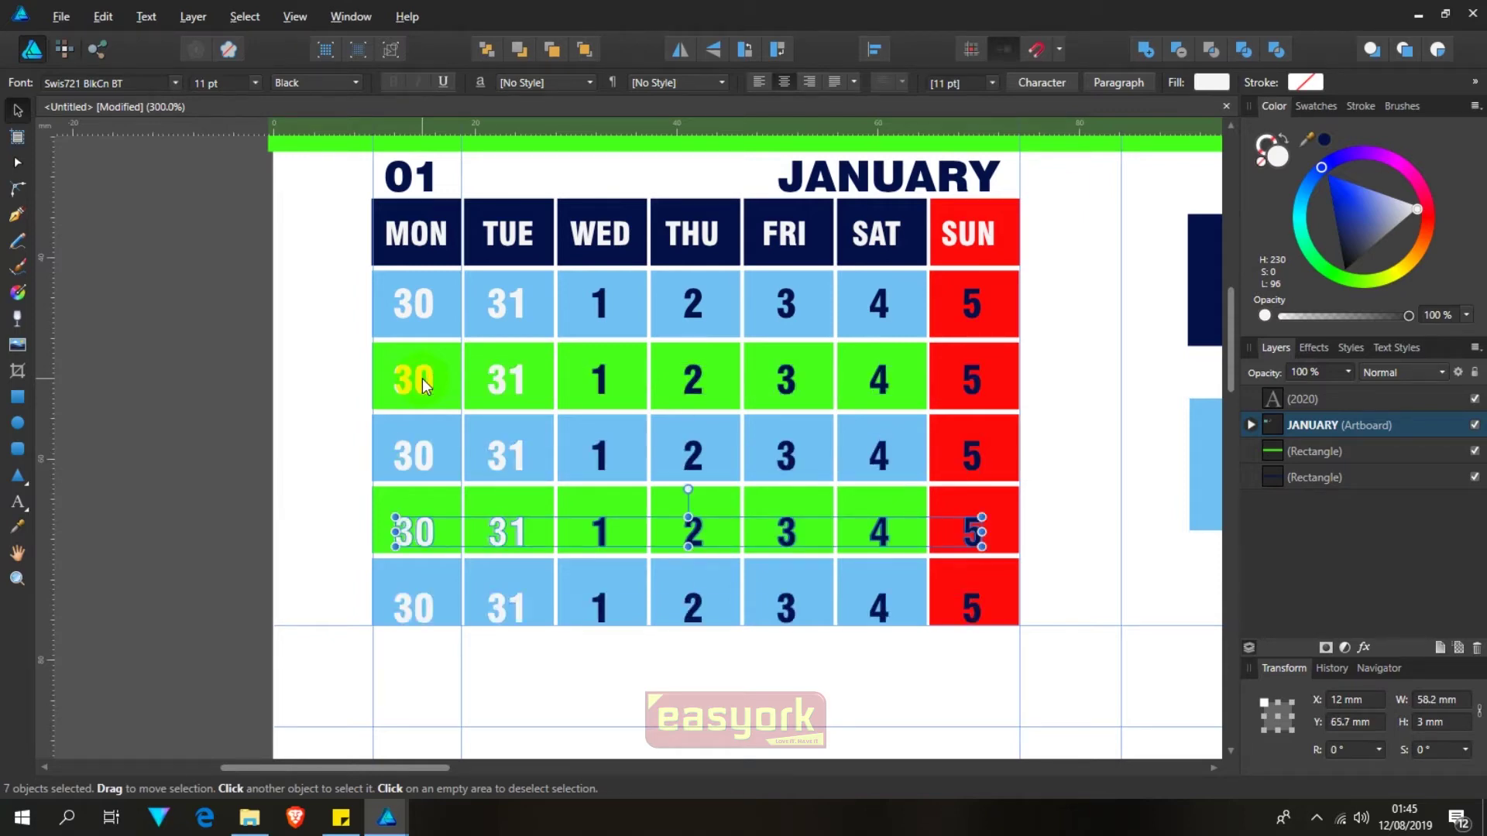
key(Up)
key(Up)
key(Down)
key(Down)
key(Down)
key(Down)
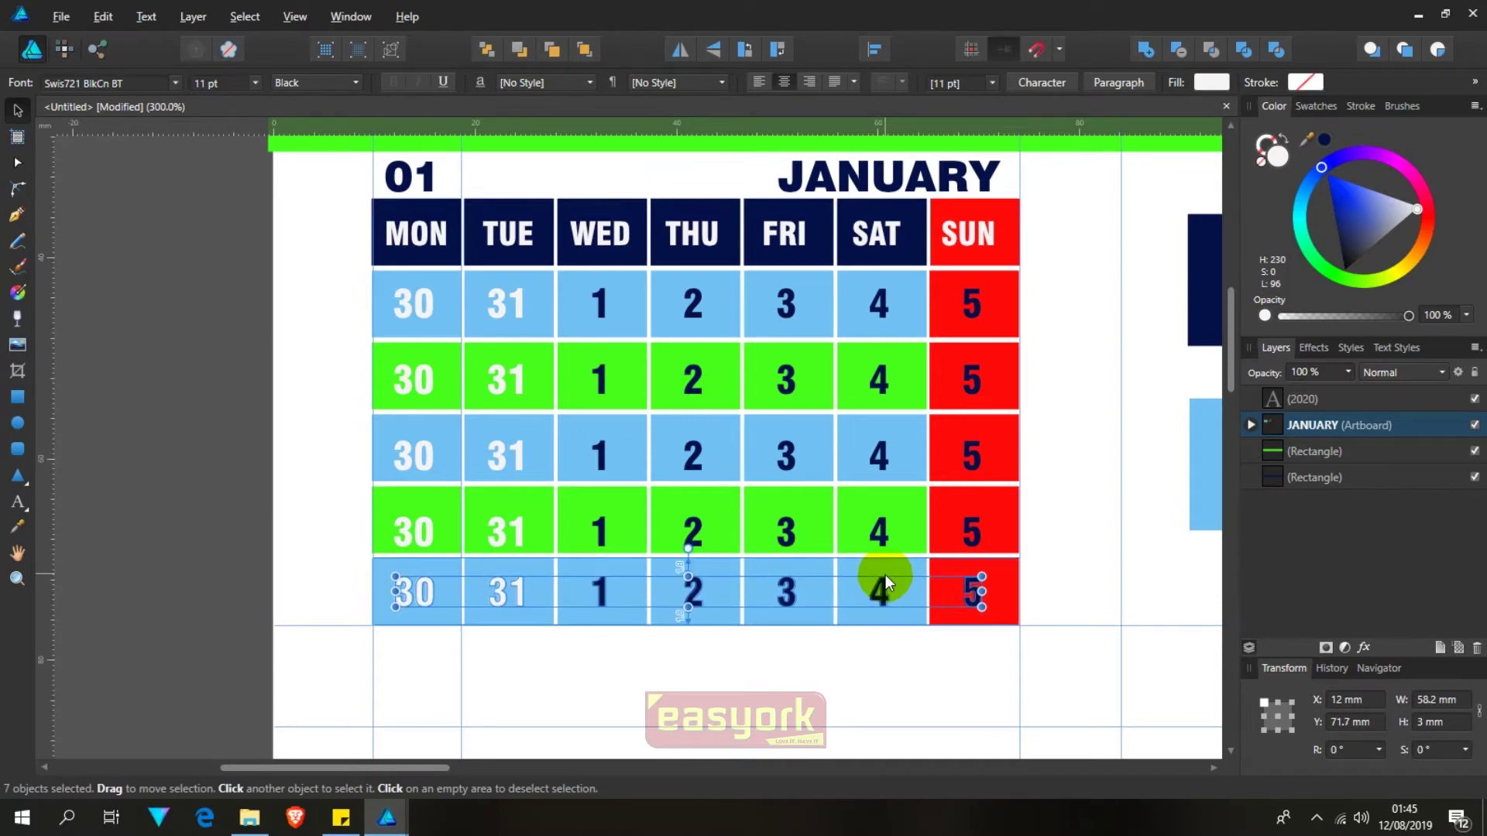
Step: Nudge the fourth and third date rows into their cells, then select the lower four rows
drag(1063, 553, 358, 517)
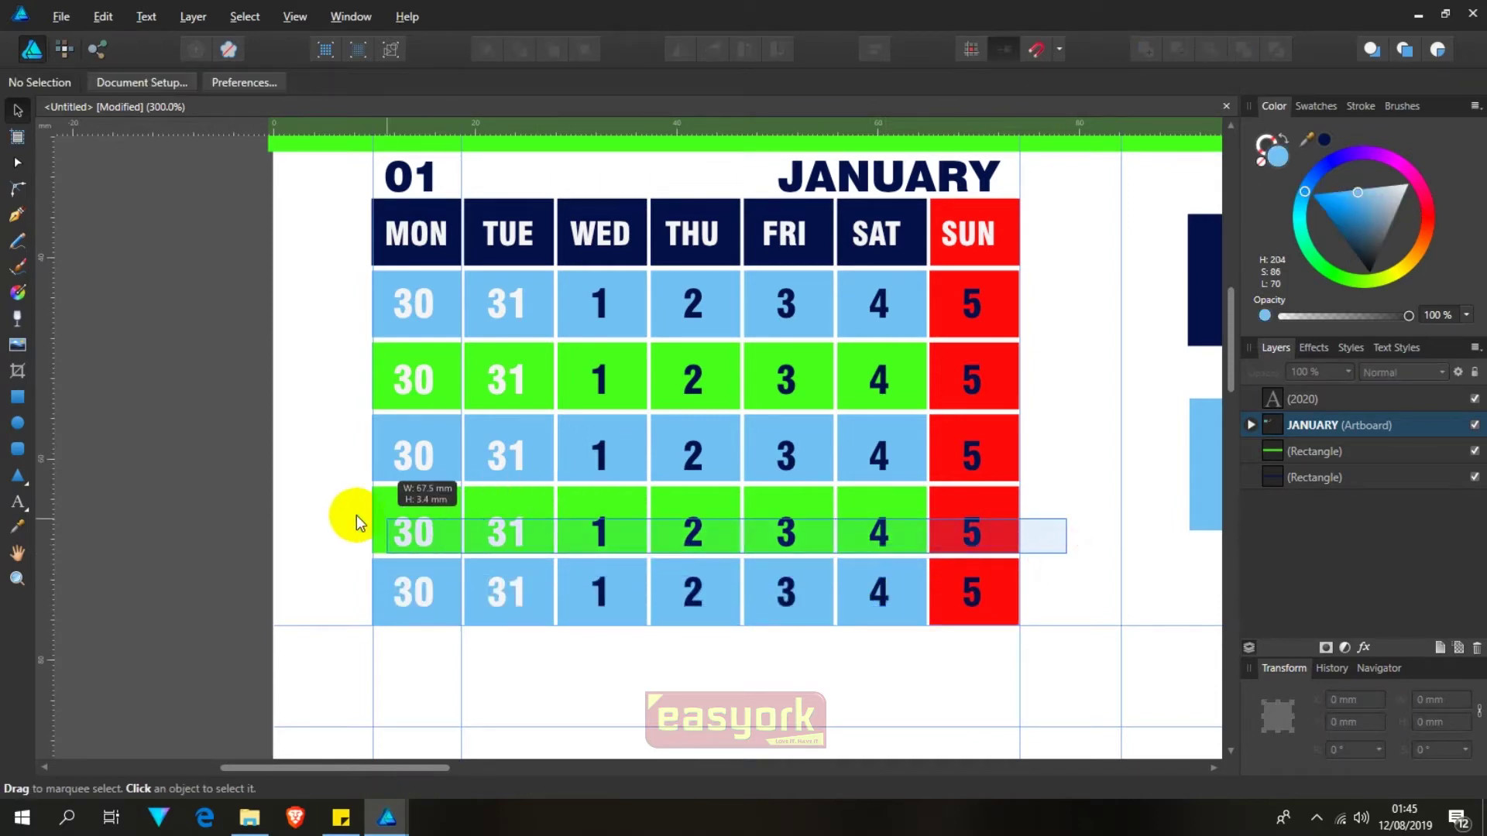
key(Up)
key(Up)
key(Up)
key(Up)
key(Up)
key(Up)
key(Up)
key(Up)
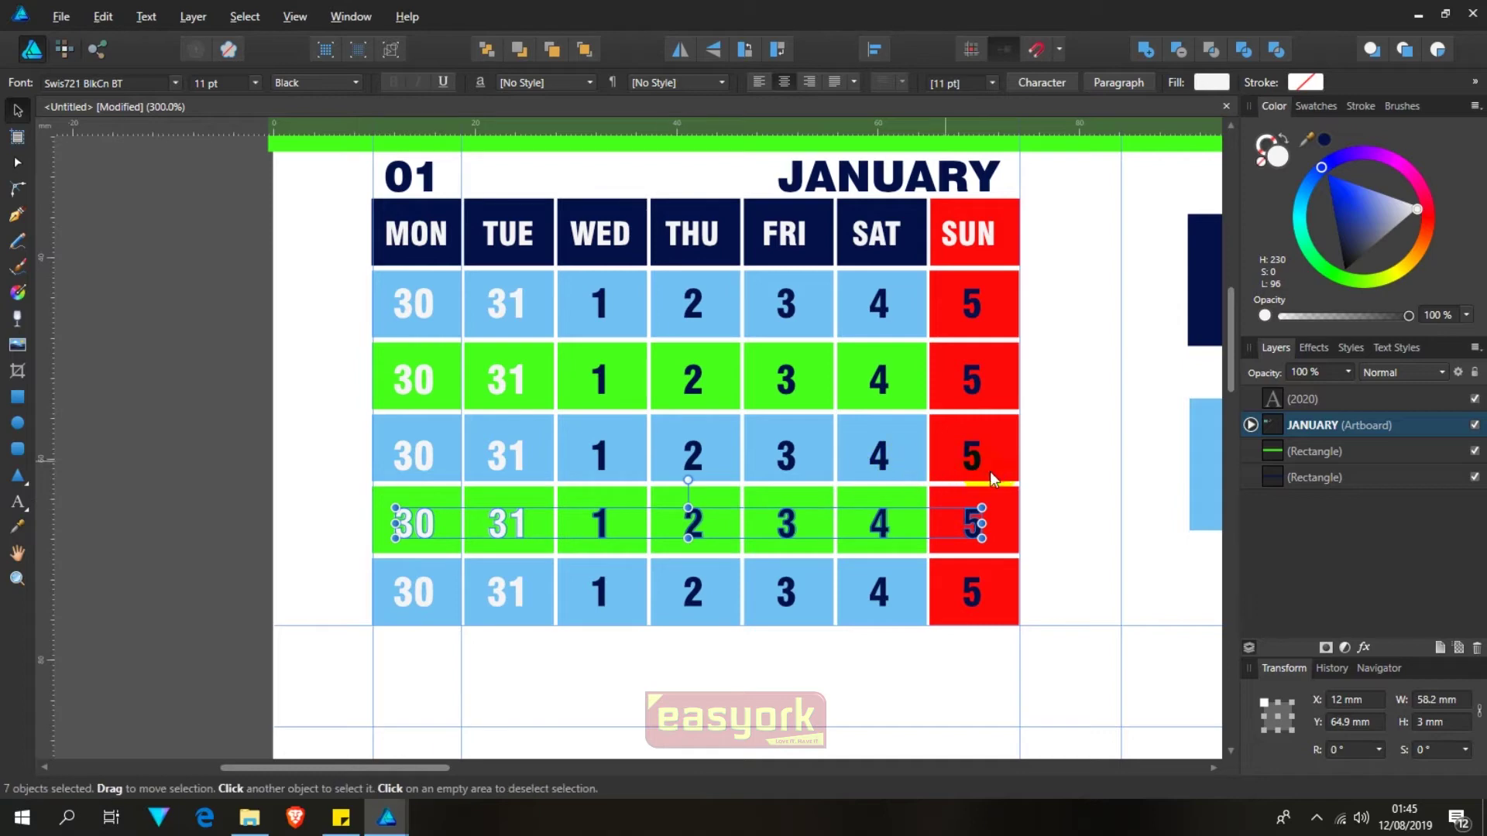
drag(1082, 481, 300, 421)
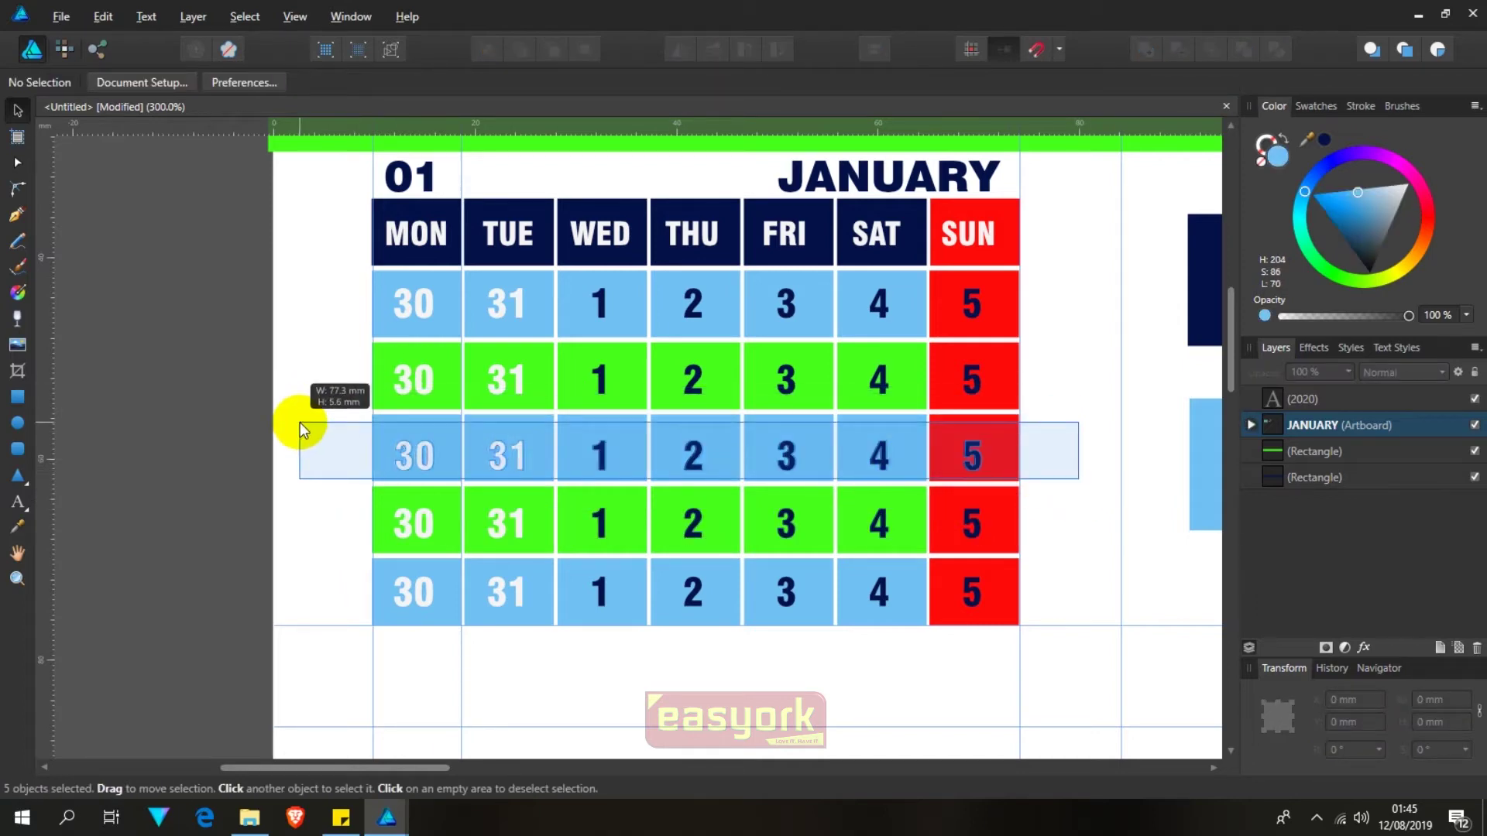
key(Up)
key(Up)
key(Up)
key(Up)
key(Up)
key(Up)
key(Up)
key(Up)
key(Down)
key(Down)
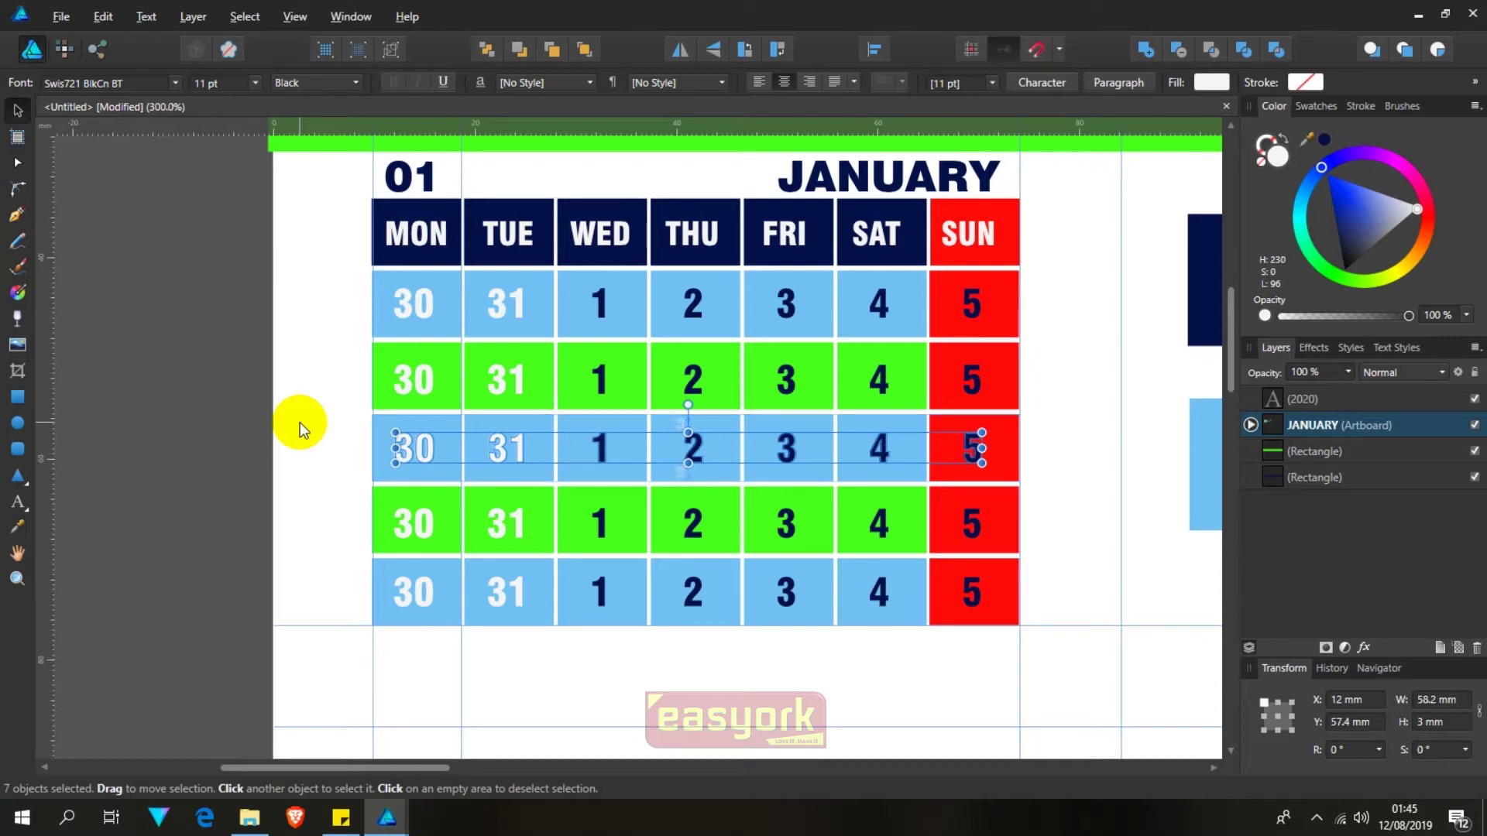
click(1051, 346)
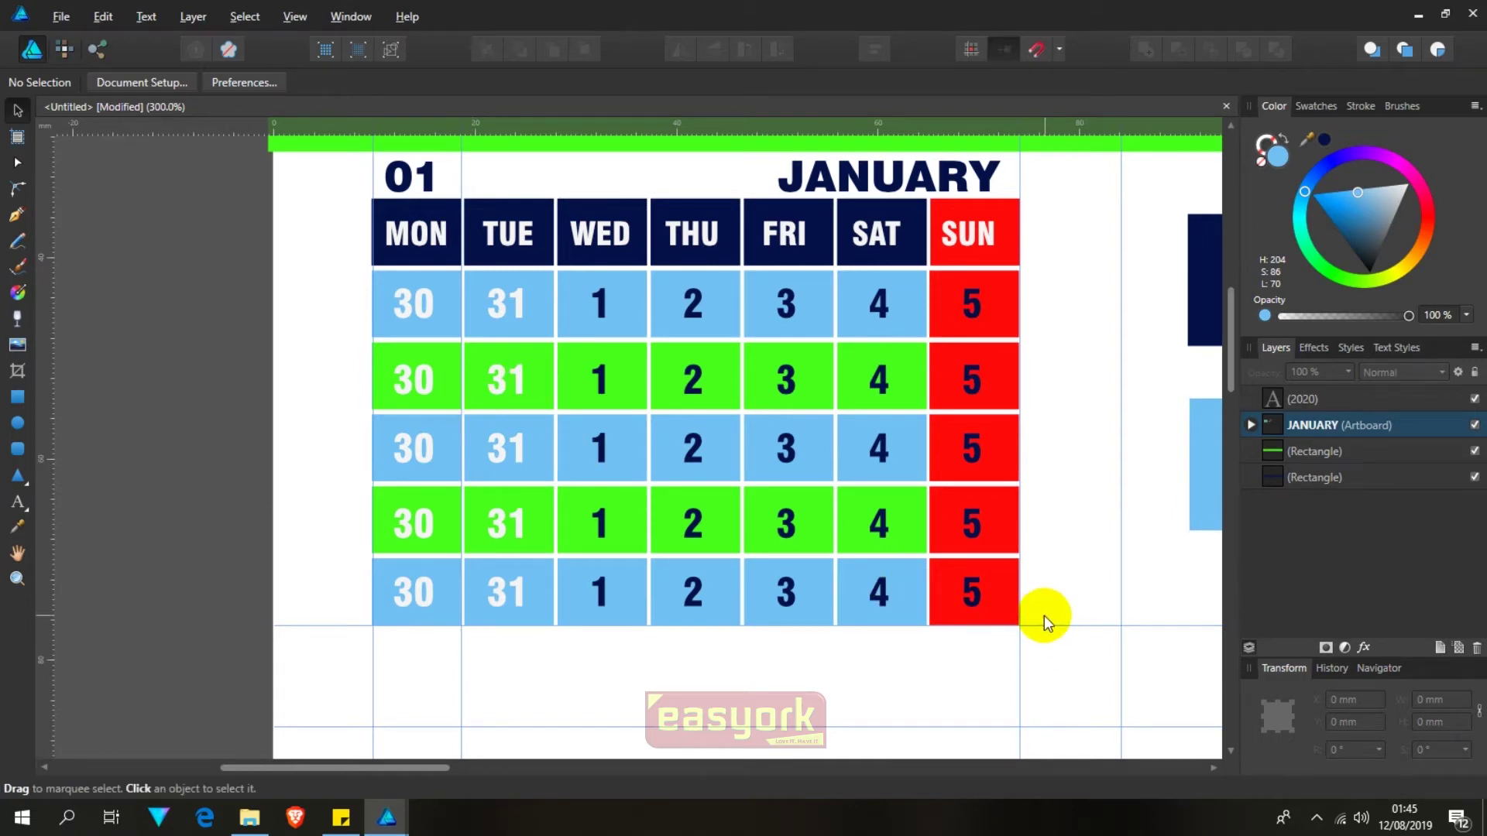
drag(1044, 616, 1096, 681)
drag(919, 664, 388, 348)
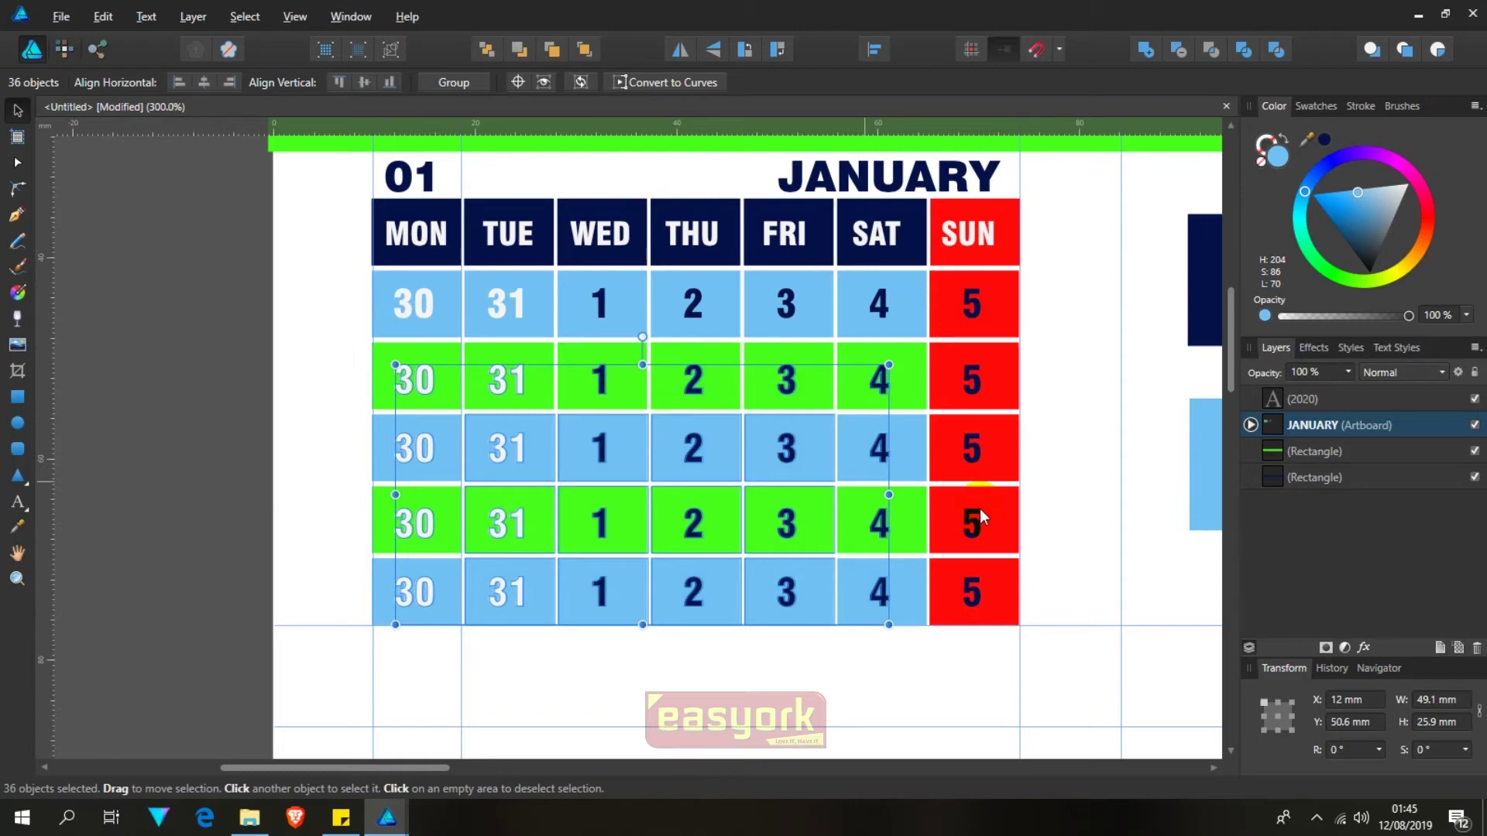
Step: Undo an accidental navy recolour of the date cells and clear the selection
key(i)
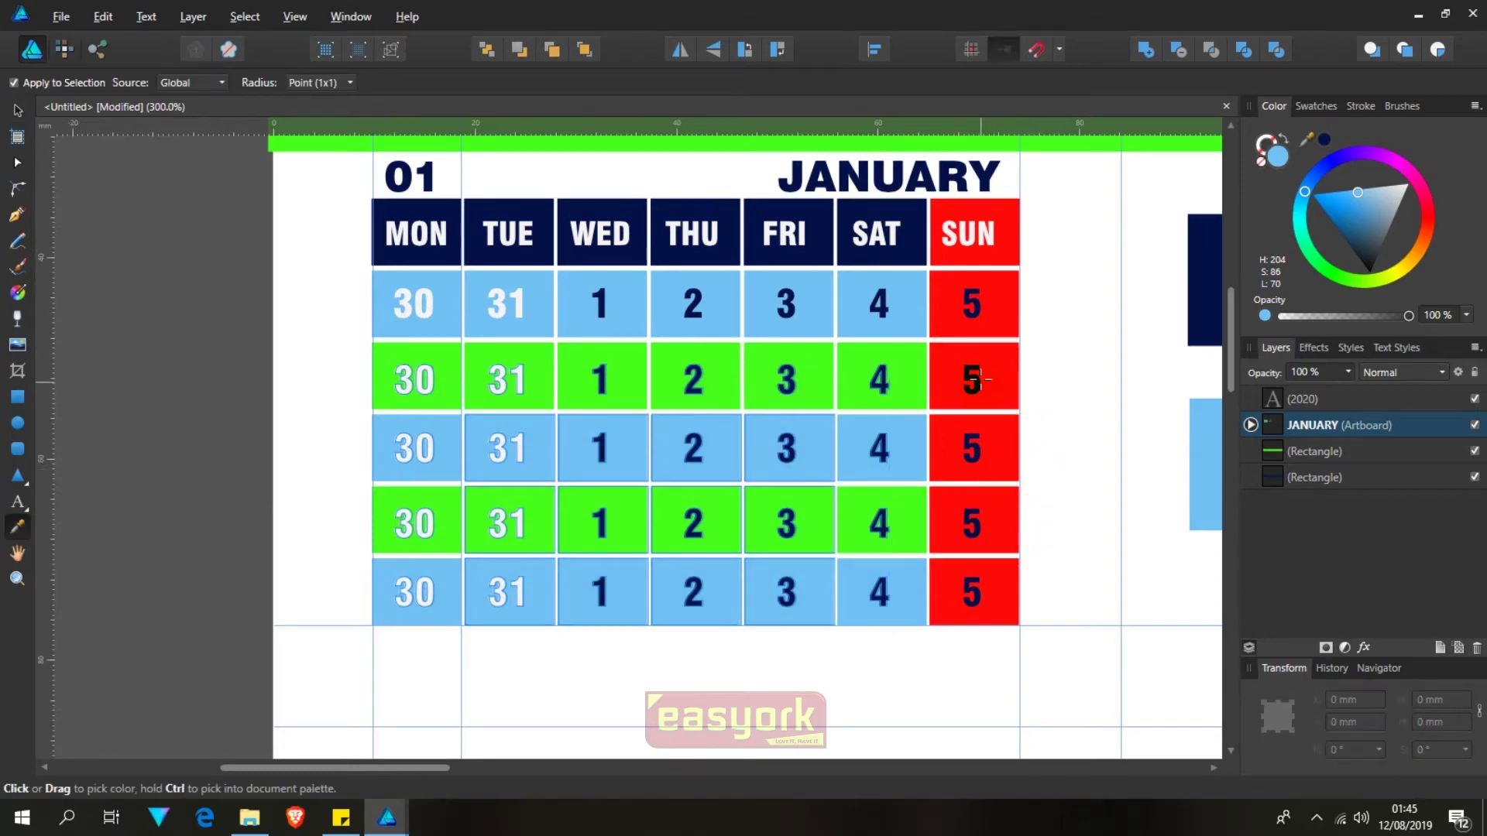
click(977, 380)
key(ctrl+z)
key(v)
click(873, 674)
Step: Recolour the third-row dates and the two lower 31 dates navy
drag(328, 430, 890, 463)
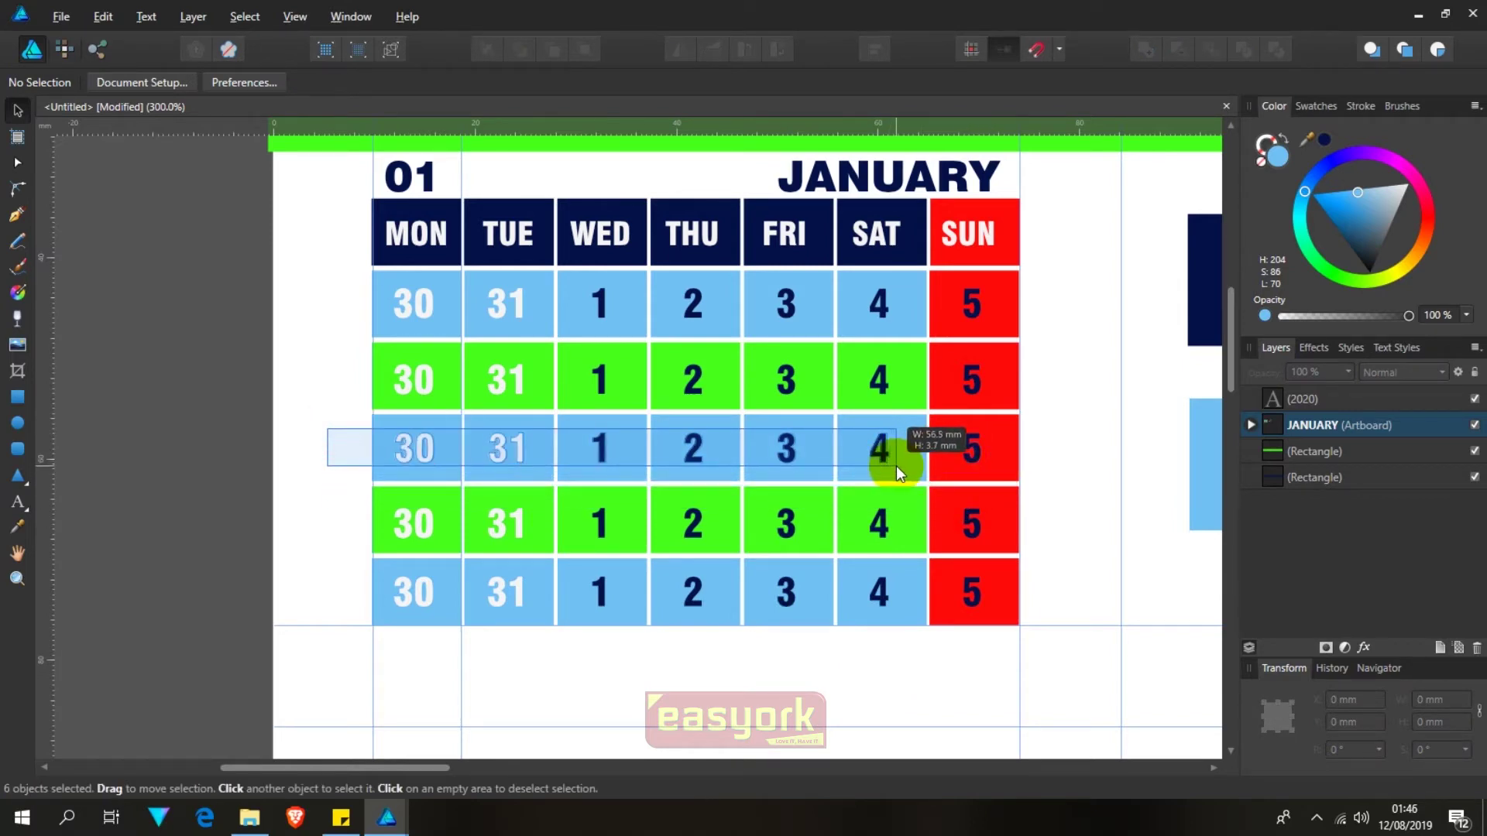
drag(890, 462, 895, 466)
key(i)
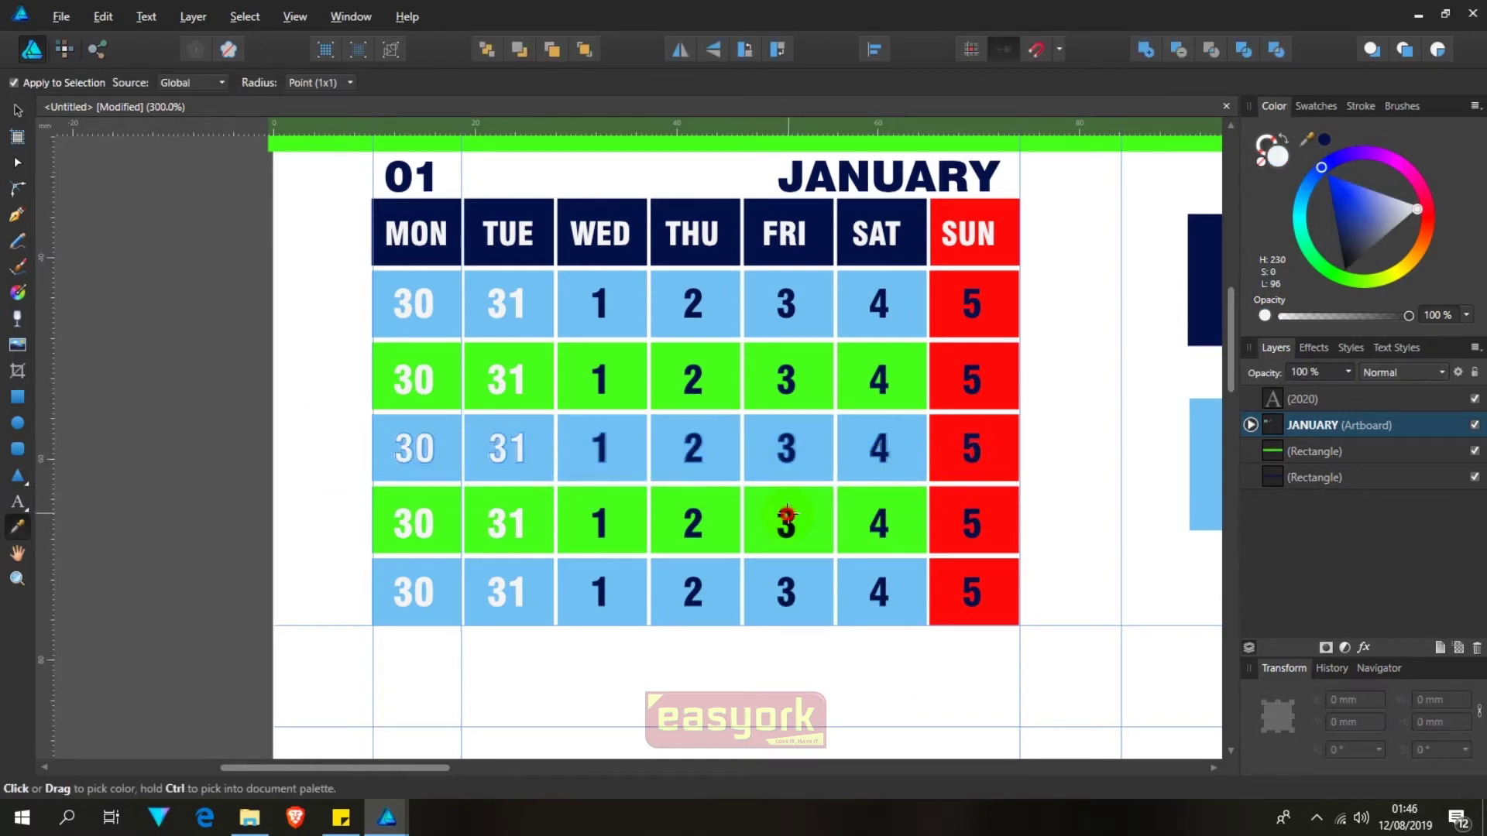
click(787, 514)
key(v)
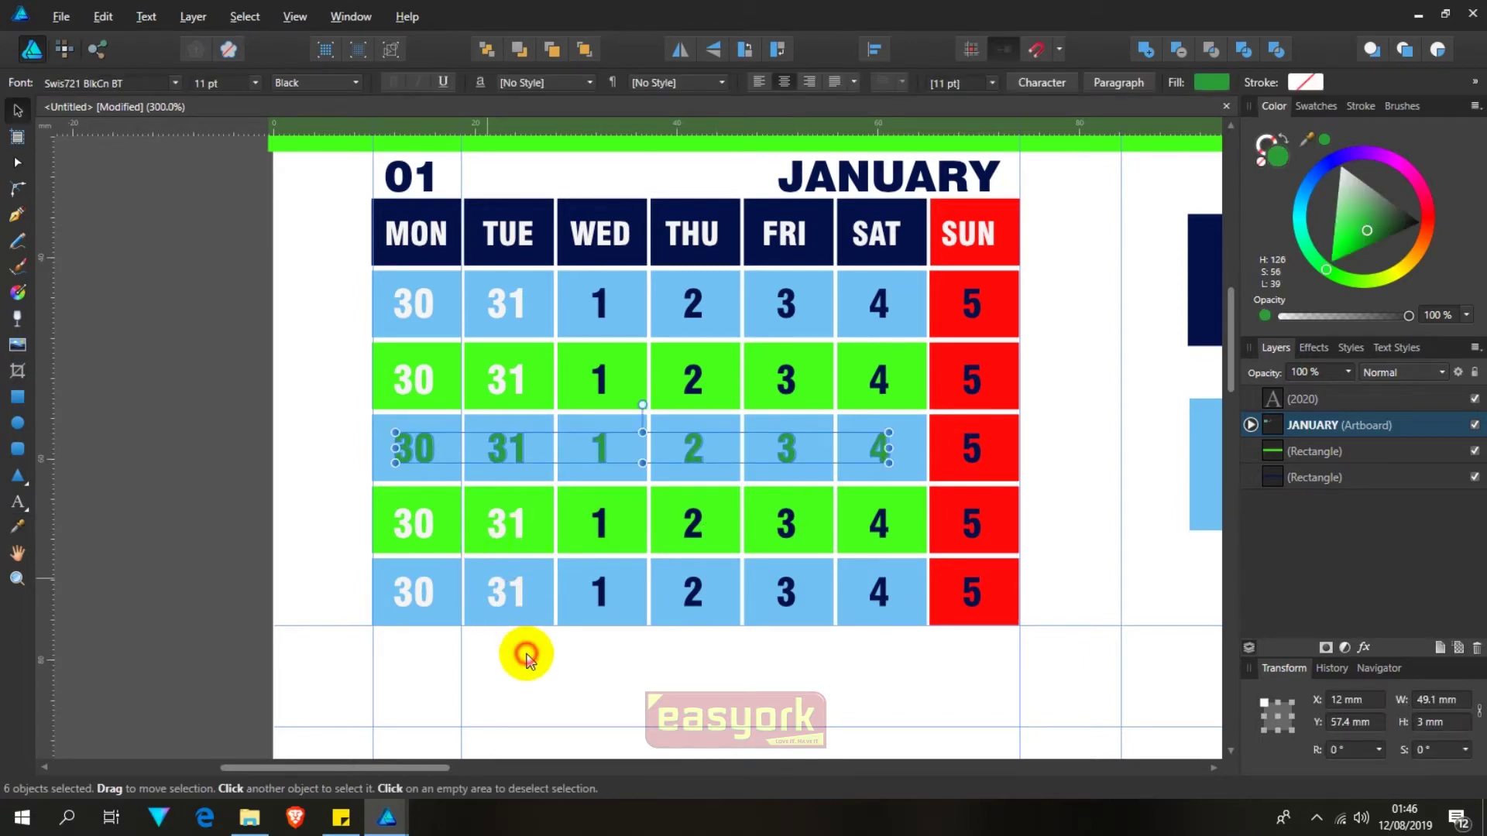
drag(538, 660, 495, 504)
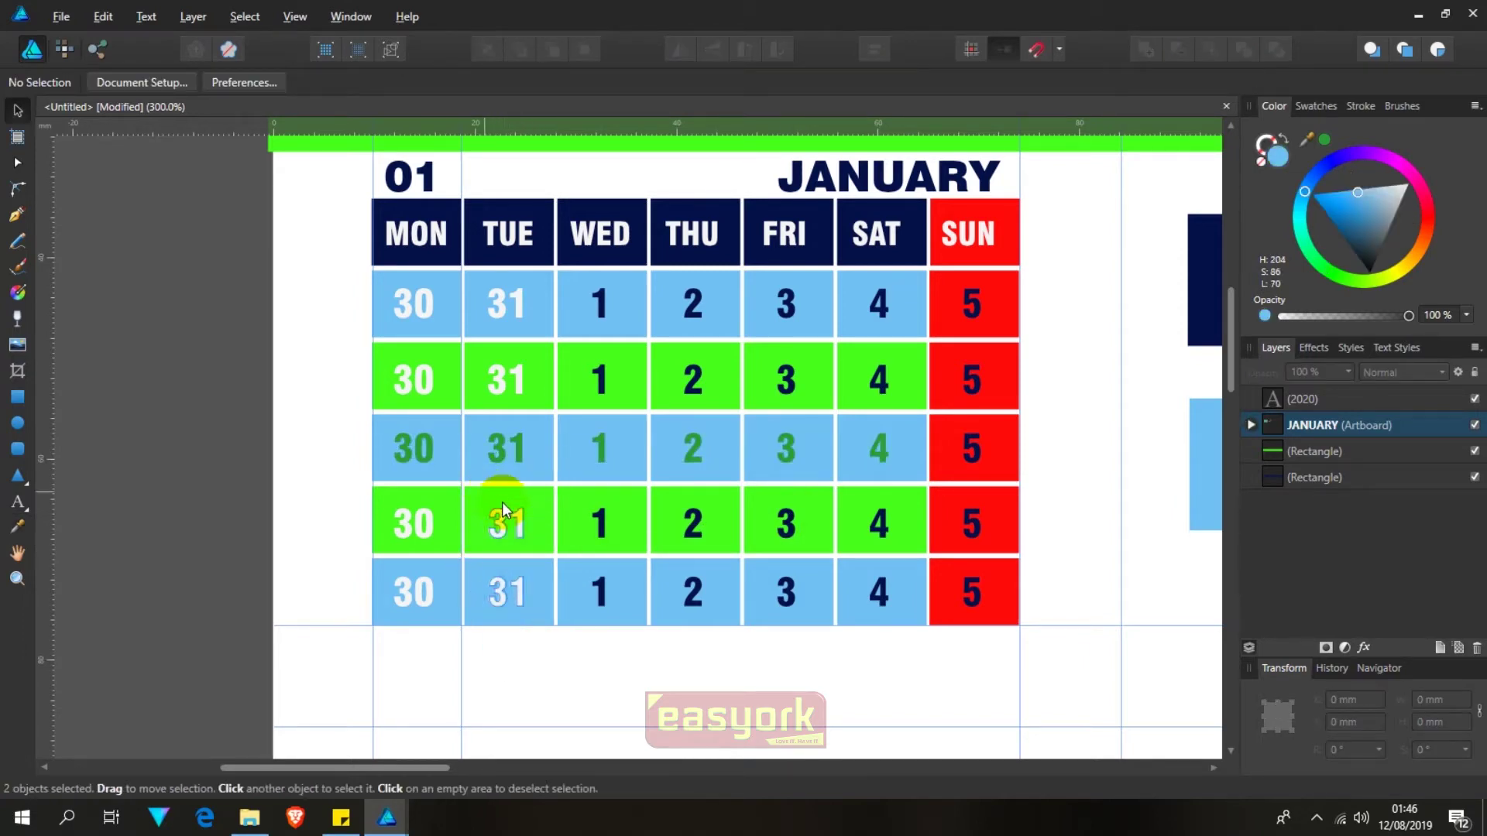
key(i)
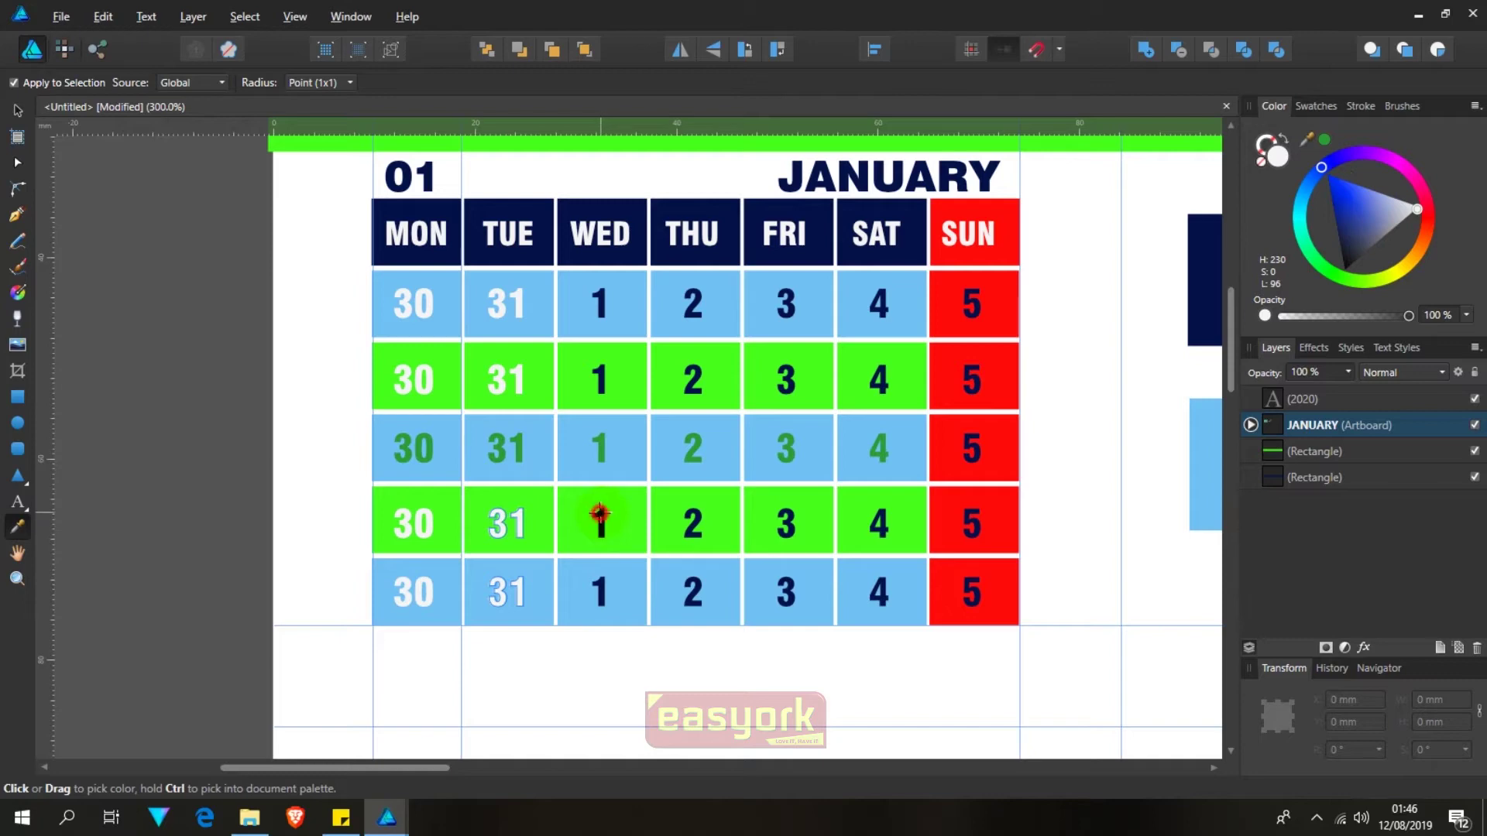
click(600, 514)
key(v)
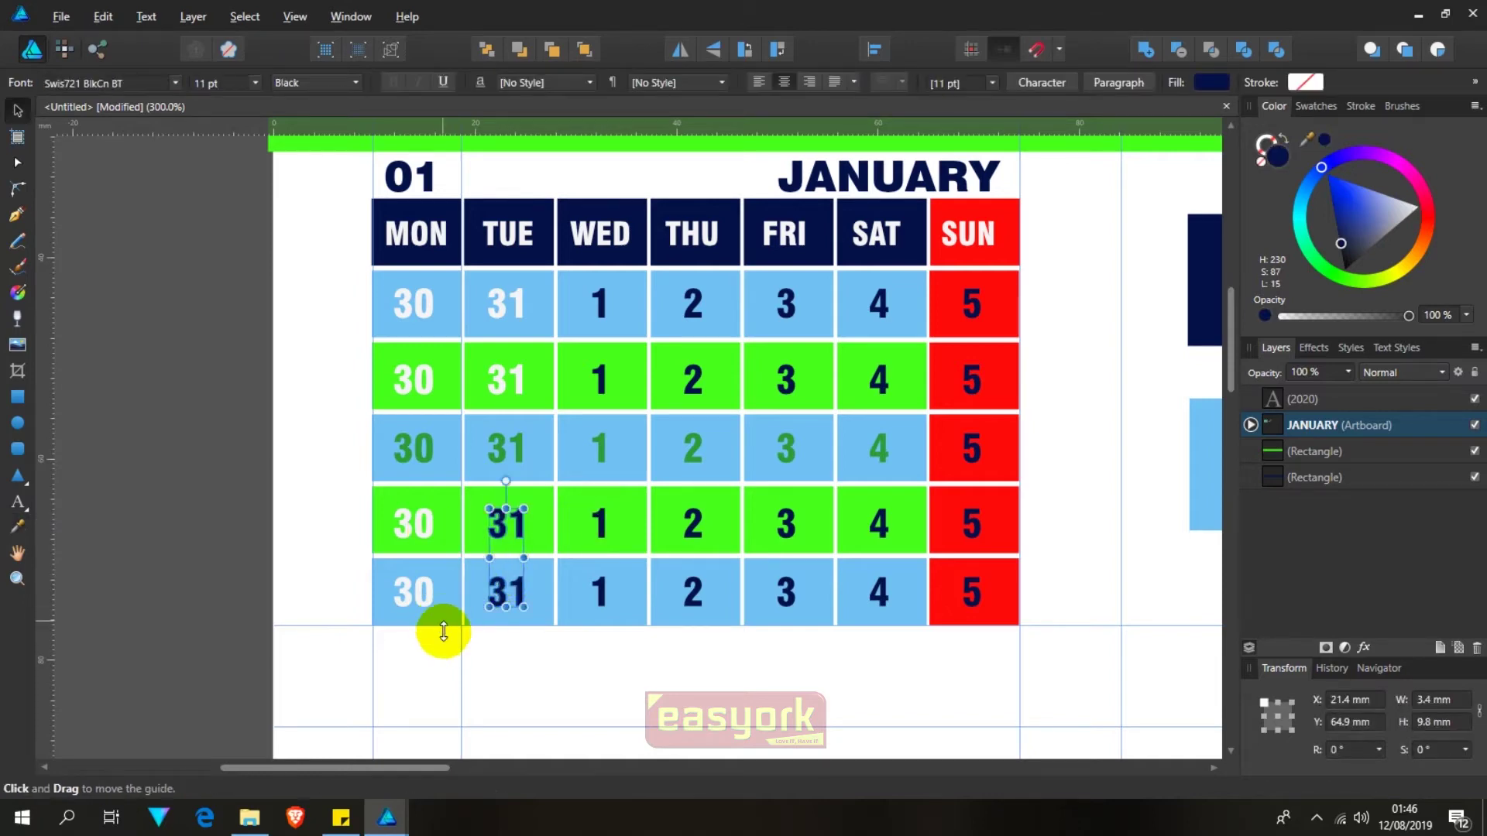
drag(441, 624, 402, 514)
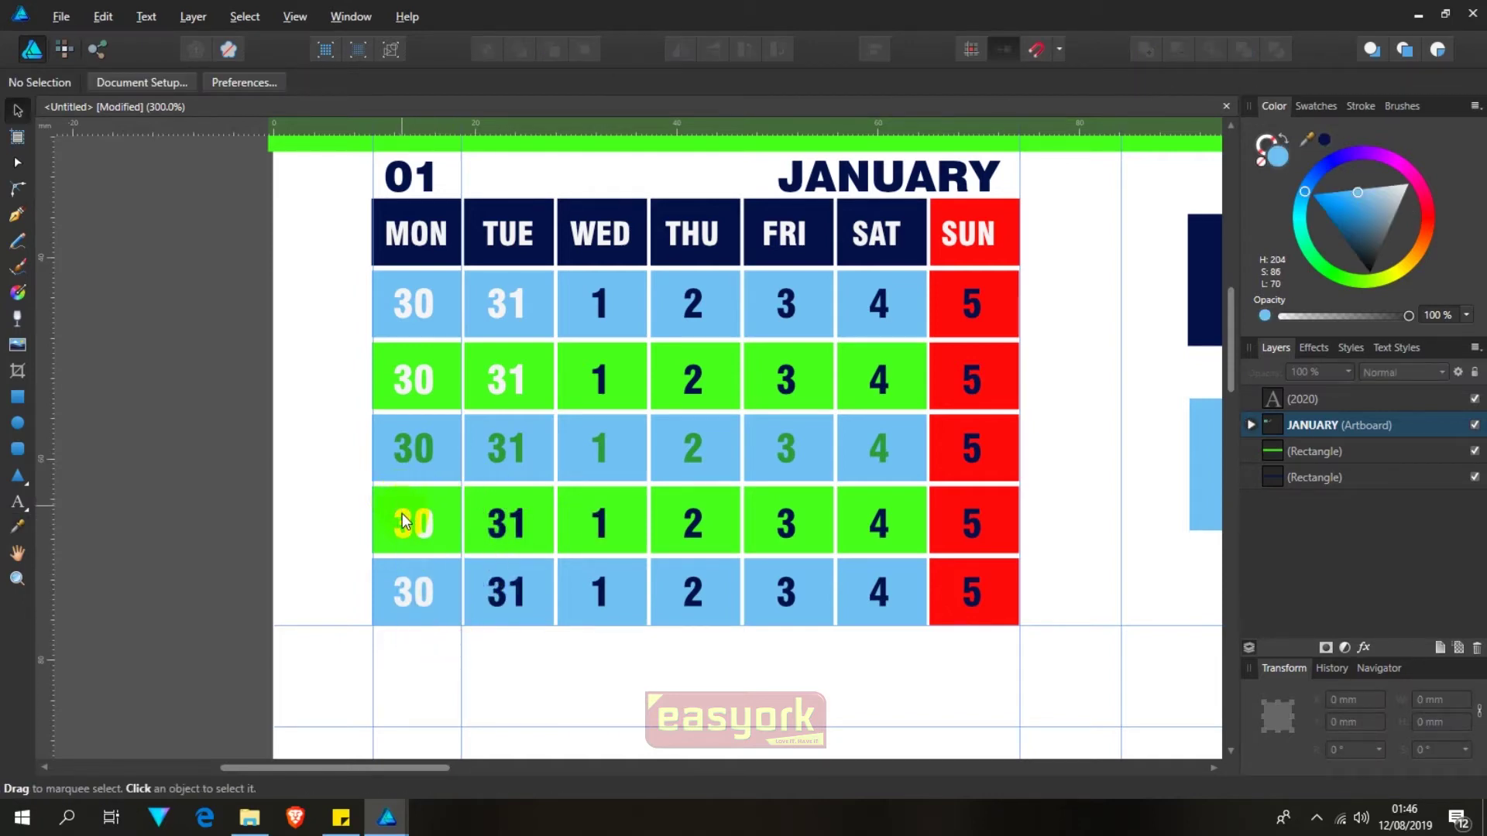
Step: Make the 30 and 31 dates in rows two, four and five navy, then the third row
drag(403, 527, 409, 593)
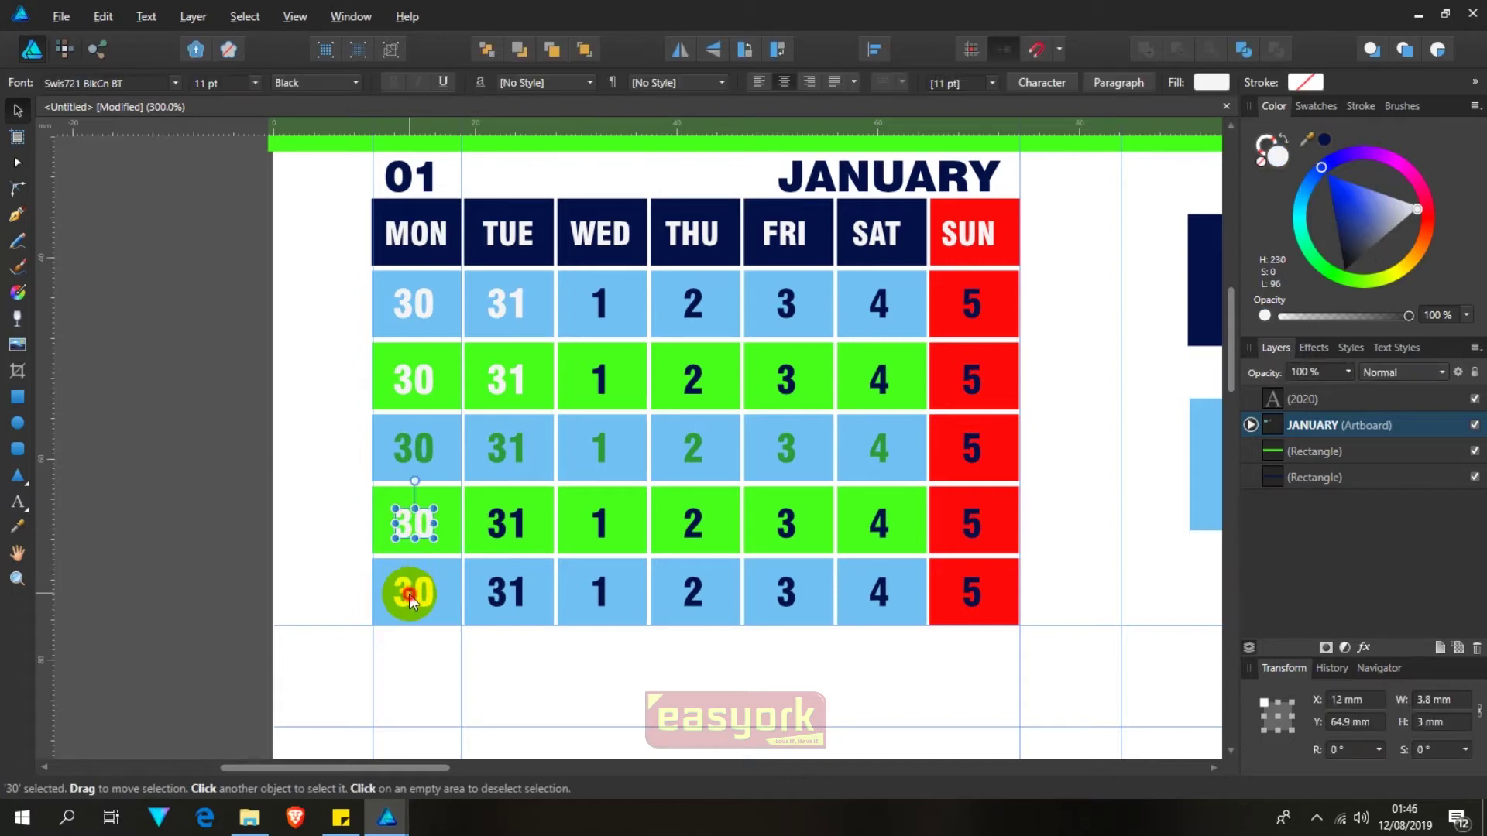
shift+click(415, 376)
shift+click(497, 381)
key(i)
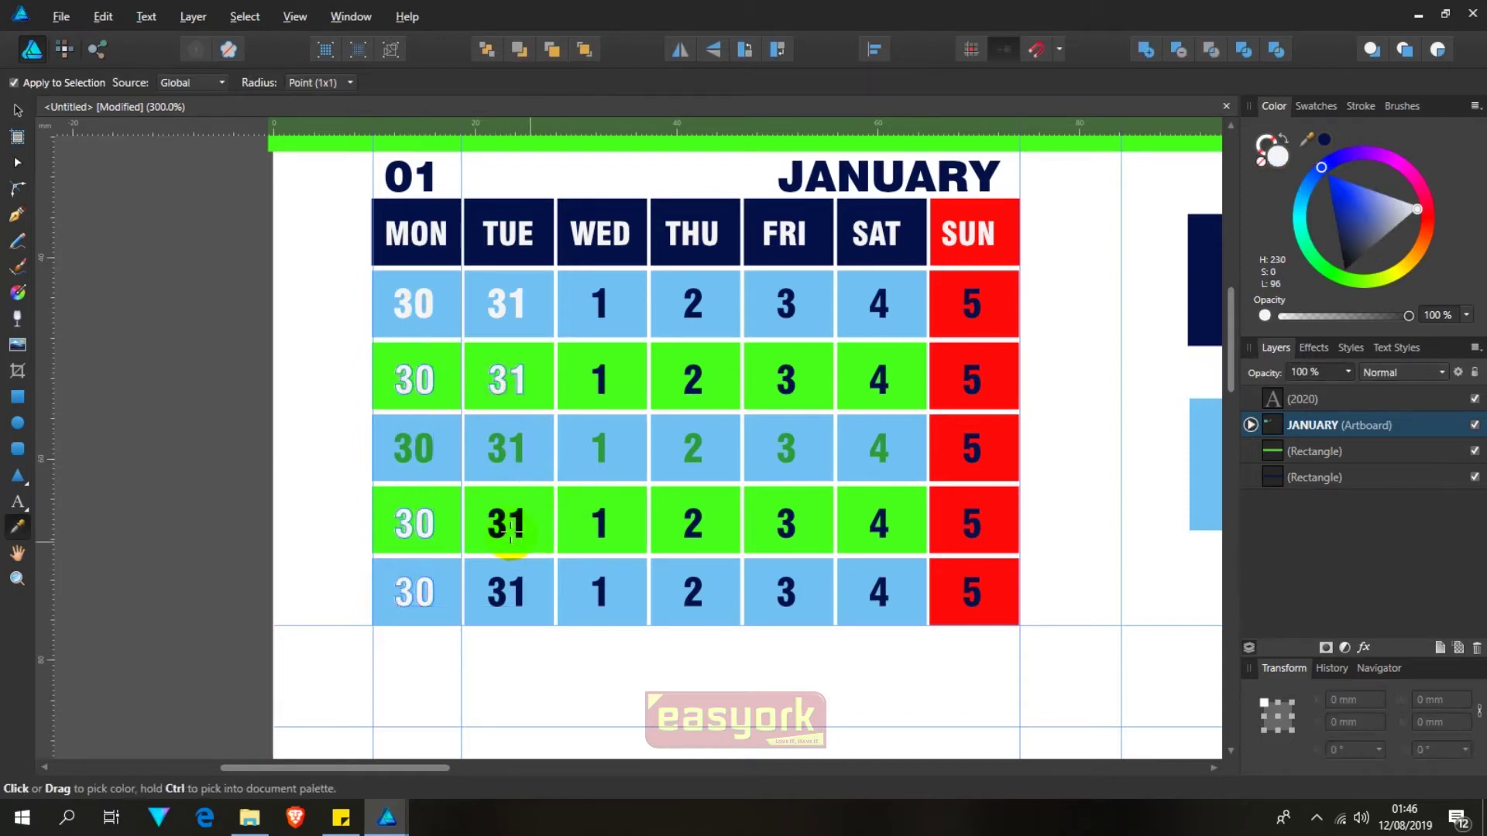
click(504, 534)
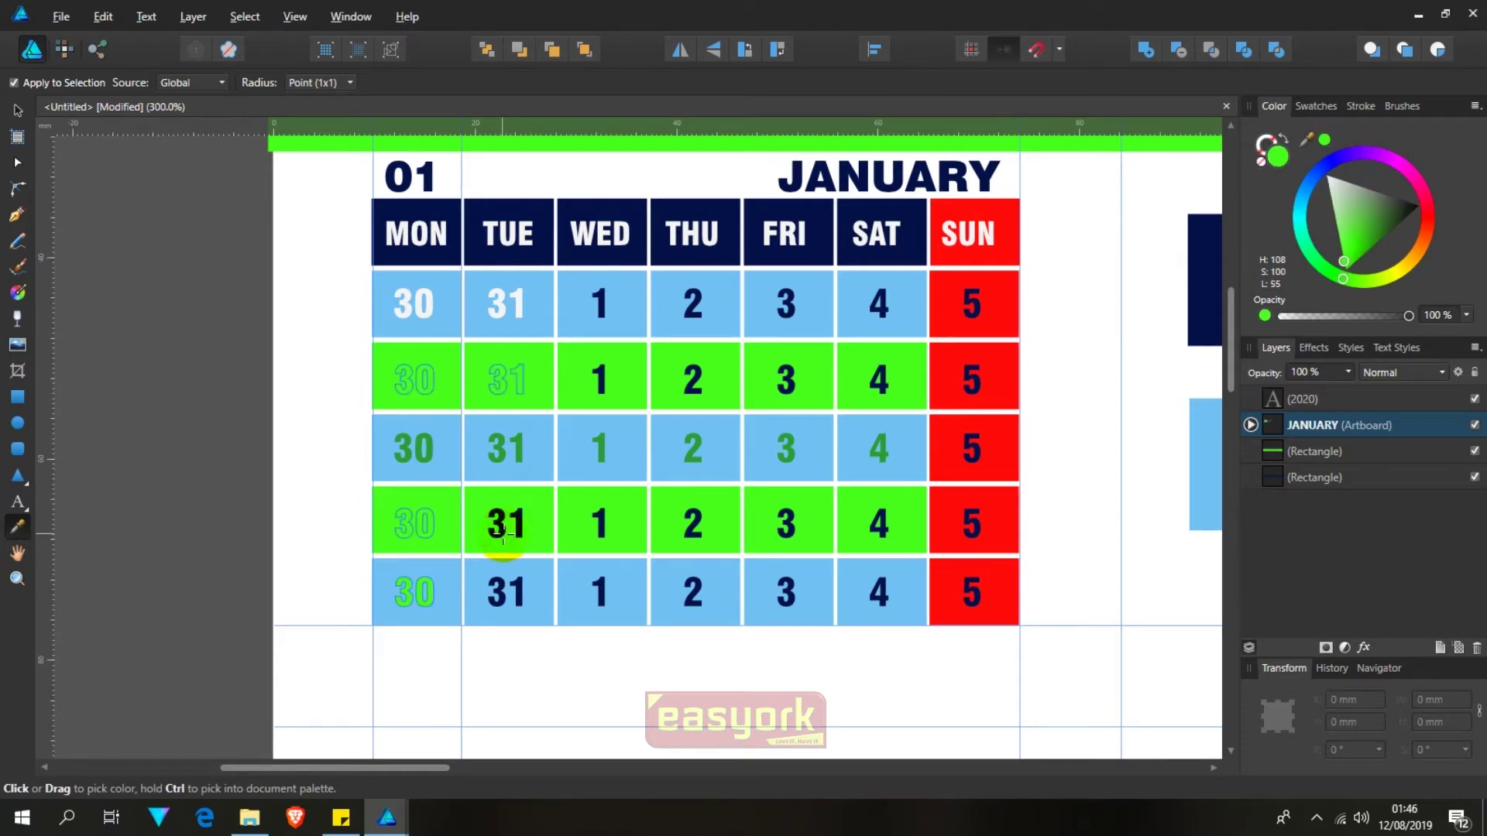
key(v)
click(628, 668)
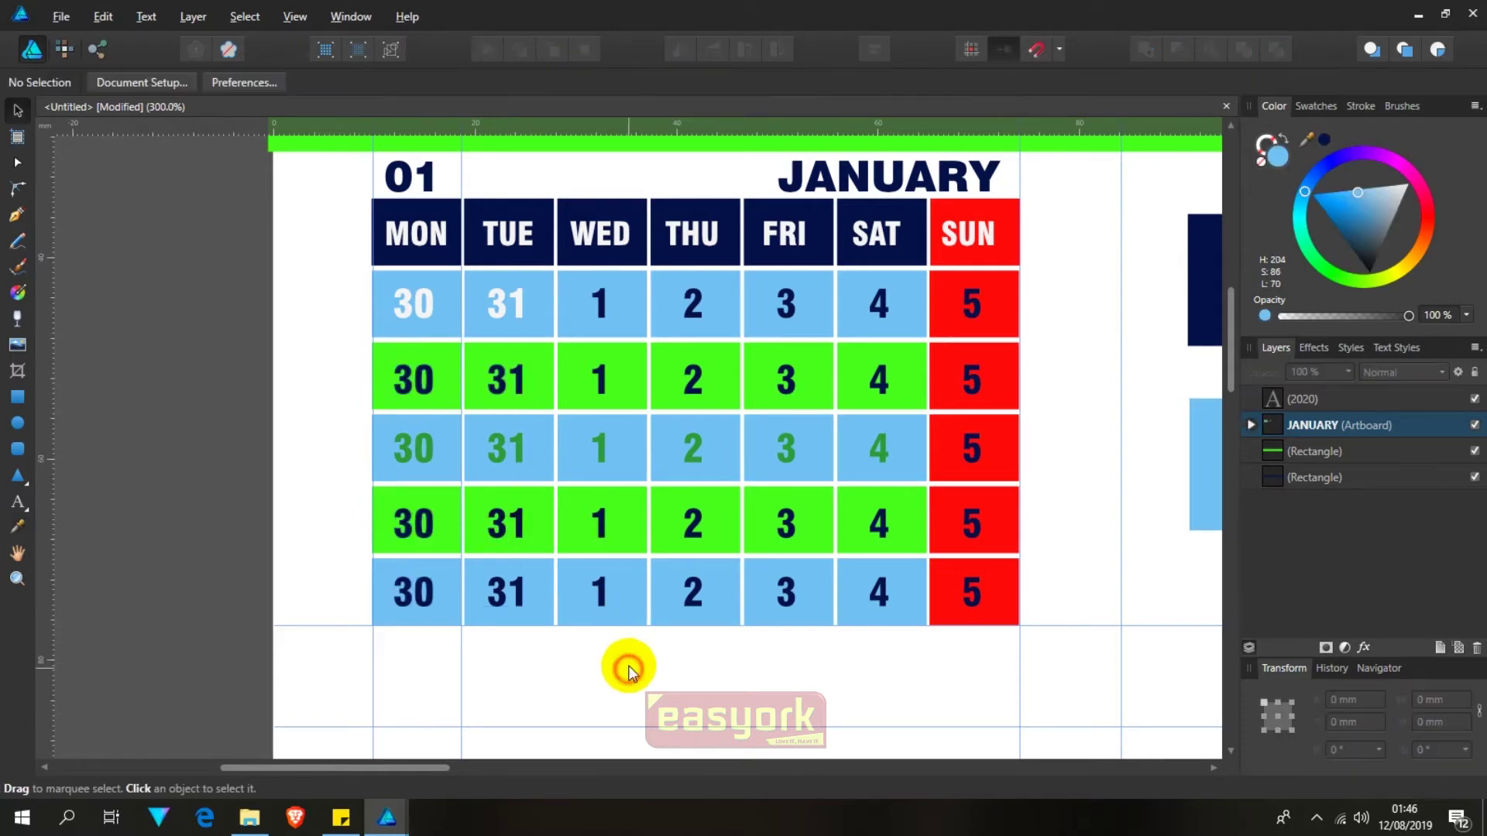
drag(363, 429, 910, 474)
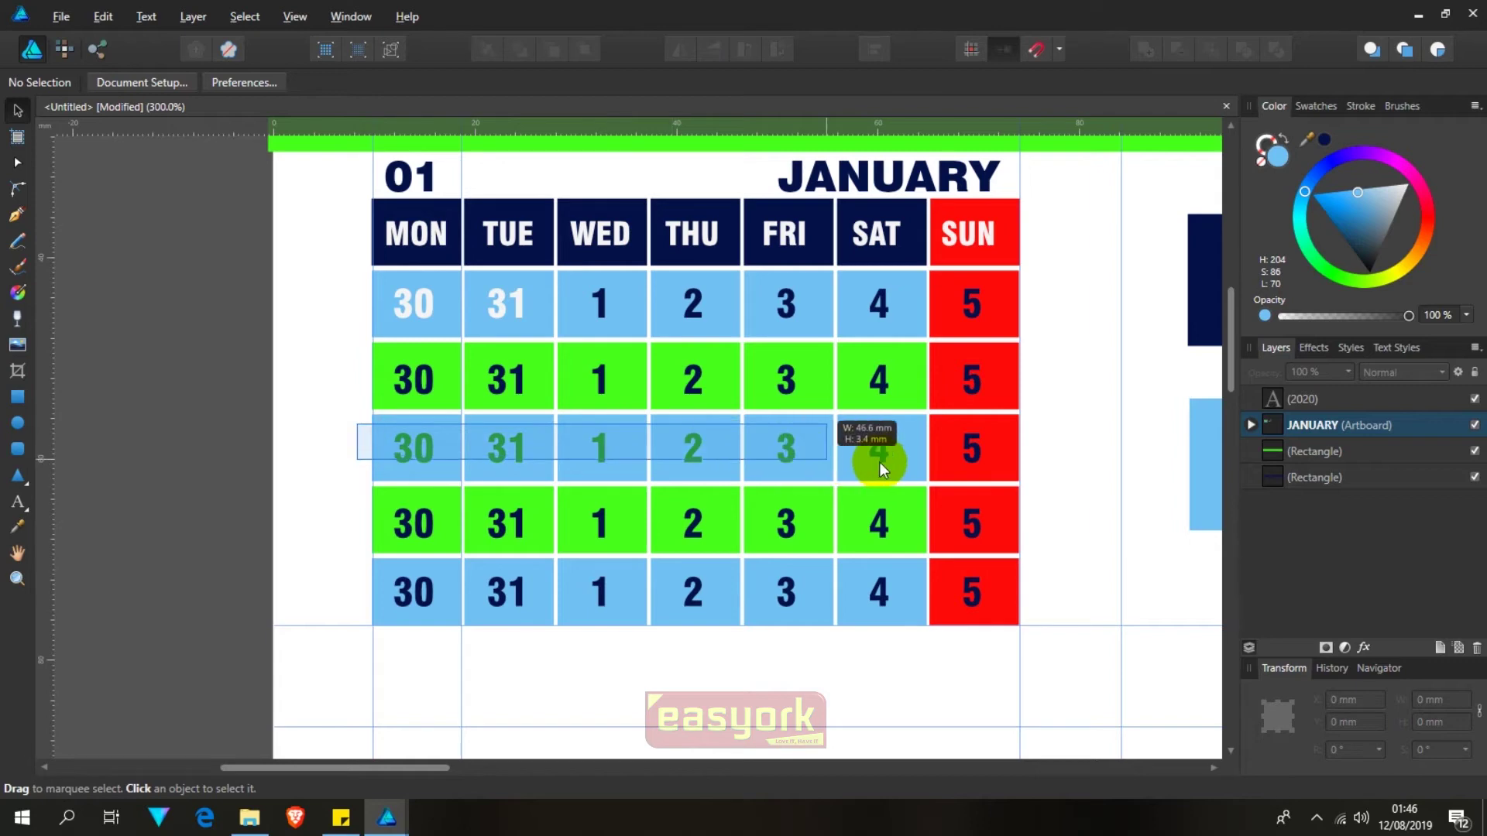
click(876, 534)
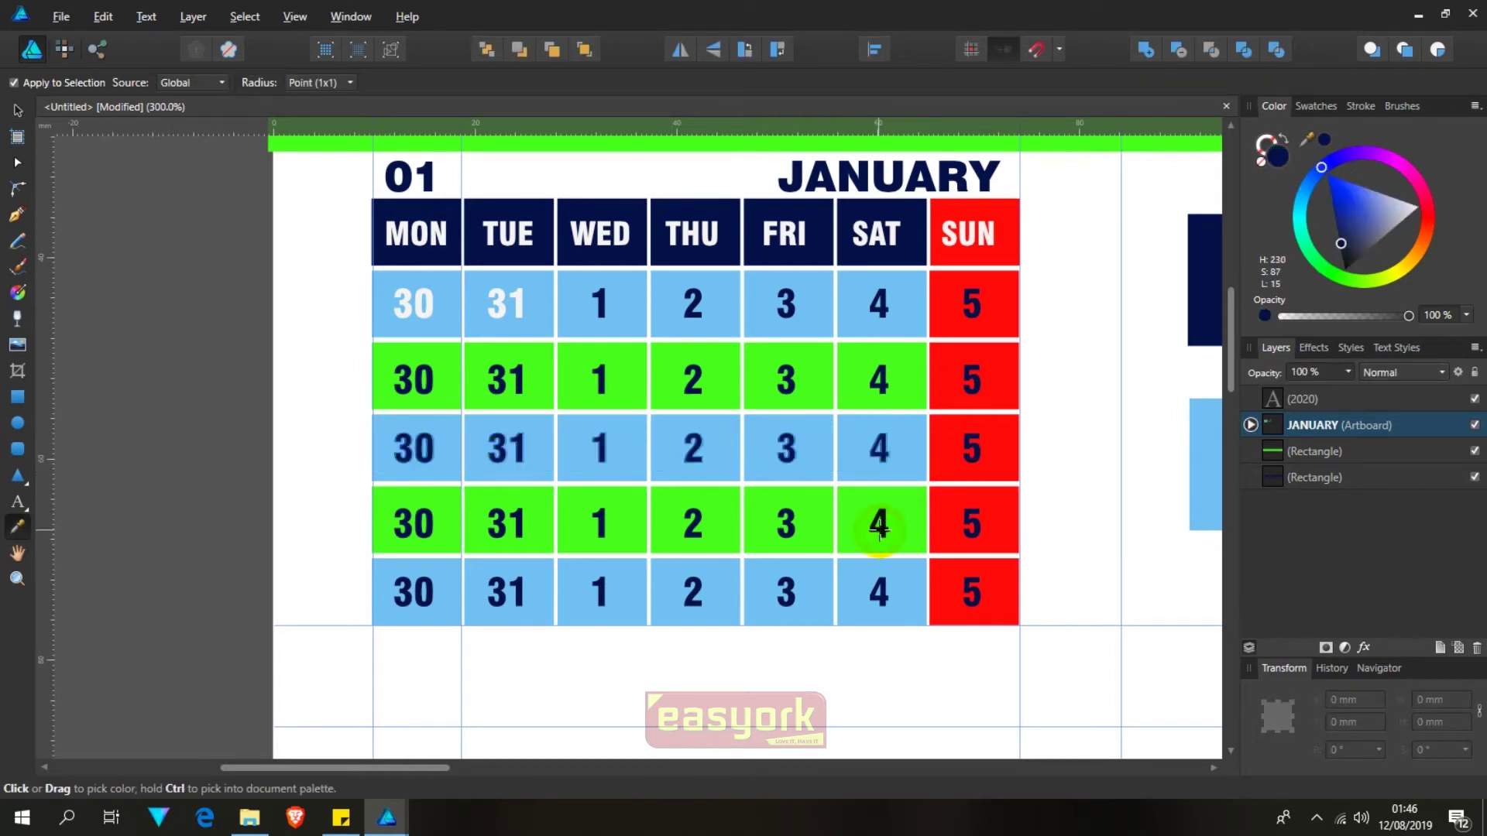
click(1067, 480)
Step: Turn the five Sunday 5s in the red SUN column white
drag(1004, 657, 943, 274)
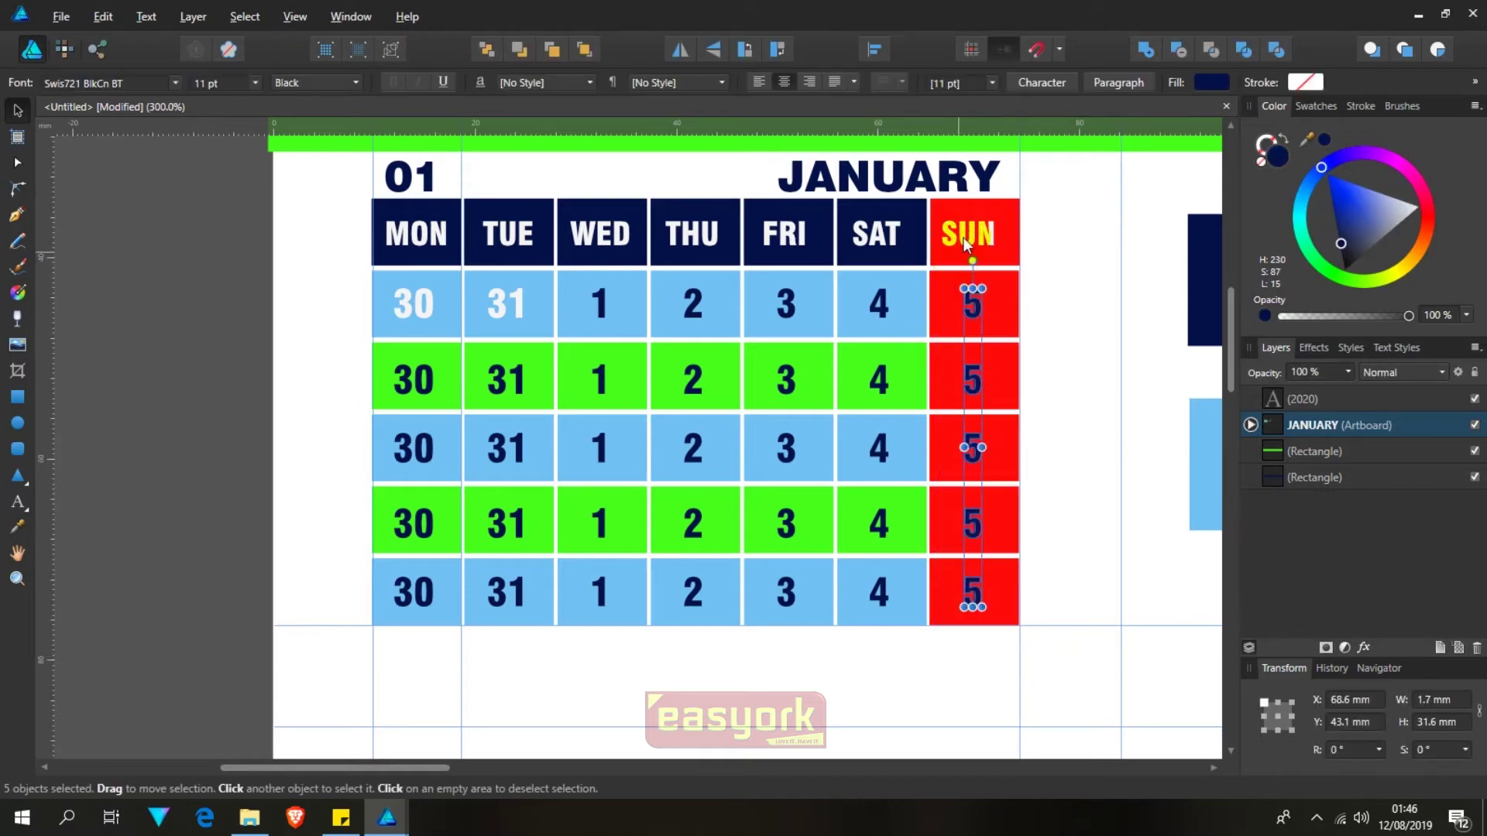
key(i)
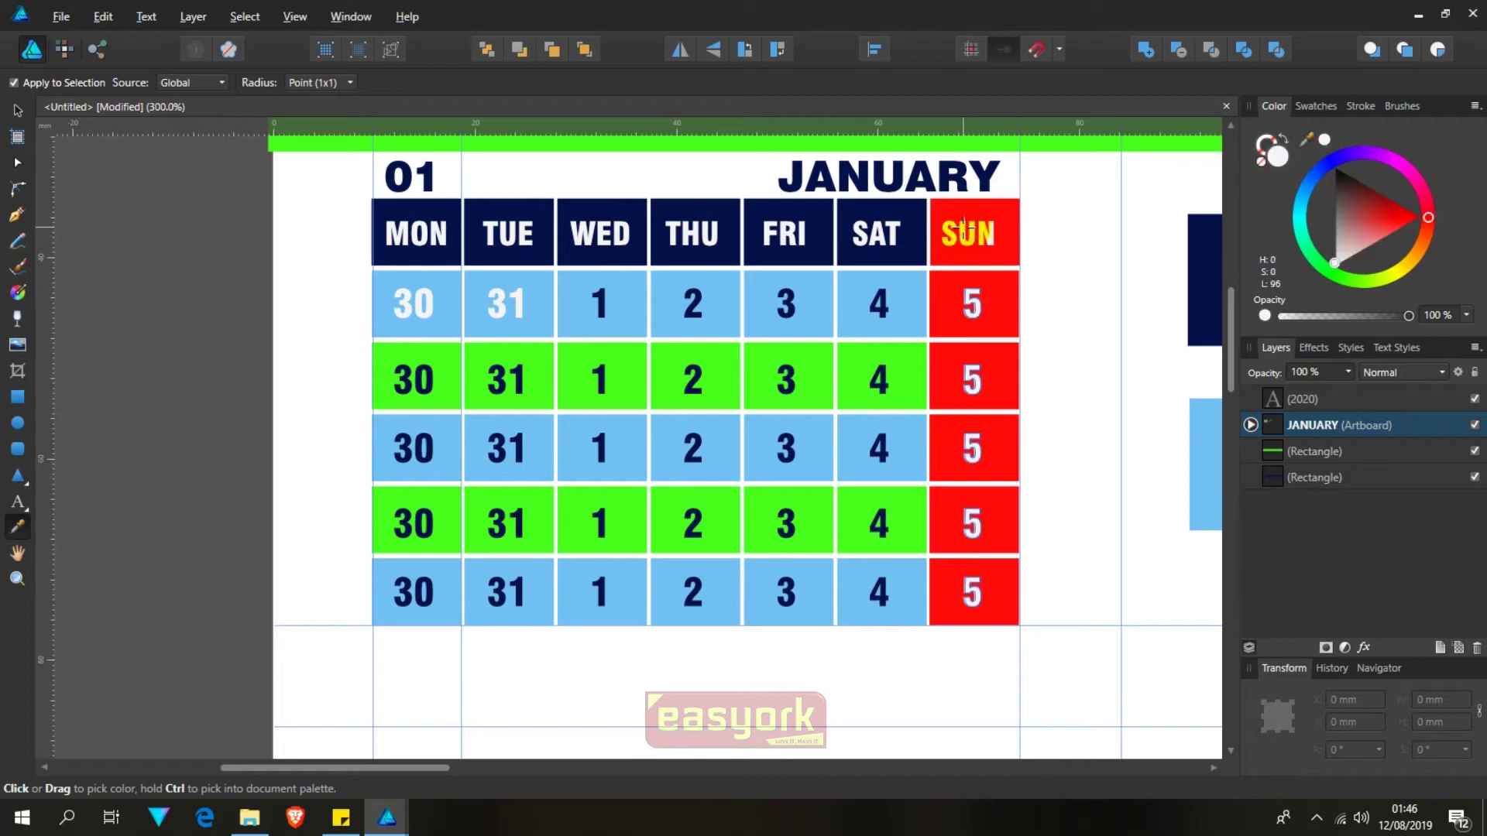
click(1049, 331)
key(v)
click(1058, 341)
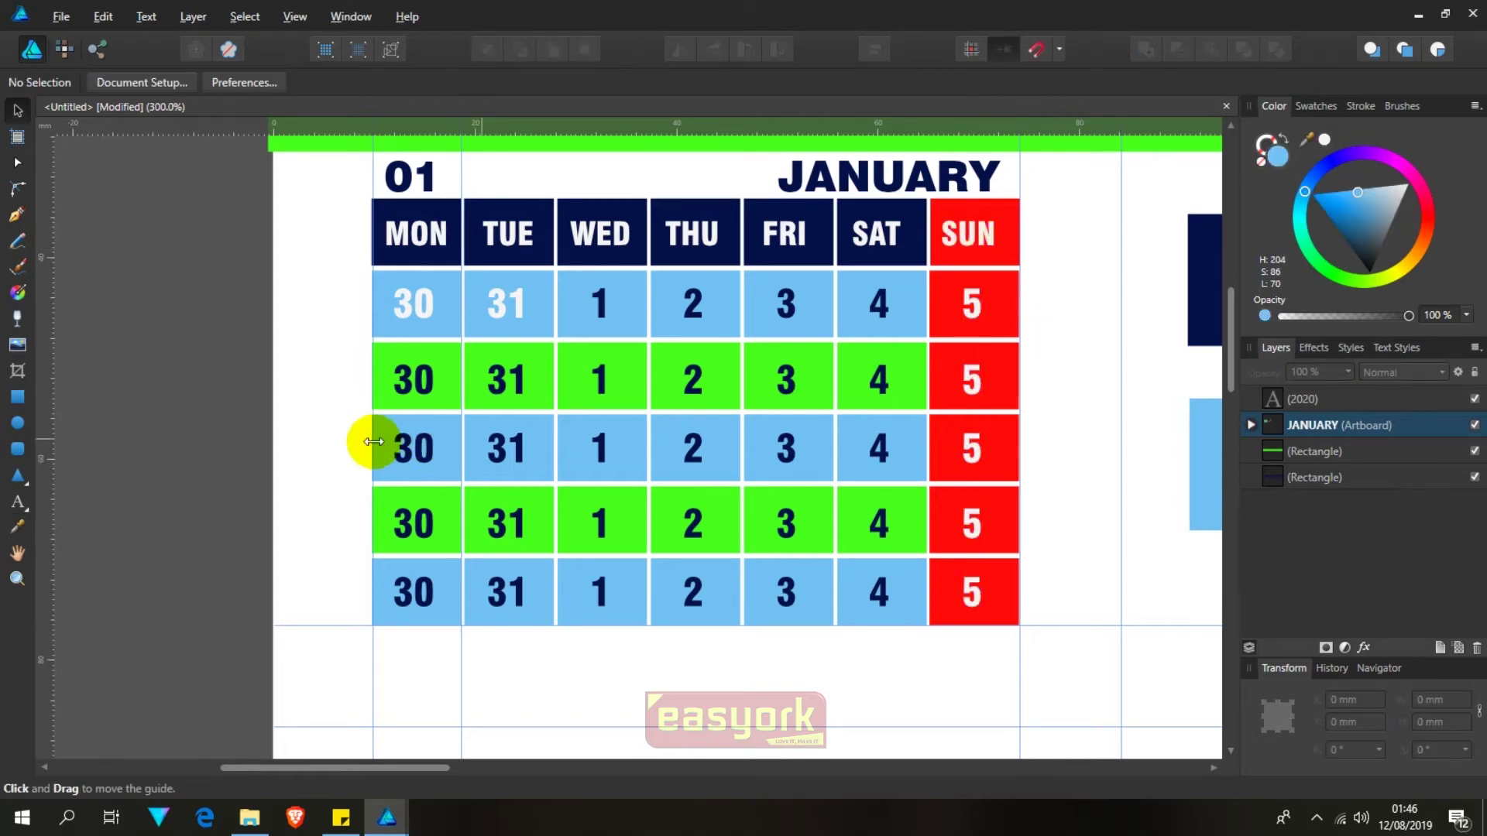
Step: Renumber January's second-week dates 6 through 12
double_click(412, 391)
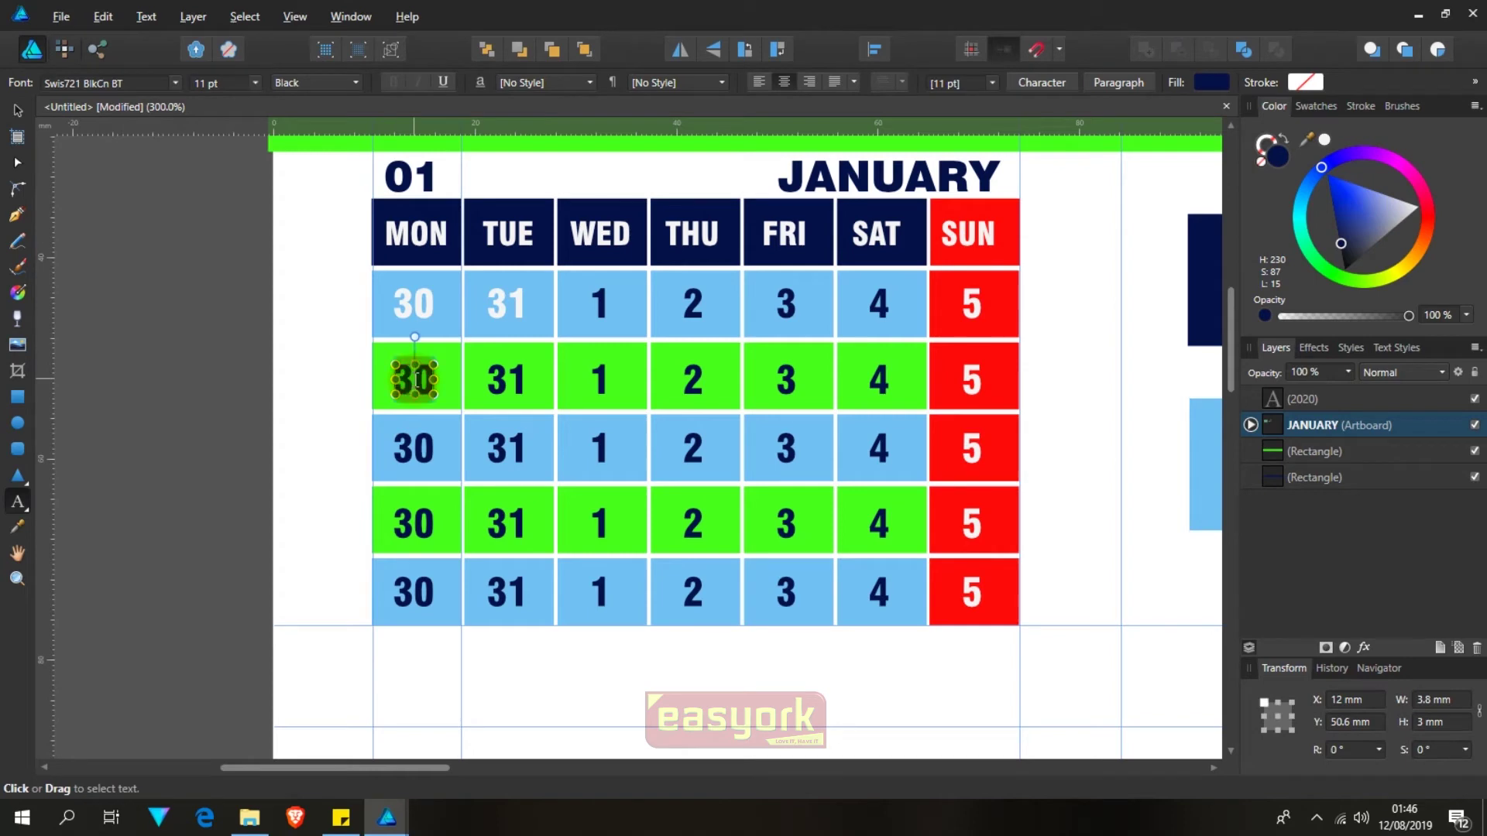
text(6)
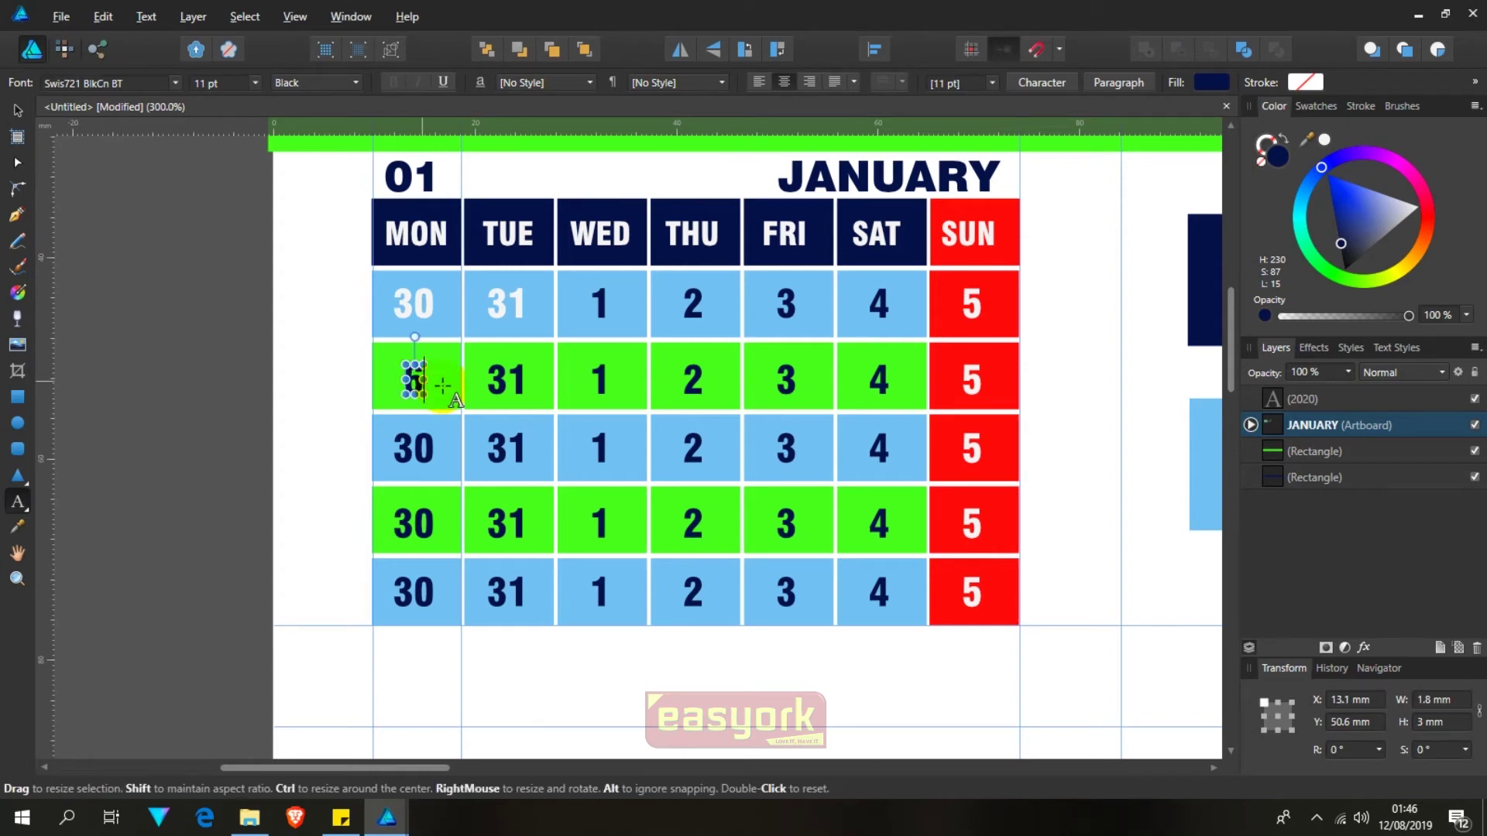
double_click(505, 378)
text(7)
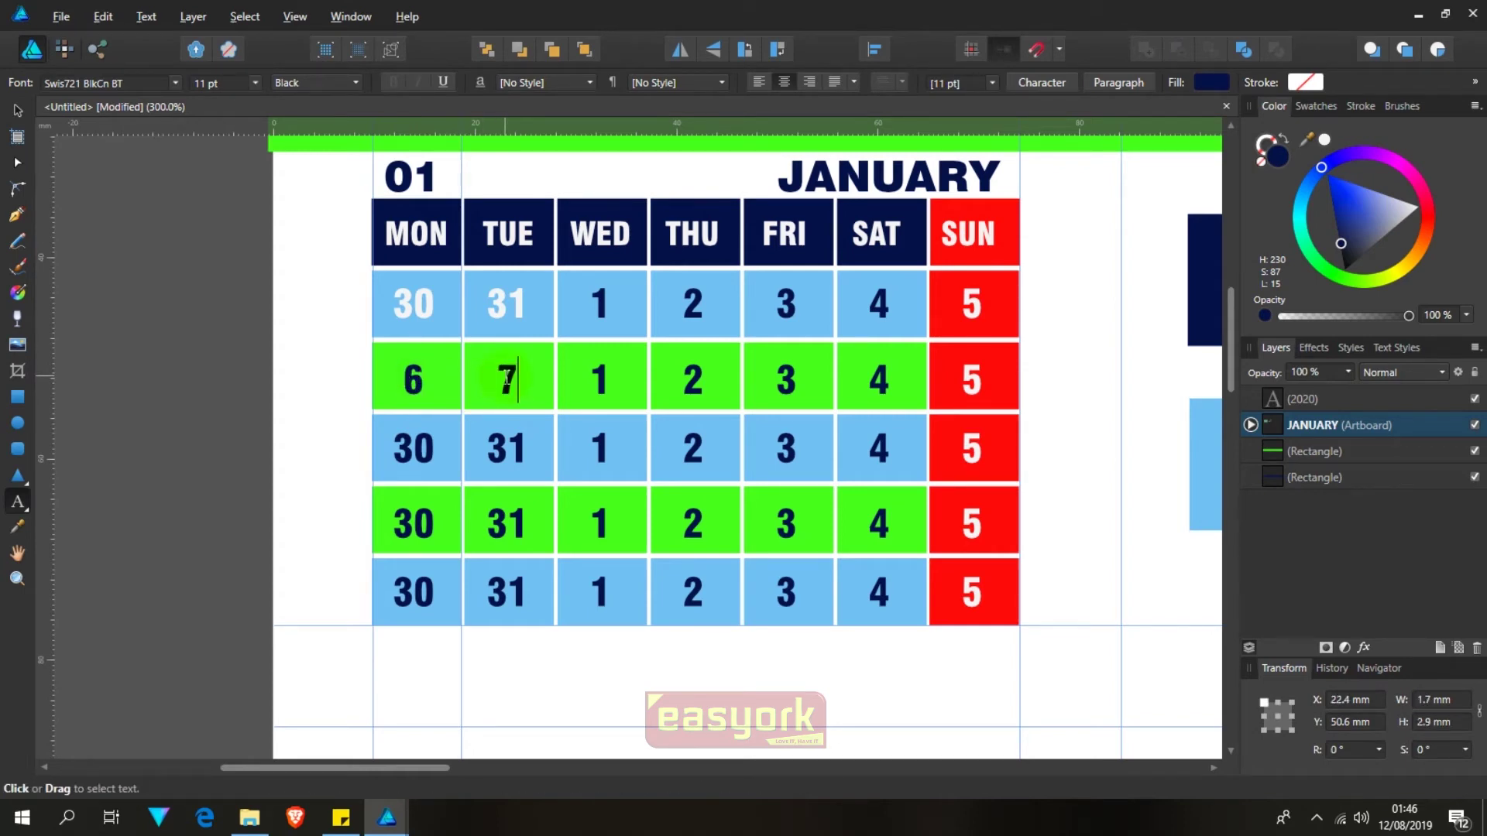
double_click(598, 380)
text(8)
double_click(693, 380)
text(9)
double_click(790, 399)
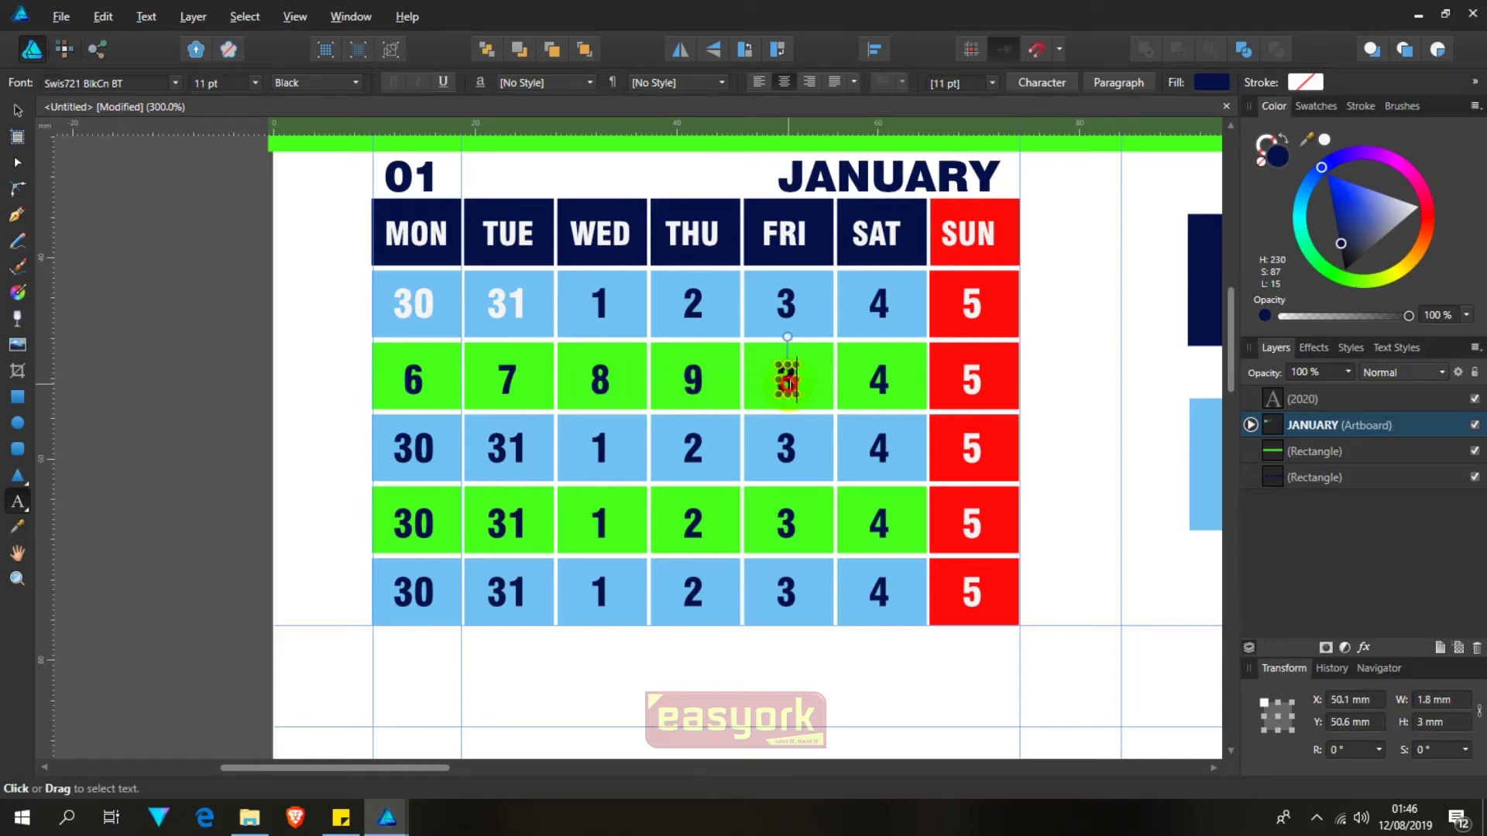
text(1)
double_click(789, 385)
text(10)
double_click(878, 380)
text(11)
double_click(968, 379)
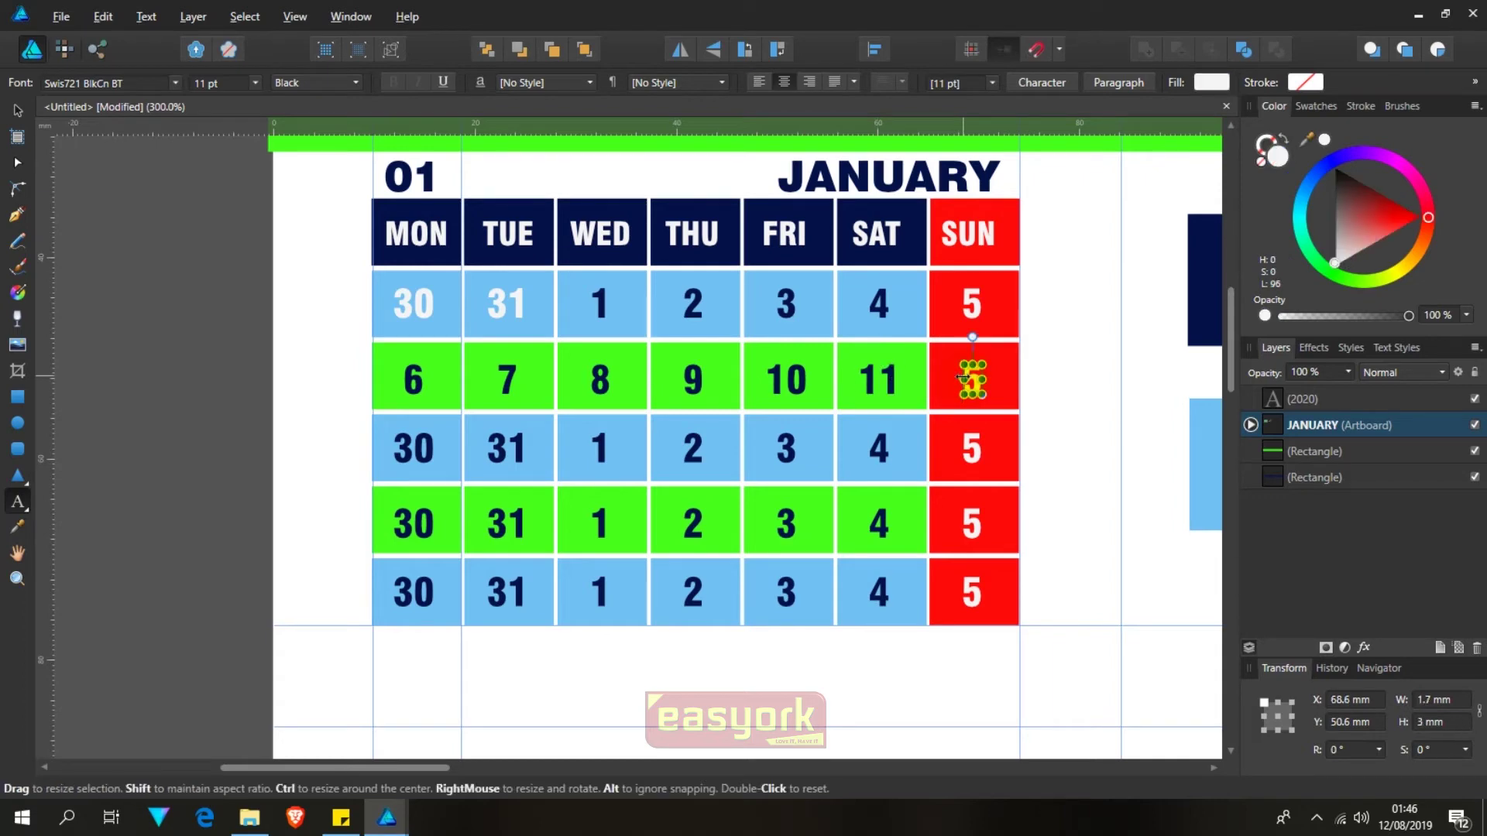
text(12)
text(12)
Step: Renumber January's third-week dates 13 through 19
click(418, 444)
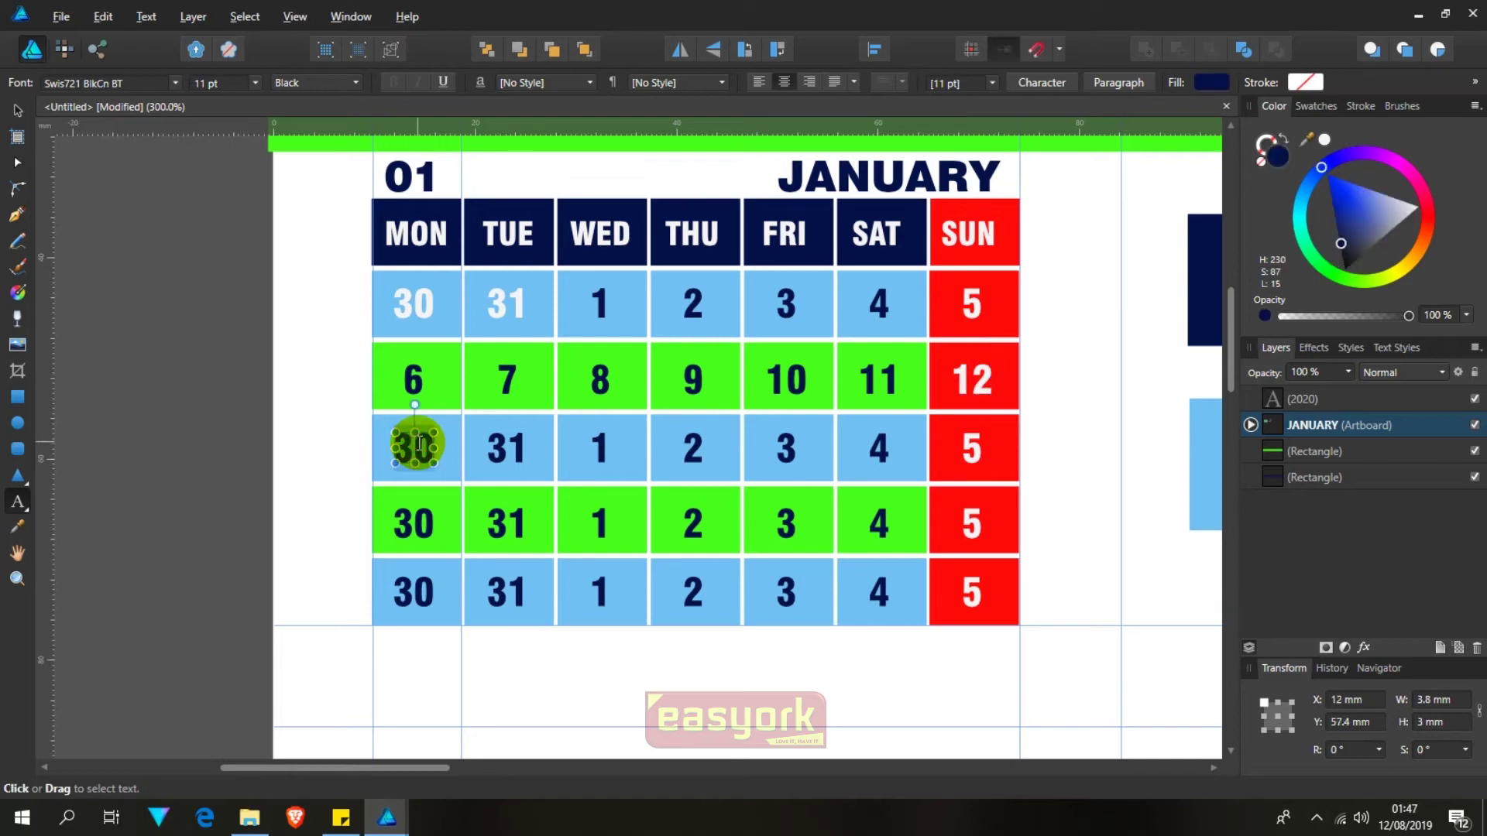
text(1)
click(503, 449)
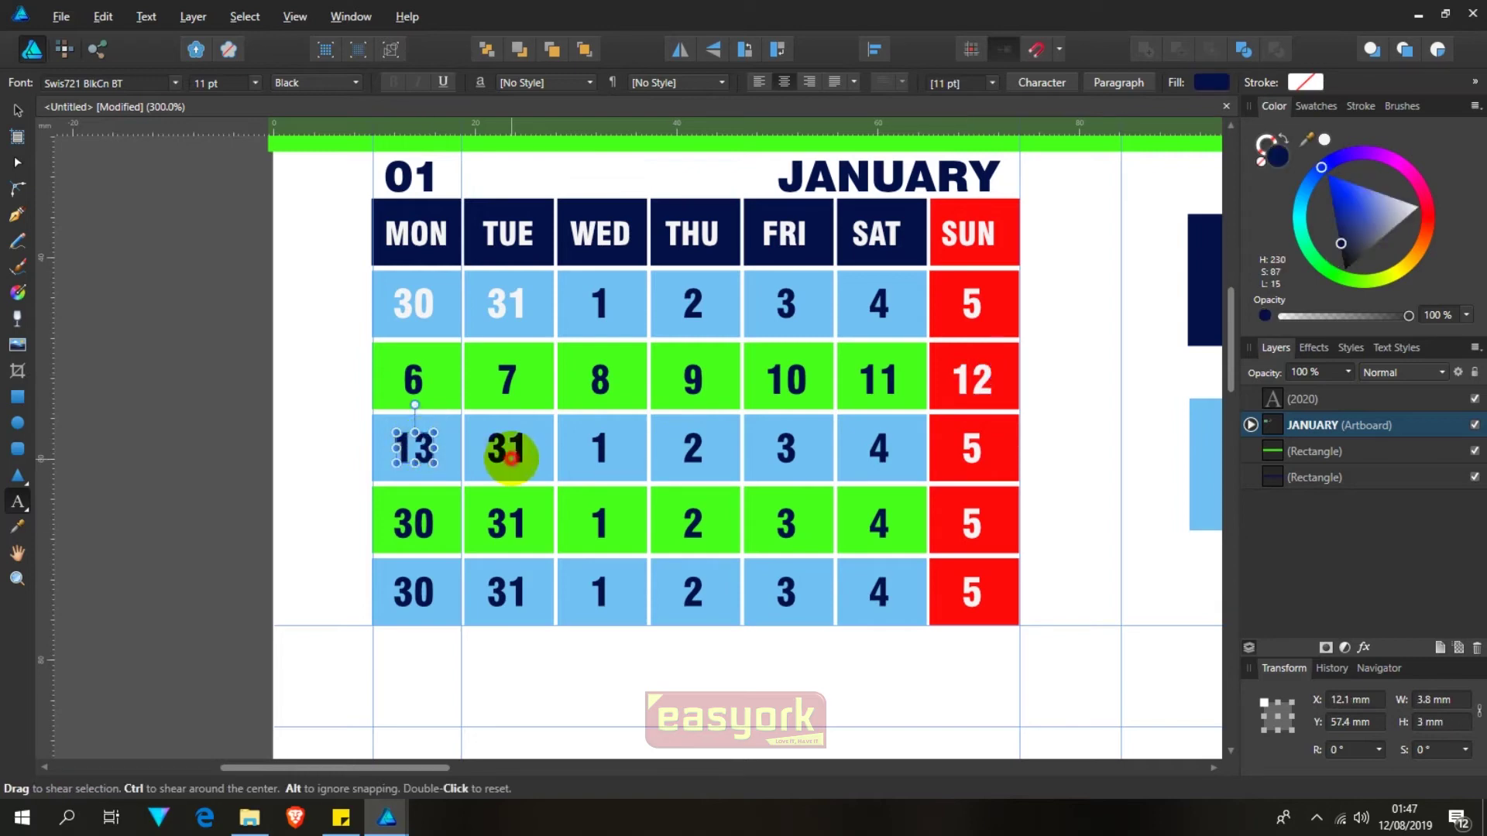
text(14)
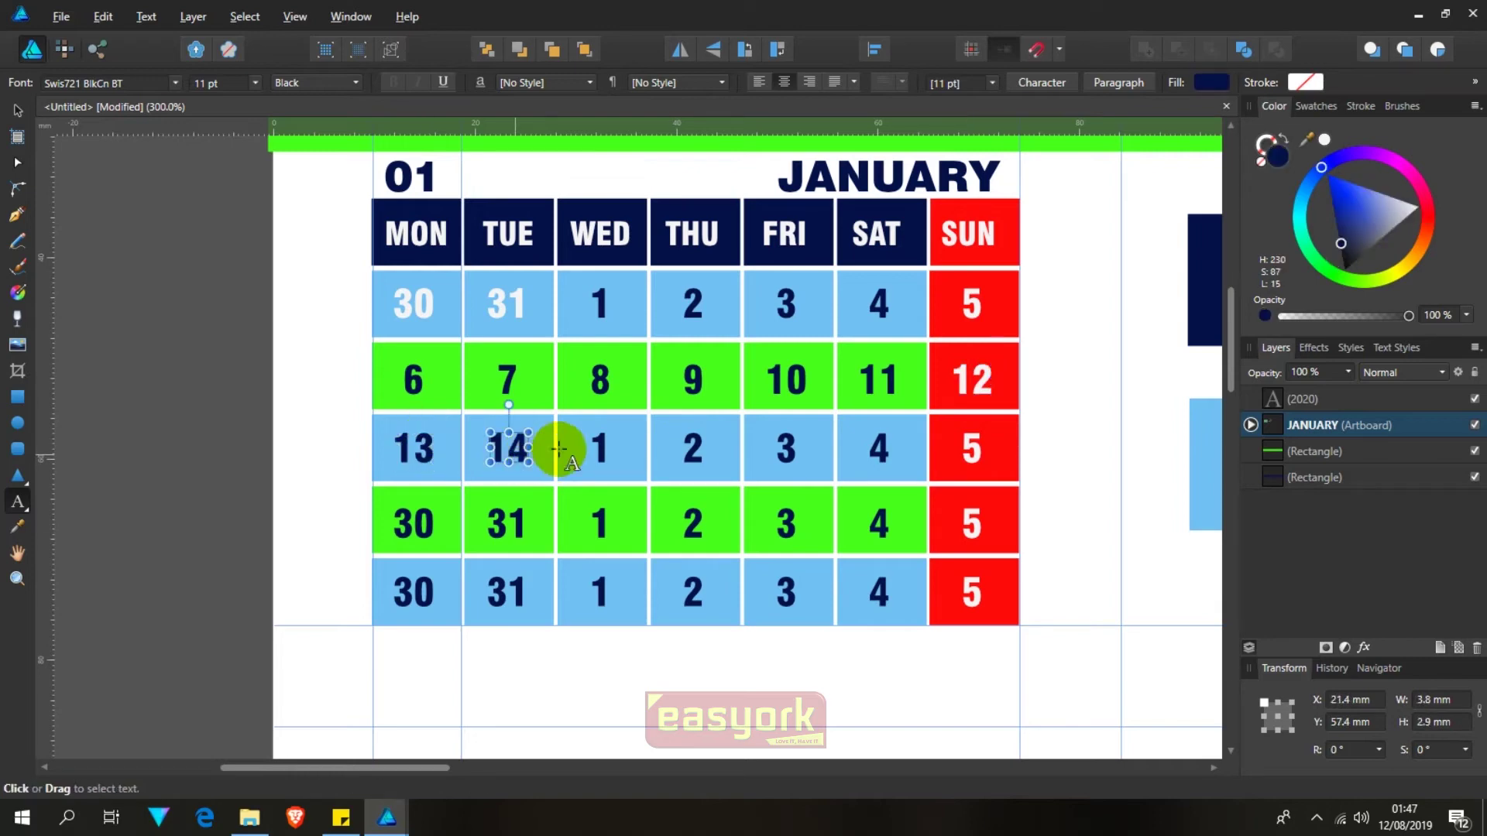
click(594, 448)
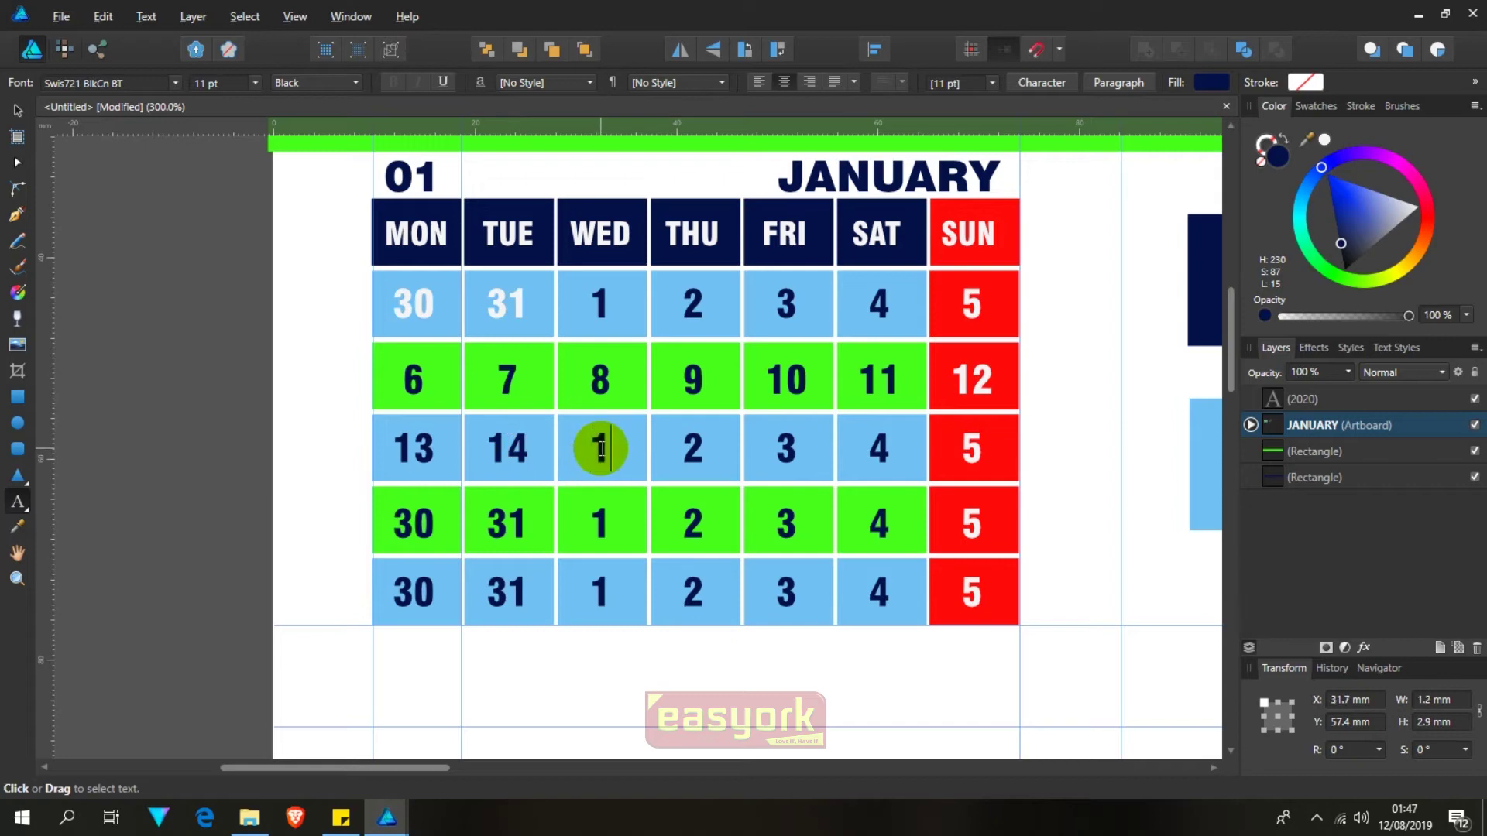
text(5)
click(692, 446)
text(16)
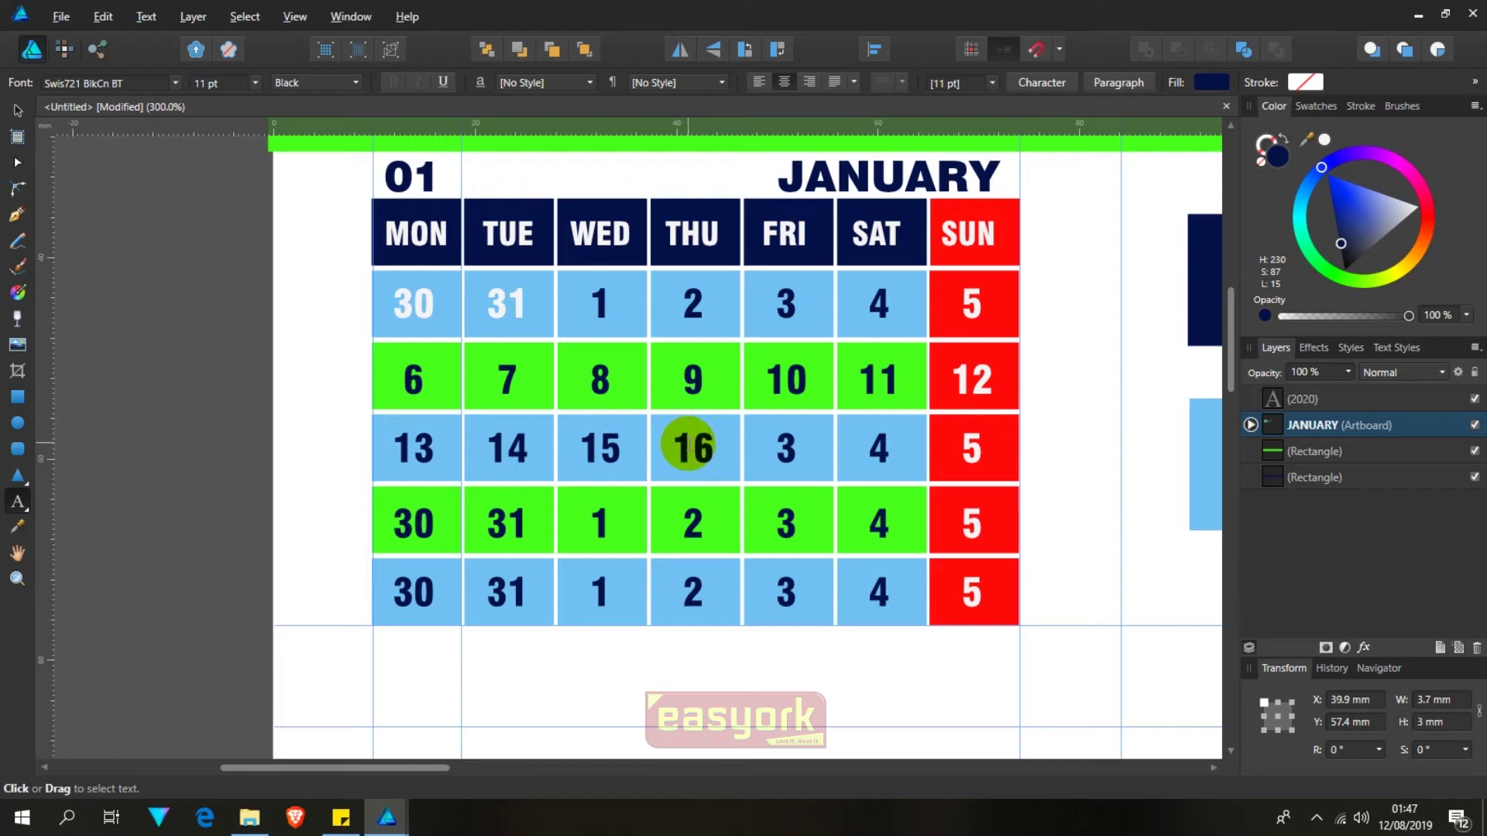
click(777, 445)
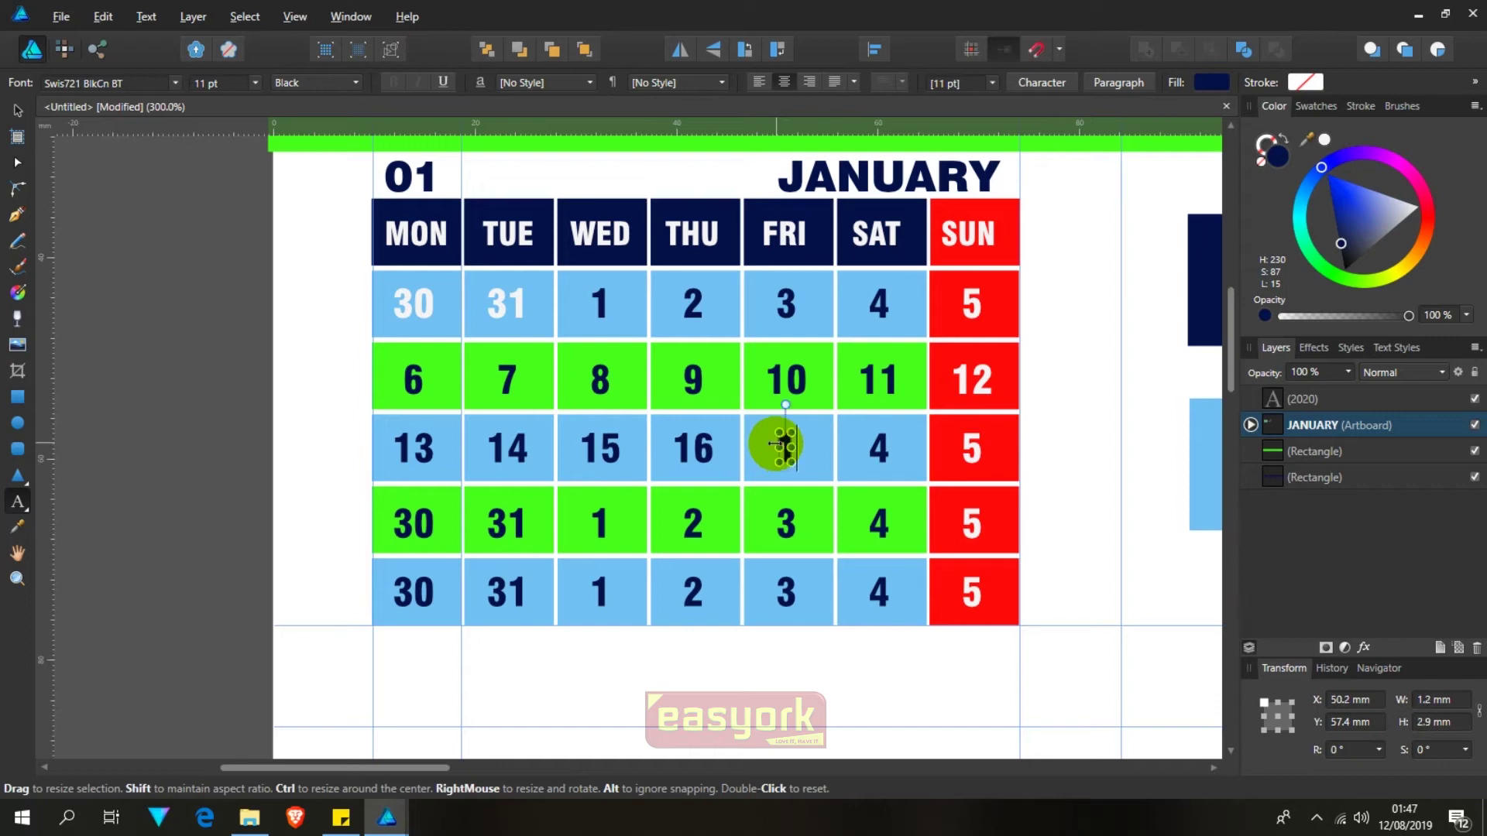
text(17)
click(879, 445)
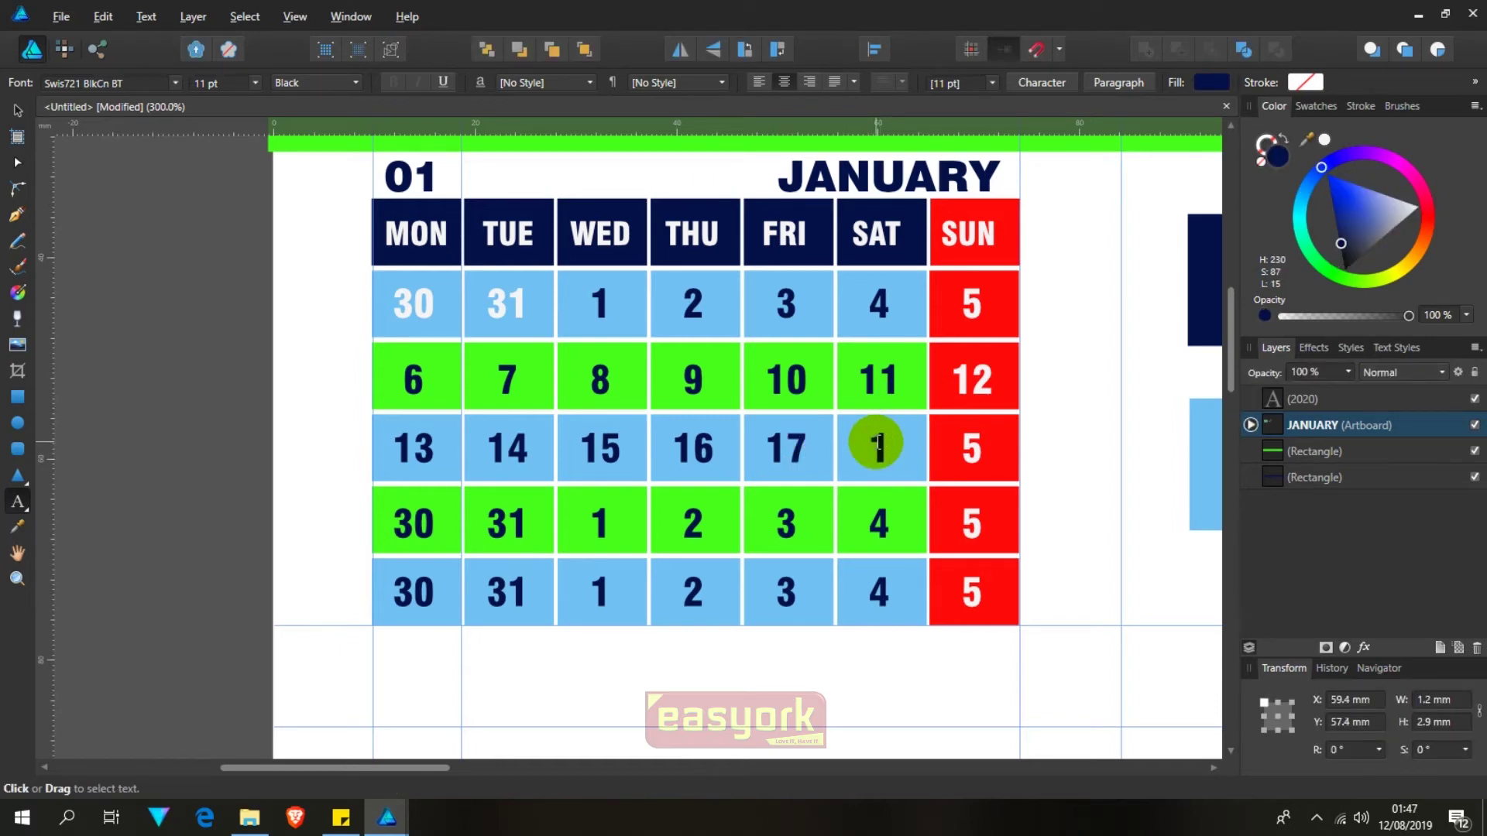
click(973, 448)
text(19)
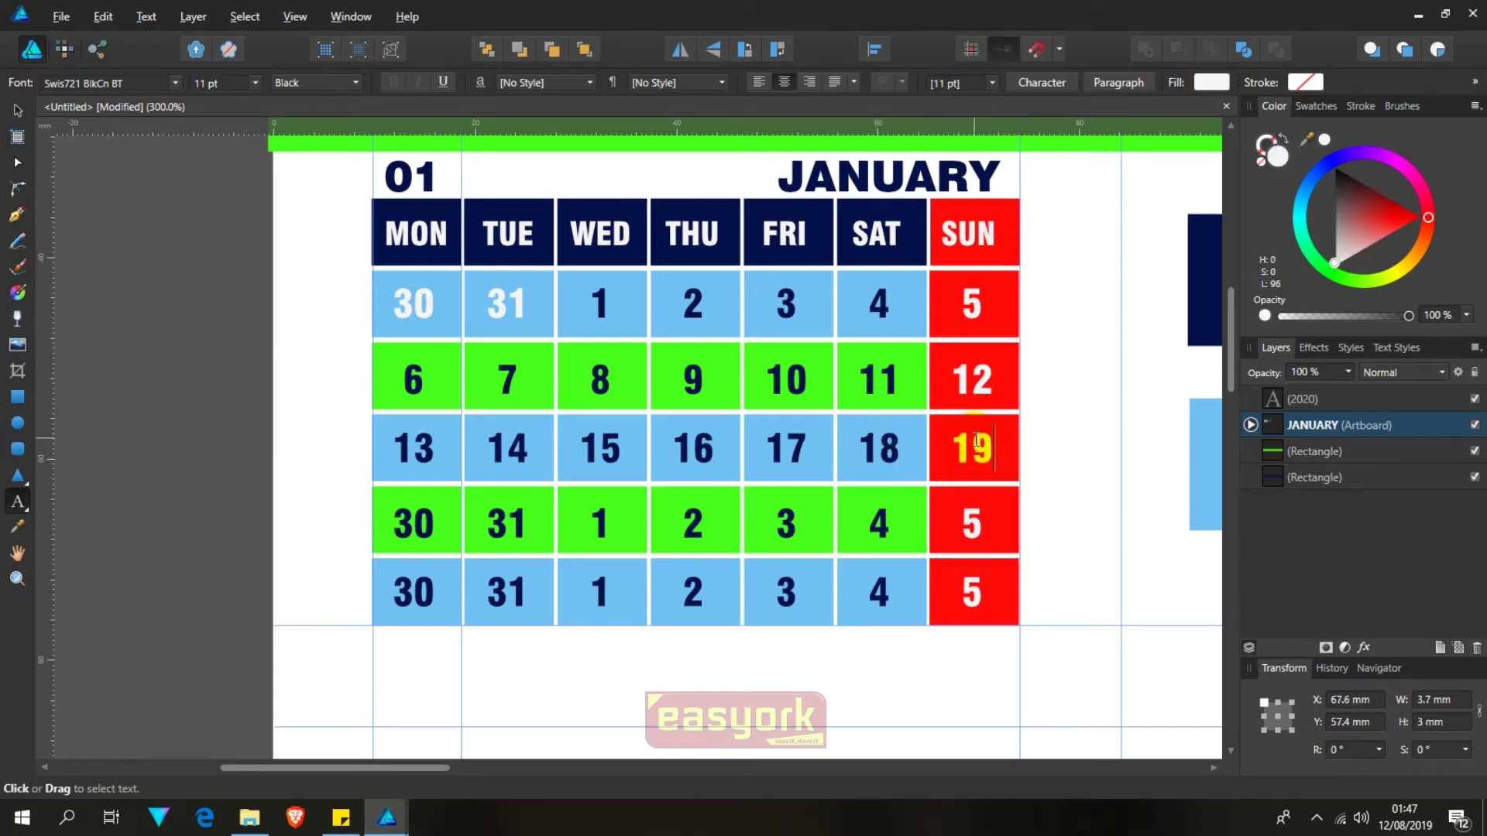
click(410, 525)
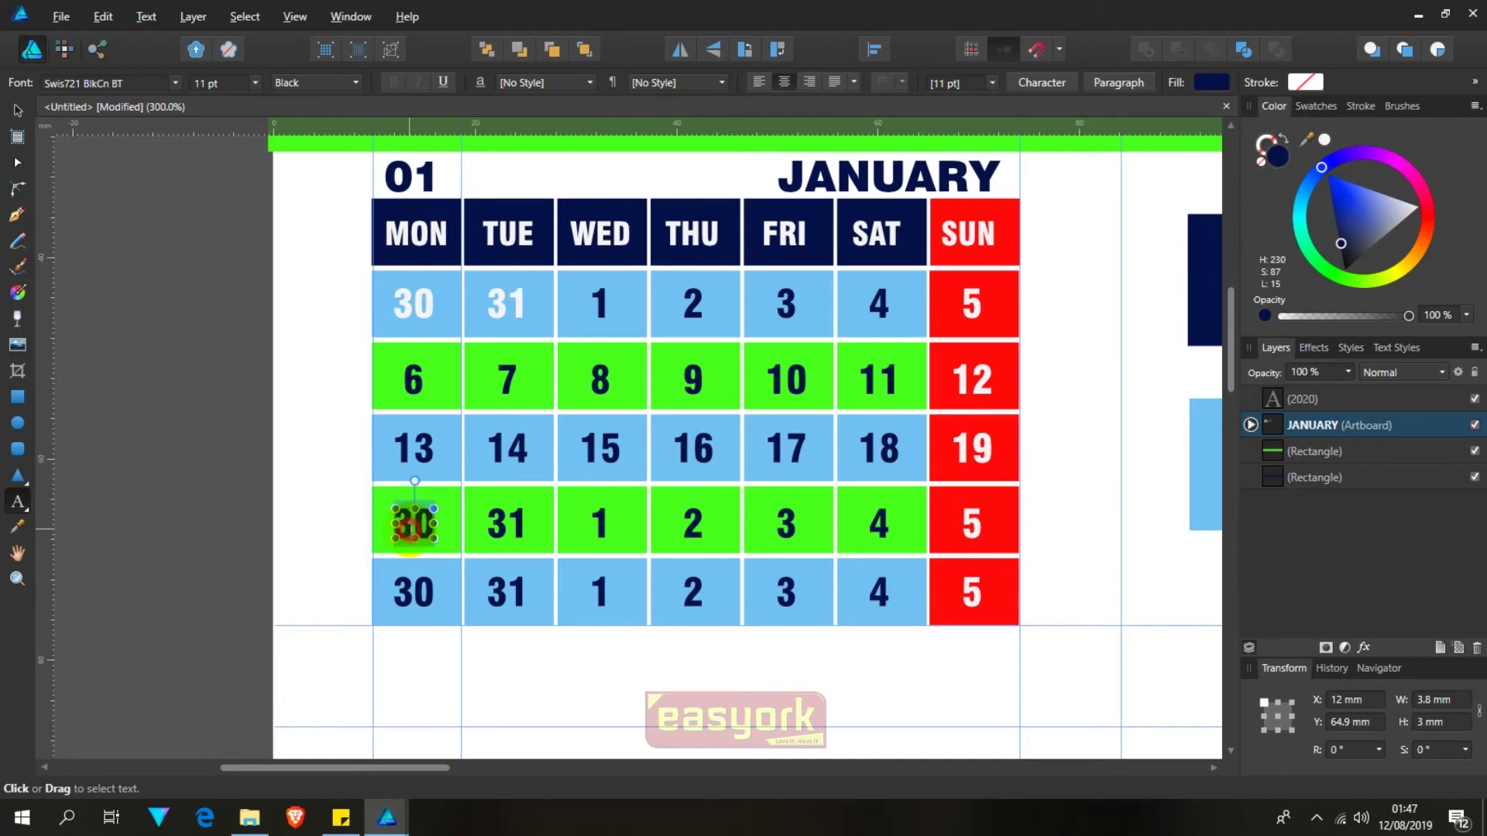
Step: Number January's fourth-week row 20 through 26
text(20)
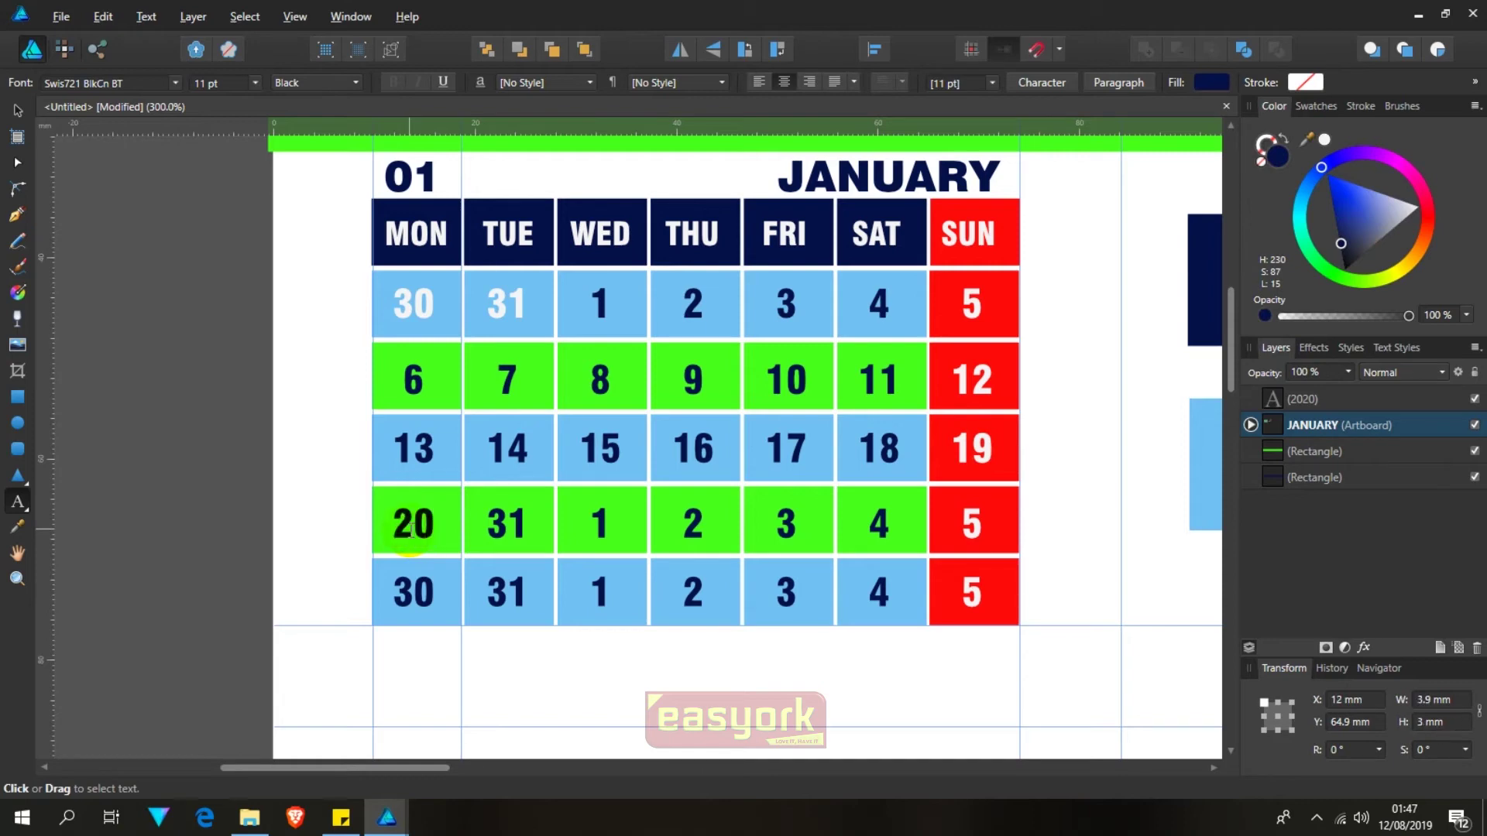
click(480, 511)
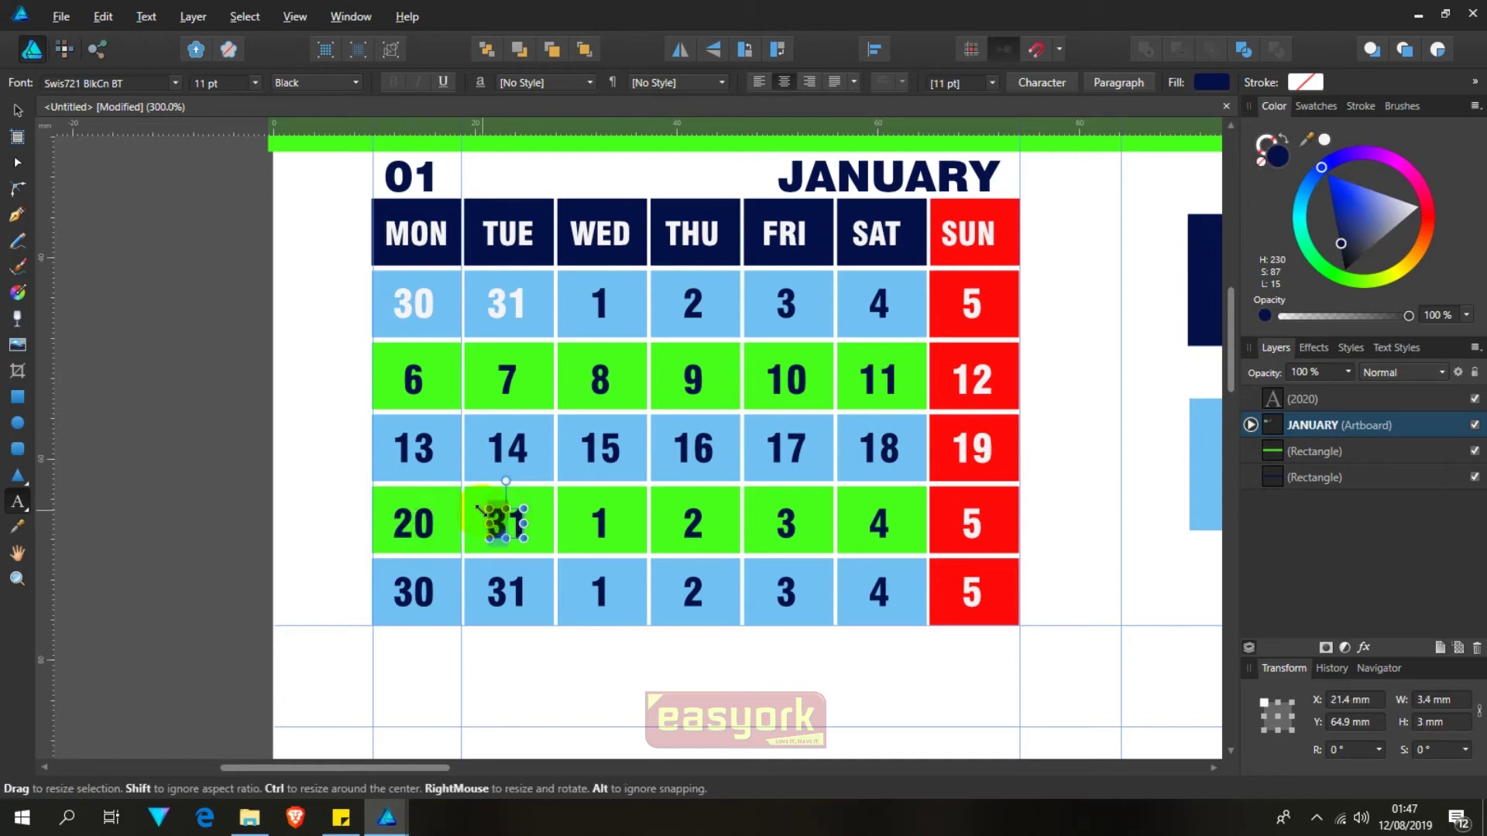
text(21)
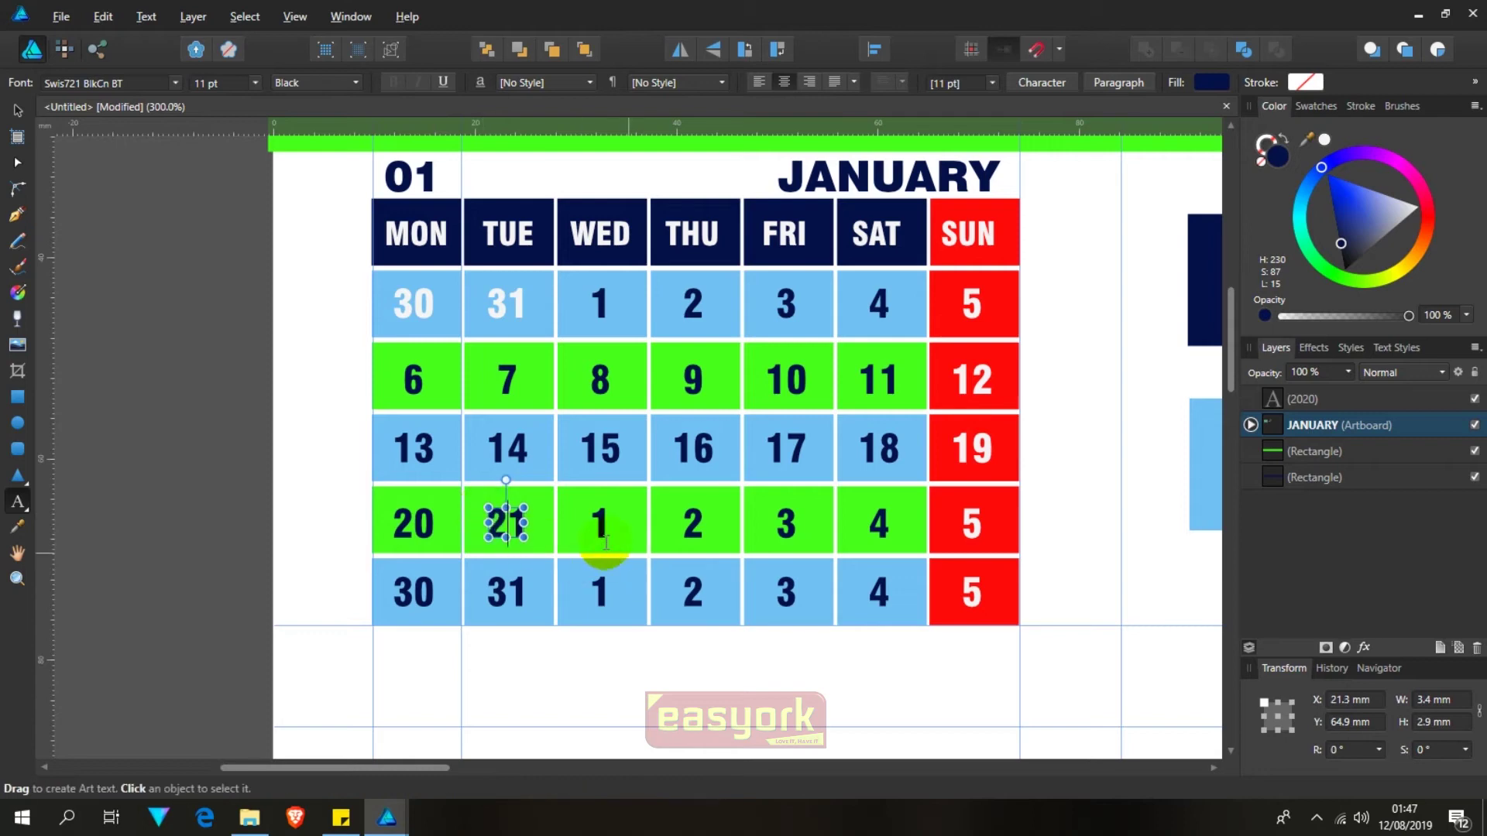
click(600, 517)
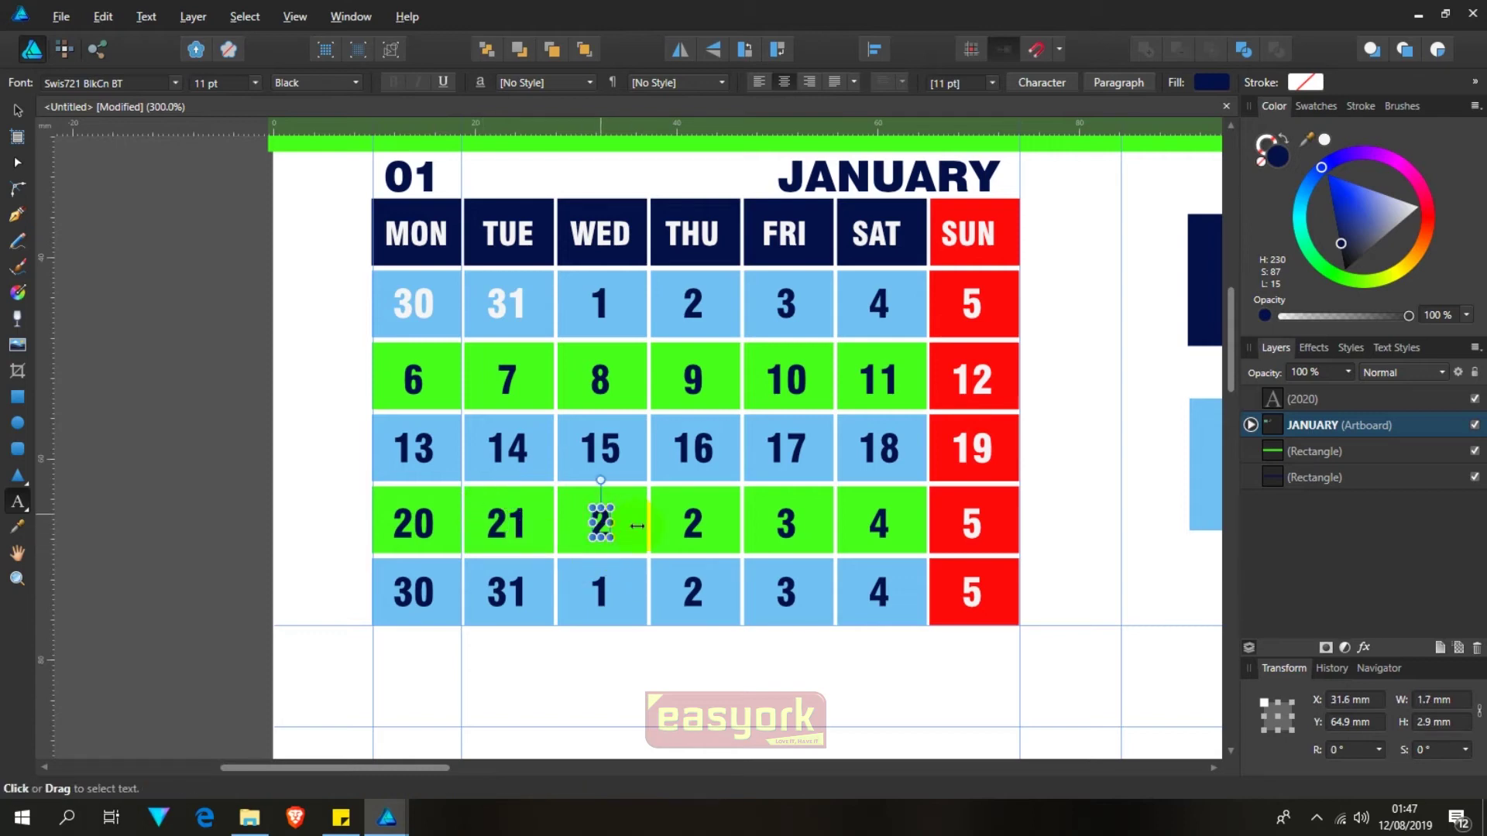
text(2)
click(693, 518)
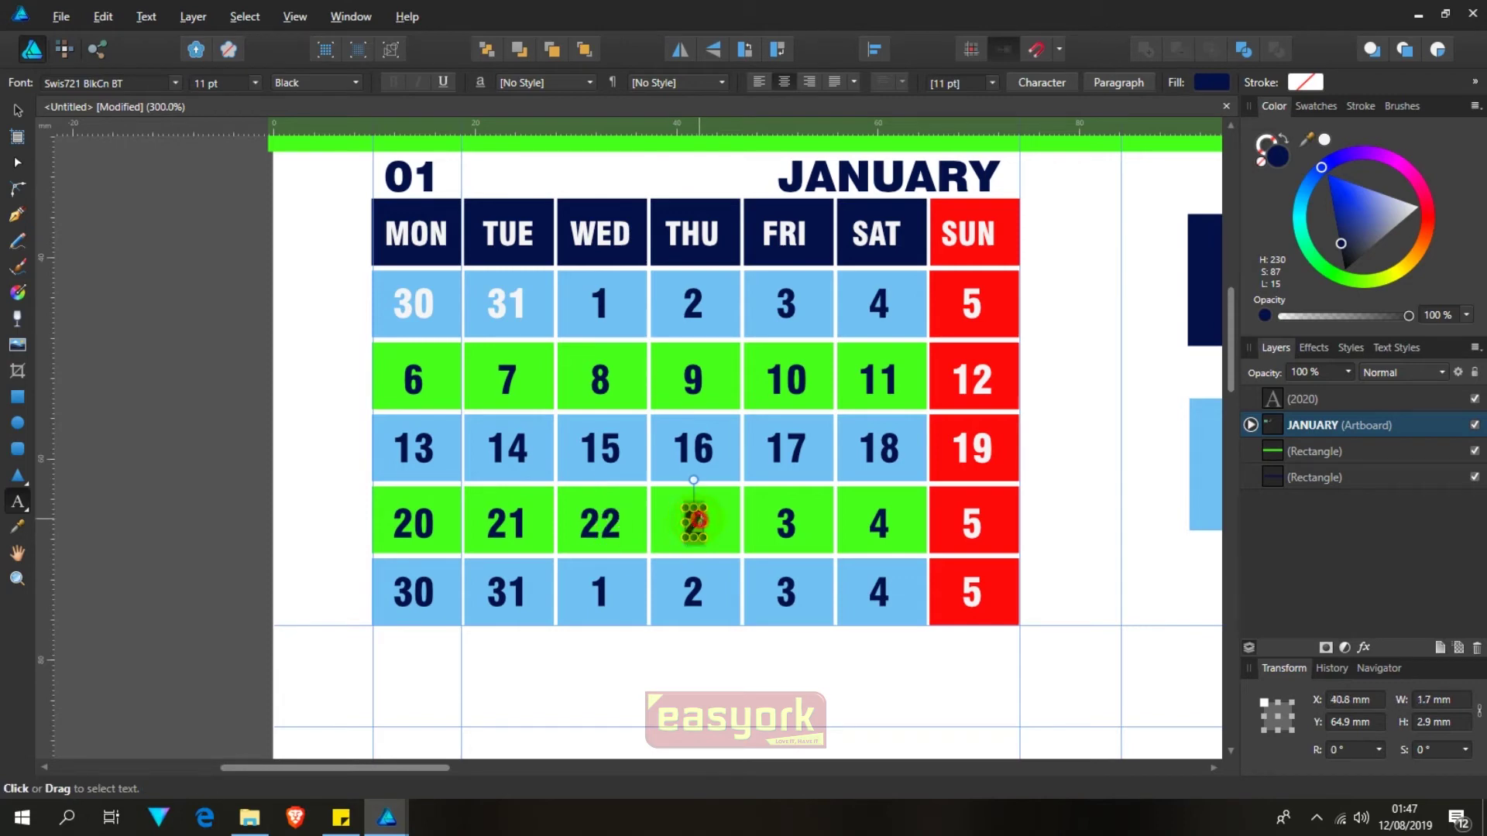
text(3)
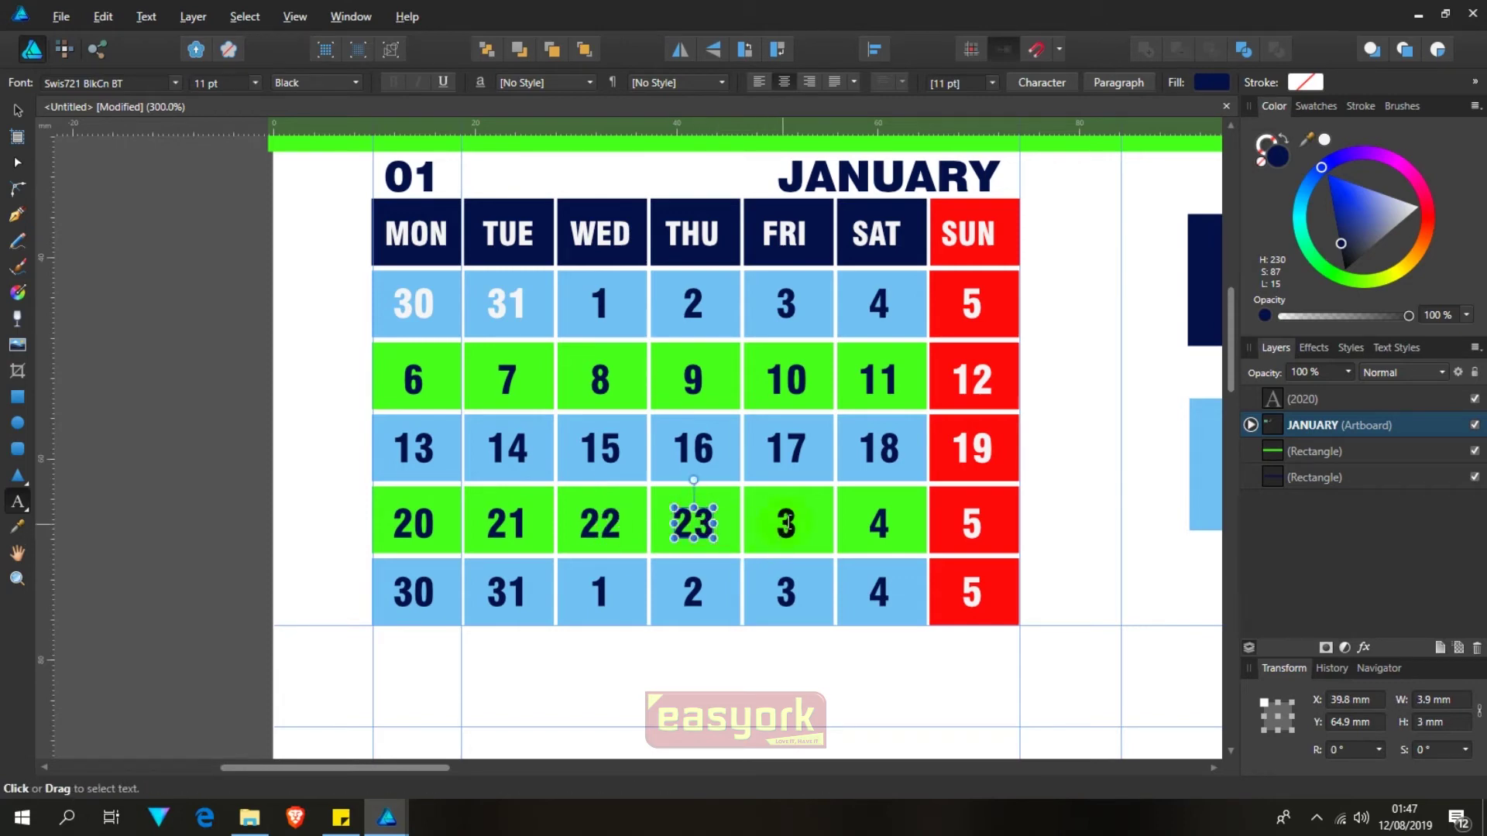
click(788, 520)
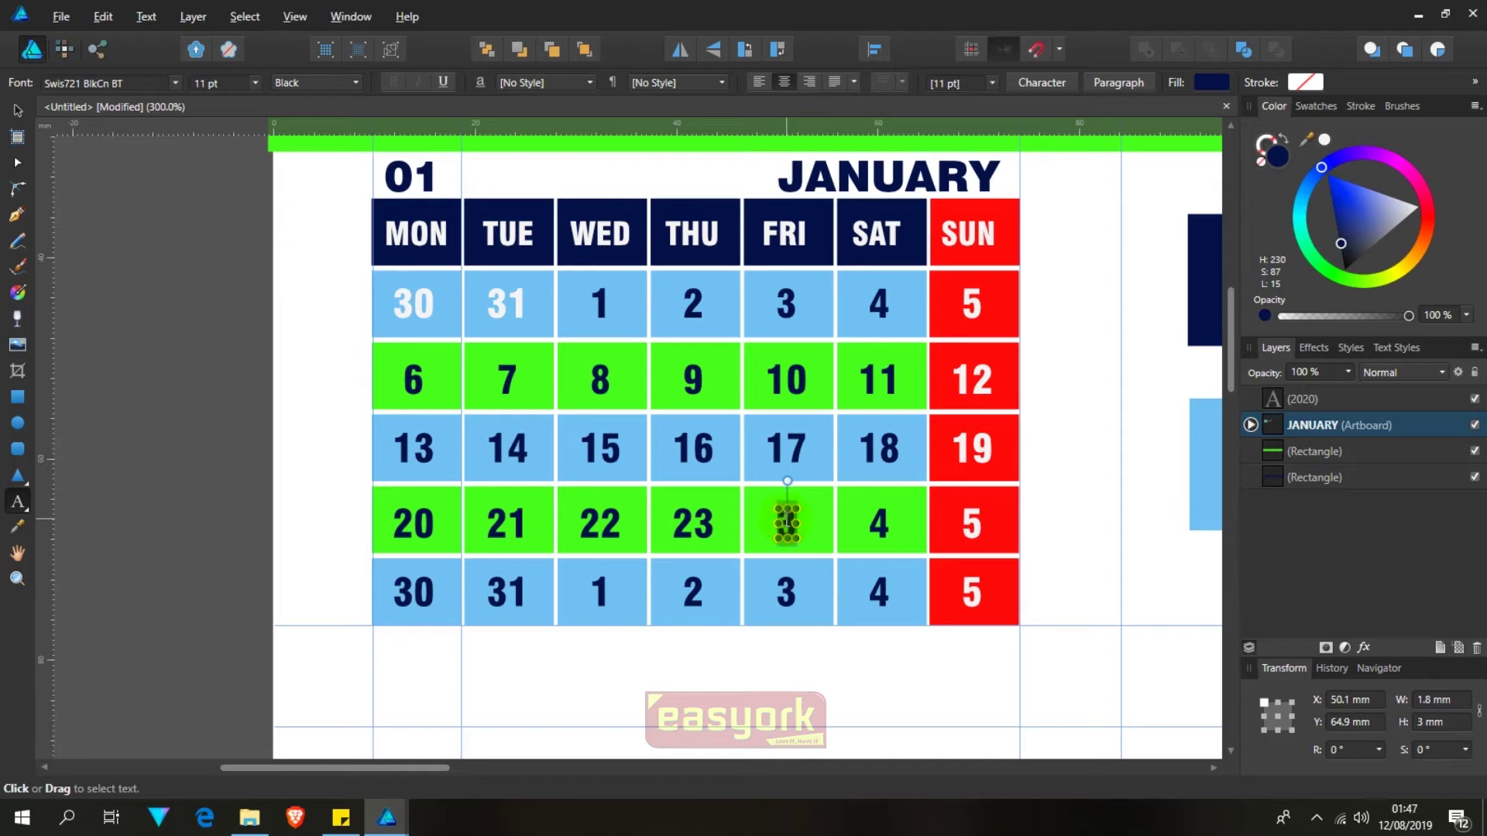
text(24)
double_click(879, 519)
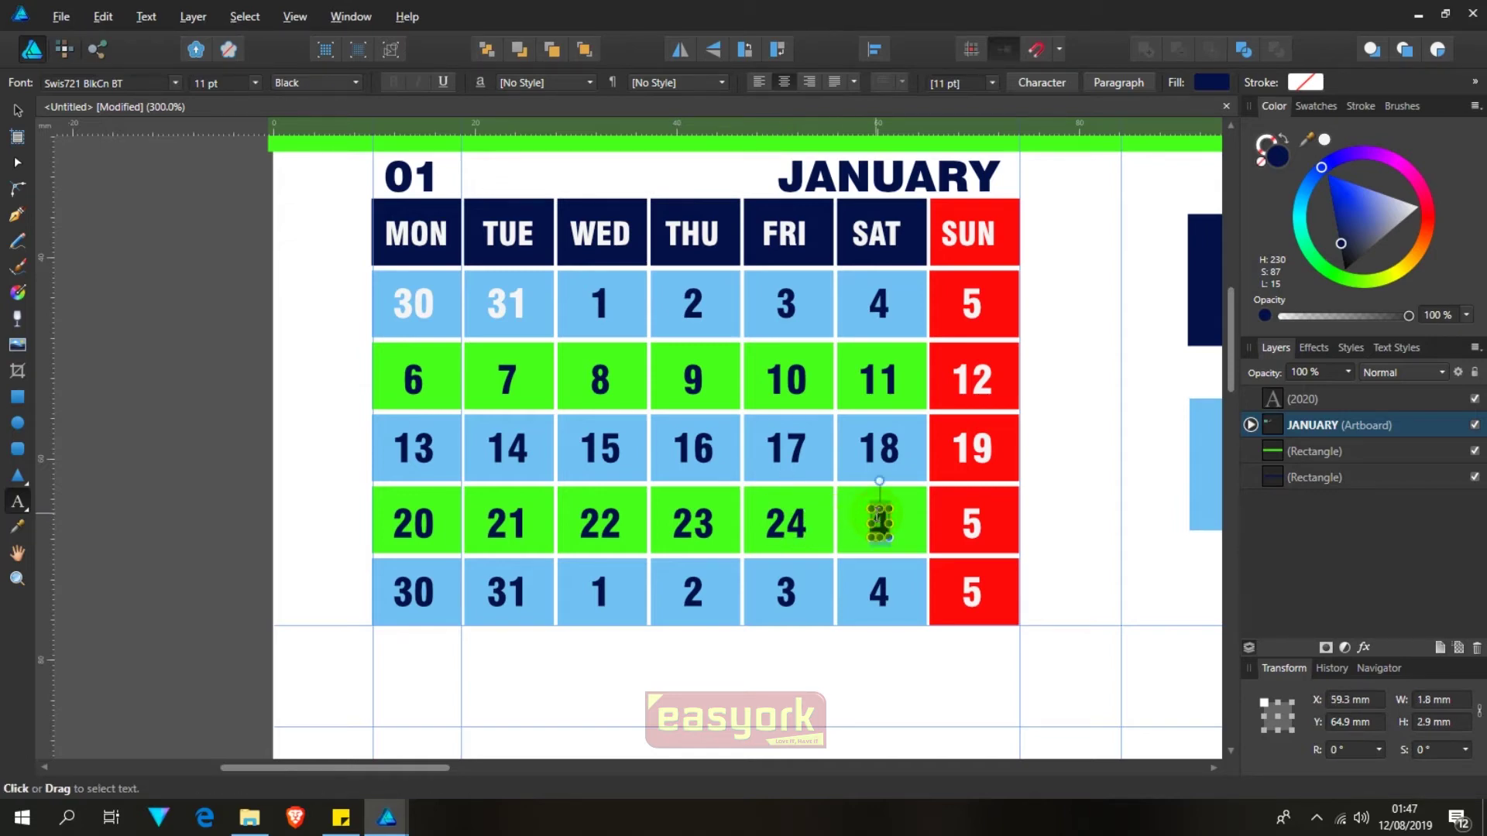
text(2)
text(25)
click(869, 515)
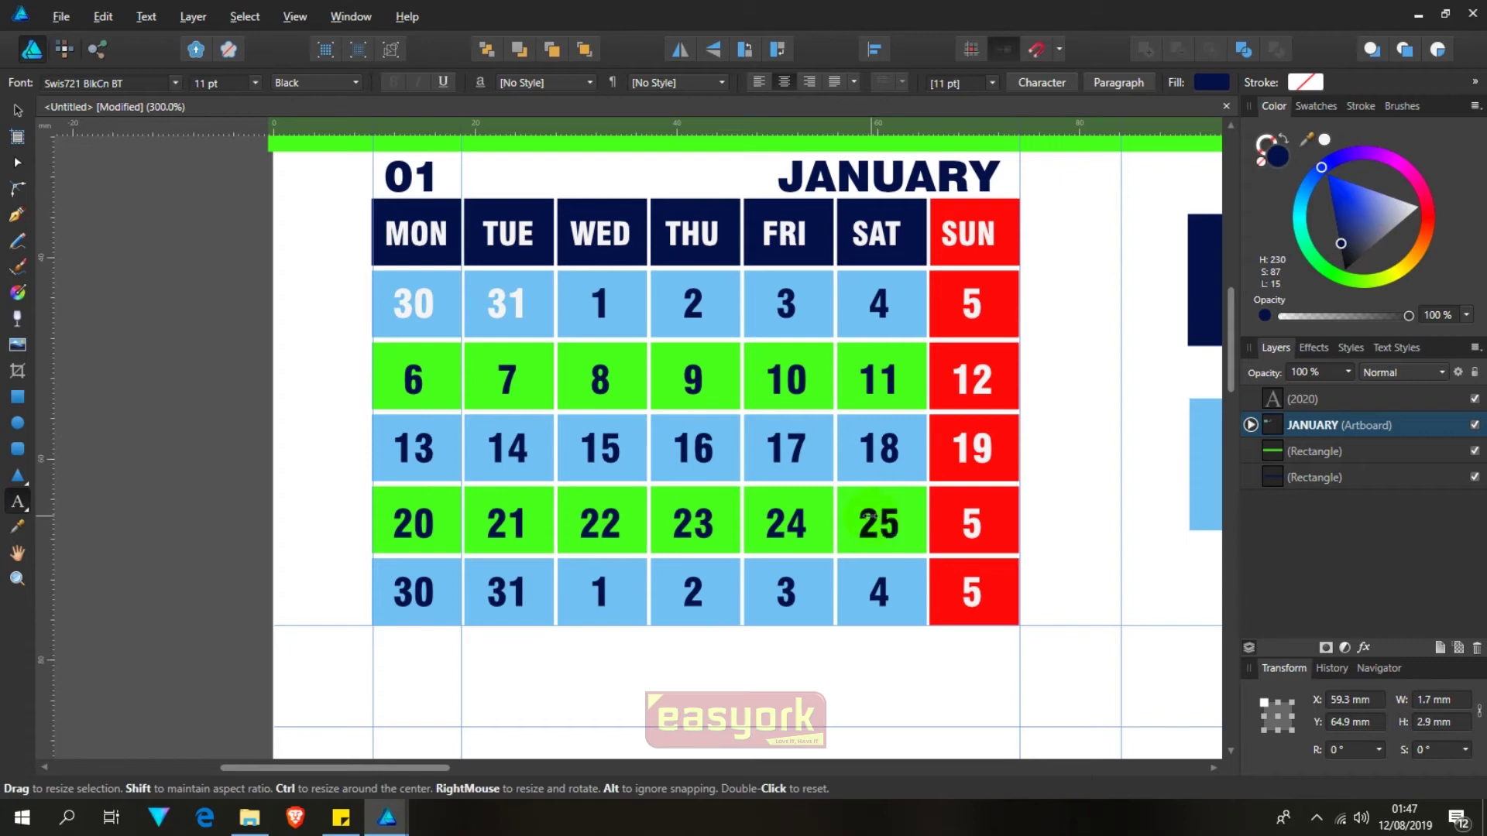
click(972, 522)
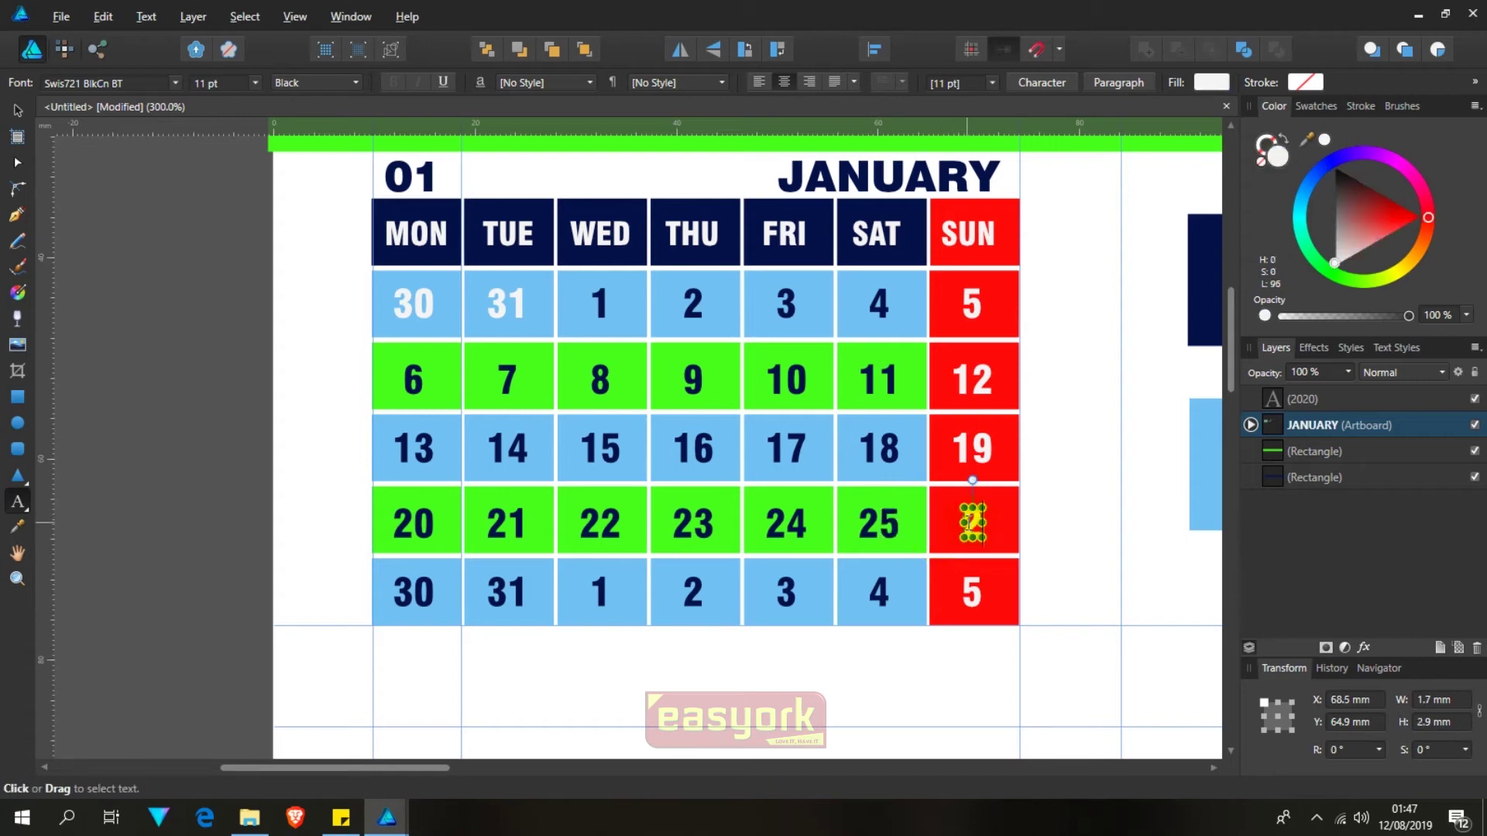
text(6)
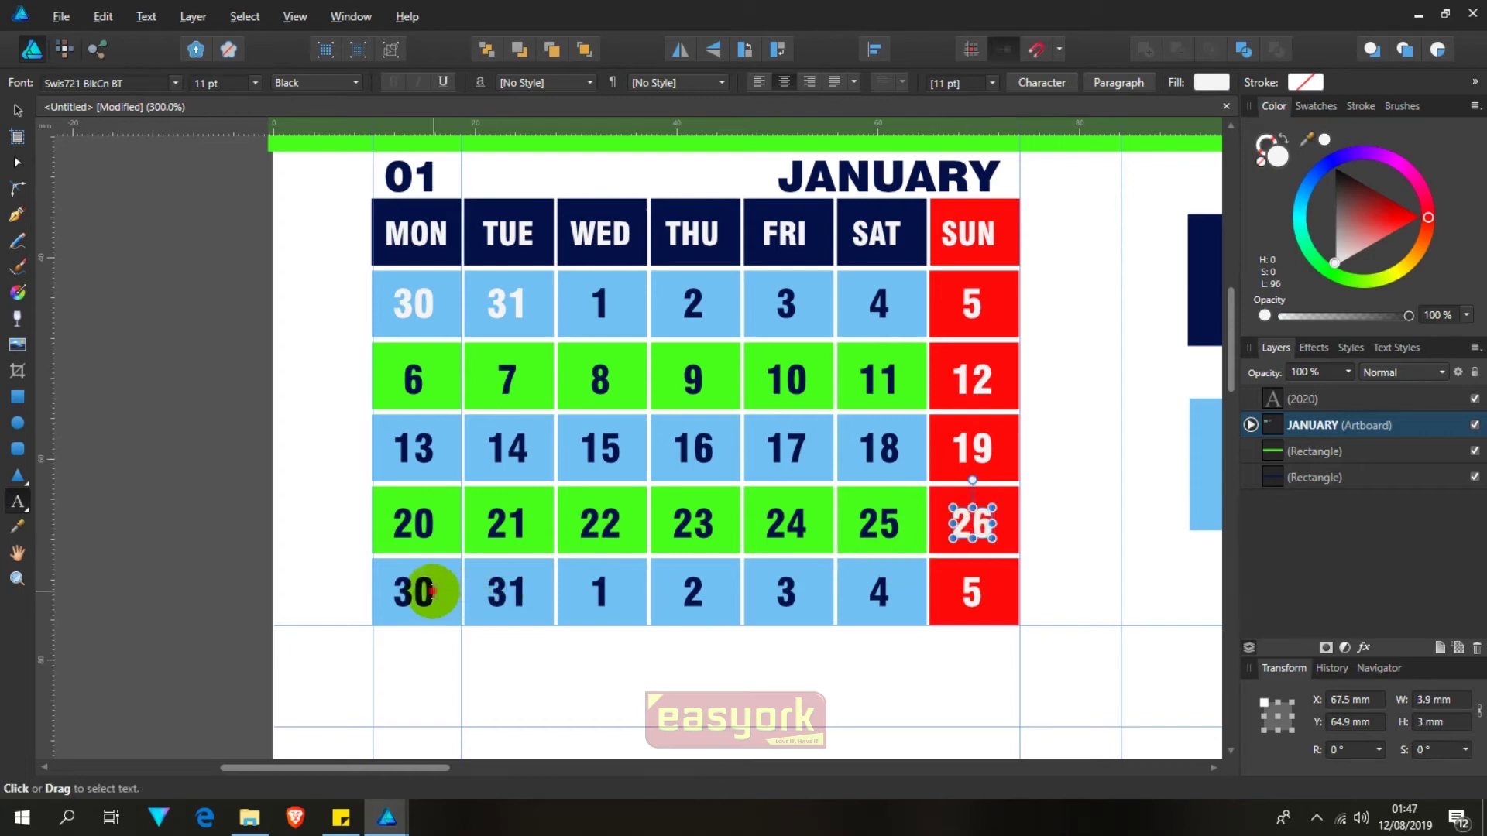
Step: Number the last row 27–31 followed by 1 and 2, then leave text editing
click(430, 591)
double_click(432, 591)
text(27)
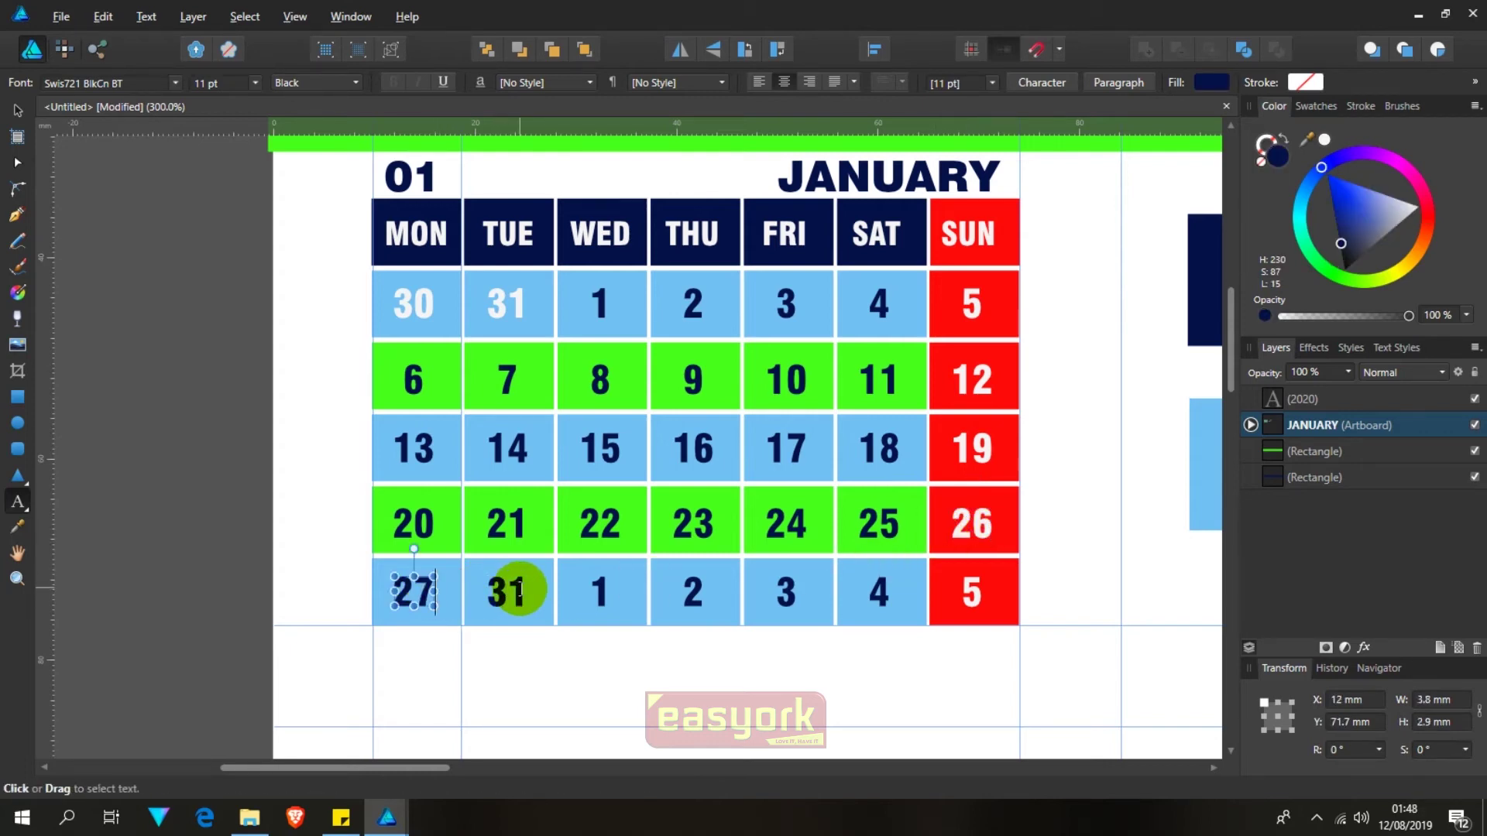
click(524, 591)
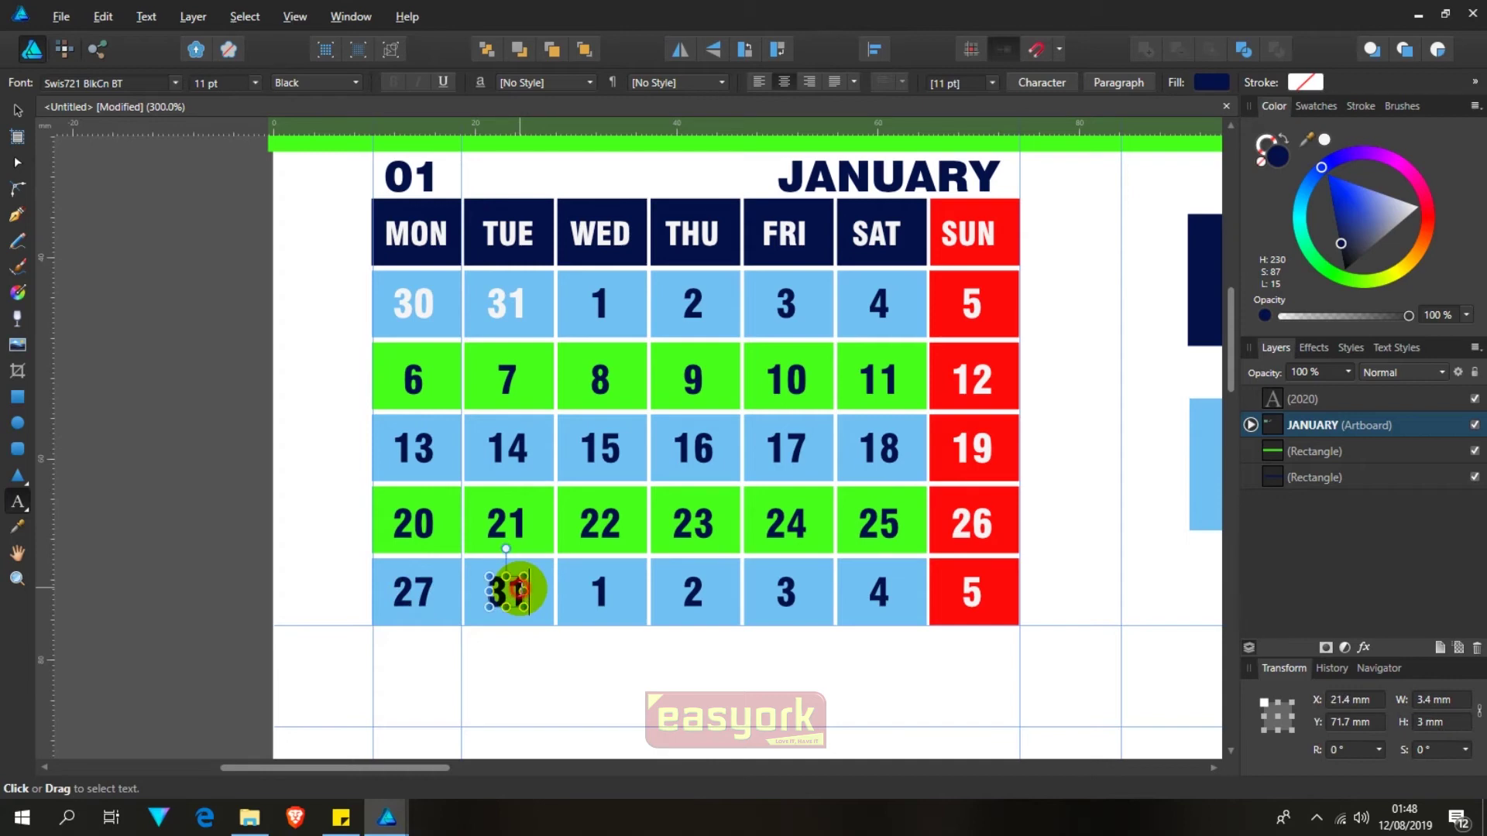
text(28)
click(600, 590)
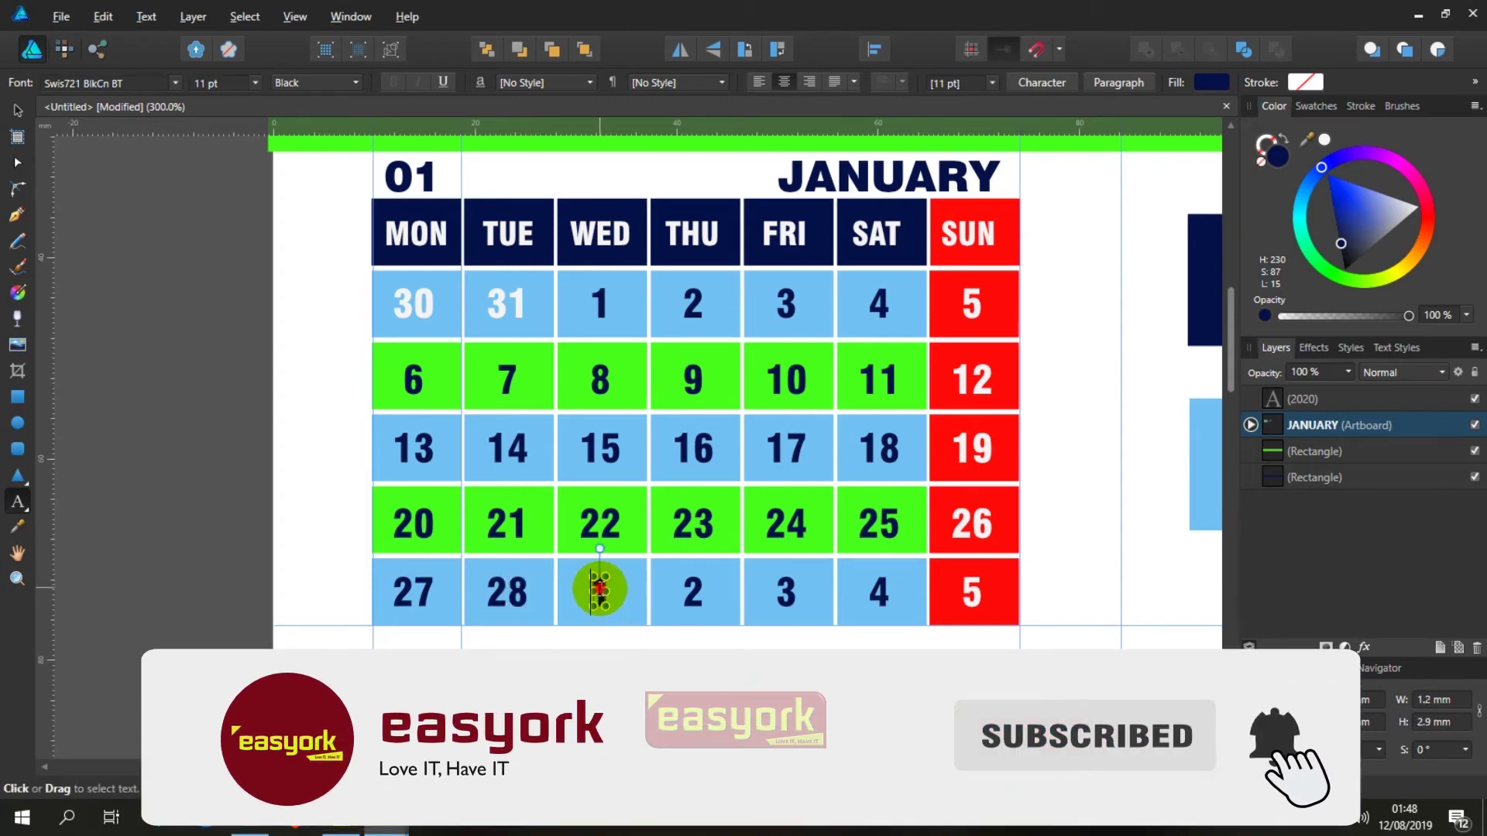
text(29)
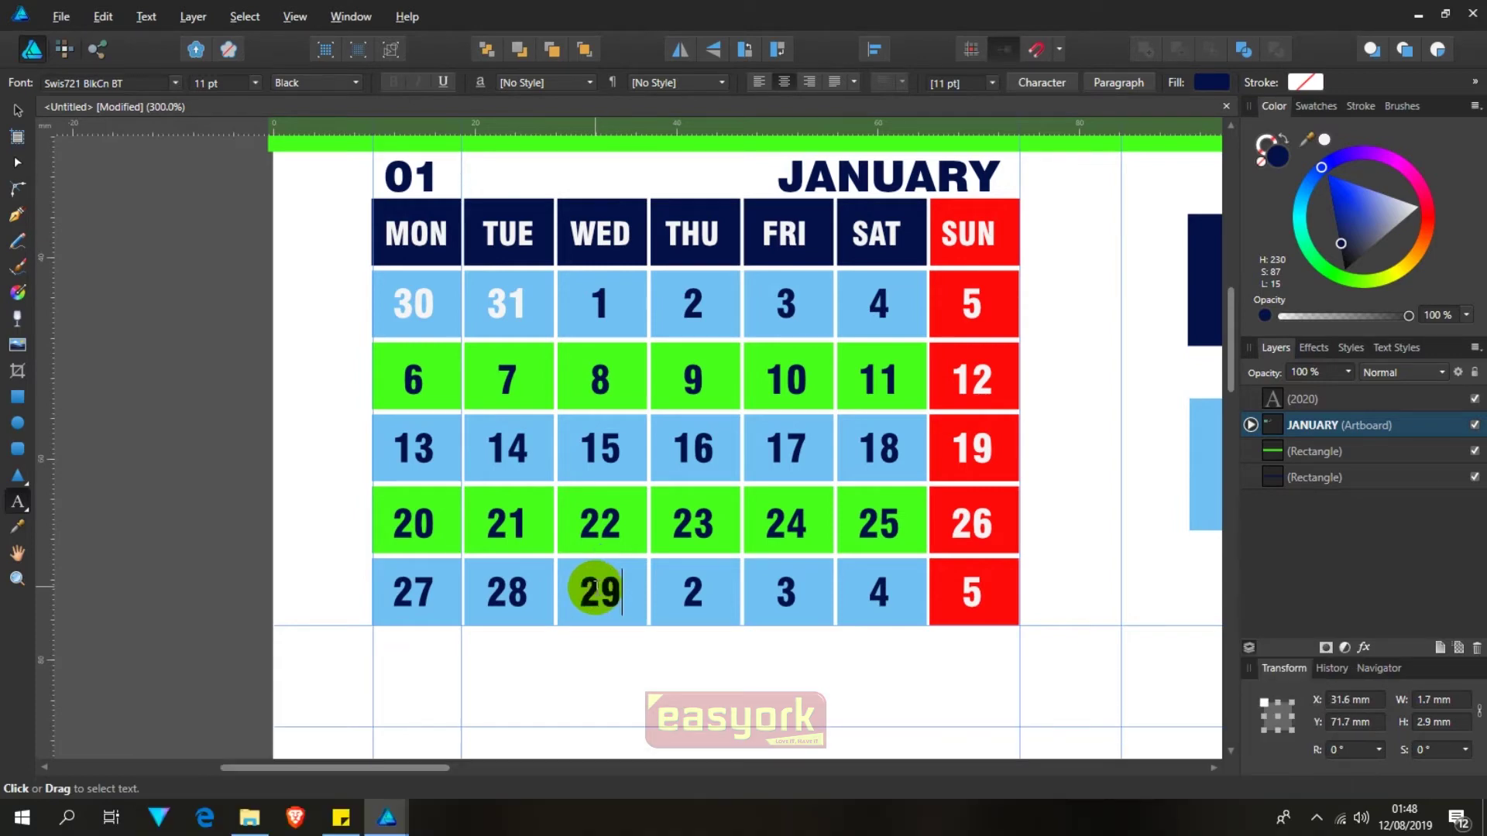
double_click(692, 595)
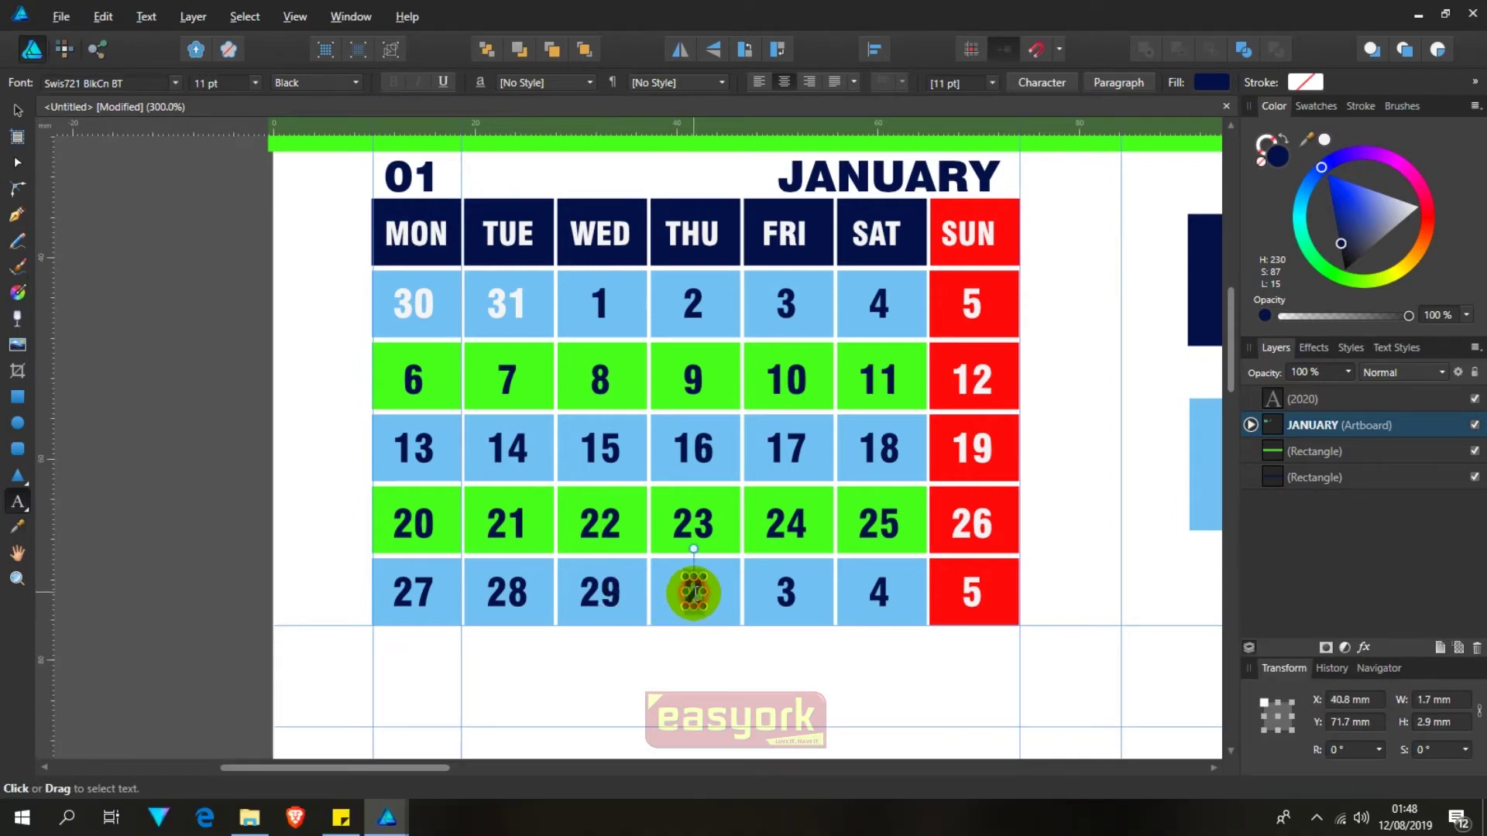
text(30)
double_click(787, 591)
text(1)
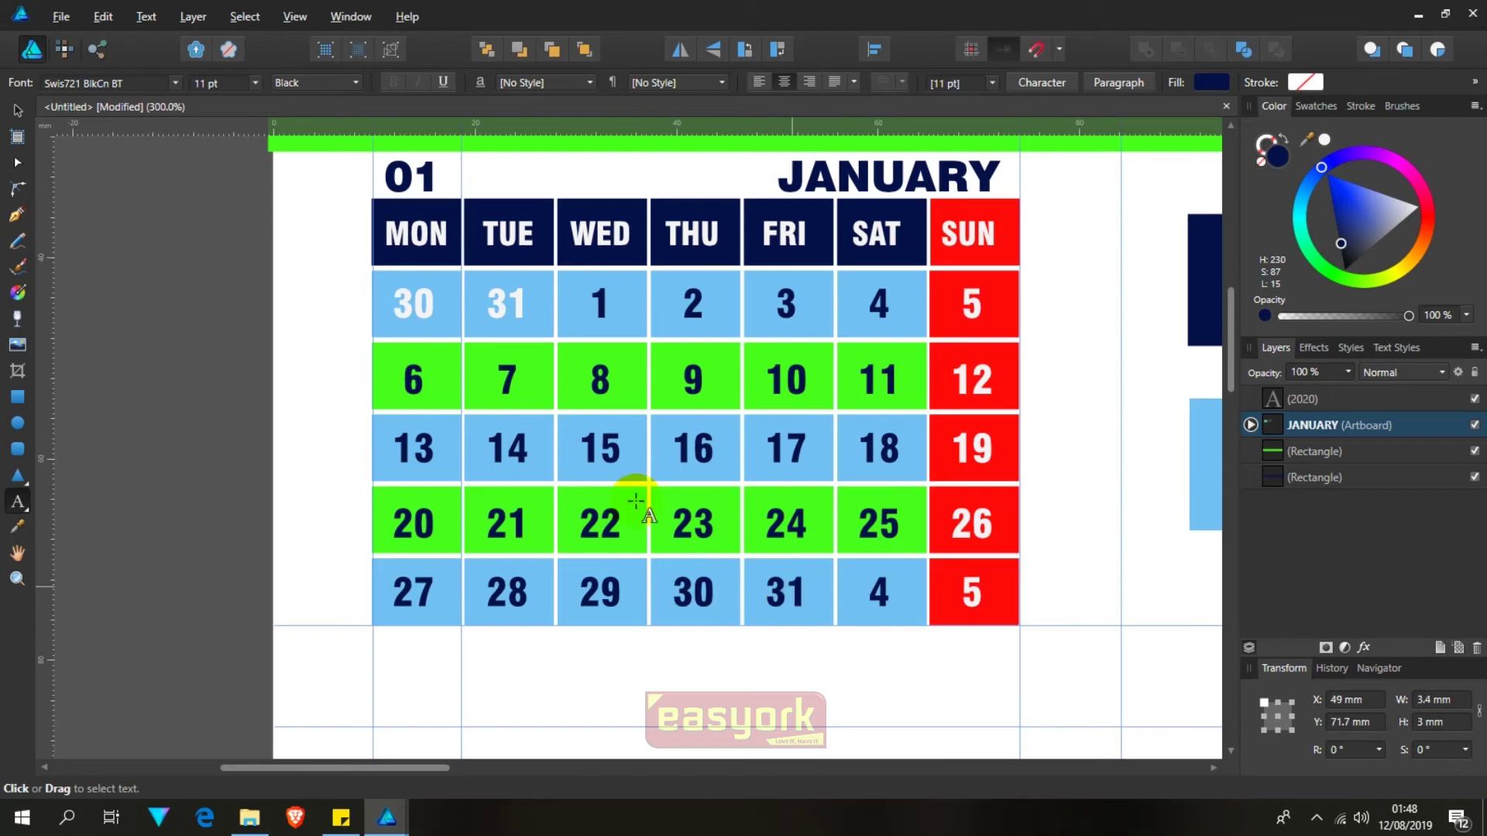
double_click(881, 593)
text(1)
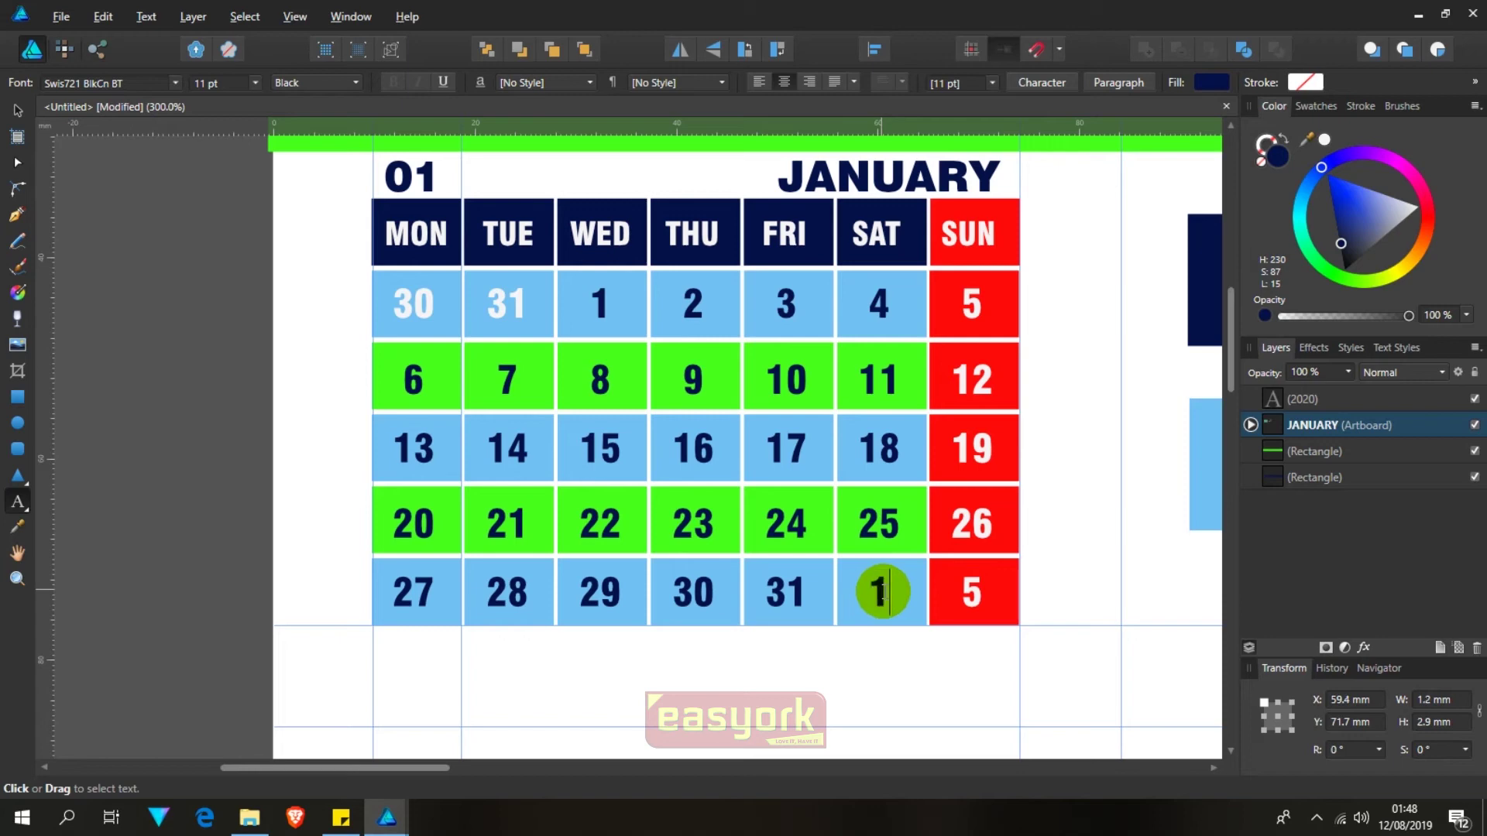
double_click(968, 593)
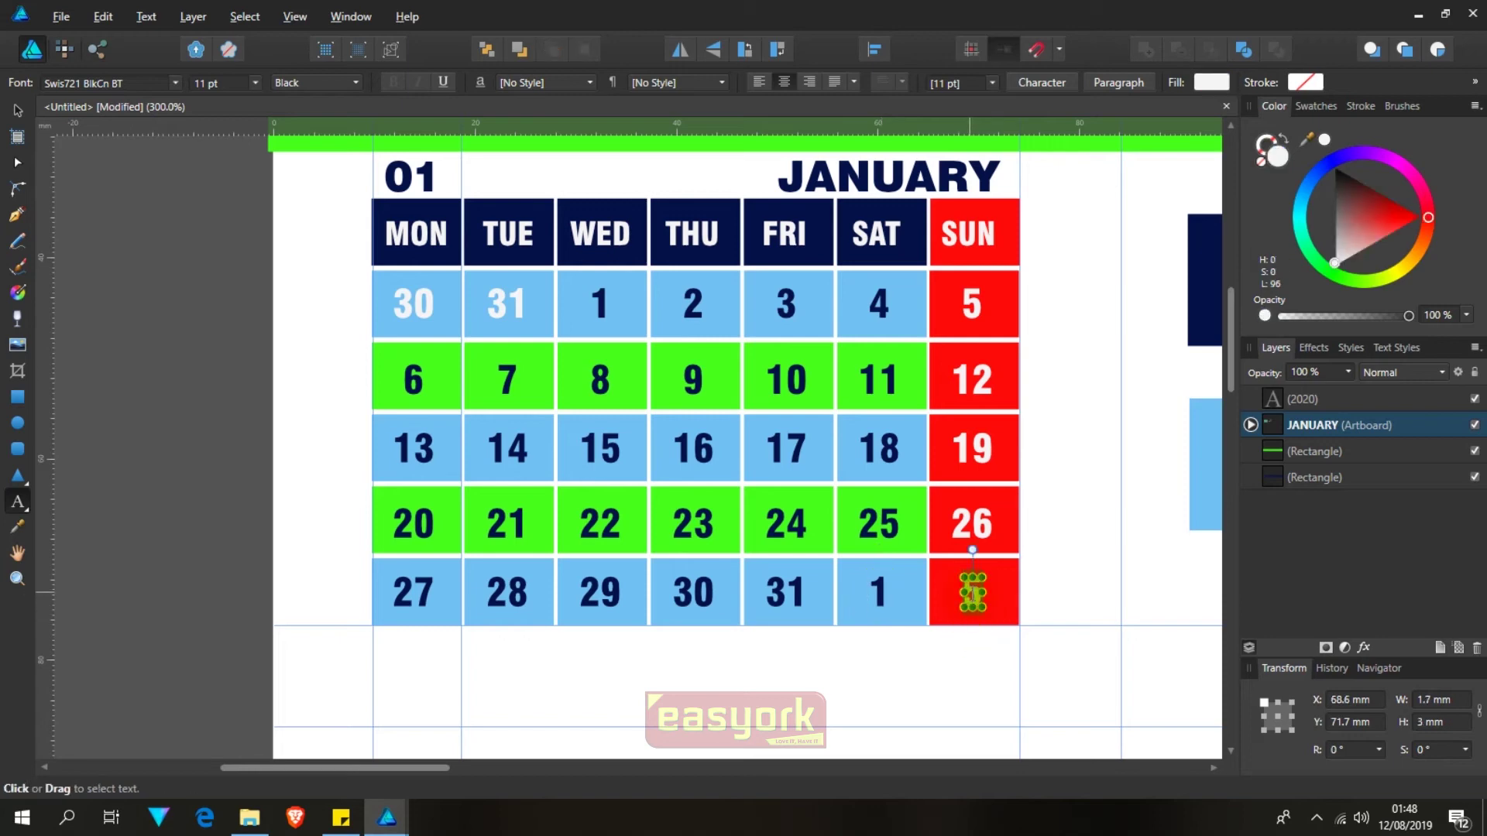
text(2)
click(17, 110)
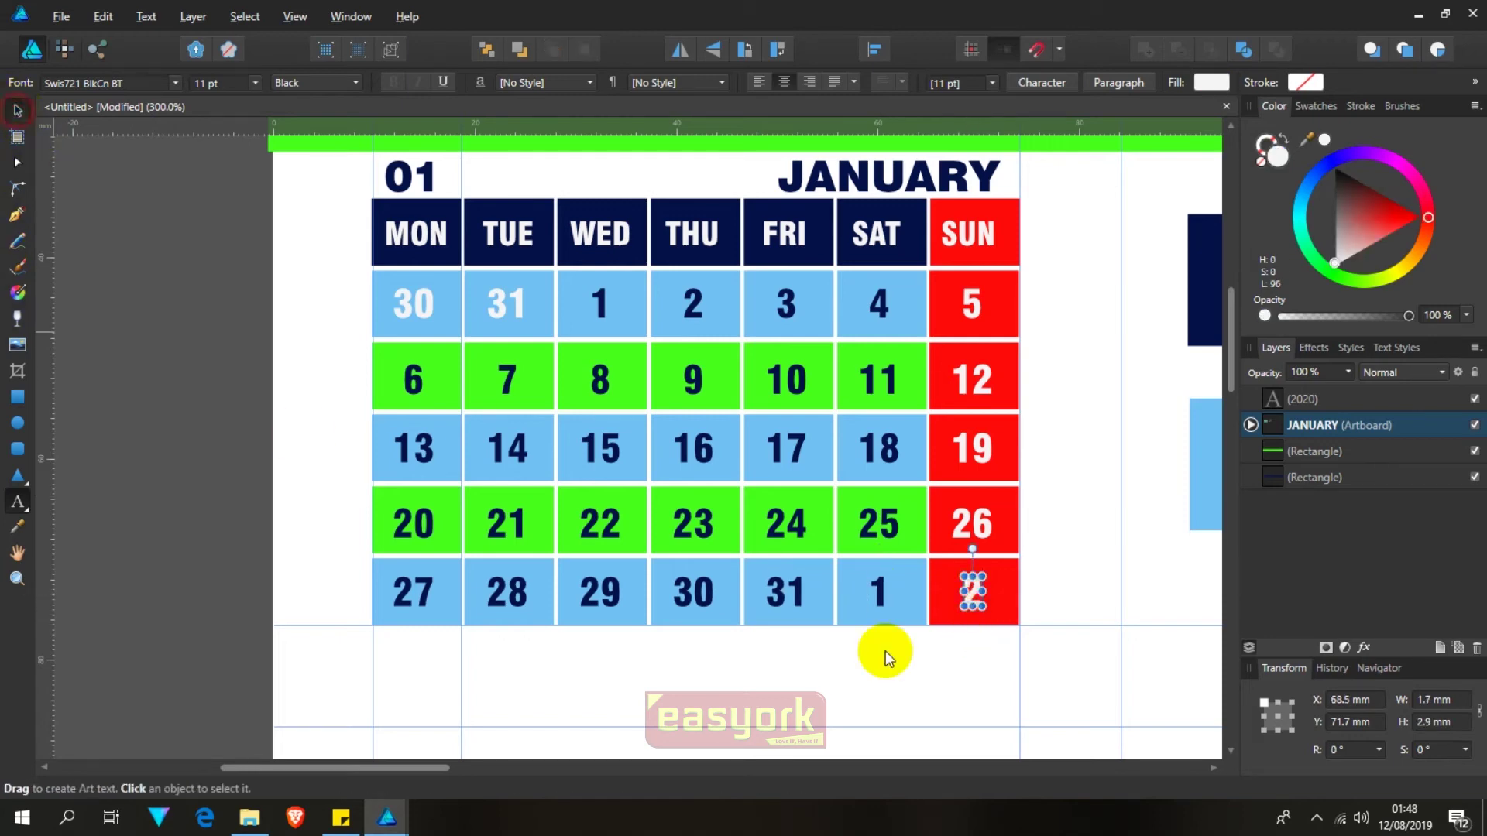
Step: Make the overflow 1 and 2 dates in the last row white
drag(1044, 655, 854, 571)
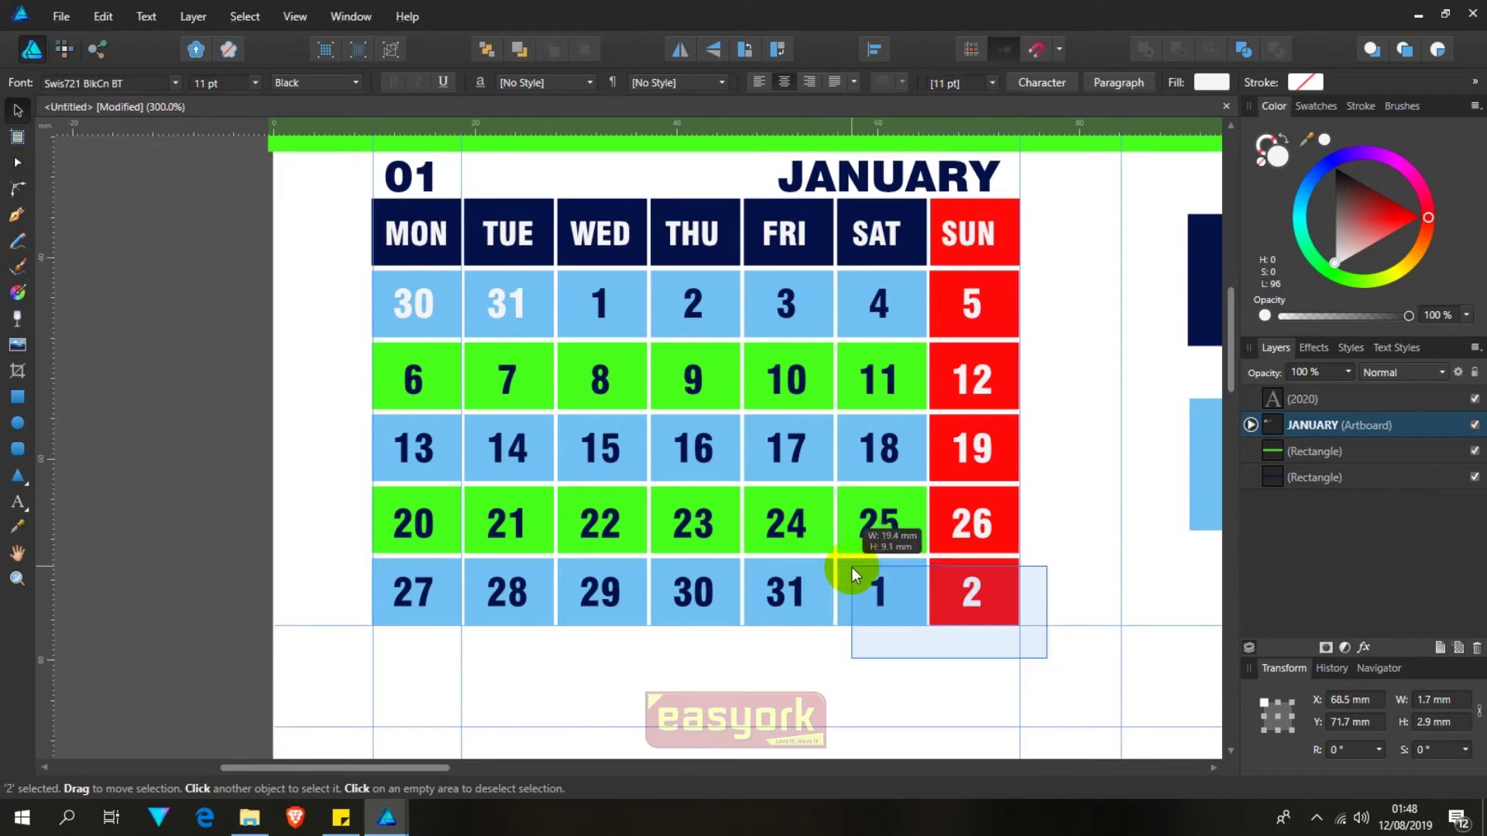
click(969, 592)
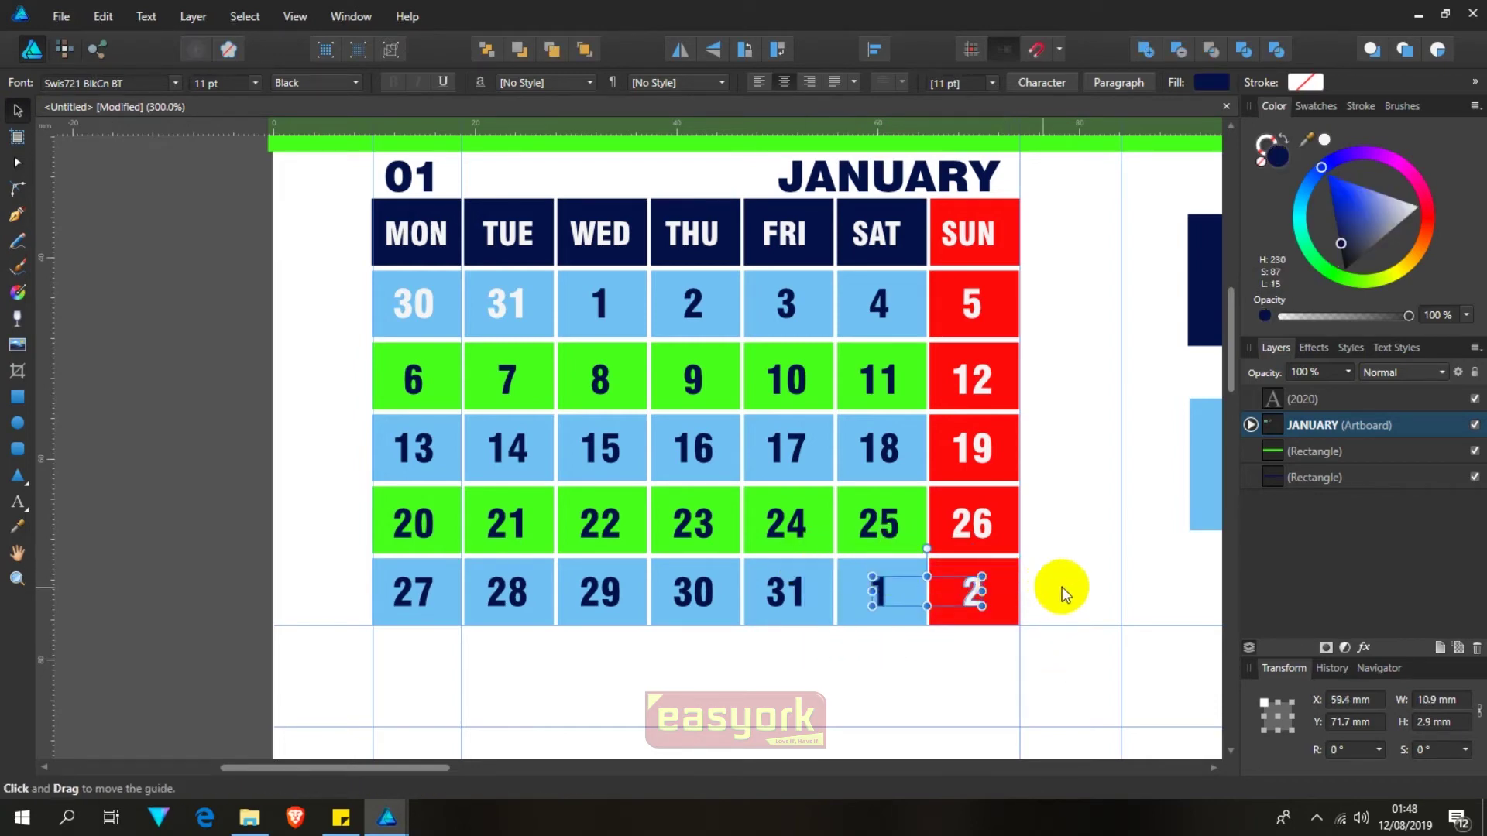
key(i)
click(1084, 547)
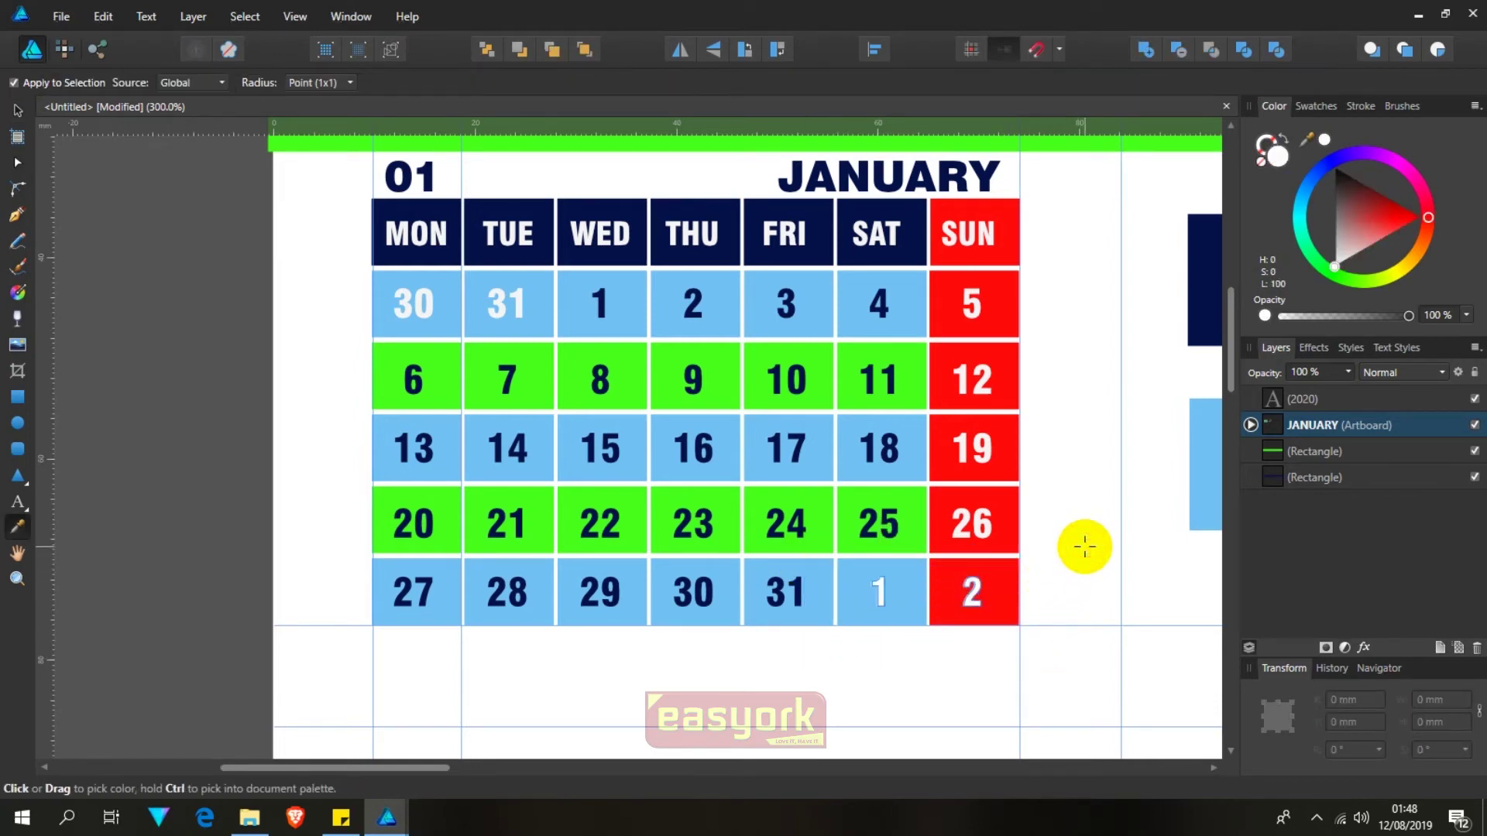
key(v)
Step: Add the 30 and 31 and fade all four overflow dates to 42% opacity
shift+click(411, 296)
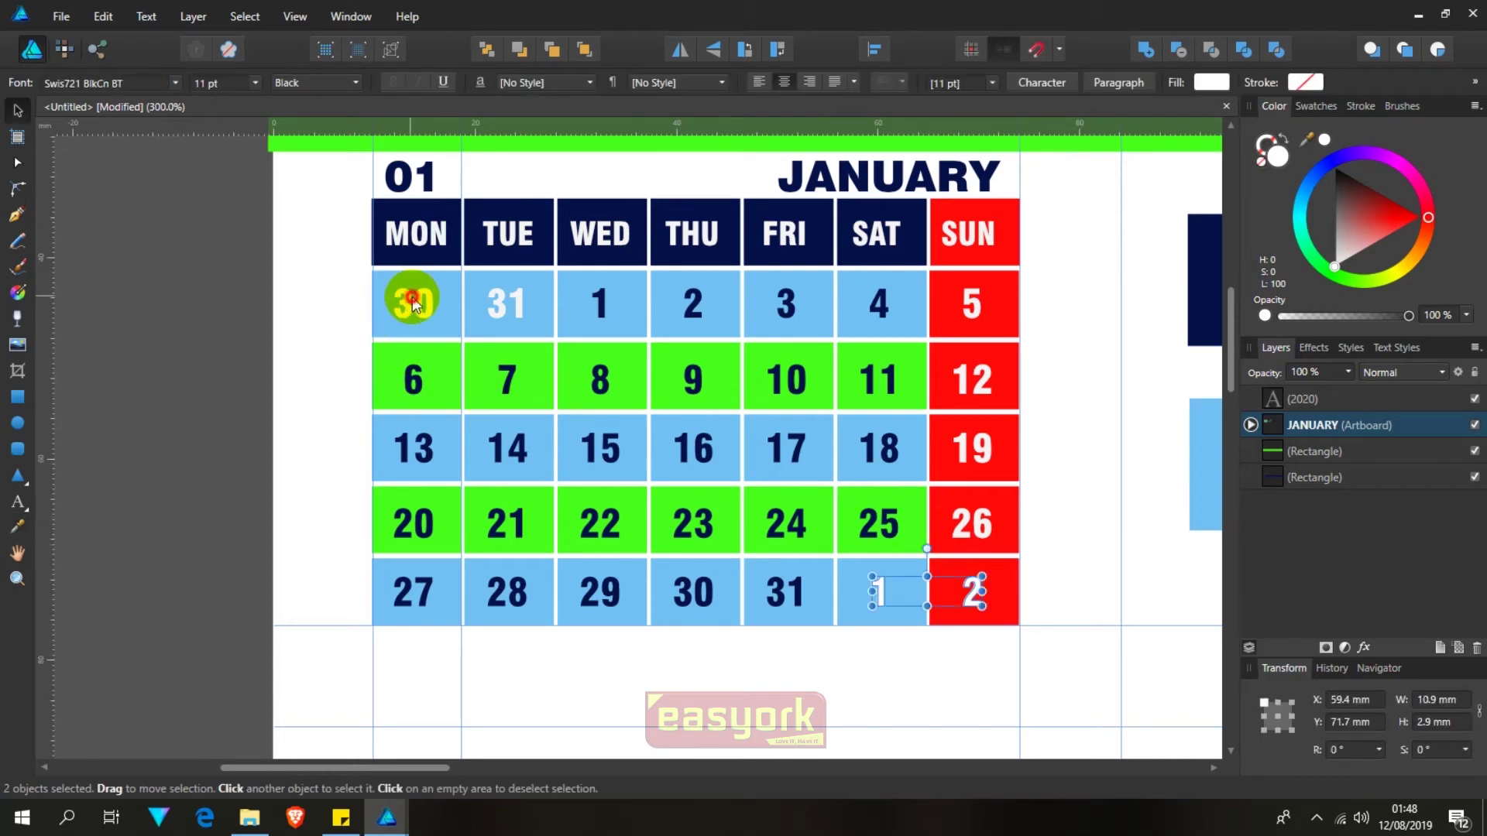
shift+click(491, 307)
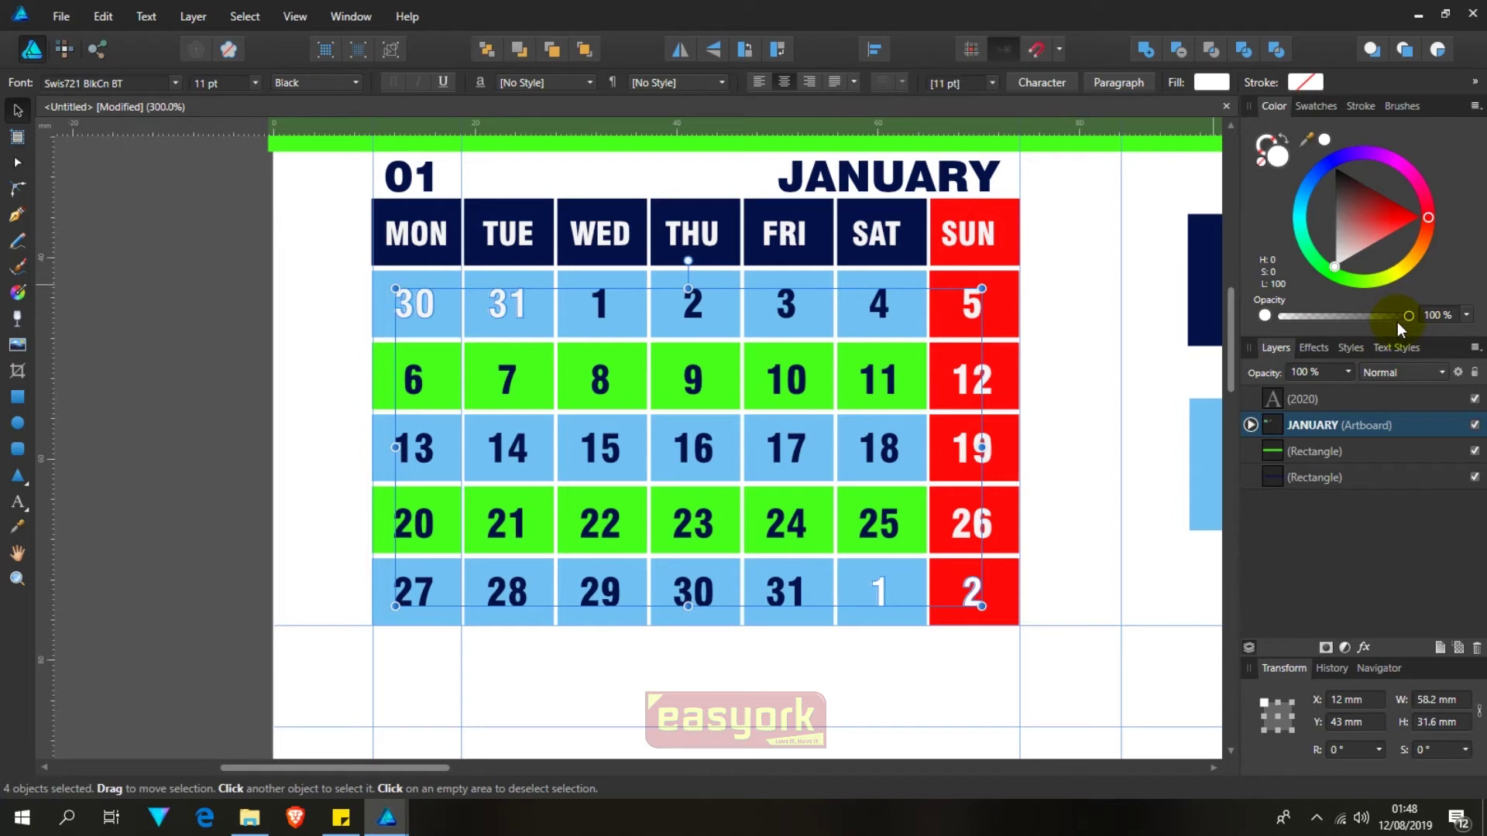
mouse_move(1408, 319)
mouse_down()
mouse_move(1328, 323)
mouse_move(1340, 323)
mouse_up()
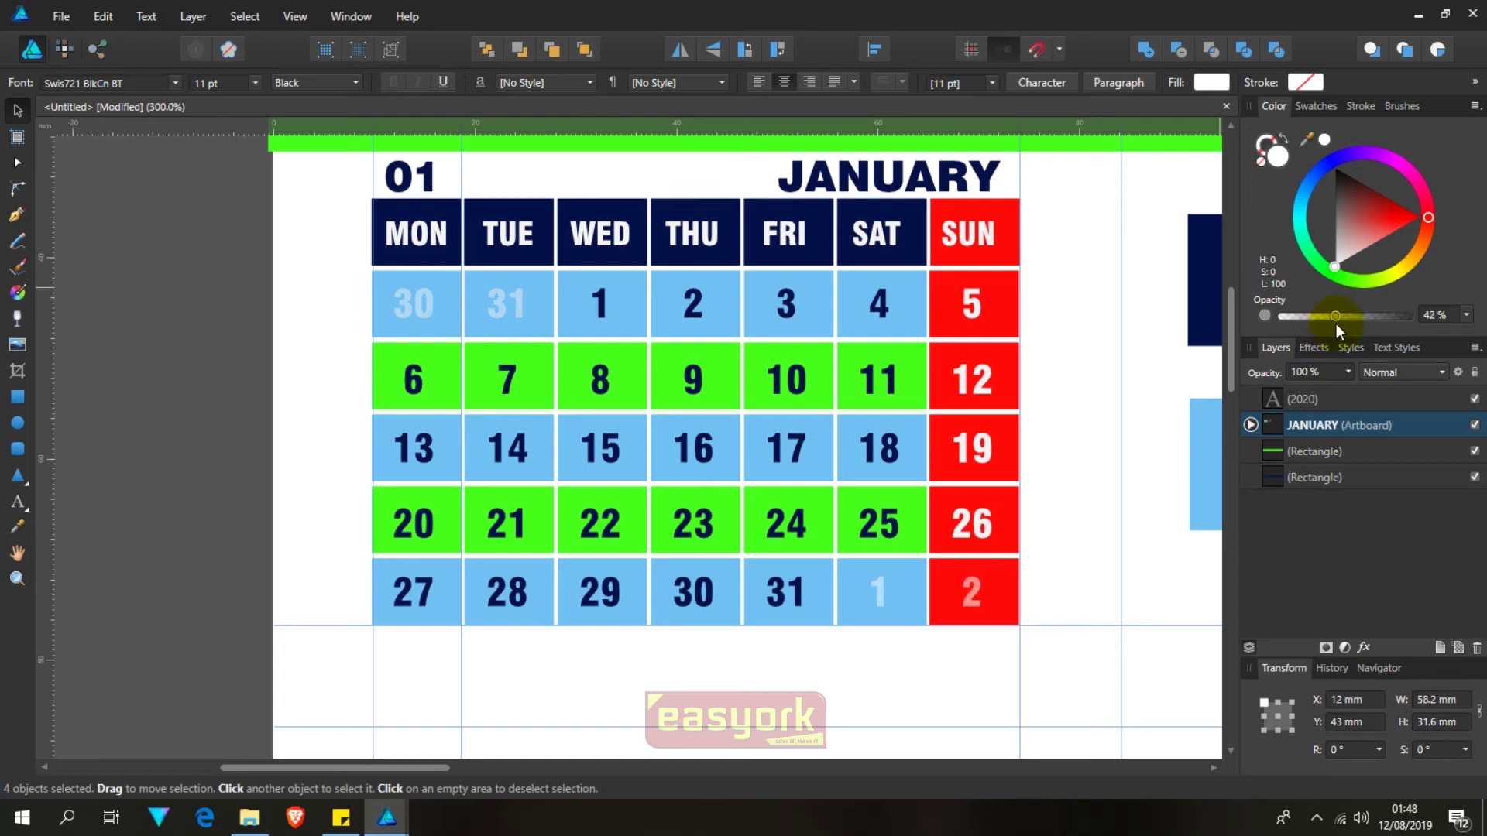
key(i)
click(1095, 390)
Step: Delete the four colour sample squares beside January, then select the whole January calendar
key(v)
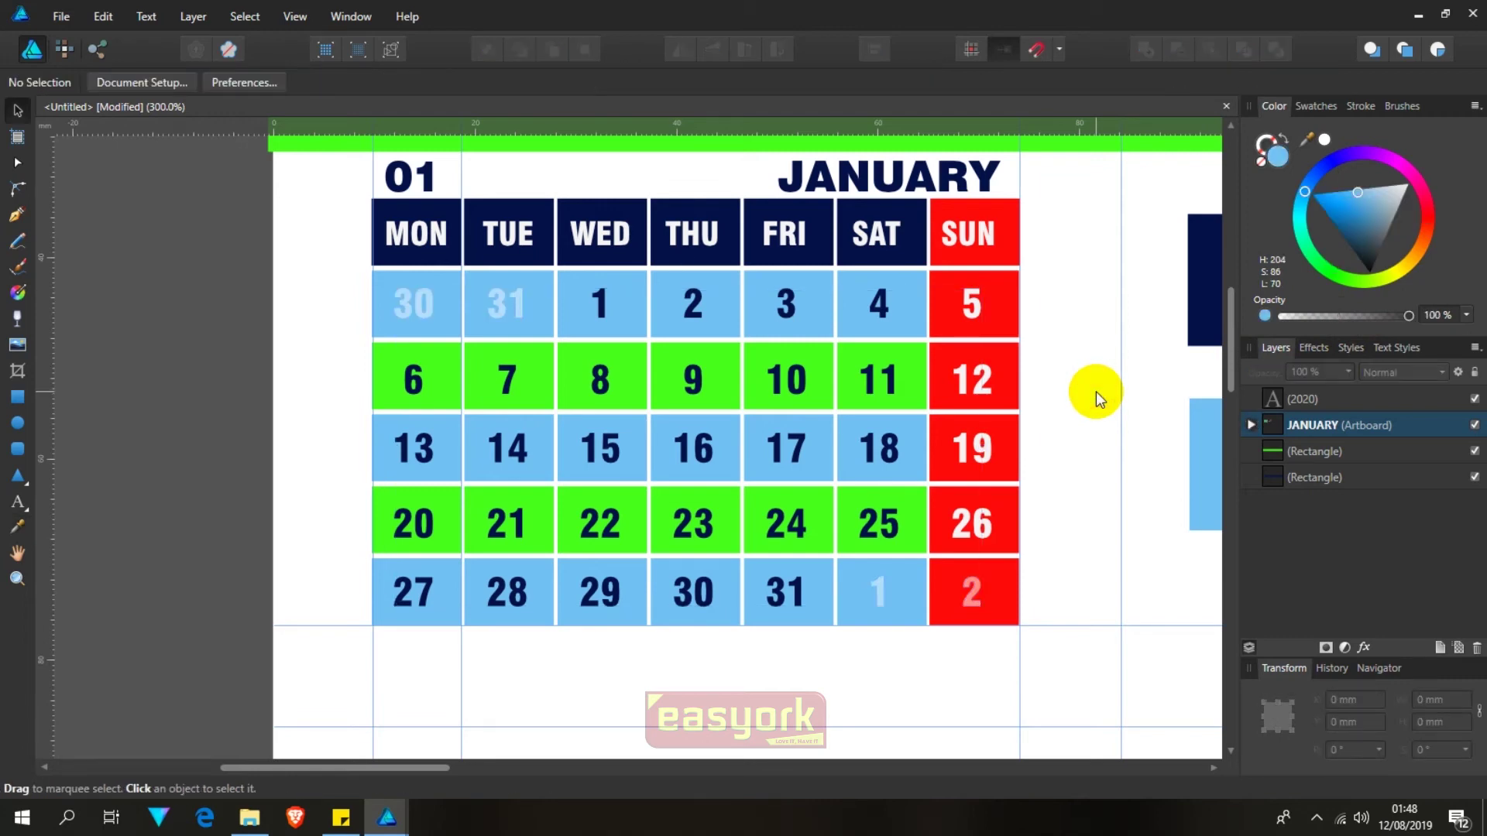
mouse_move(1098, 442)
mouse_down()
mouse_move(1089, 270)
mouse_move(1052, 444)
mouse_up()
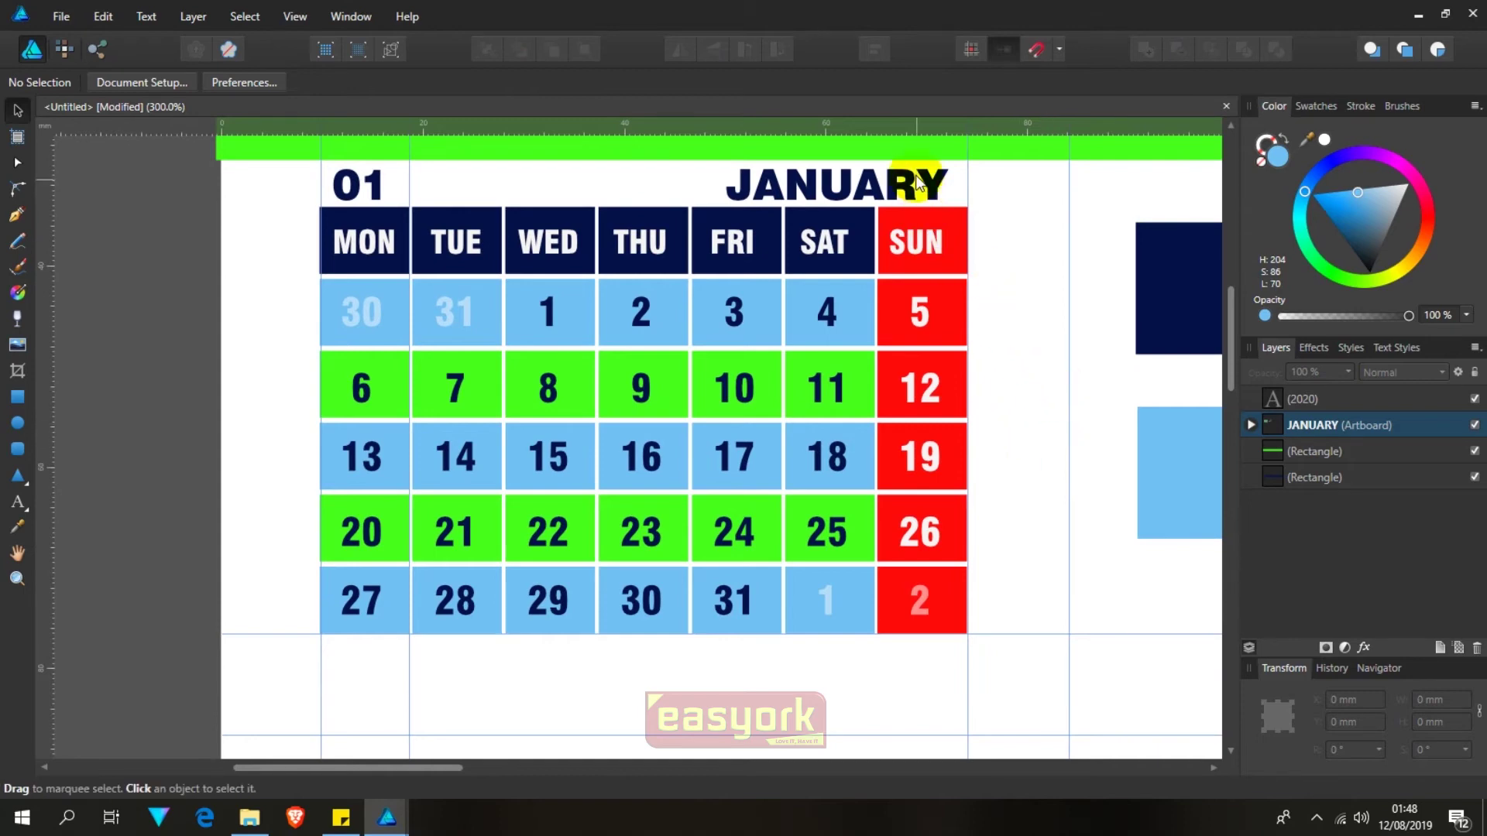
drag(1049, 462, 1051, 489)
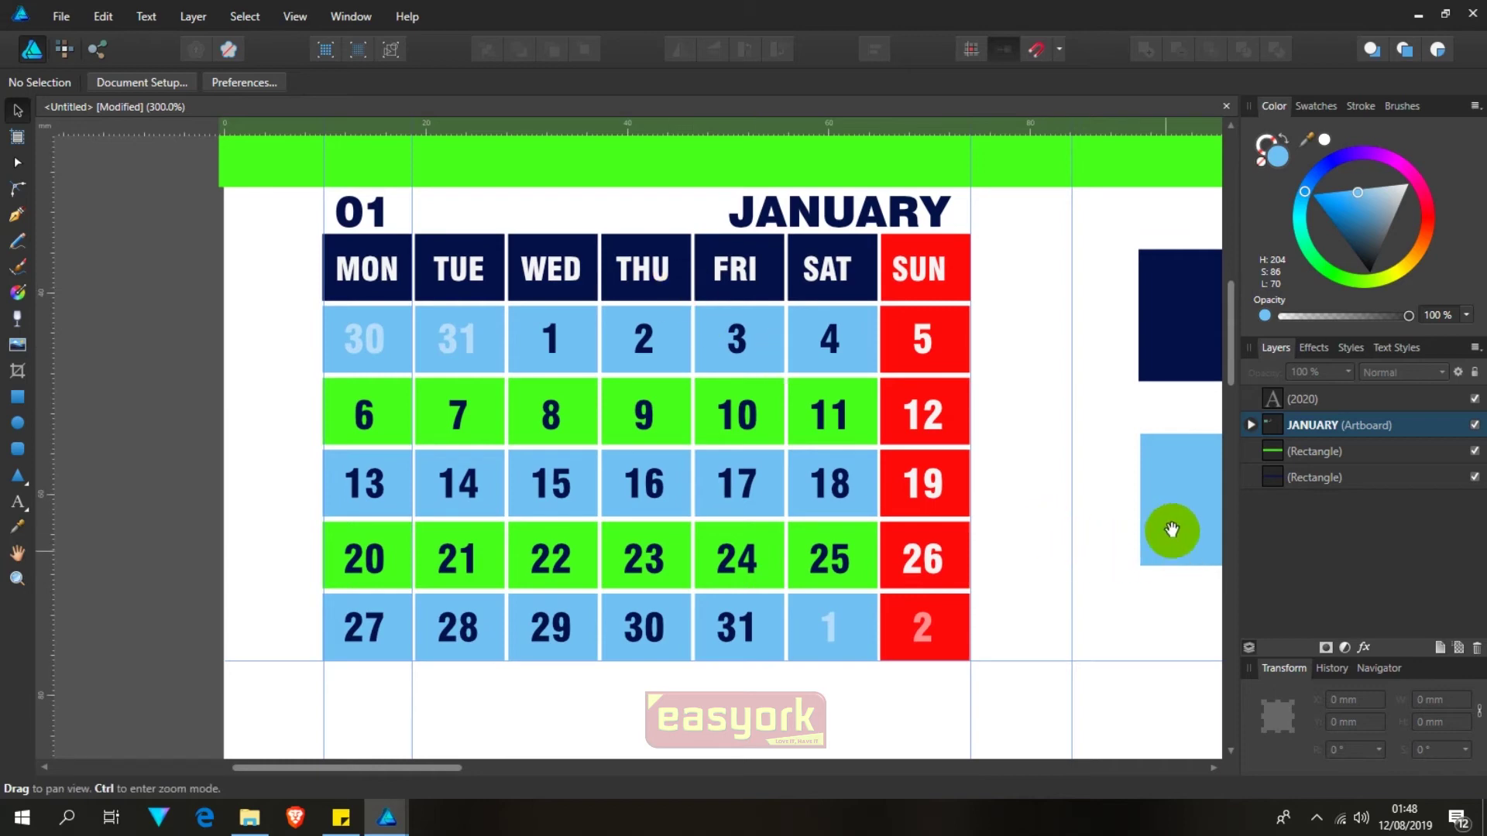
scroll(1035, 447, down, 2)
drag(968, 561, 844, 534)
drag(1012, 517, 755, 268)
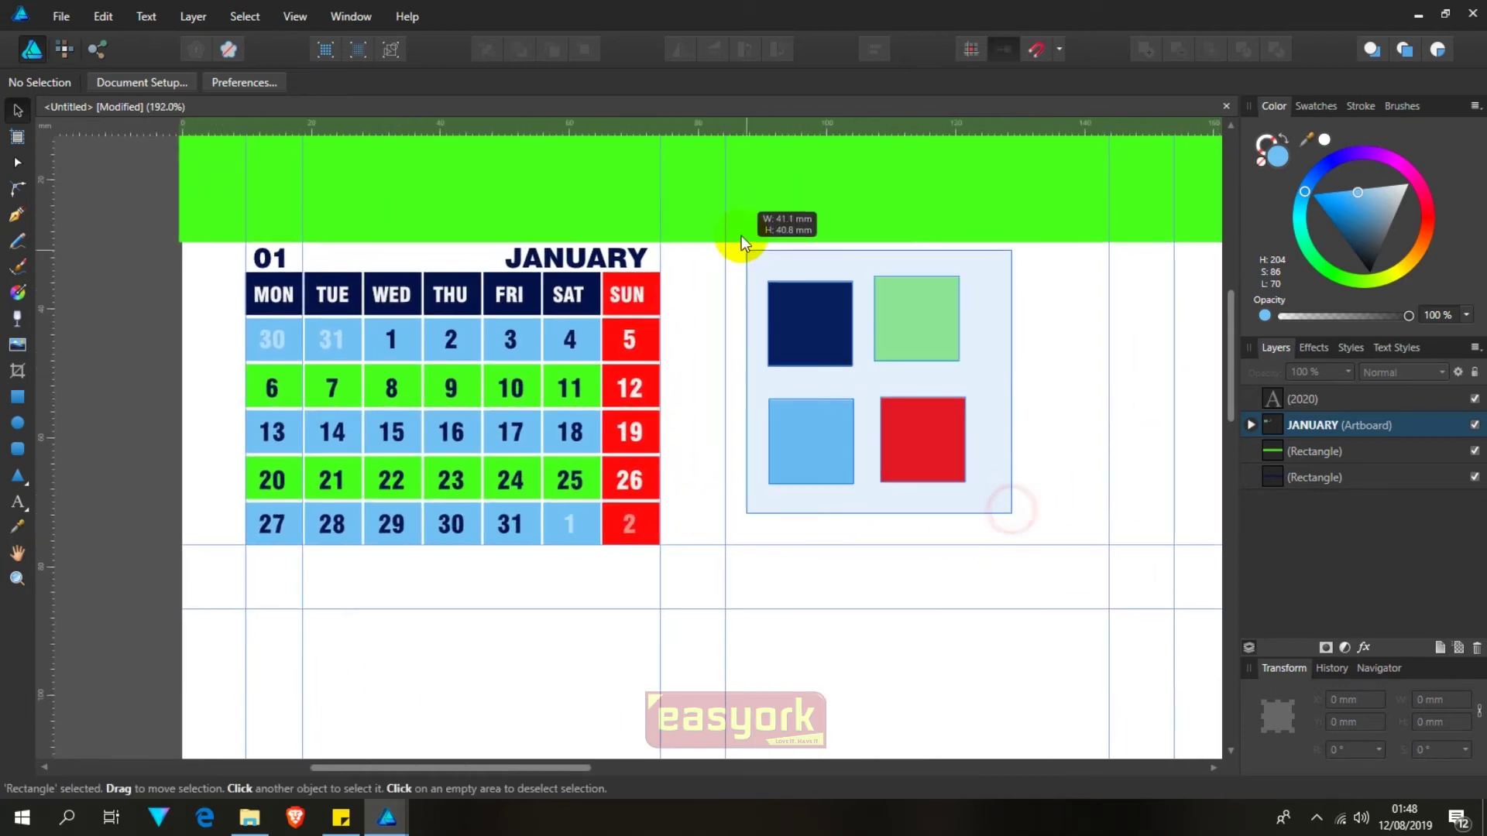
key(Delete)
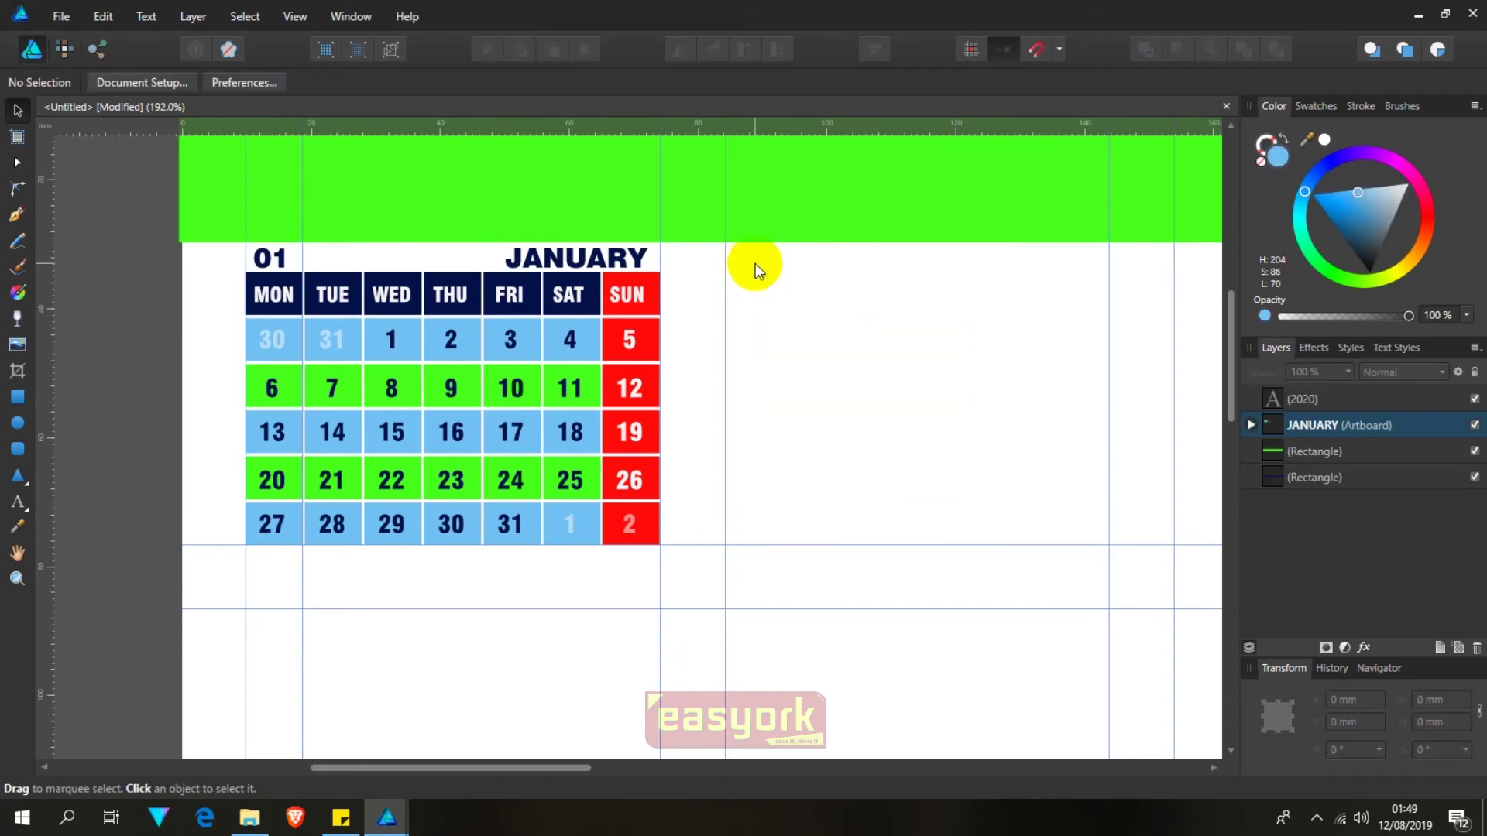
drag(696, 584, 229, 231)
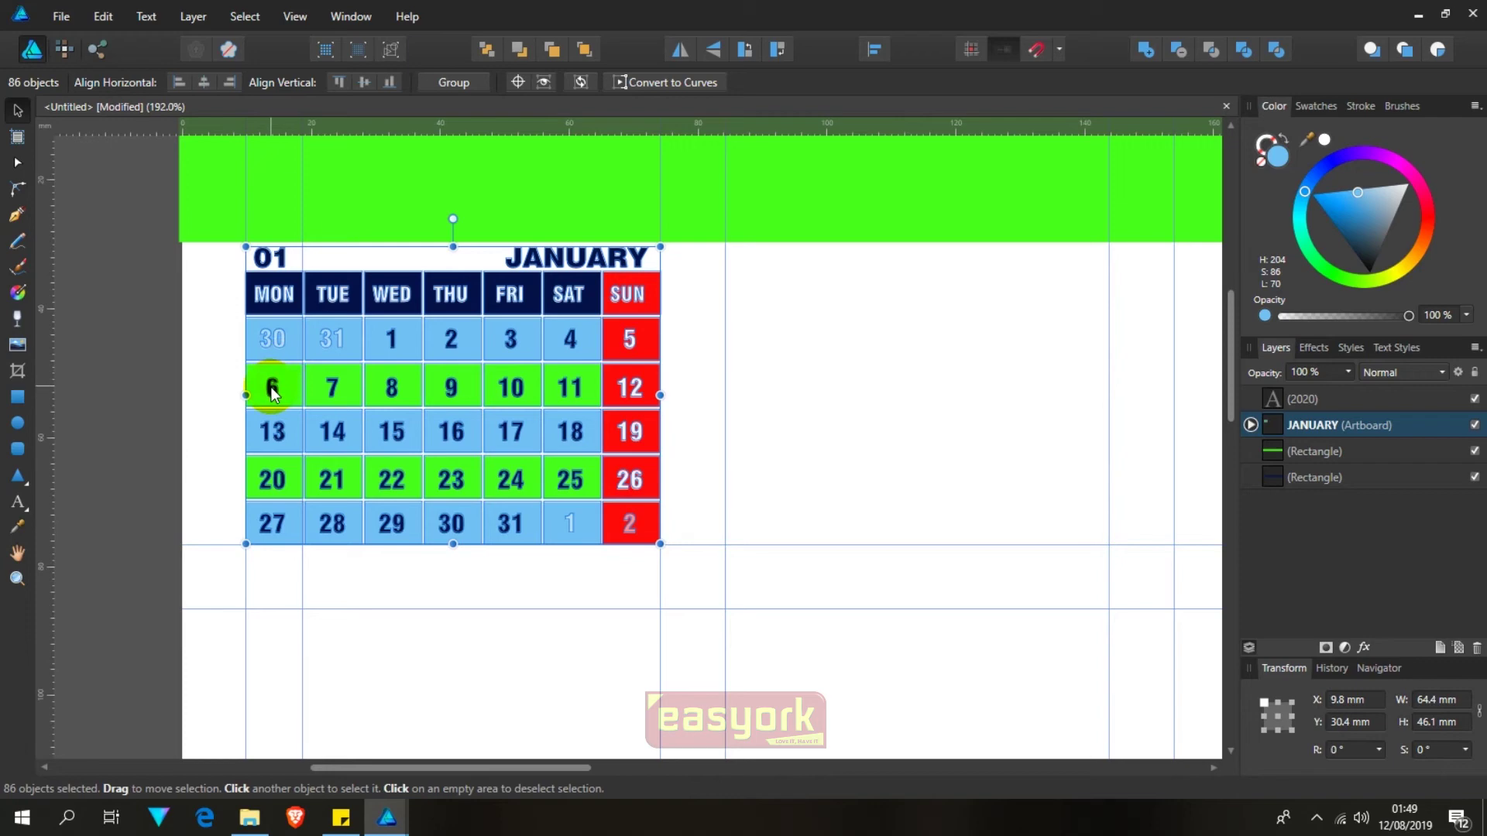
Step: Duplicate the January calendar to its right and nudge the copy slightly left
drag(271, 394, 752, 403)
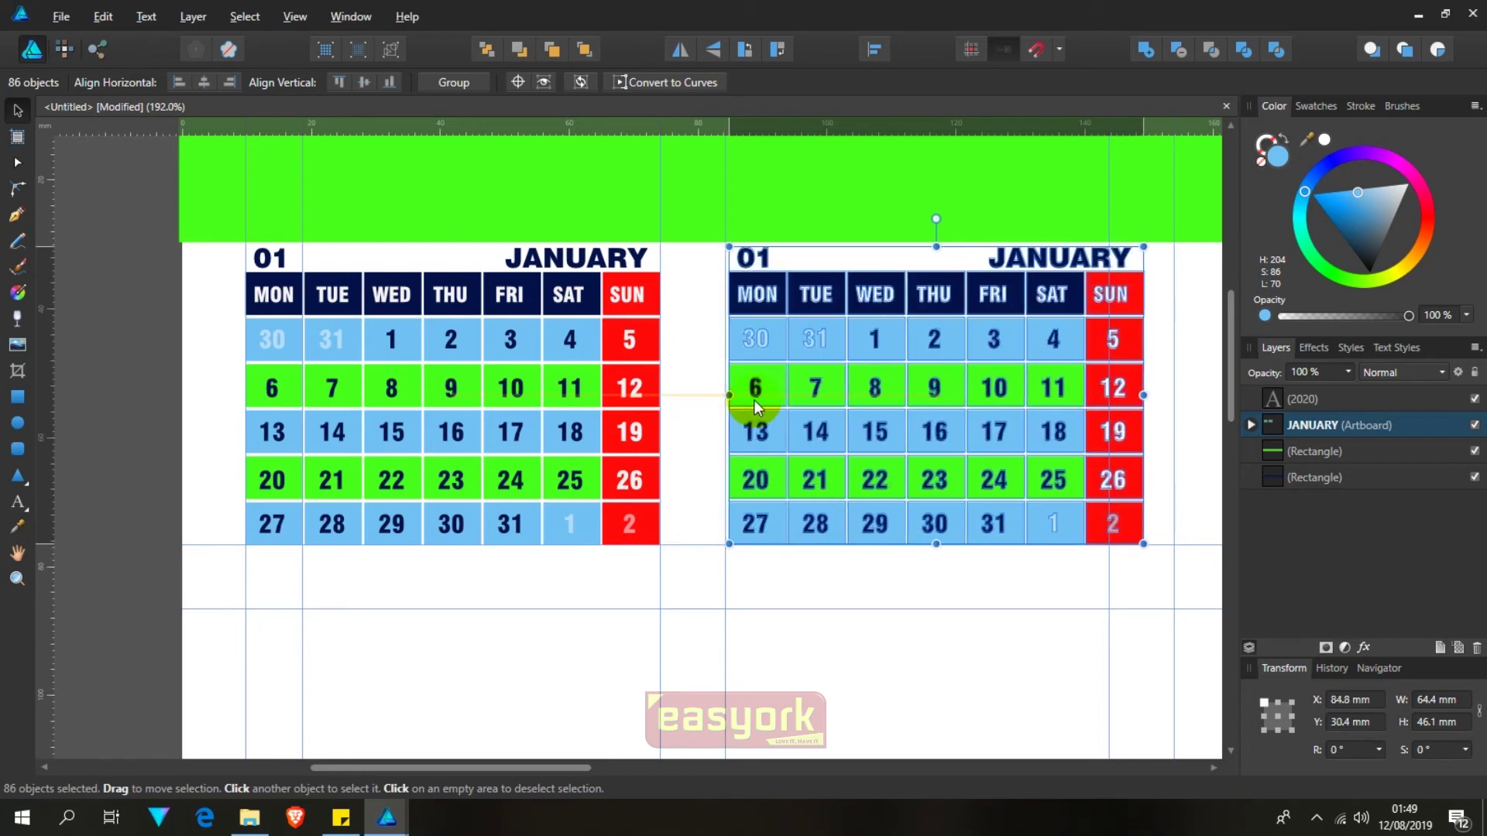
key(Left)
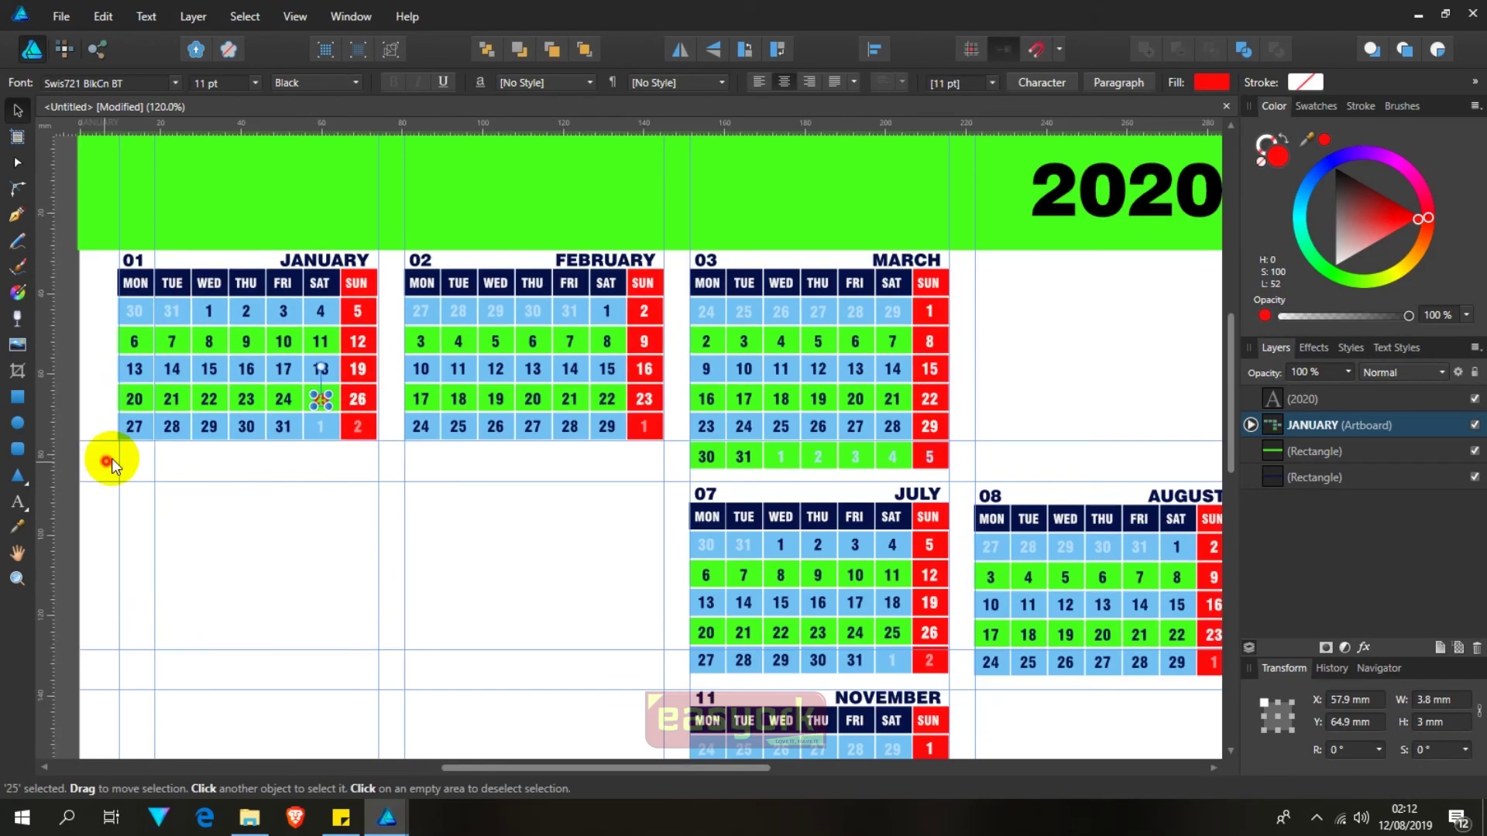
Step: Make January's 1 red and centre-align the June Sunday dates in their column
click(1082, 475)
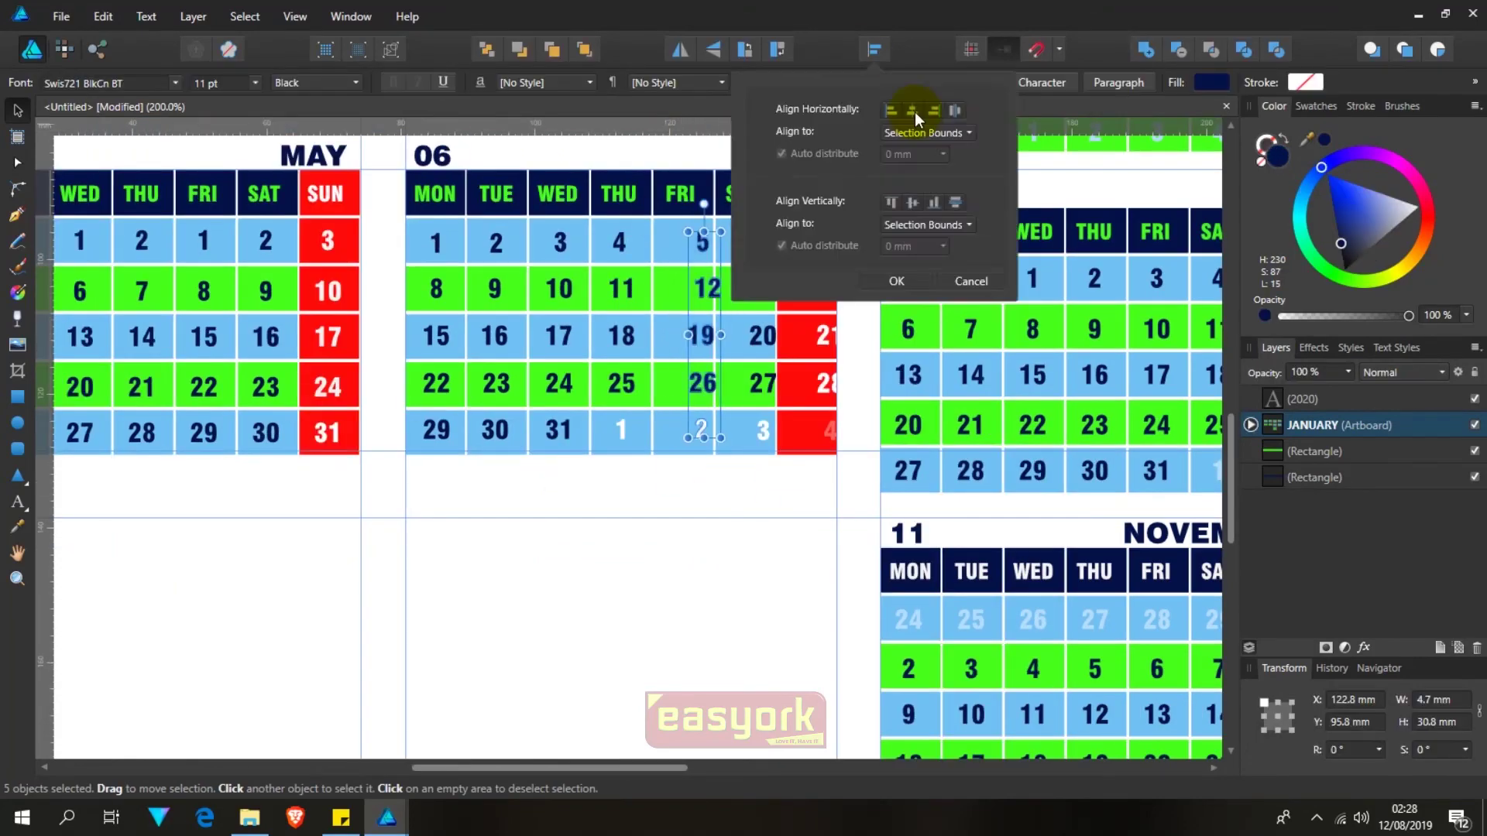
click(912, 110)
click(896, 281)
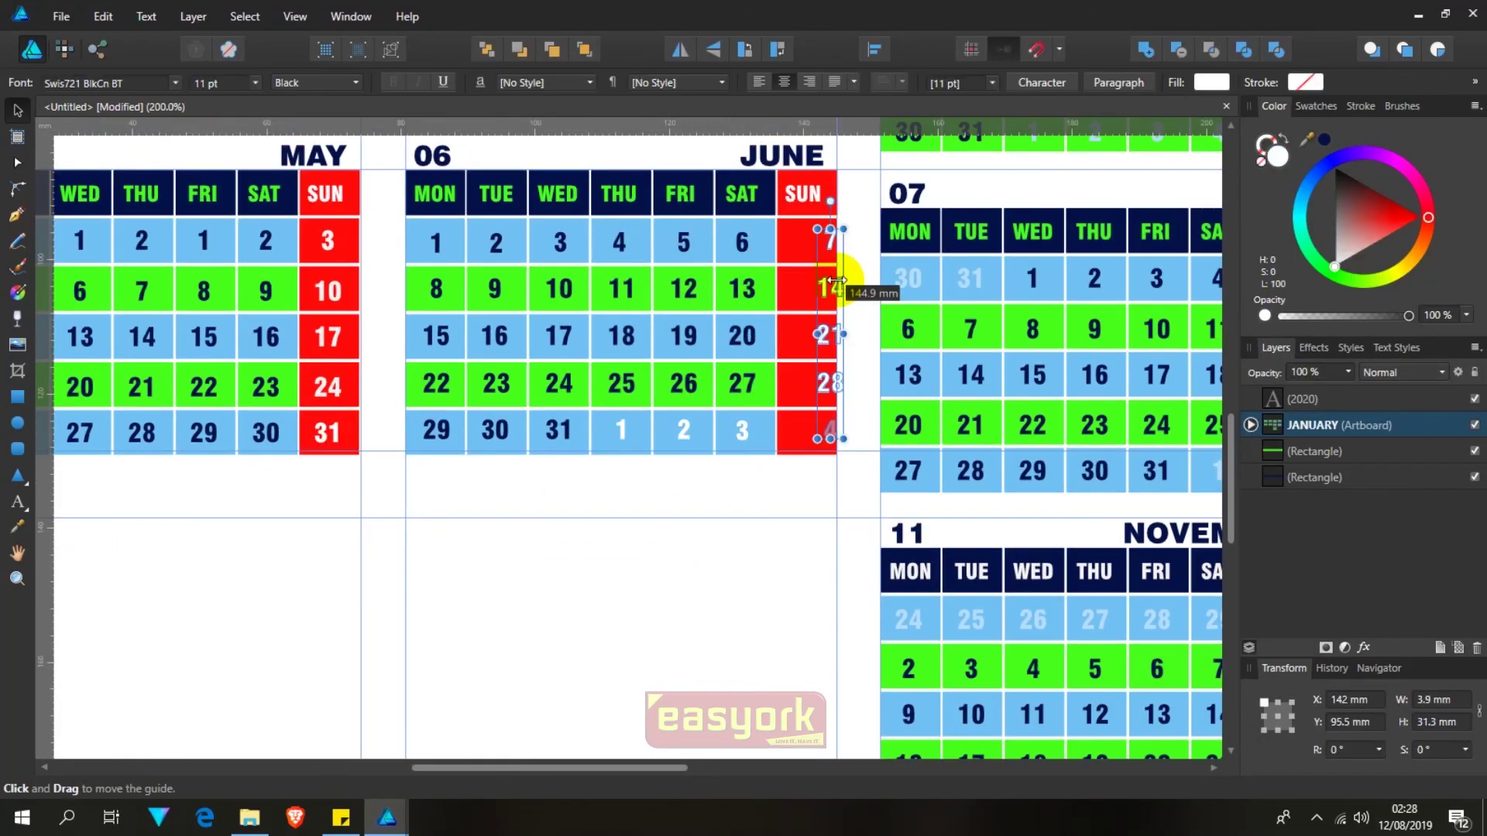
click(781, 496)
Step: Zoom out to review the full twelve-month layout, selecting dates in the January copy
key(ctrl+1)
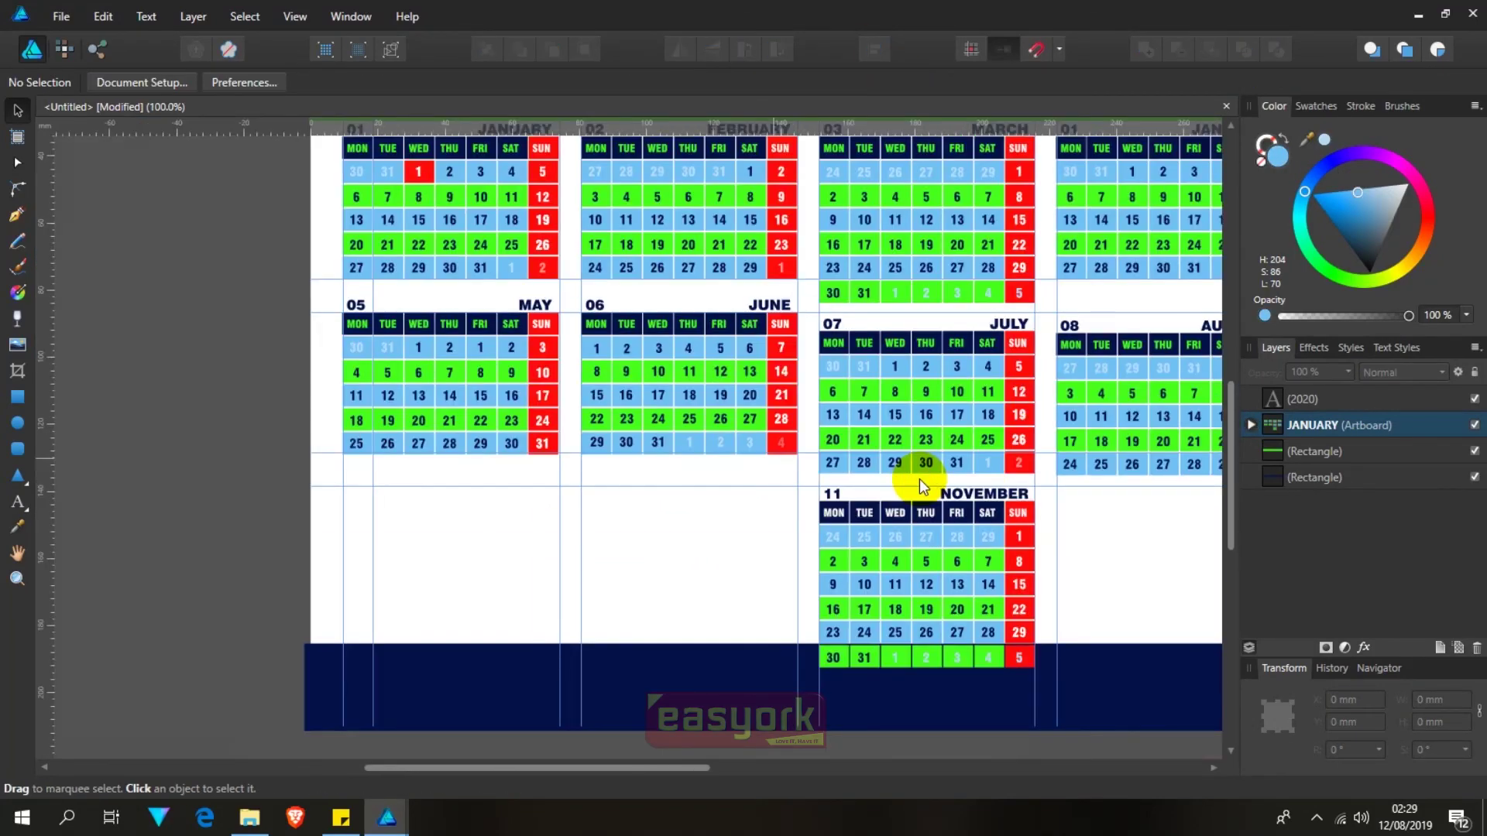
key(v)
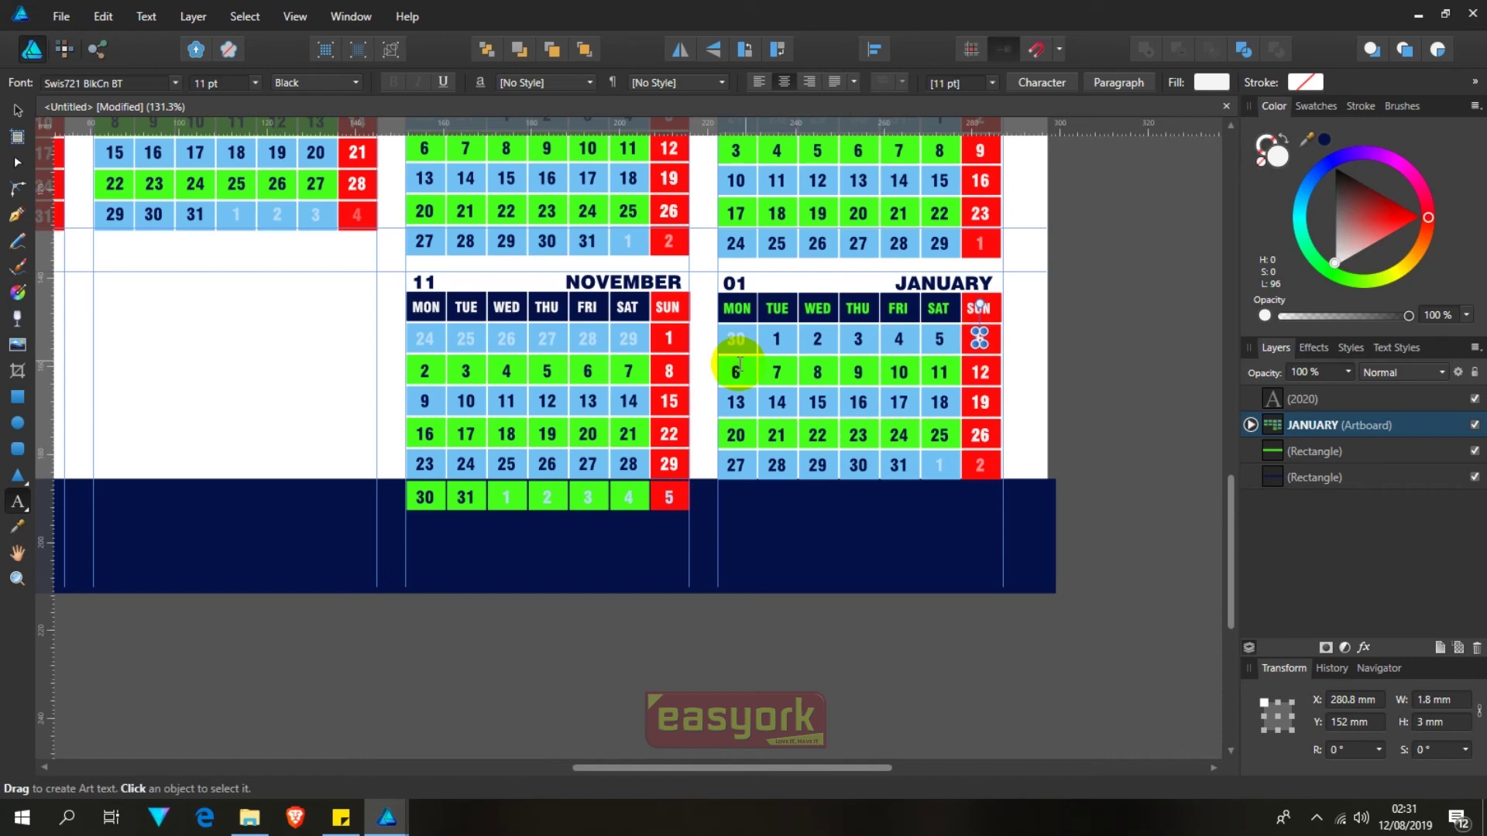
scroll(939, 372, up, 4)
click(452, 413)
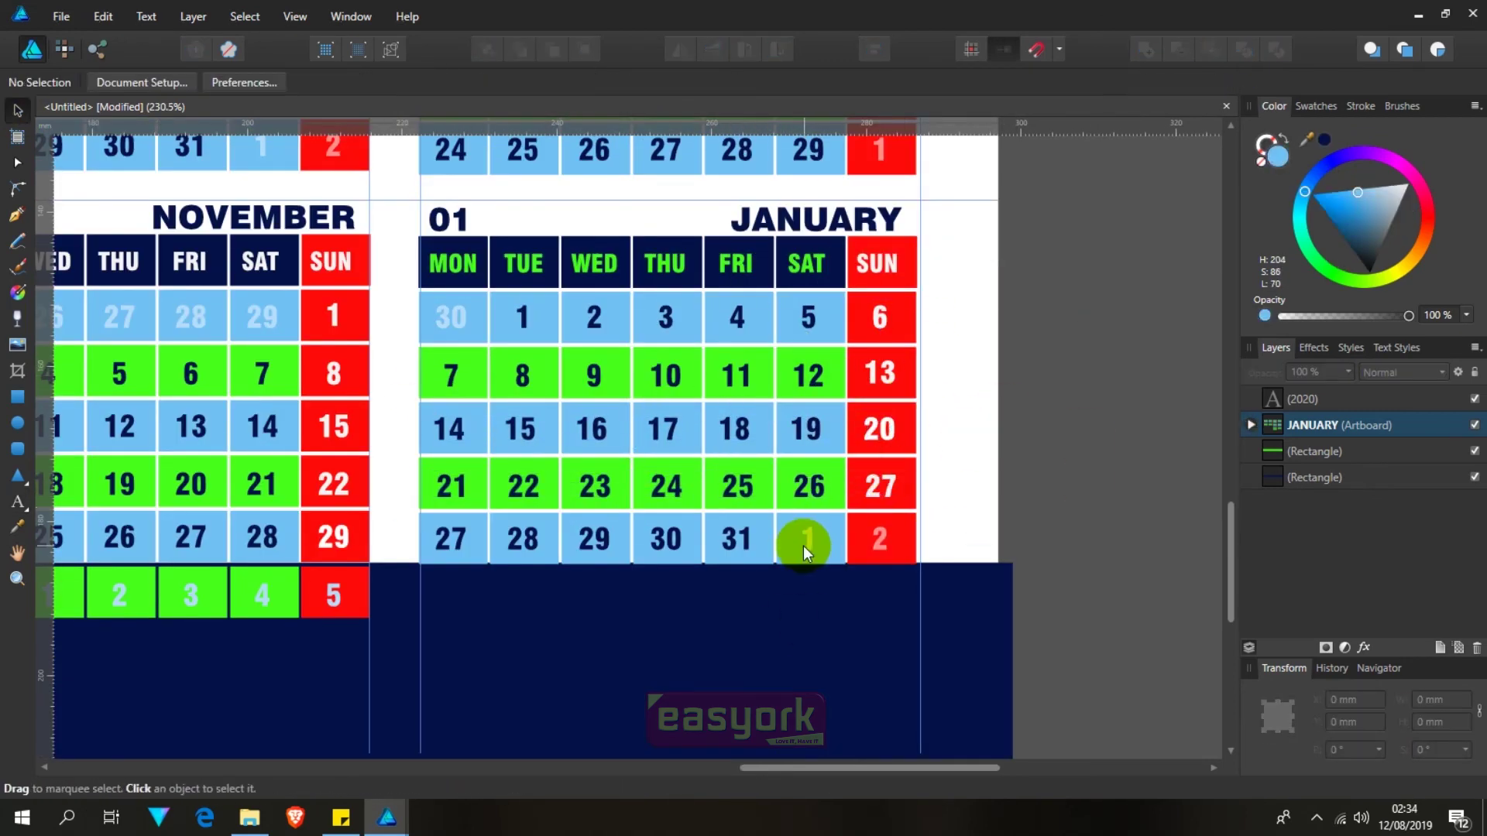
click(882, 548)
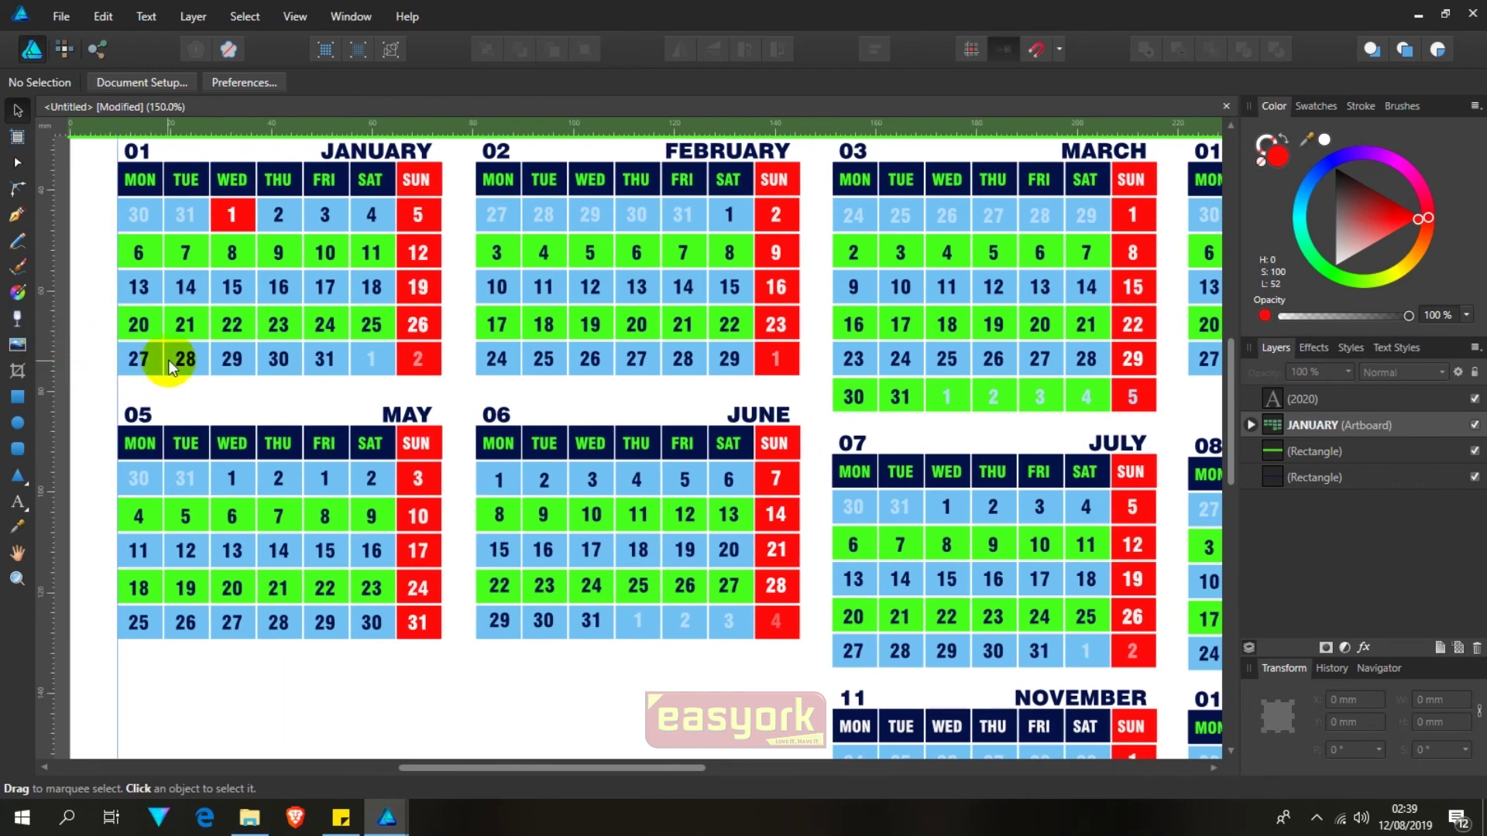
click(1251, 425)
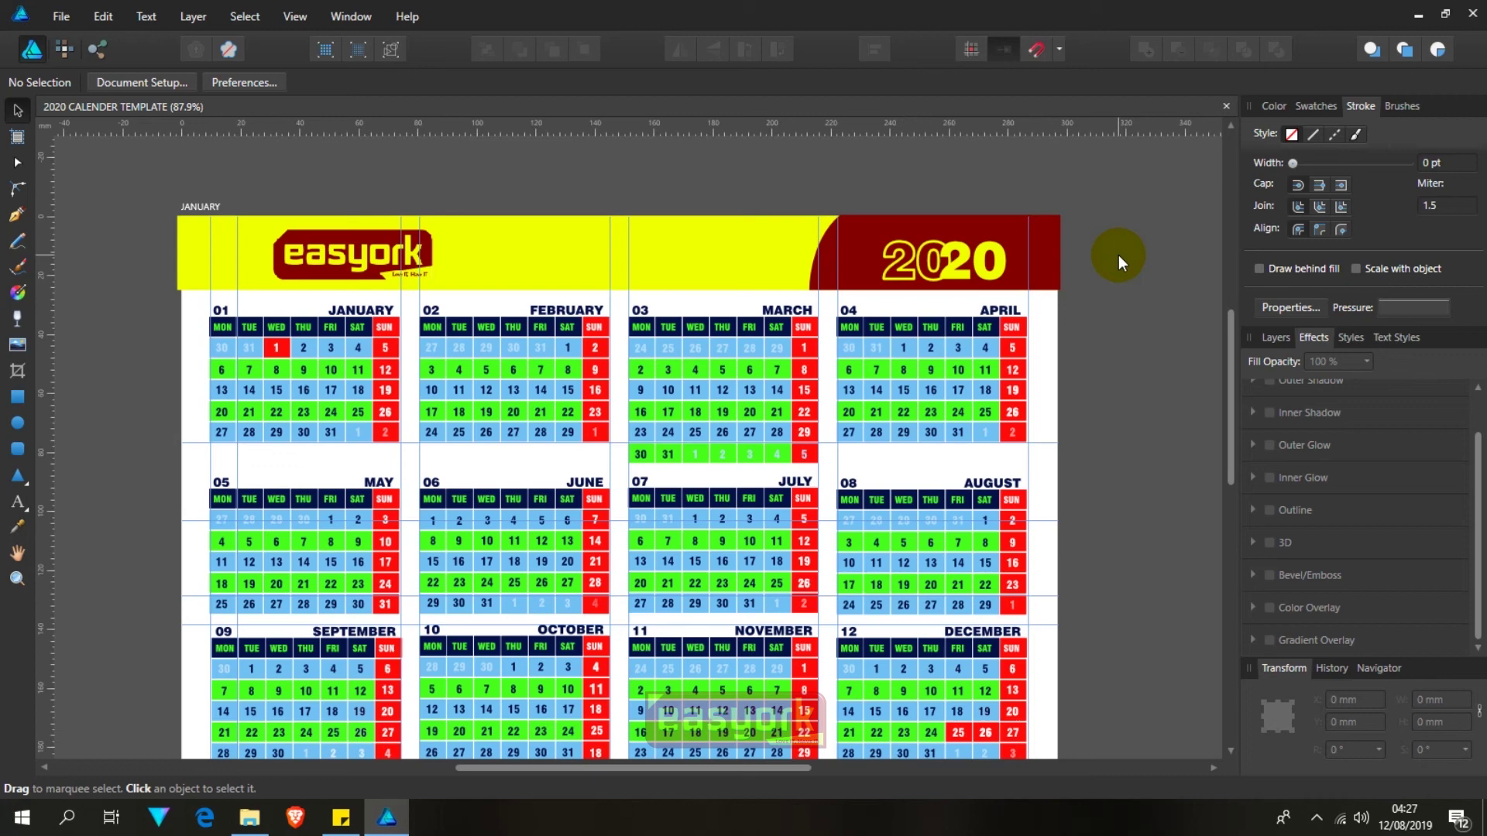
scroll(1118, 254, down, 3)
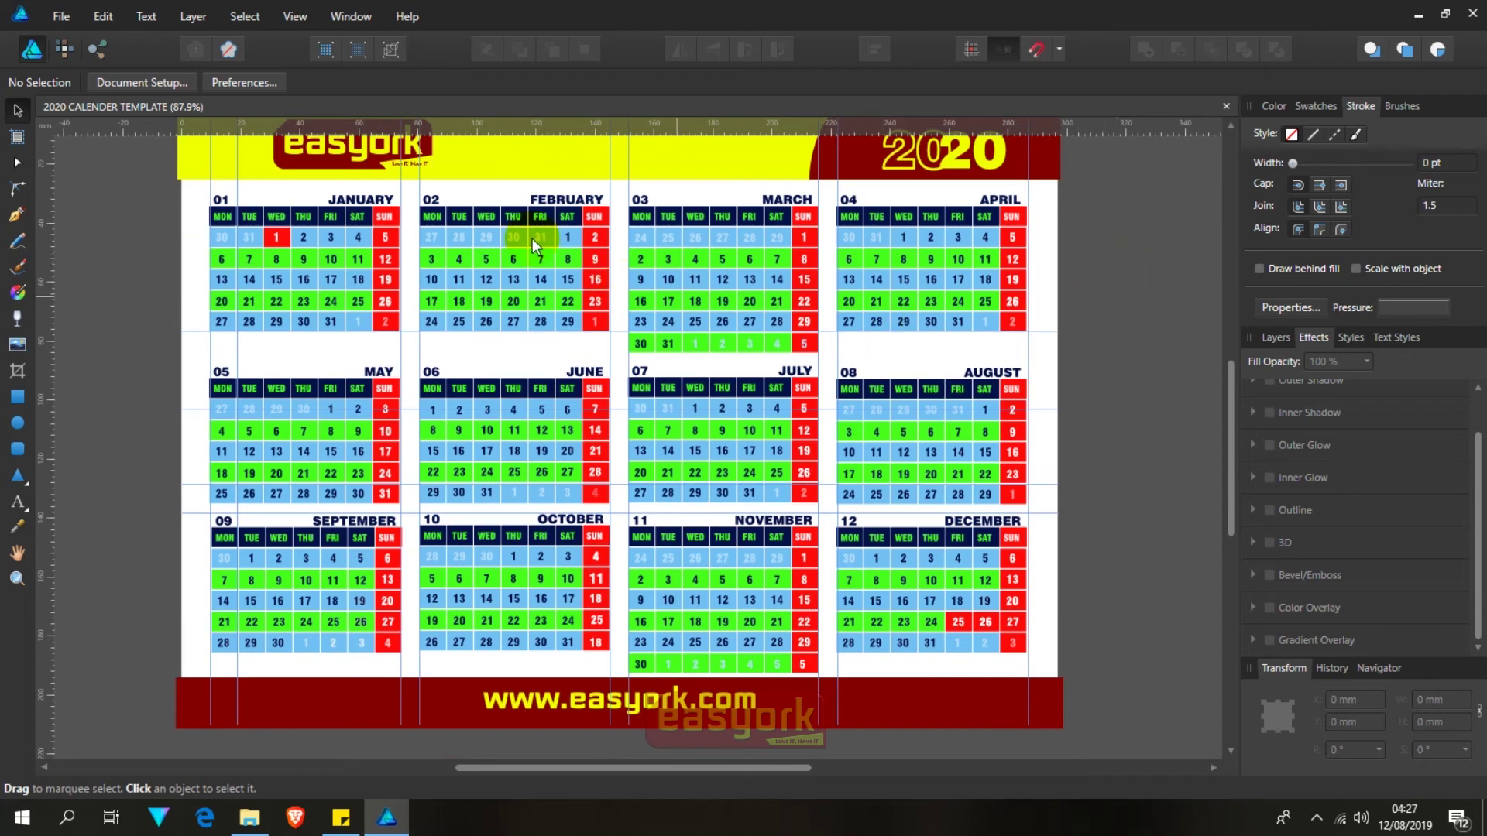
scroll(511, 232, up, 1)
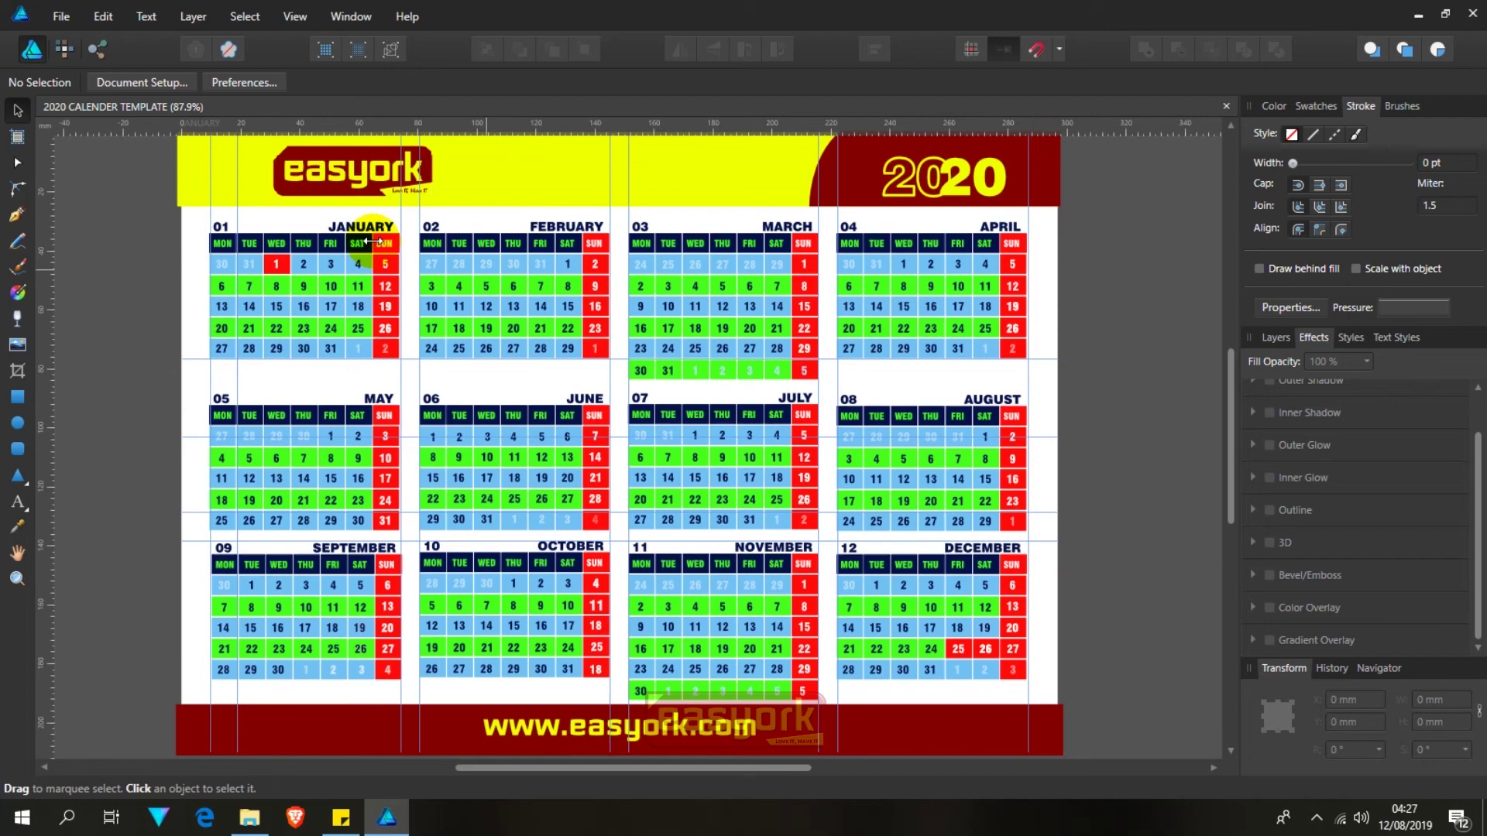
scroll(329, 221, up, 1)
scroll(333, 220, up, 1)
scroll(335, 220, up, 1)
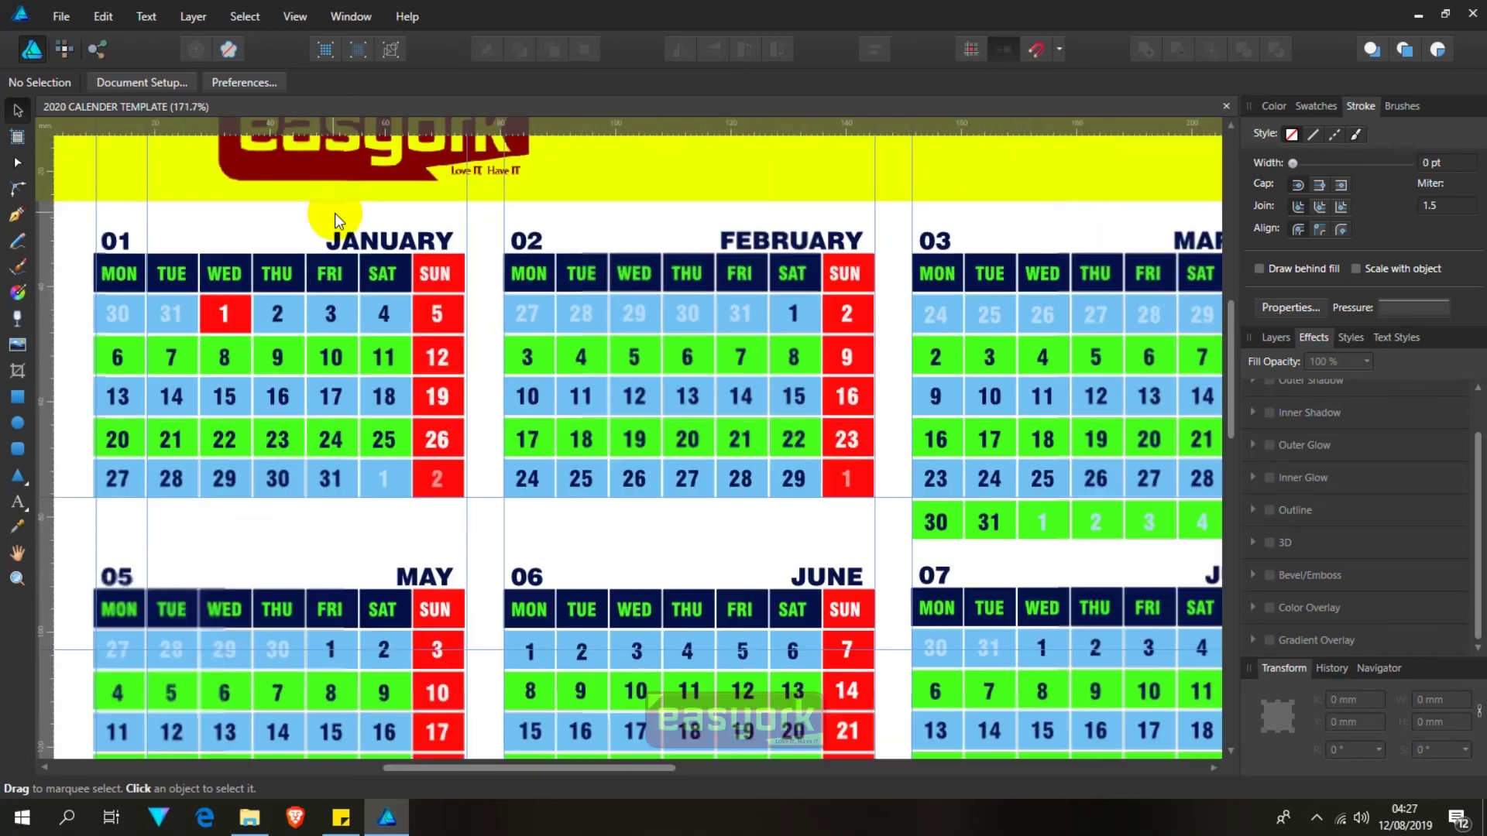
scroll(338, 228, down, 2)
scroll(348, 228, down, 1)
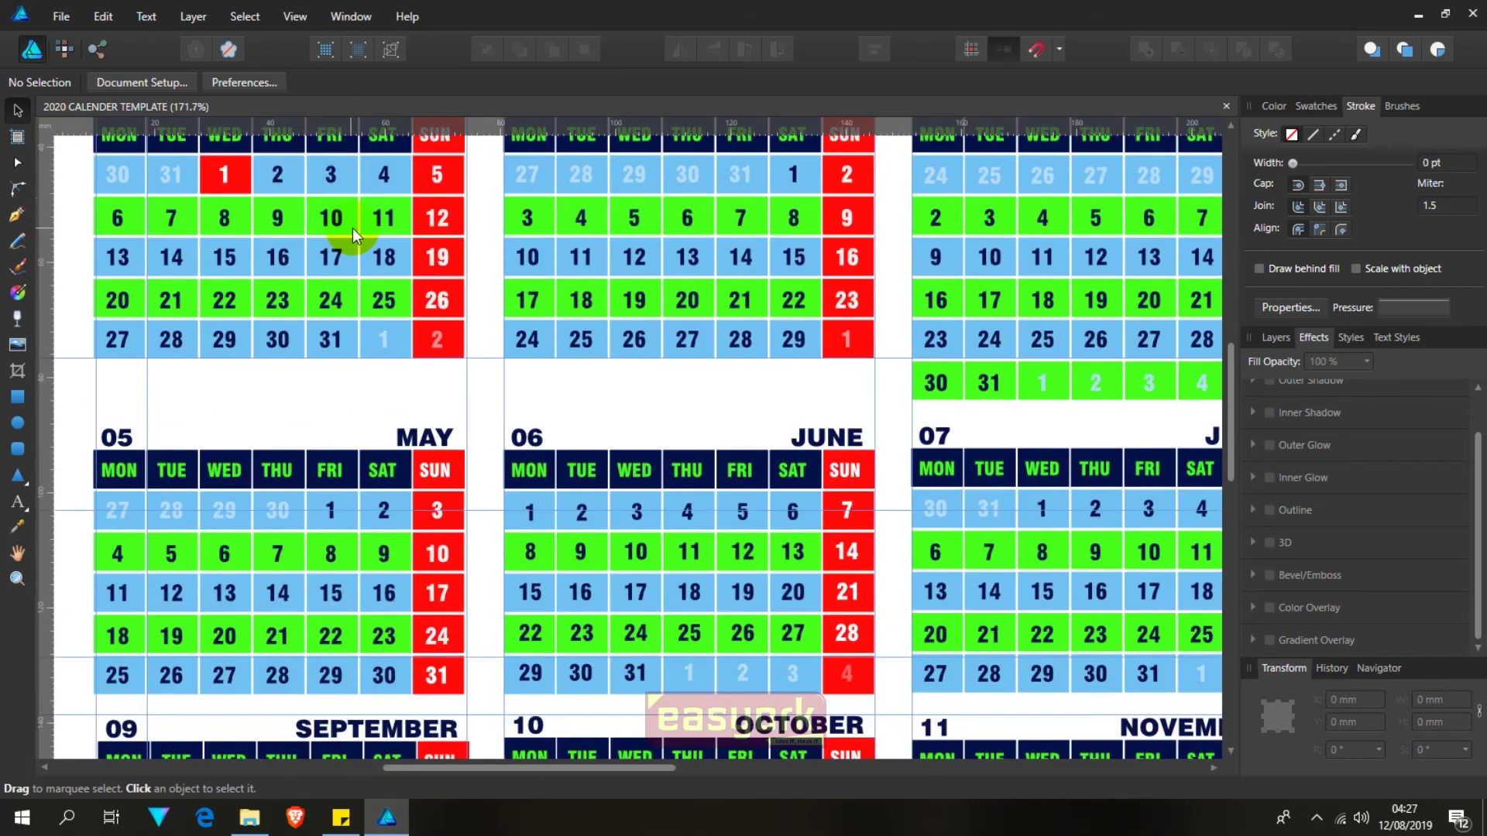
scroll(352, 231, down, 3)
scroll(355, 230, down, 1)
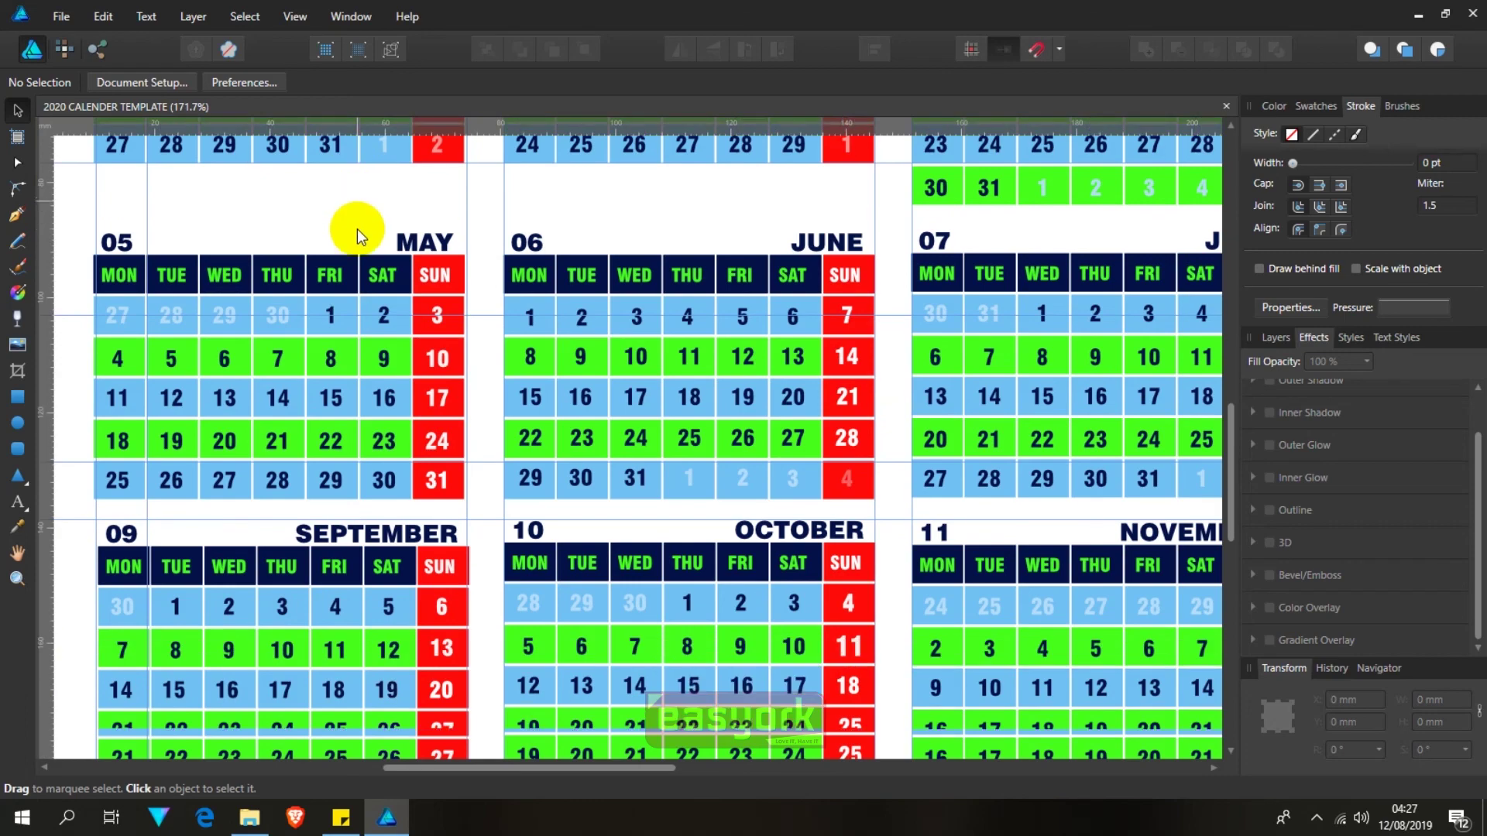
scroll(356, 229, down, 1)
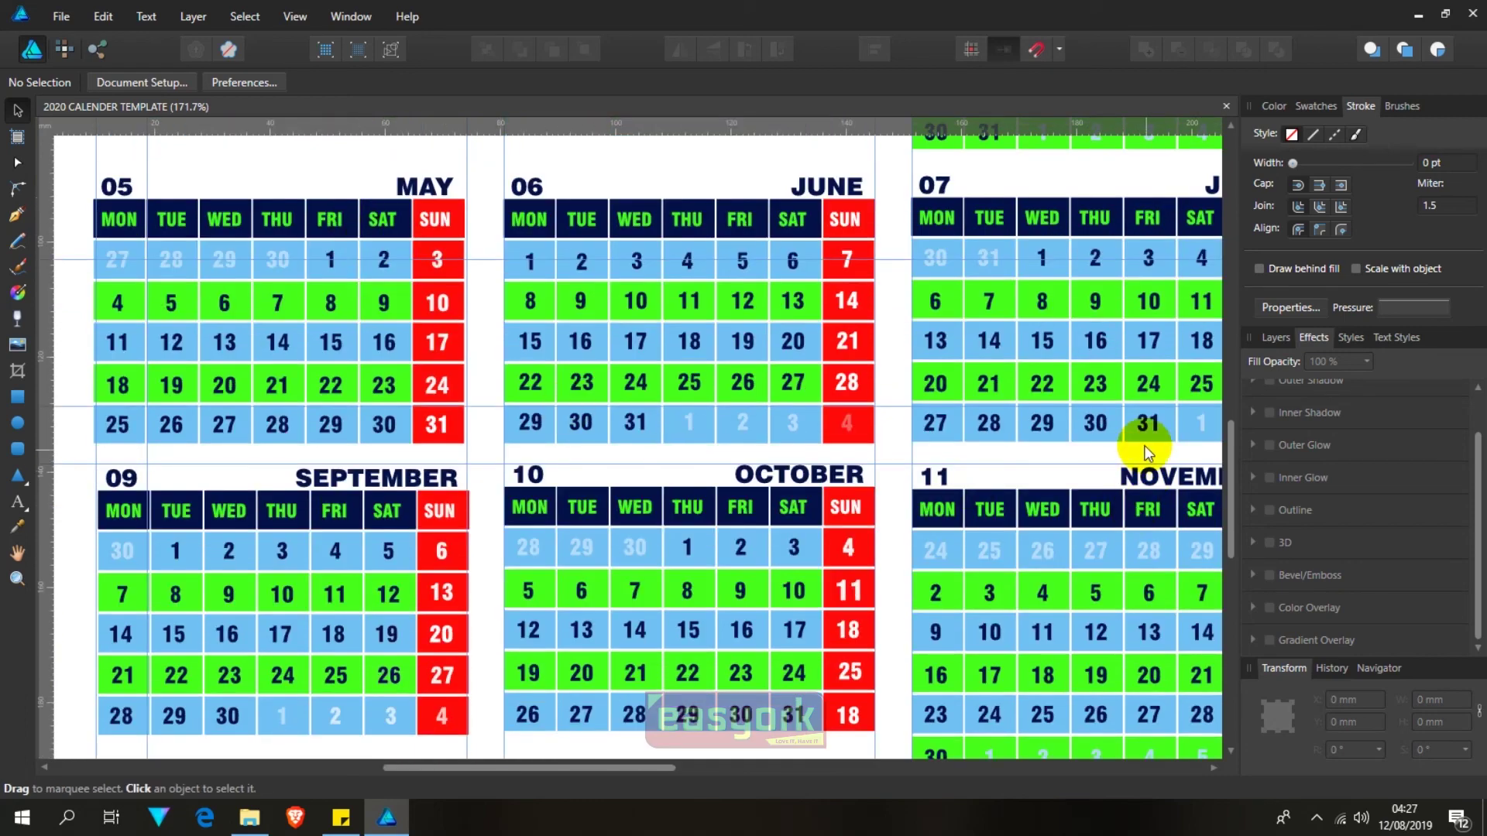
drag(1144, 444, 760, 372)
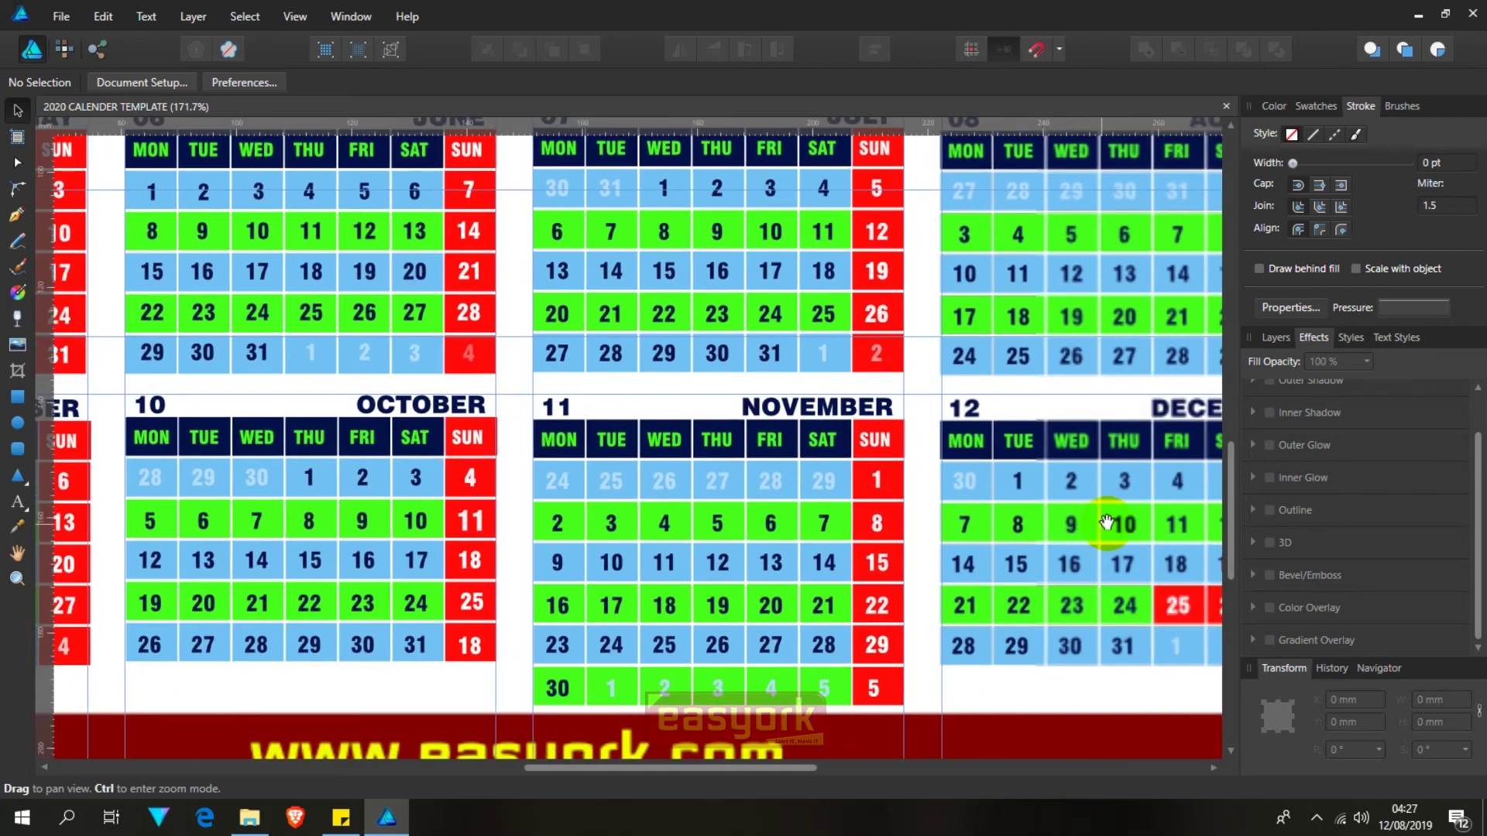
scroll(813, 477, right, 3)
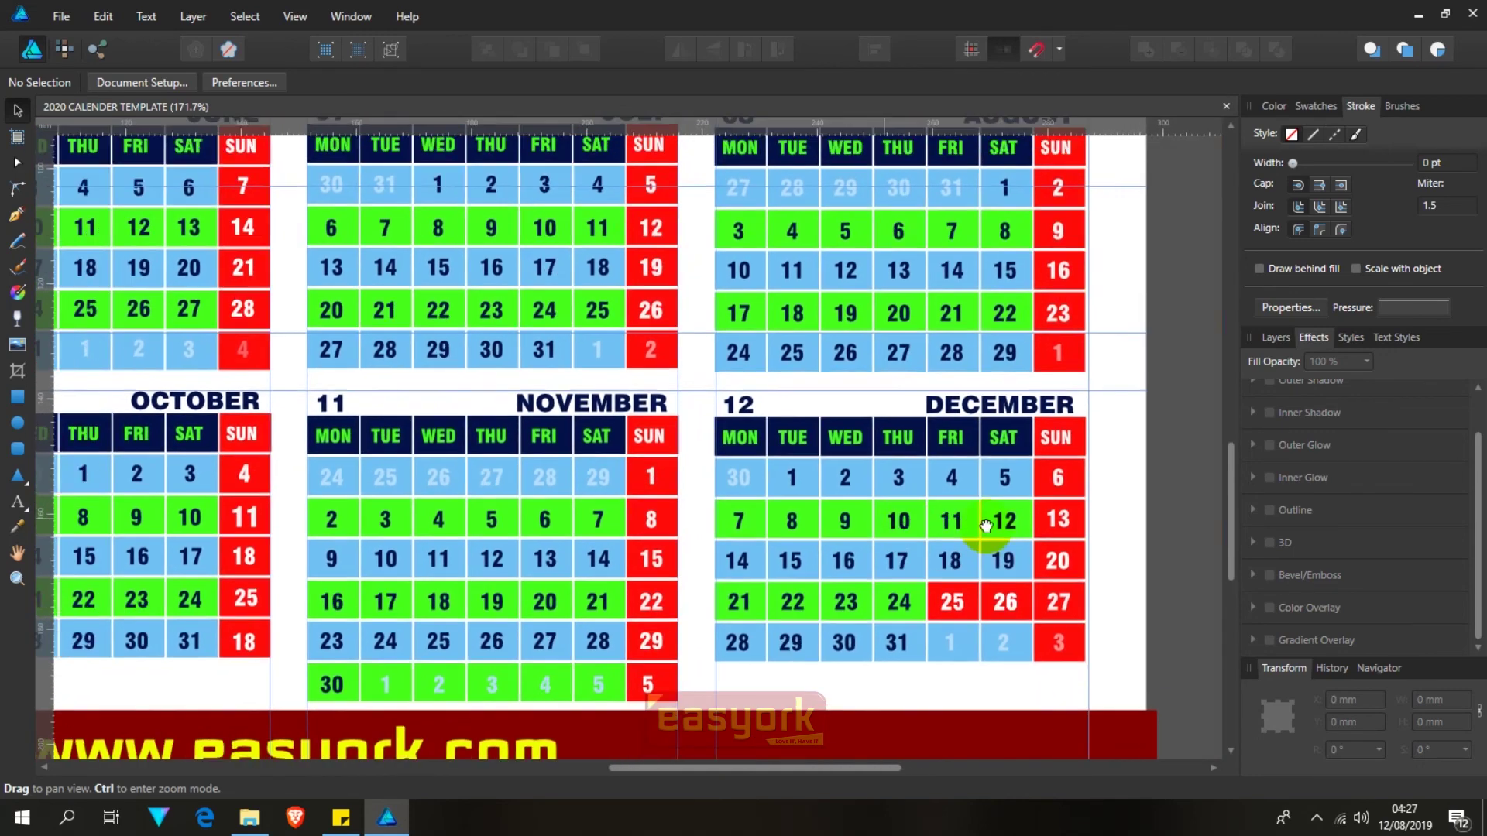
scroll(985, 526, left, 3)
mouse_move(358, 206)
mouse_down()
mouse_move(861, 402)
mouse_move(806, 541)
mouse_move(772, 564)
mouse_up()
drag(647, 306, 608, 437)
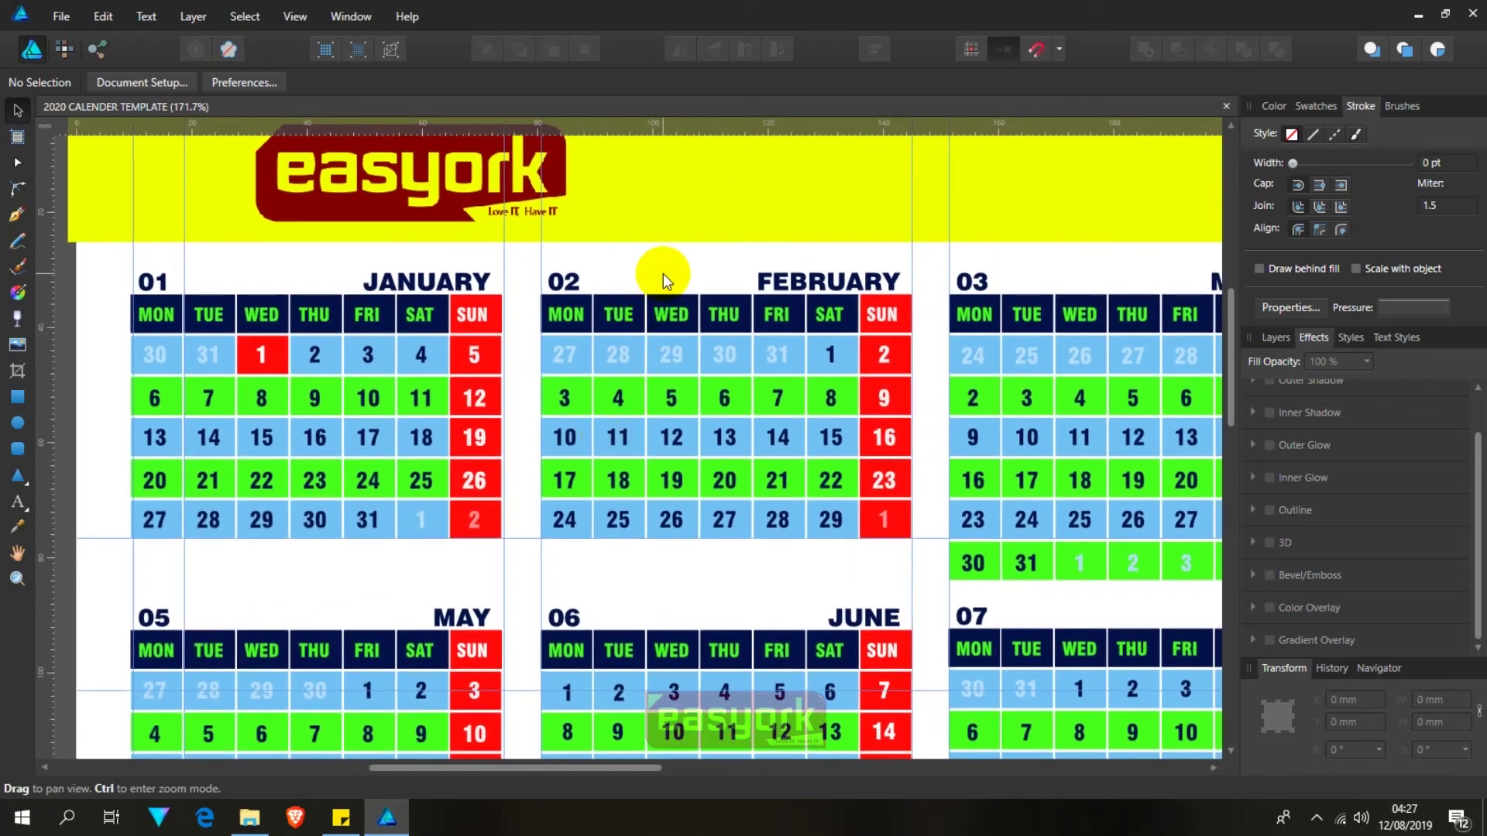
drag(663, 272, 653, 407)
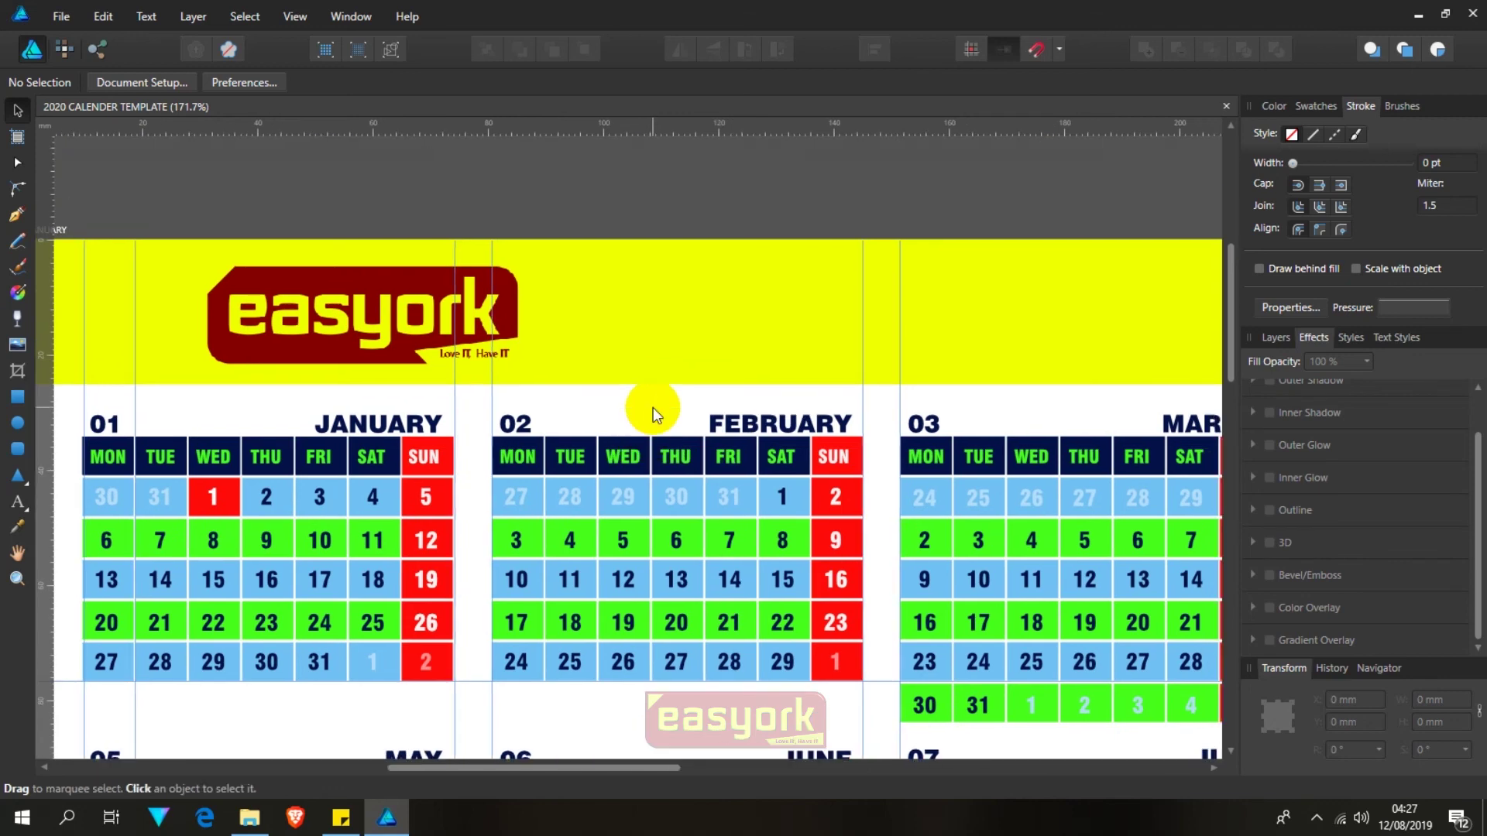
scroll(653, 408, down, 1)
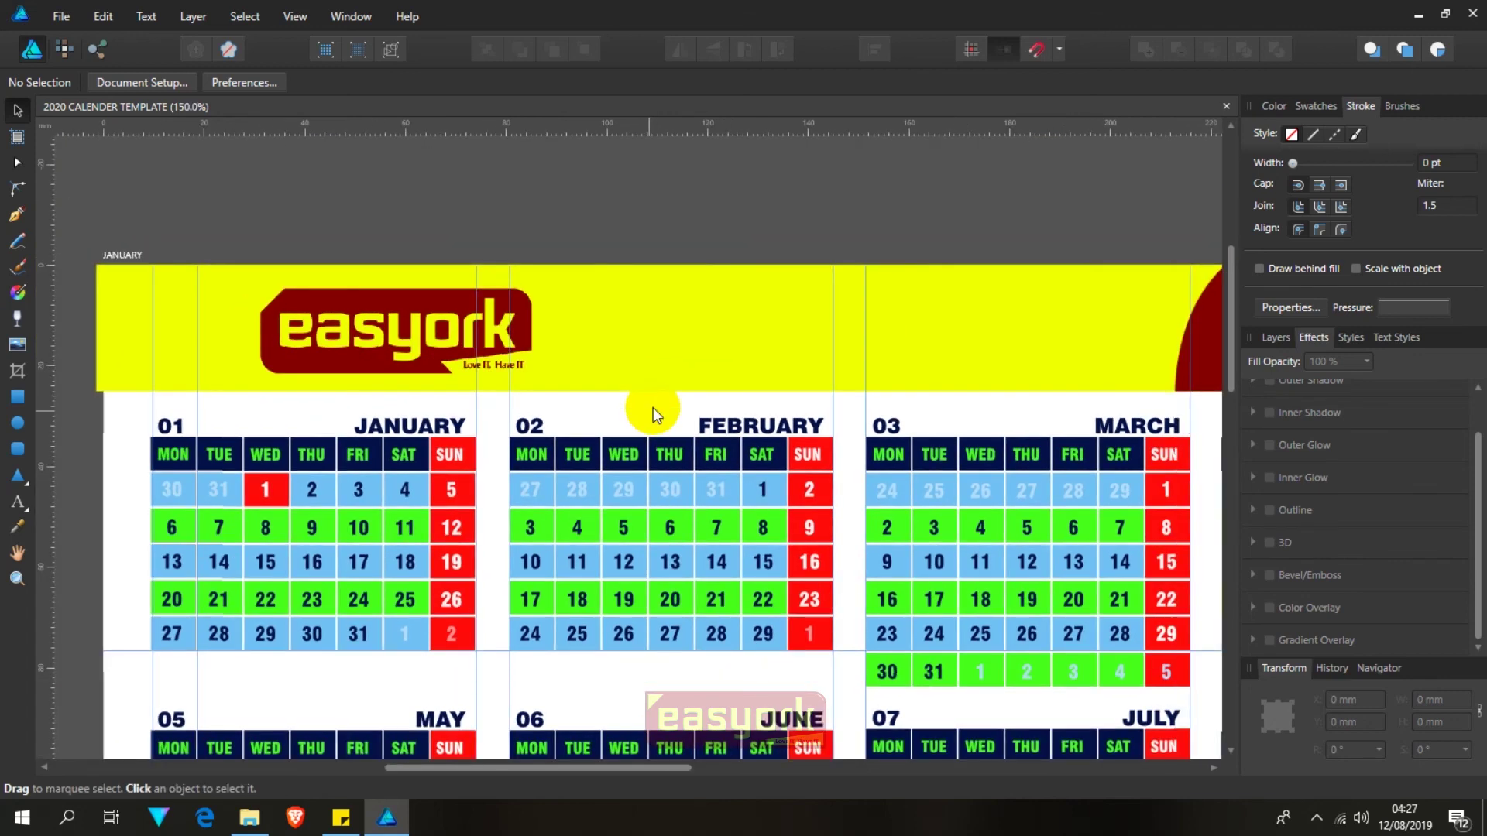